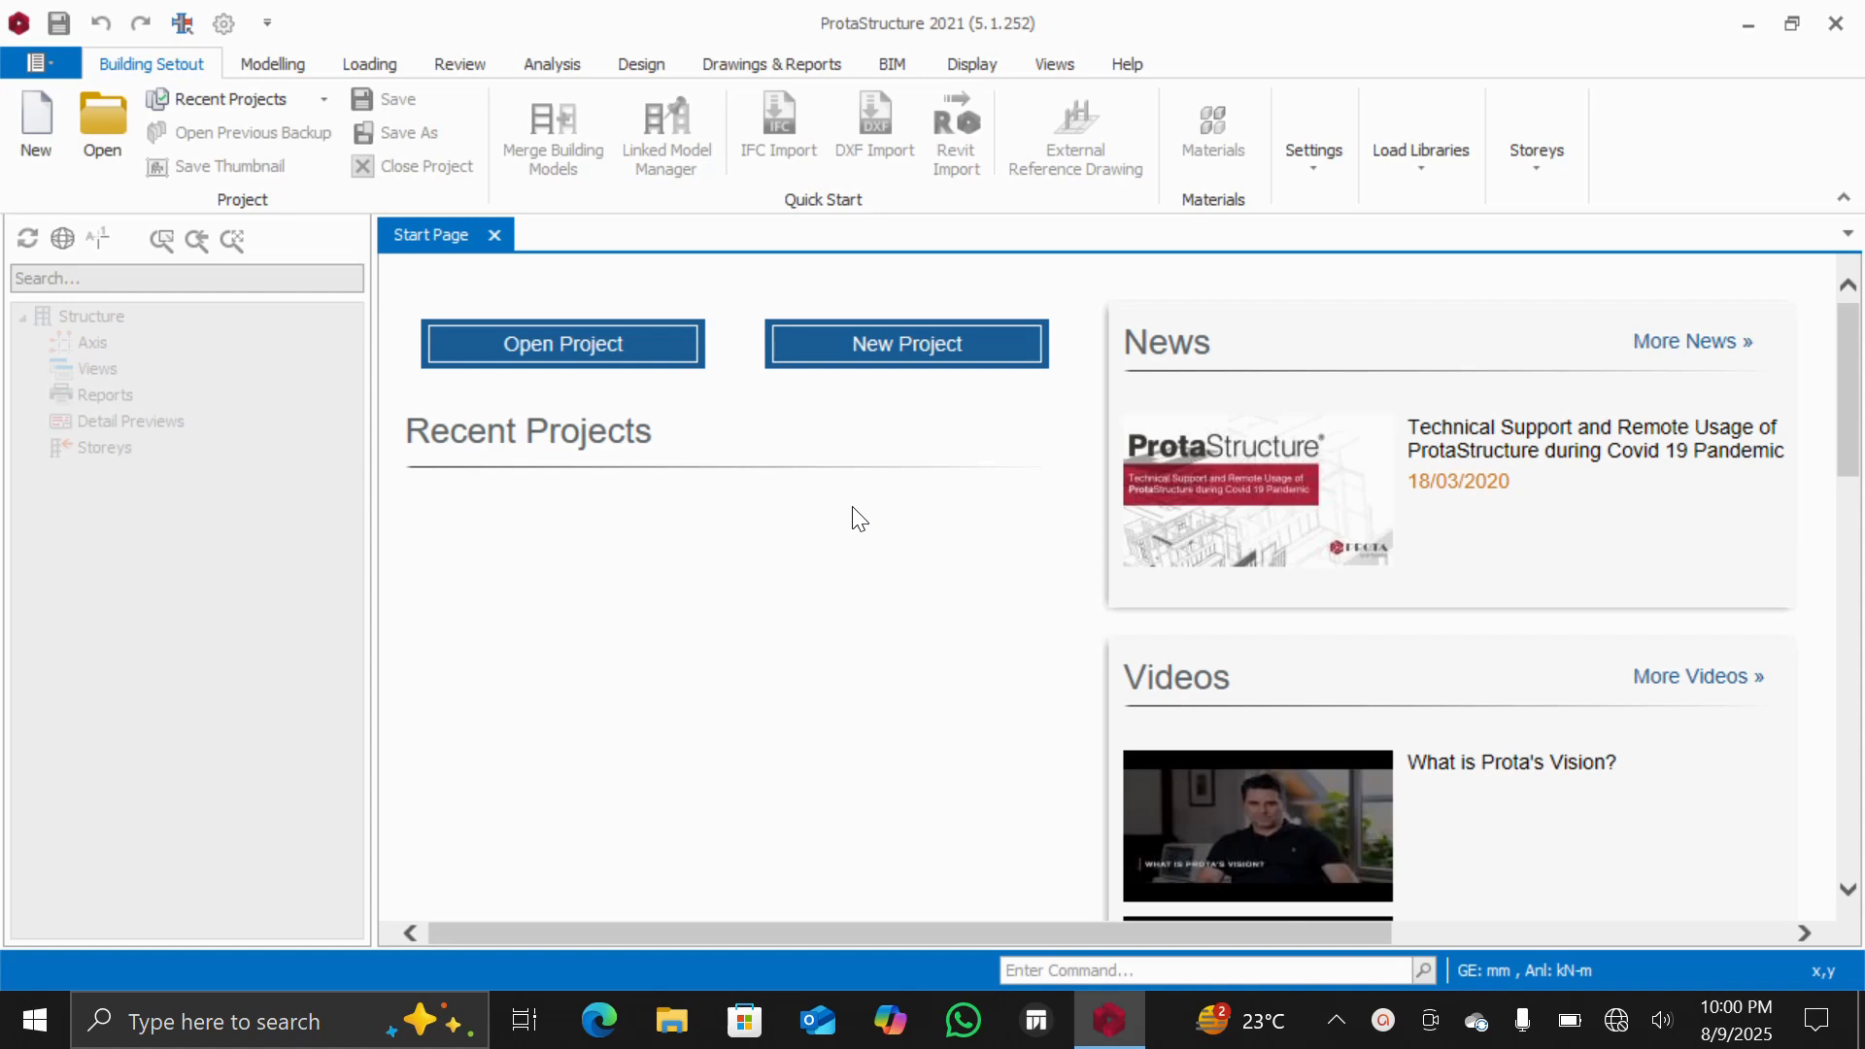
Start a new project with the project code BUILDING-DESIGN-TUTORIAL
left_click(894, 355)
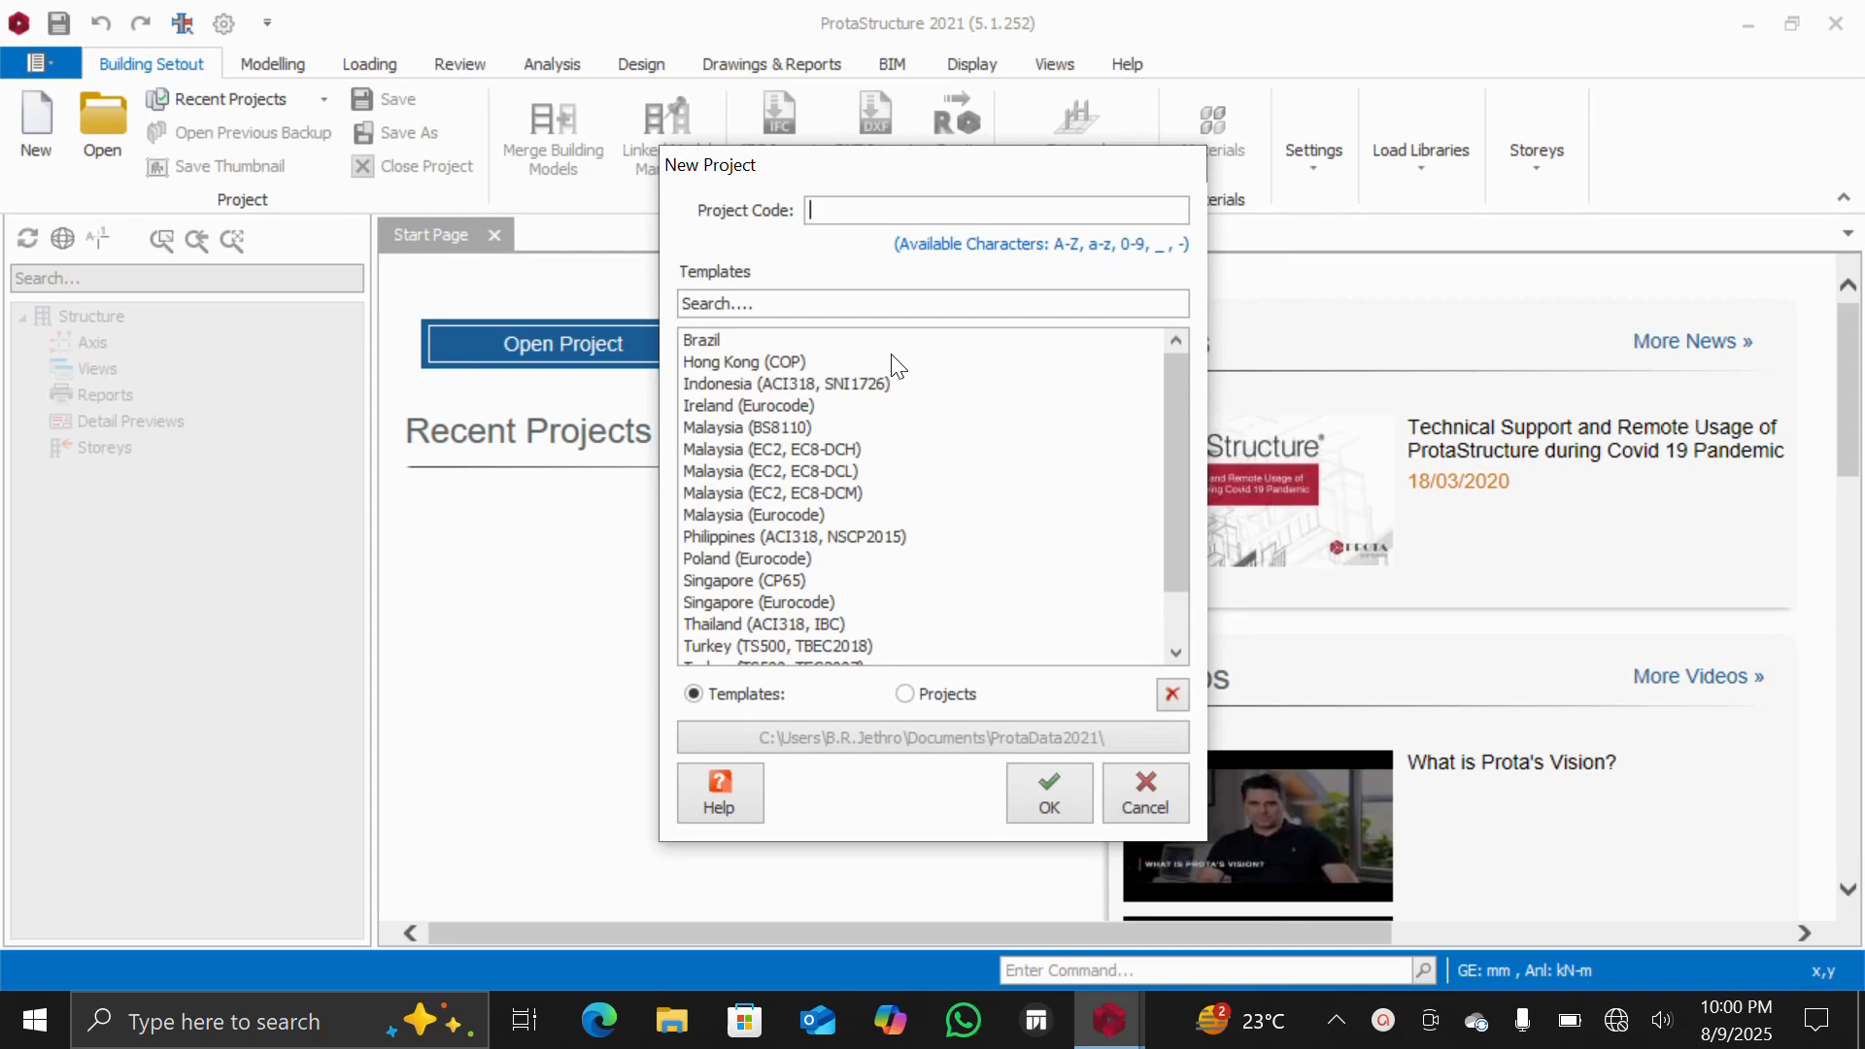
type("bu")
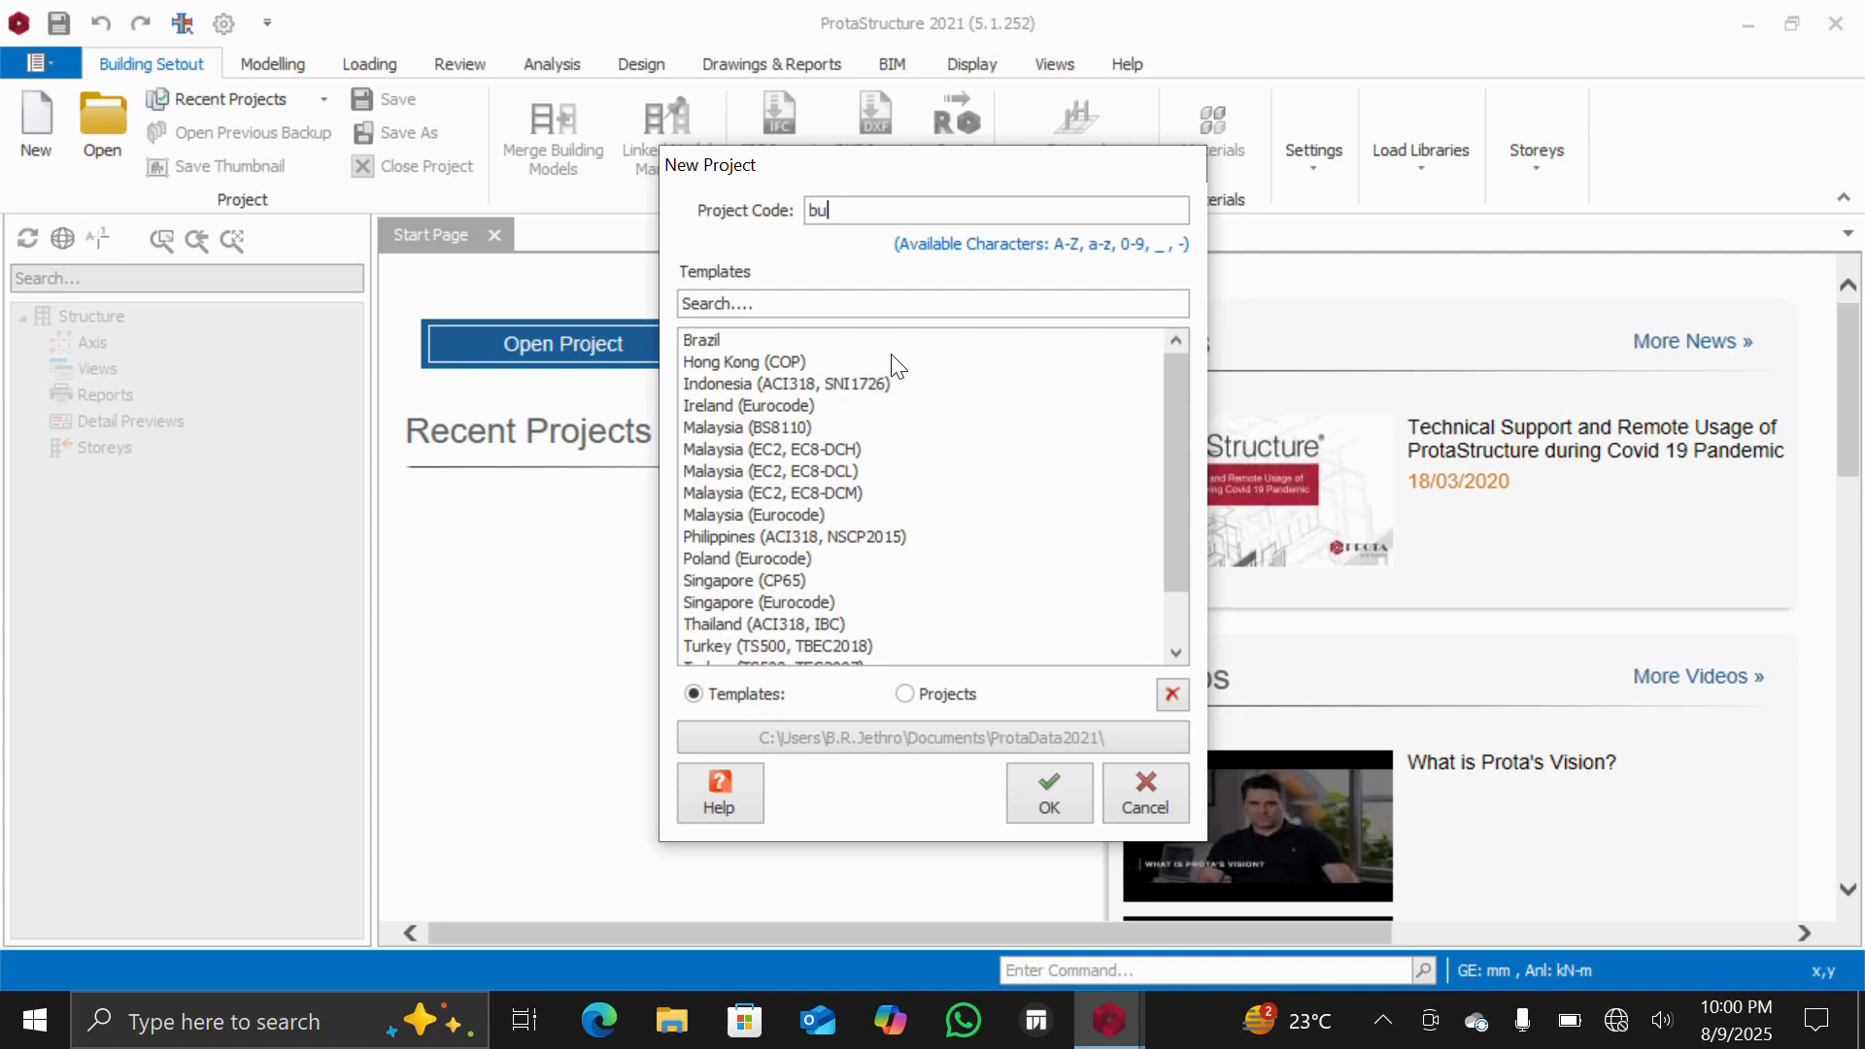
key("BackSpace")
key("BackSpace")
type("BUILDING-DESIGN-TUTORIAL")
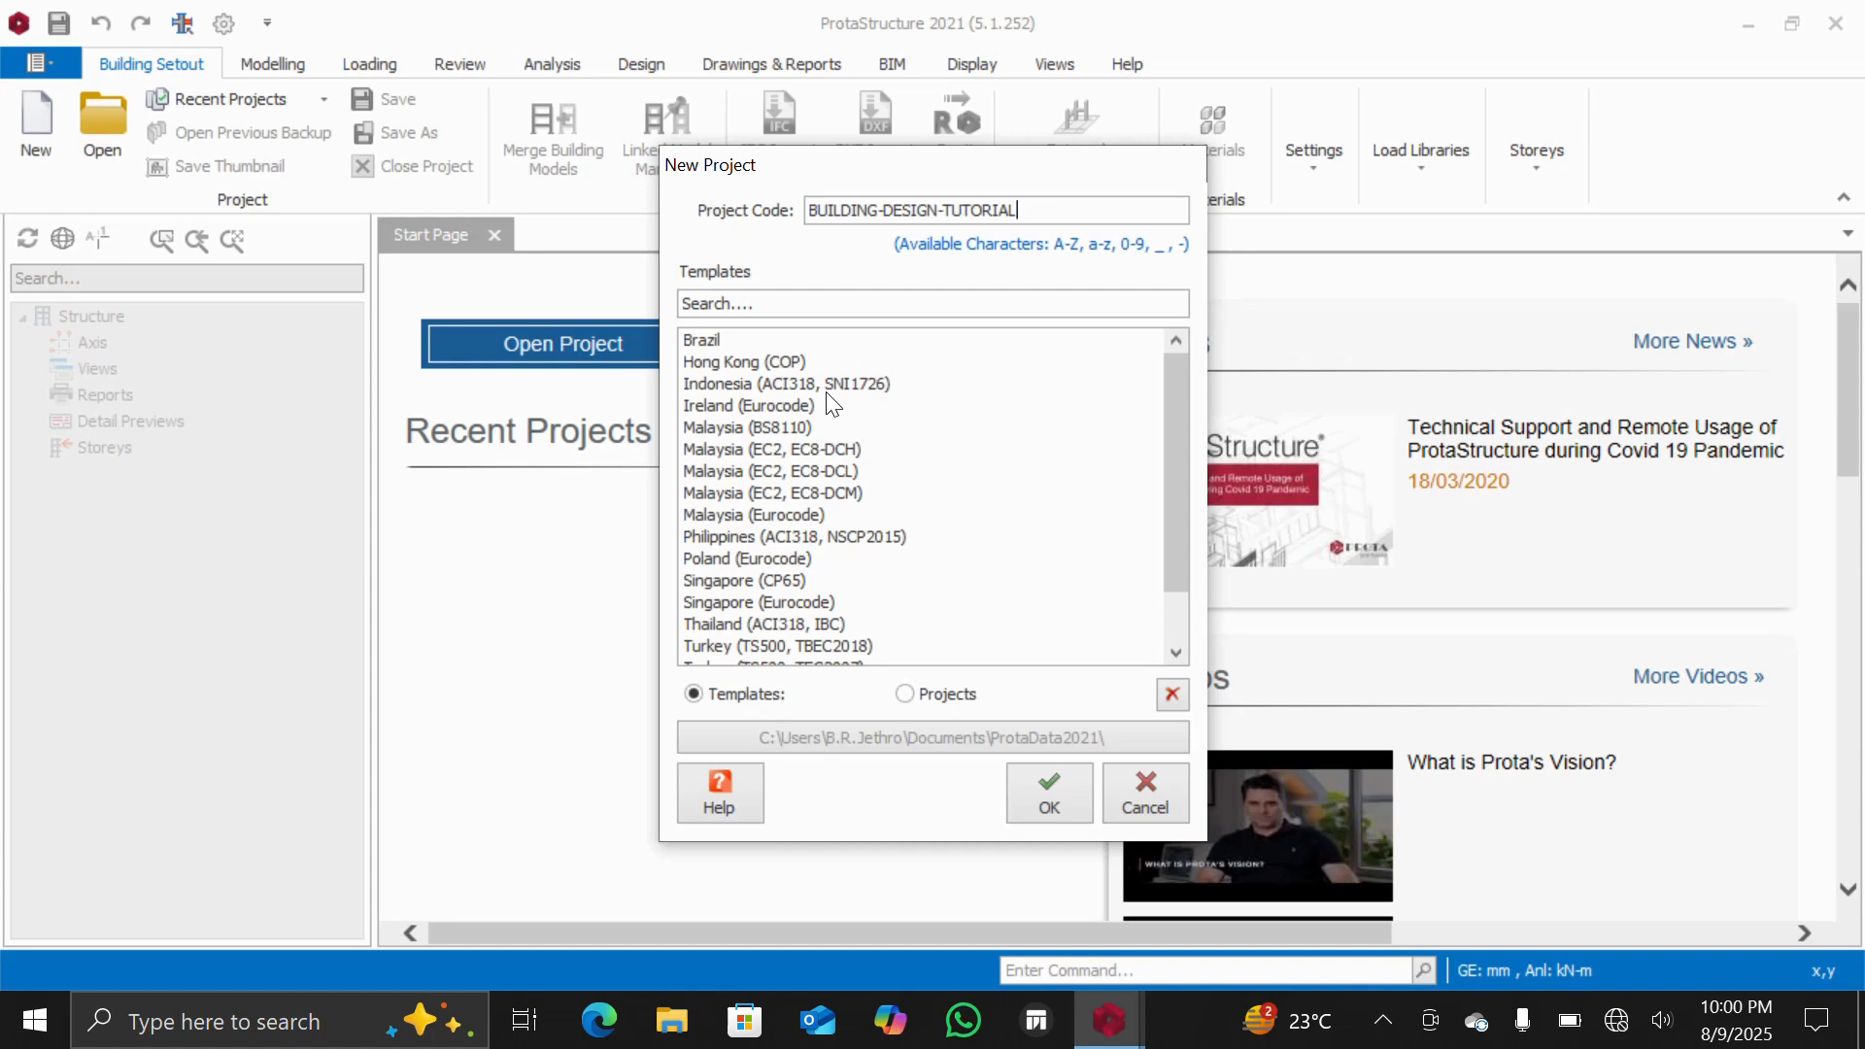
Choose the UK (BS8110) template and create the project
scroll(738, 555, "down", 1)
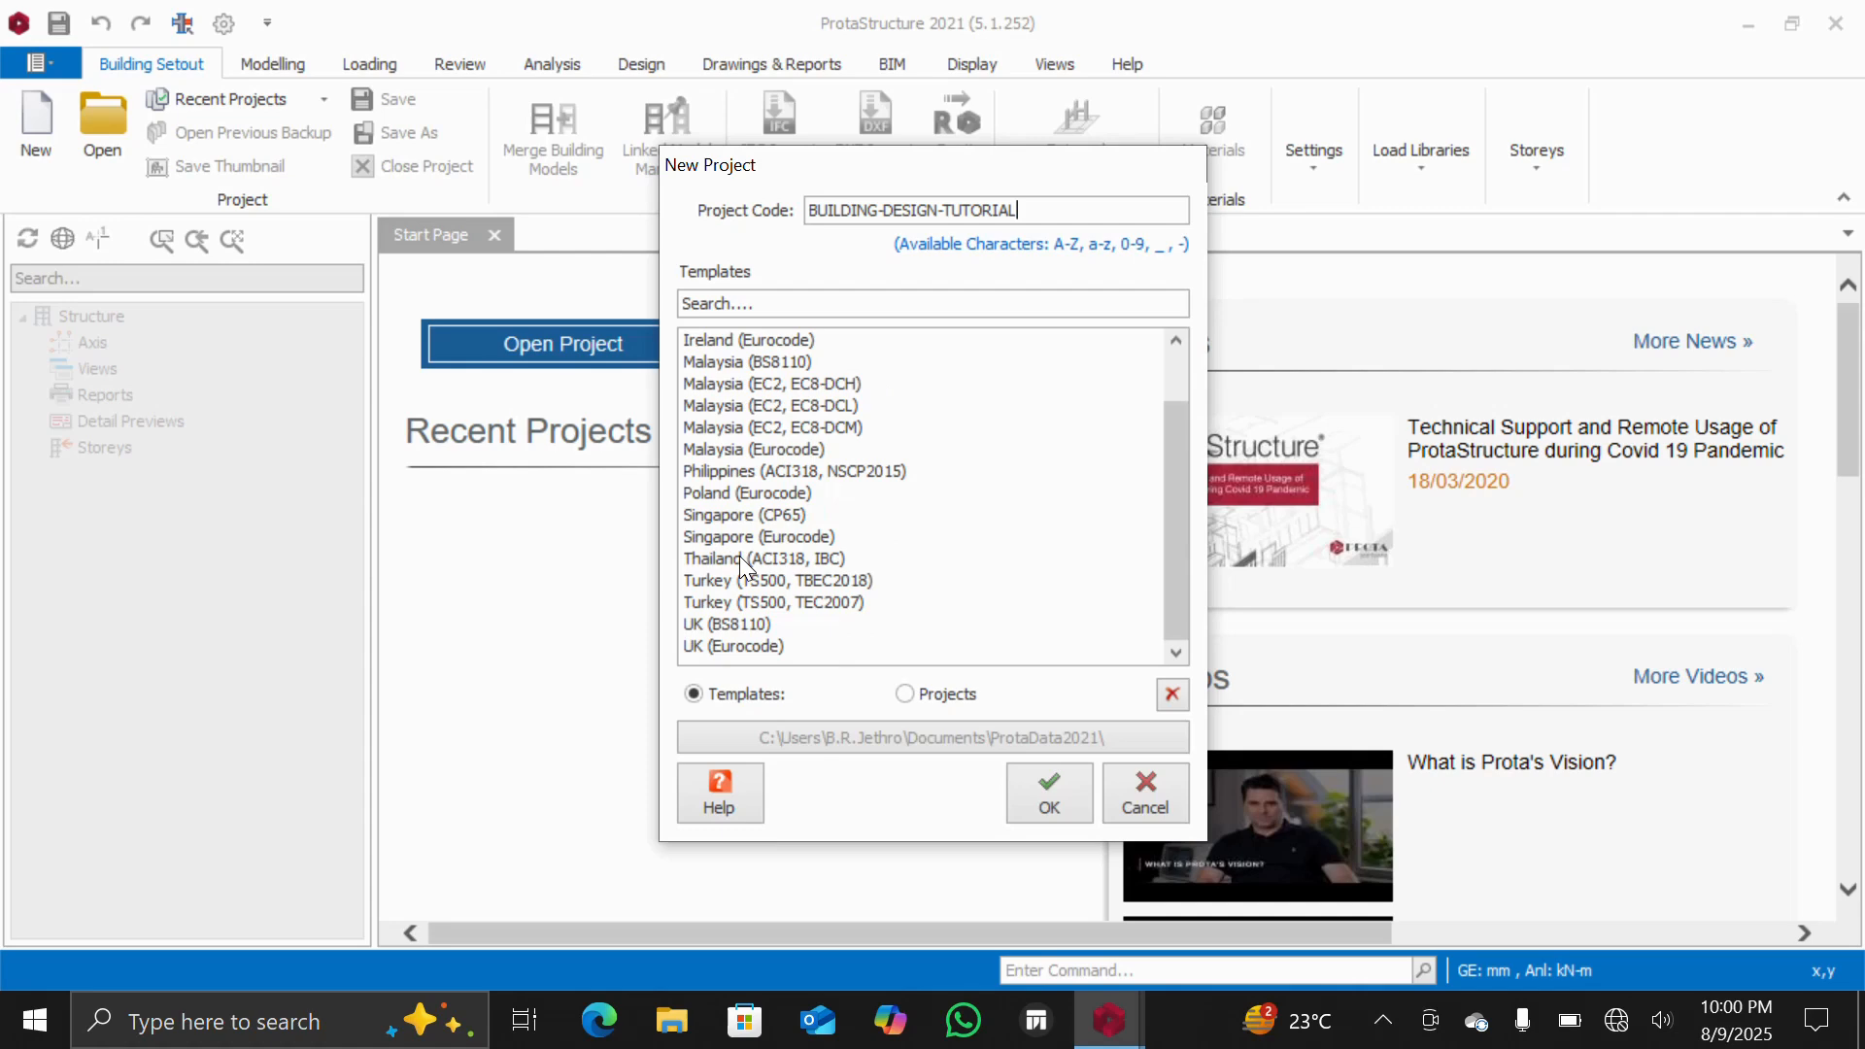
scroll(738, 555, "up", 1)
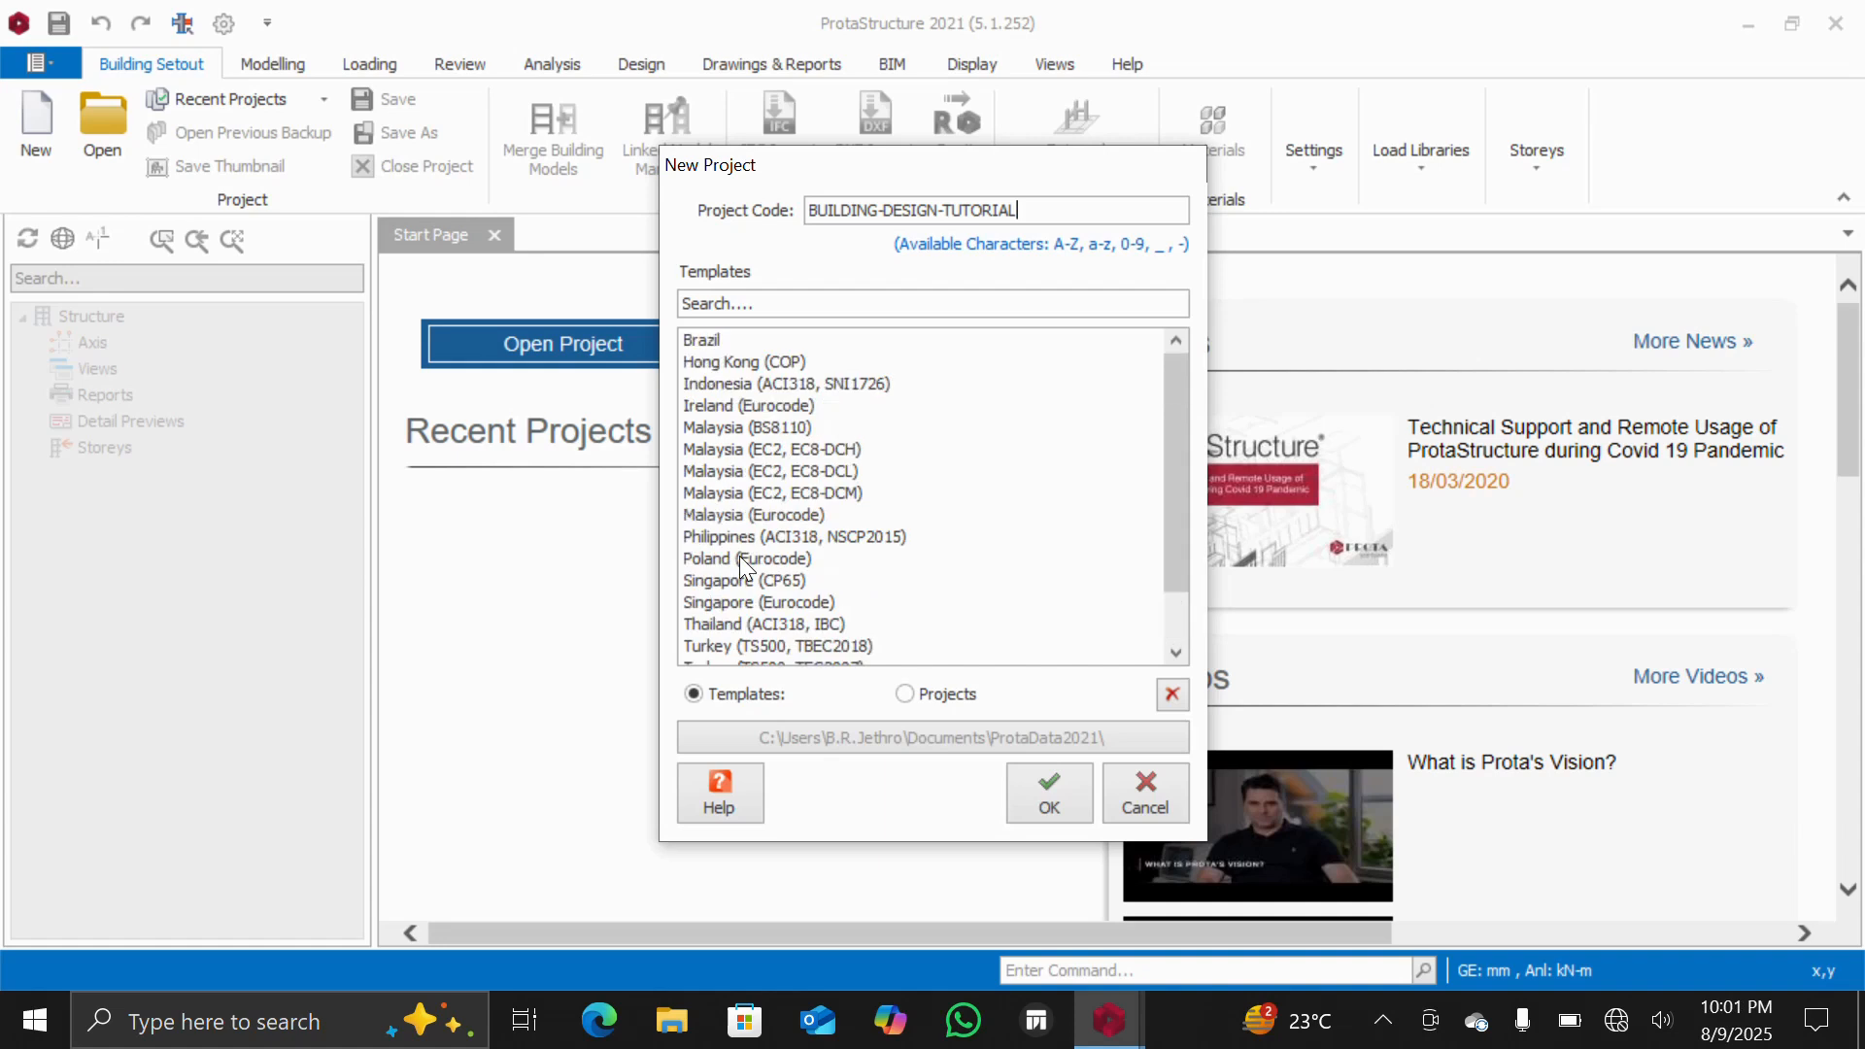
scroll(738, 556, "down", 1)
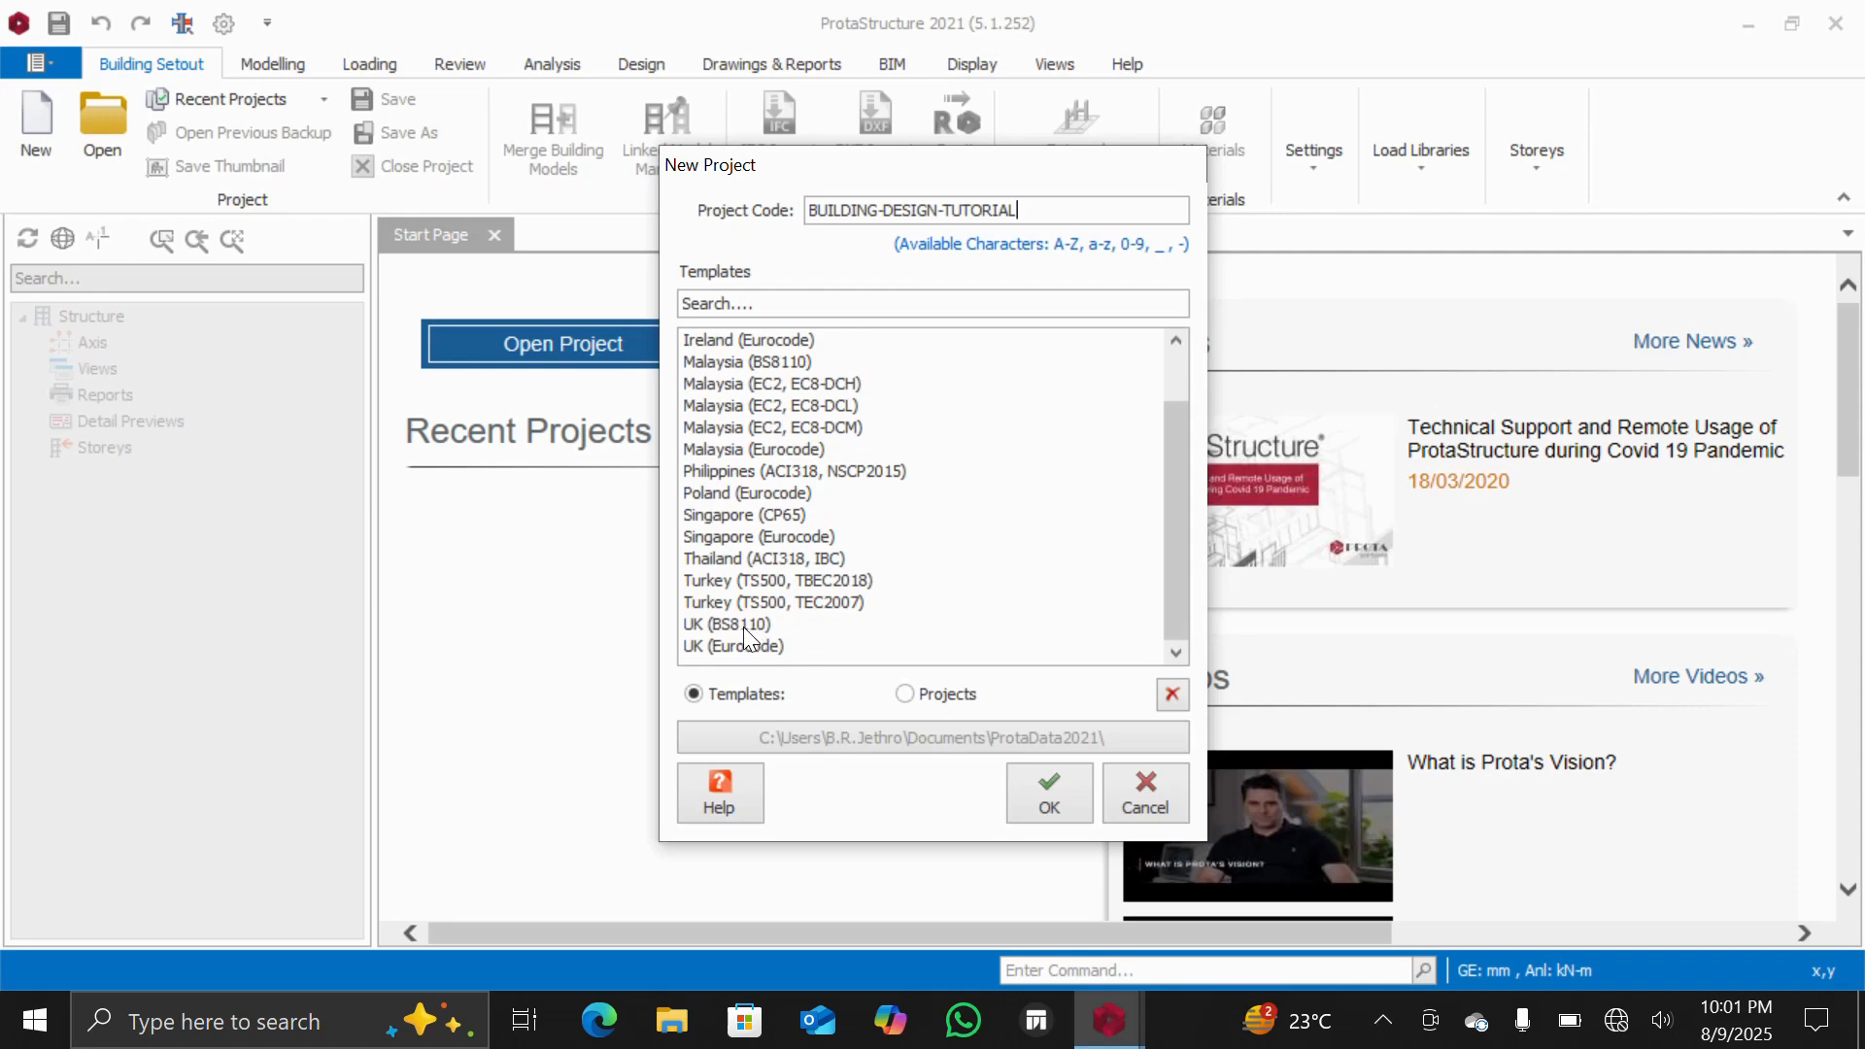
left_click(707, 626)
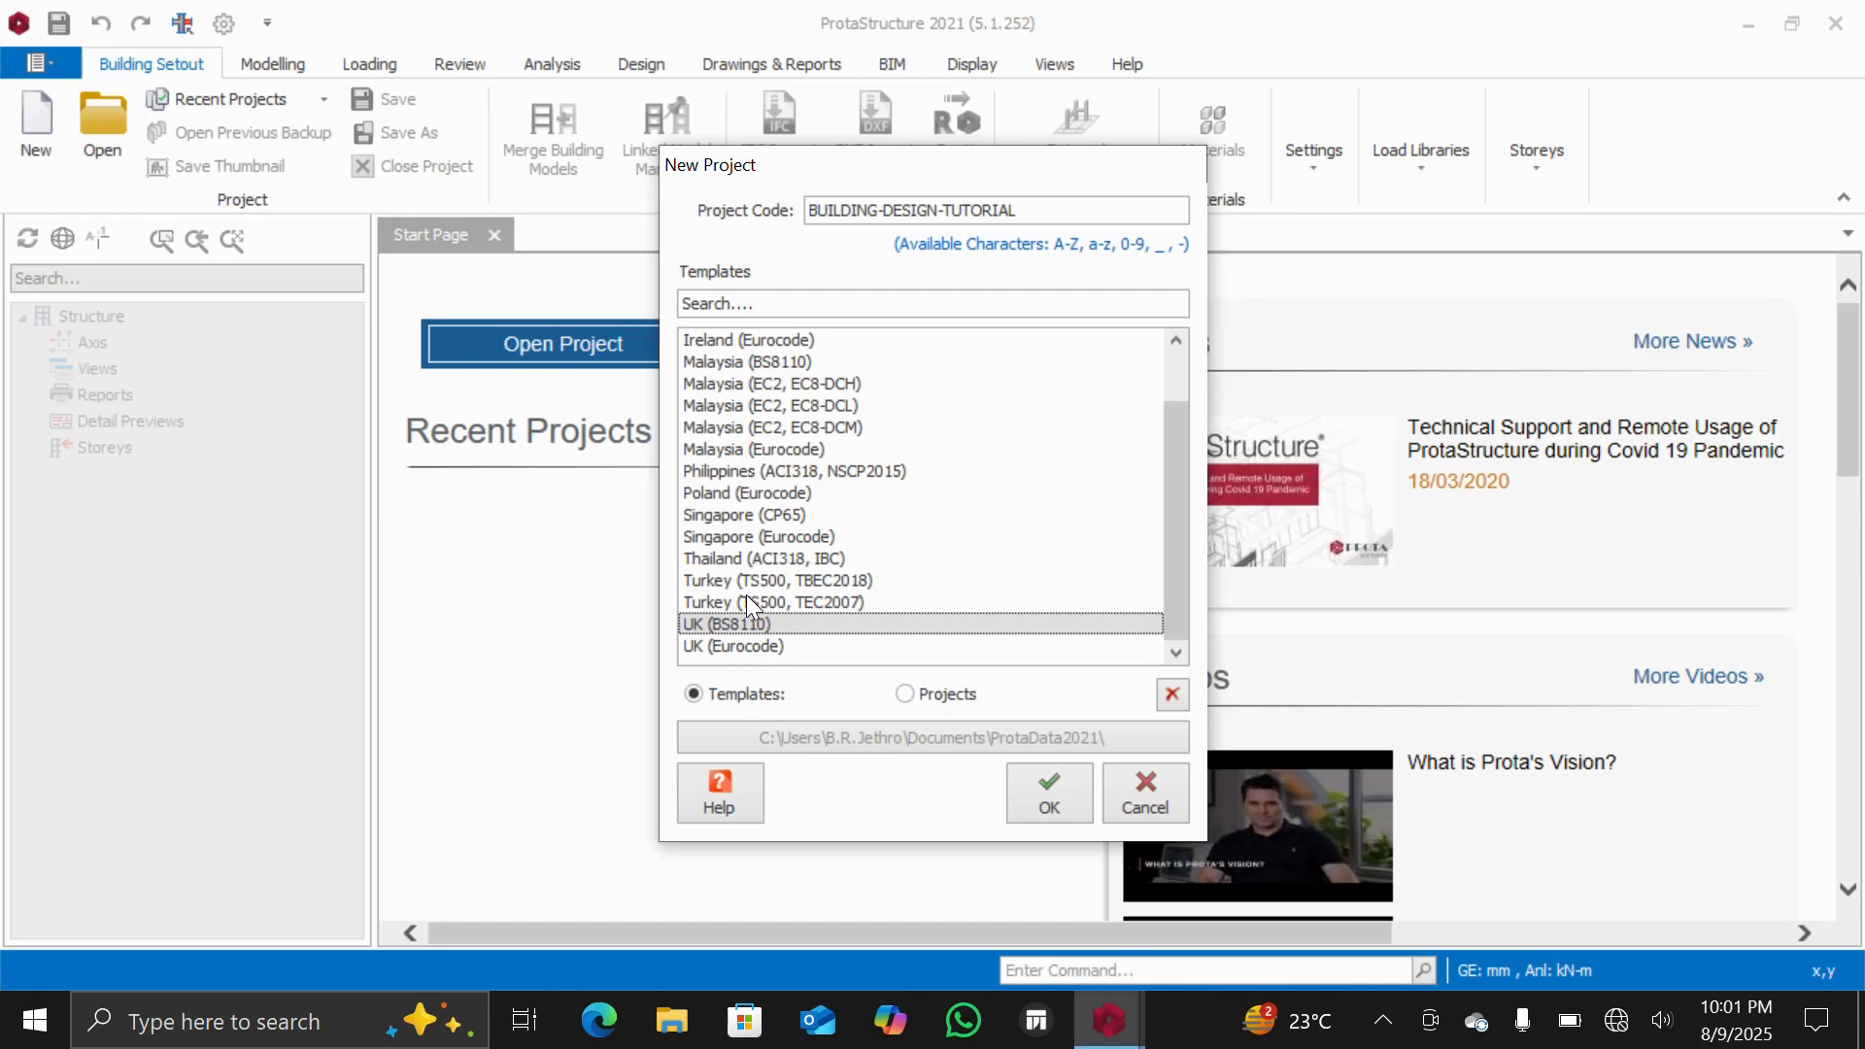
left_click(1039, 780)
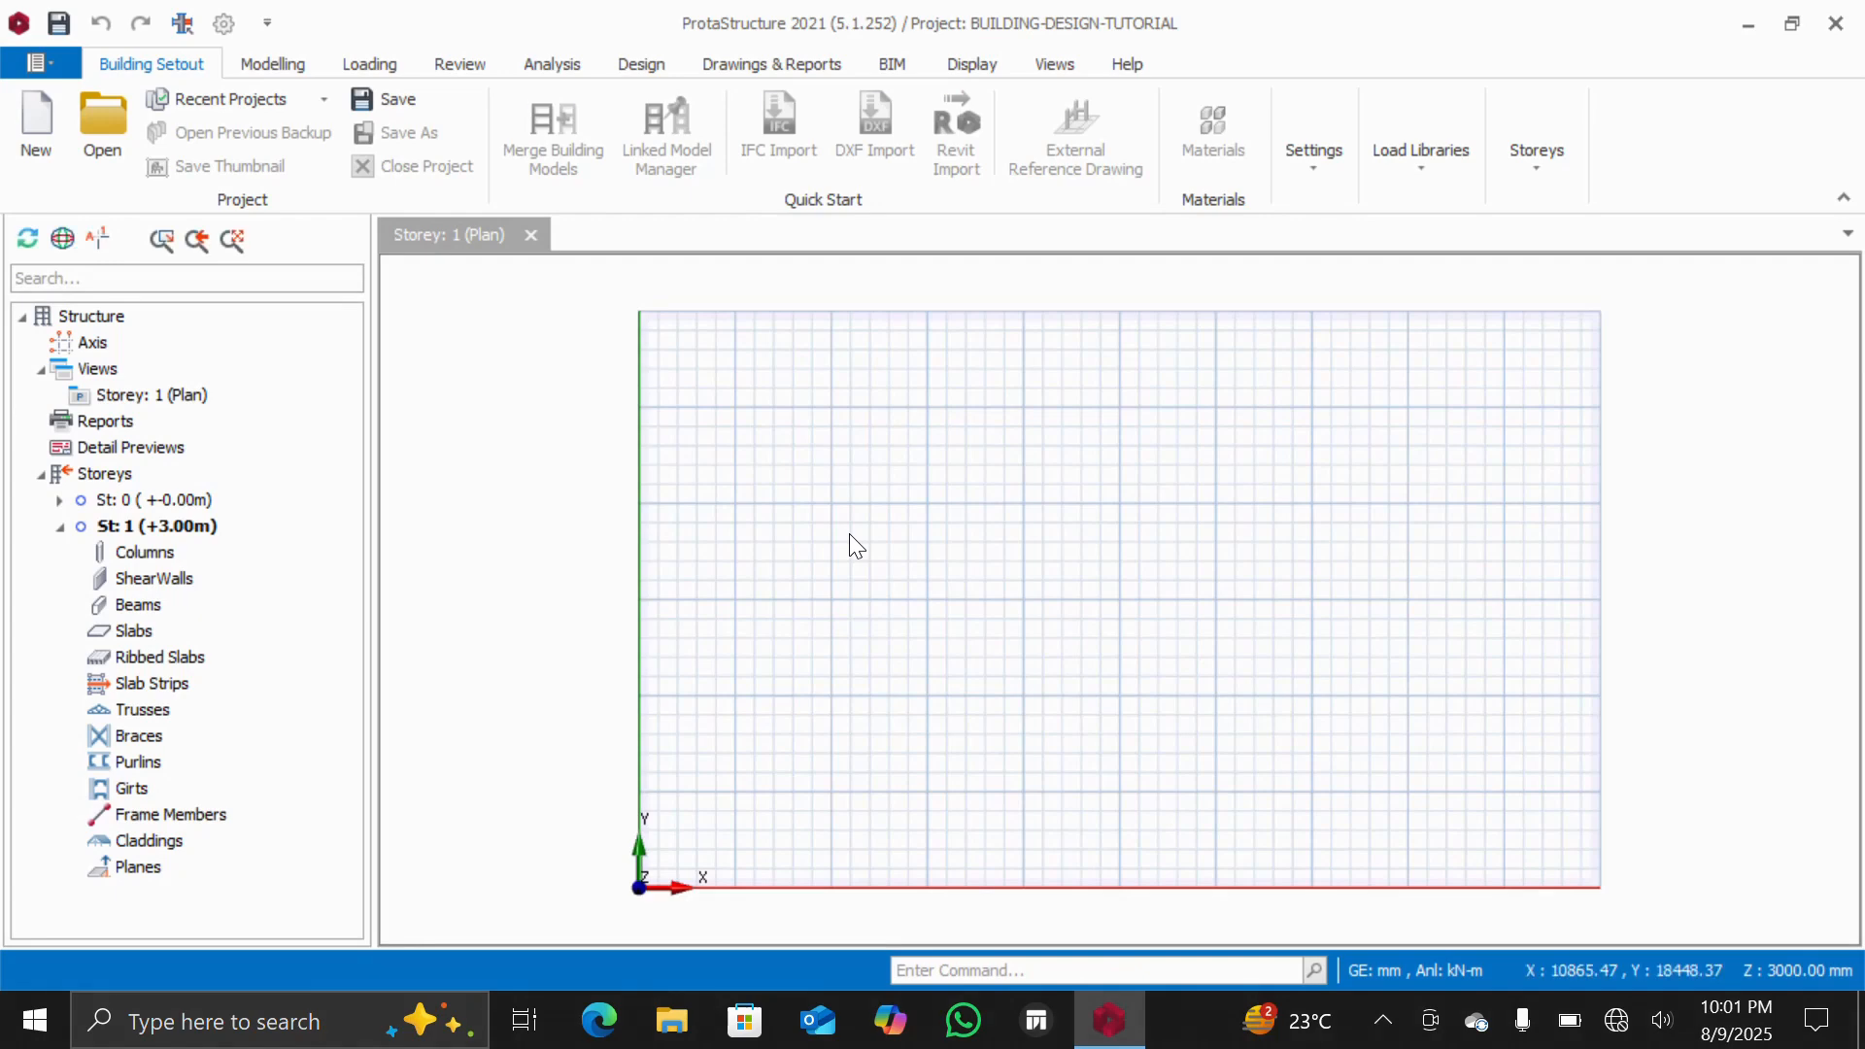
scroll(1002, 420, "down", 1)
scroll(982, 438, "up", 1)
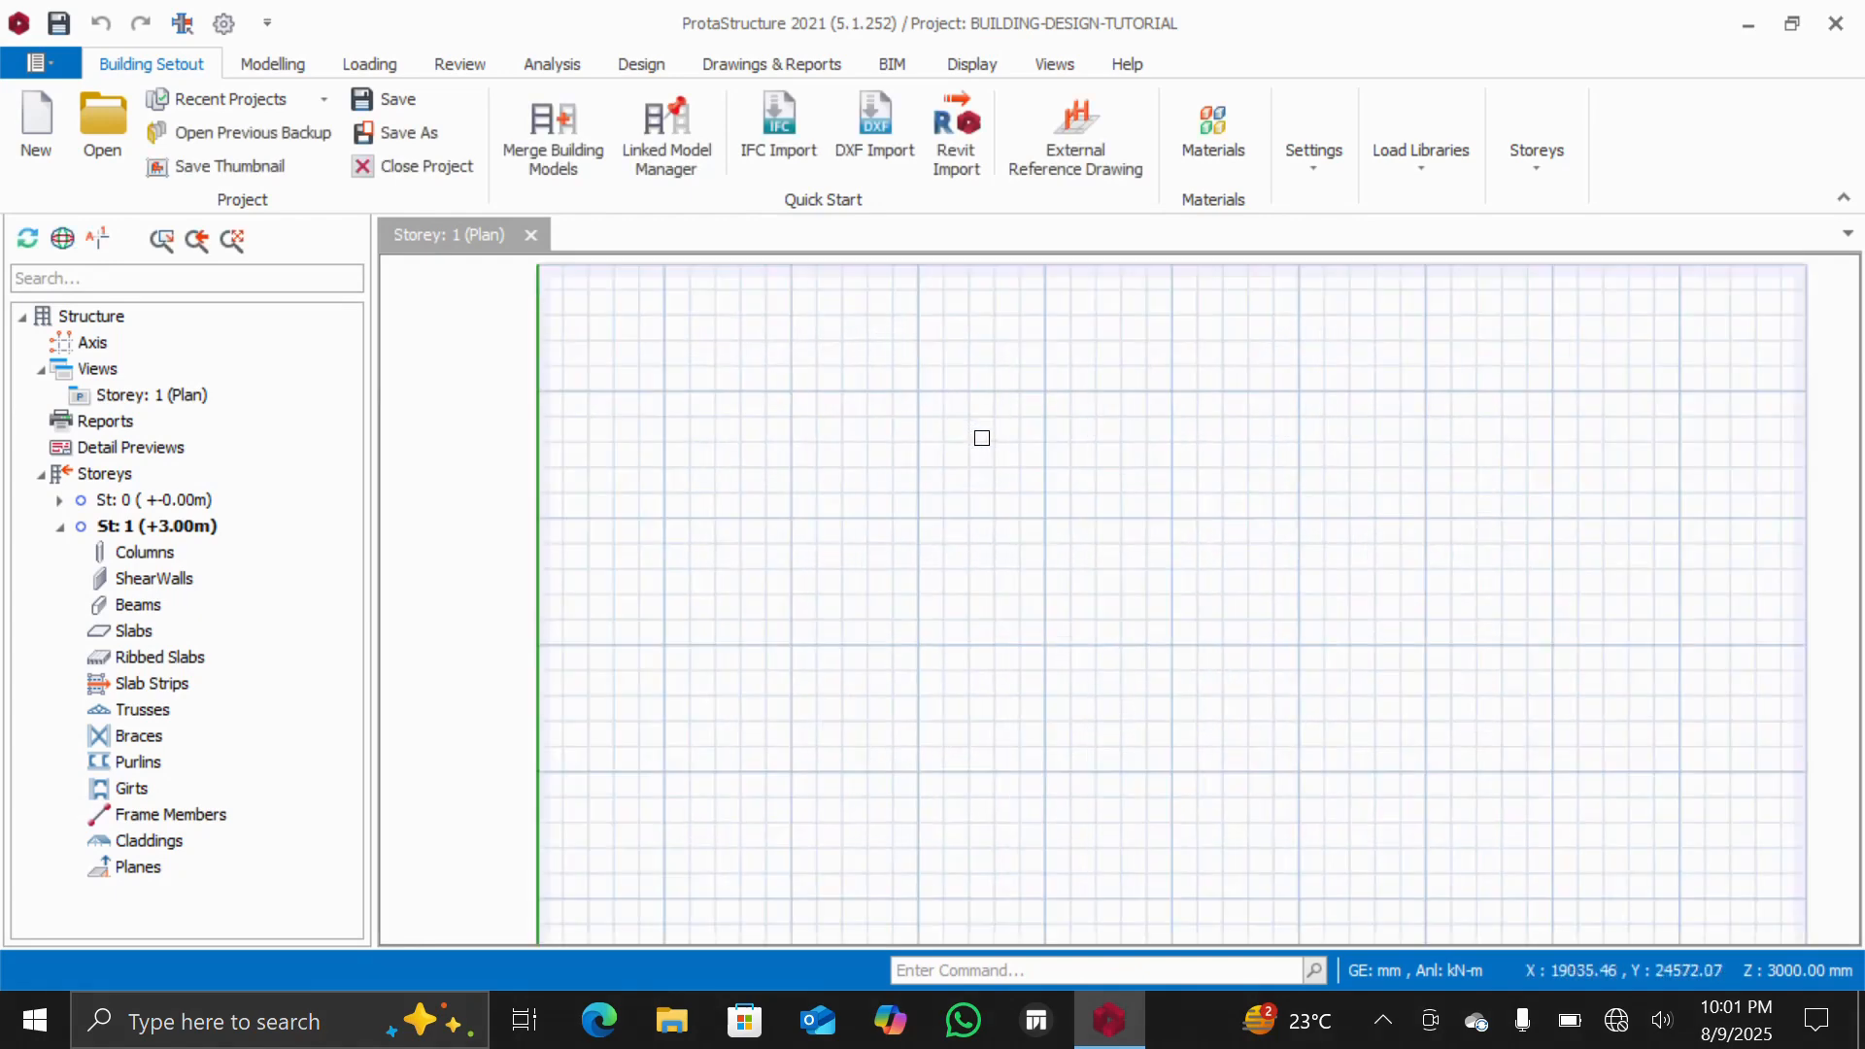
scroll(982, 437, "down", 1)
scroll(1027, 522, "up", 1)
scroll(1027, 521, "down", 1)
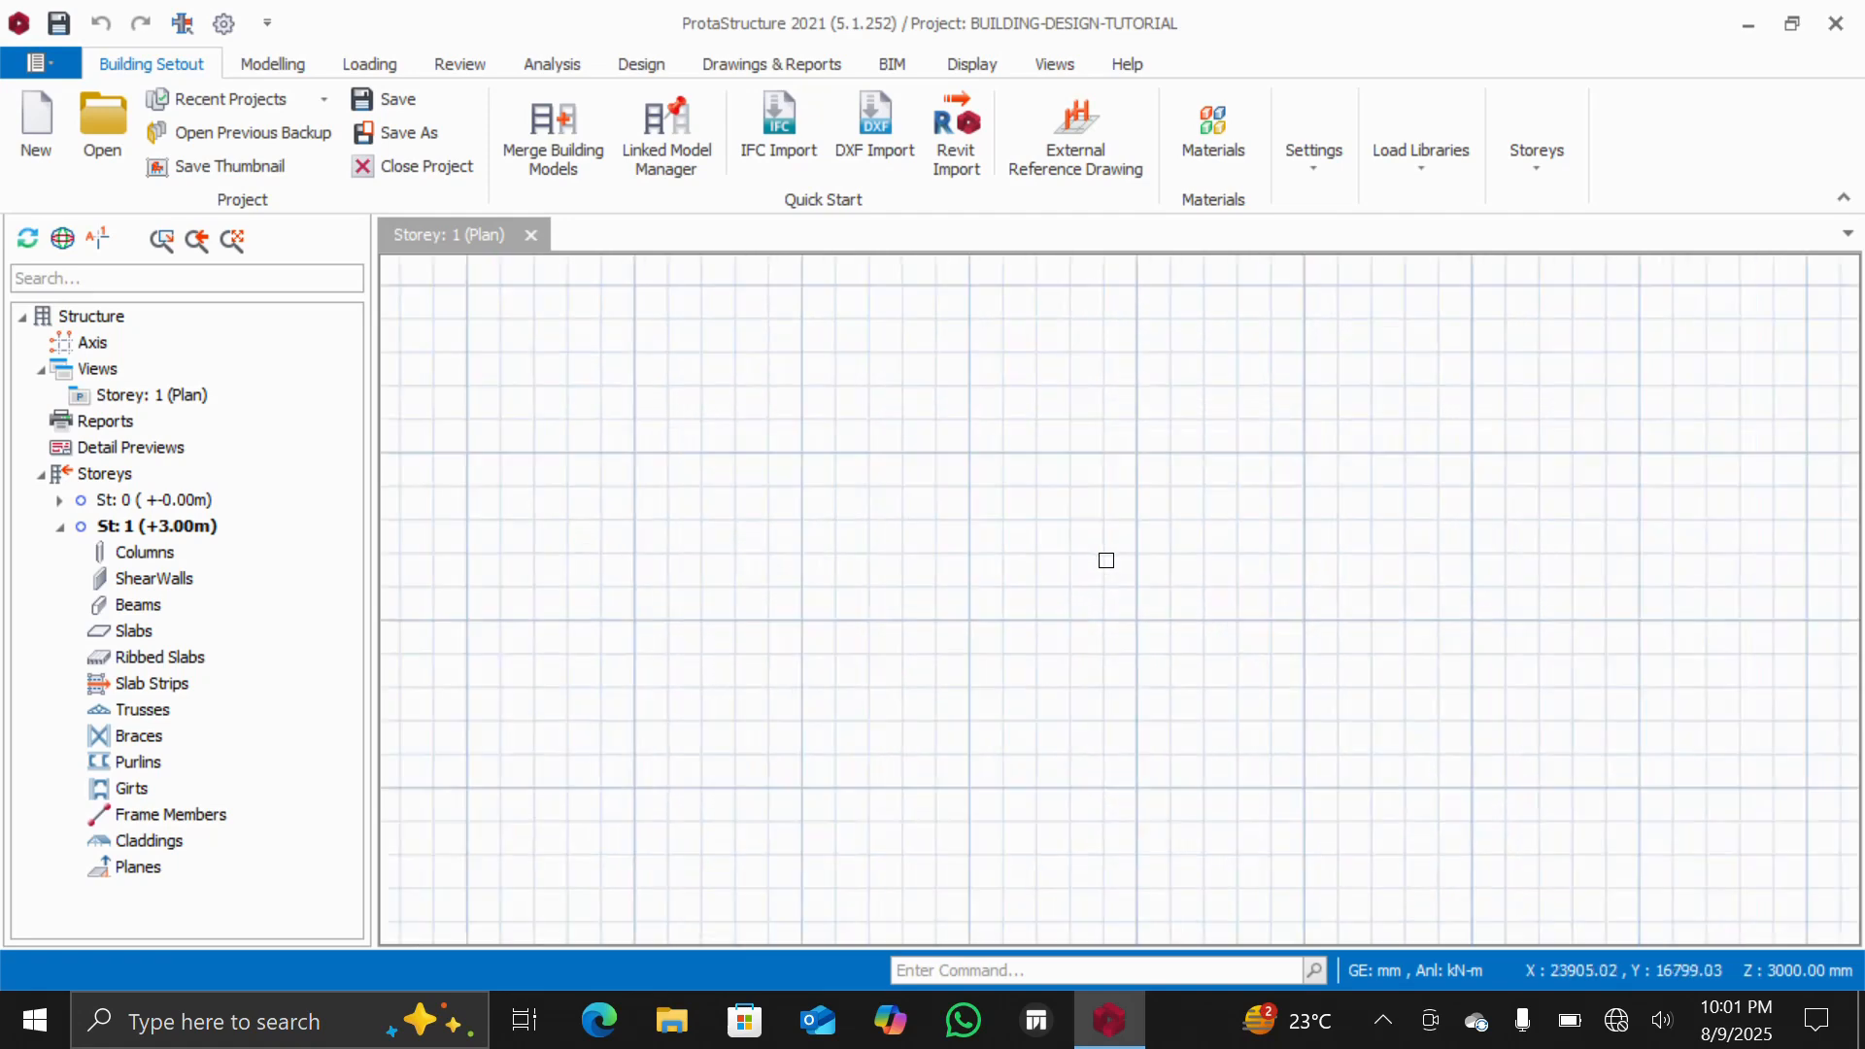
scroll(1106, 560, "up", 1)
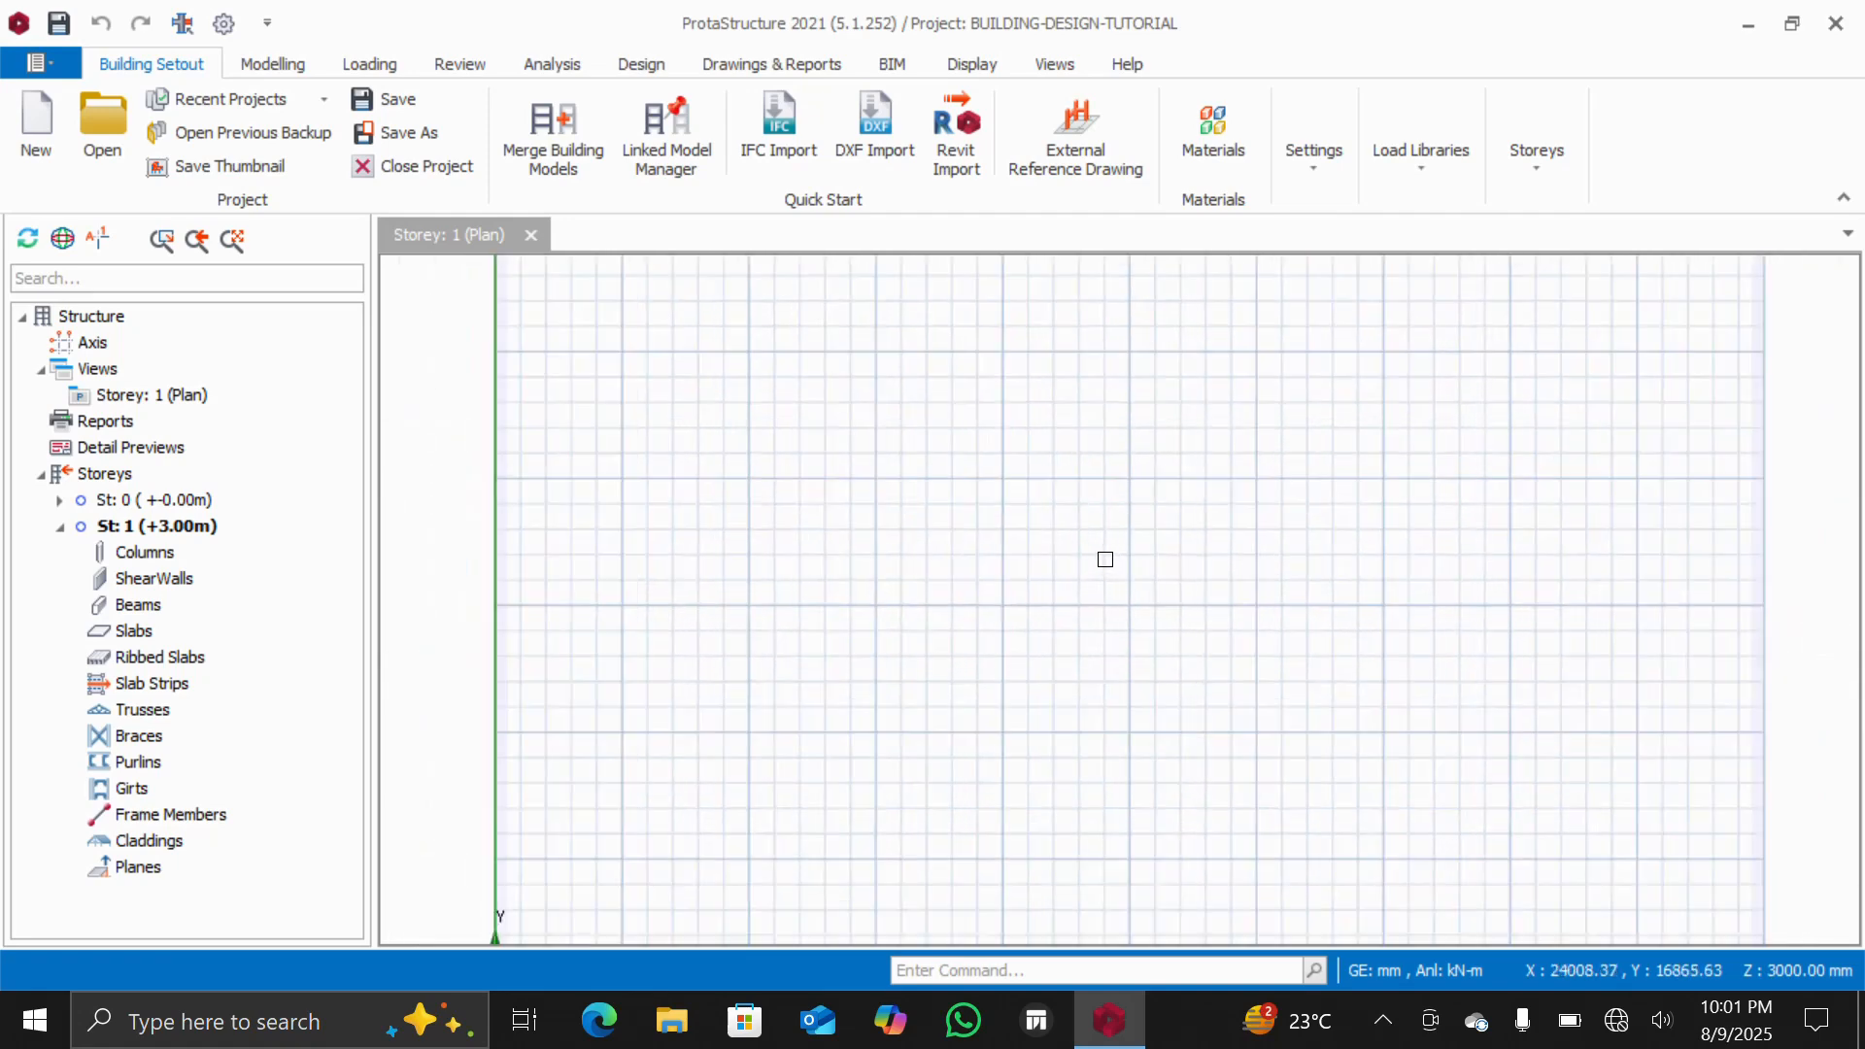
scroll(1105, 559, "down", 2)
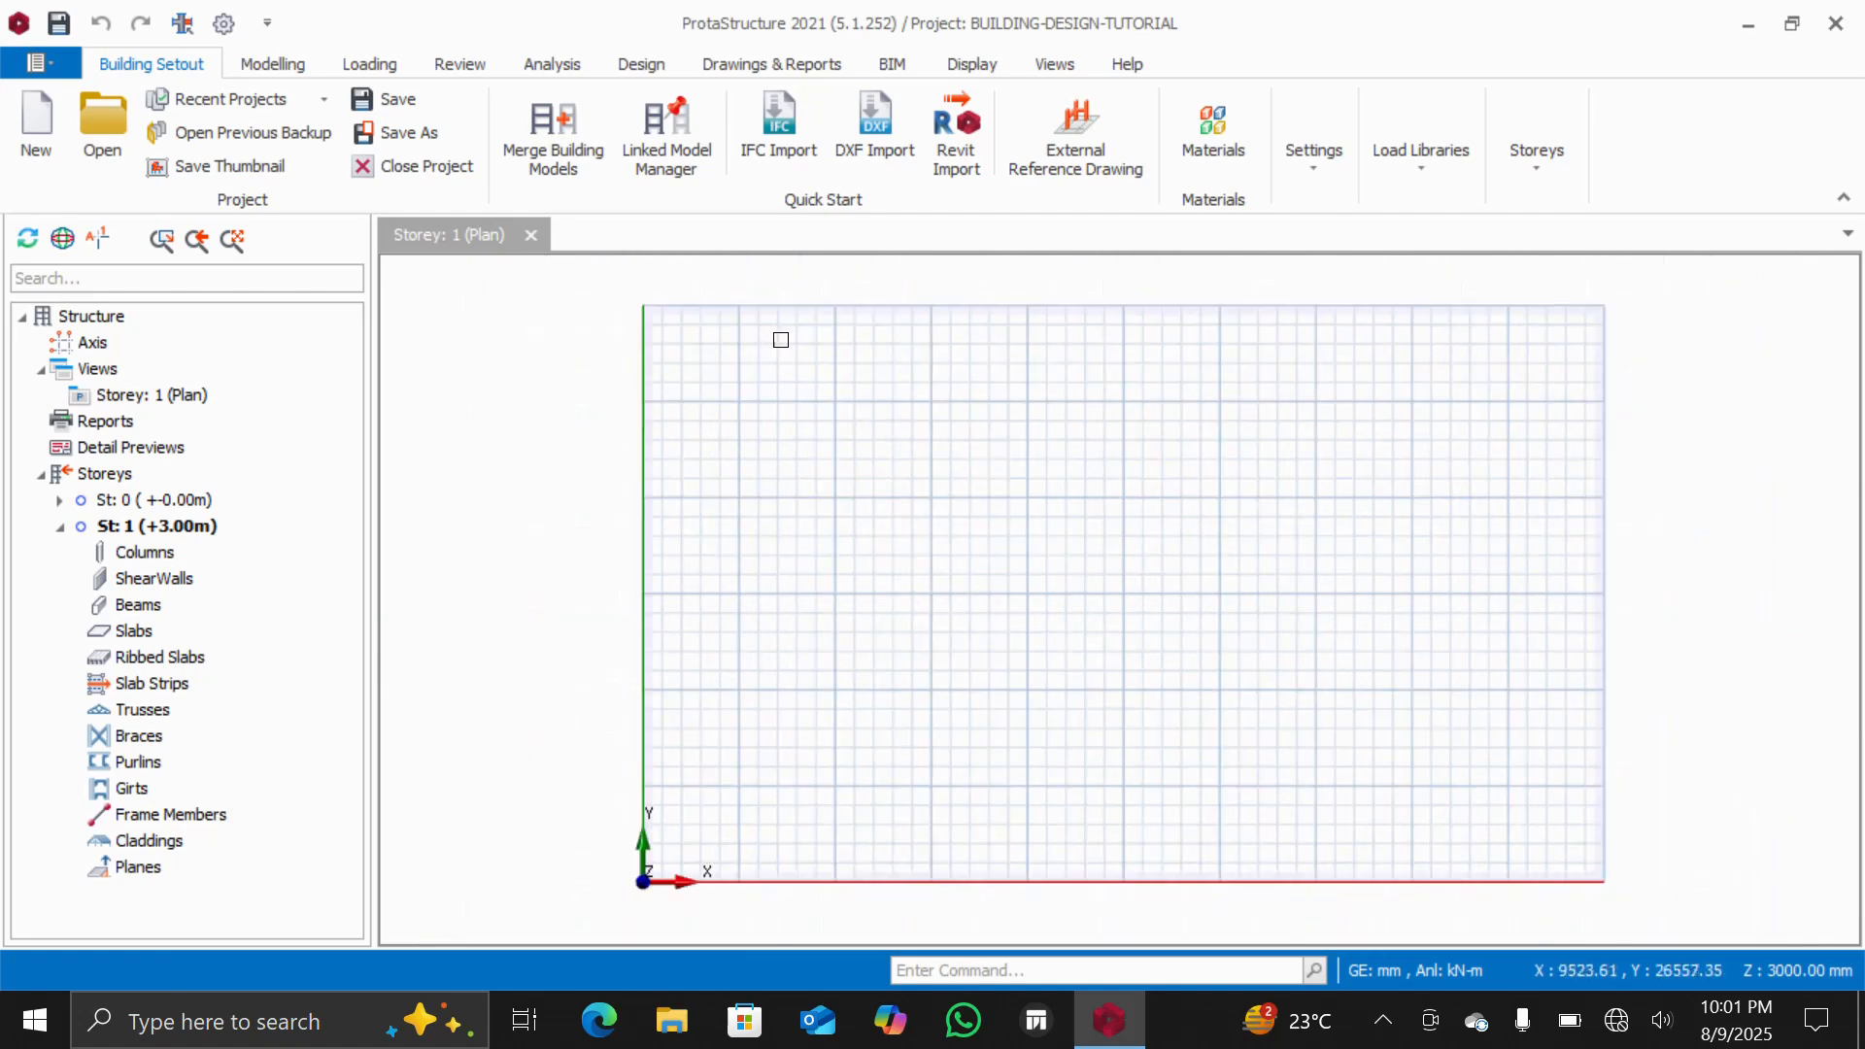
Generate an orthogonal axis grid from a picked reference point with axis spacings of 4000*3 in both directions
left_click(282, 62)
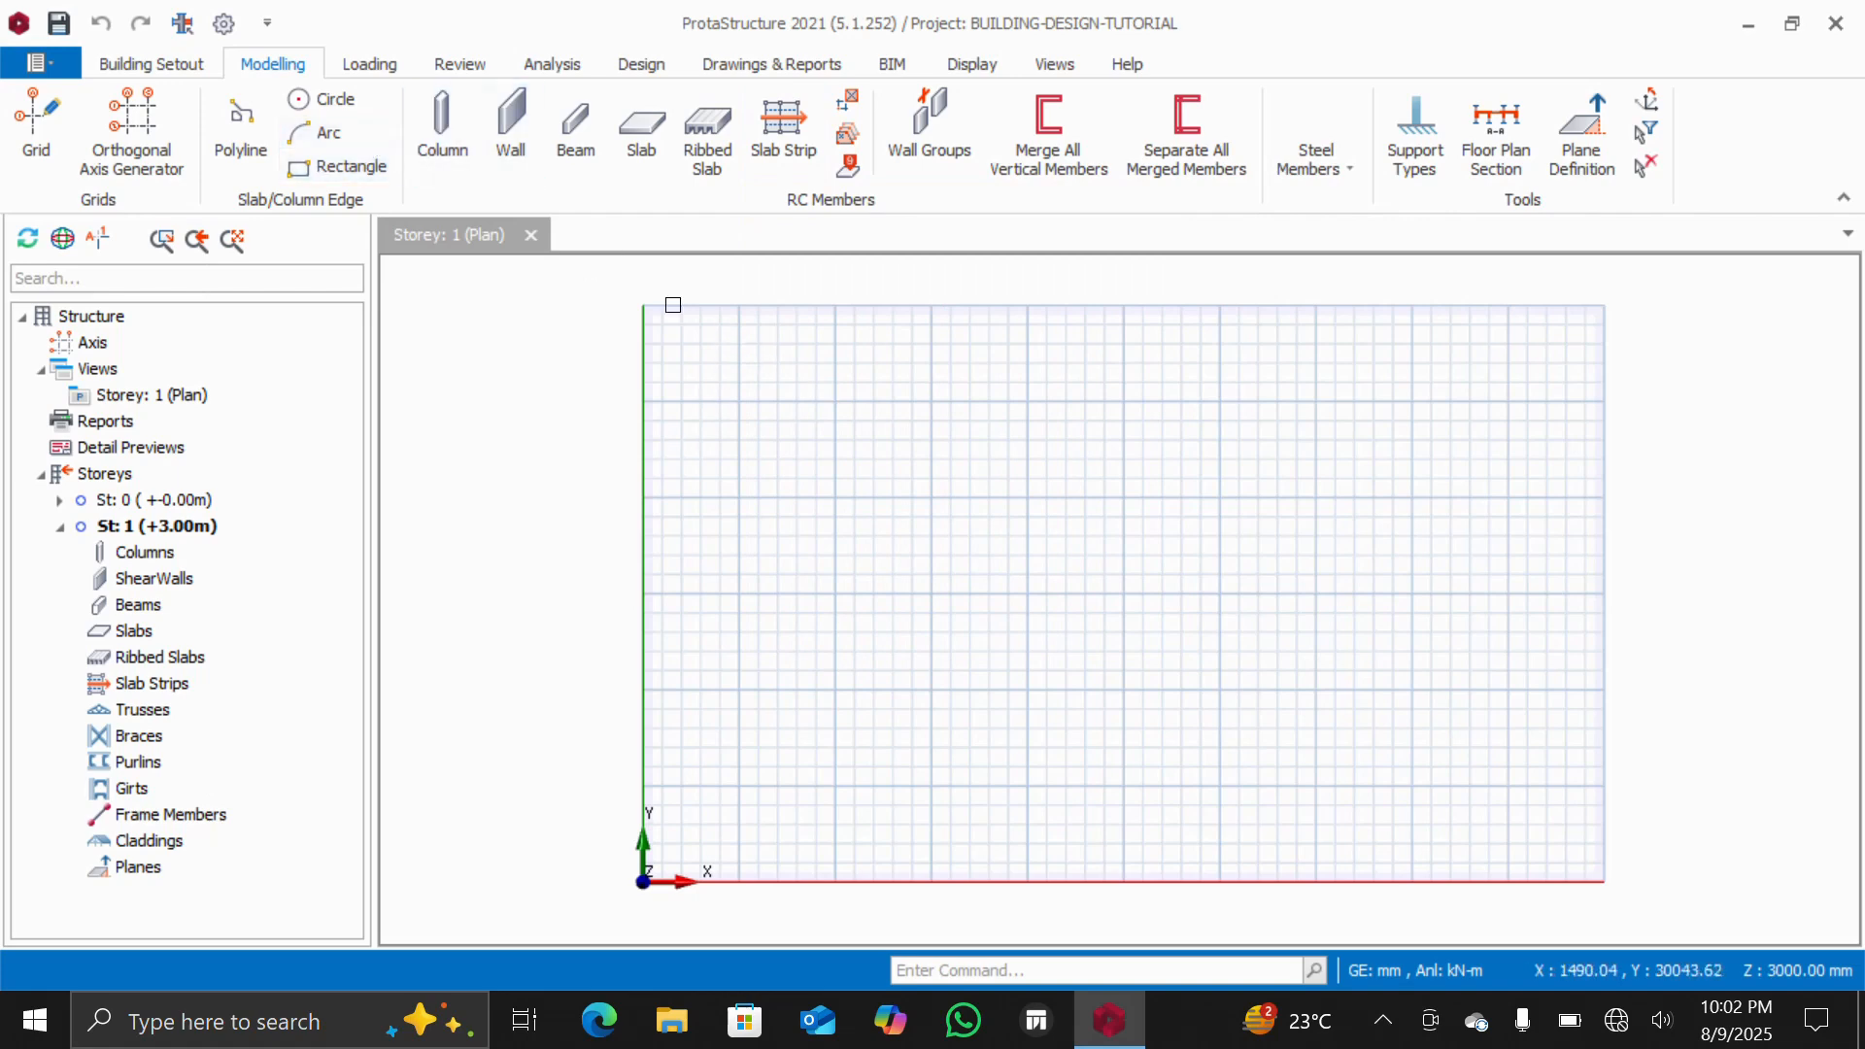
left_click(150, 129)
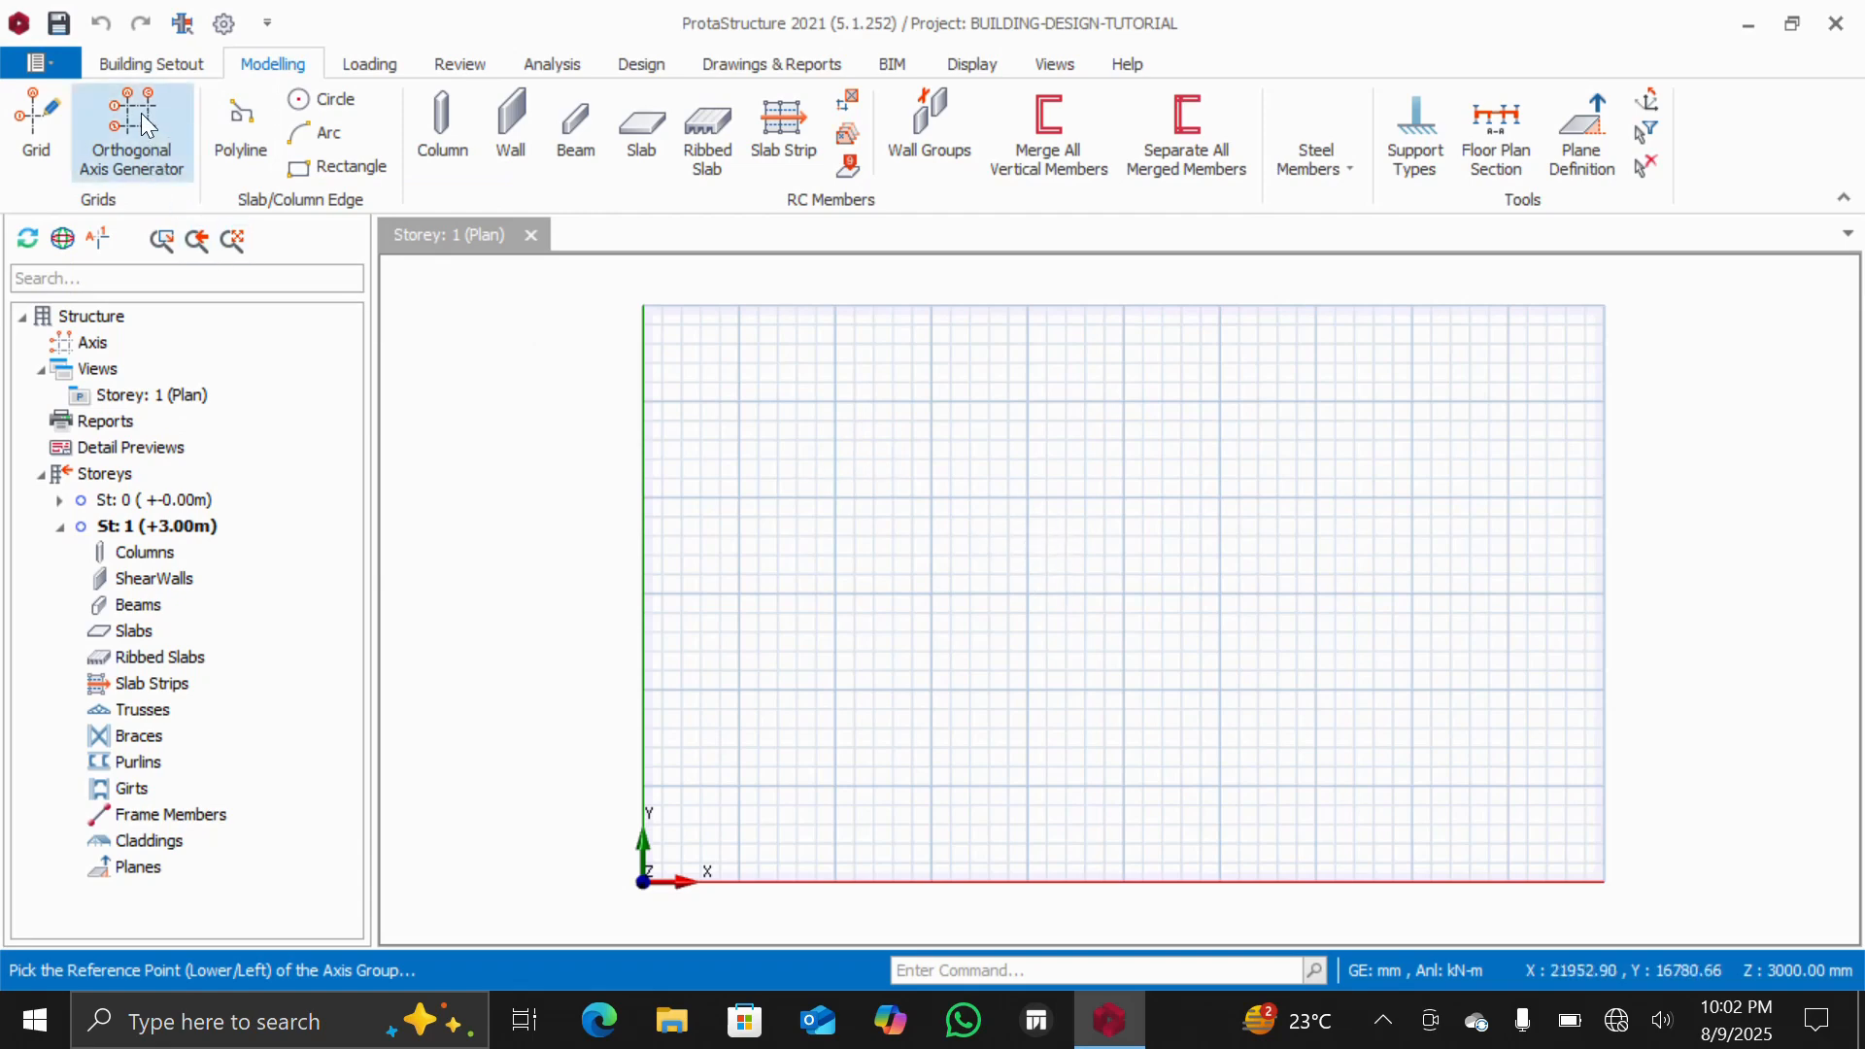
left_click(1033, 559)
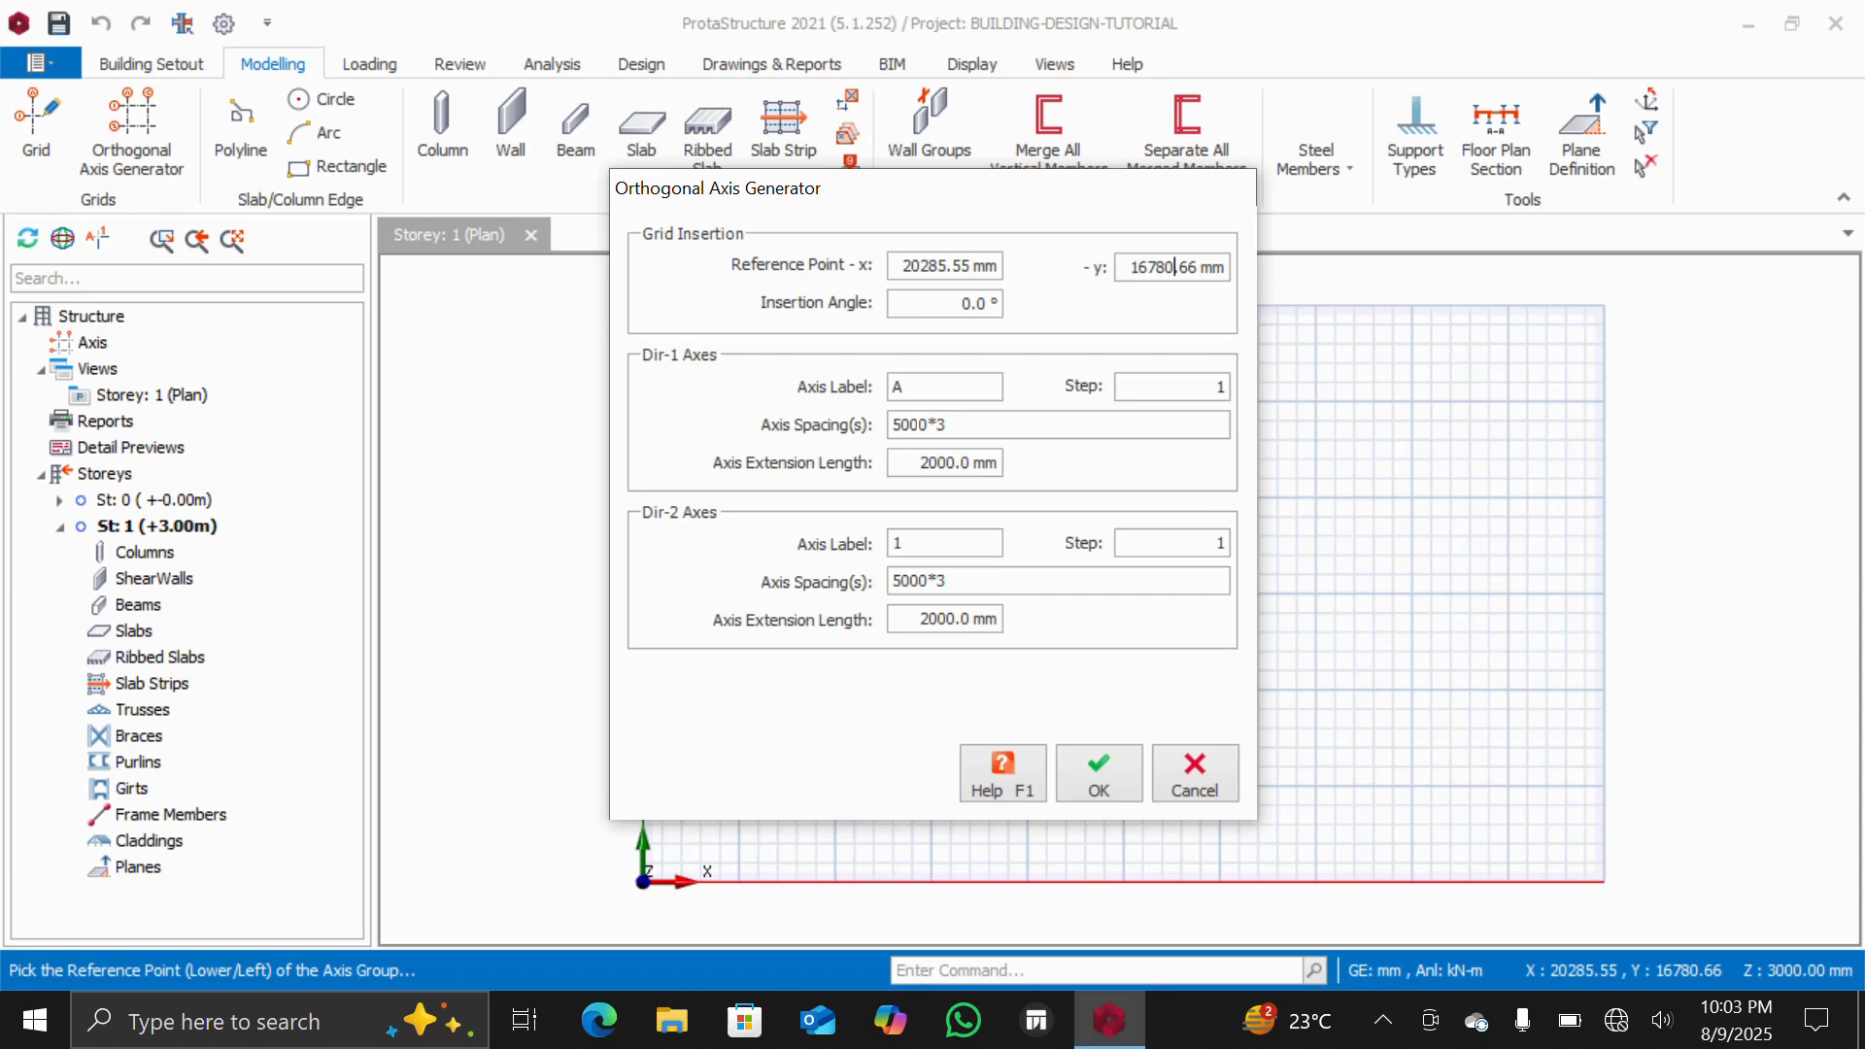
left_click(921, 427)
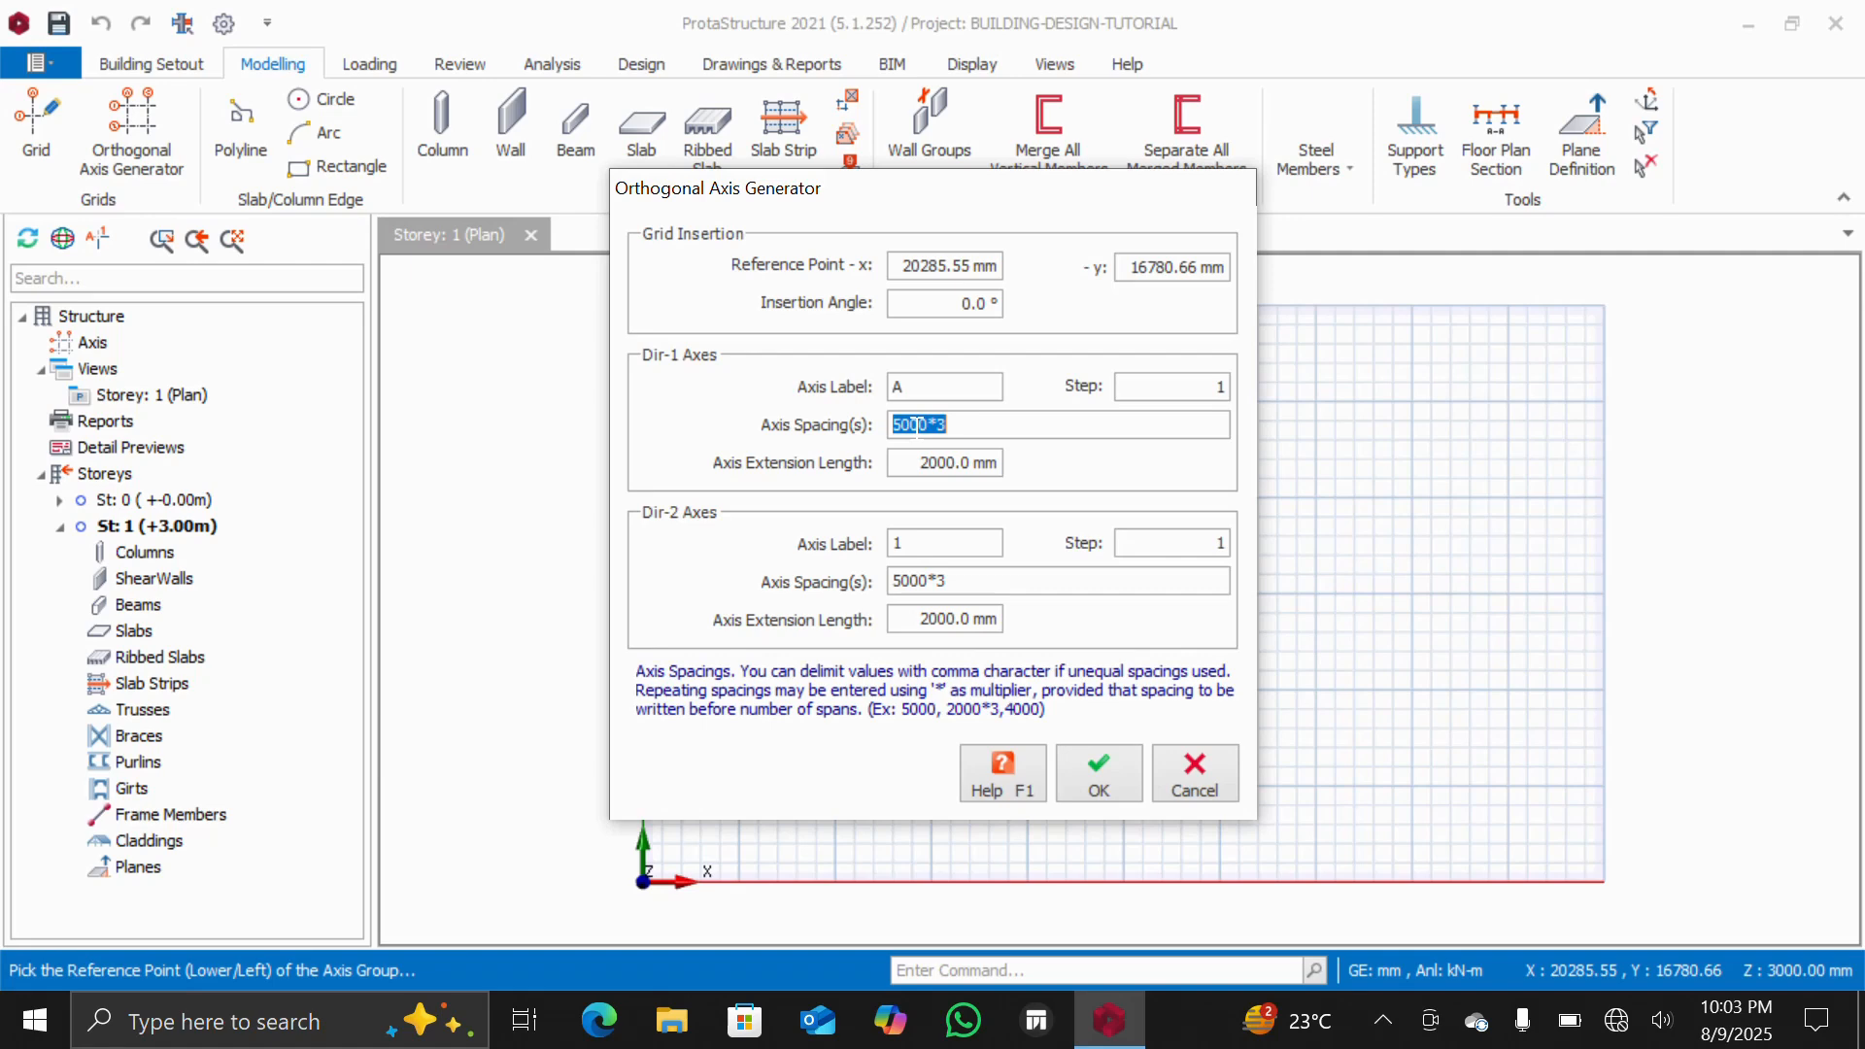
left_click(902, 424)
key("BackSpace")
type("4")
double_click(950, 425)
left_click(951, 426)
left_click(901, 581)
key("BackSpace")
type("4")
left_click(1093, 779)
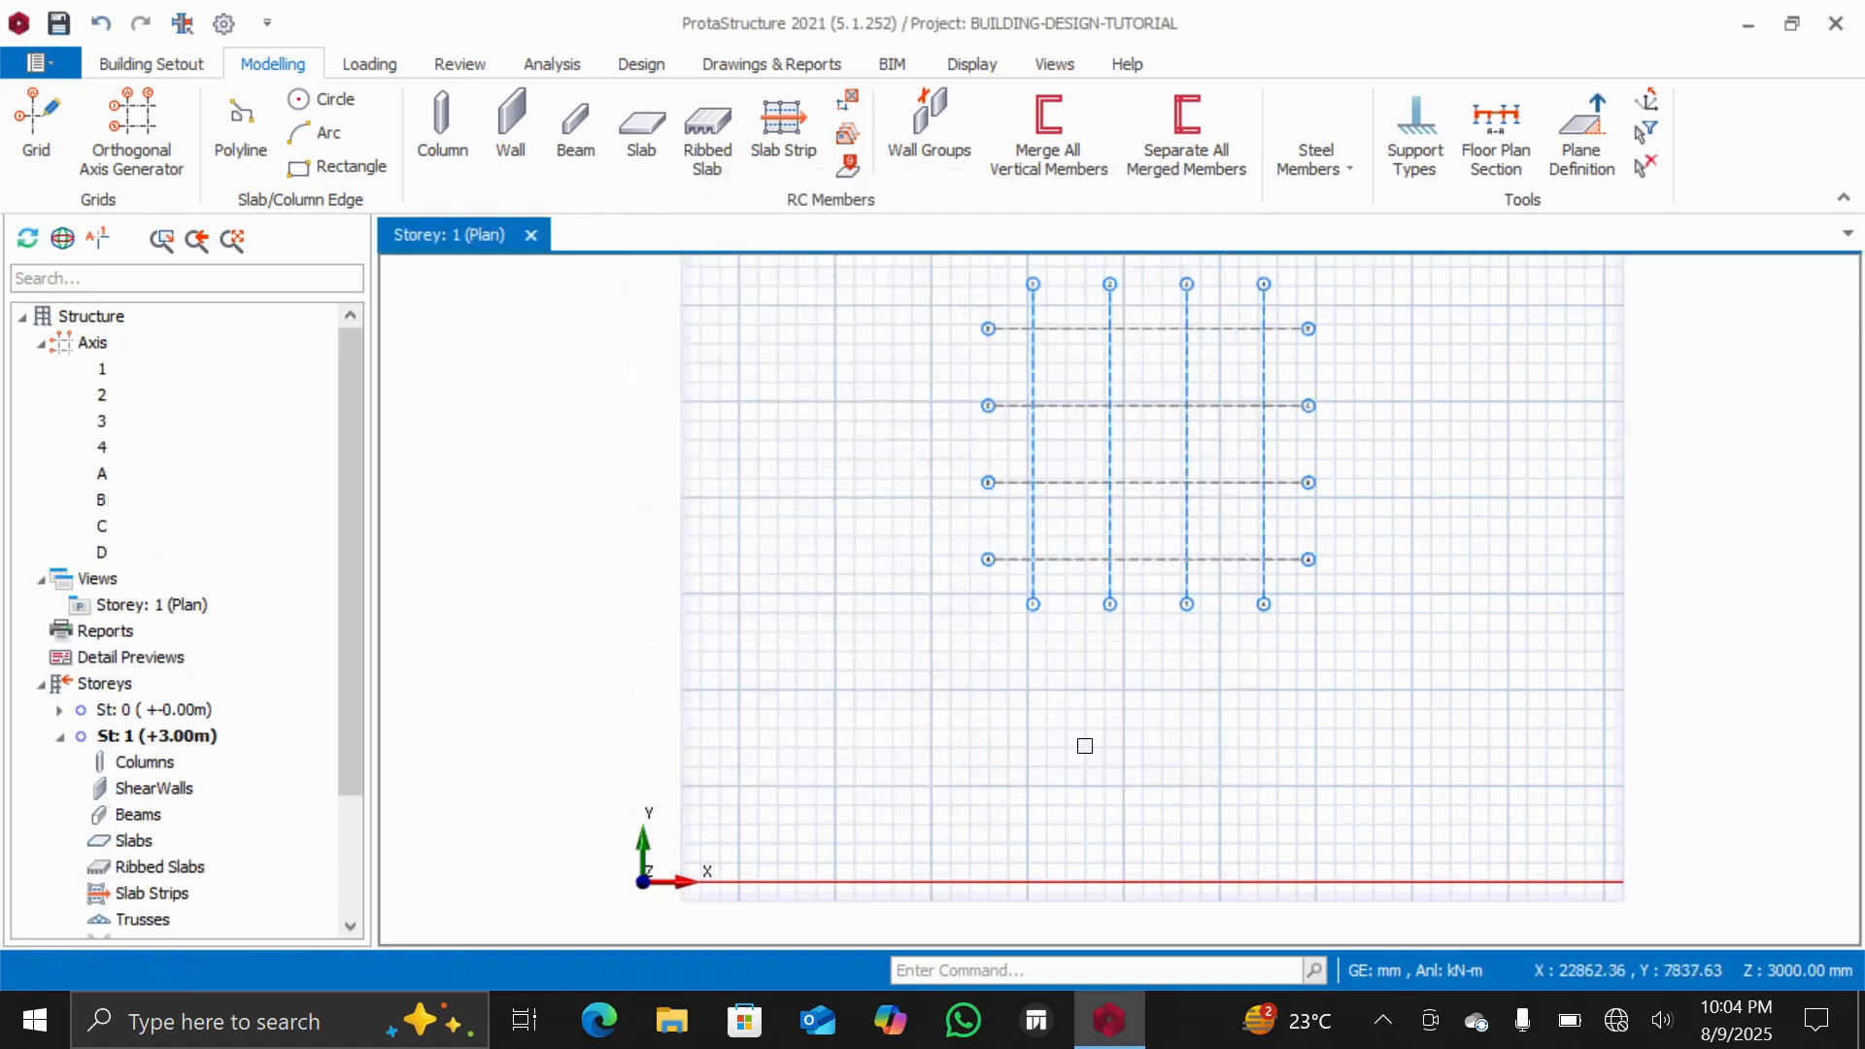
Place a column at the intersection of axes D and 1 after setting b1 and b2 to 230 mm
scroll(1150, 316, "up", 3)
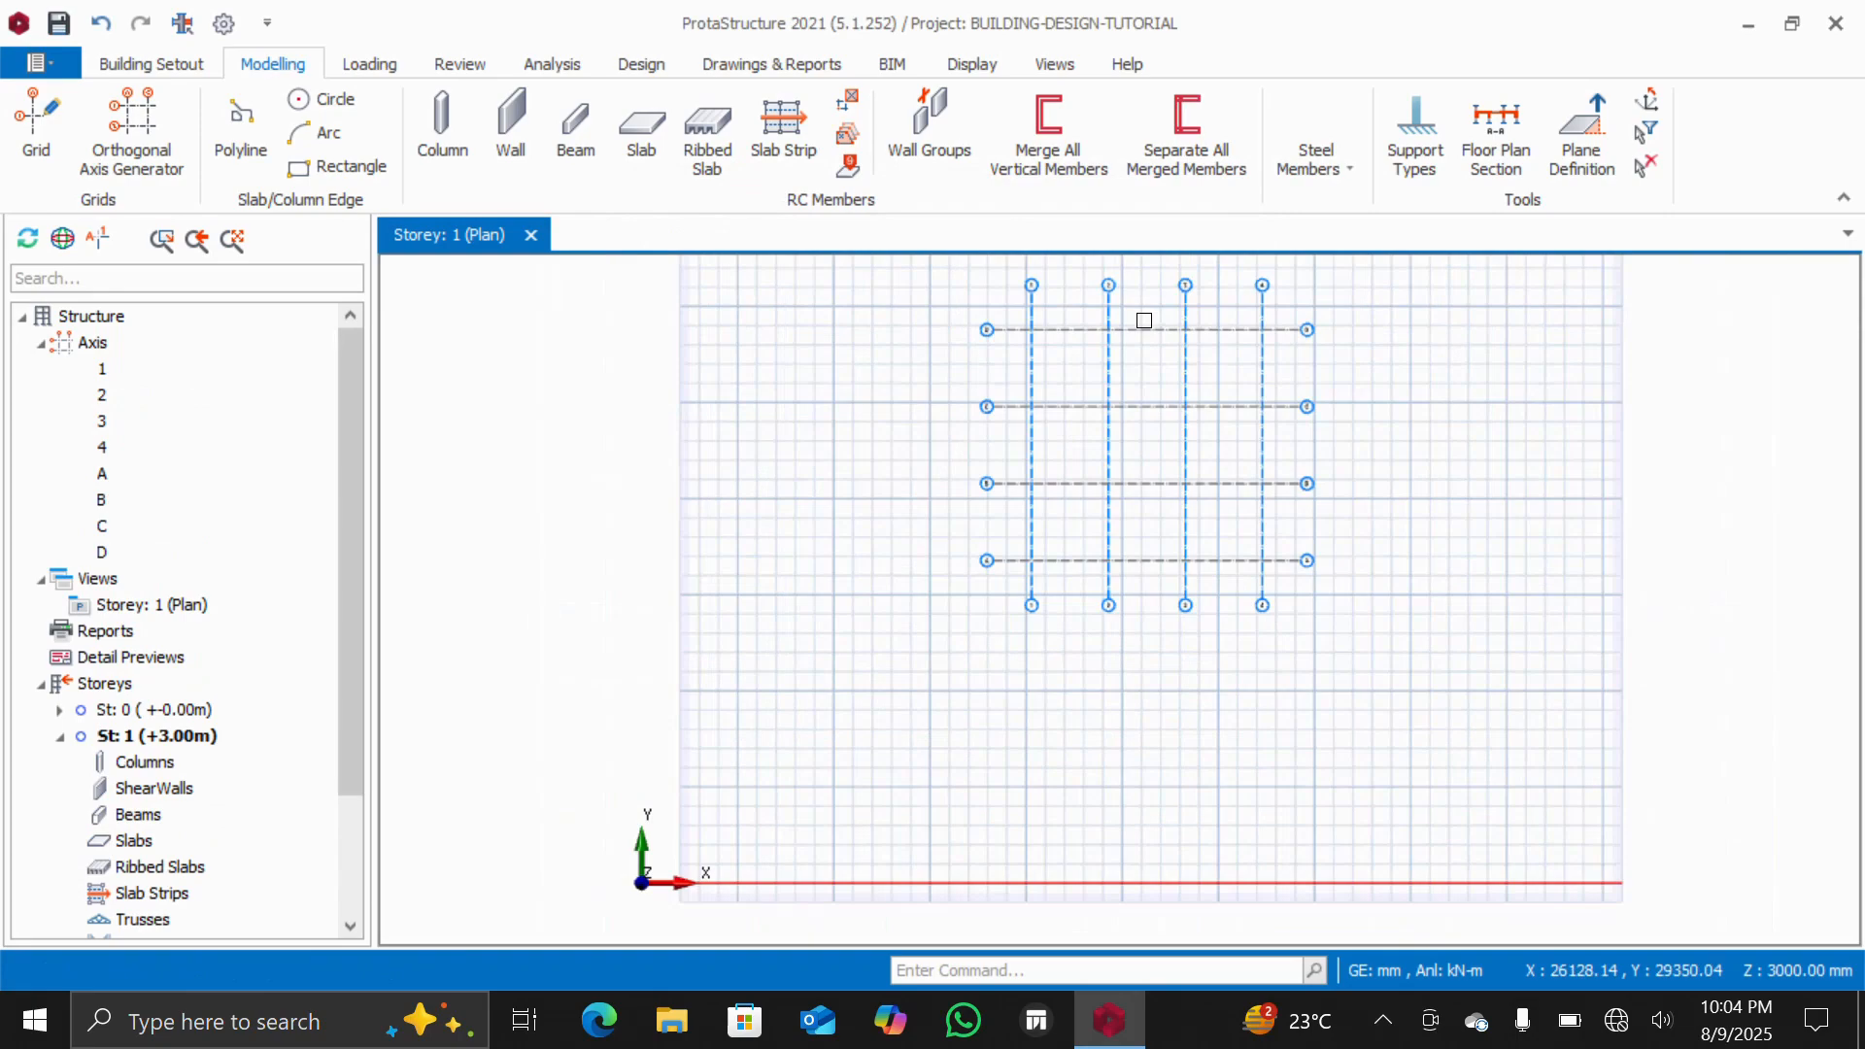
scroll(1216, 287, "down", 1)
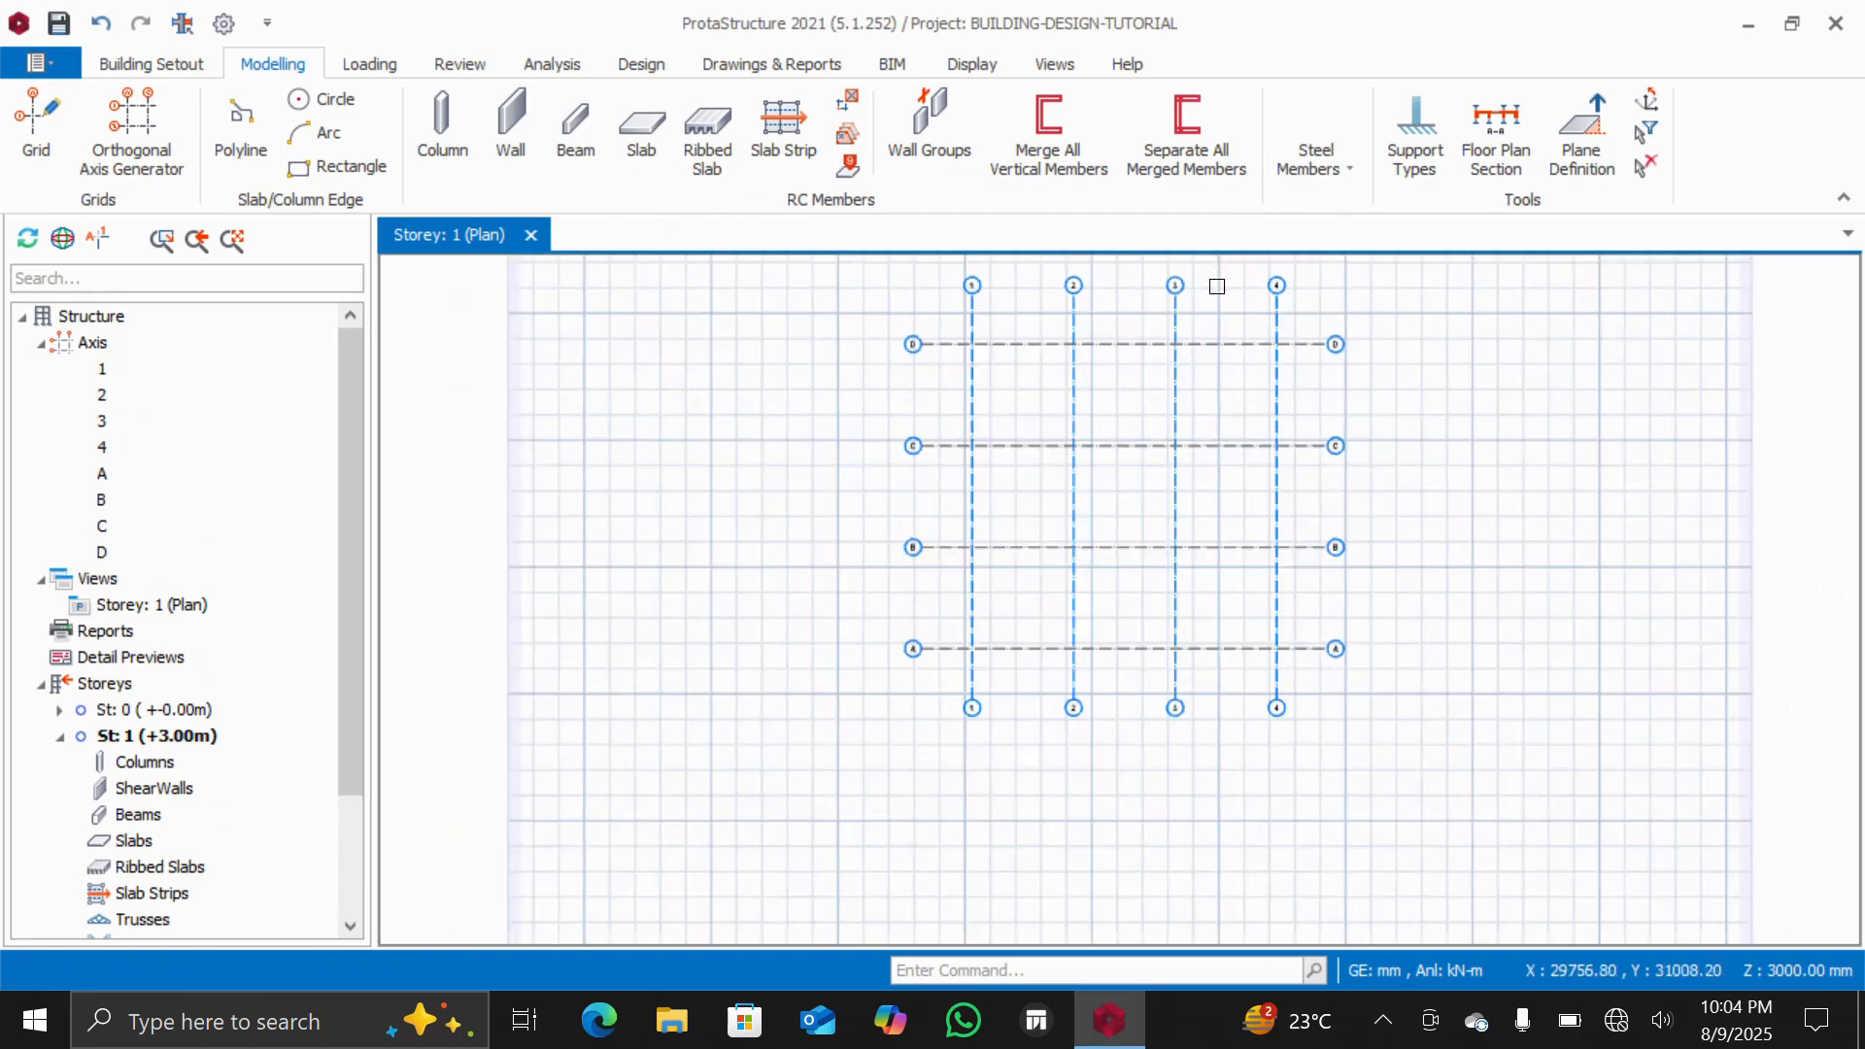
scroll(1217, 286, "up", 1)
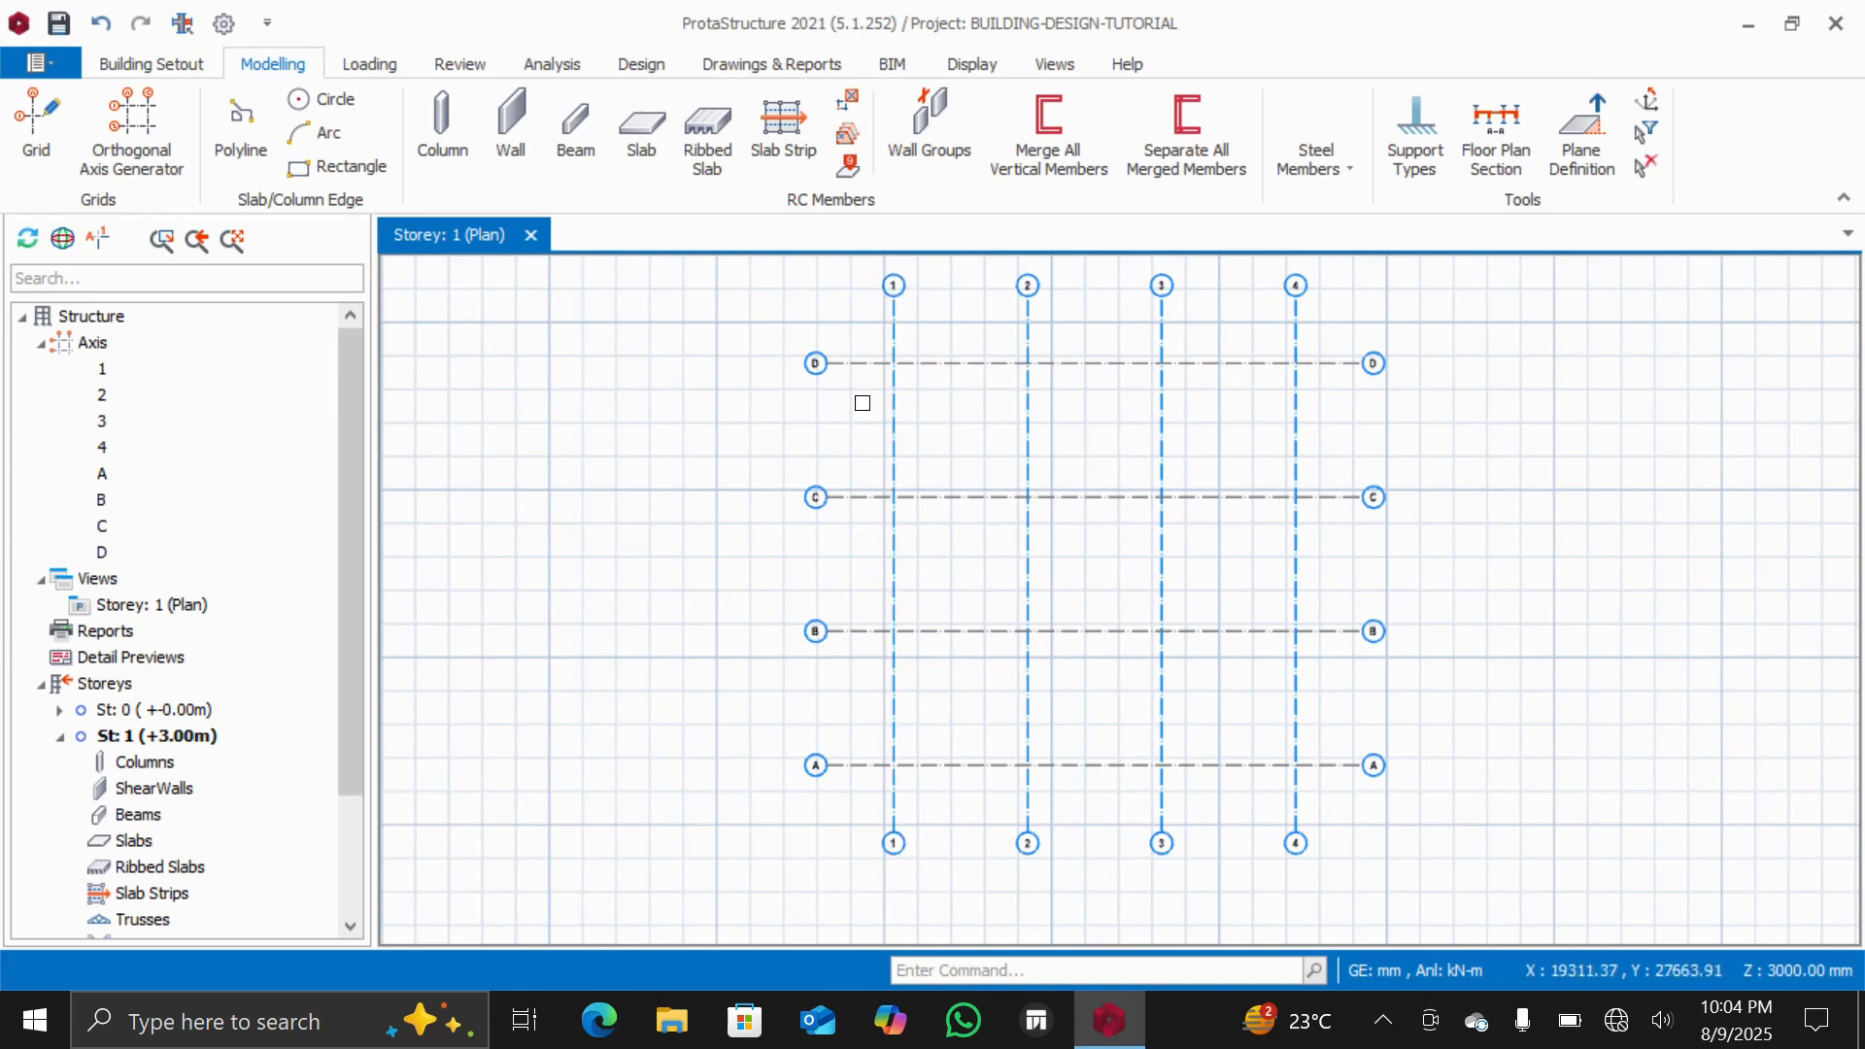
left_click(436, 136)
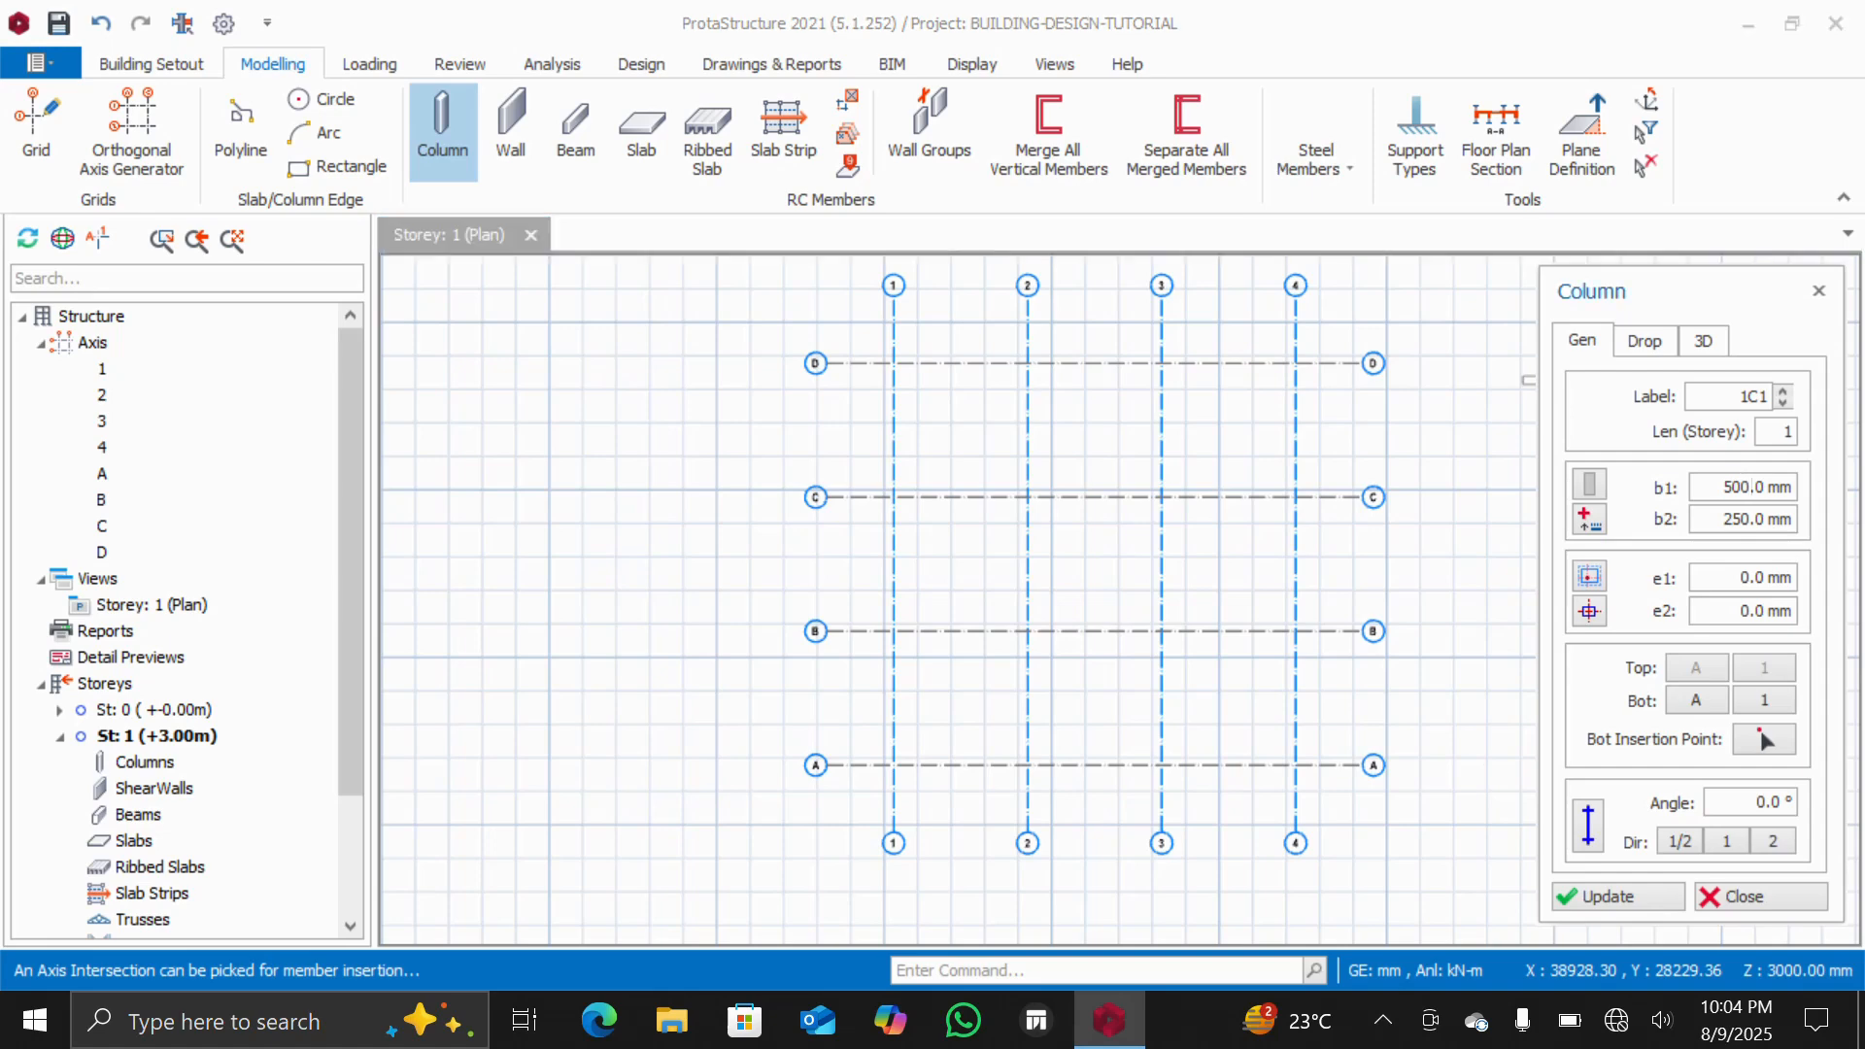
double_click(1751, 487)
type("230")
double_click(1745, 519)
type("230")
left_click(889, 362)
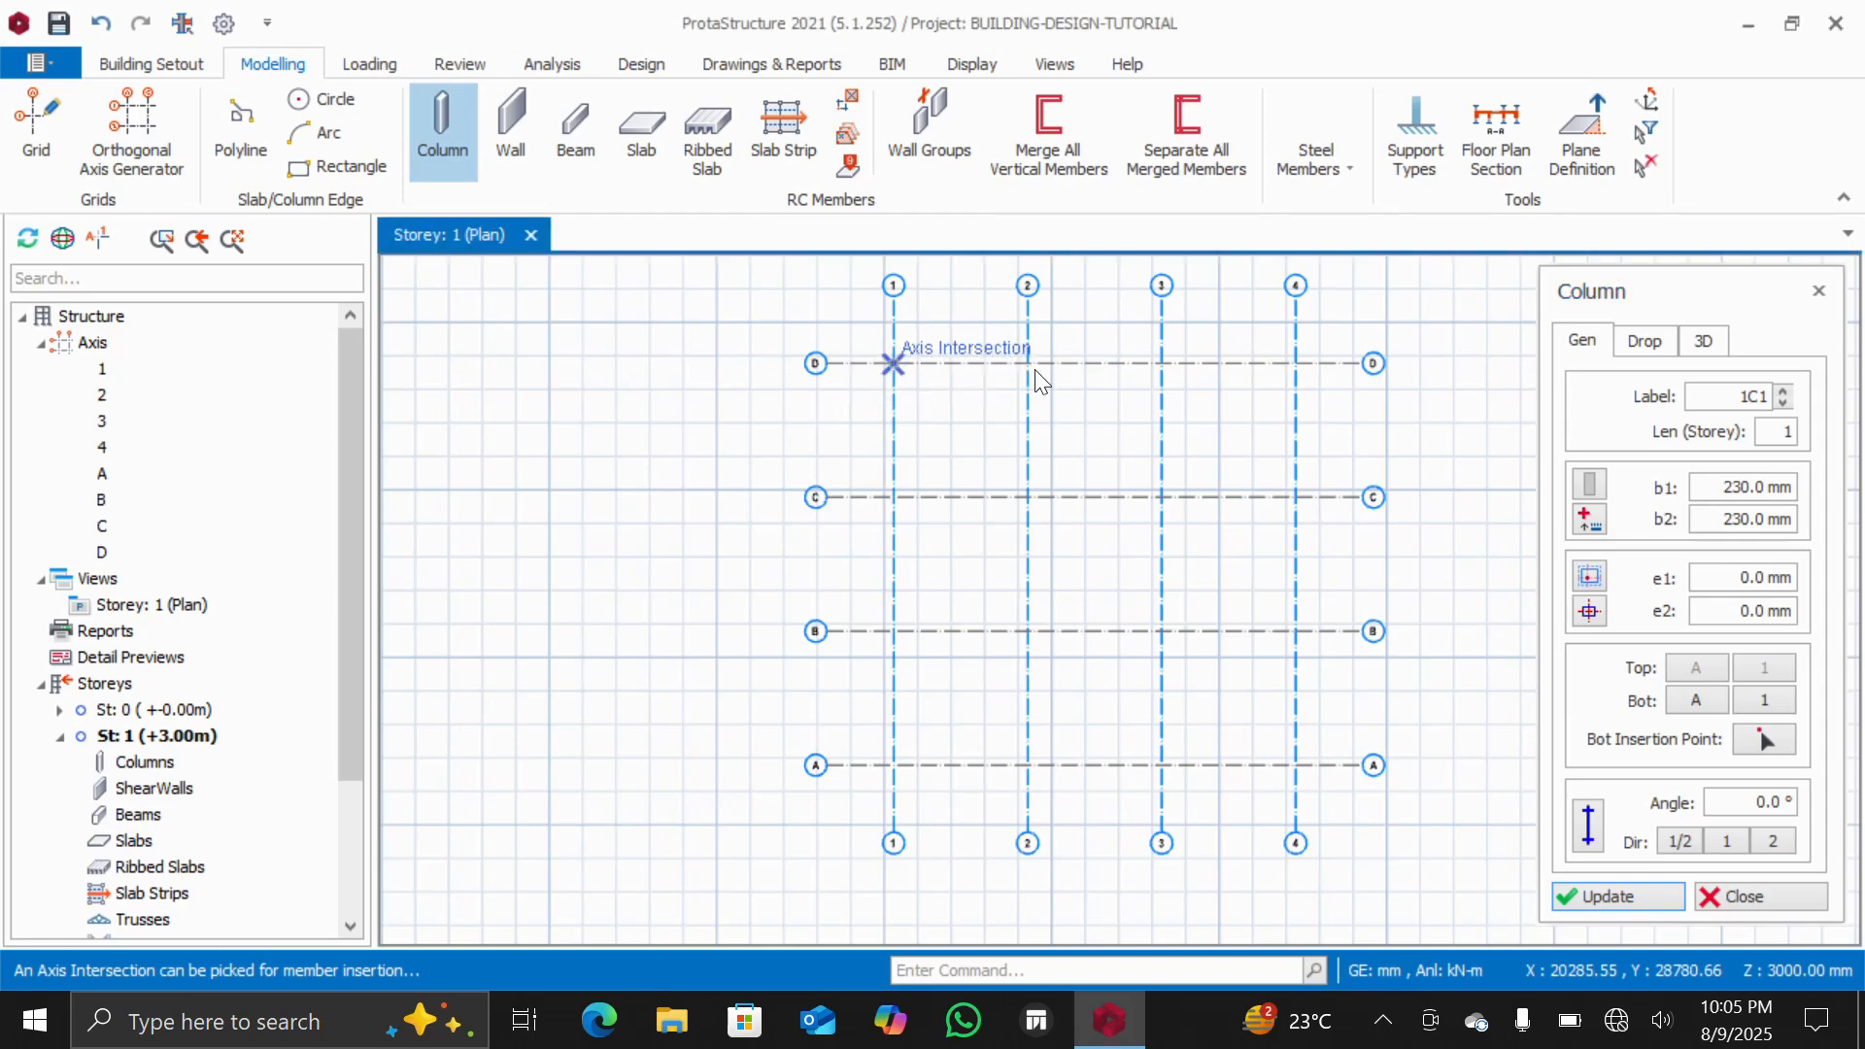
left_click(894, 363)
scroll(884, 365, "up", 4)
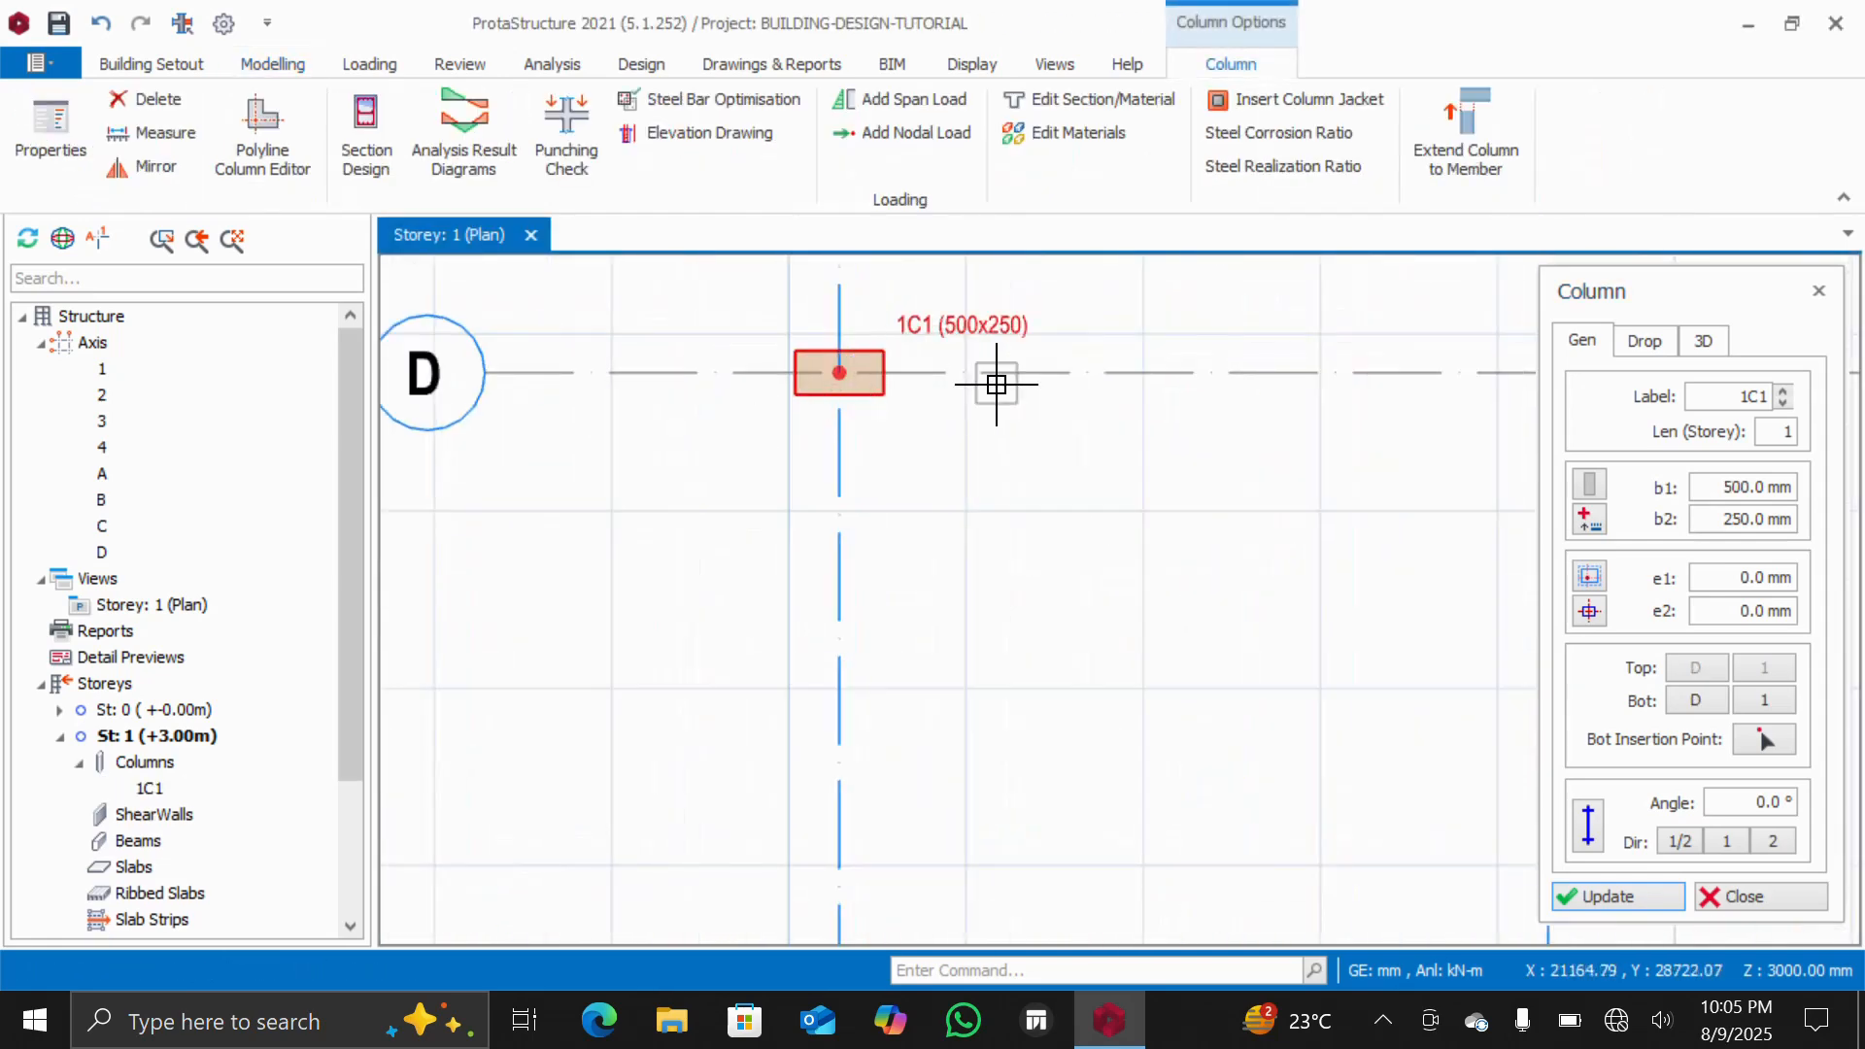
scroll(1054, 386, "down", 3)
scroll(1265, 378, "up", 4)
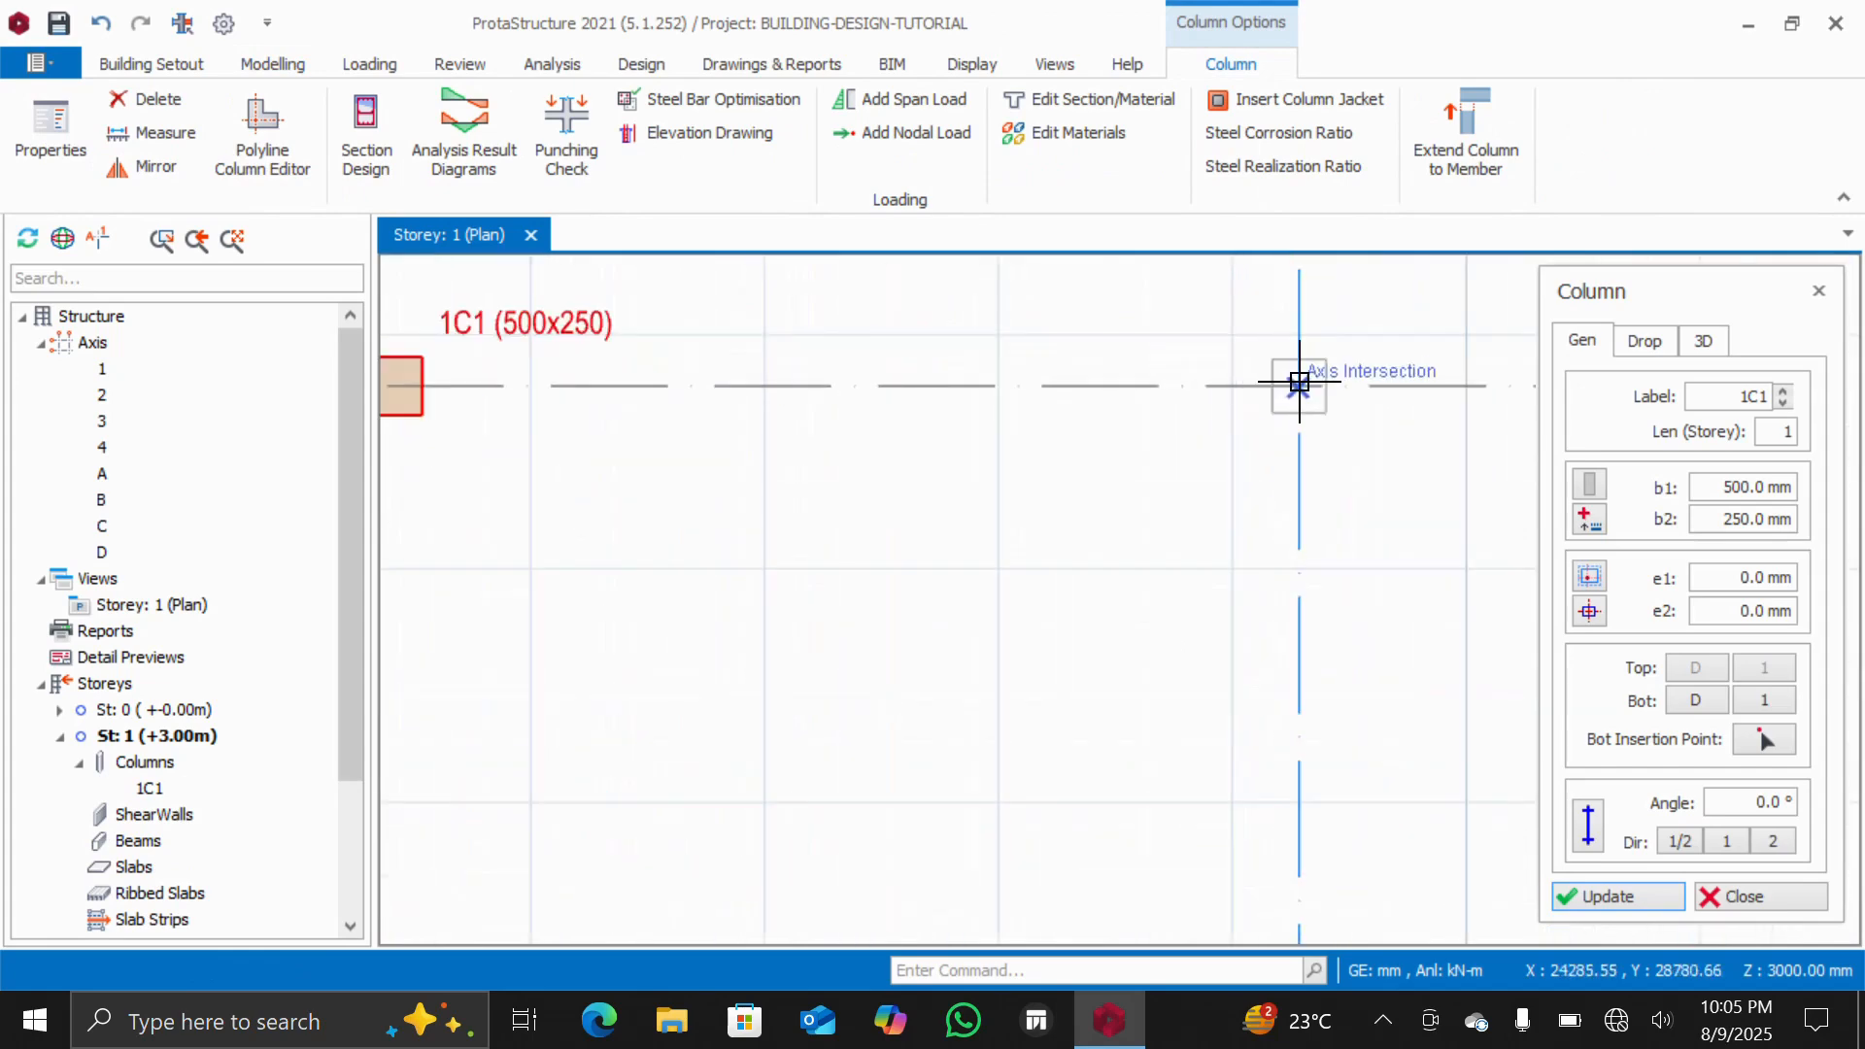
scroll(1282, 388, "down", 3)
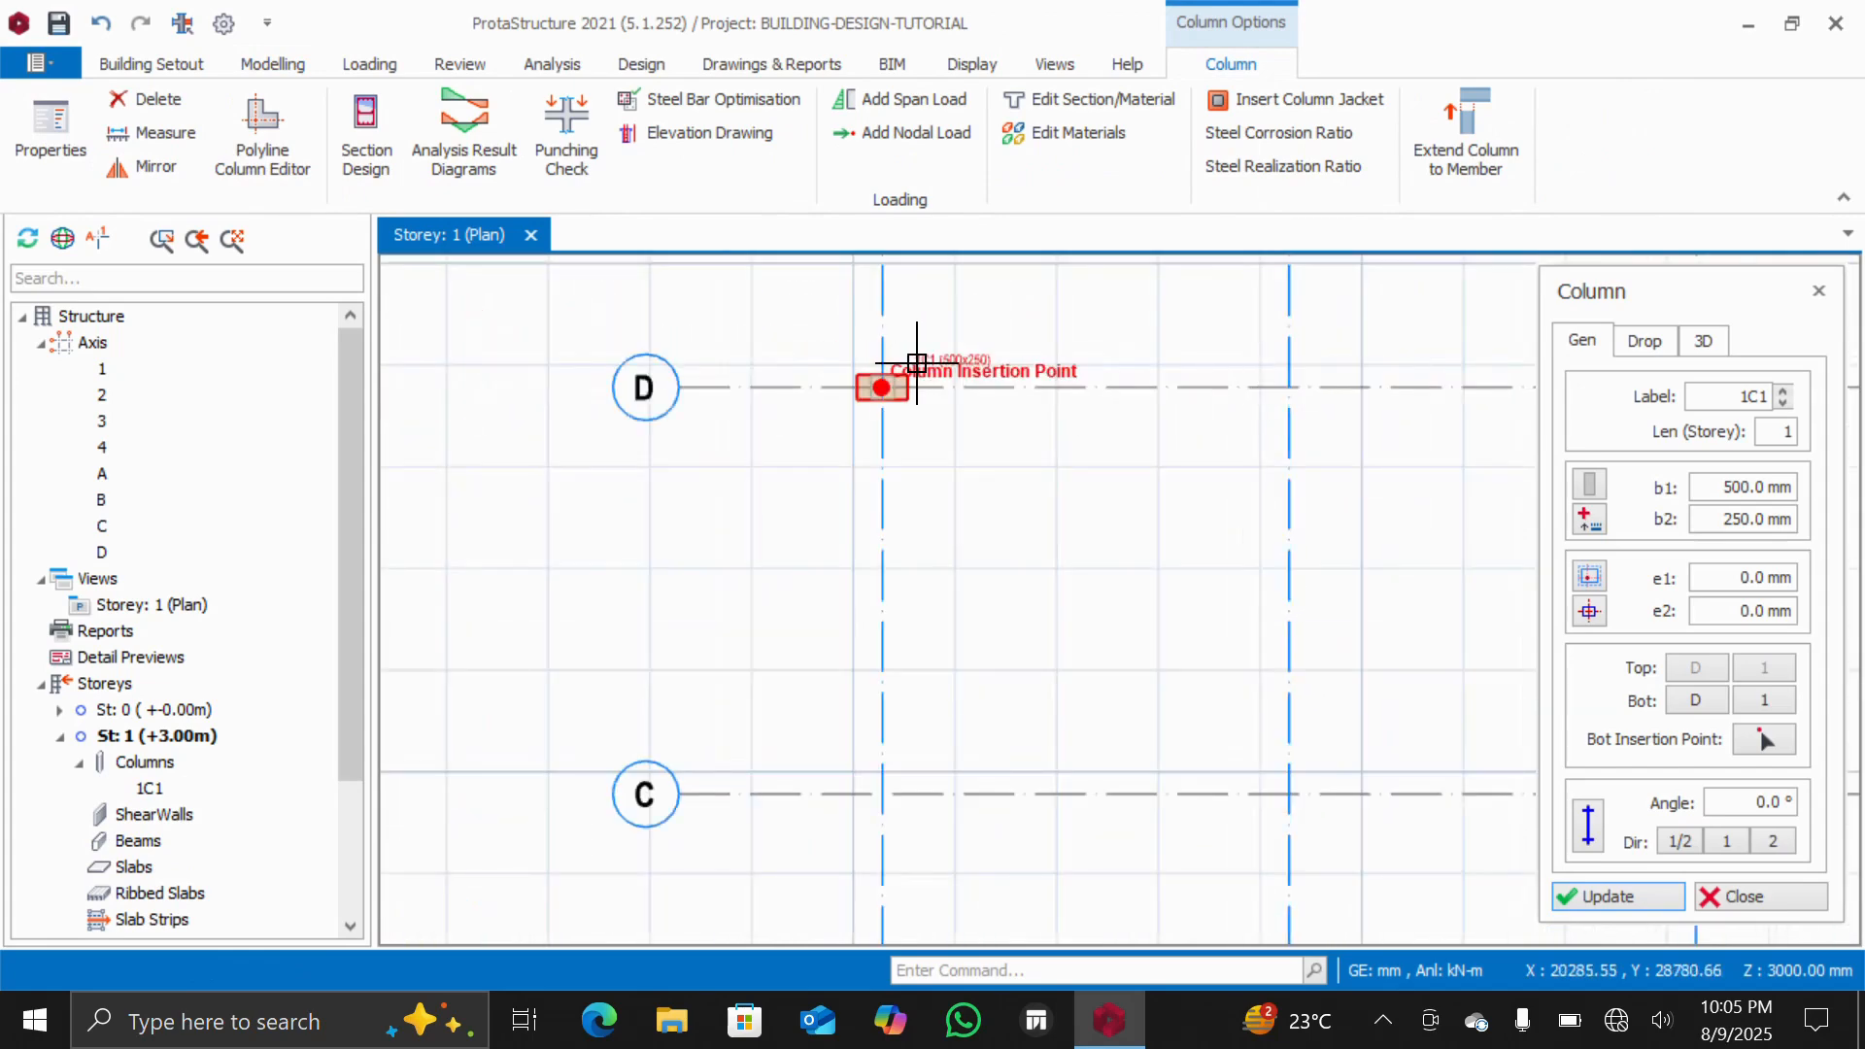
scroll(949, 333, "up", 4)
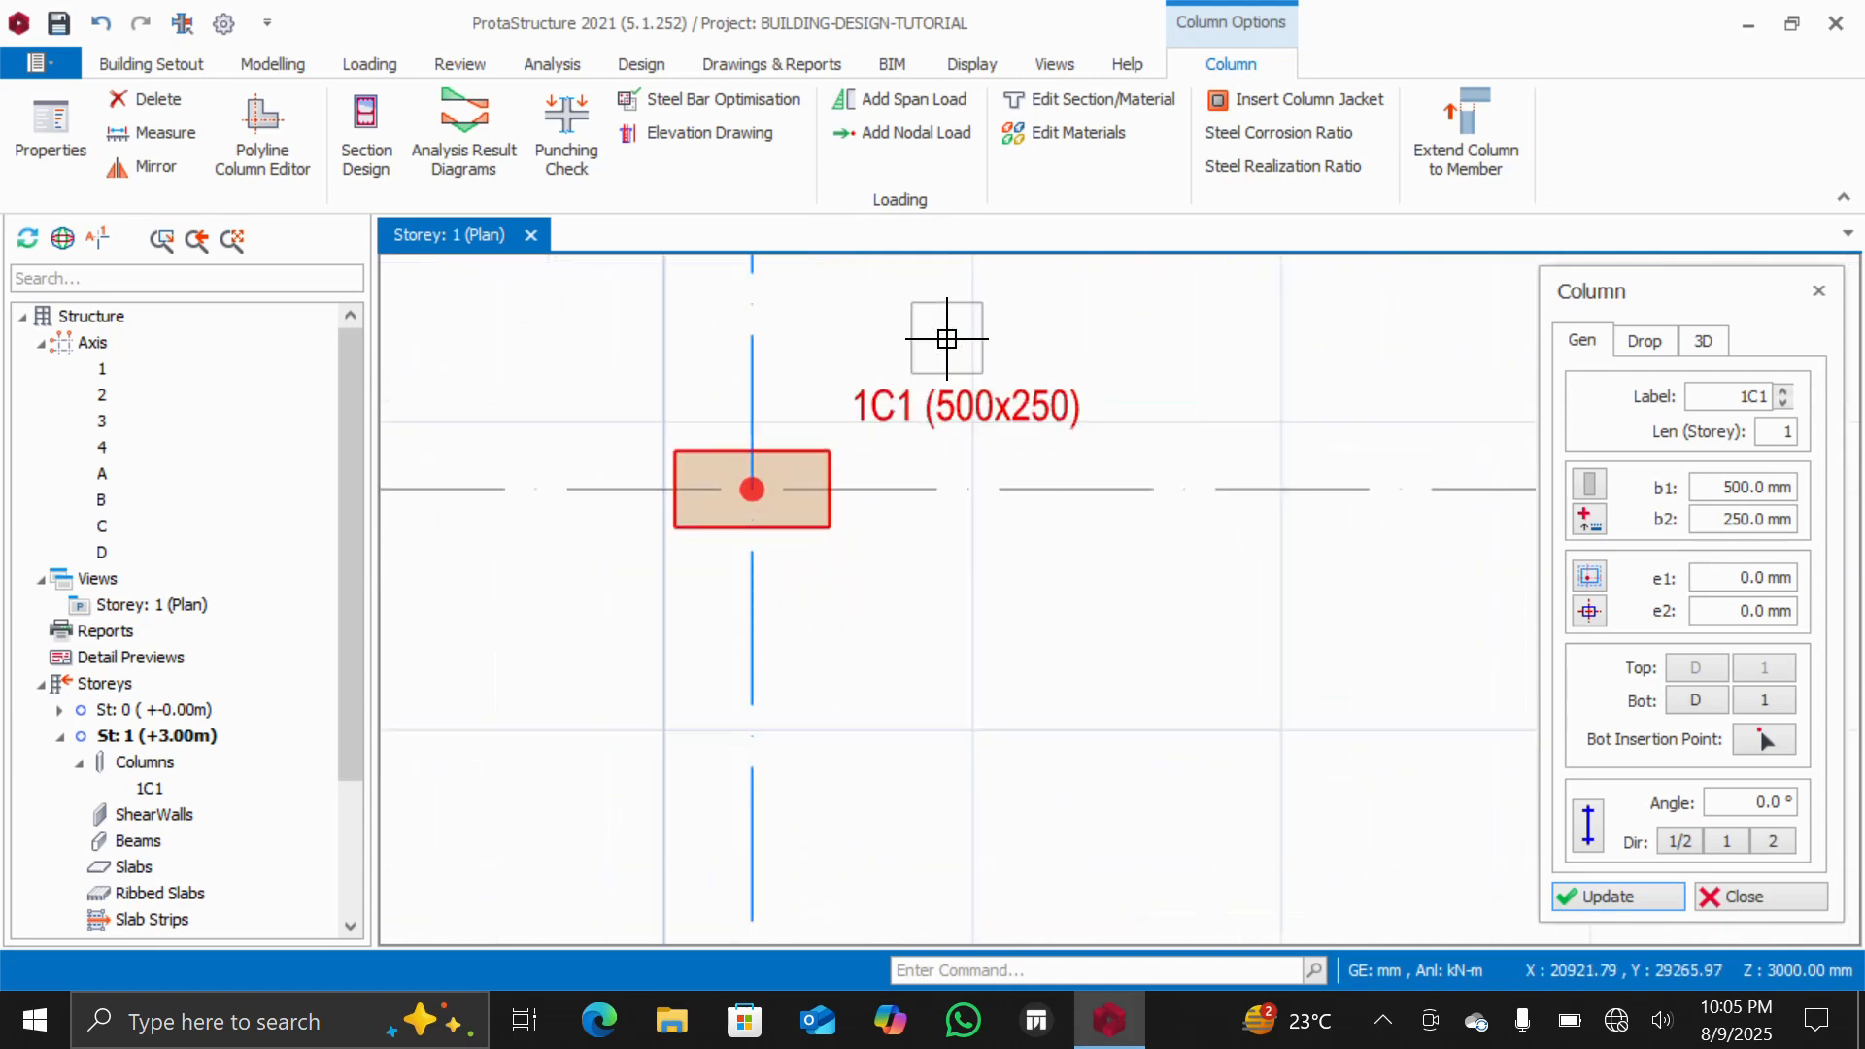
key("Escape")
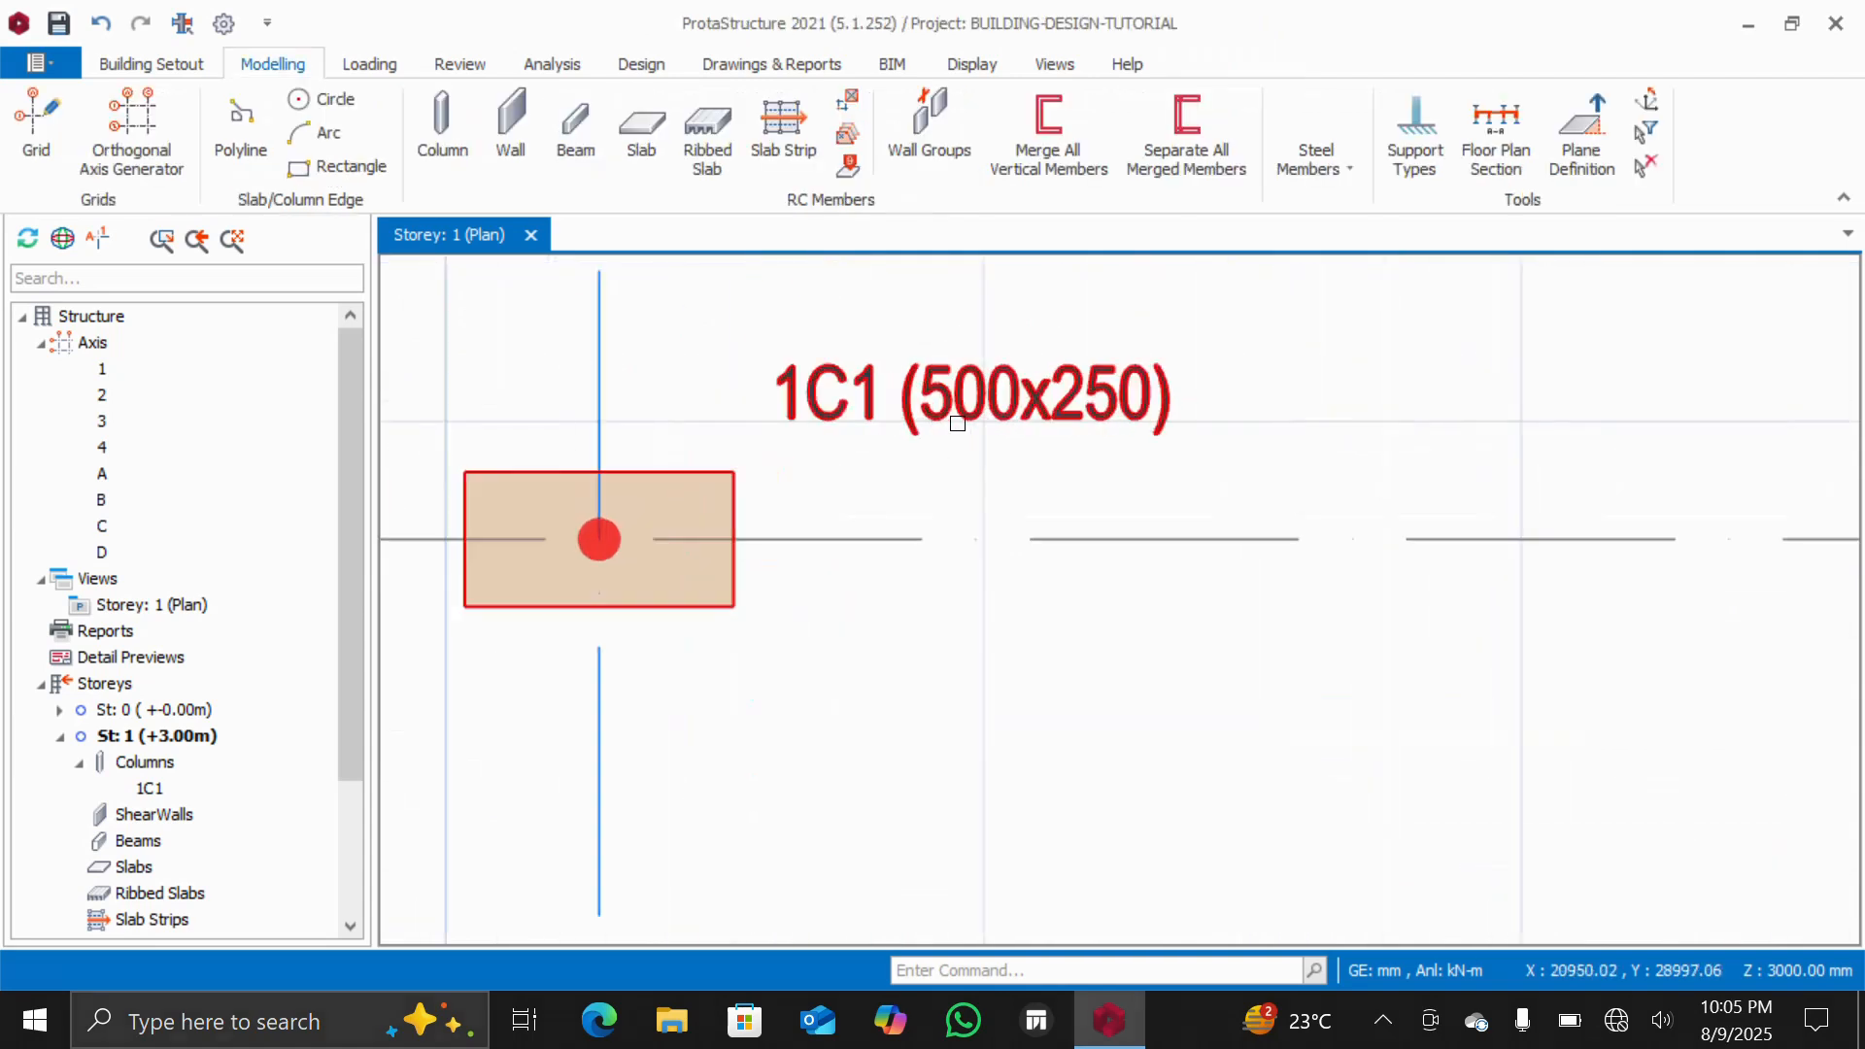
Resize the column at axes D and 1 to 230 mm by 230 mm through its properties
scroll(975, 402, "down", 3)
scroll(979, 406, "up", 3)
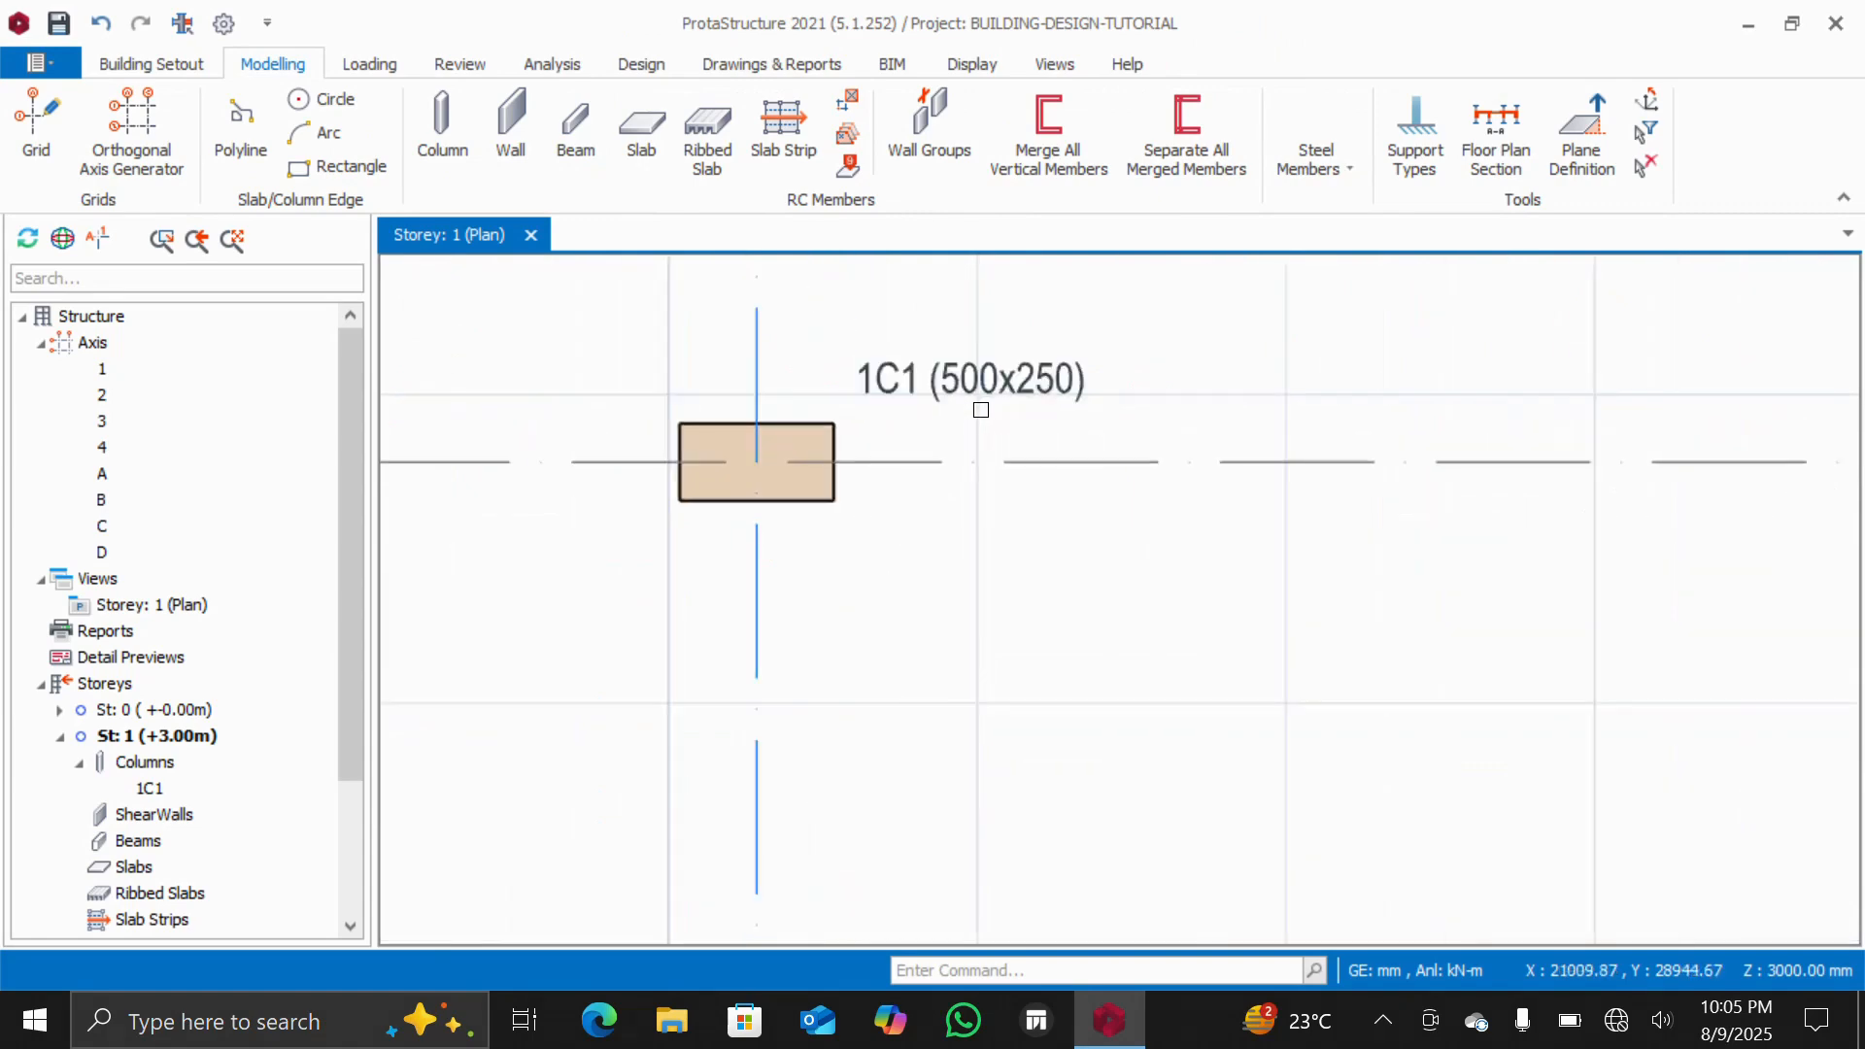
scroll(981, 408, "down", 3)
scroll(976, 408, "up", 1)
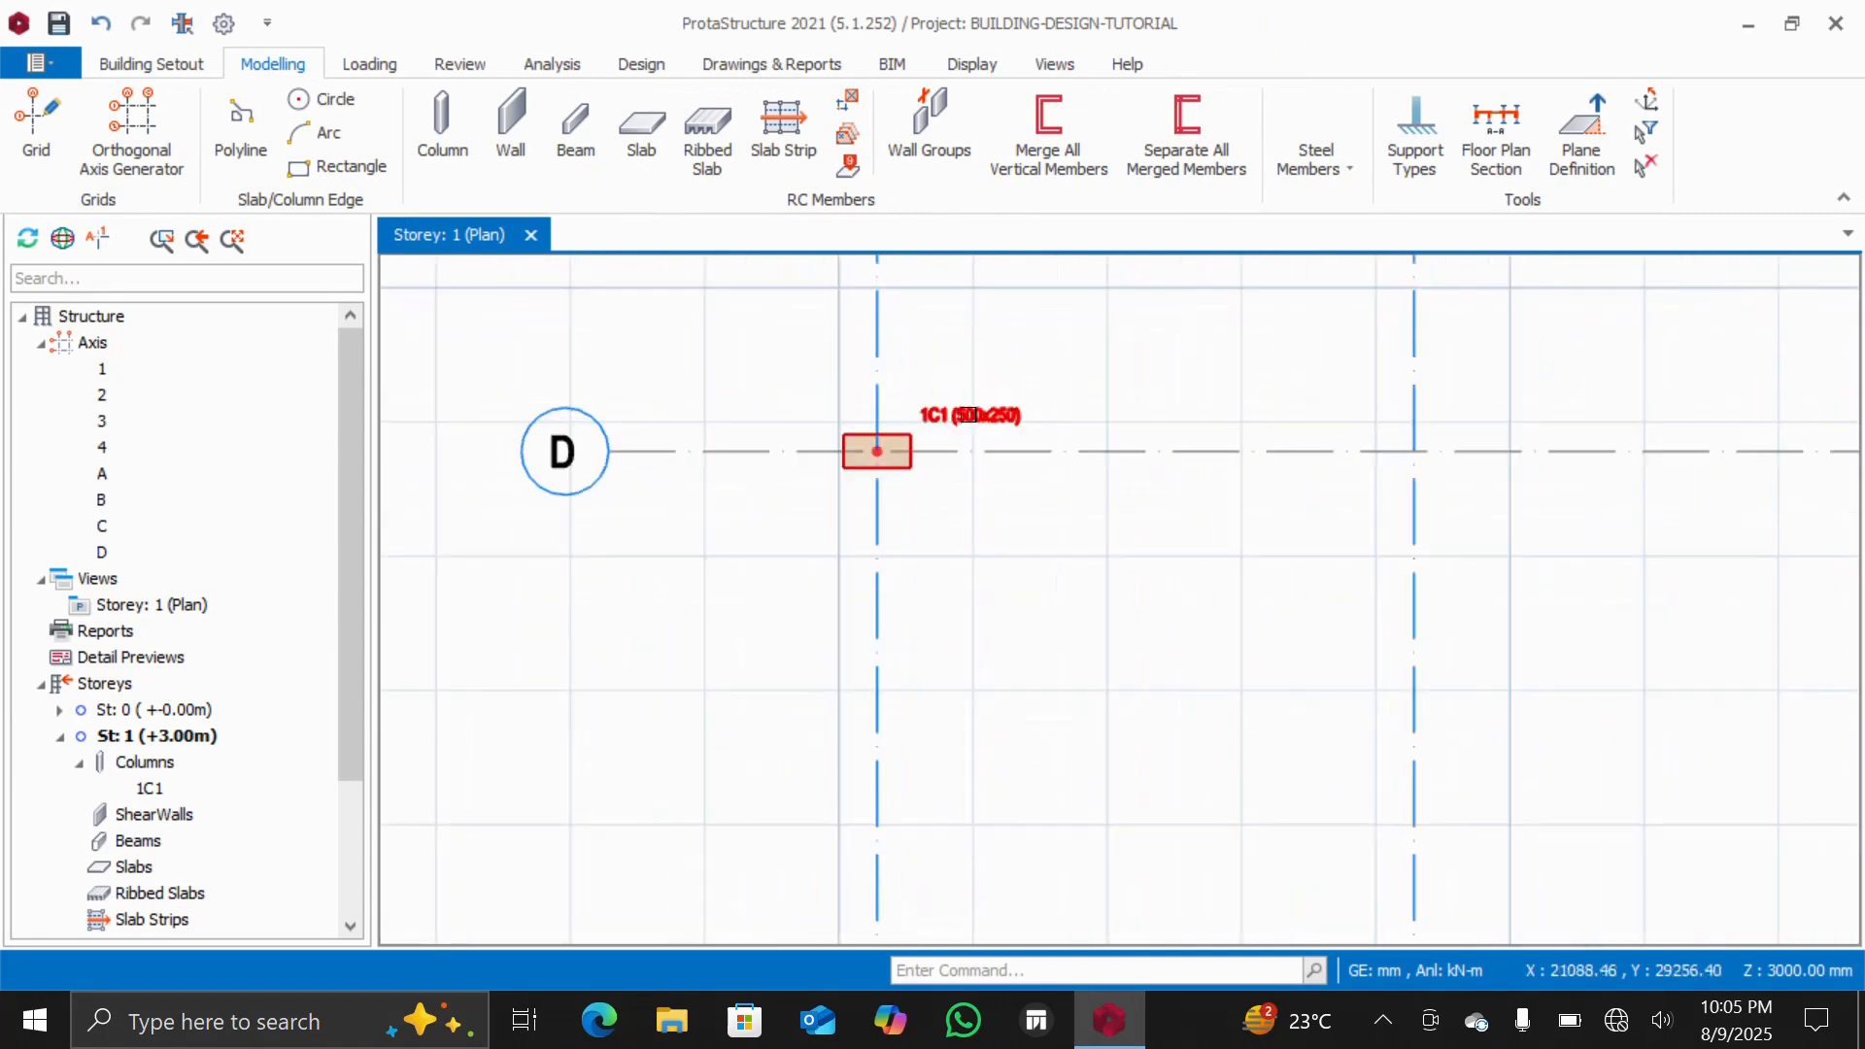
left_click(964, 417)
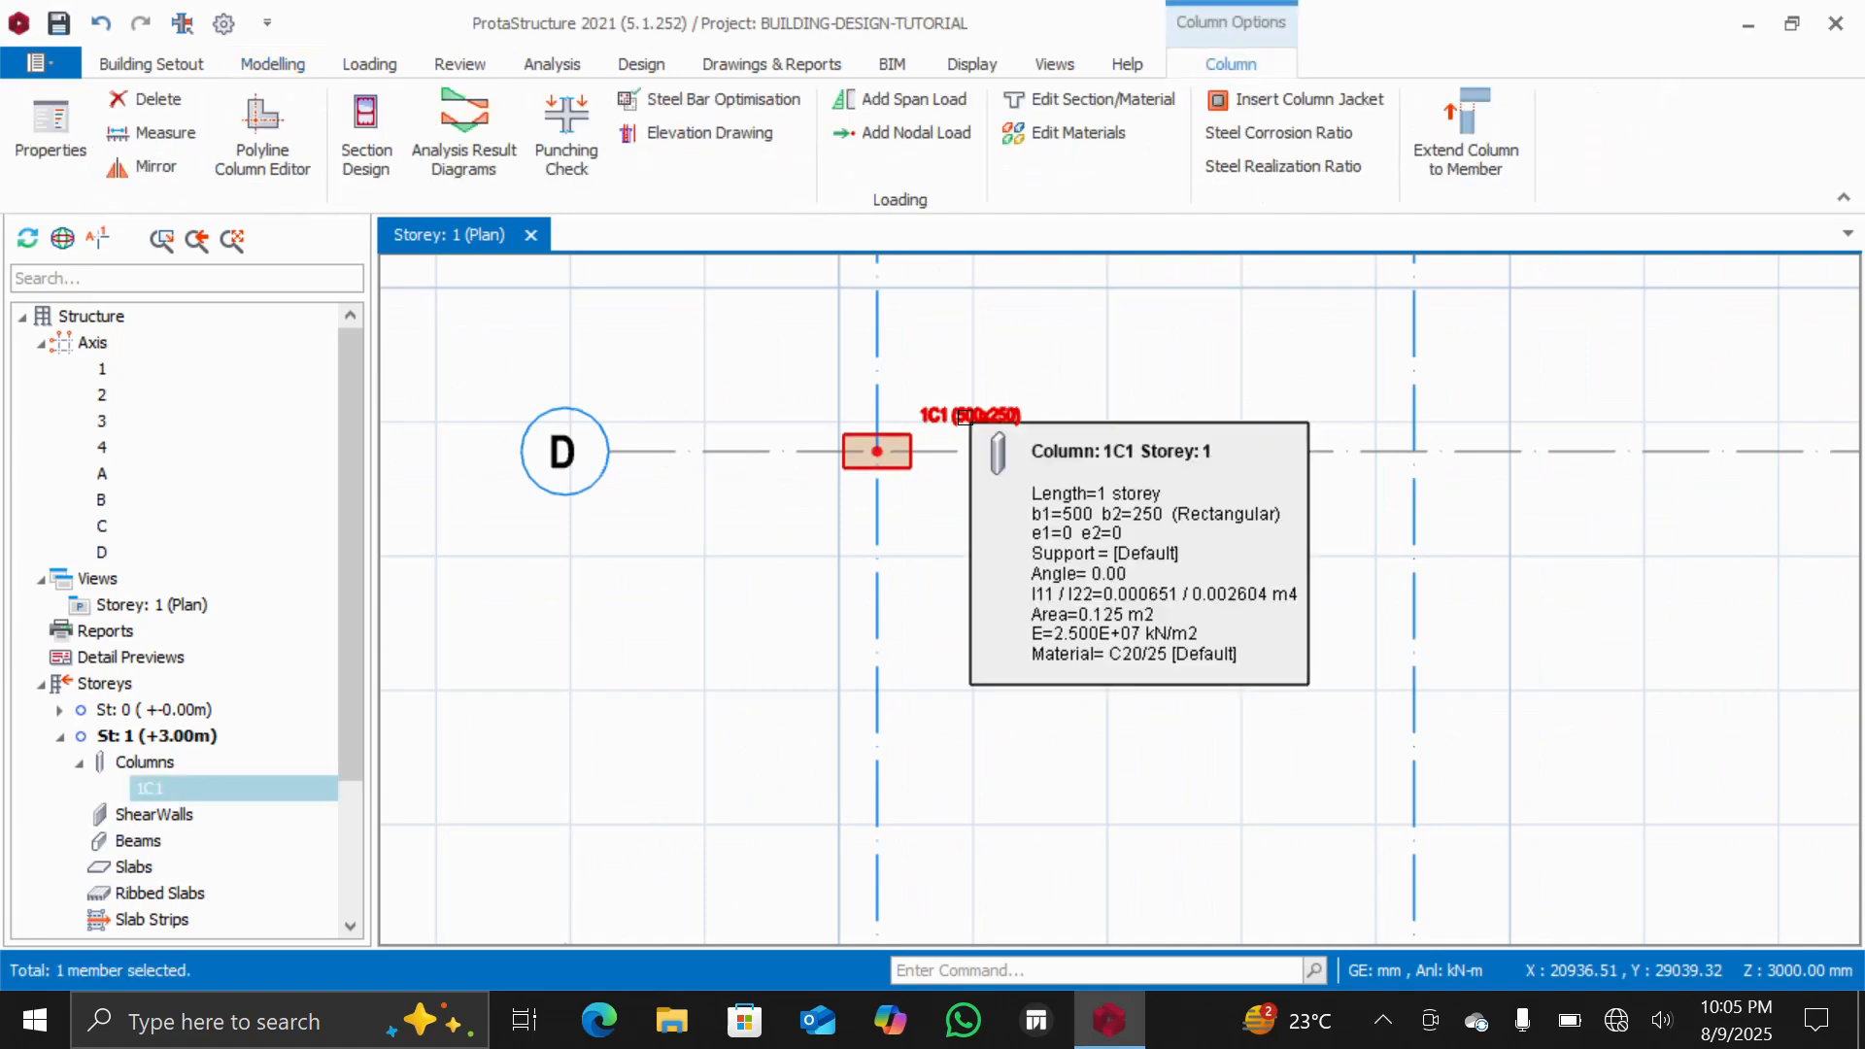
right_click(965, 417)
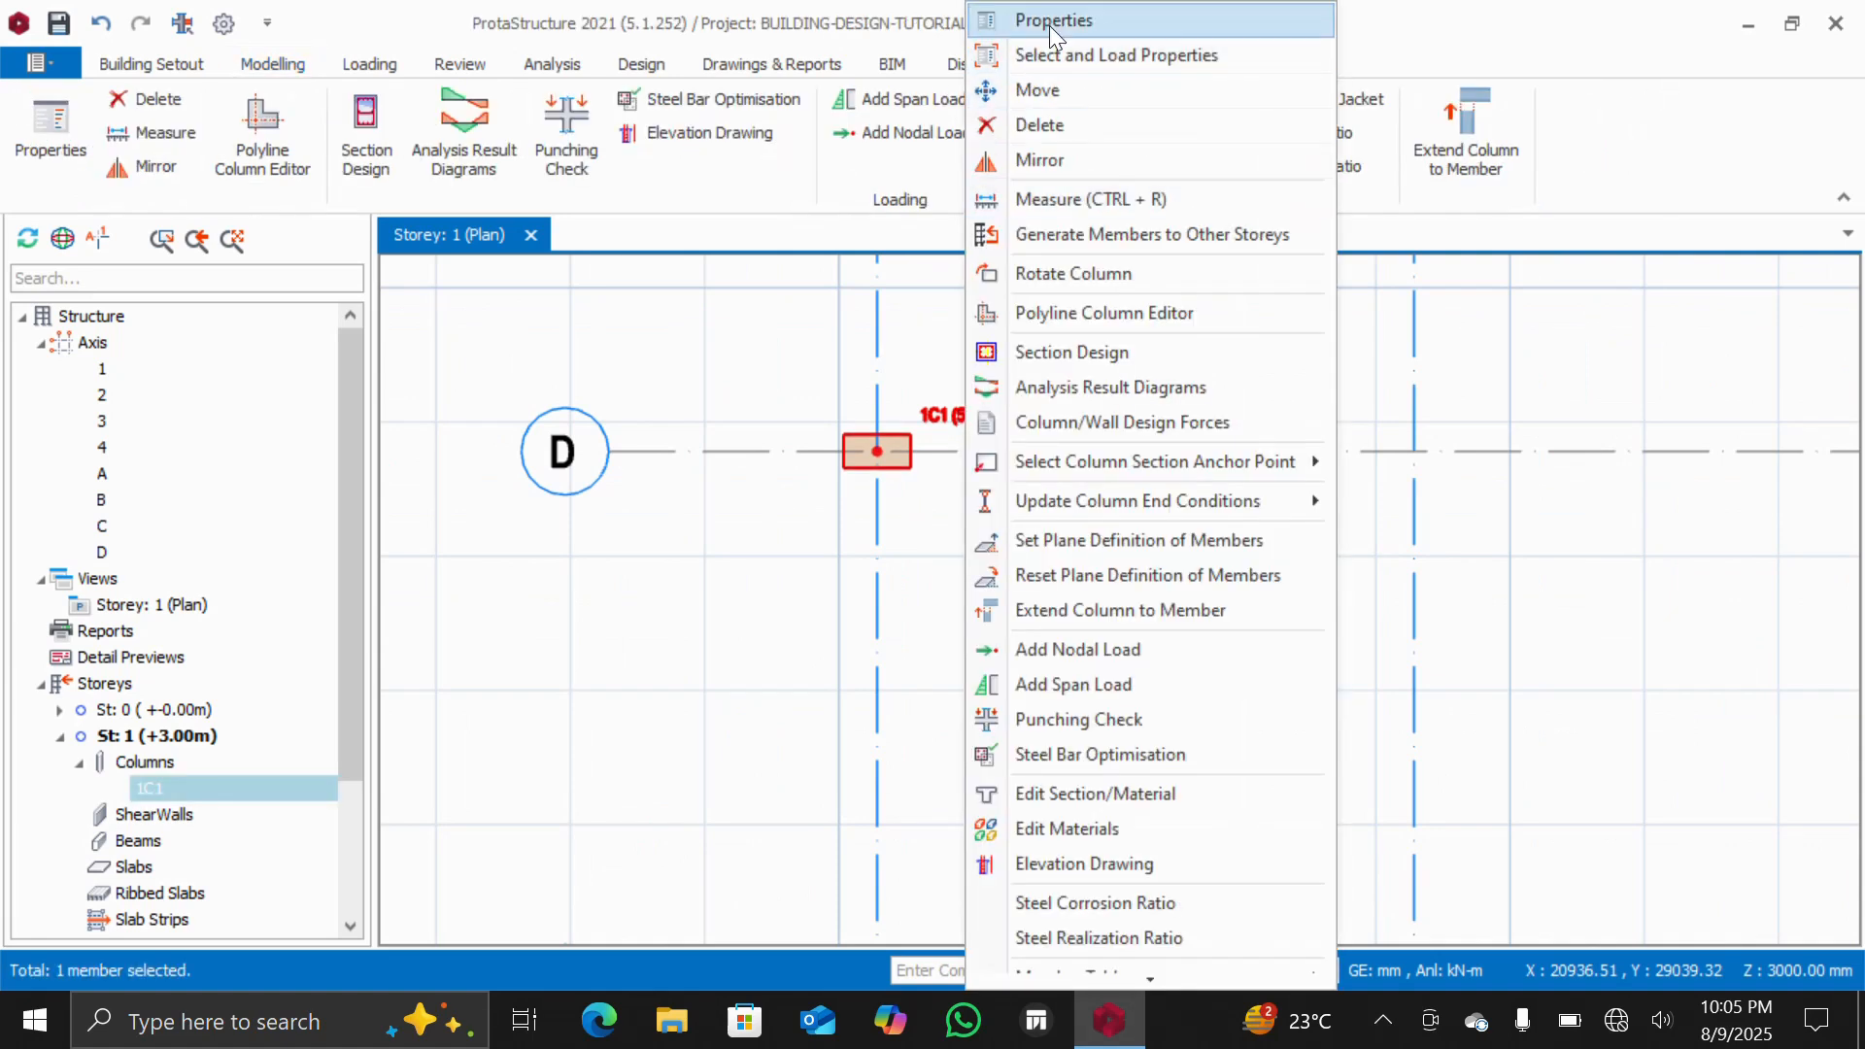
left_click(1049, 21)
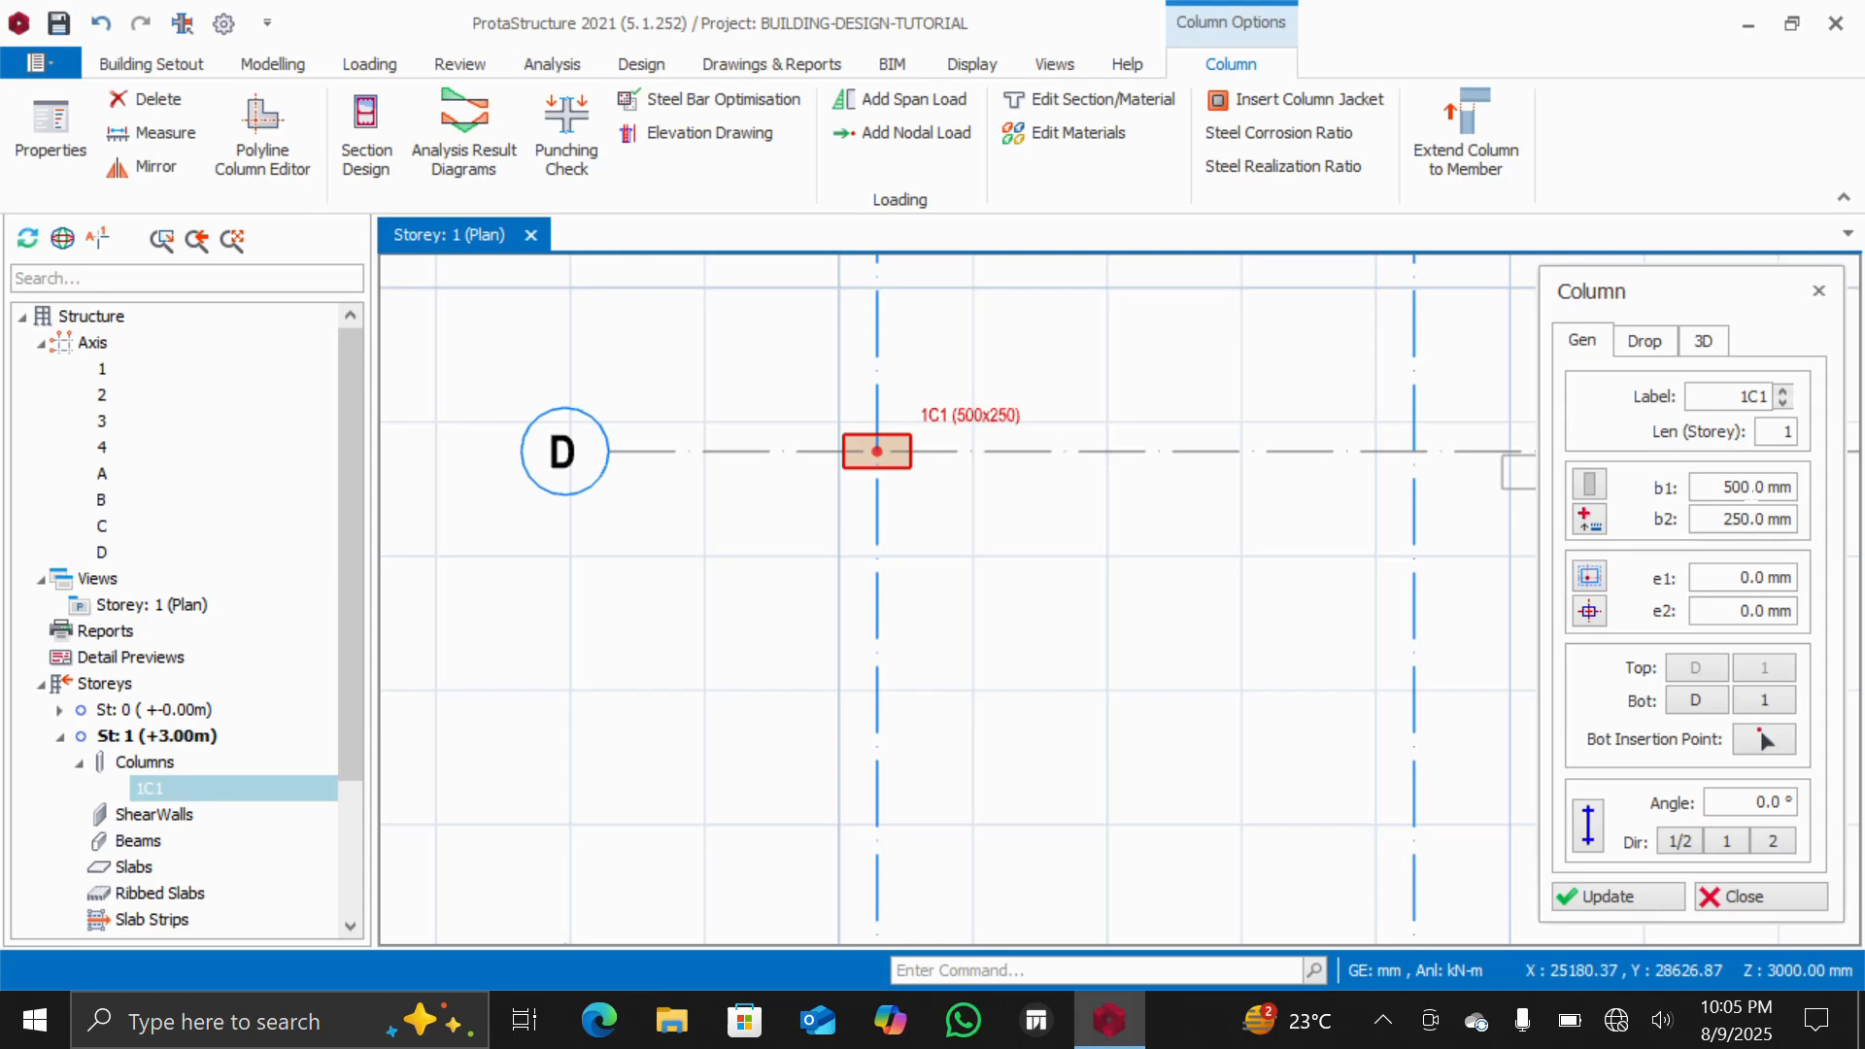
double_click(1755, 486)
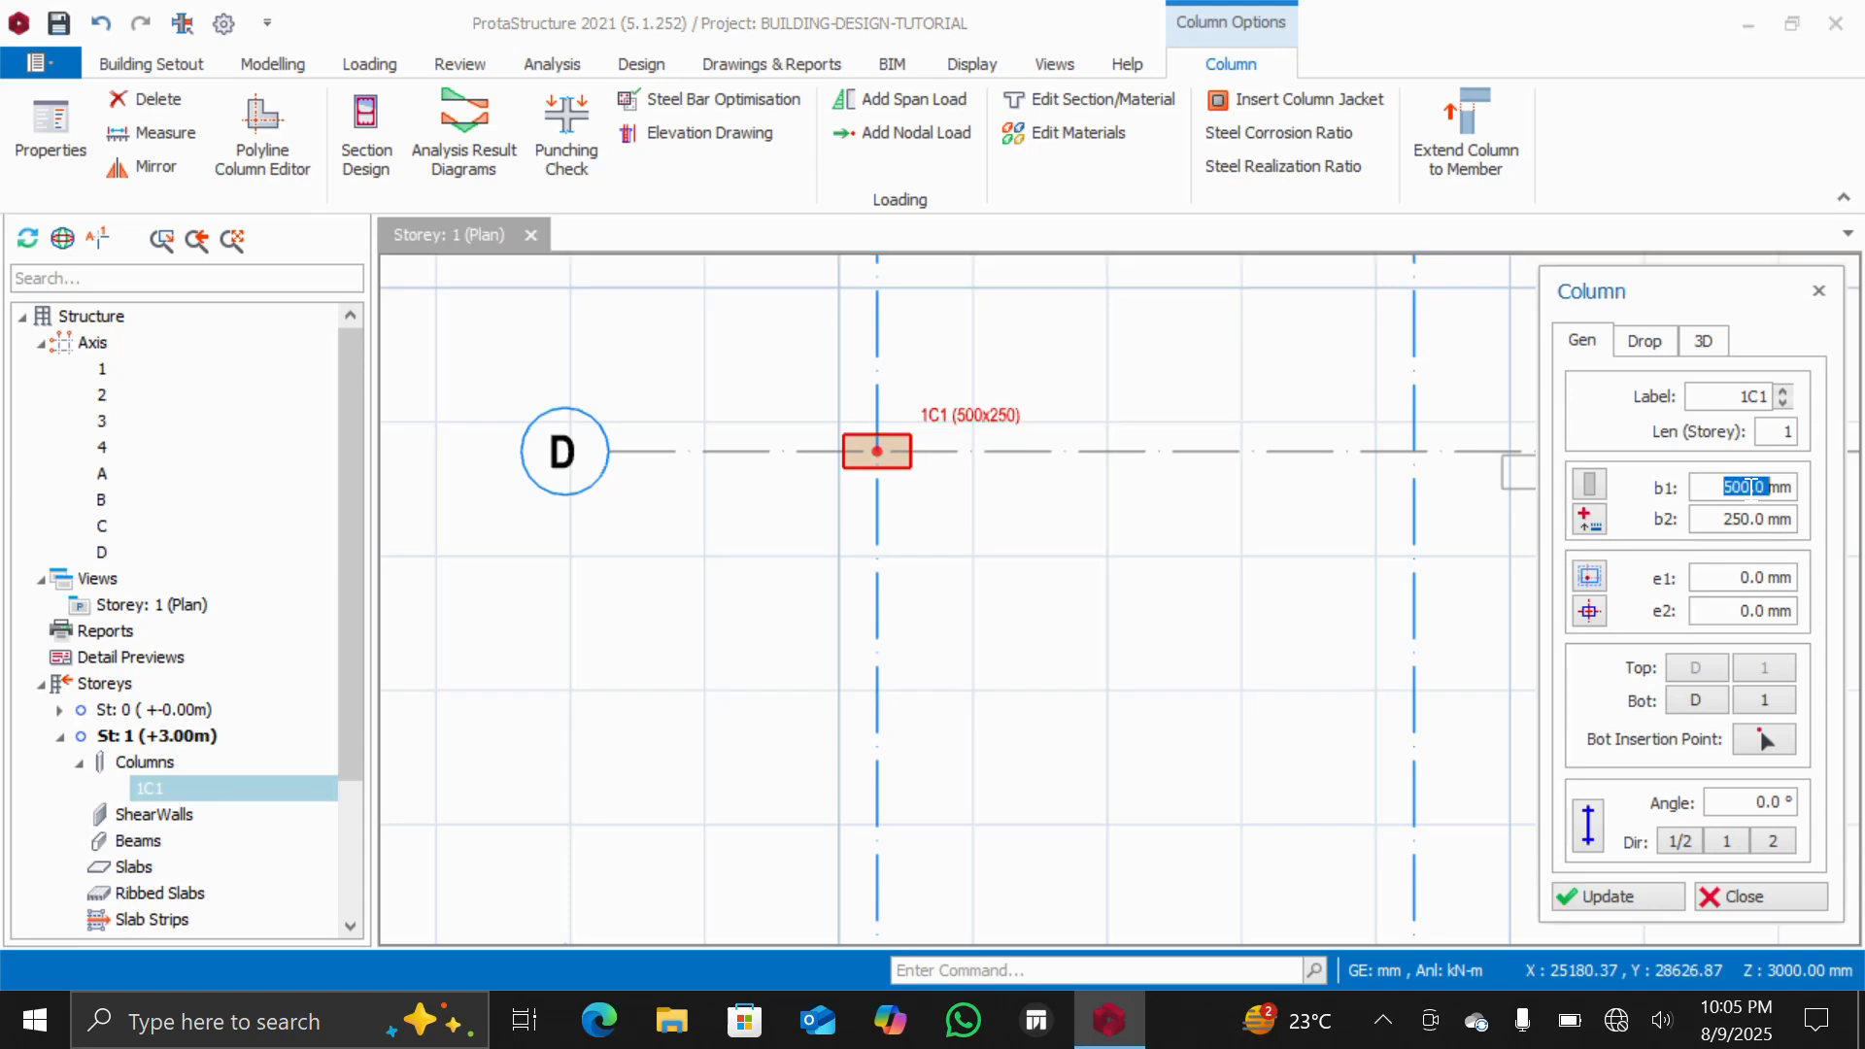
type("230")
double_click(1743, 519)
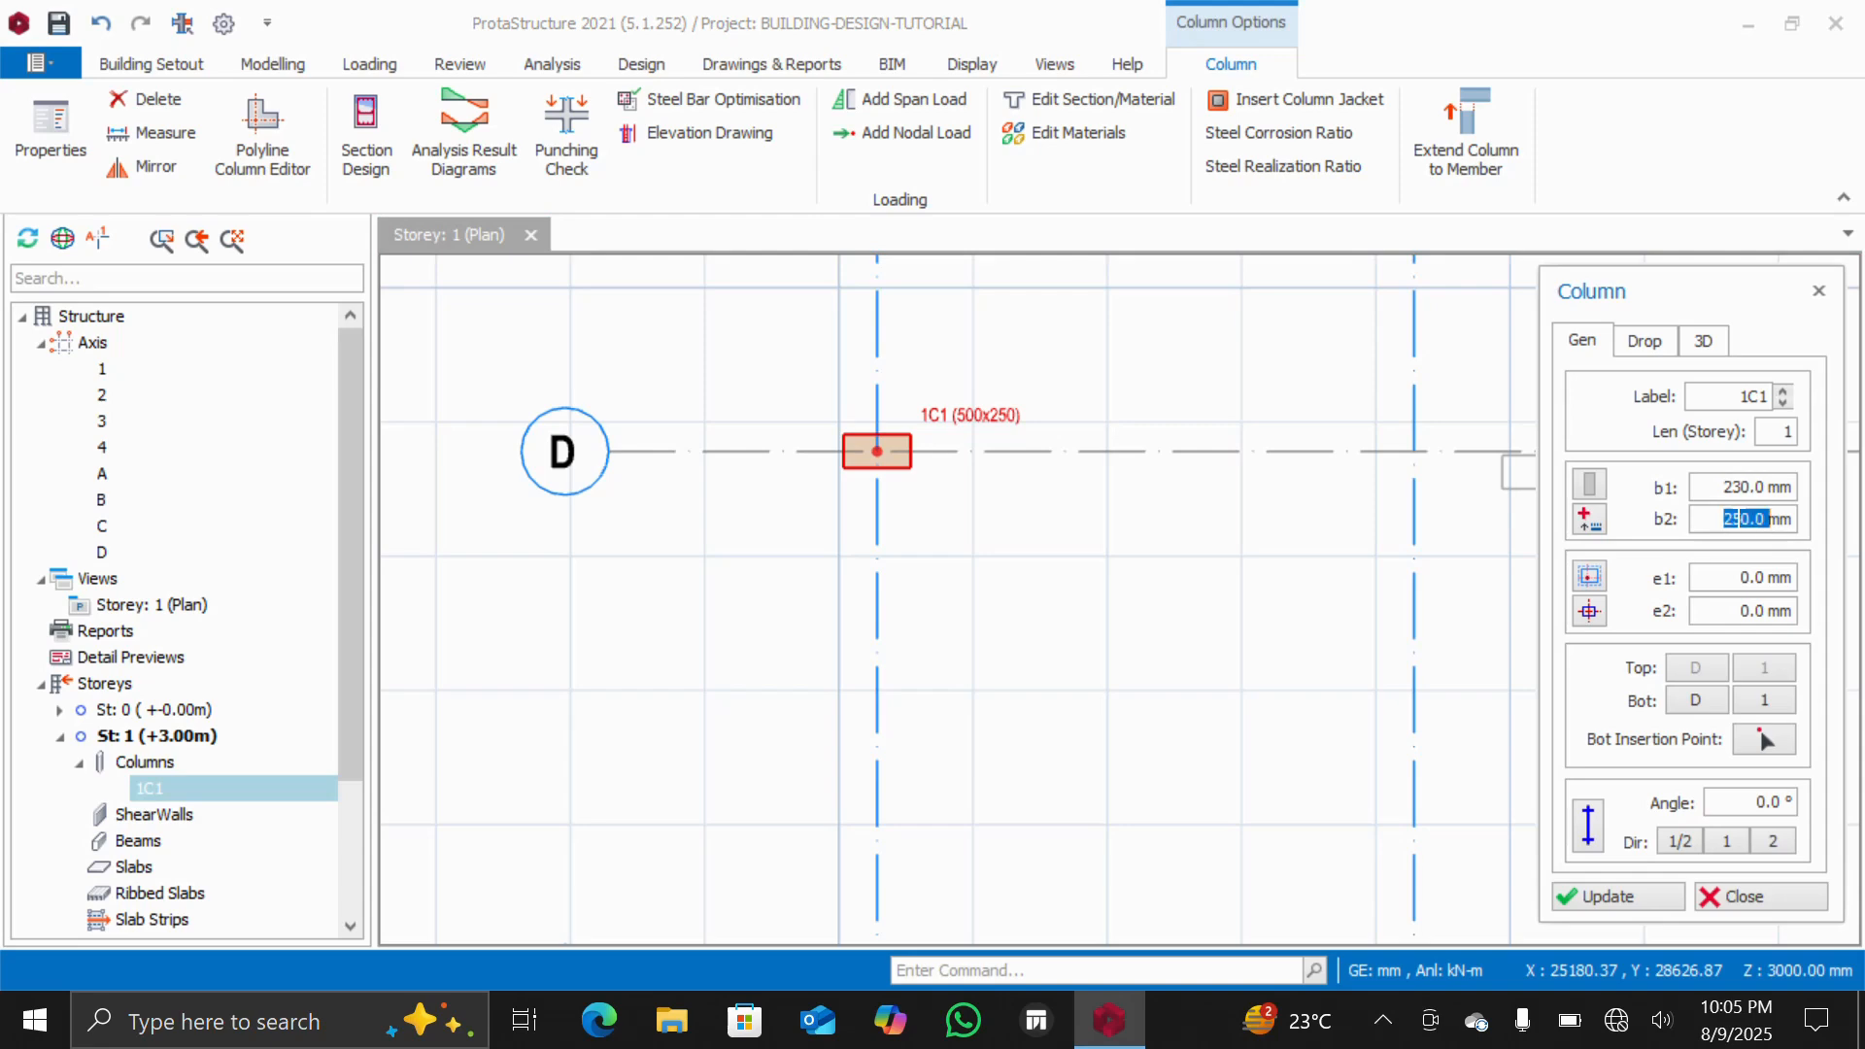
type("230")
left_click(1610, 899)
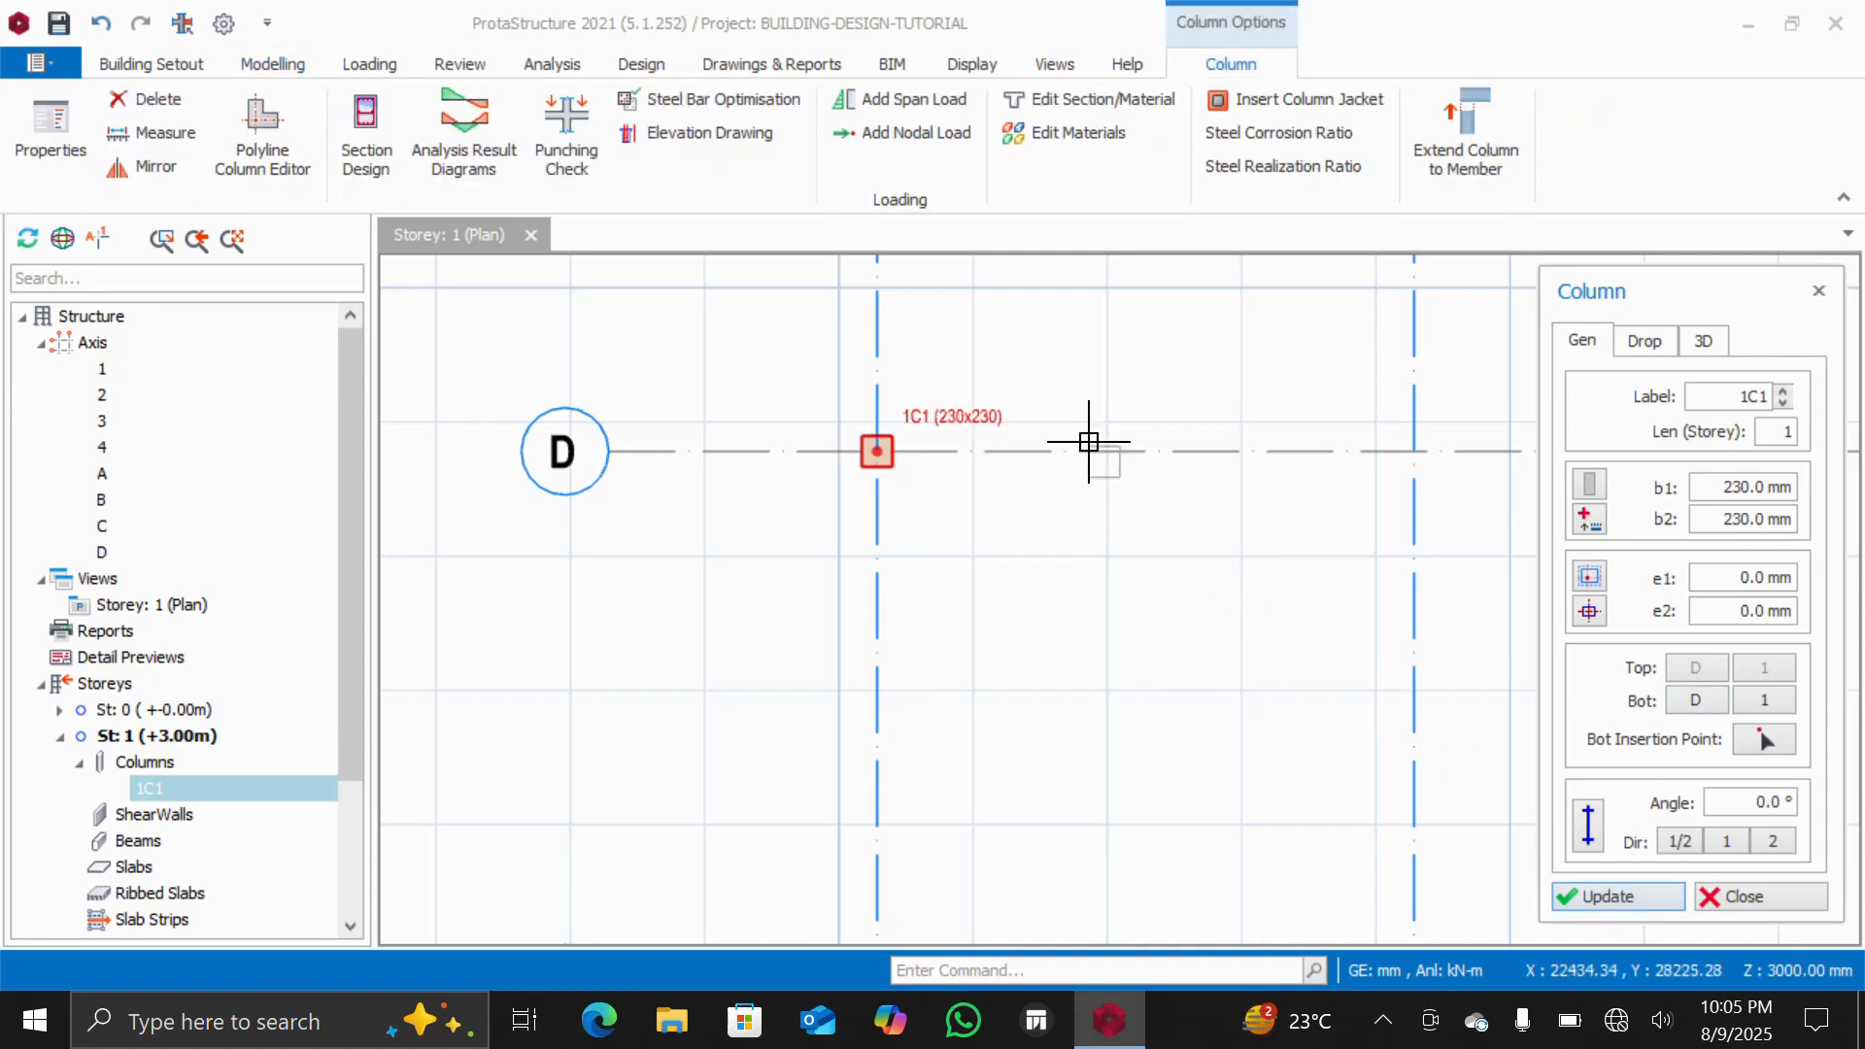
Place 230 x 230 mm columns at the remaining intersections along axes D and C
scroll(972, 413, "up", 4)
scroll(957, 479, "down", 2)
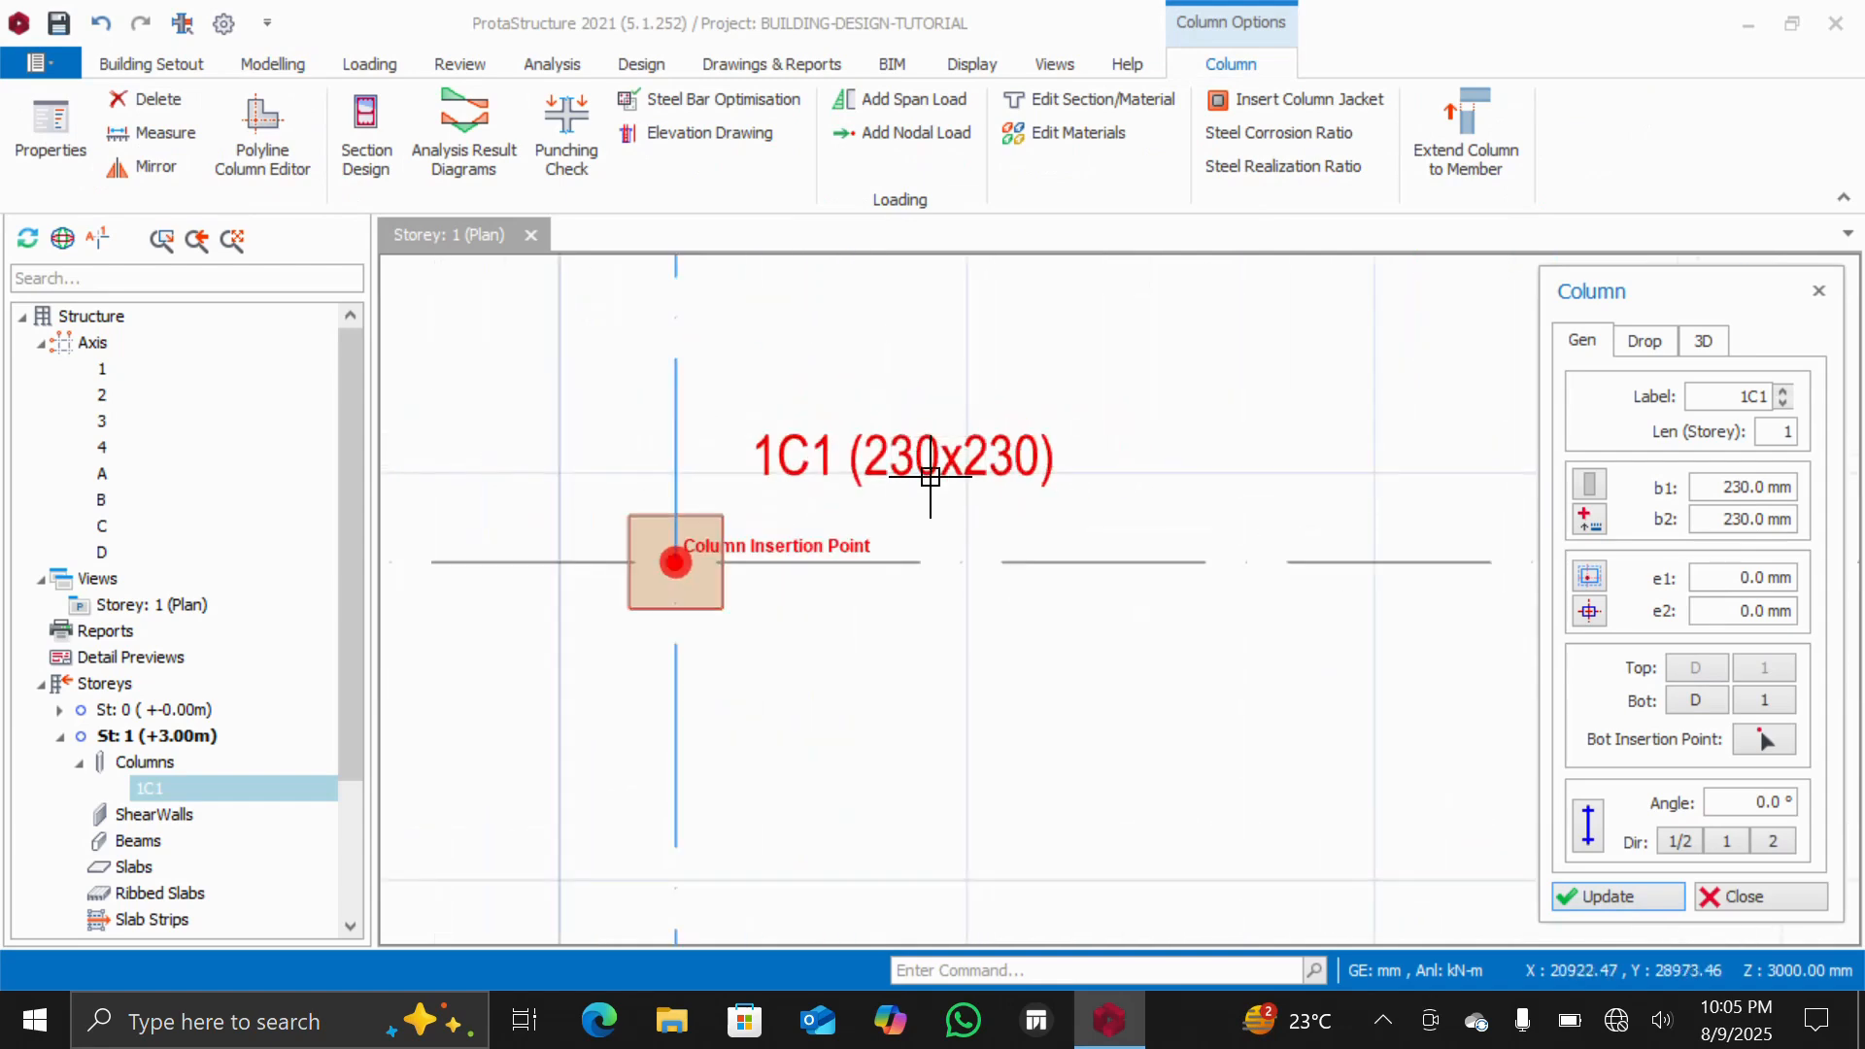
scroll(932, 442, "down", 6)
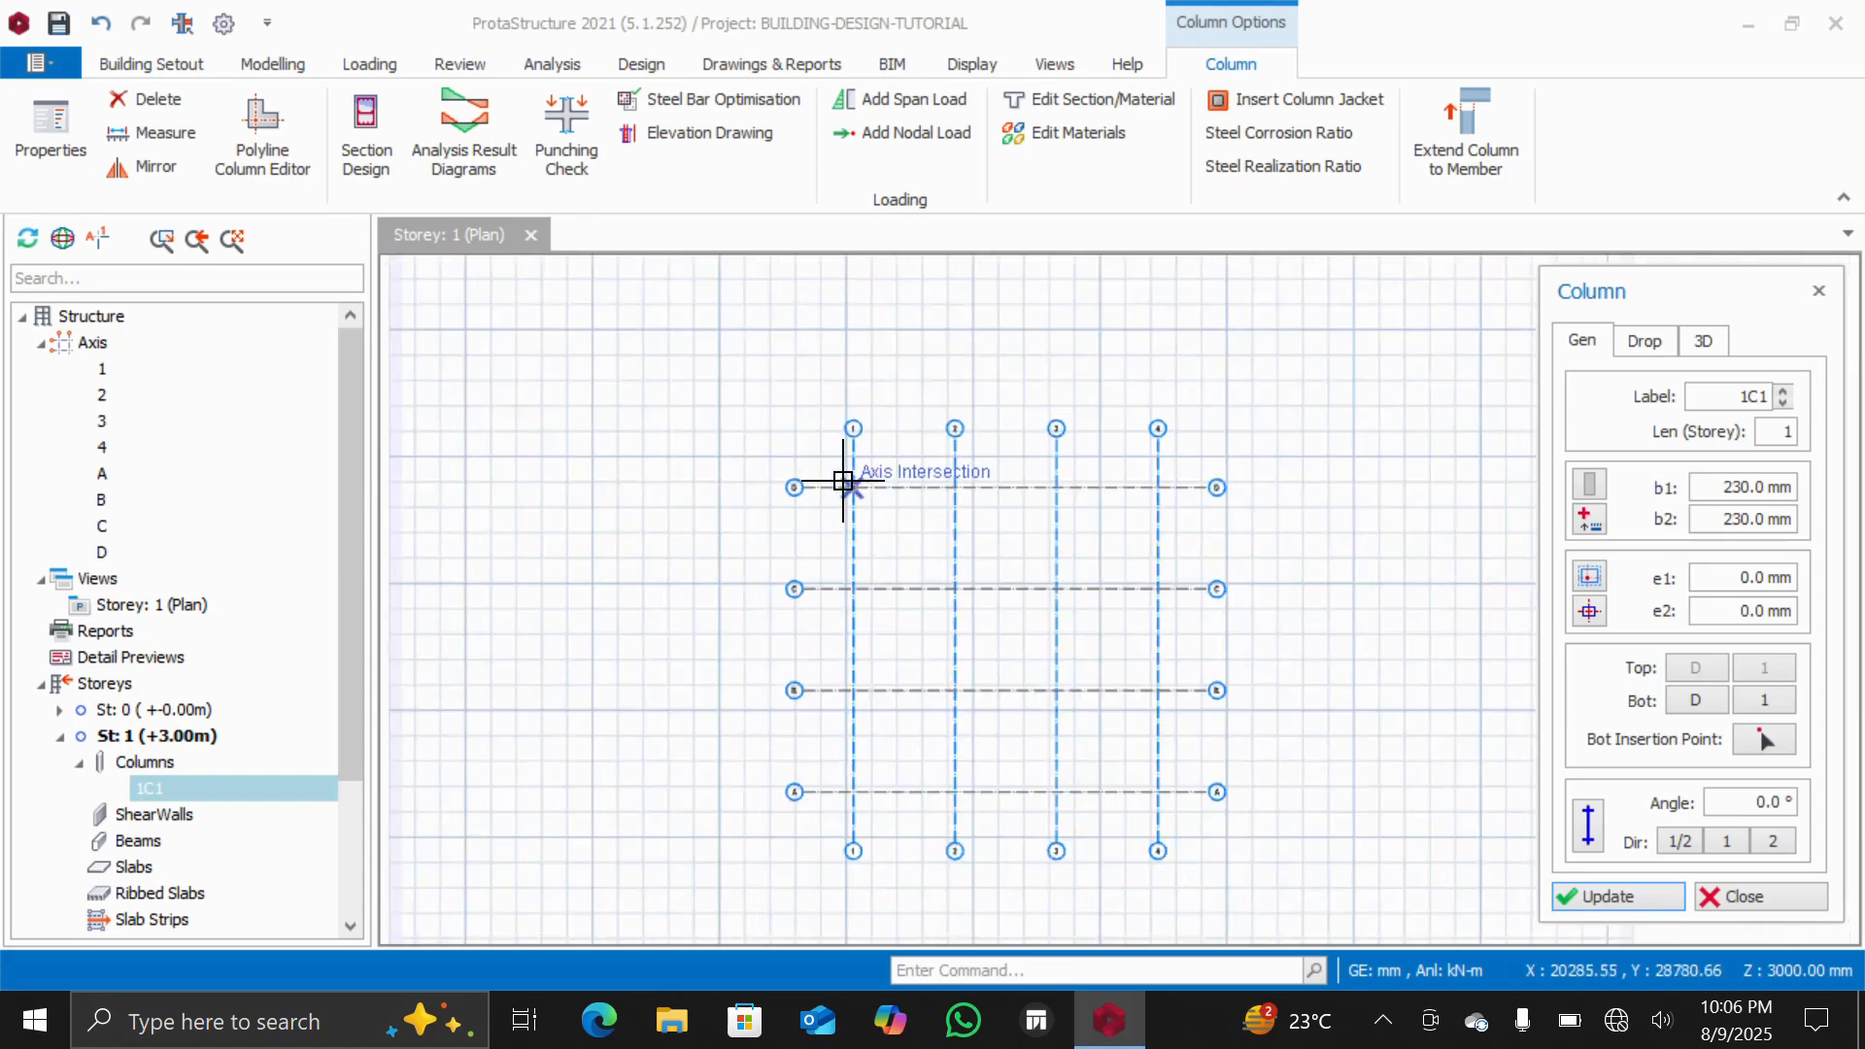
left_click(1612, 895)
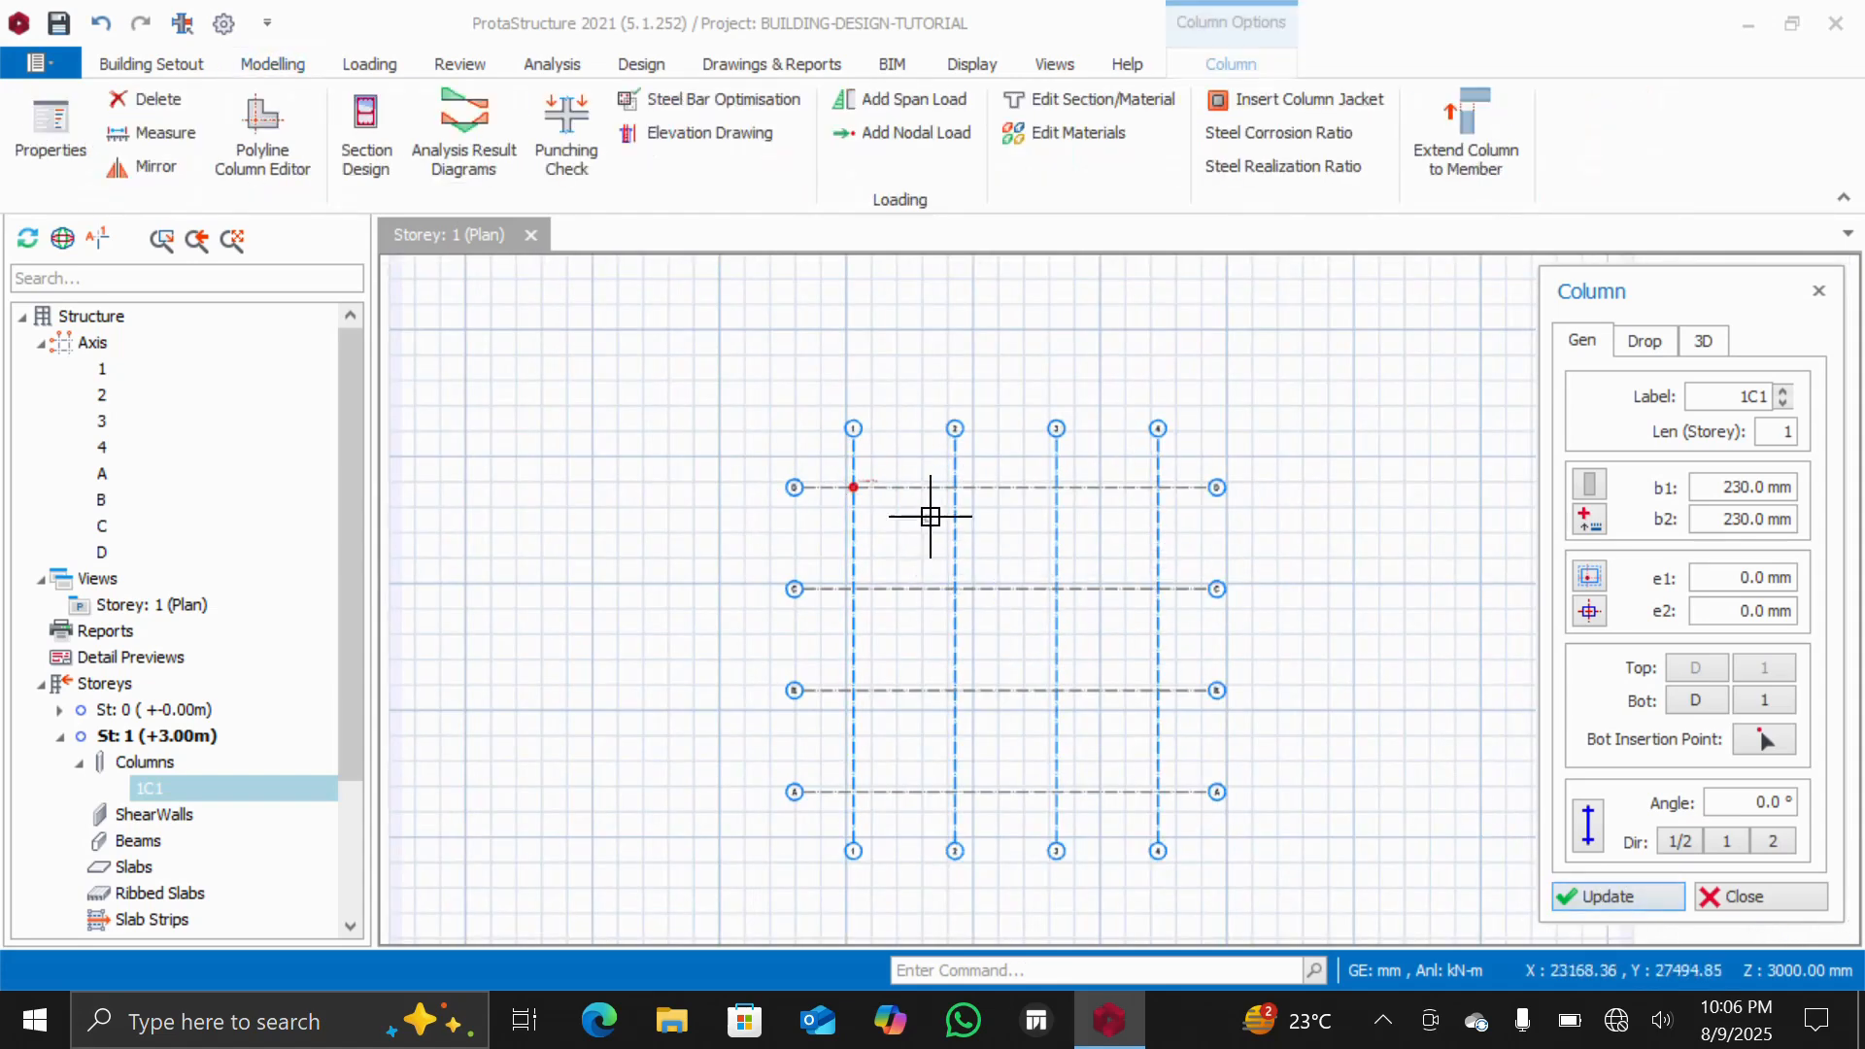
scroll(958, 492, "up", 3)
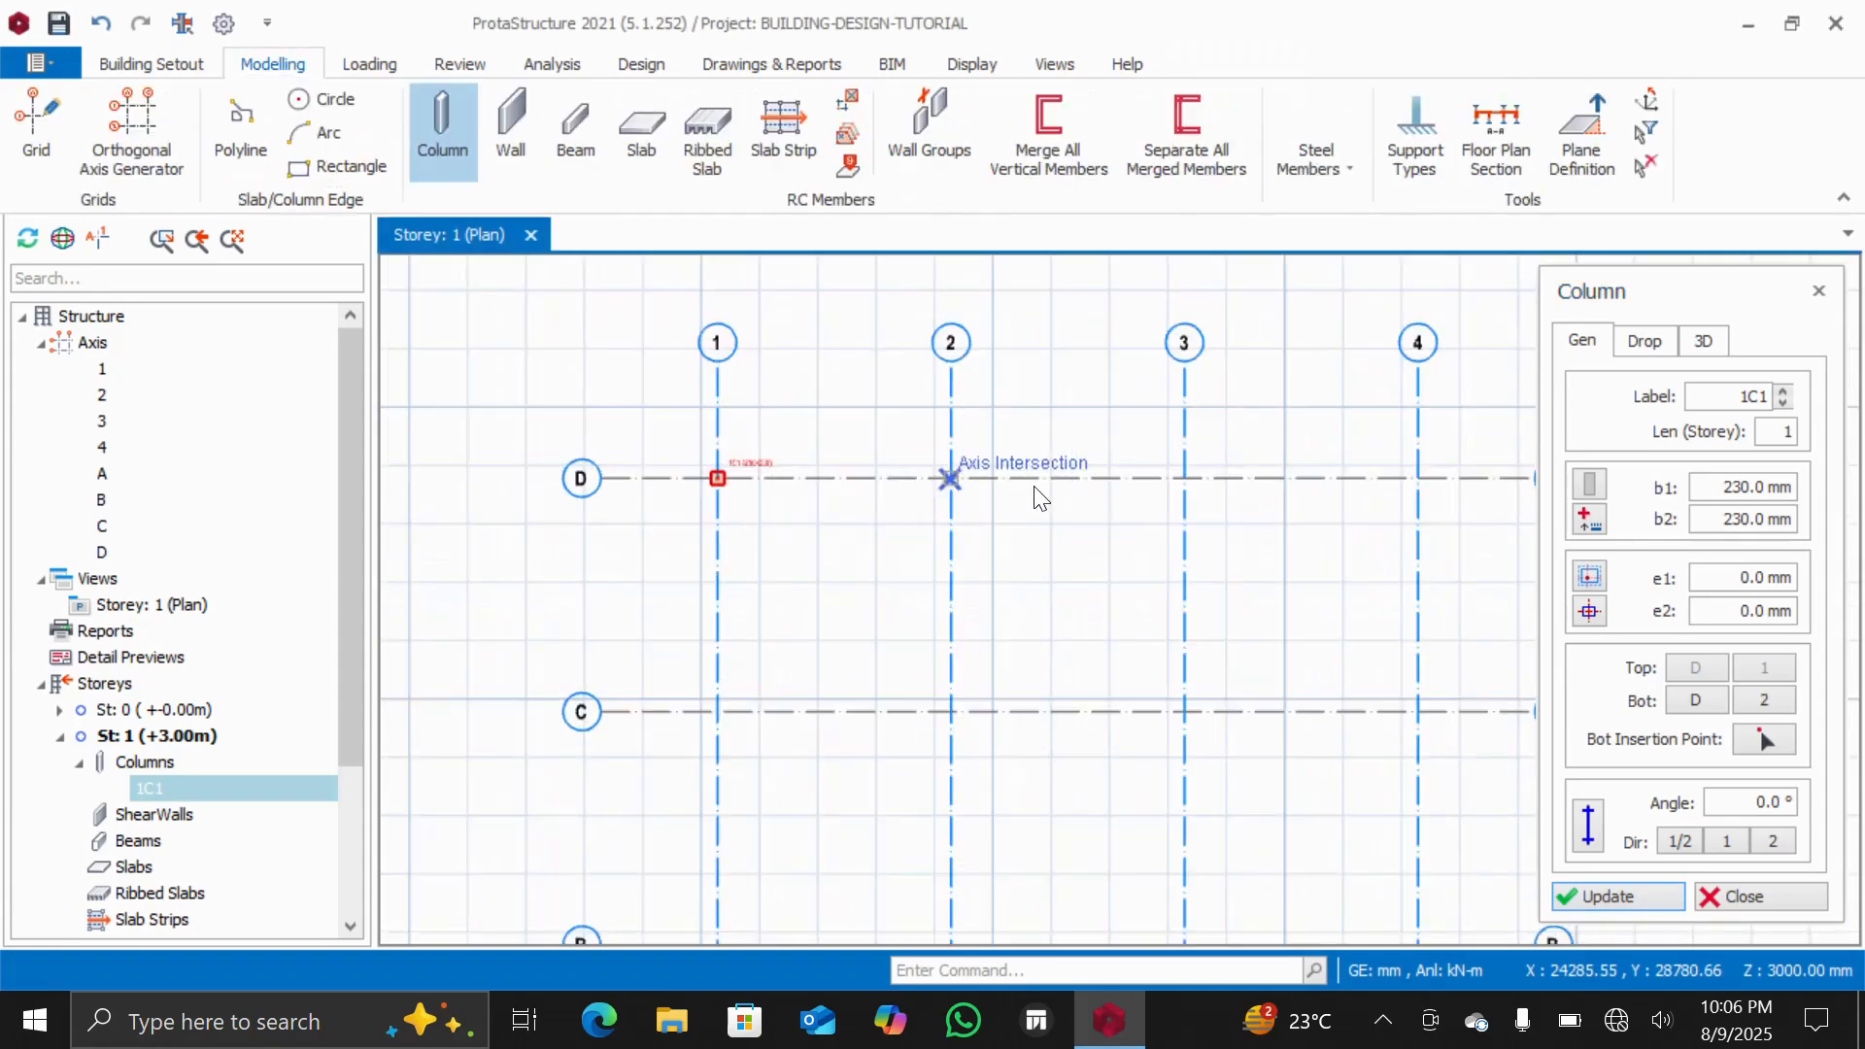
left_click(950, 478)
scroll(961, 471, "up", 3)
scroll(1068, 534, "down", 3)
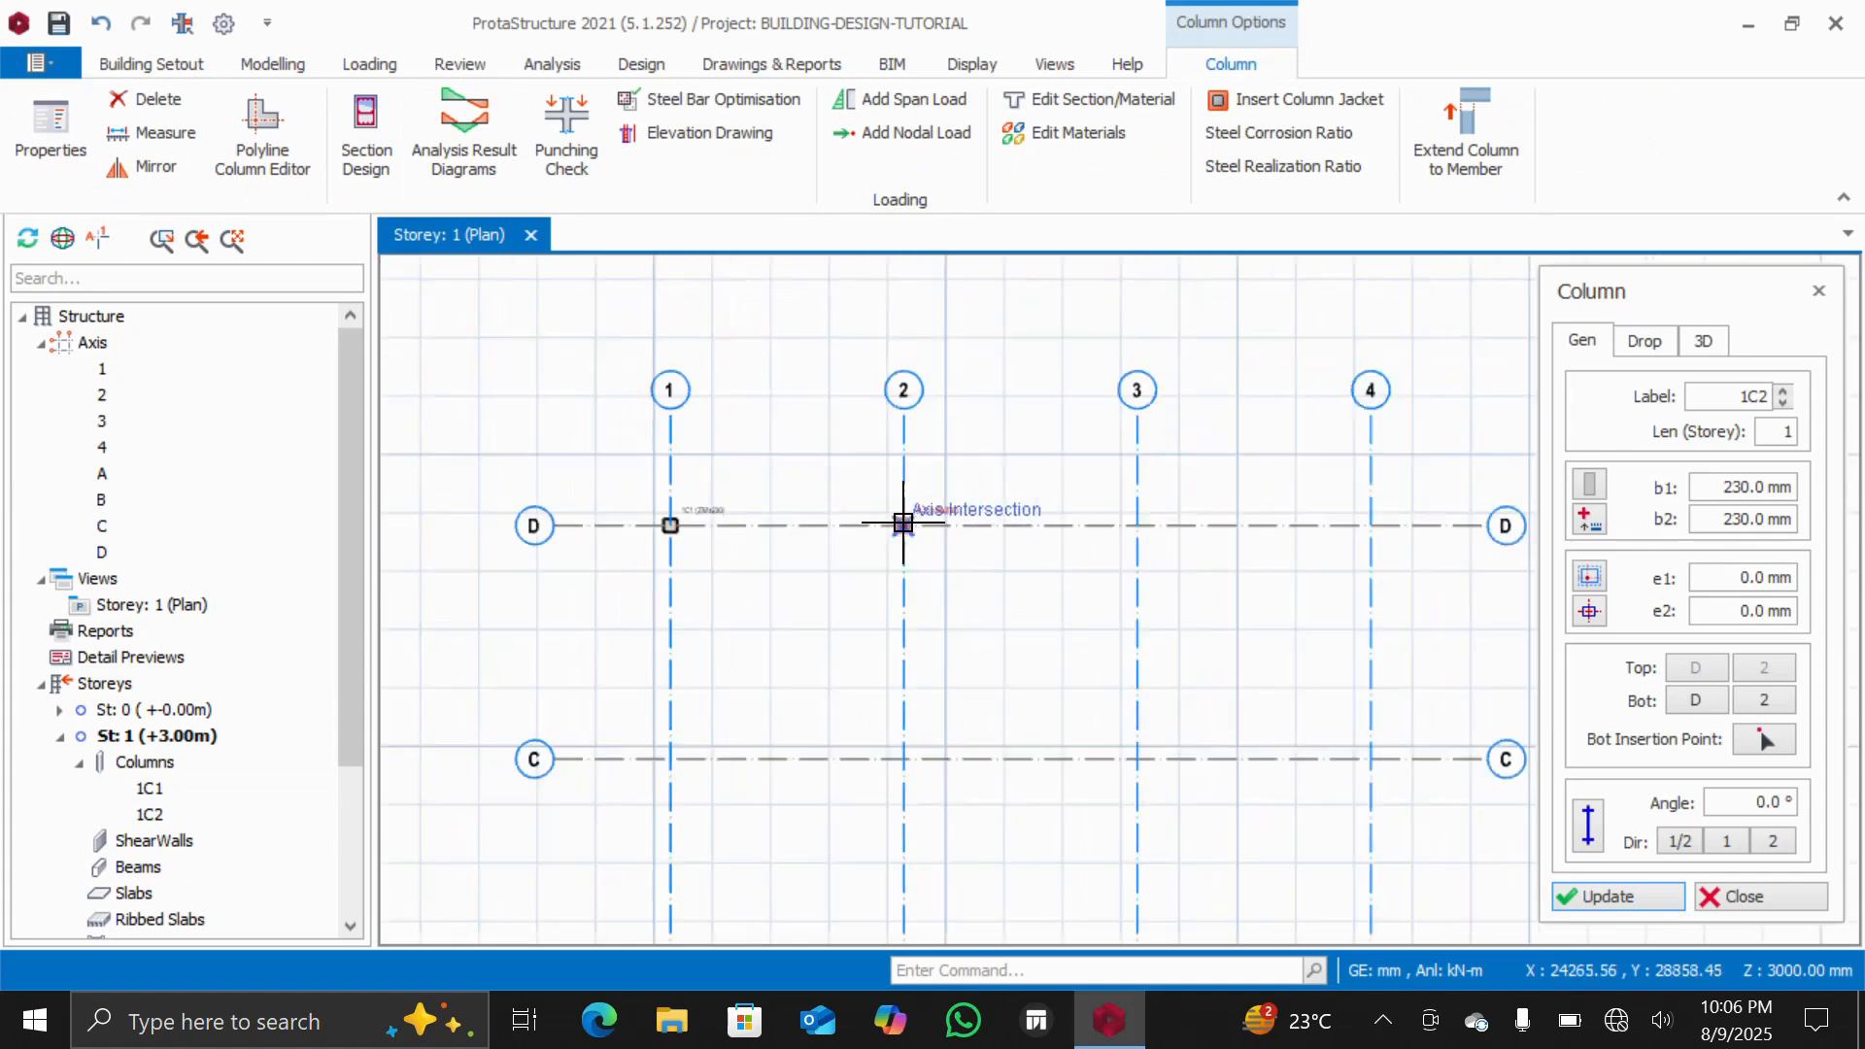
scroll(903, 524, "down", 3)
scroll(966, 508, "up", 2)
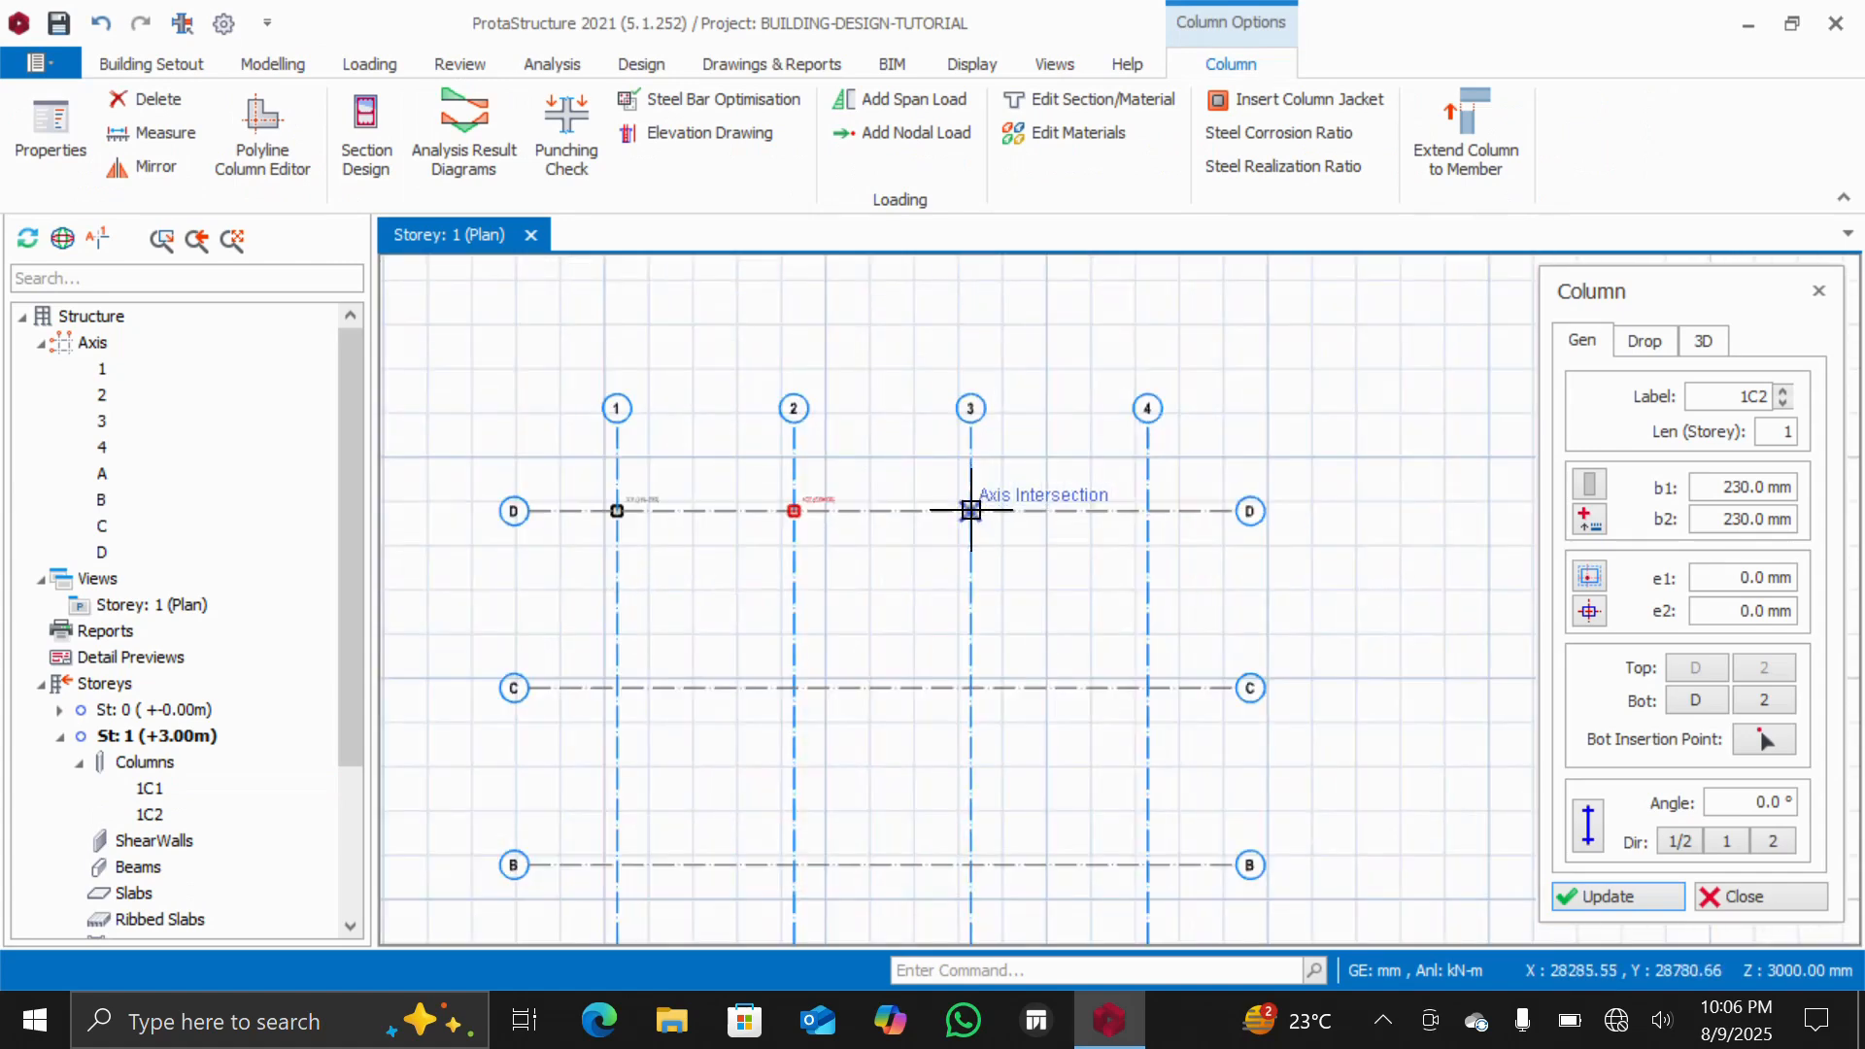
left_click(970, 509)
left_click(1147, 510)
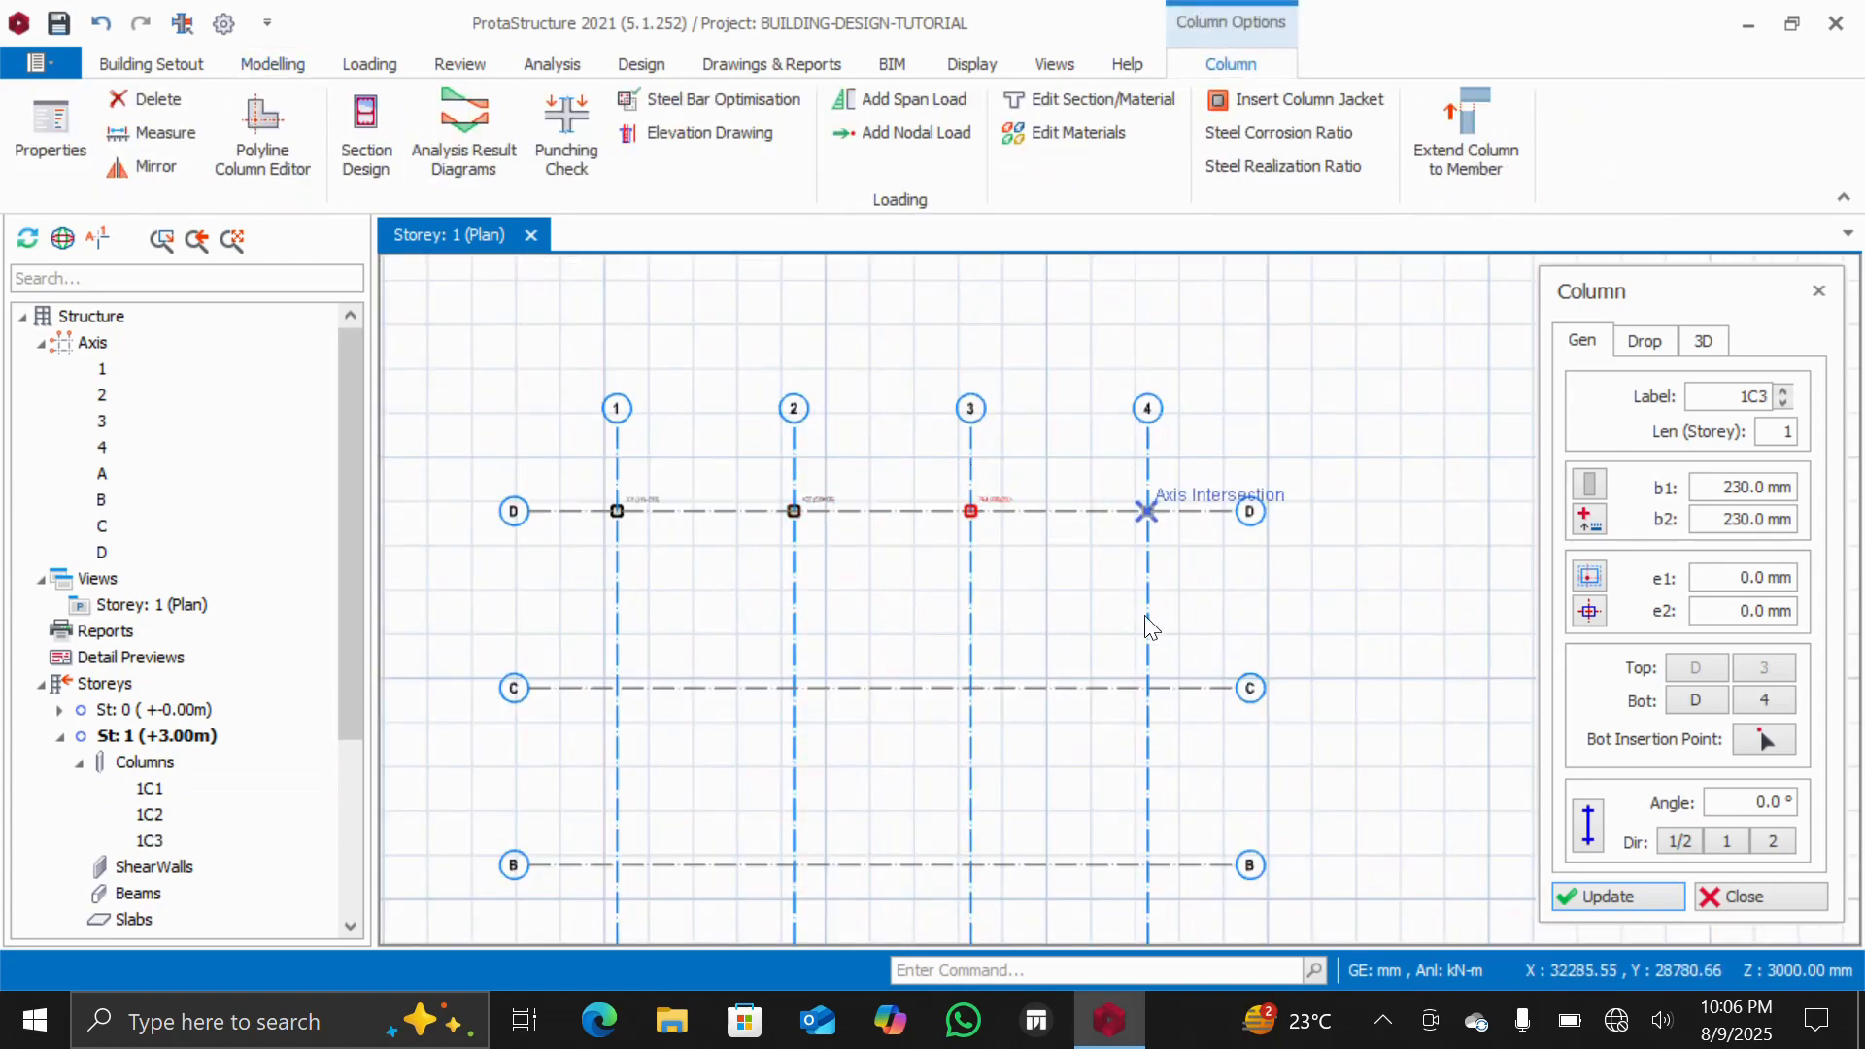
left_click(1145, 685)
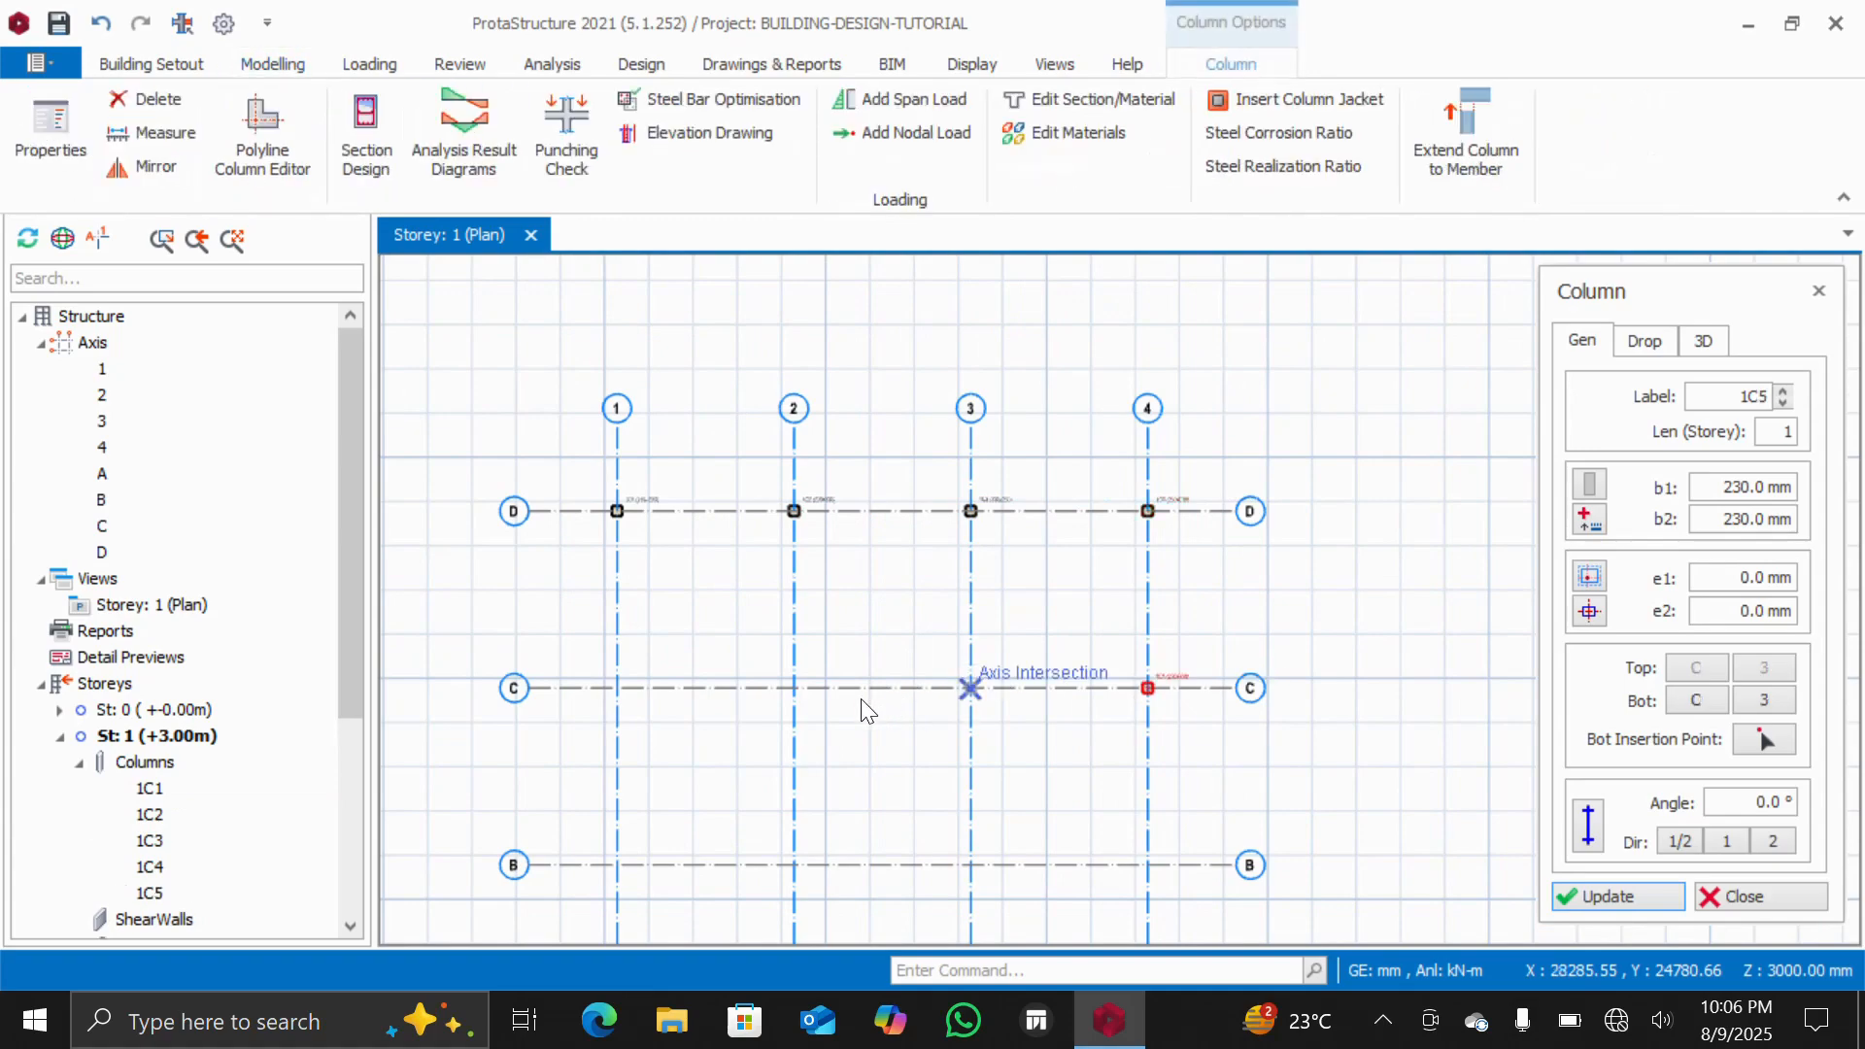
left_click(796, 689)
scroll(920, 566, "down", 5)
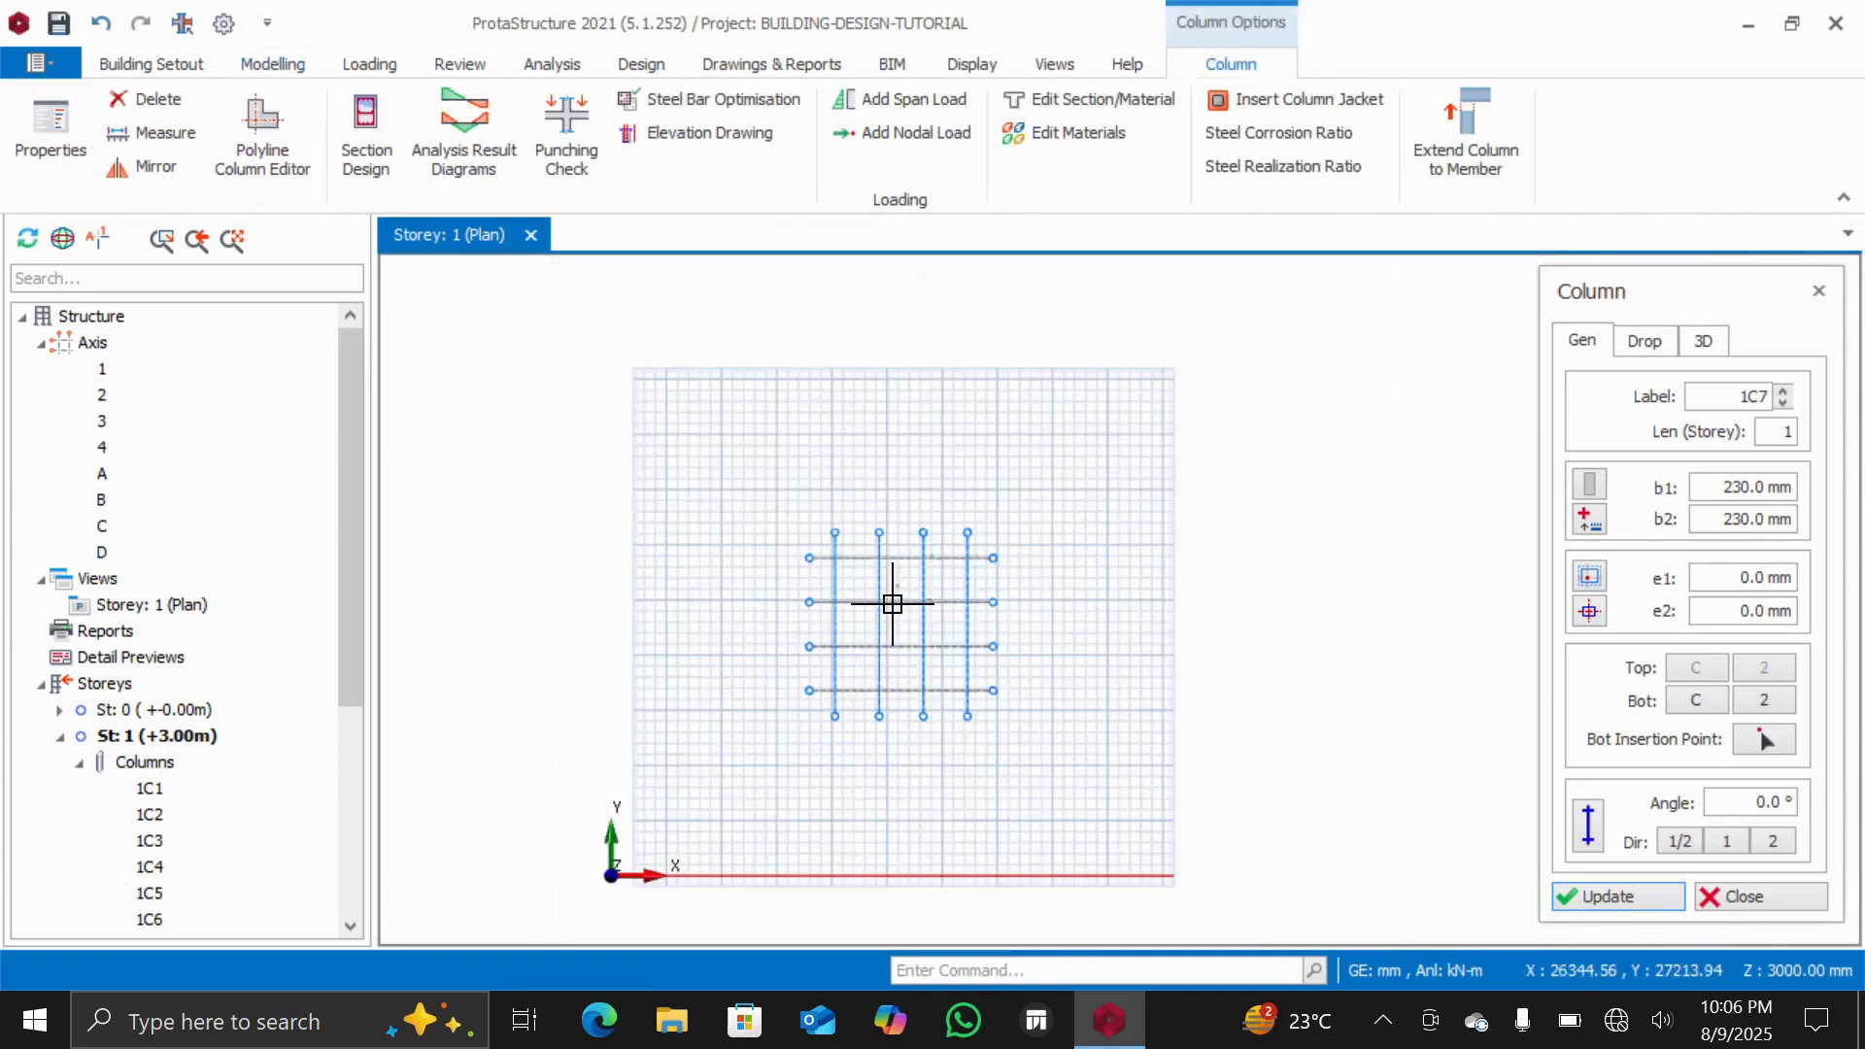
scroll(887, 641, "up", 3)
scroll(830, 468, "up", 2)
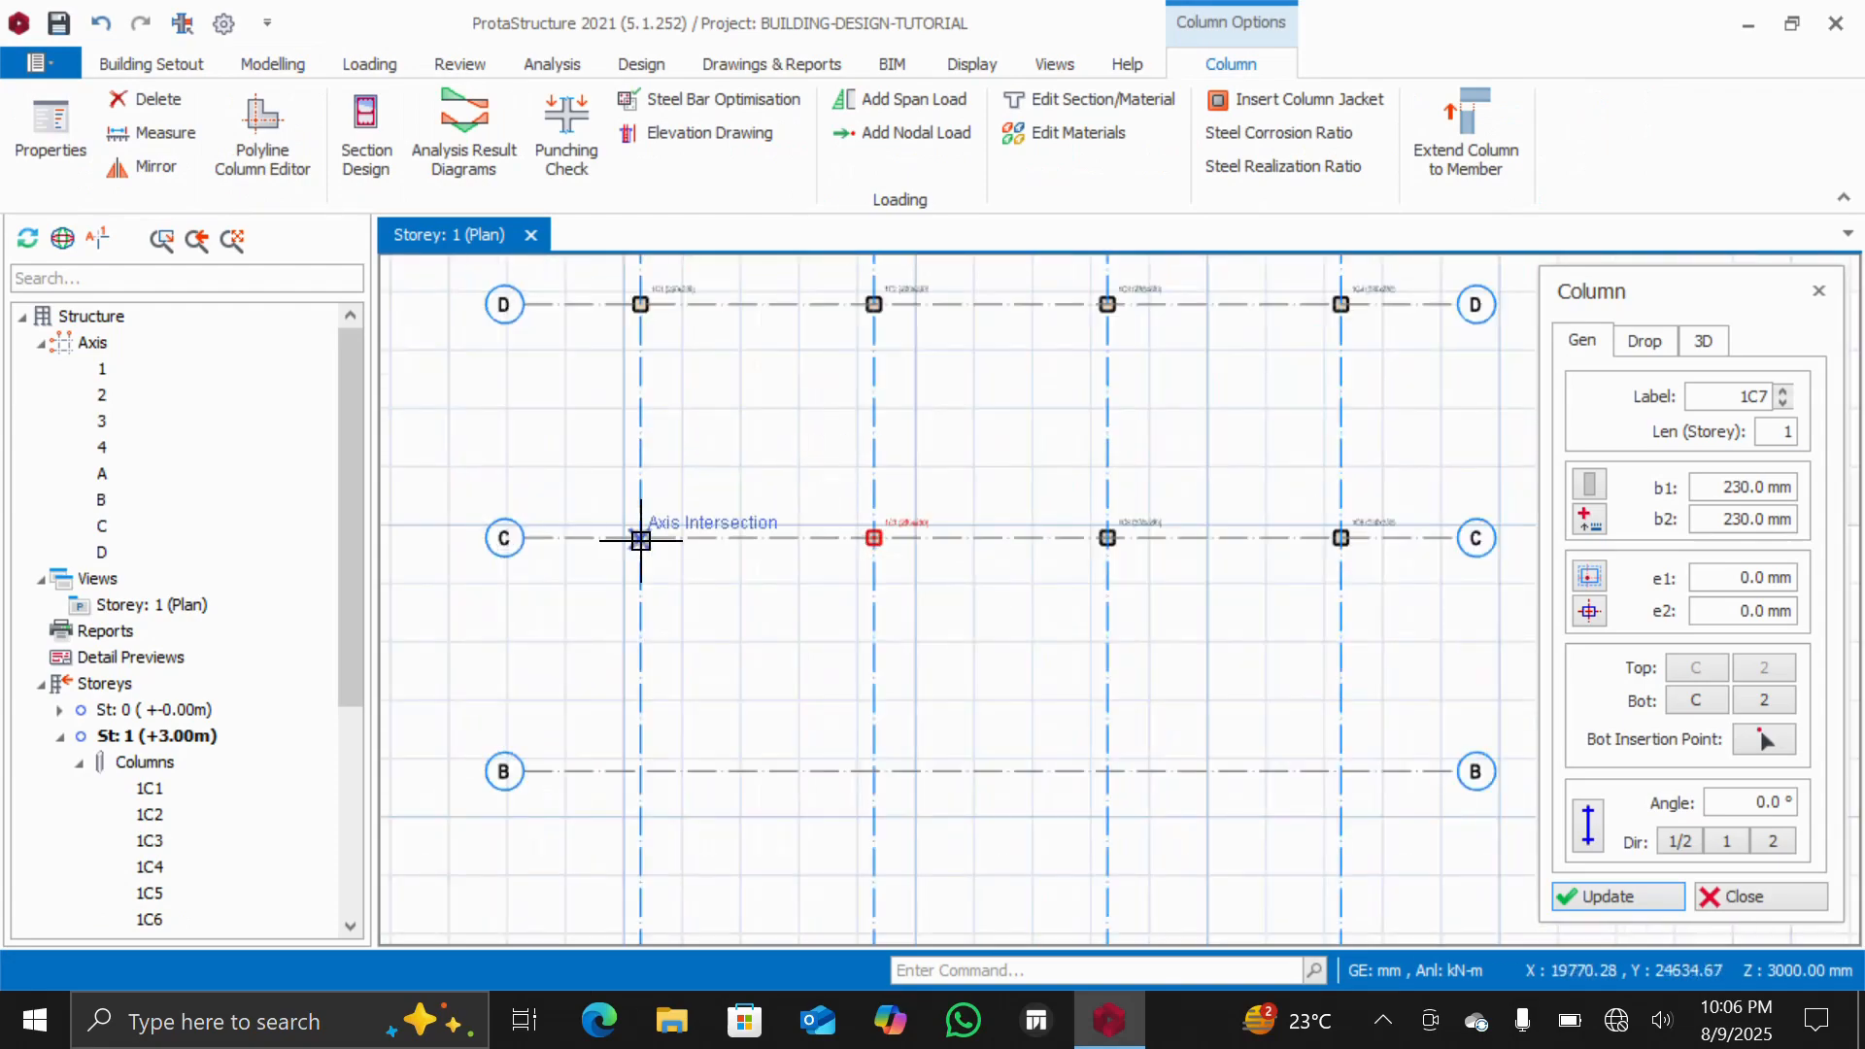
left_click(640, 539)
Place columns at all remaining grid intersections by window-selecting the whole grid, then close the column dialog
scroll(678, 429, "down", 5)
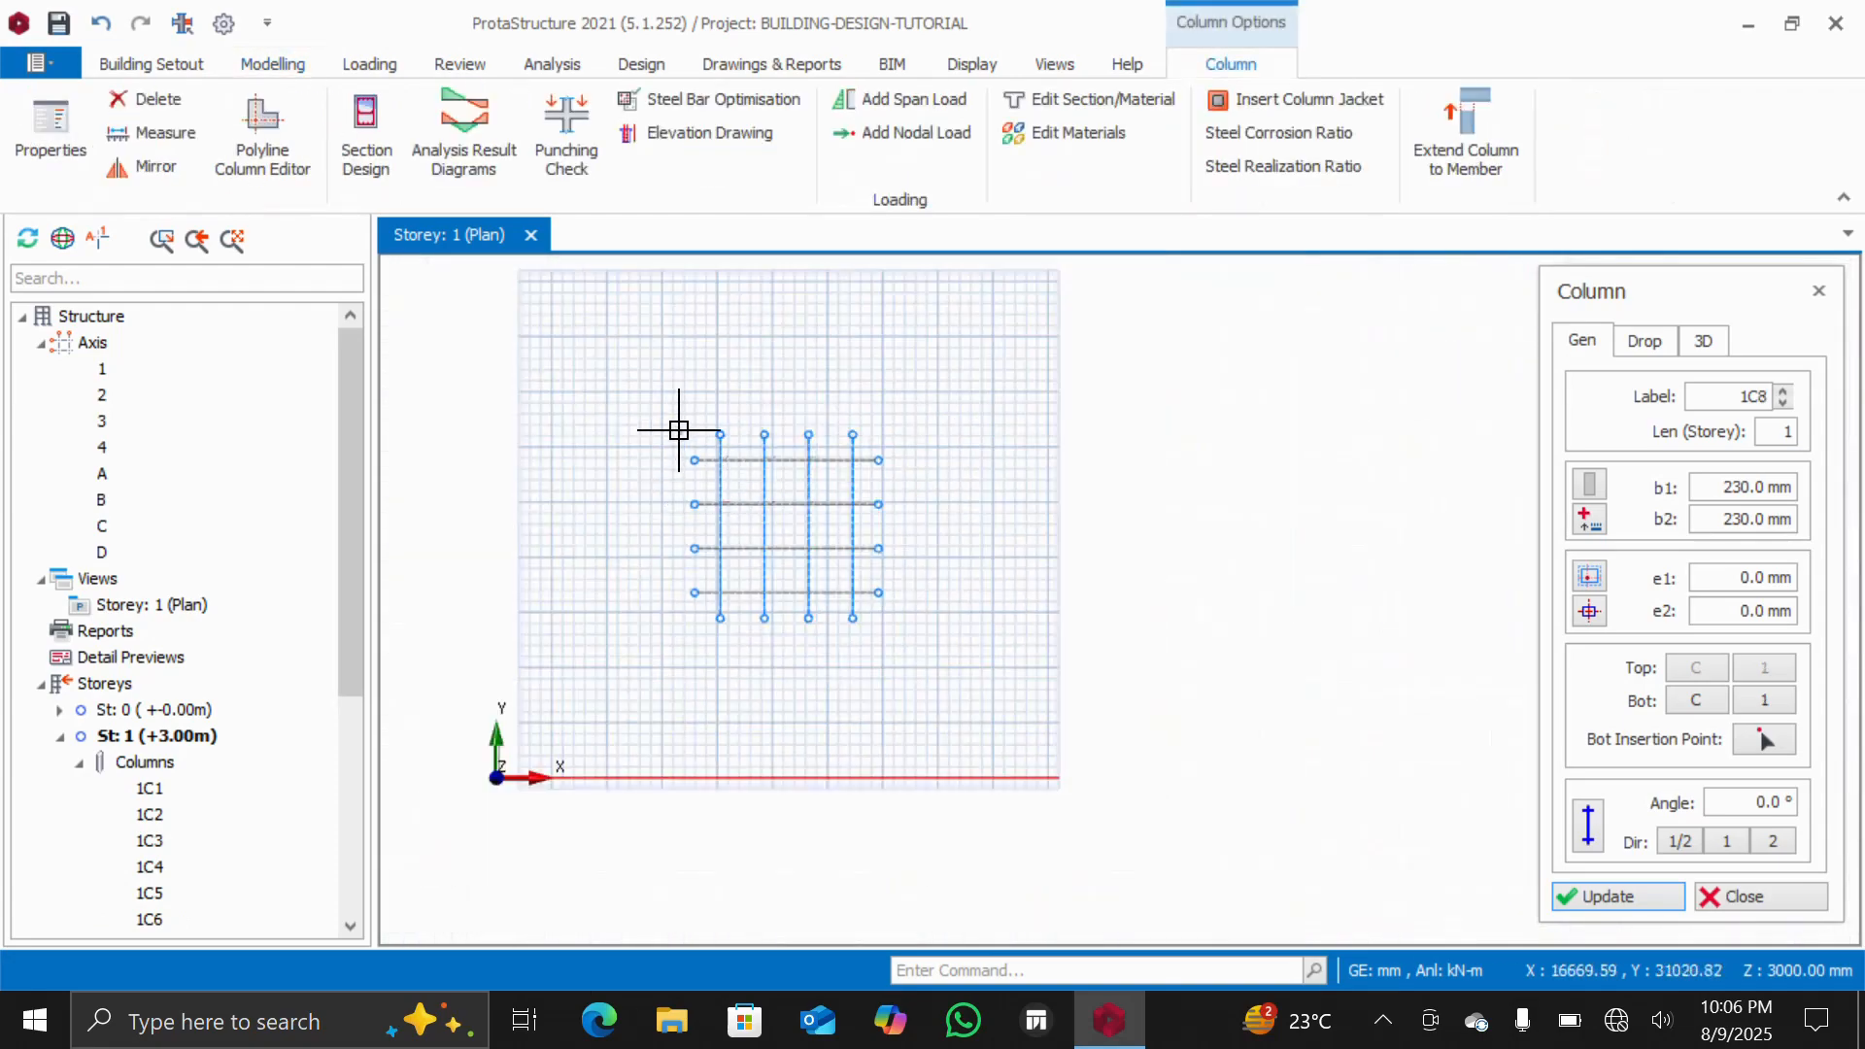
left_click_drag(648, 406, 928, 658)
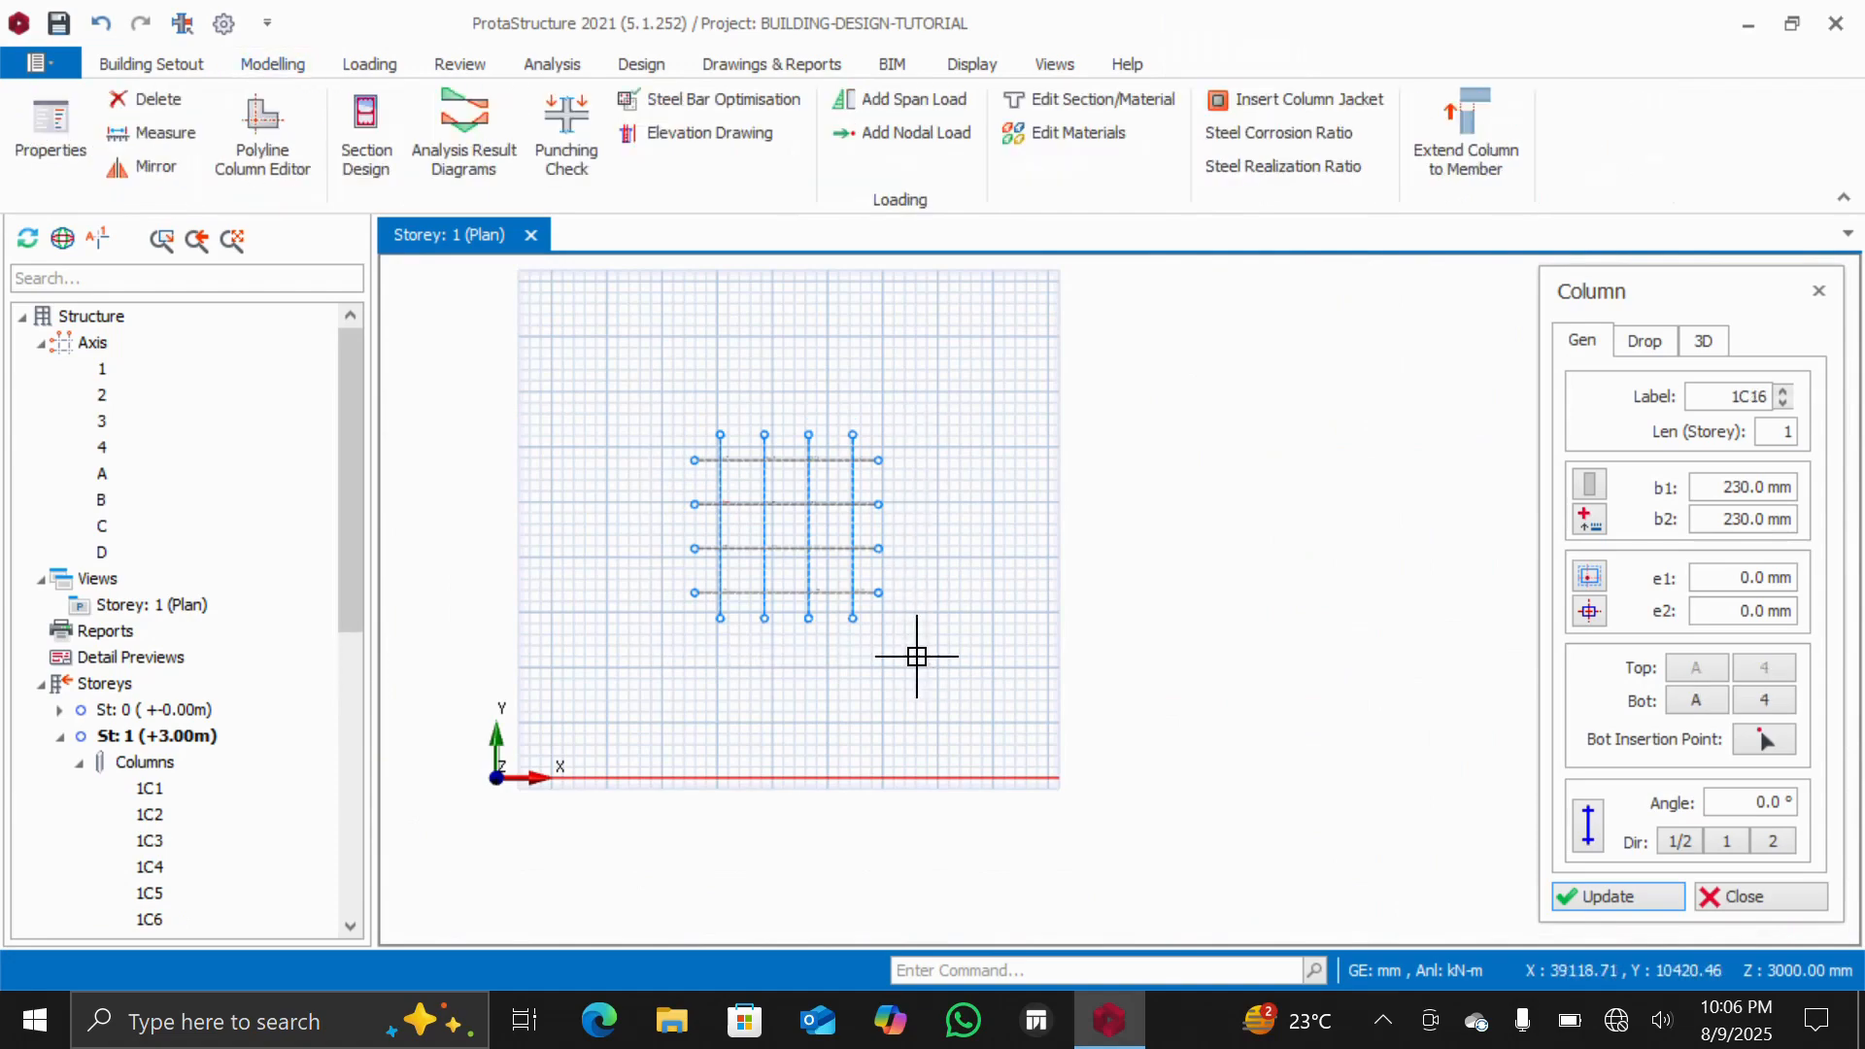
scroll(777, 558, "up", 5)
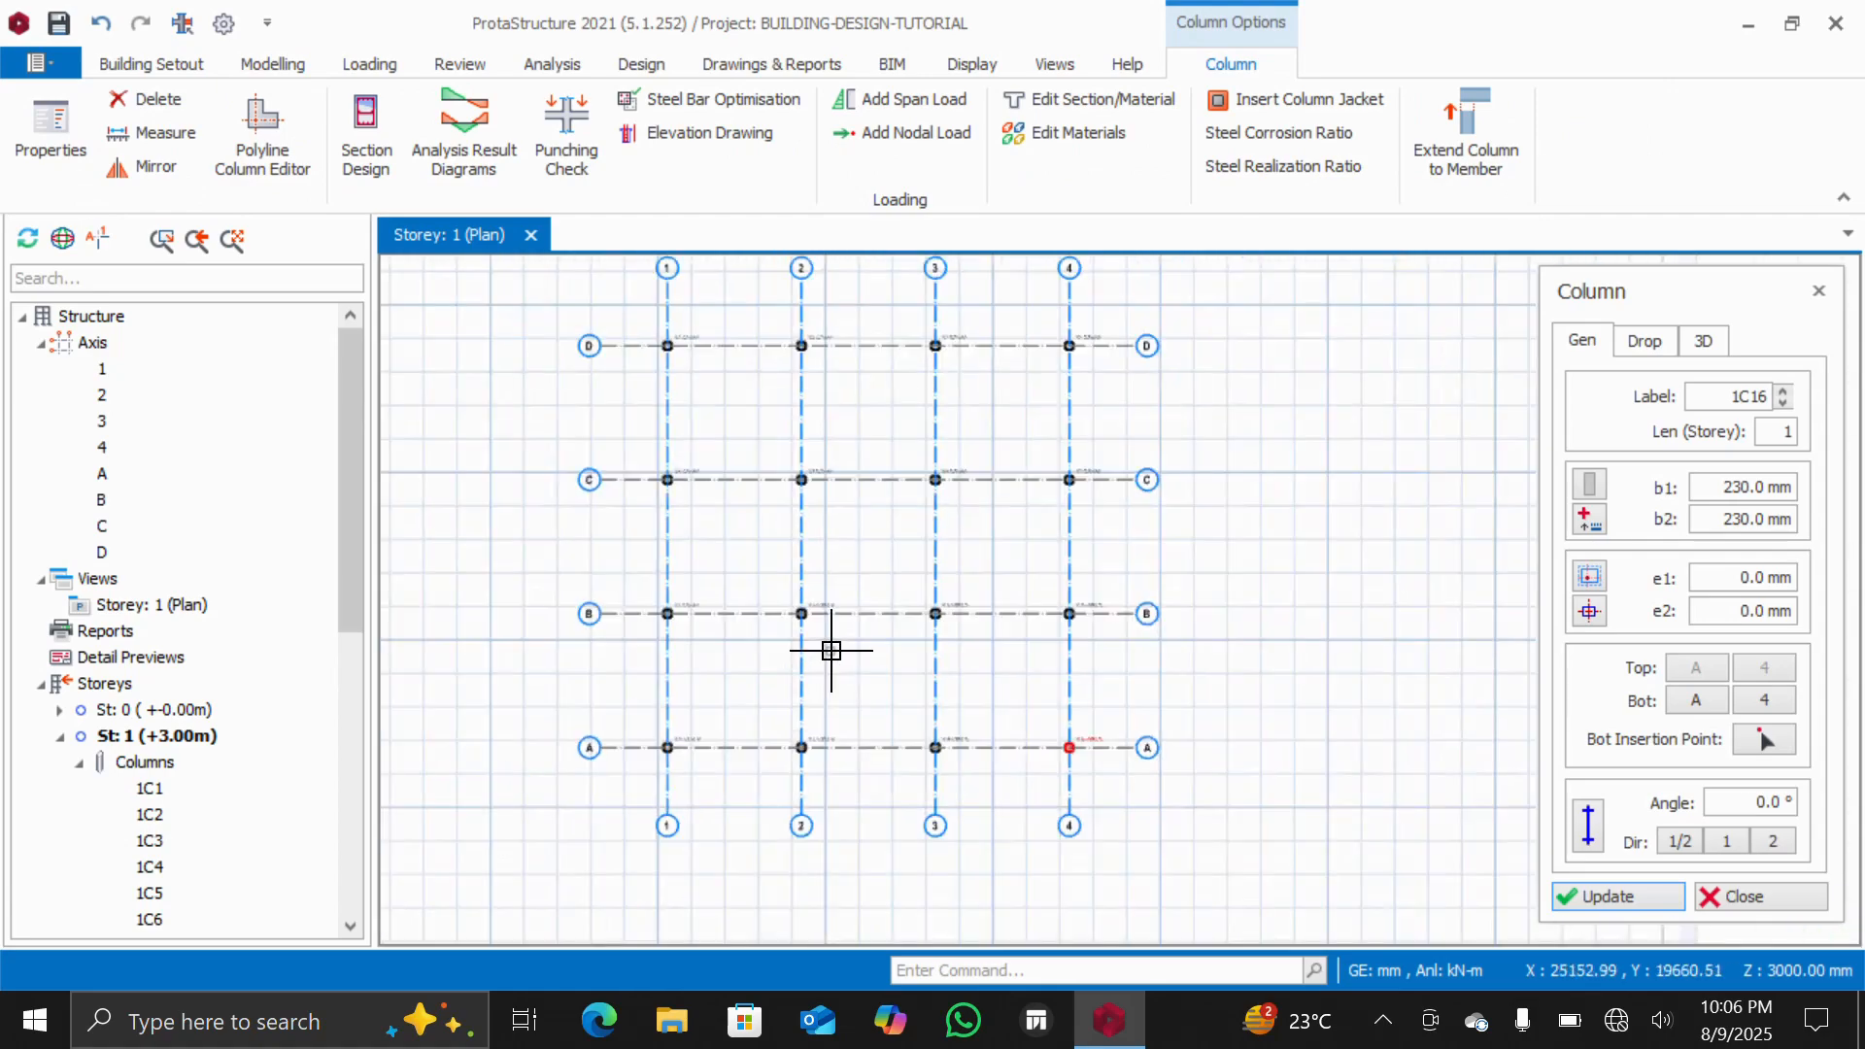
scroll(778, 725, "up", 4)
scroll(825, 666, "down", 5)
scroll(827, 672, "up", 1)
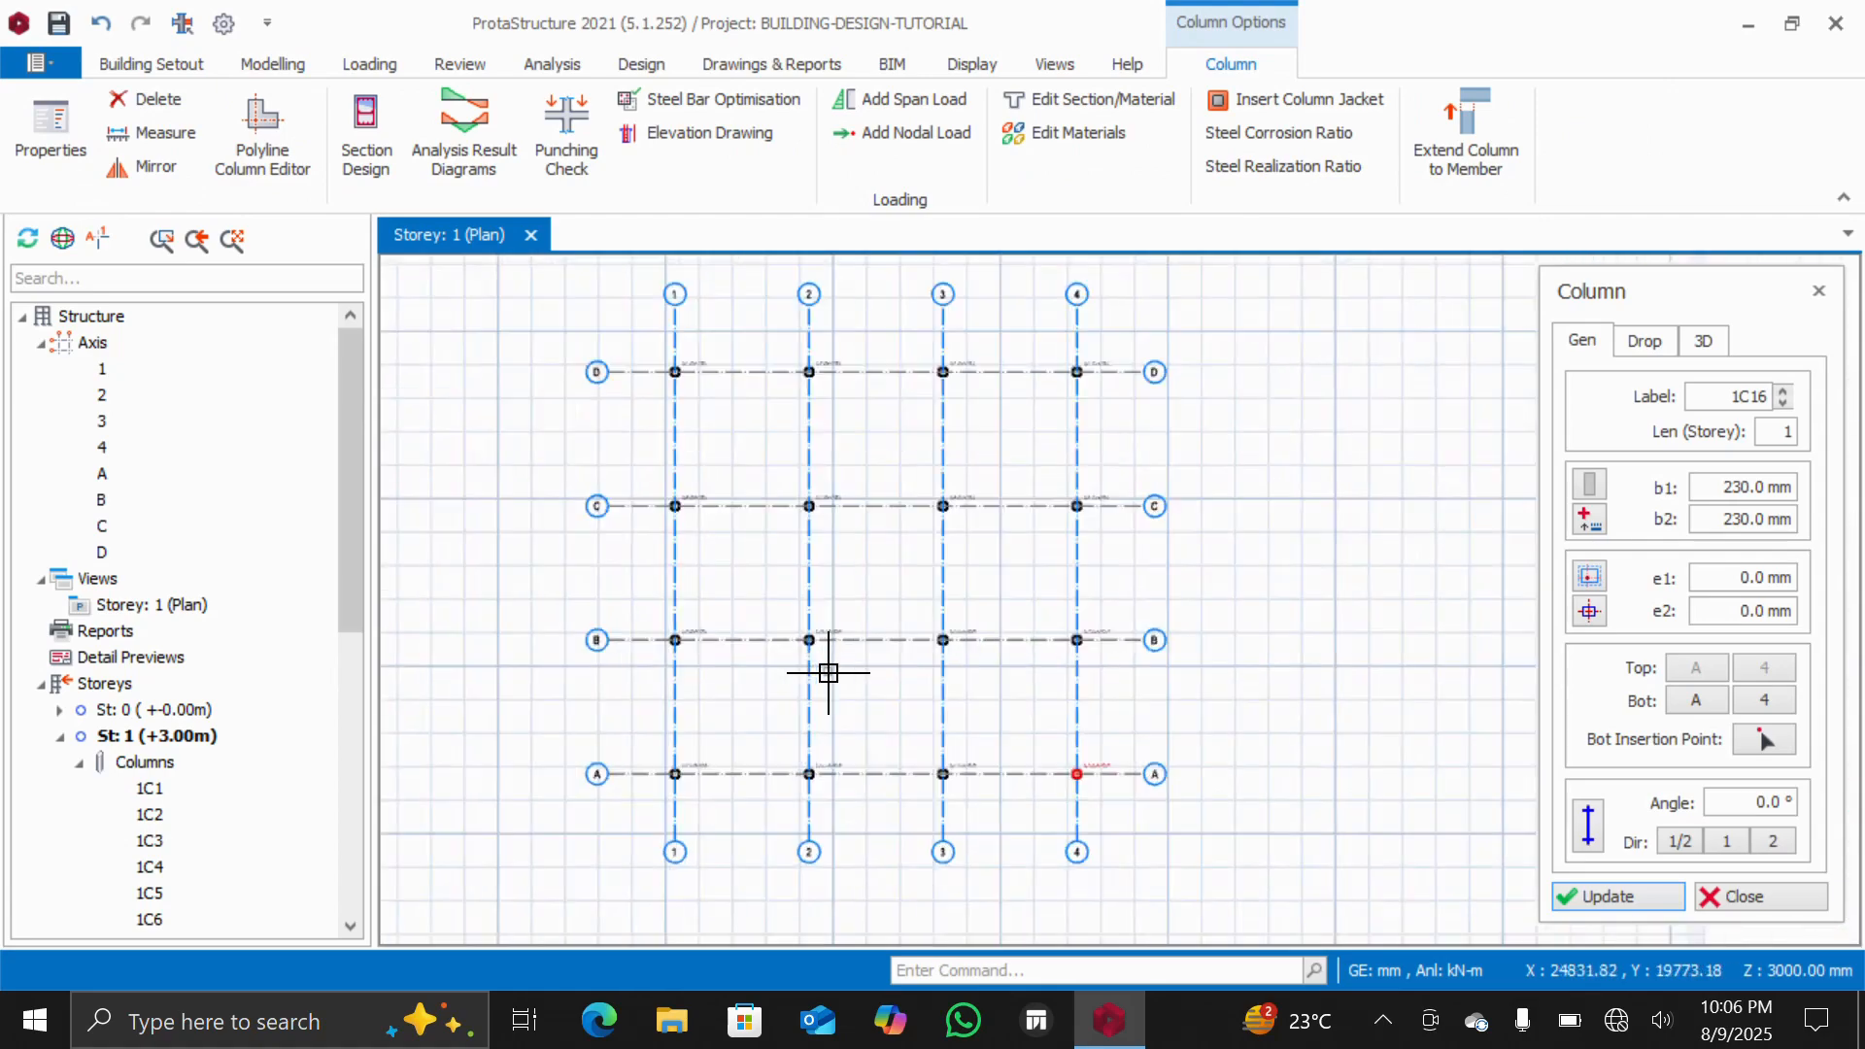
scroll(828, 672, "down", 3)
scroll(735, 656, "up", 1)
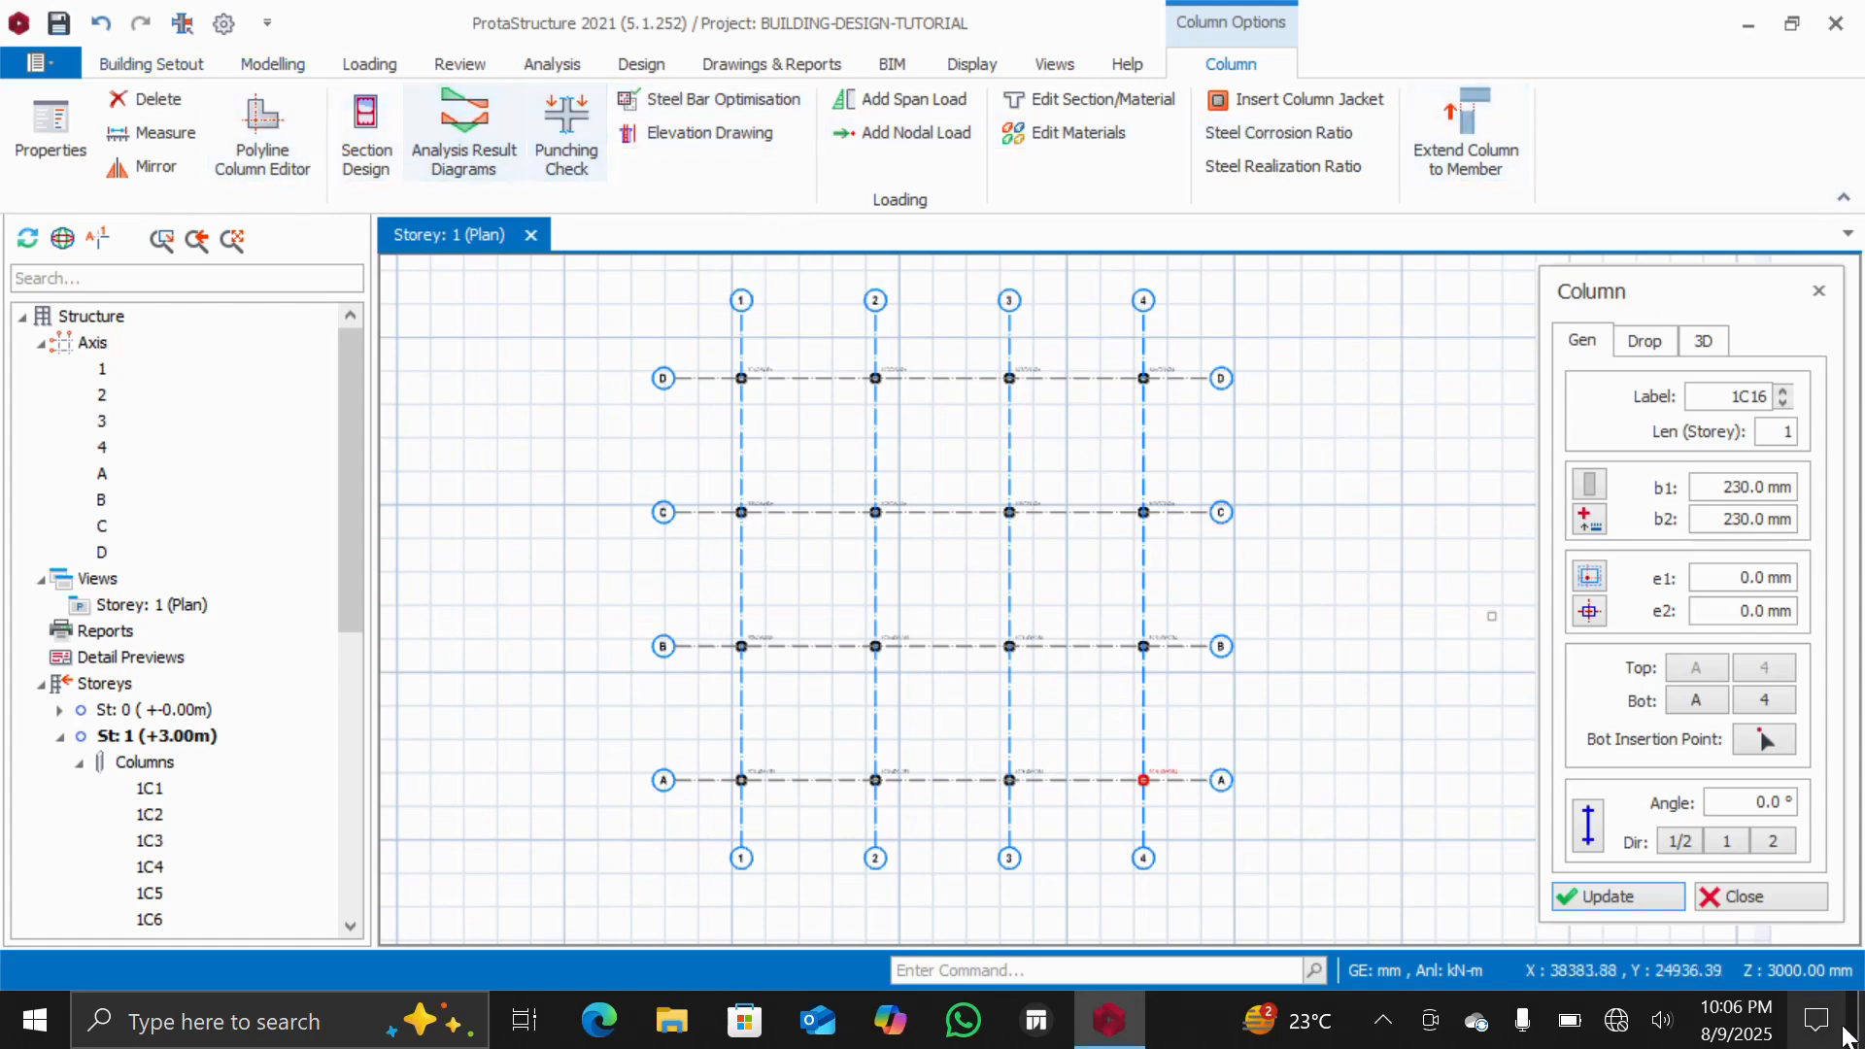
left_click(1754, 897)
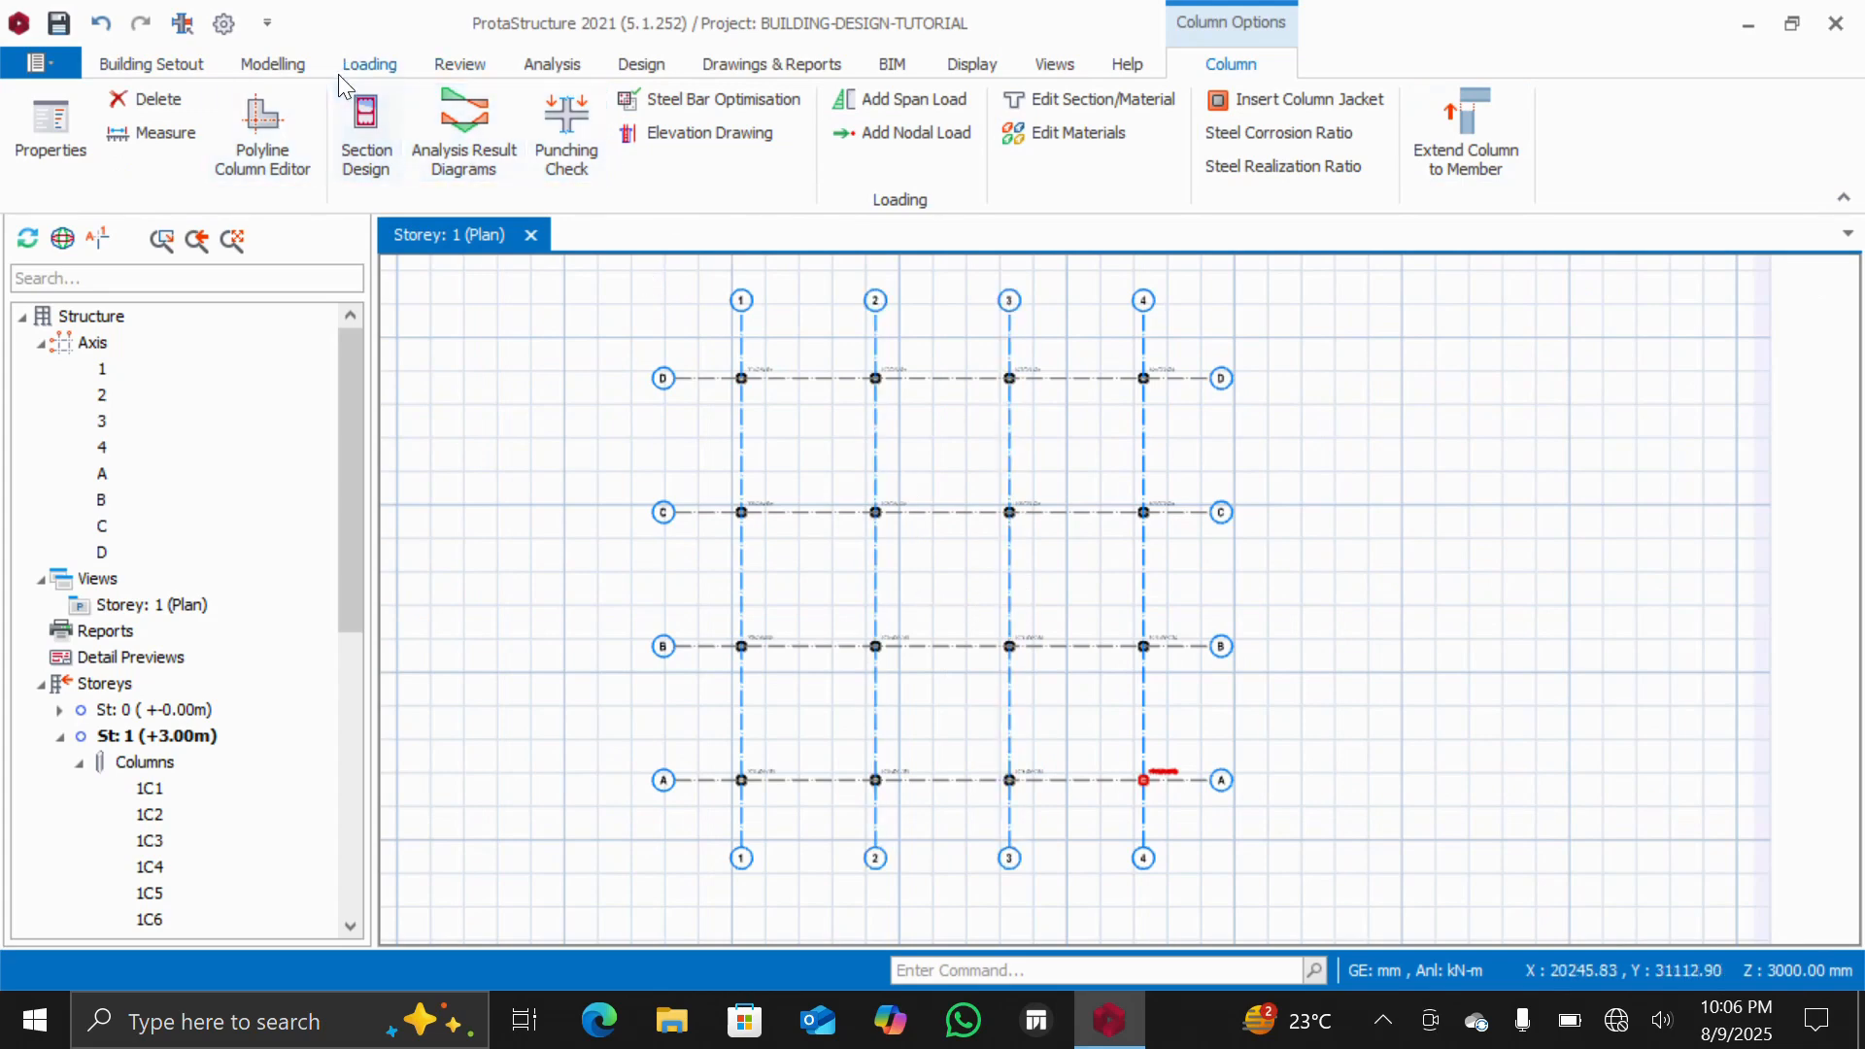
Start the Beam tool and set the beam section to 230 mm wide and 450 mm deep
left_click(281, 66)
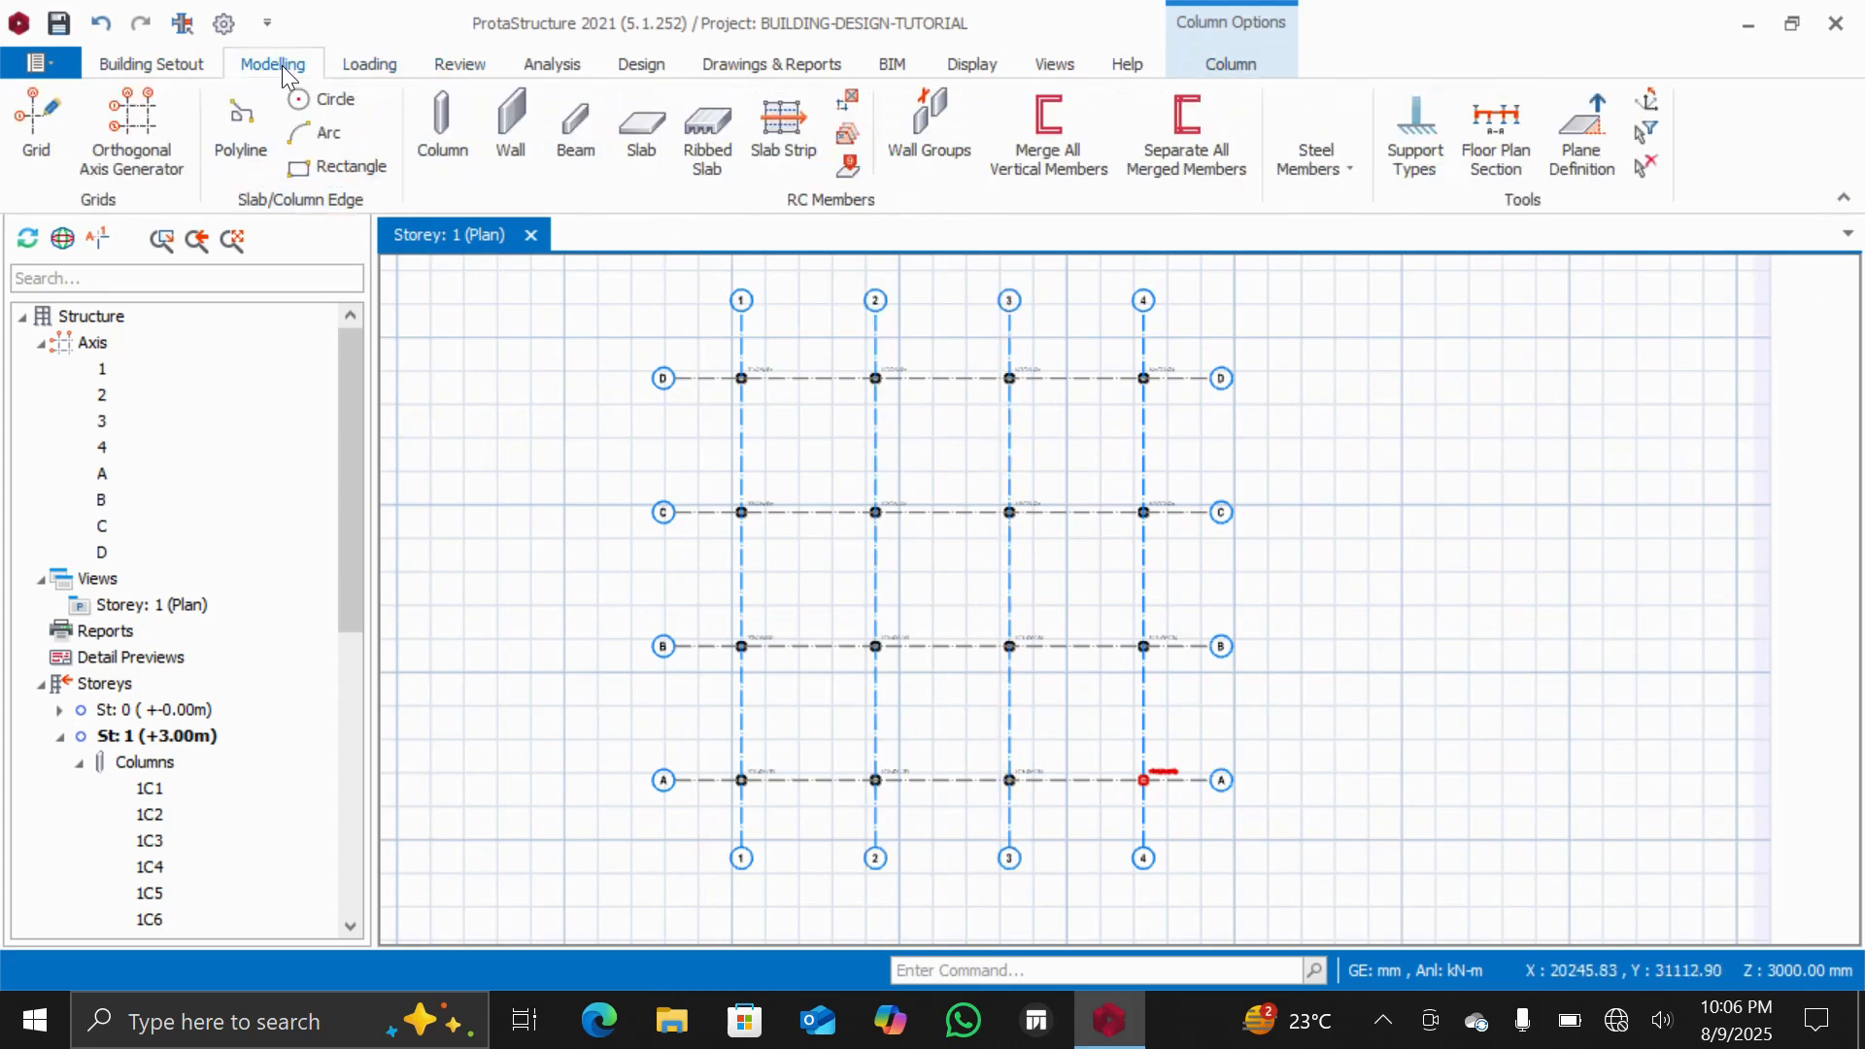
left_click(576, 148)
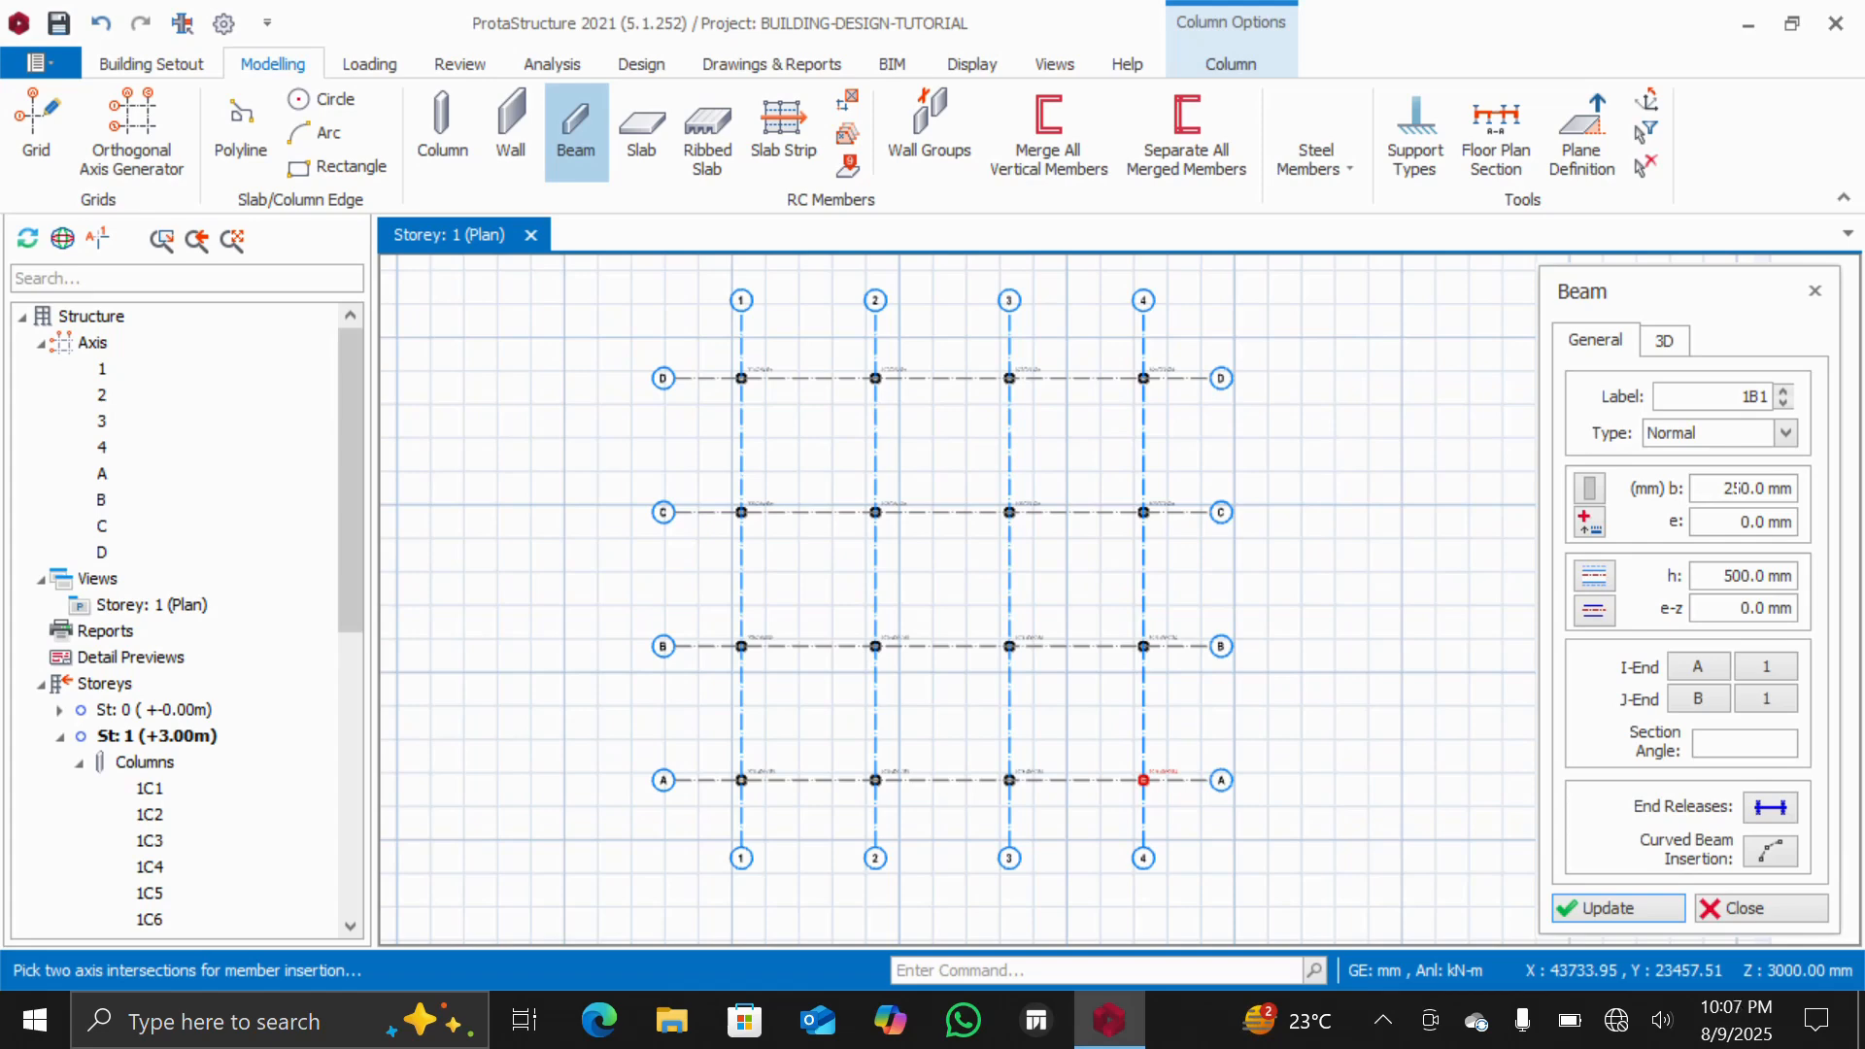
left_click(1736, 487)
double_click(1735, 488)
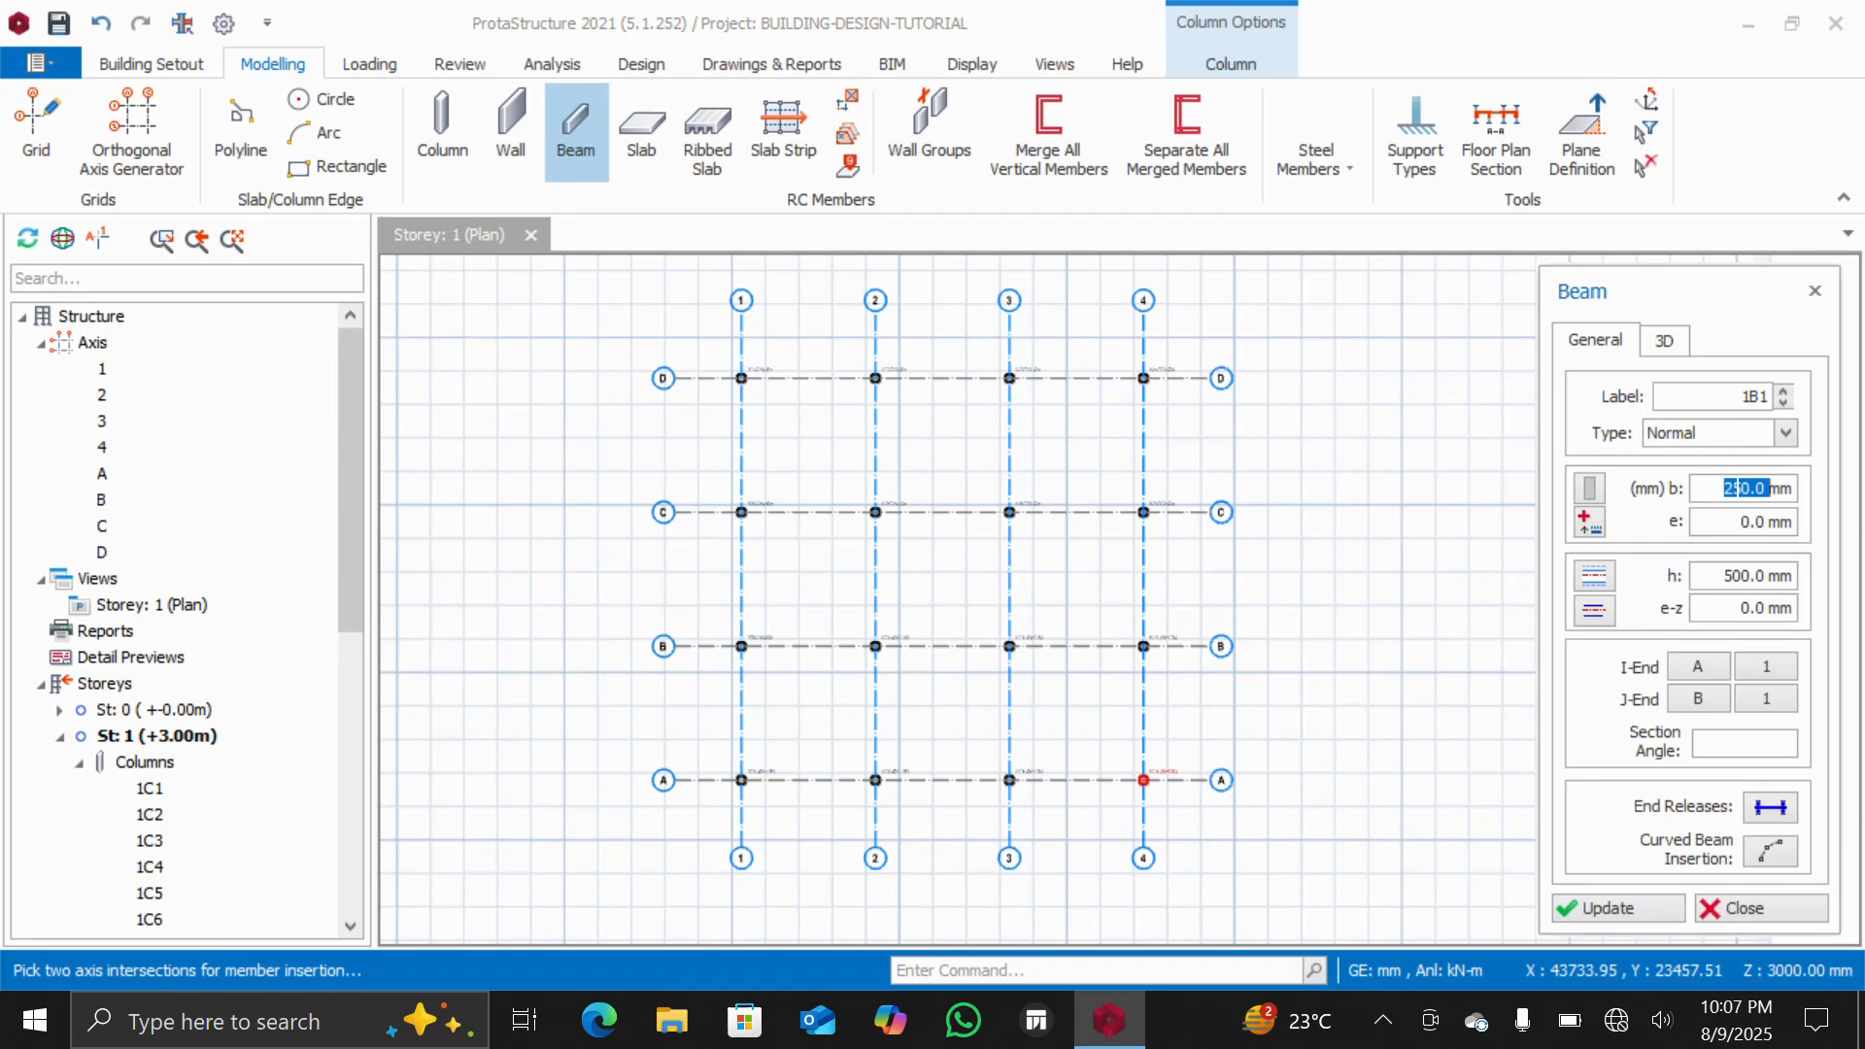
type("23")
double_click(1746, 576)
left_click(1745, 576)
right_click(1715, 580)
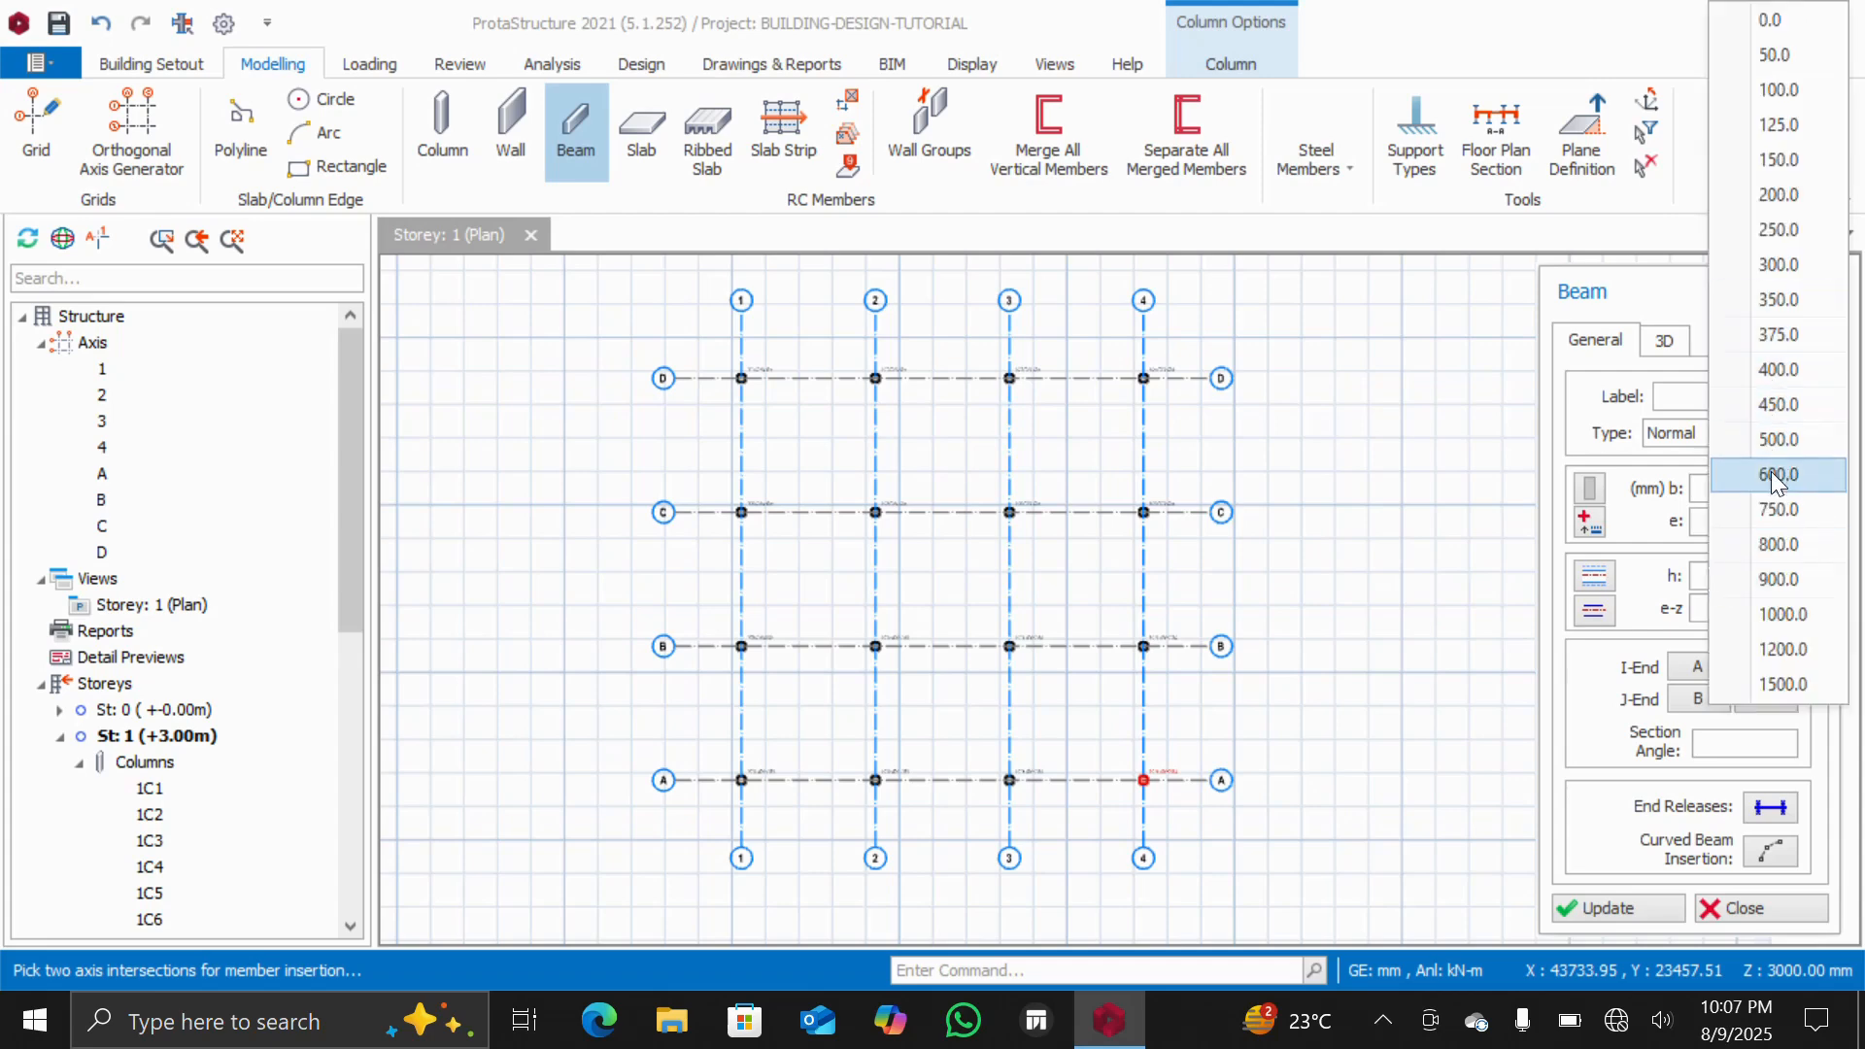
left_click(1769, 408)
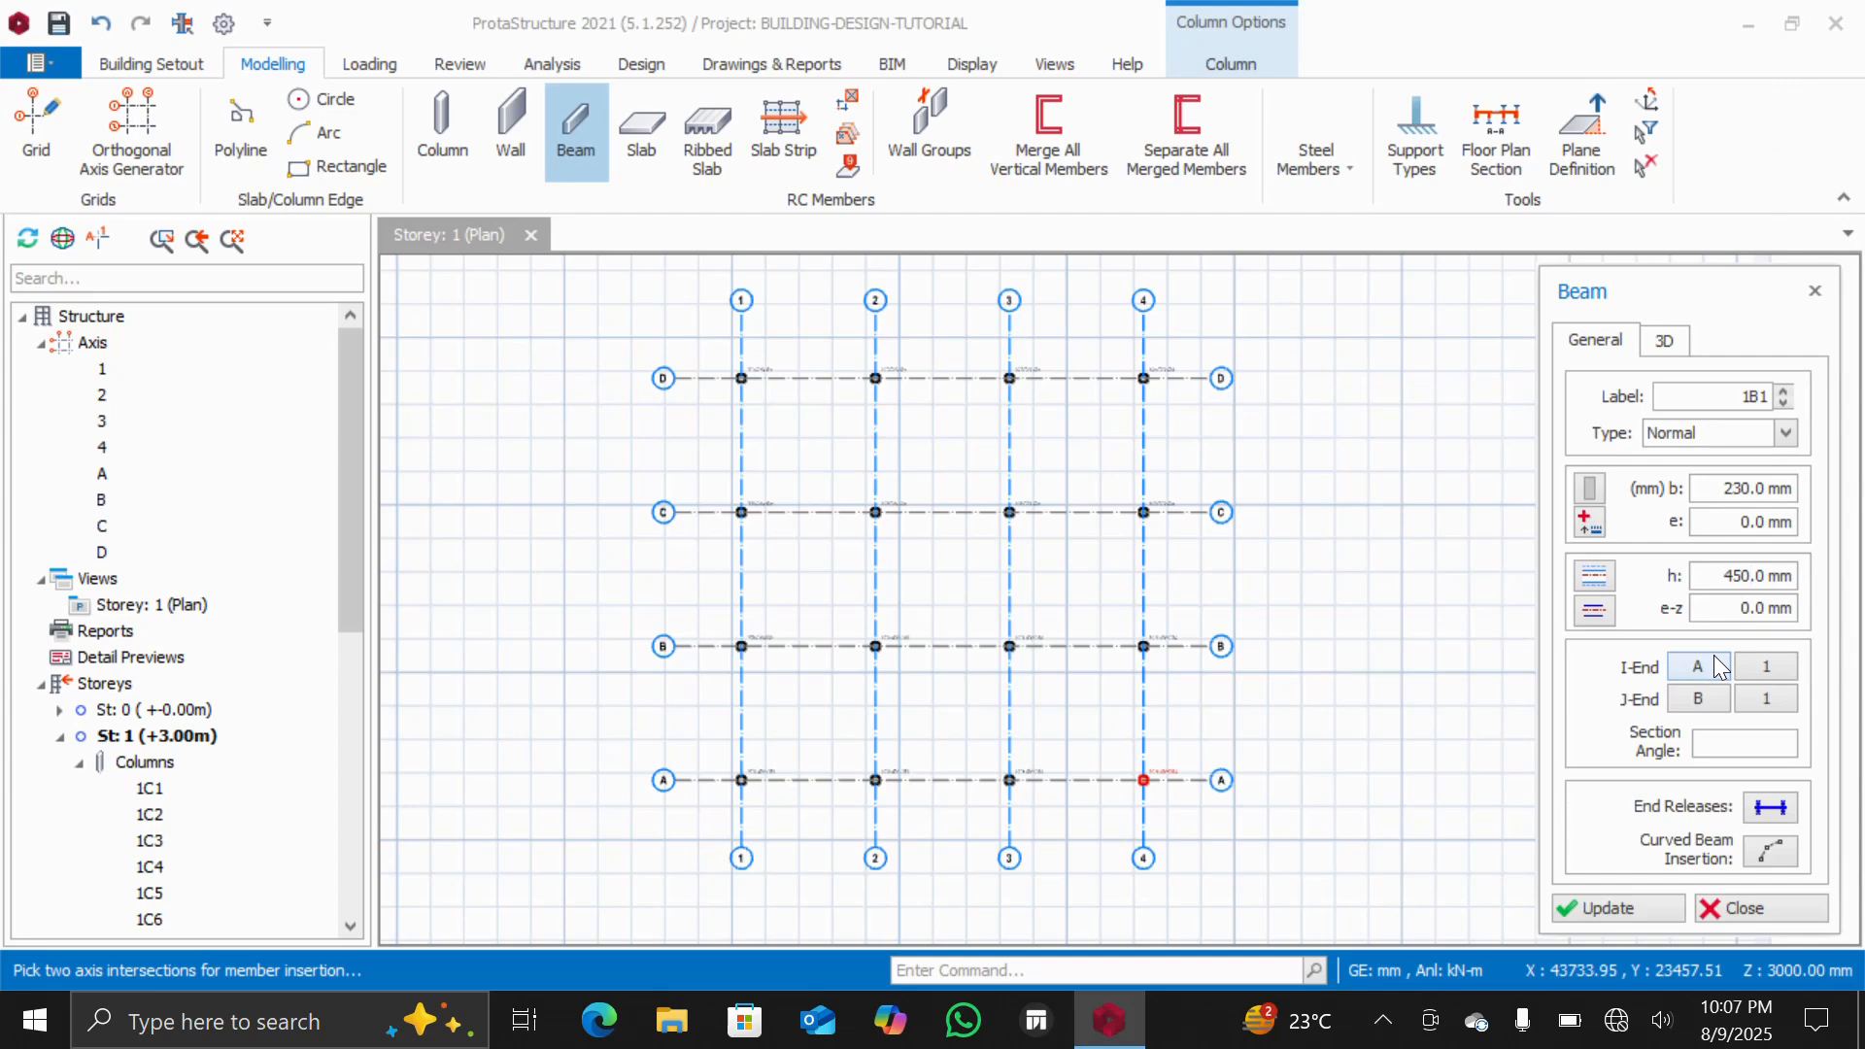
left_click(1615, 909)
Draw beams along axis D from column 1 to column 4, then down axis 4 to axis A
scroll(665, 374, "up", 4)
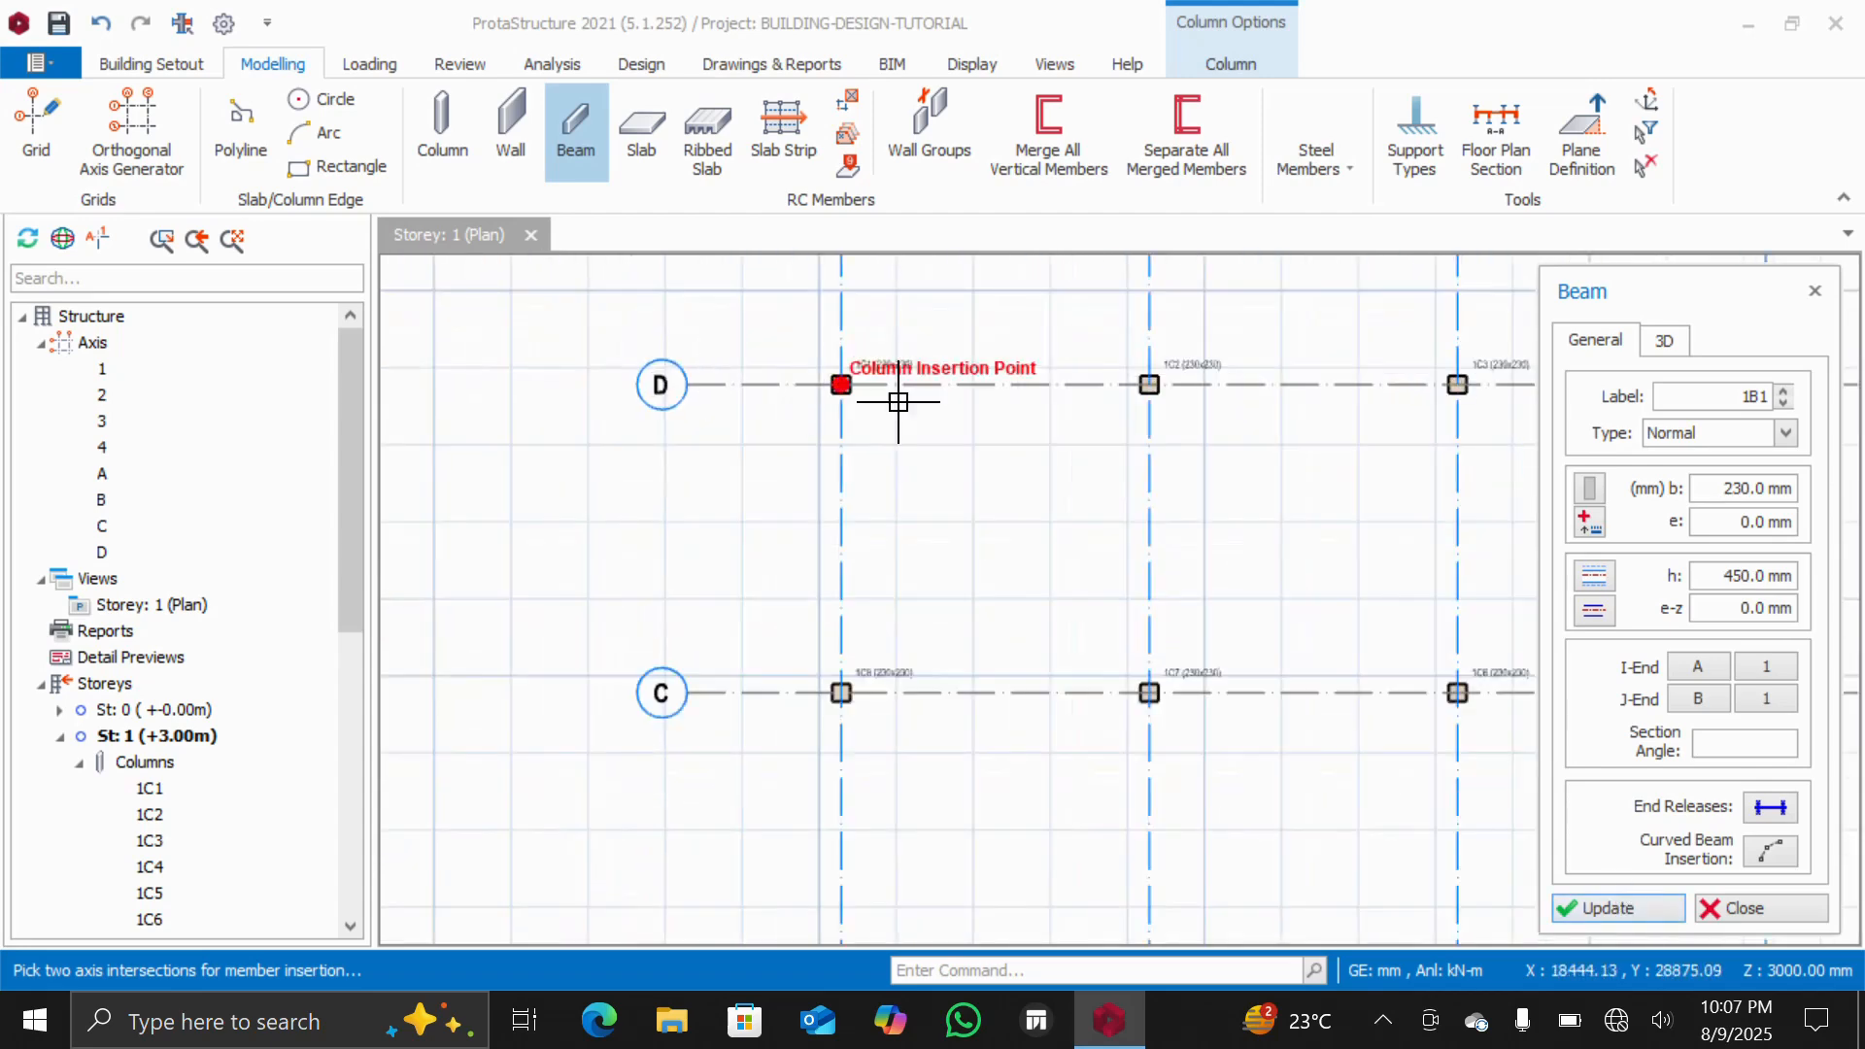
scroll(1116, 433, "down", 1)
scroll(1044, 424, "up", 4)
scroll(963, 413, "down", 1)
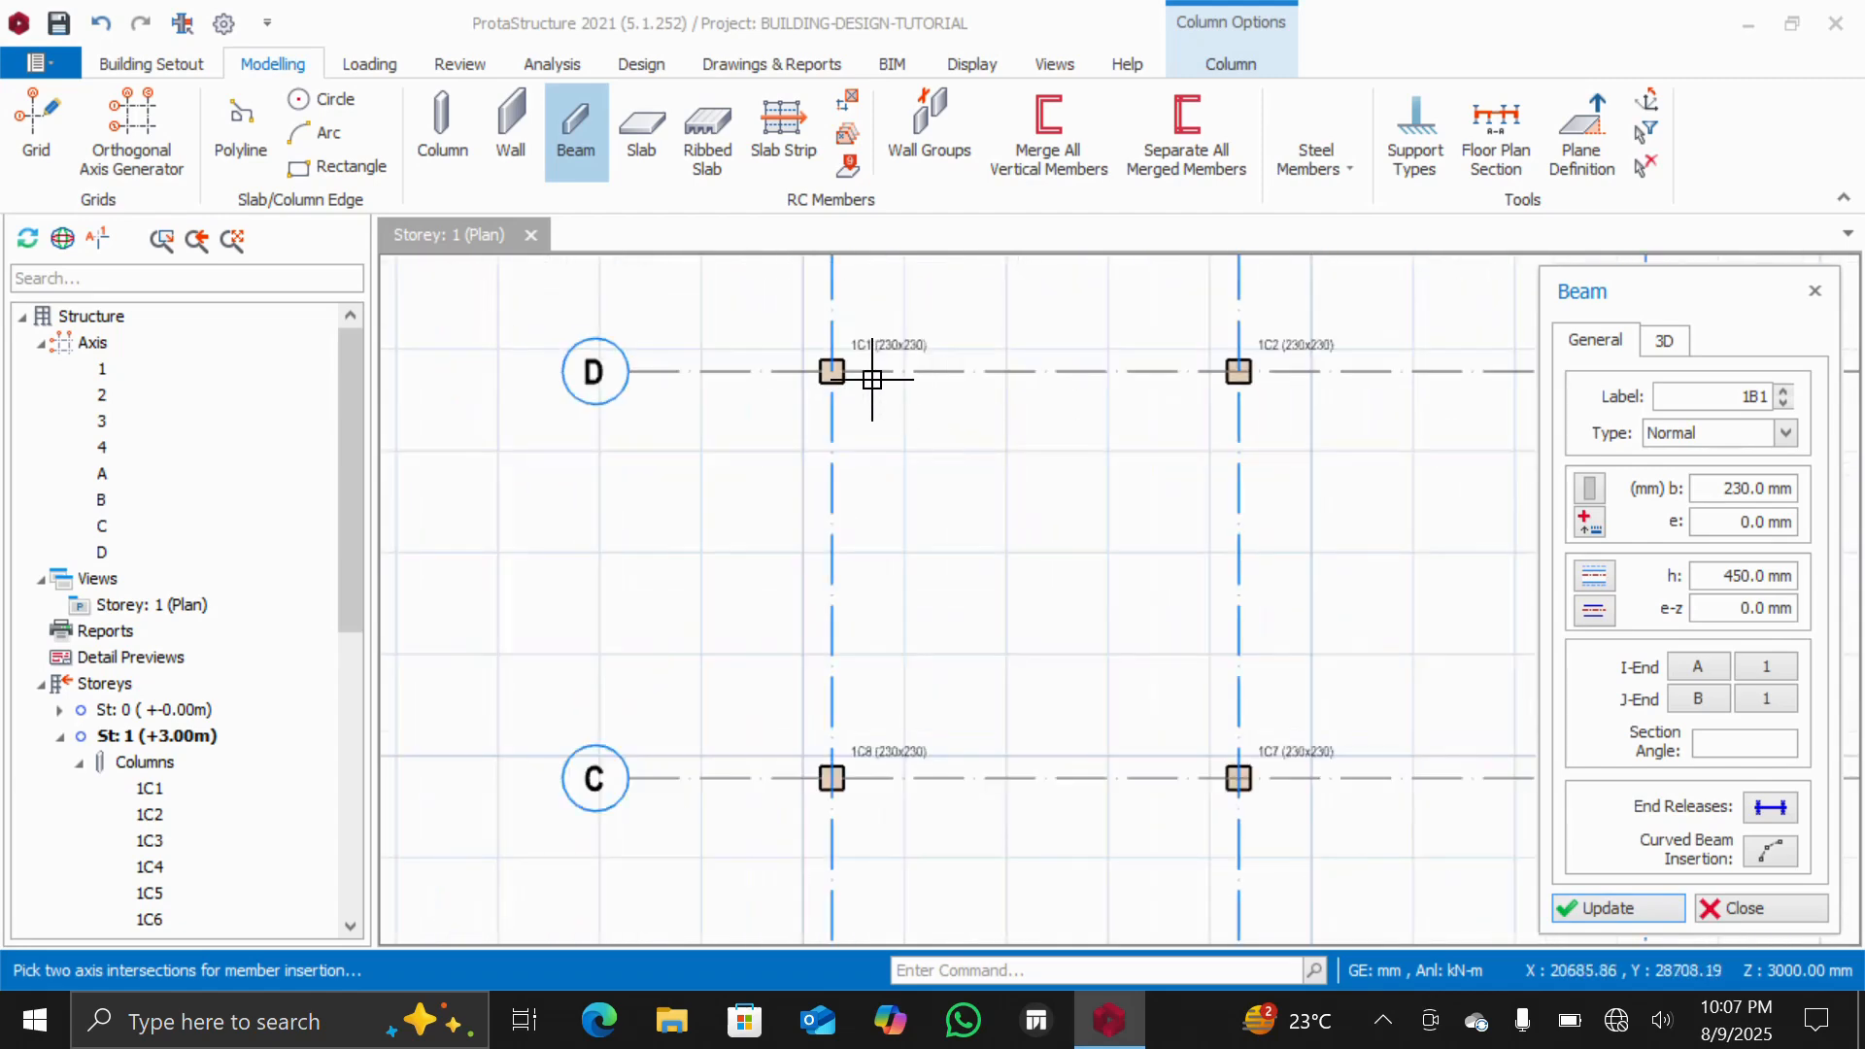
left_click(831, 371)
scroll(932, 377, "down", 2)
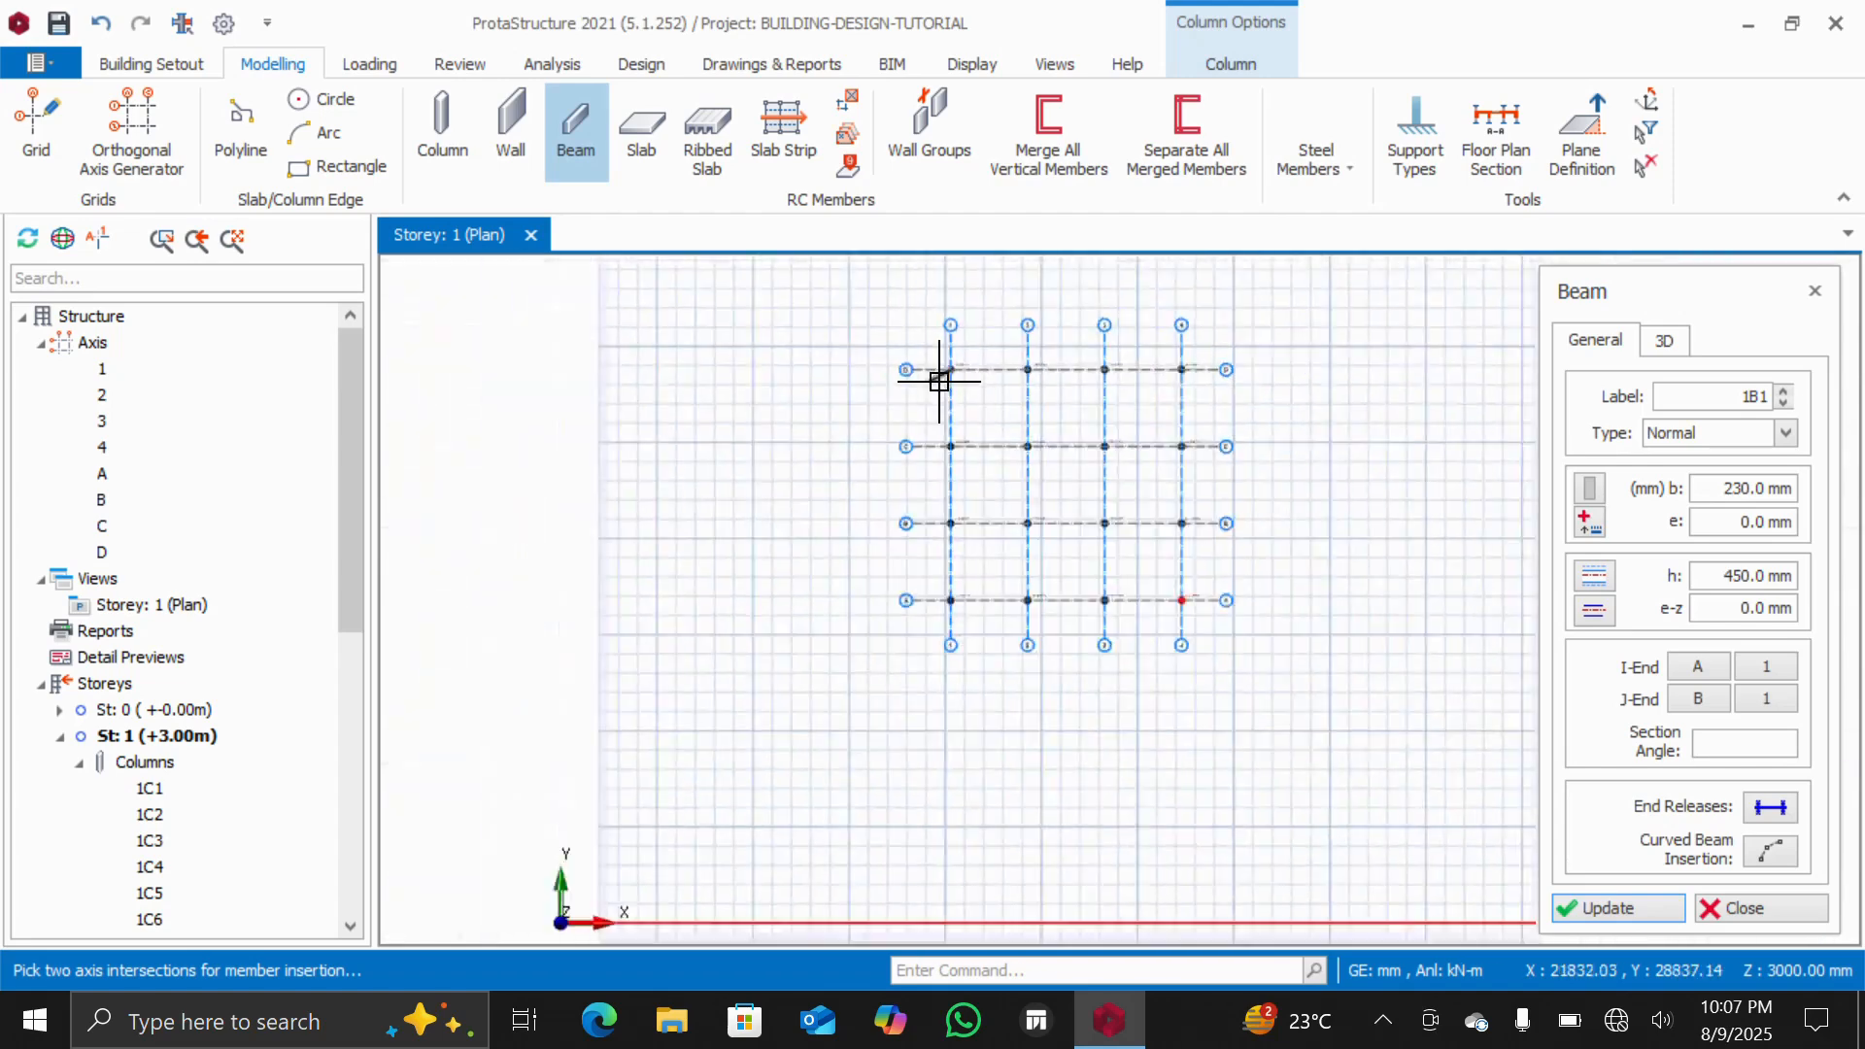
scroll(1049, 375, "up", 2)
scroll(903, 349, "up", 3)
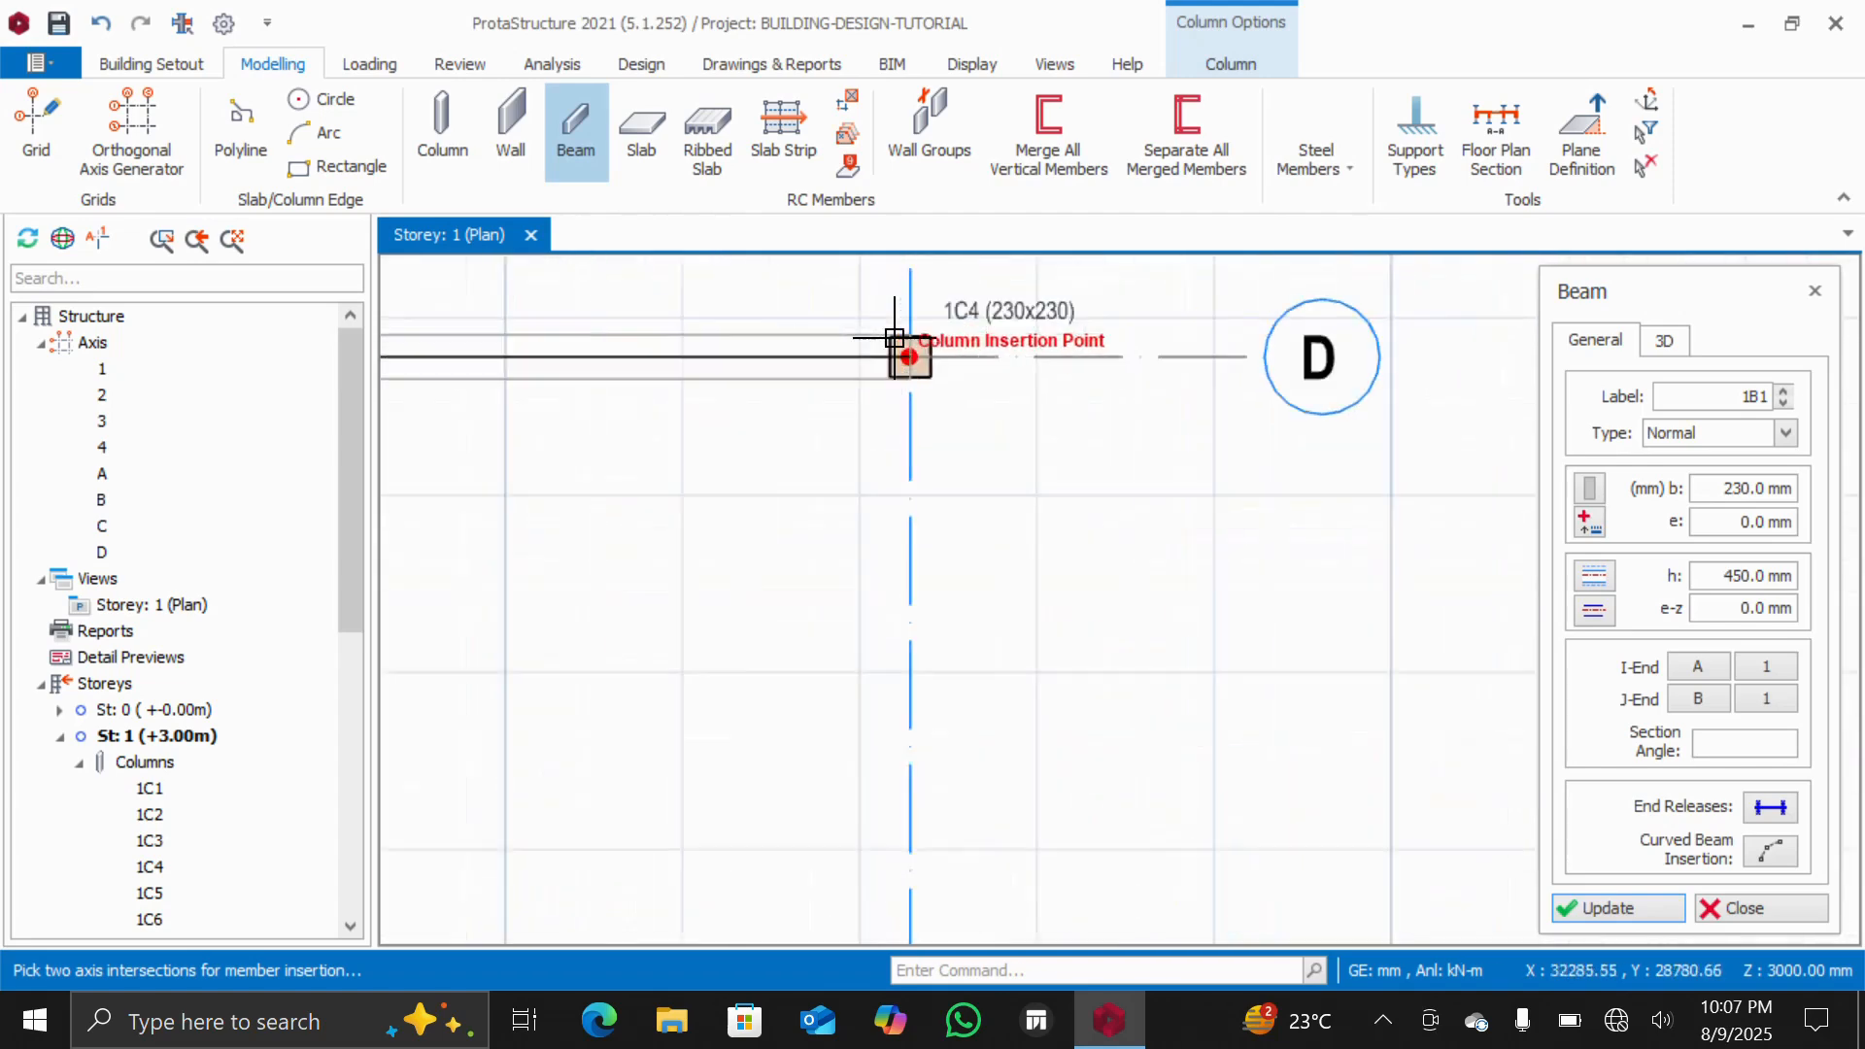
left_click(937, 369)
scroll(935, 374, "down", 3)
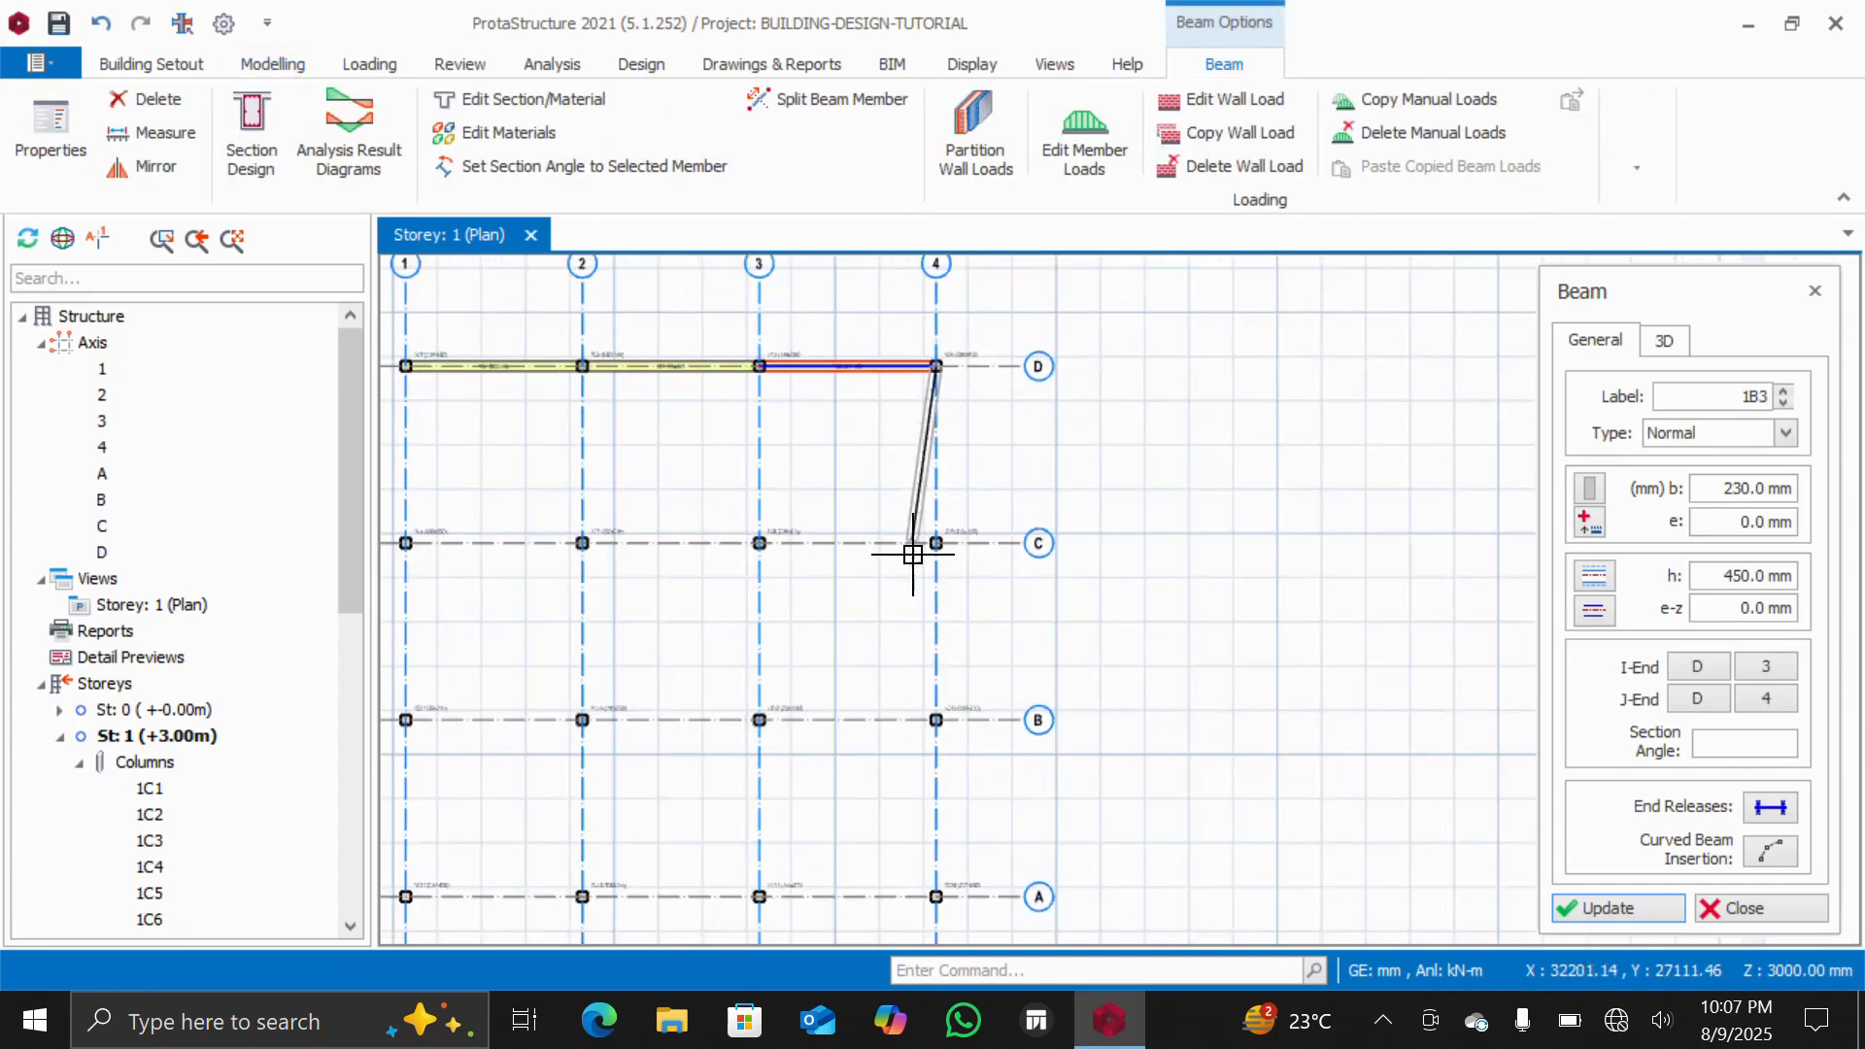
left_click(937, 906)
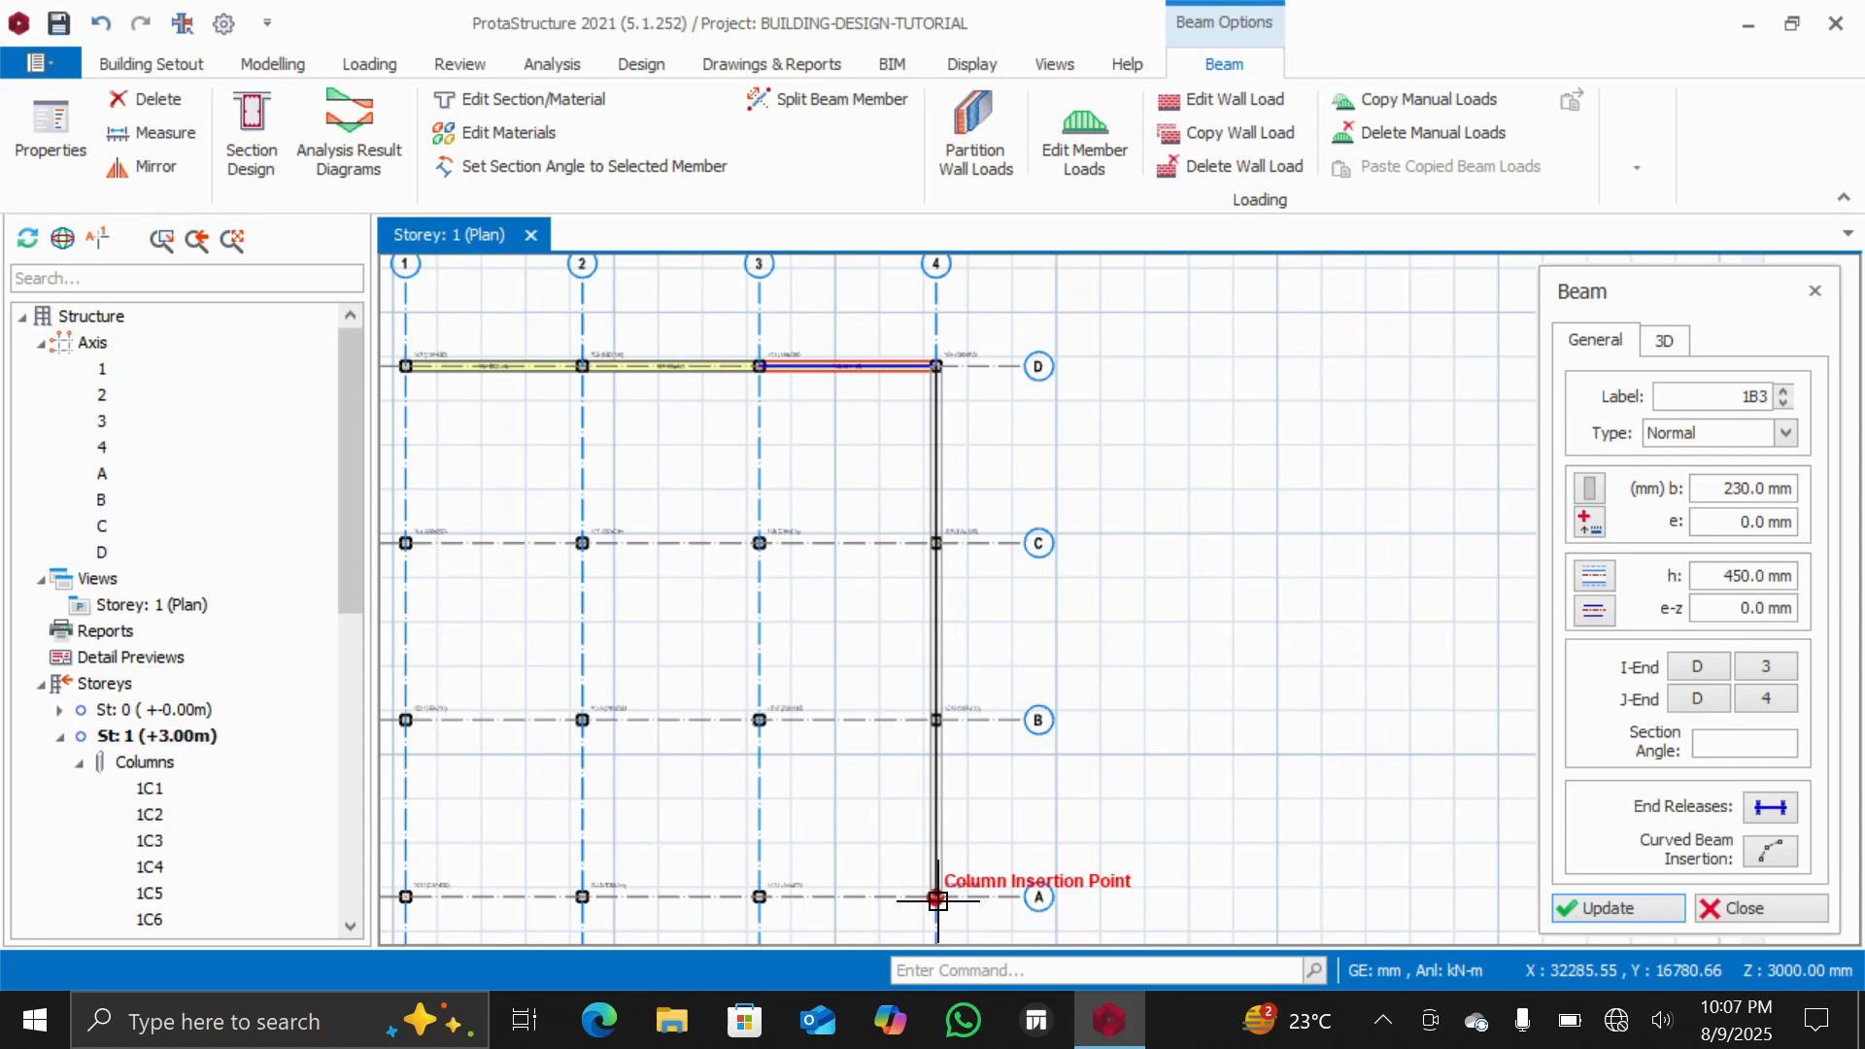
Continue the 230 x 450 mm beams along axis A back to column 1 and up axis 1 to axis D
scroll(937, 903, "down", 3)
scroll(845, 886, "up", 5)
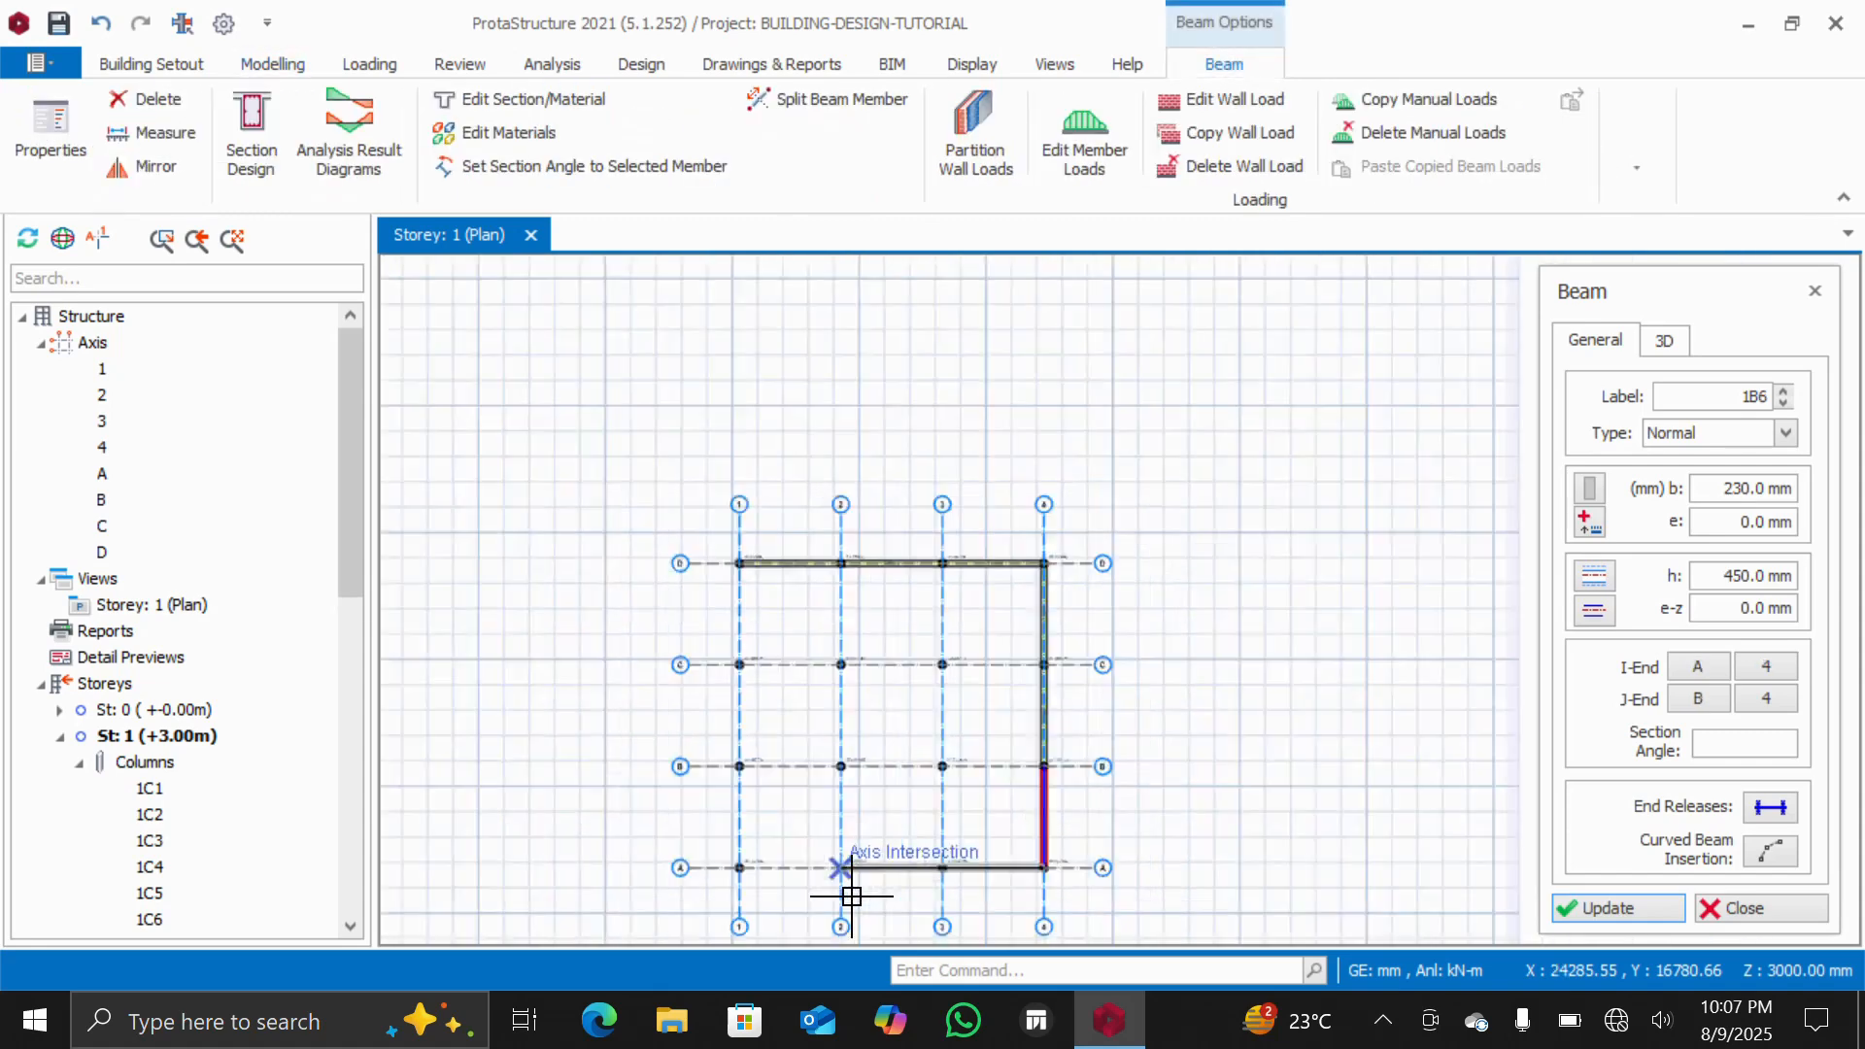
scroll(636, 849, "up", 1)
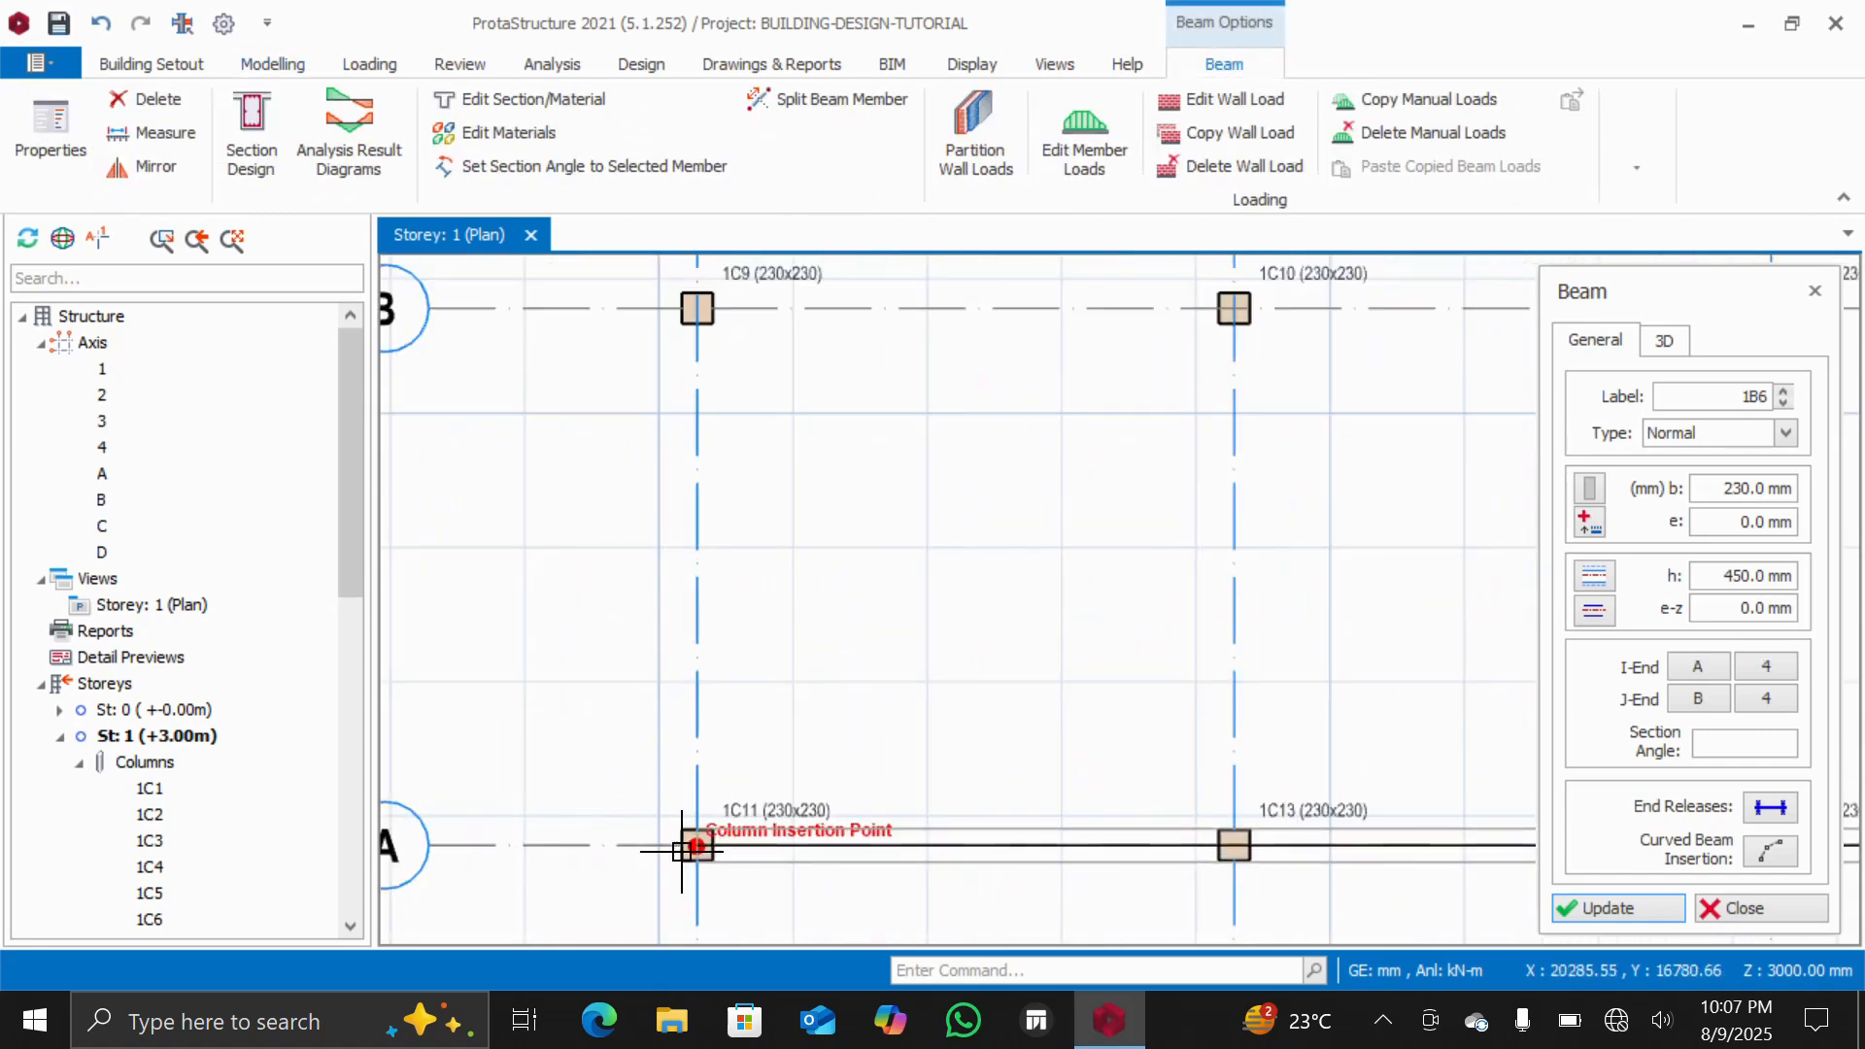
left_click(698, 699)
scroll(689, 708, "down", 3)
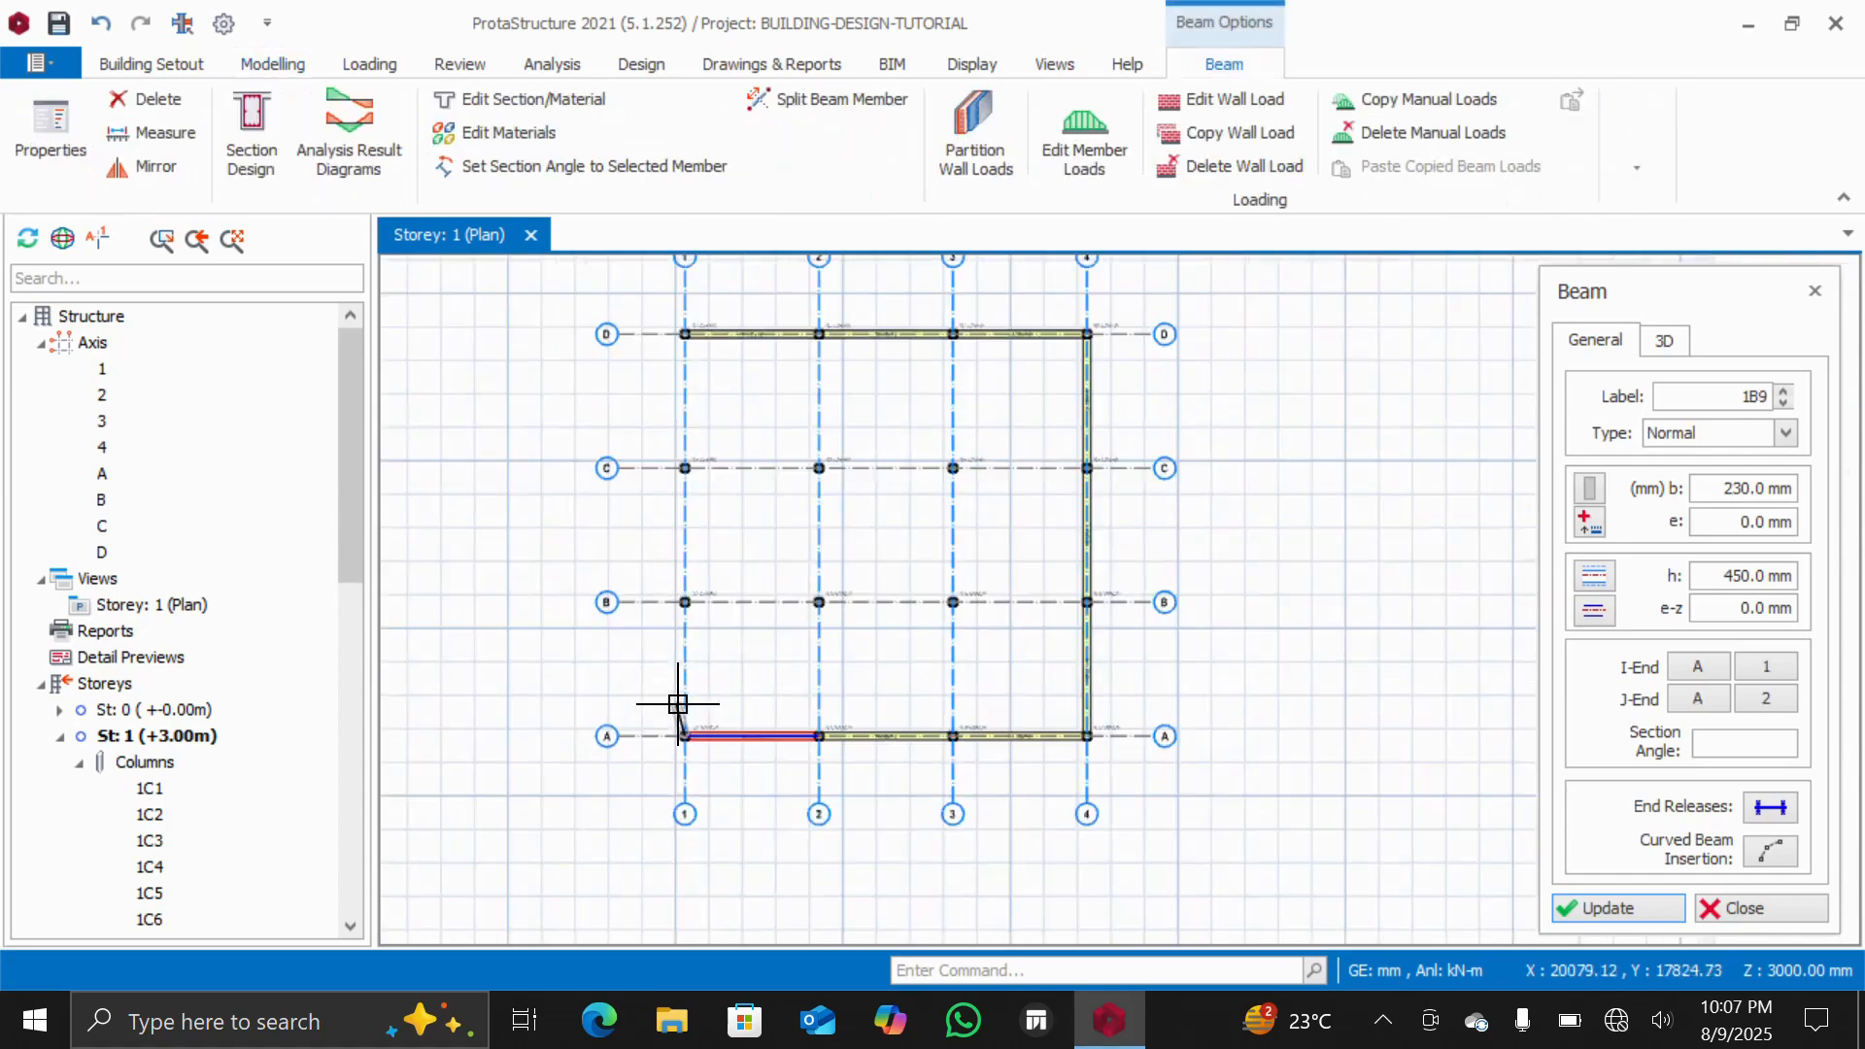
scroll(695, 333, "up", 3)
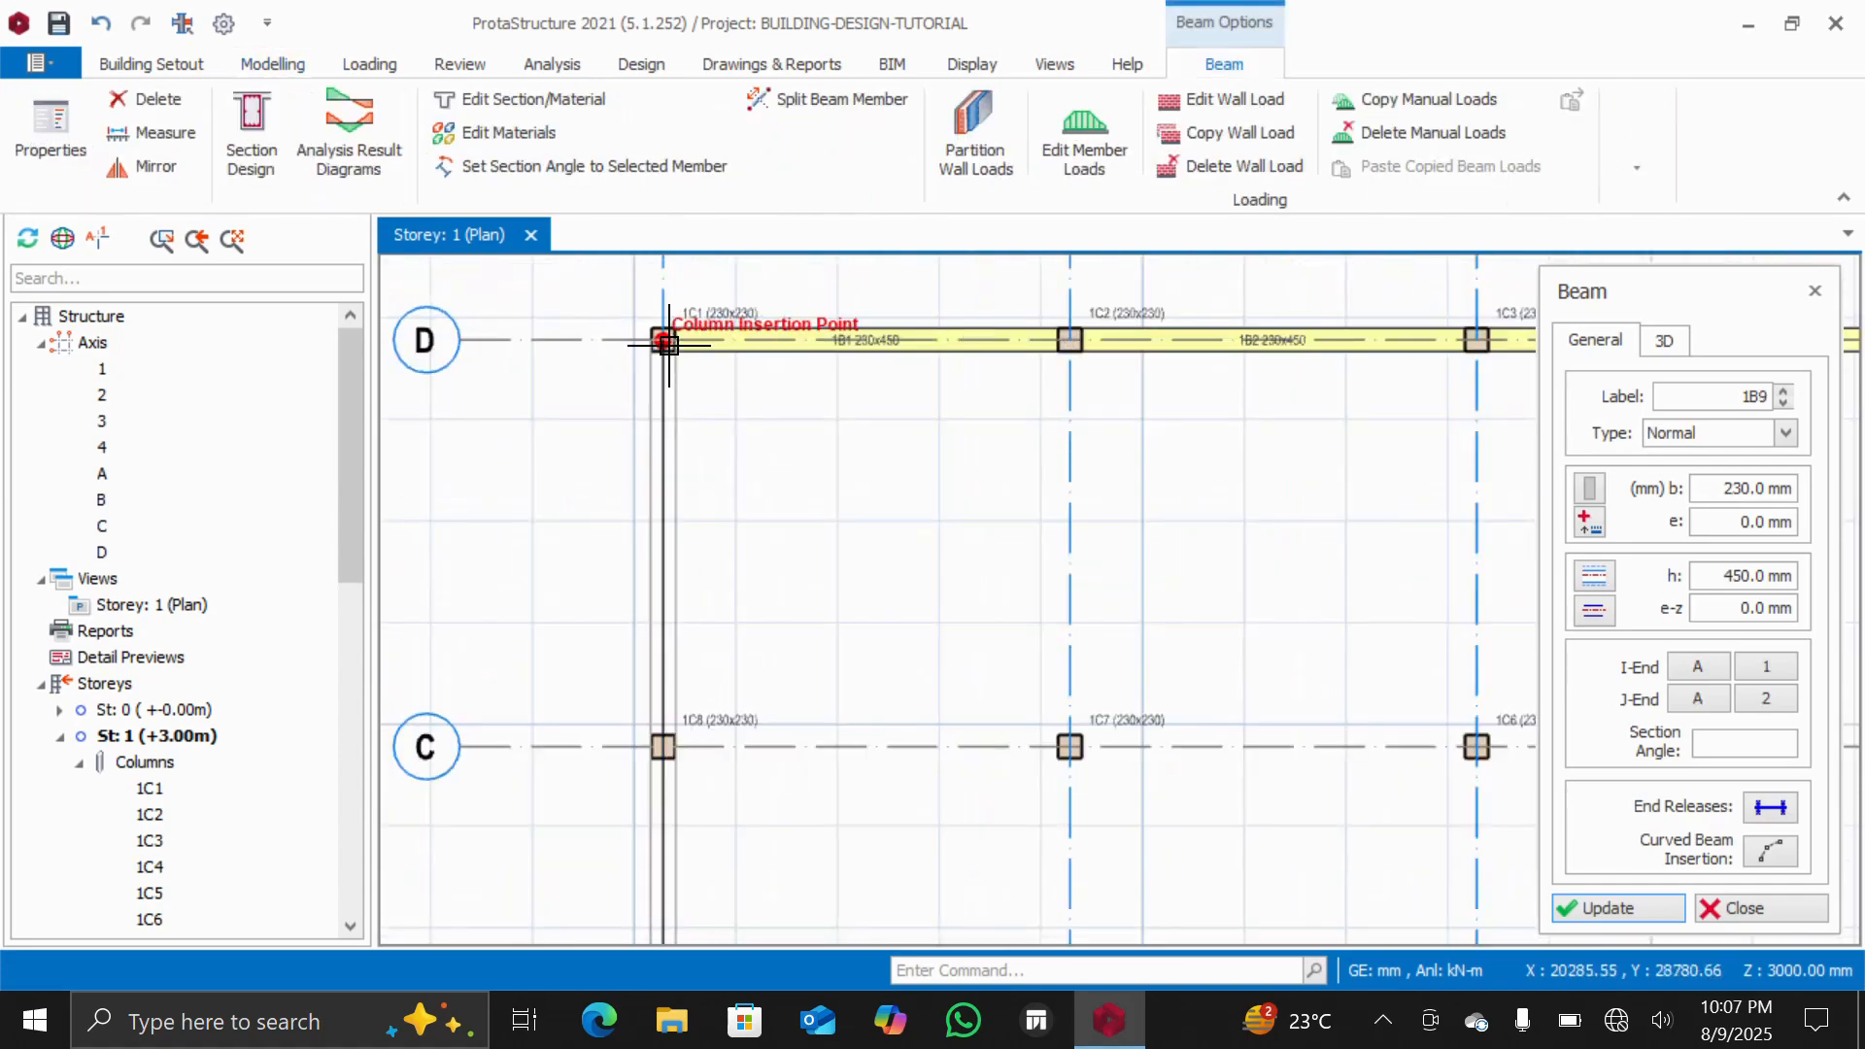
left_click(666, 514)
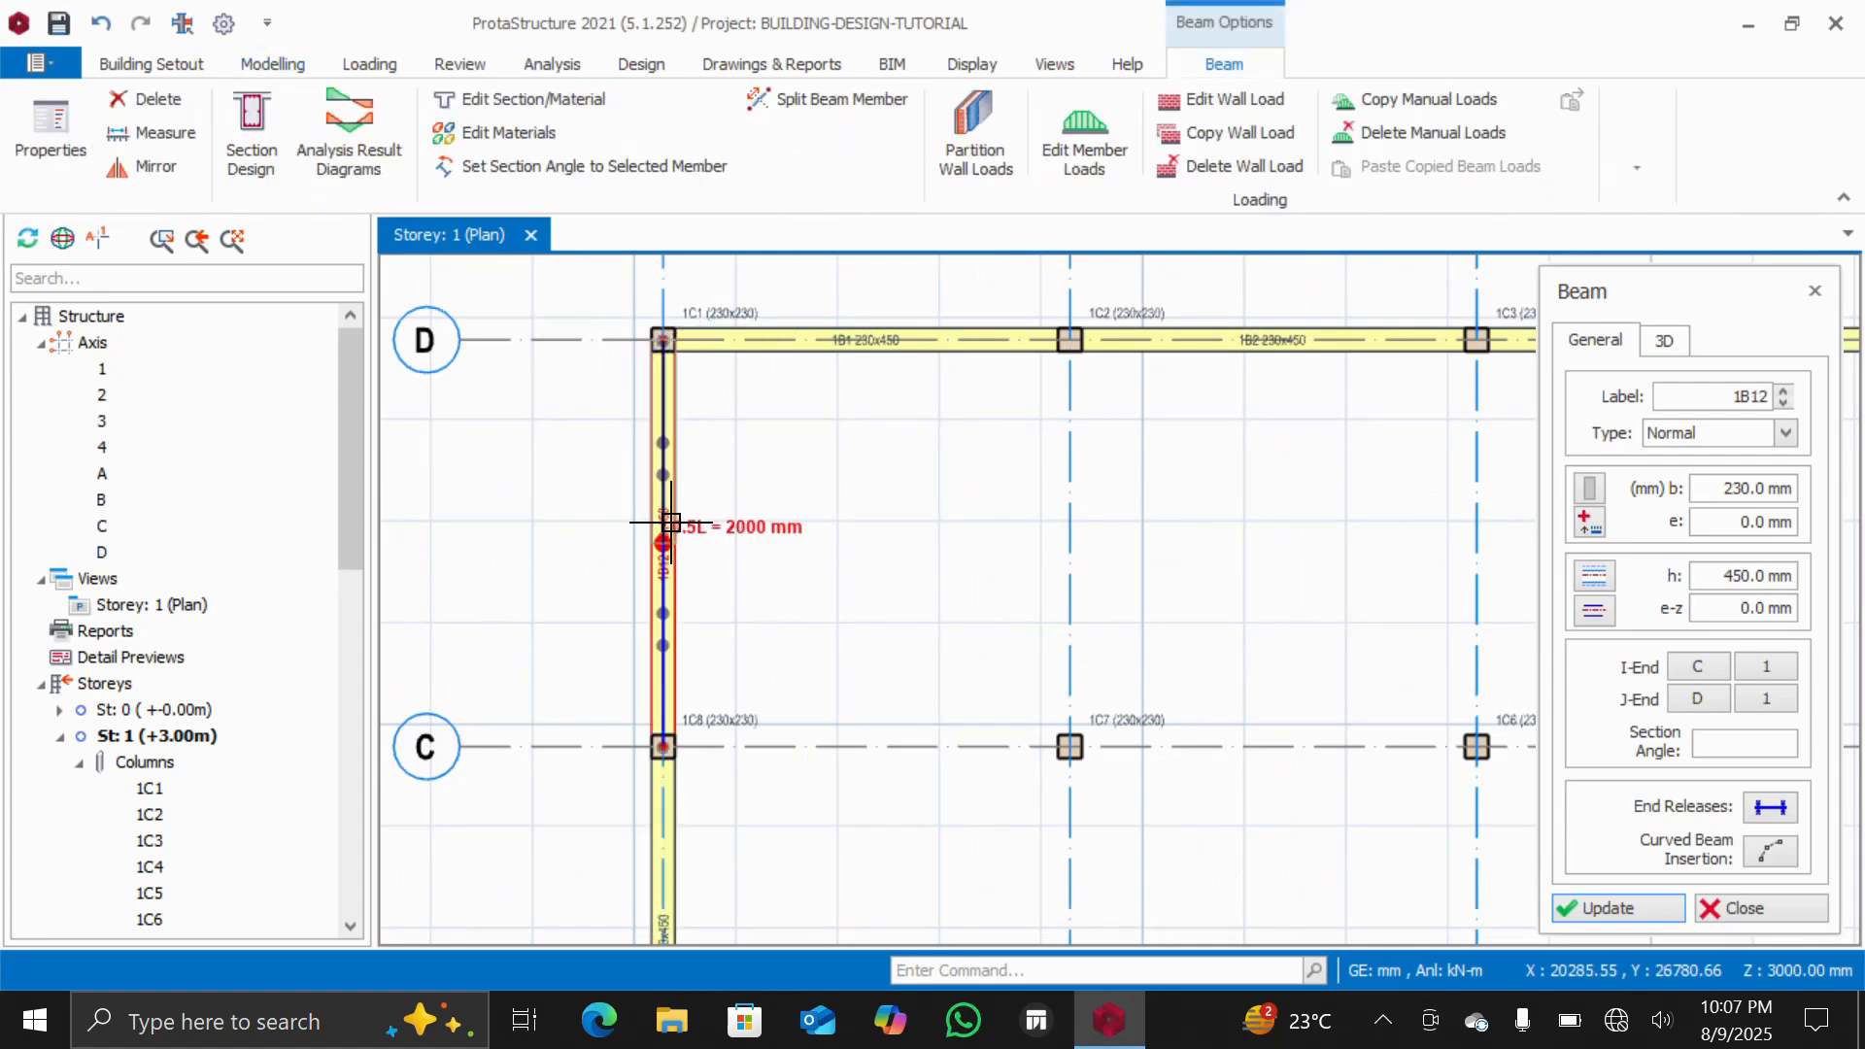
Draw interior beams along axes C and B, each spanning from axis 1 to axis 4
left_click(659, 748)
scroll(733, 723, "down", 3)
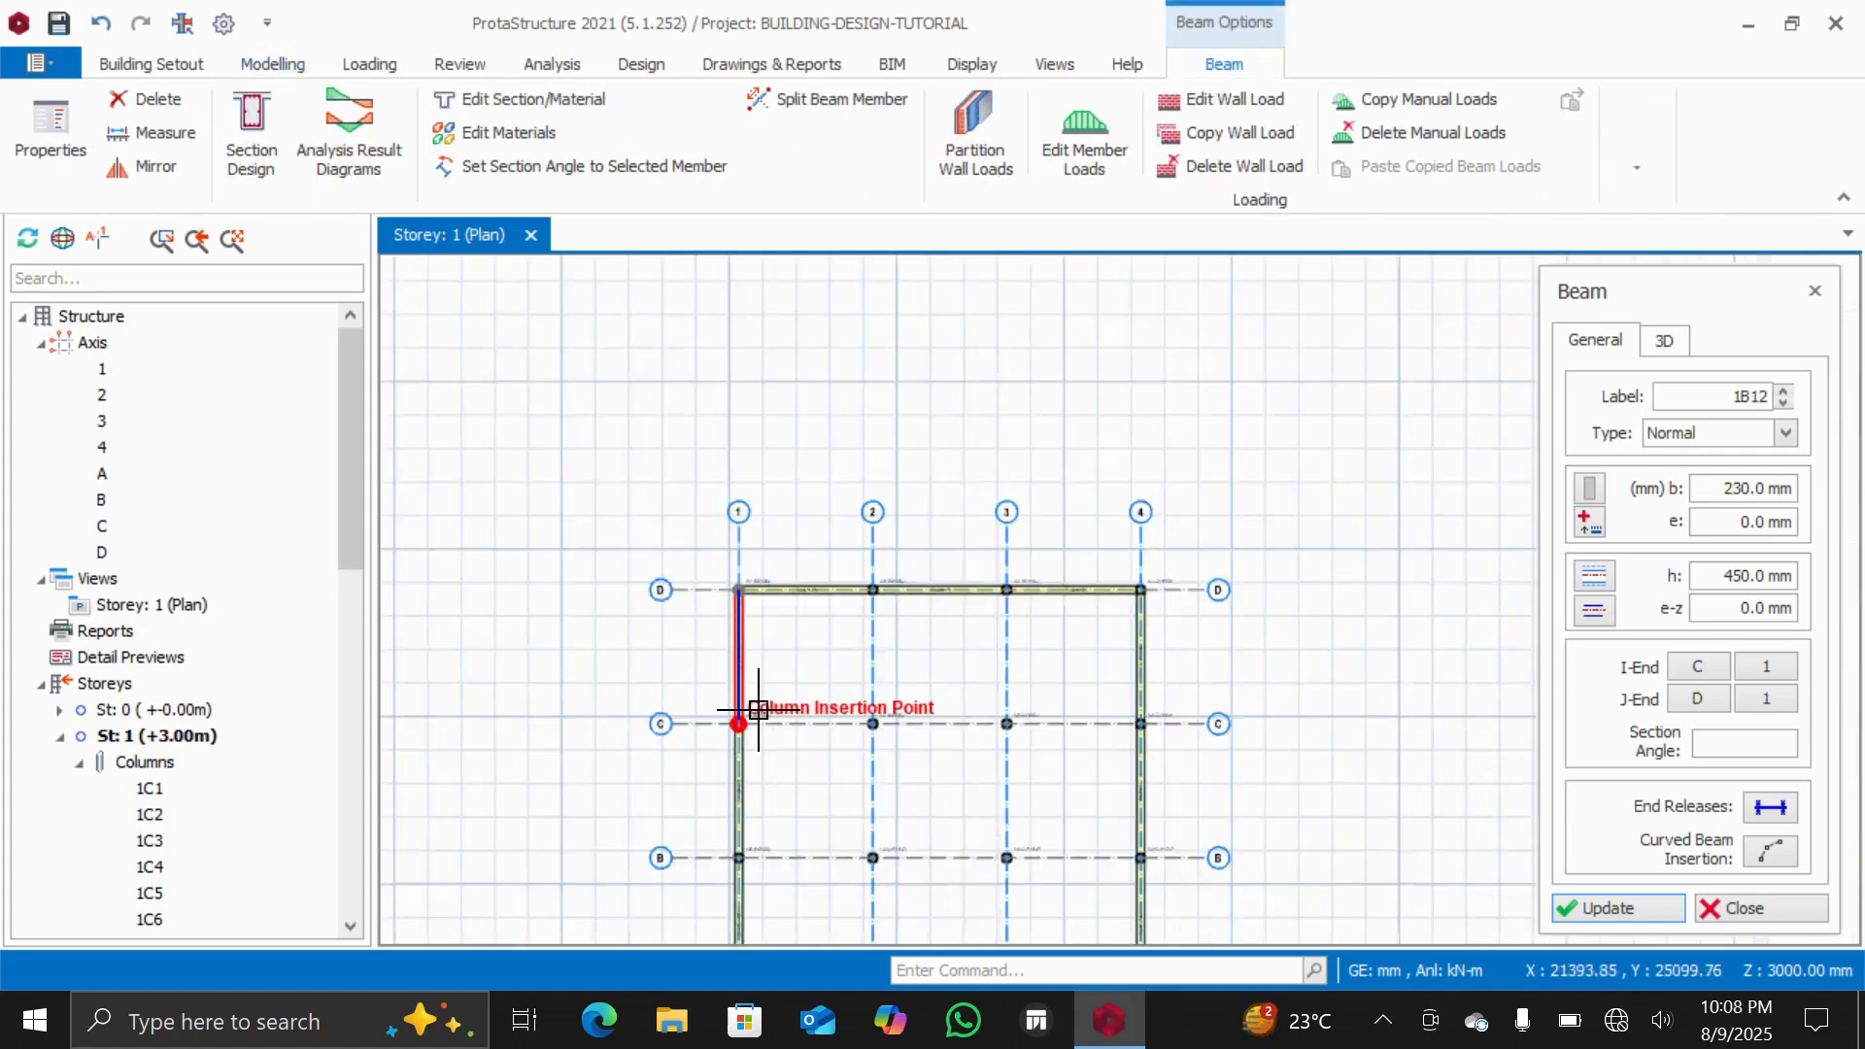
left_click(1050, 720)
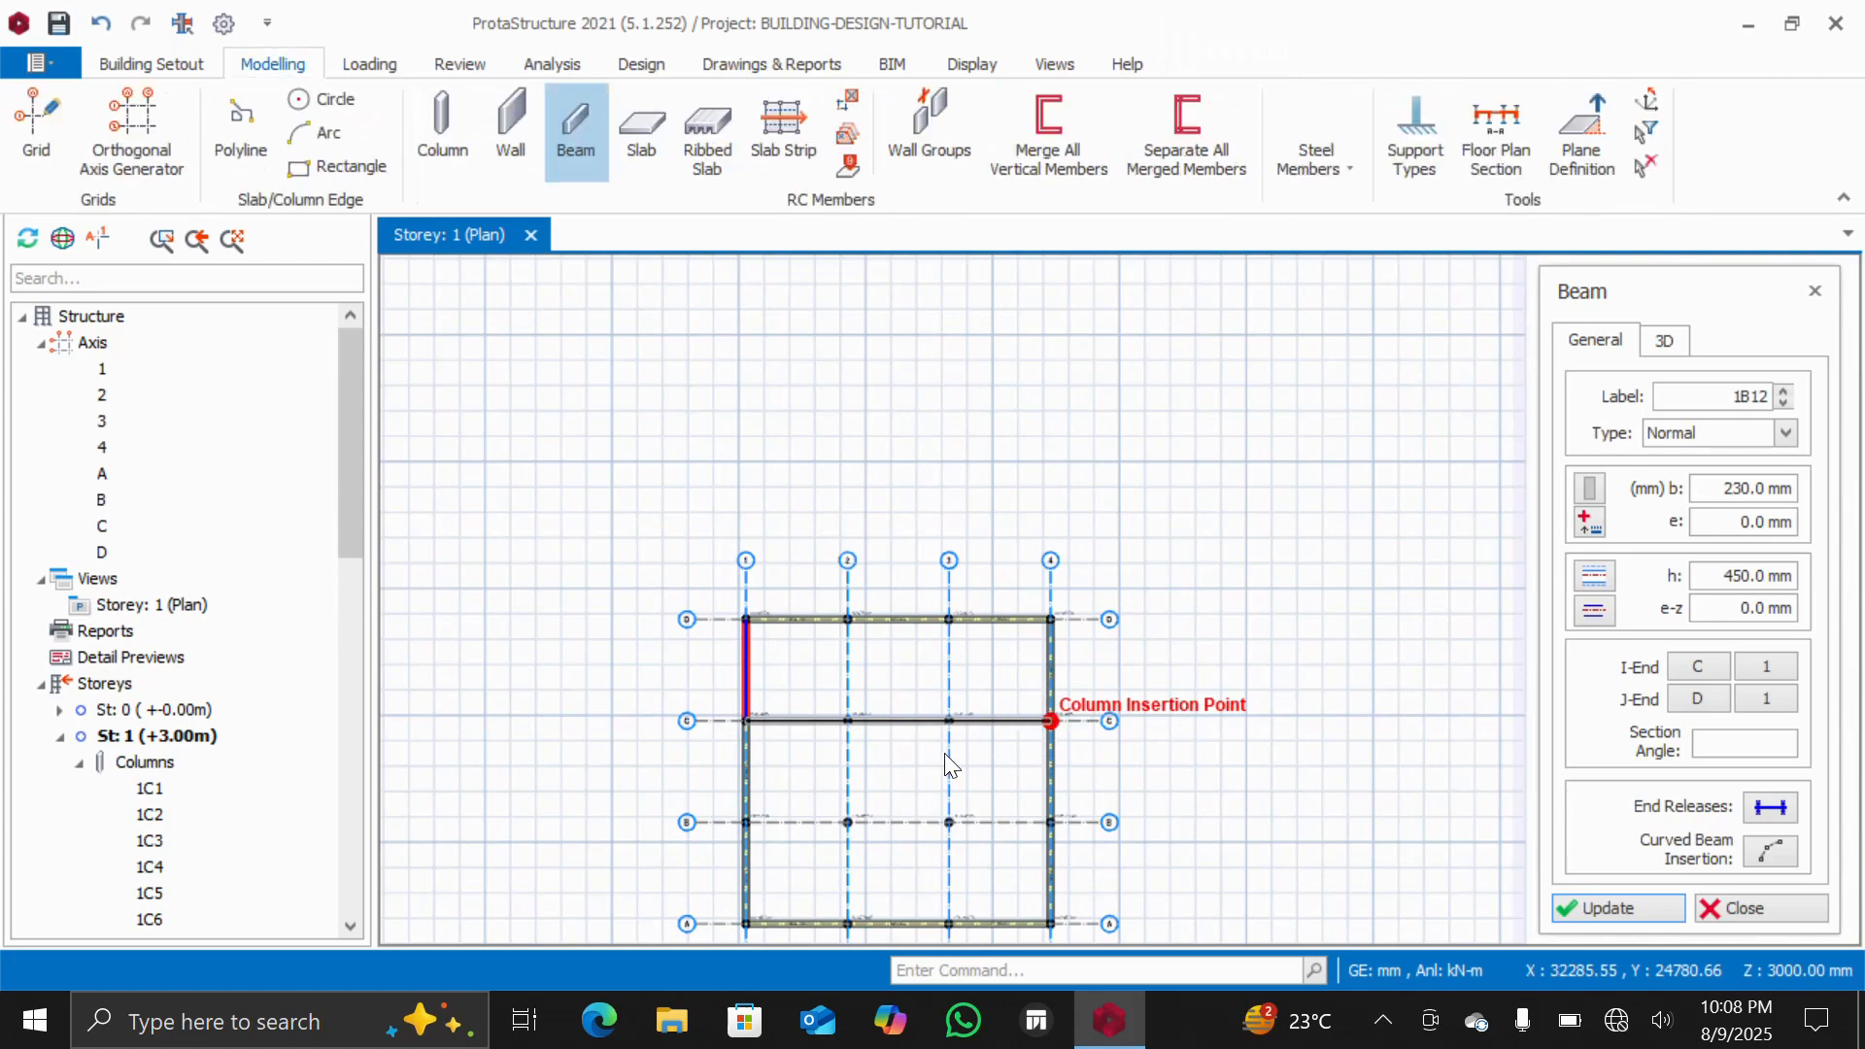
left_click(742, 824)
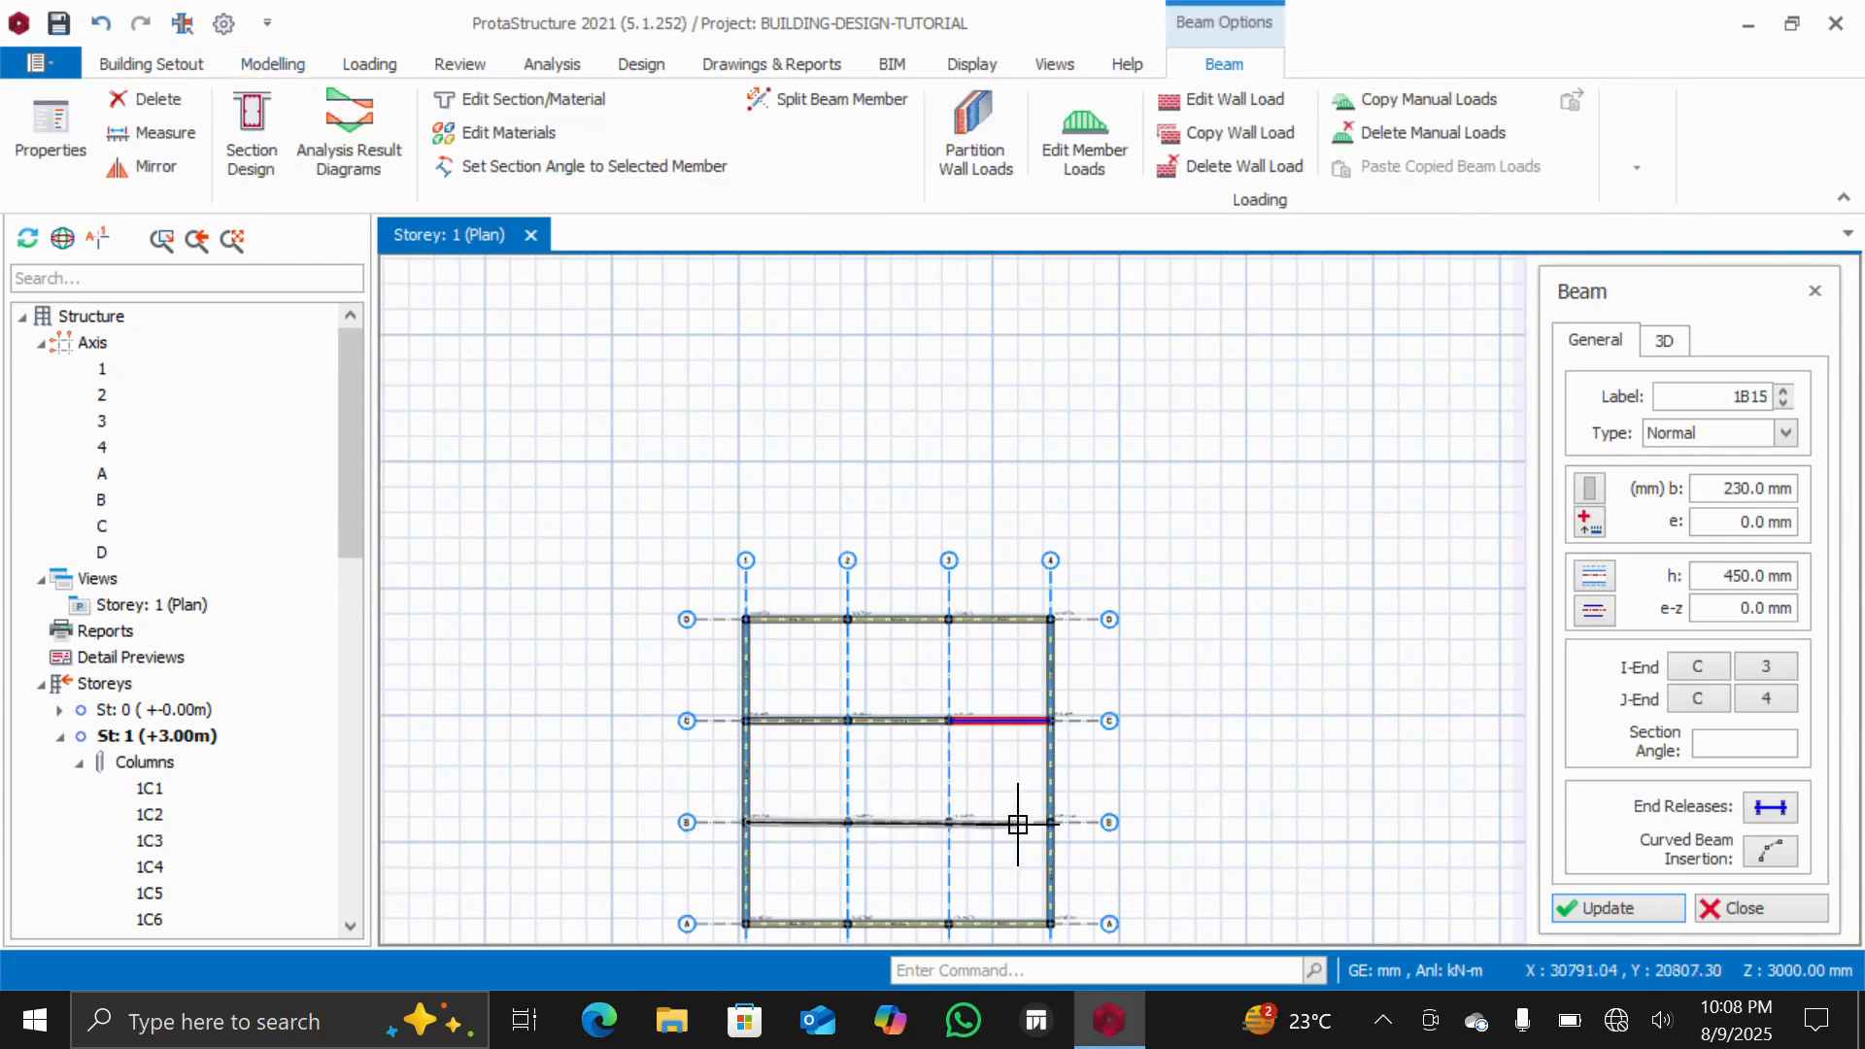
left_click(1049, 821)
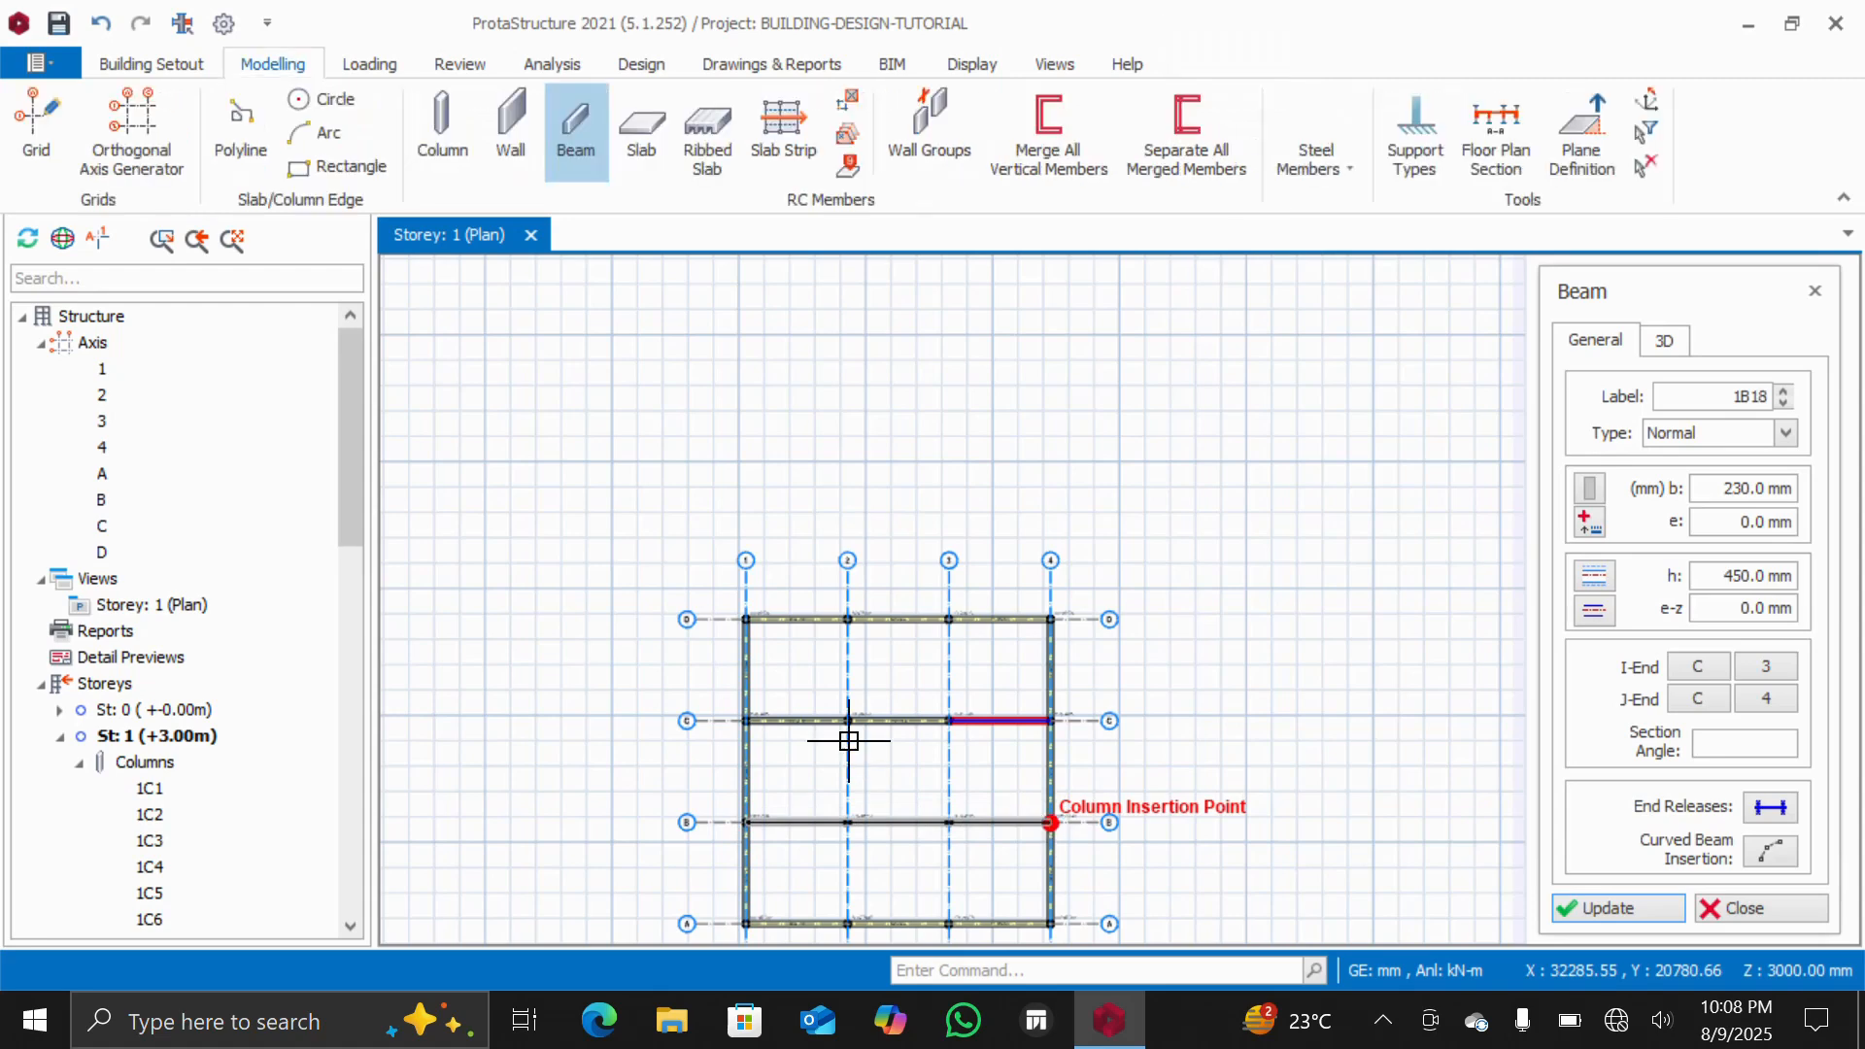
Draw interior beams along axes 2 and 3, each spanning from axis D down to axis A
left_click(847, 620)
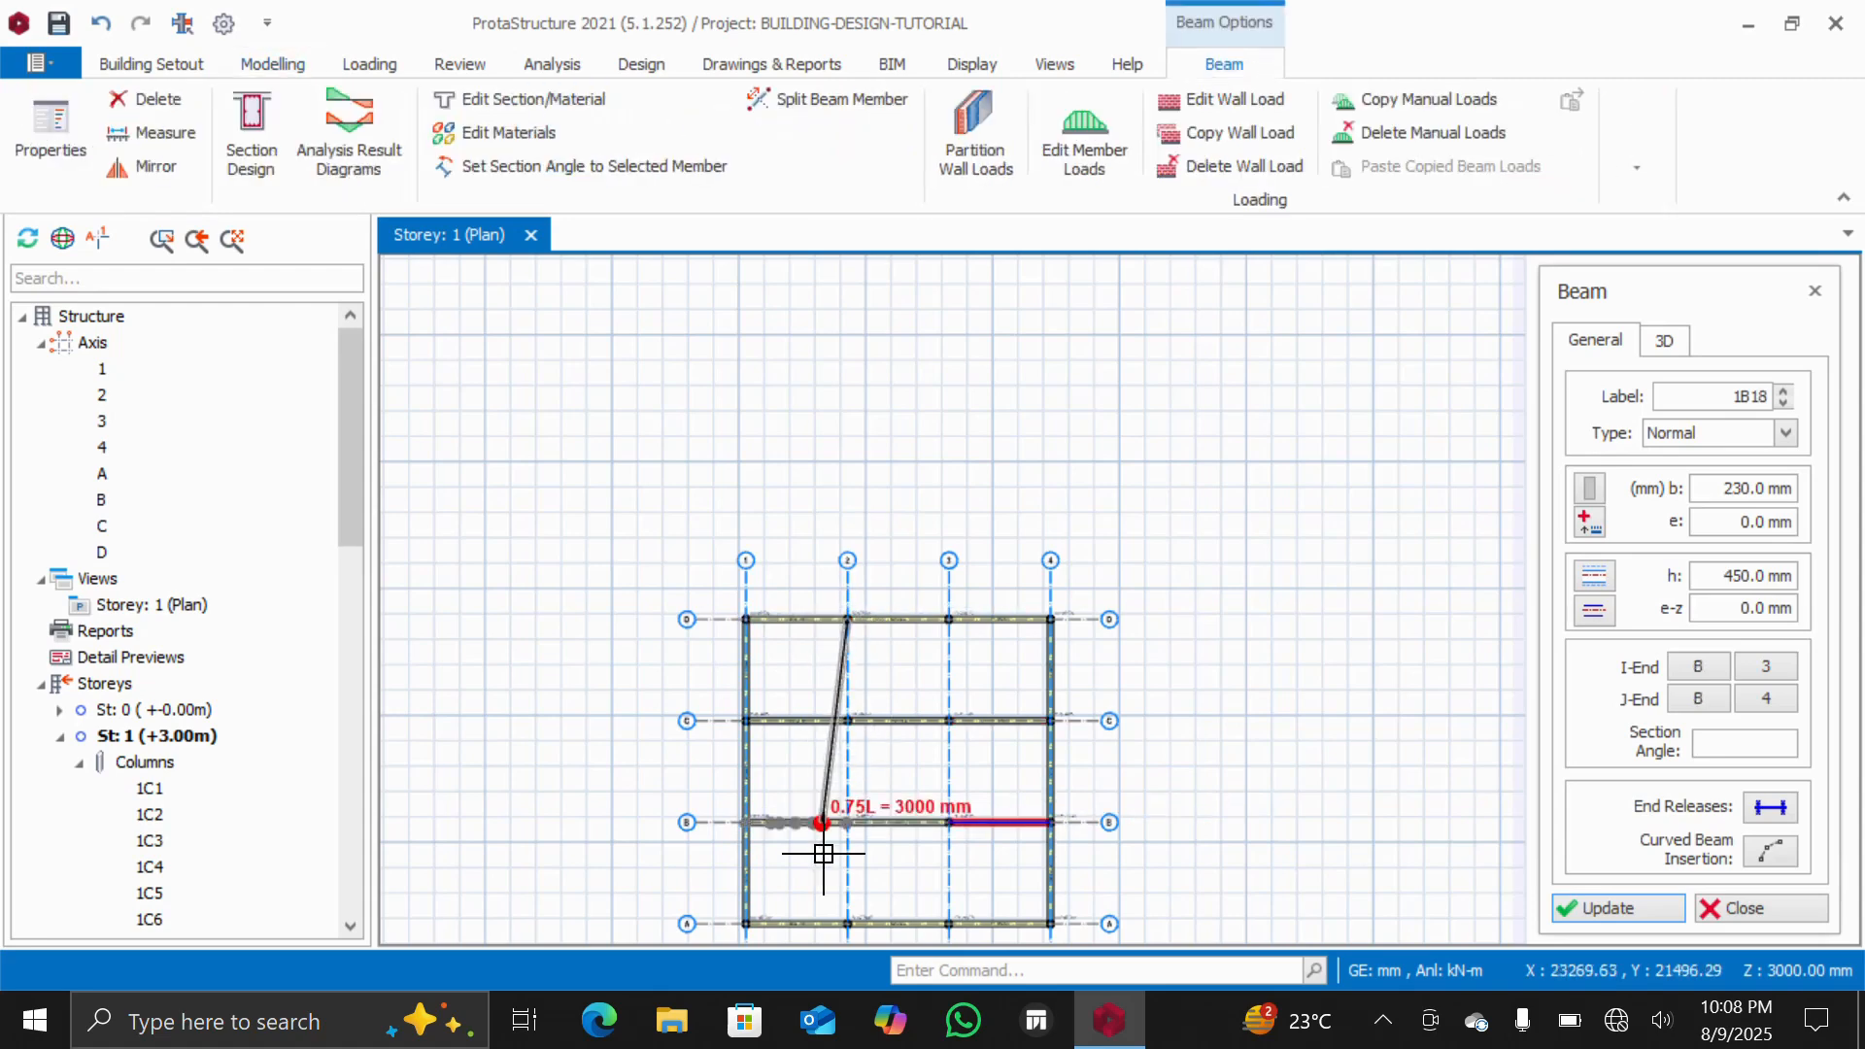
left_click(846, 922)
right_click(941, 615)
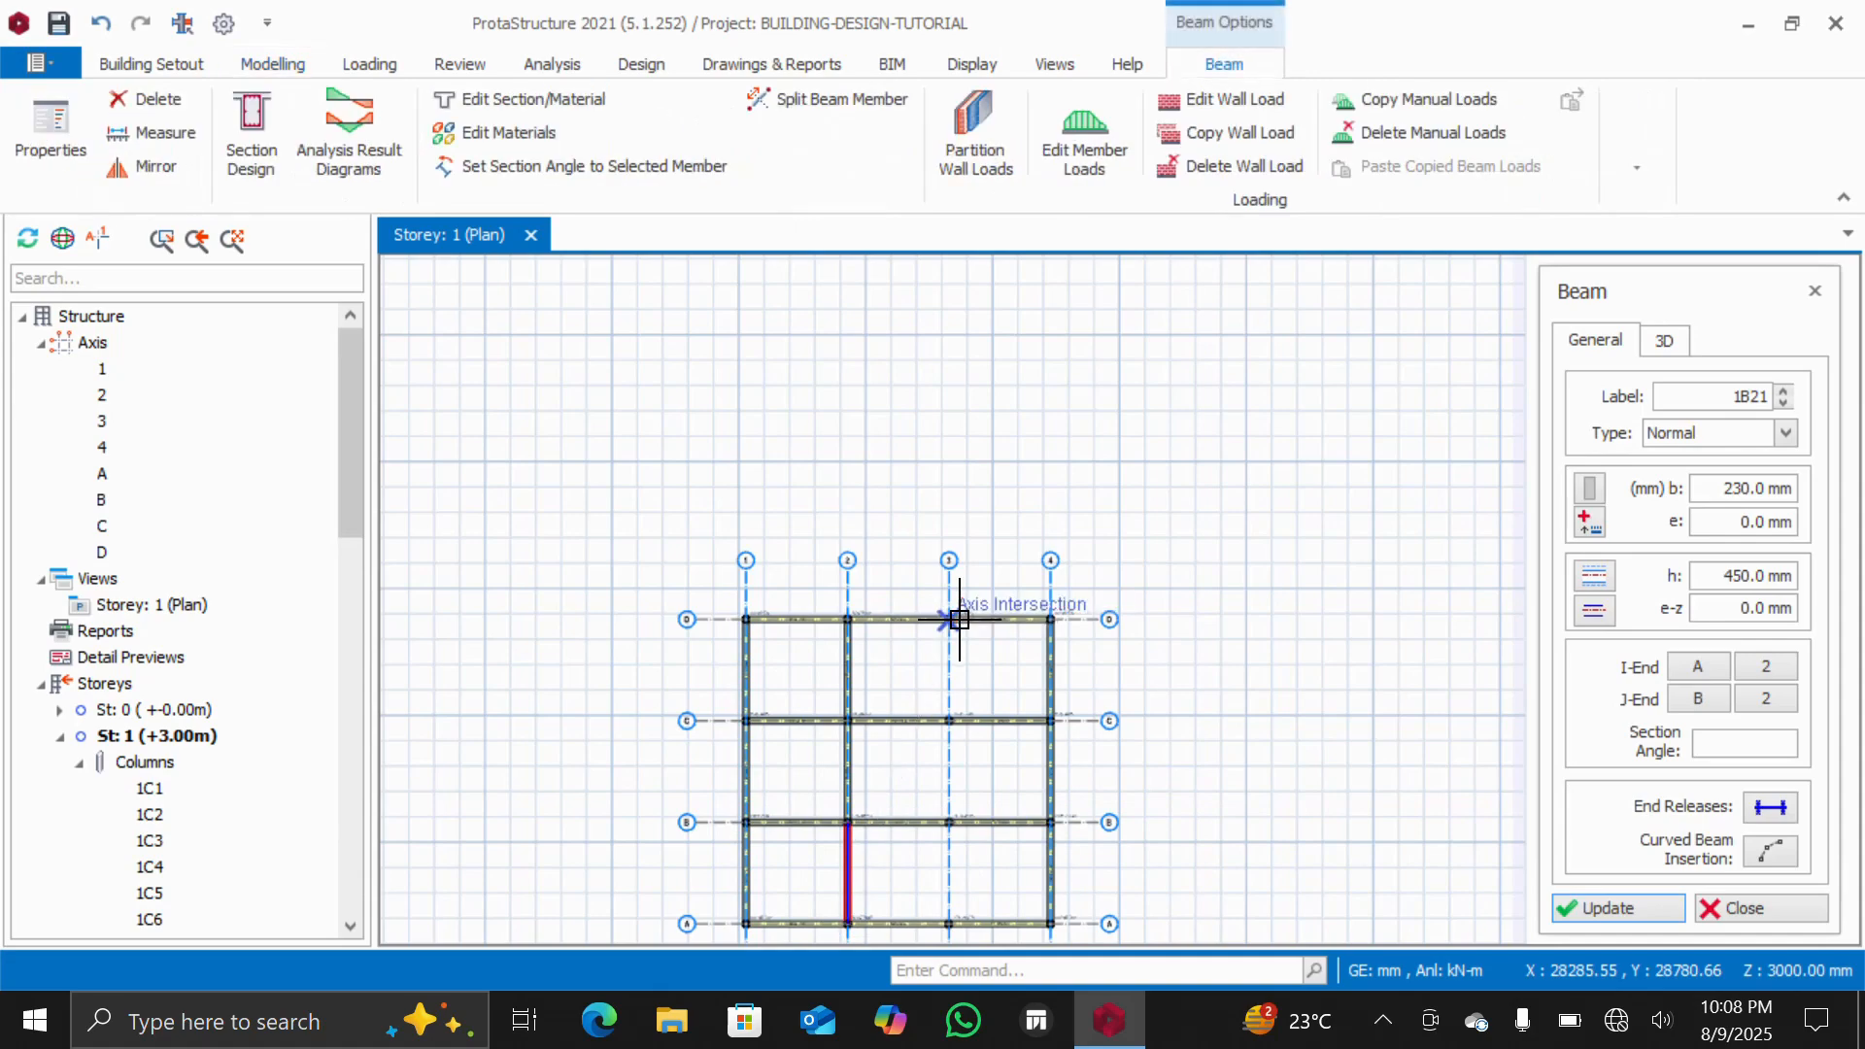
left_click(942, 618)
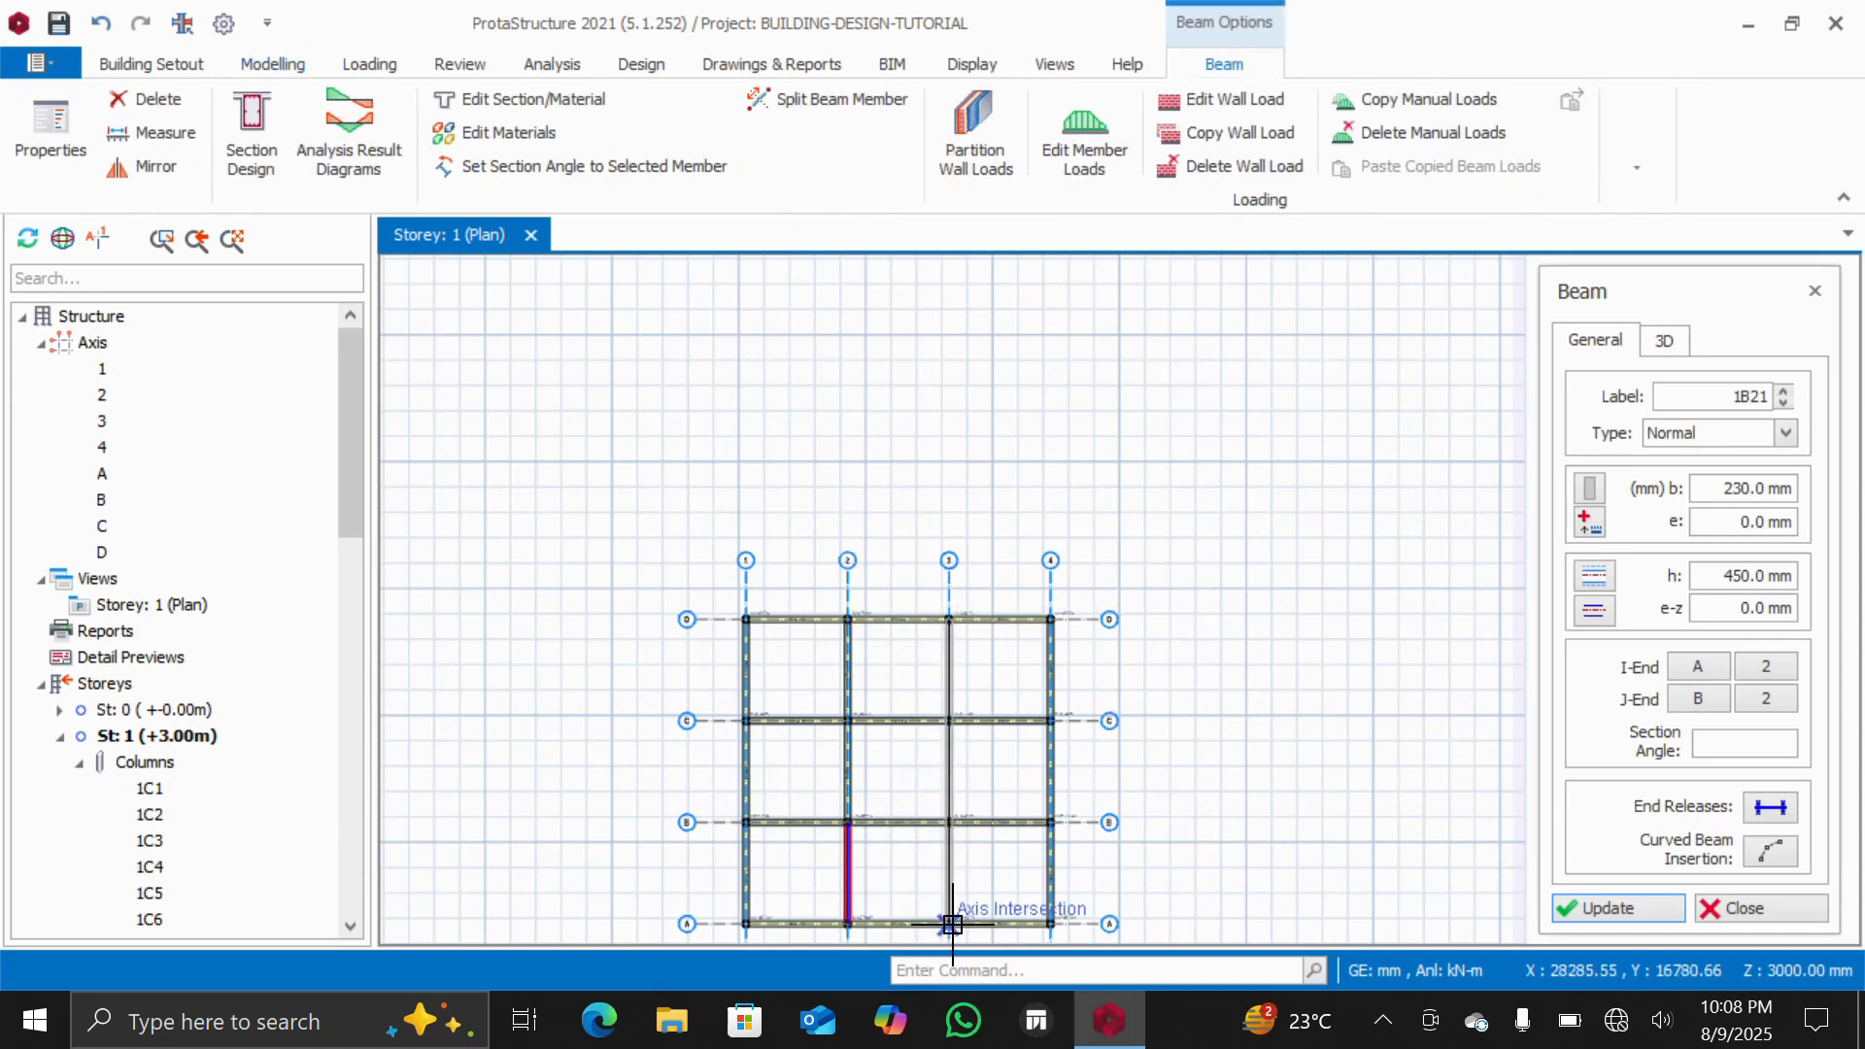
left_click(946, 921)
Open a 3D physical model view of storey 1 and inspect the column and beam frame
scroll(894, 812, "down", 2)
scroll(895, 907, "up", 3)
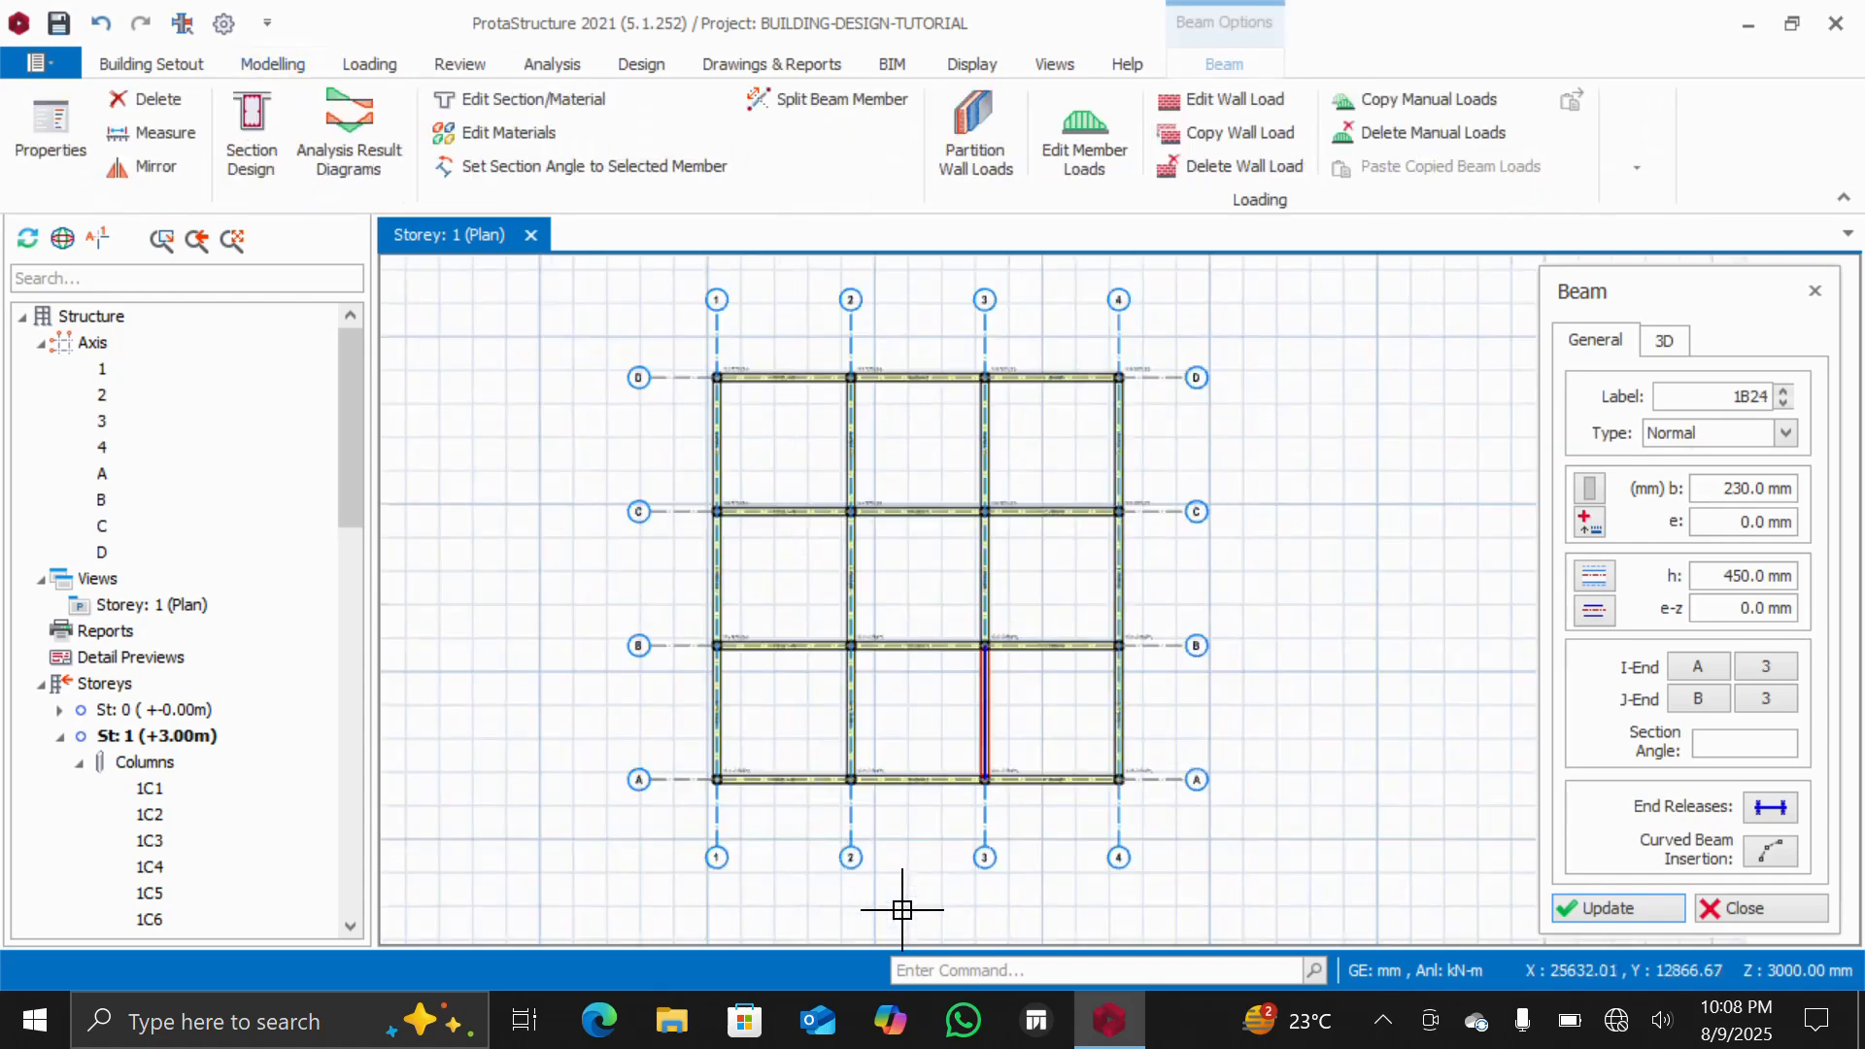
scroll(836, 607, "up", 2)
scroll(741, 404, "down", 1)
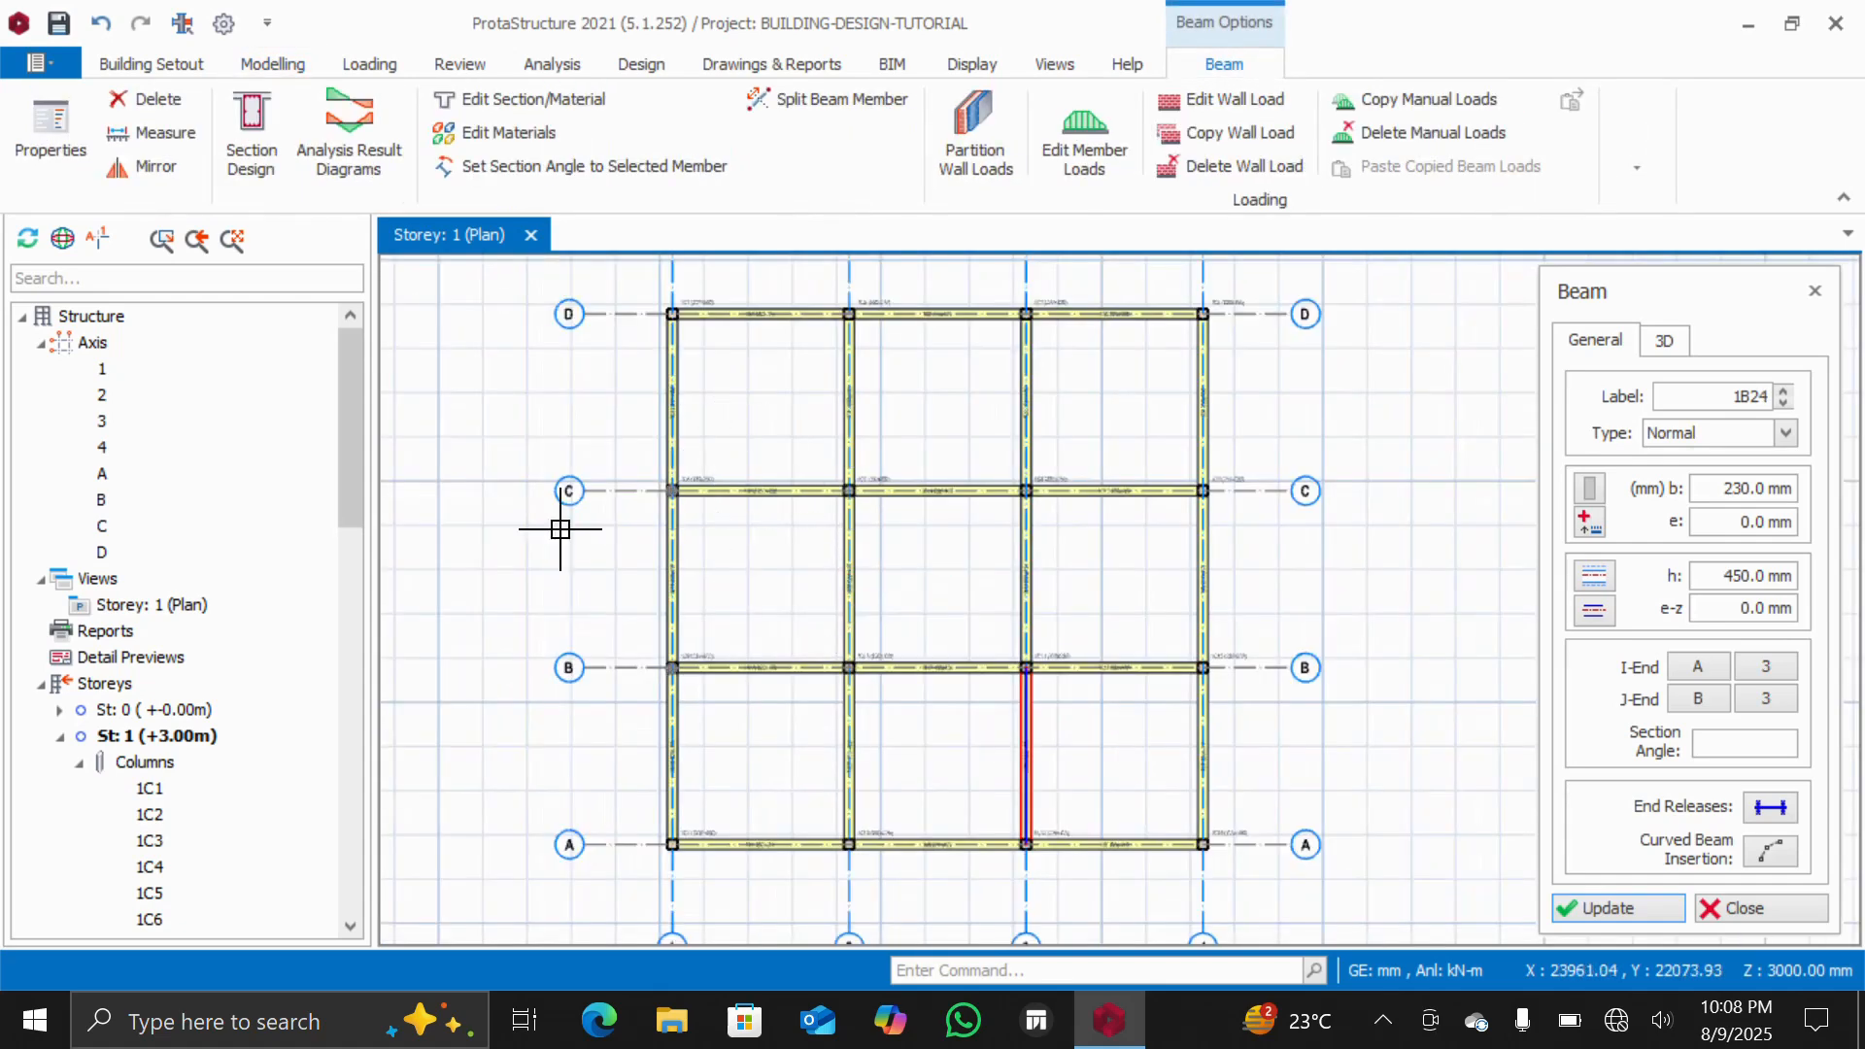
scroll(581, 619, "down", 1)
scroll(583, 521, "up", 1)
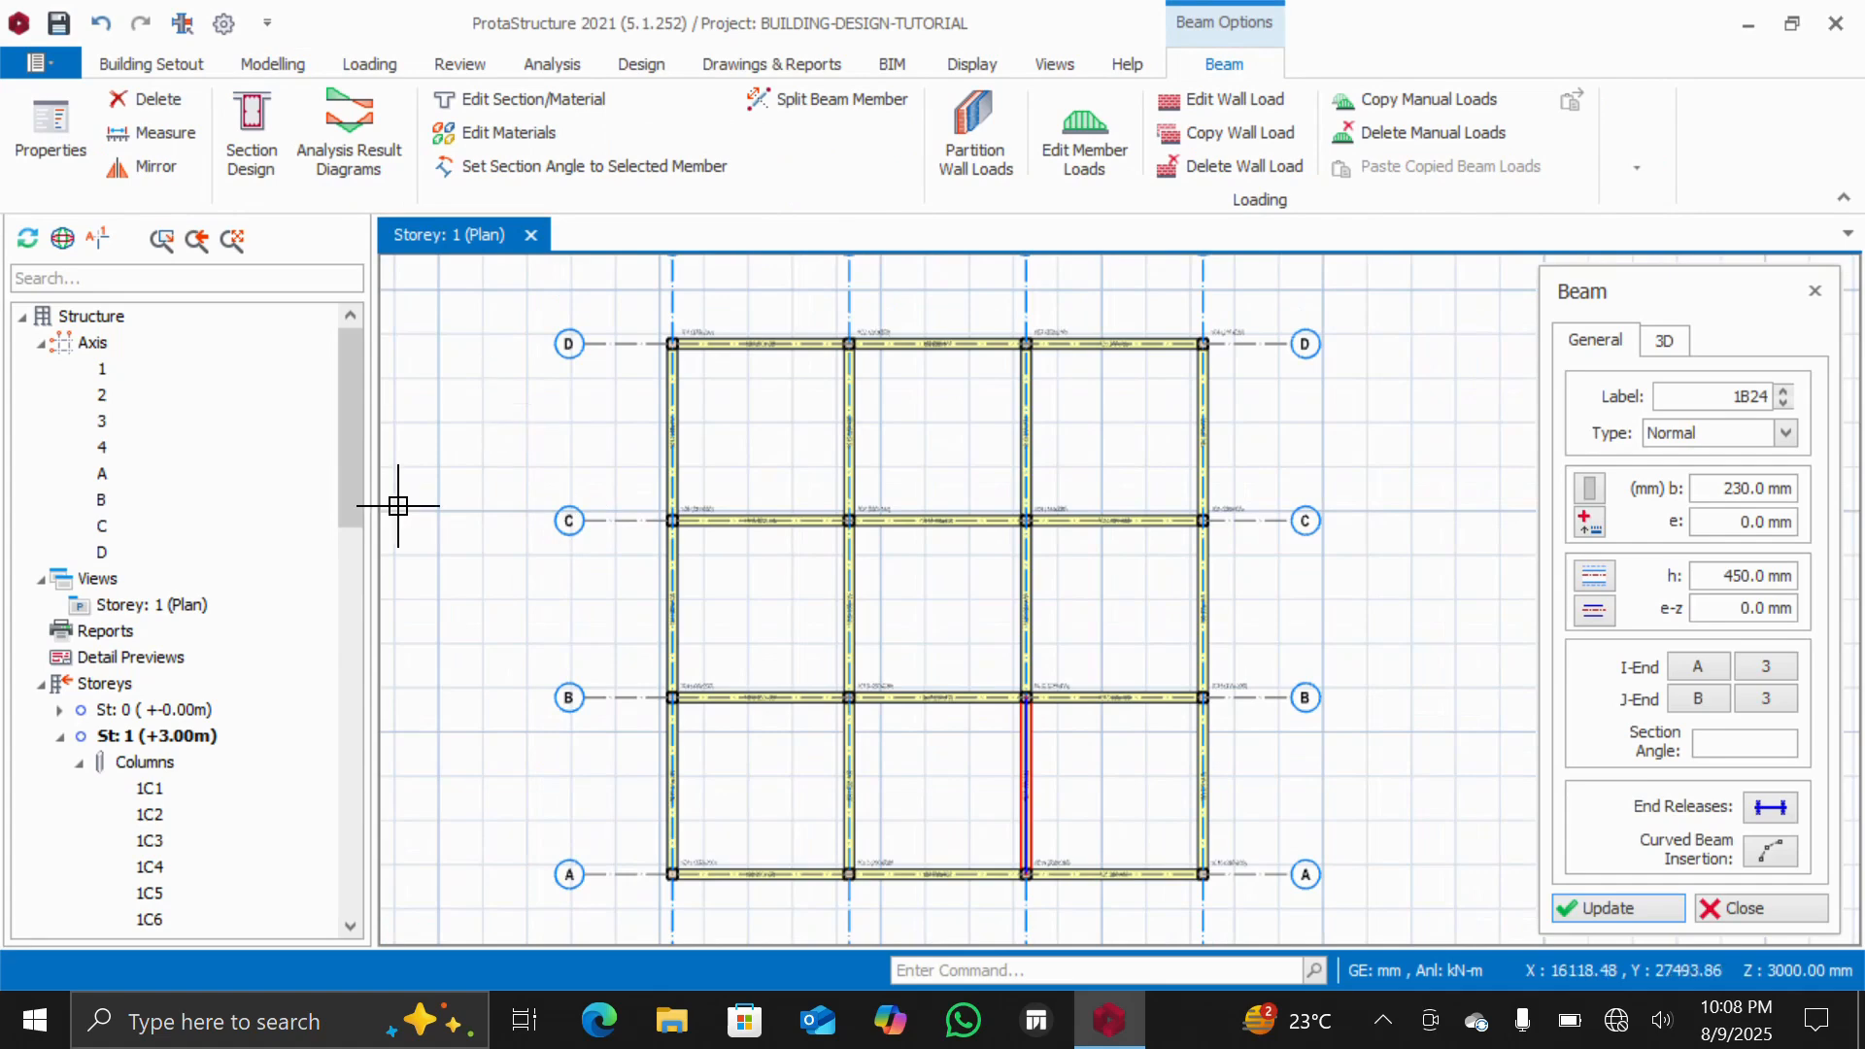
right_click(103, 578)
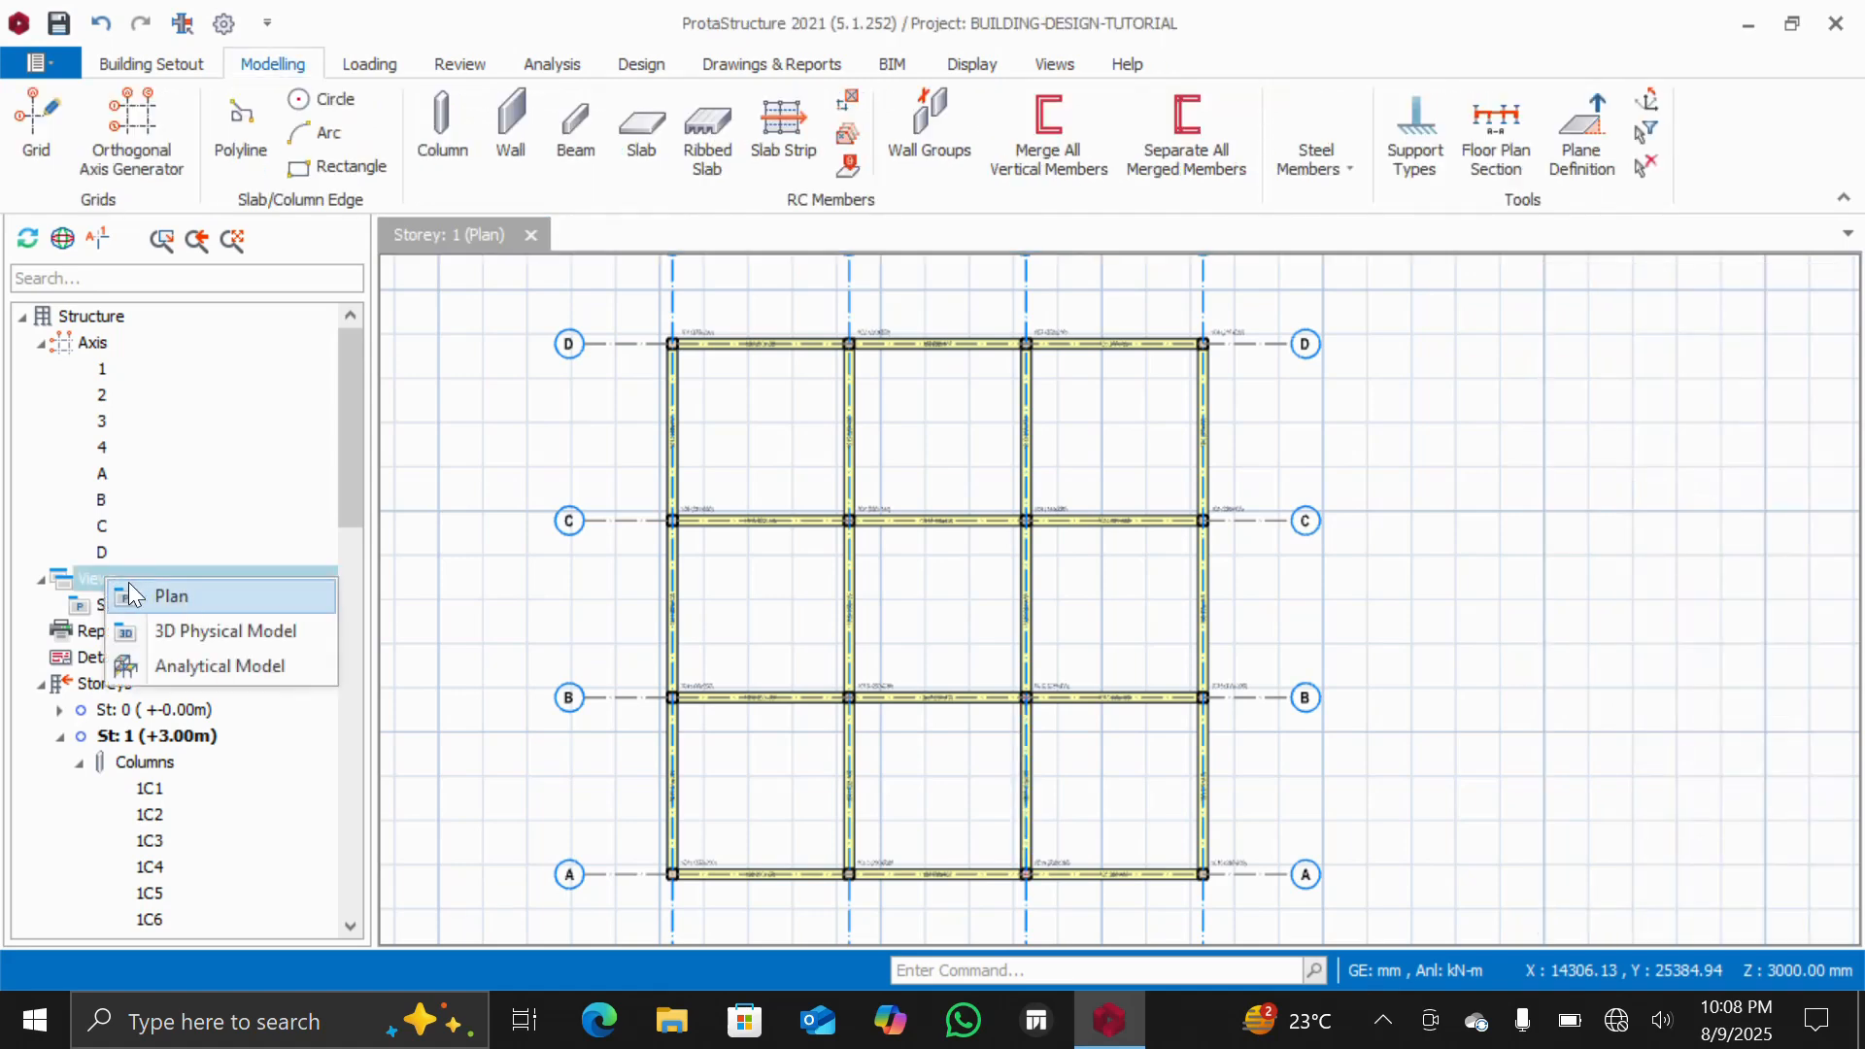
left_click(192, 632)
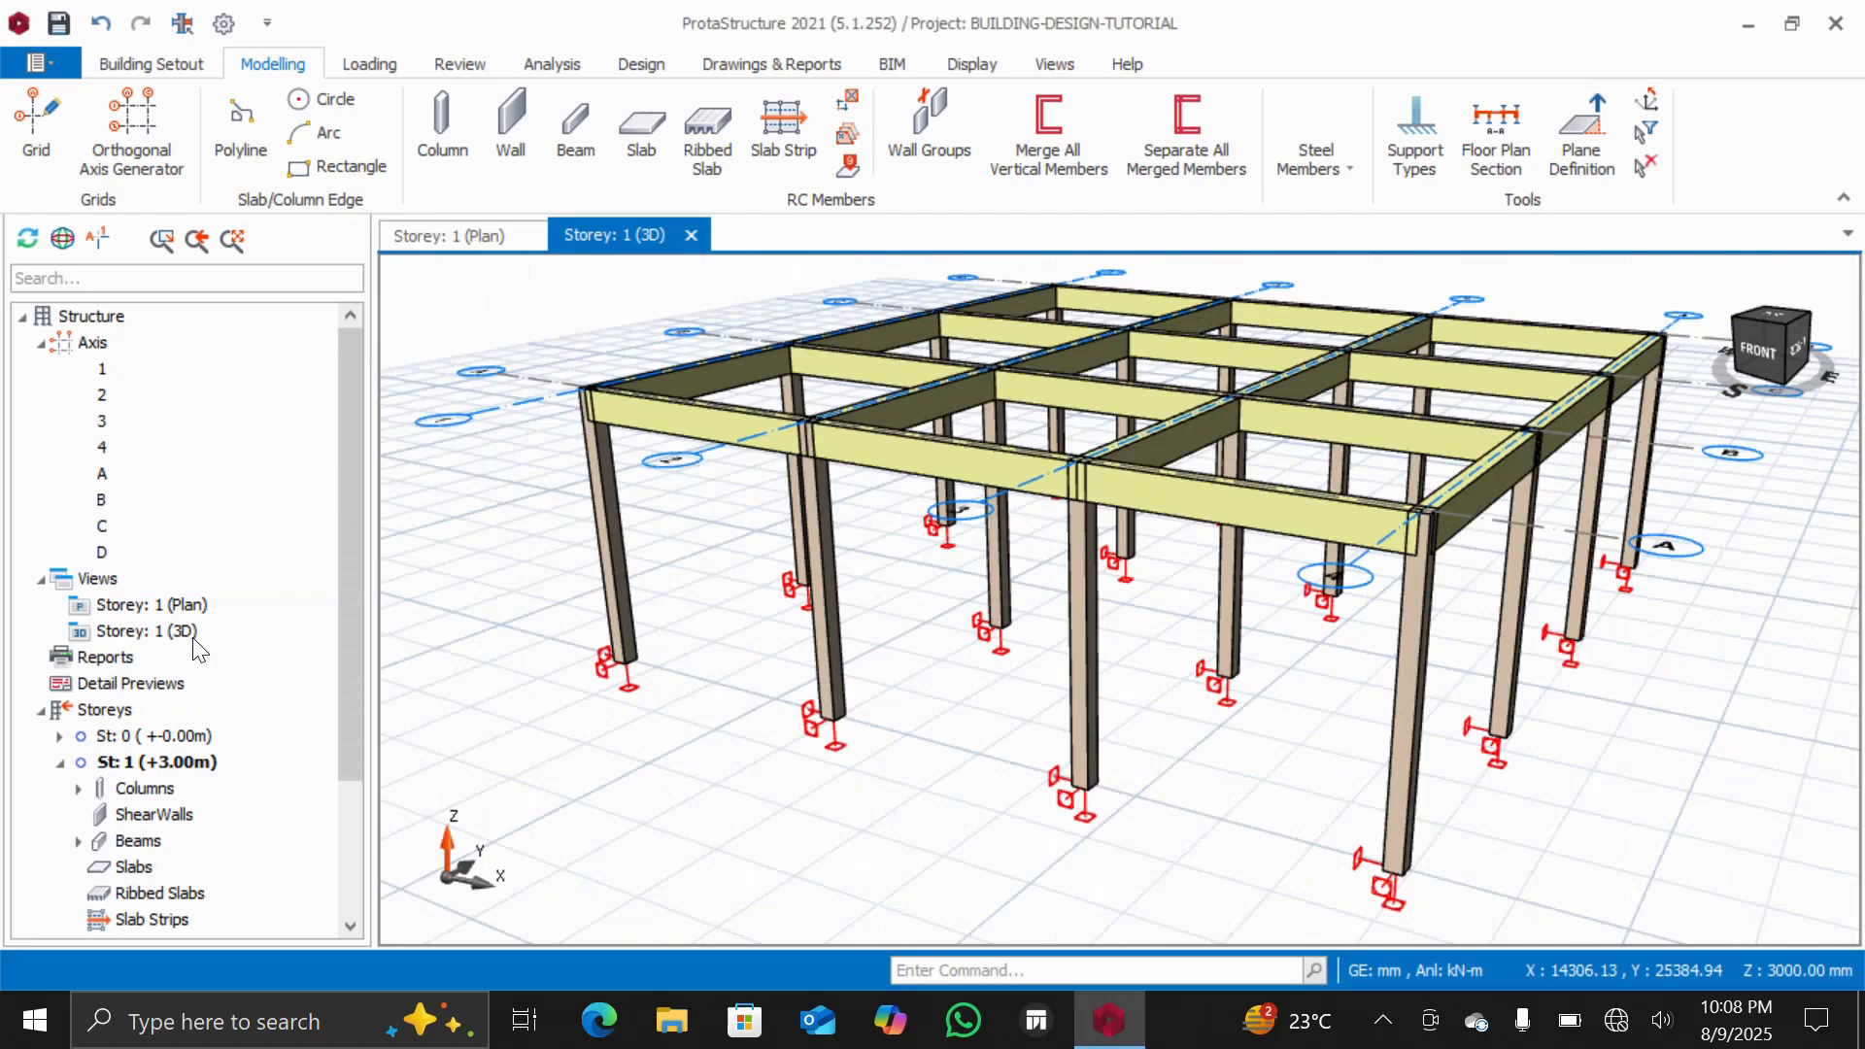
scroll(1087, 583, "down", 3)
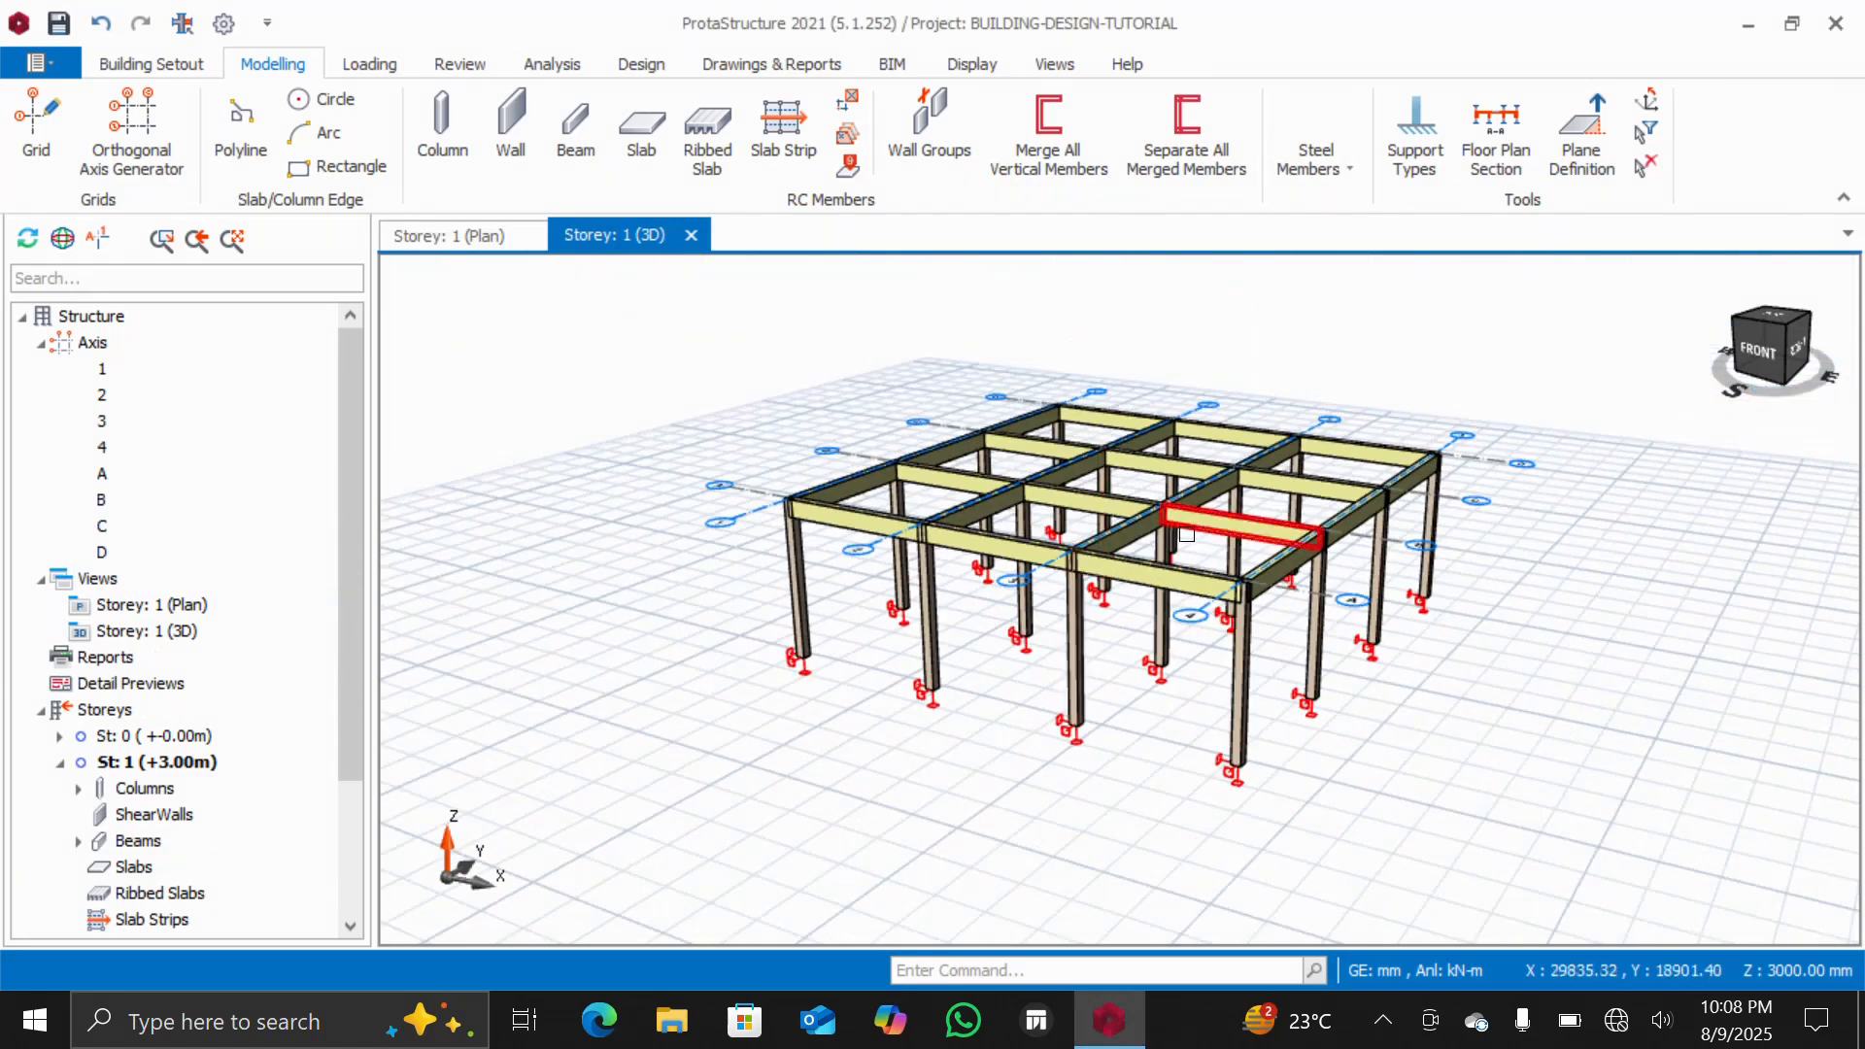
scroll(1186, 538, "up", 2)
mouse_move(1780, 336)
left_mouse_down()
mouse_move(1771, 379)
mouse_move(1792, 346)
mouse_move(1779, 370)
mouse_move(1763, 344)
mouse_move(1759, 363)
mouse_move(1781, 359)
mouse_move(1735, 376)
left_mouse_up()
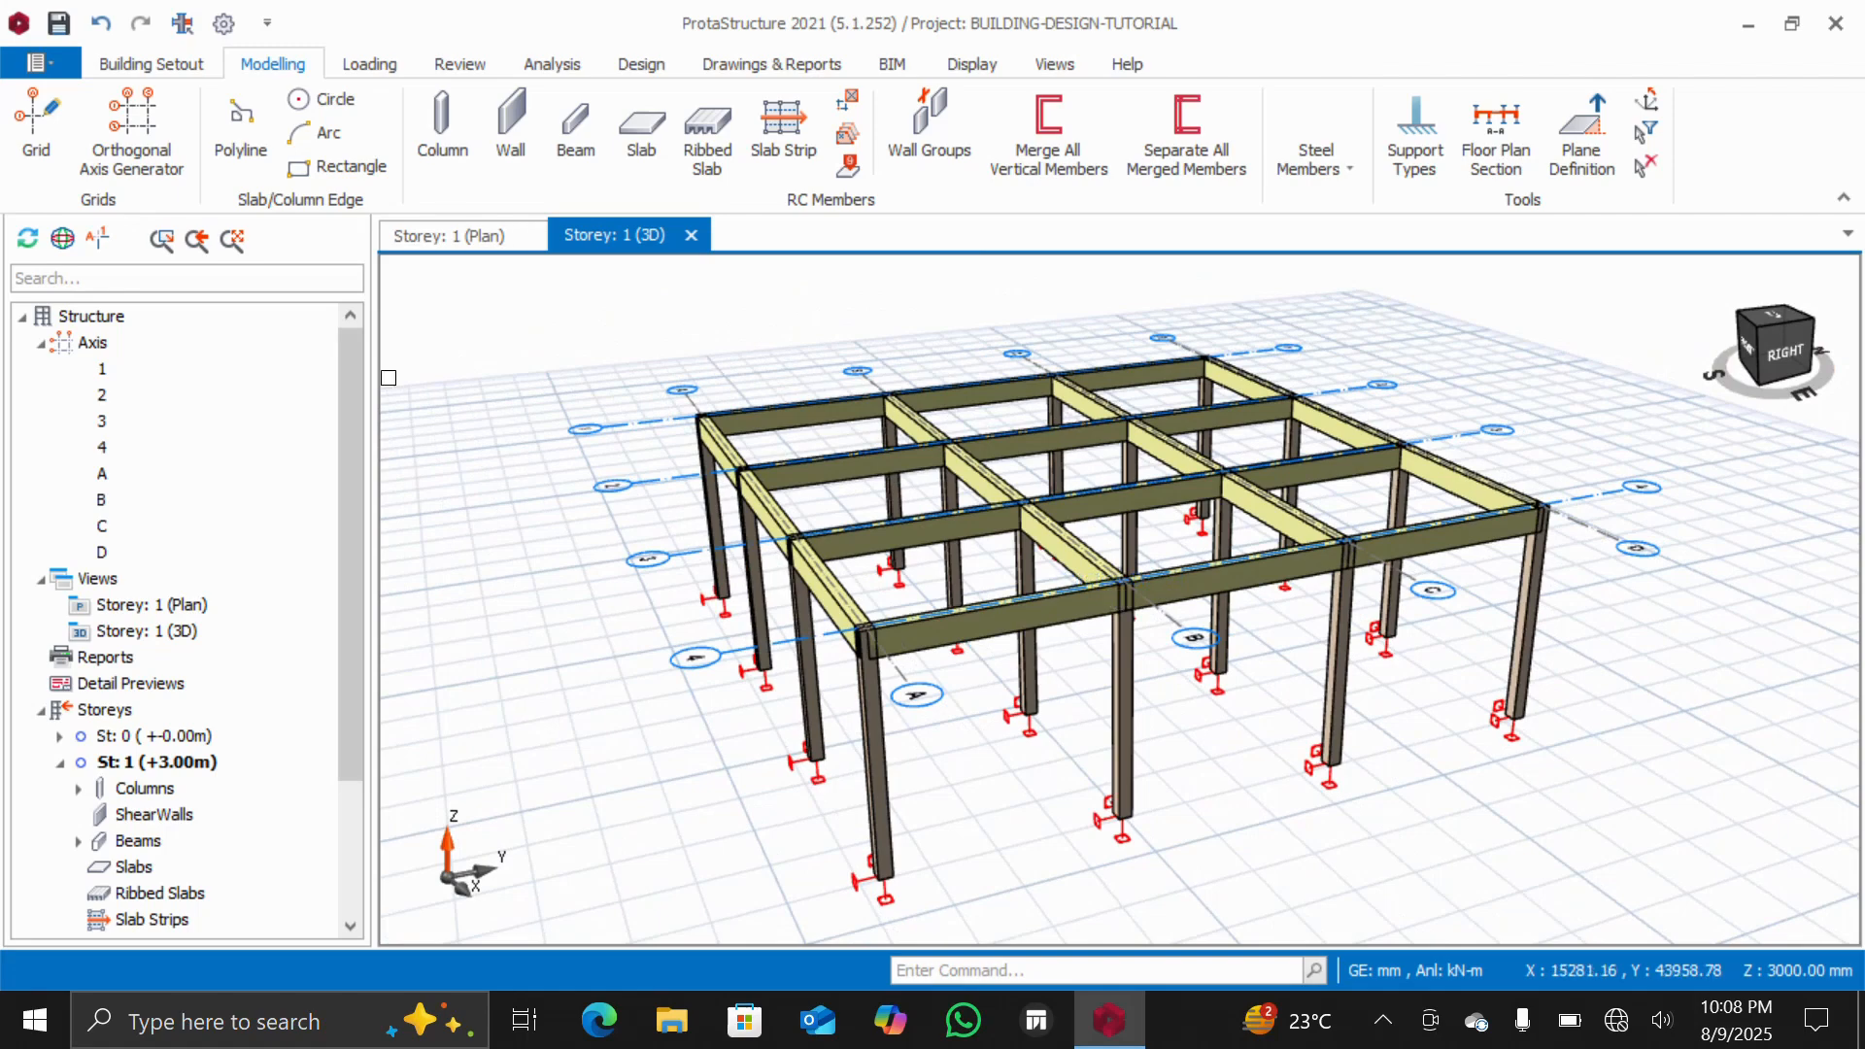
Return to the storey 1 plan view of the grid
double_click(177, 603)
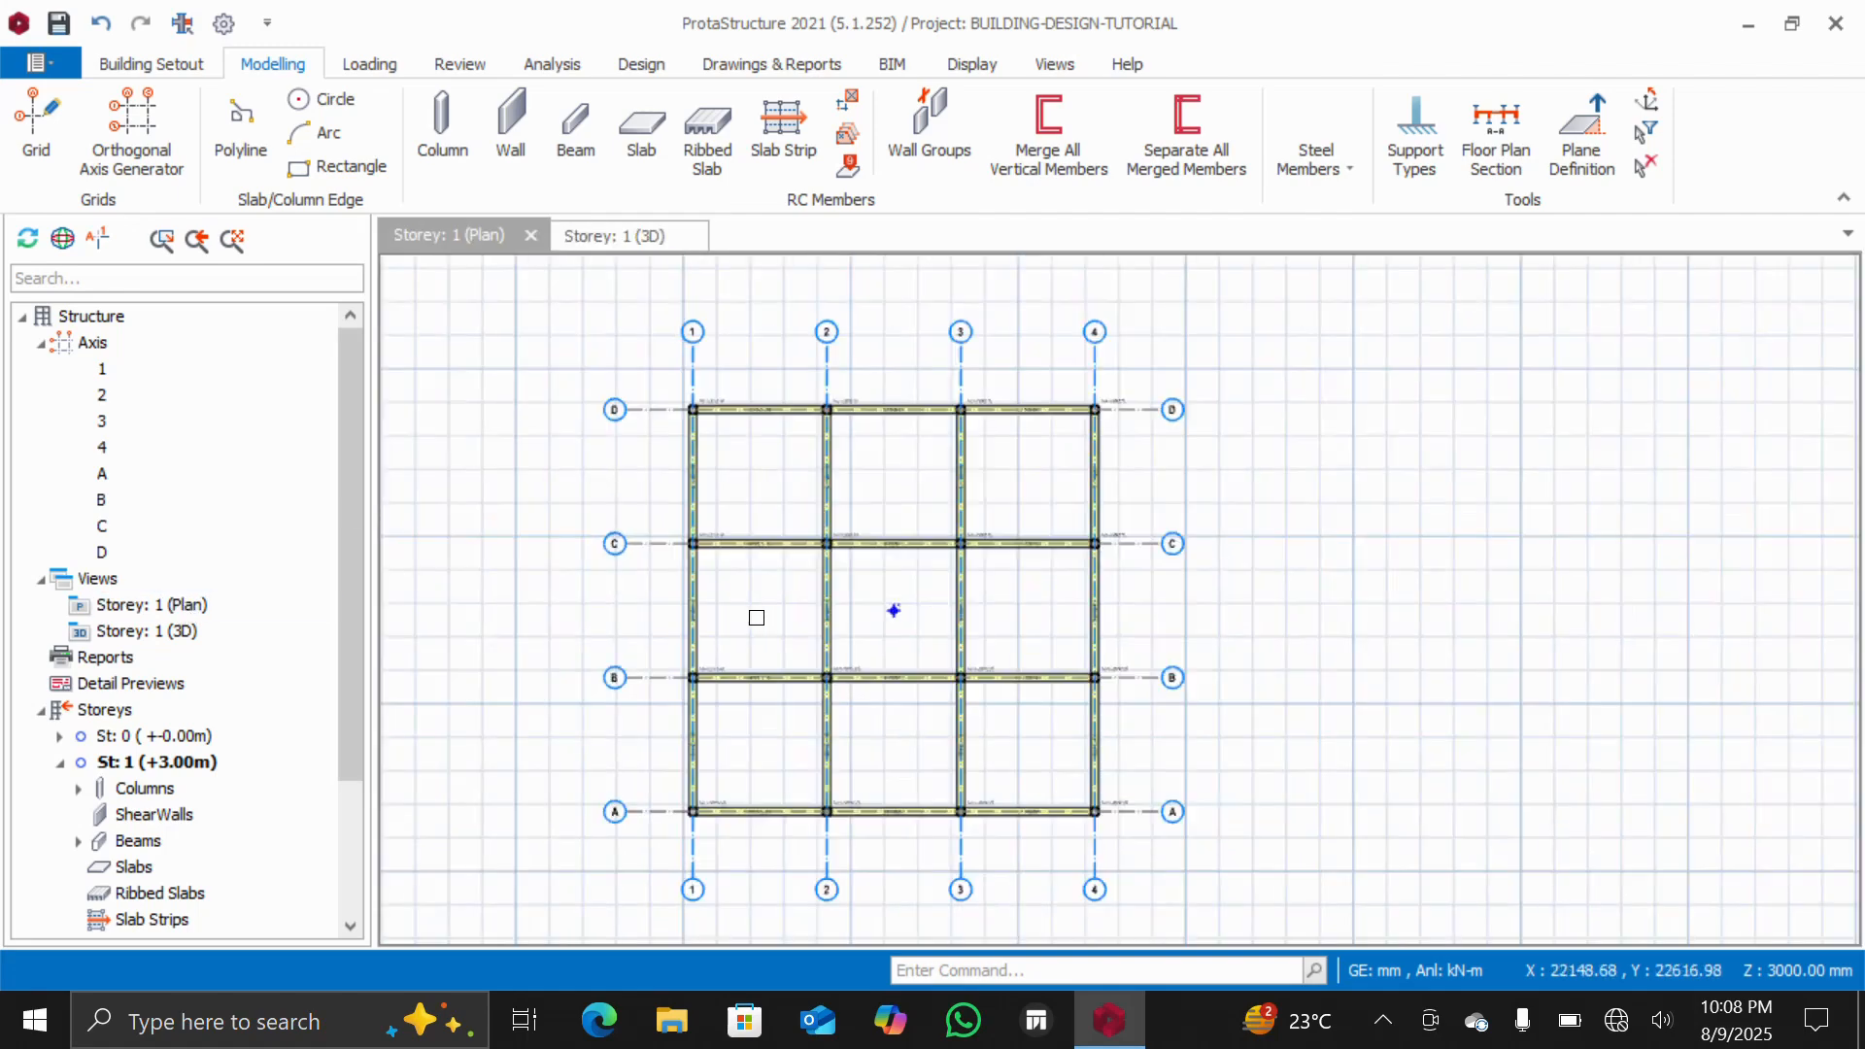
scroll(894, 610, "up", 1)
scroll(937, 597, "down", 1)
scroll(892, 612, "up", 1)
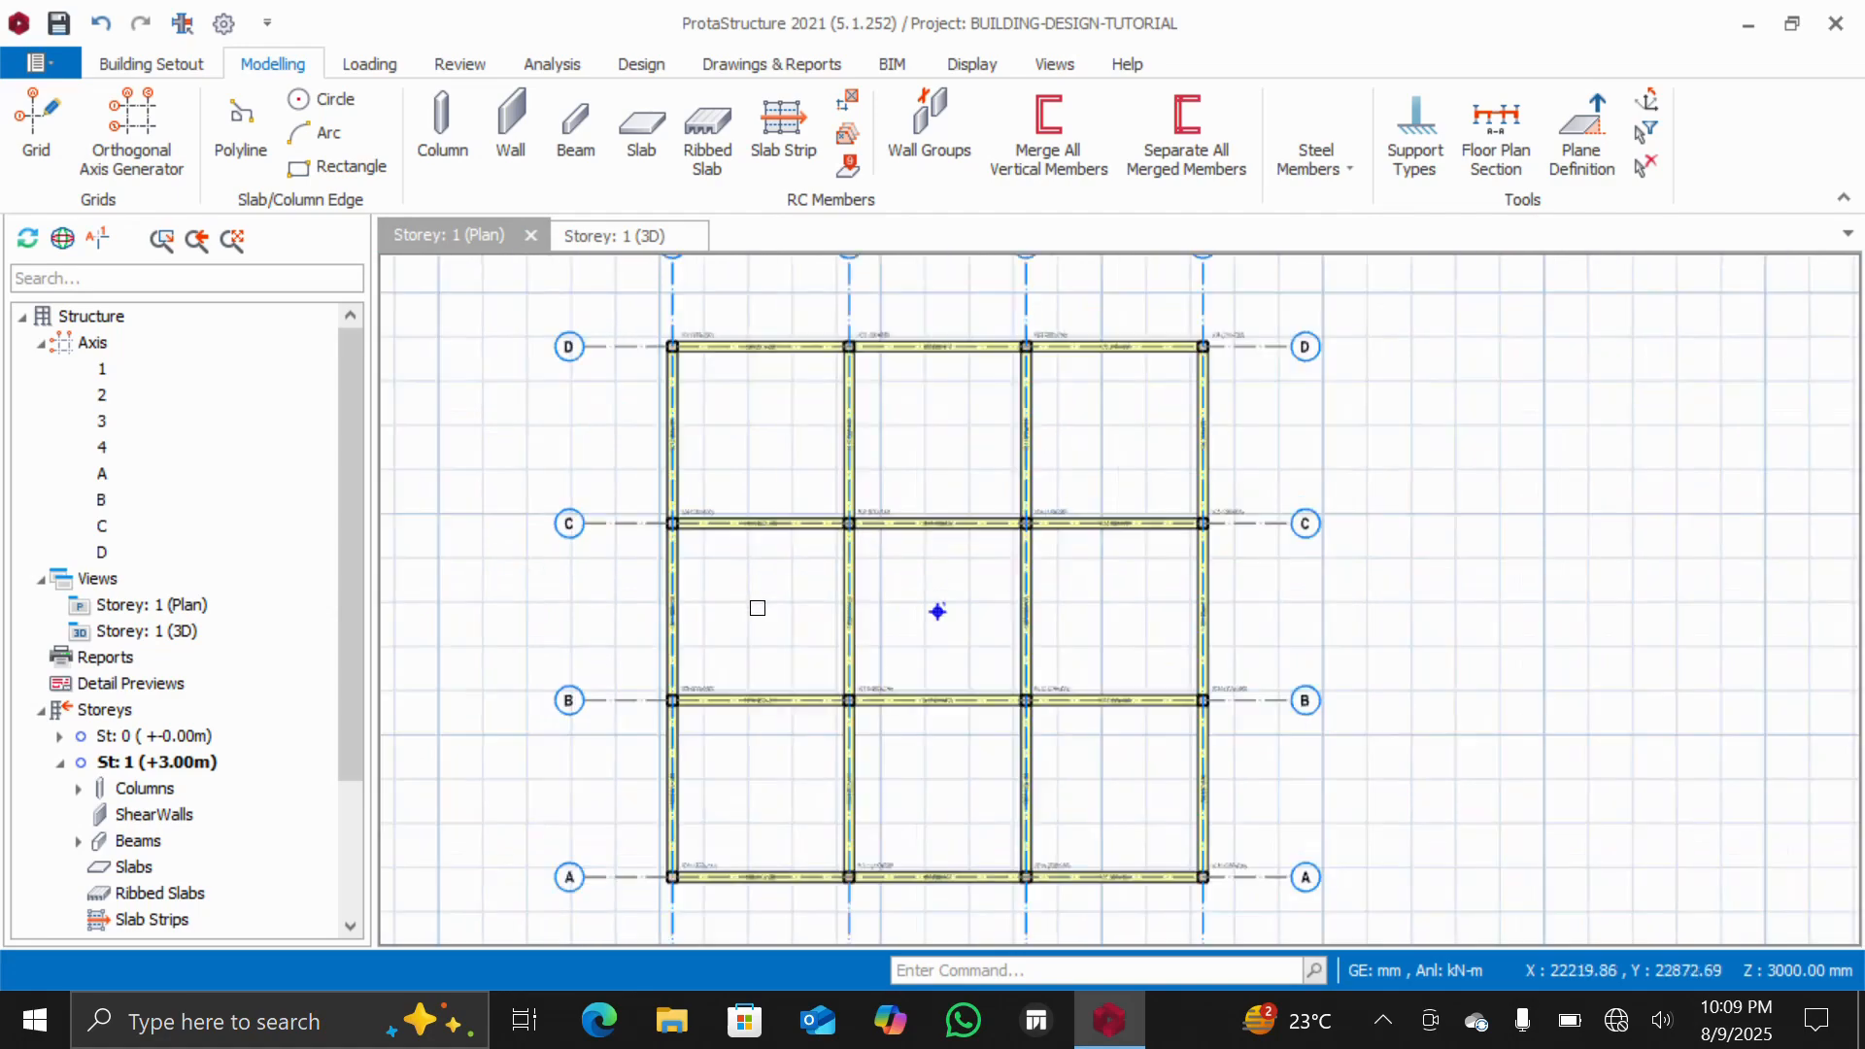
scroll(937, 611, "up", 1)
scroll(938, 611, "down", 1)
scroll(937, 611, "down", 1)
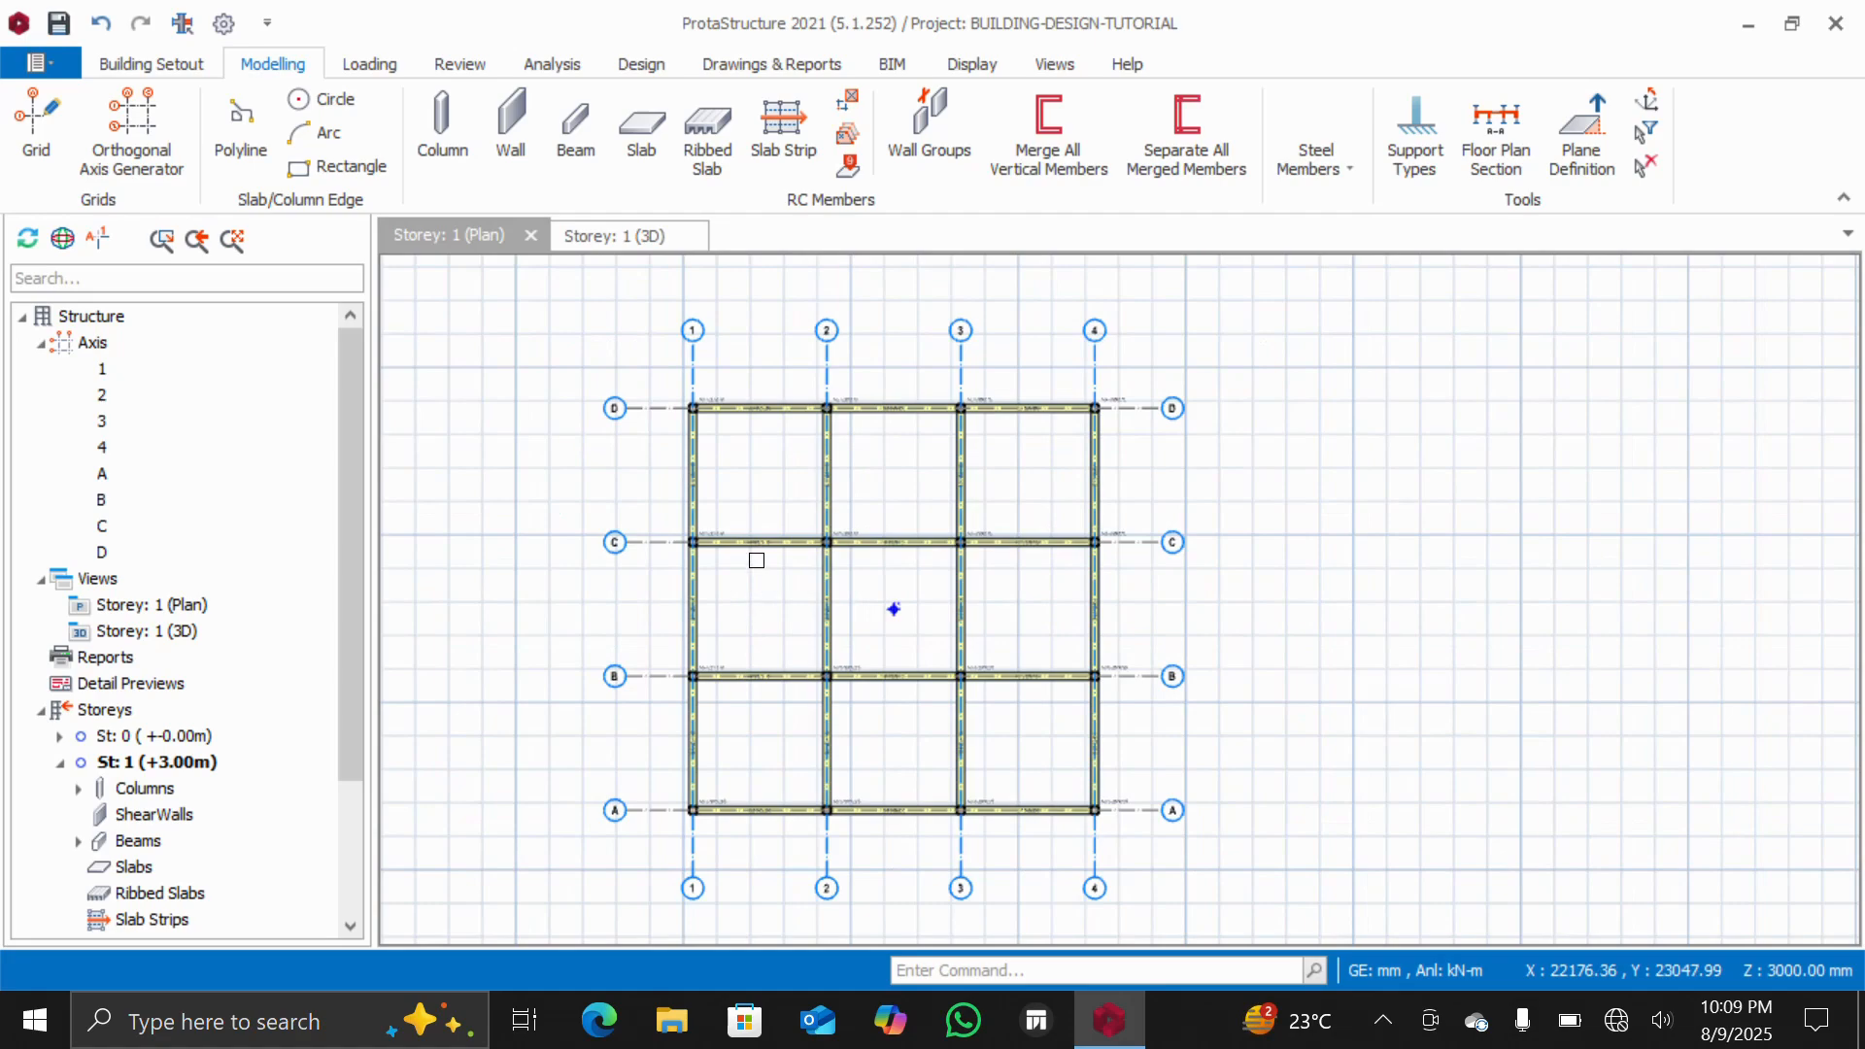
Start the Slab tool and set the slab thickness to 150 mm and concrete cover to 20.0 mm
left_click(643, 145)
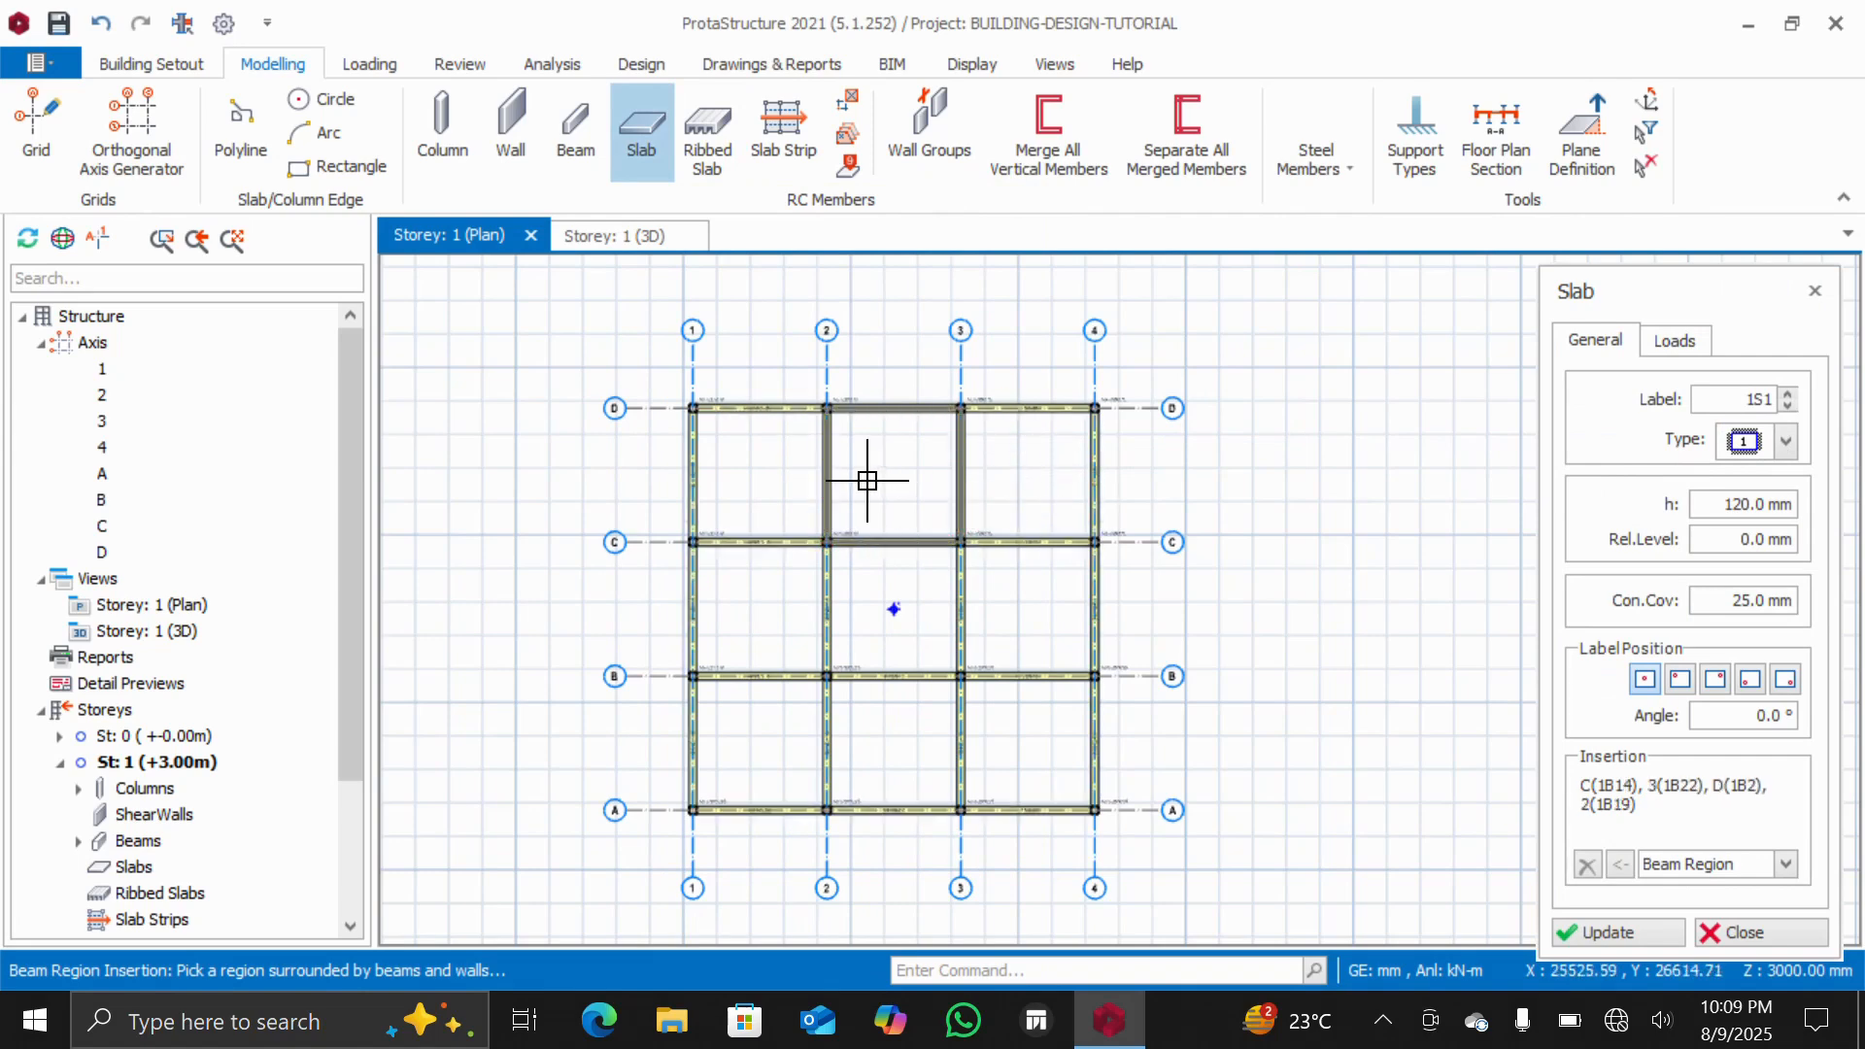
double_click(1730, 504)
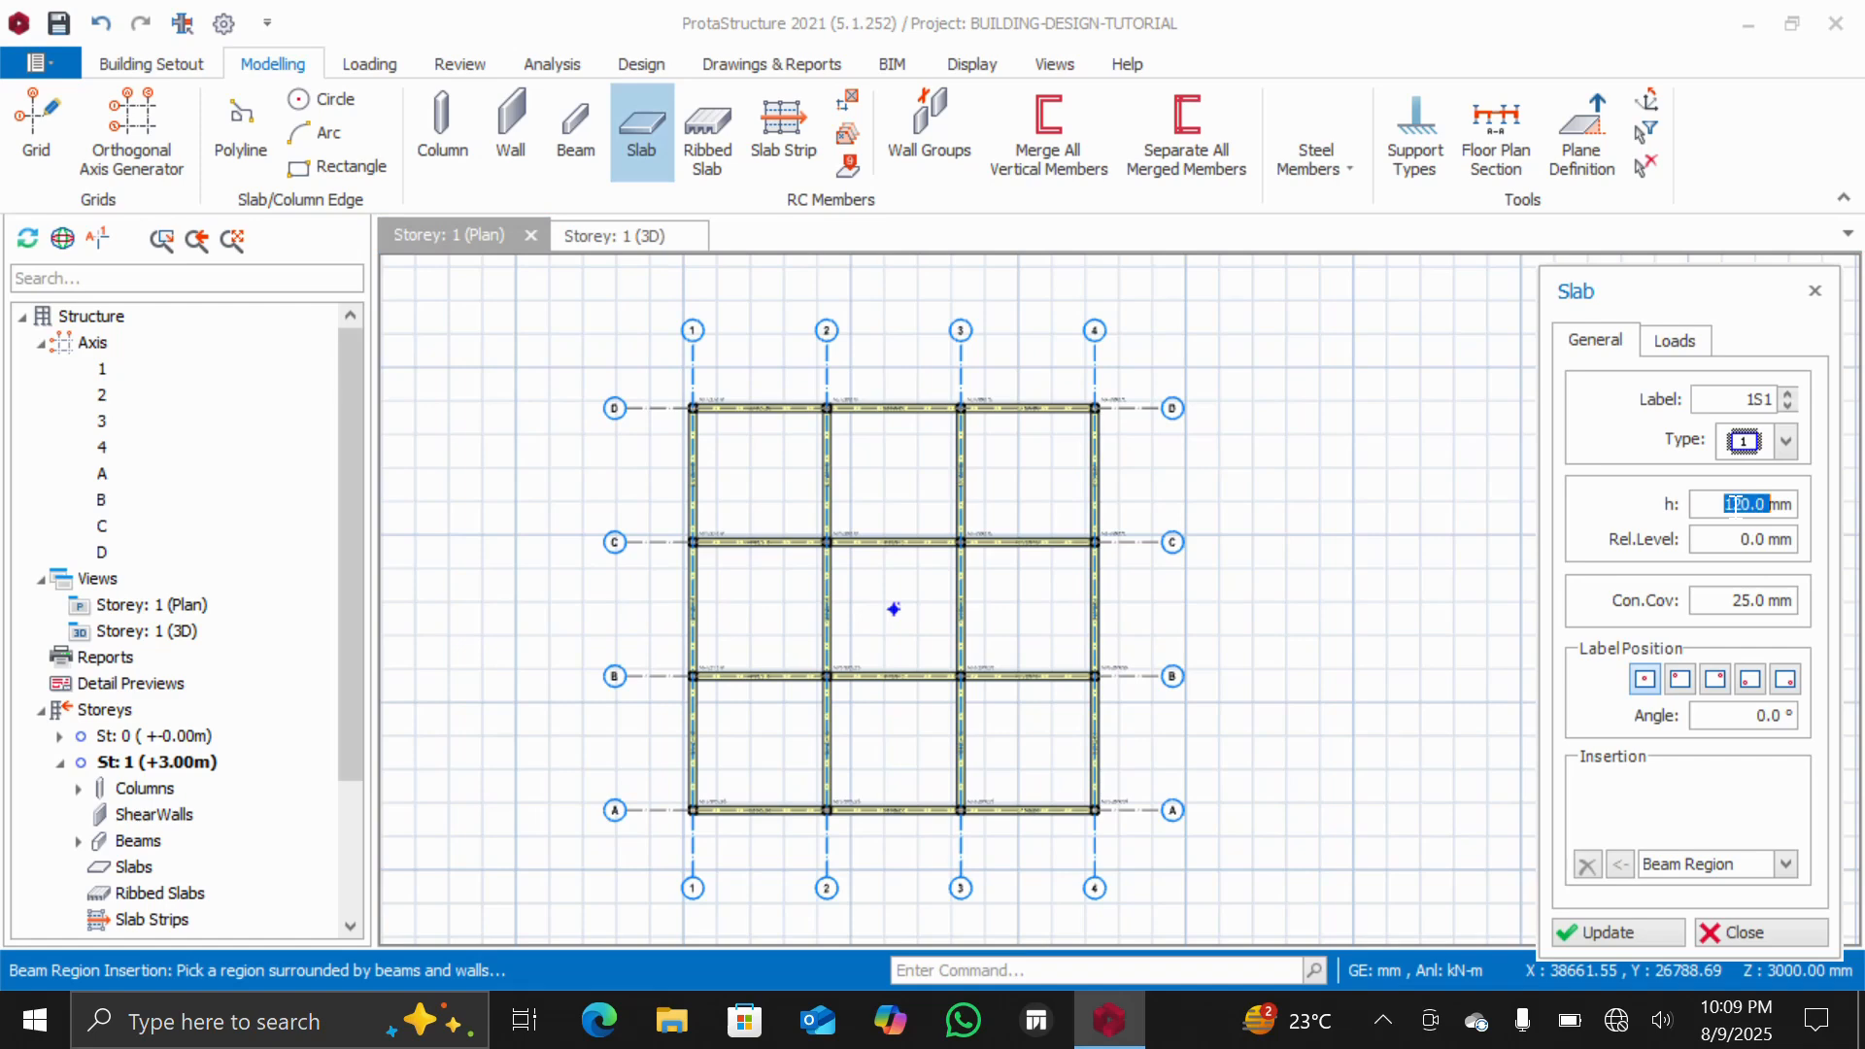
type("150")
right_click(1749, 507)
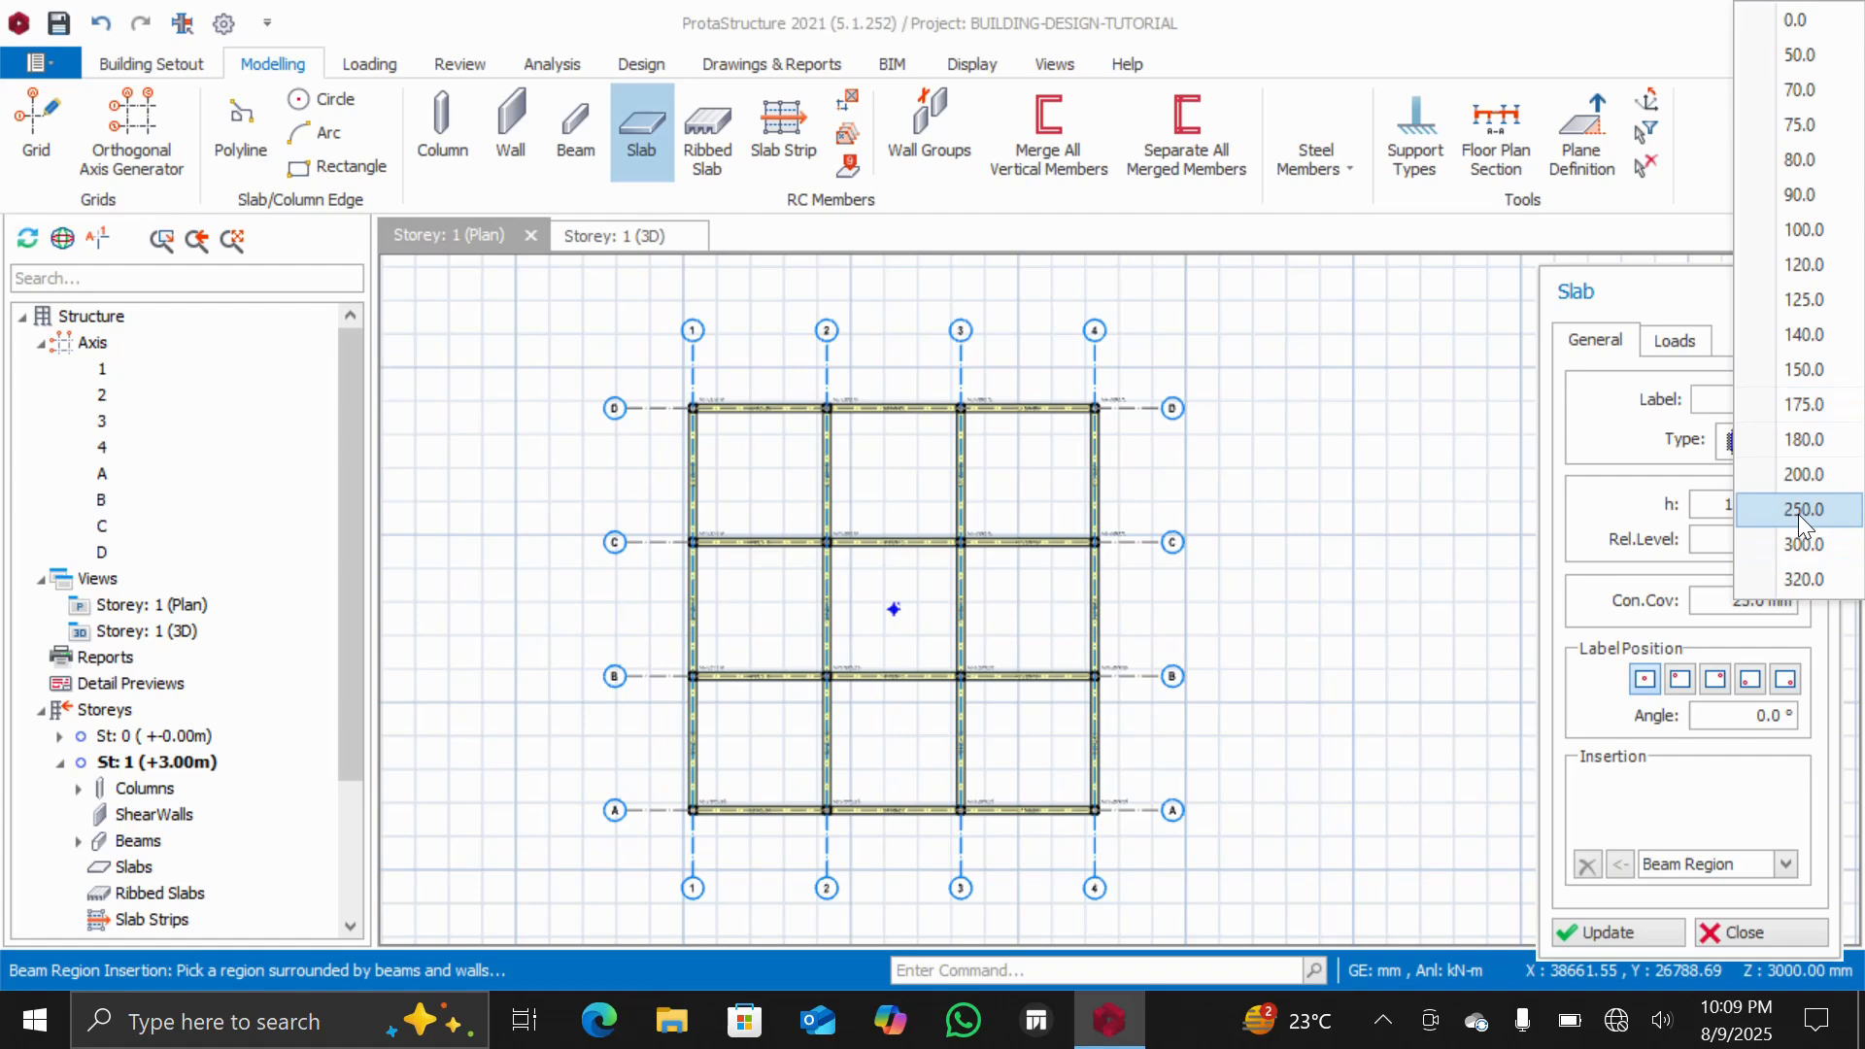
left_click(1798, 363)
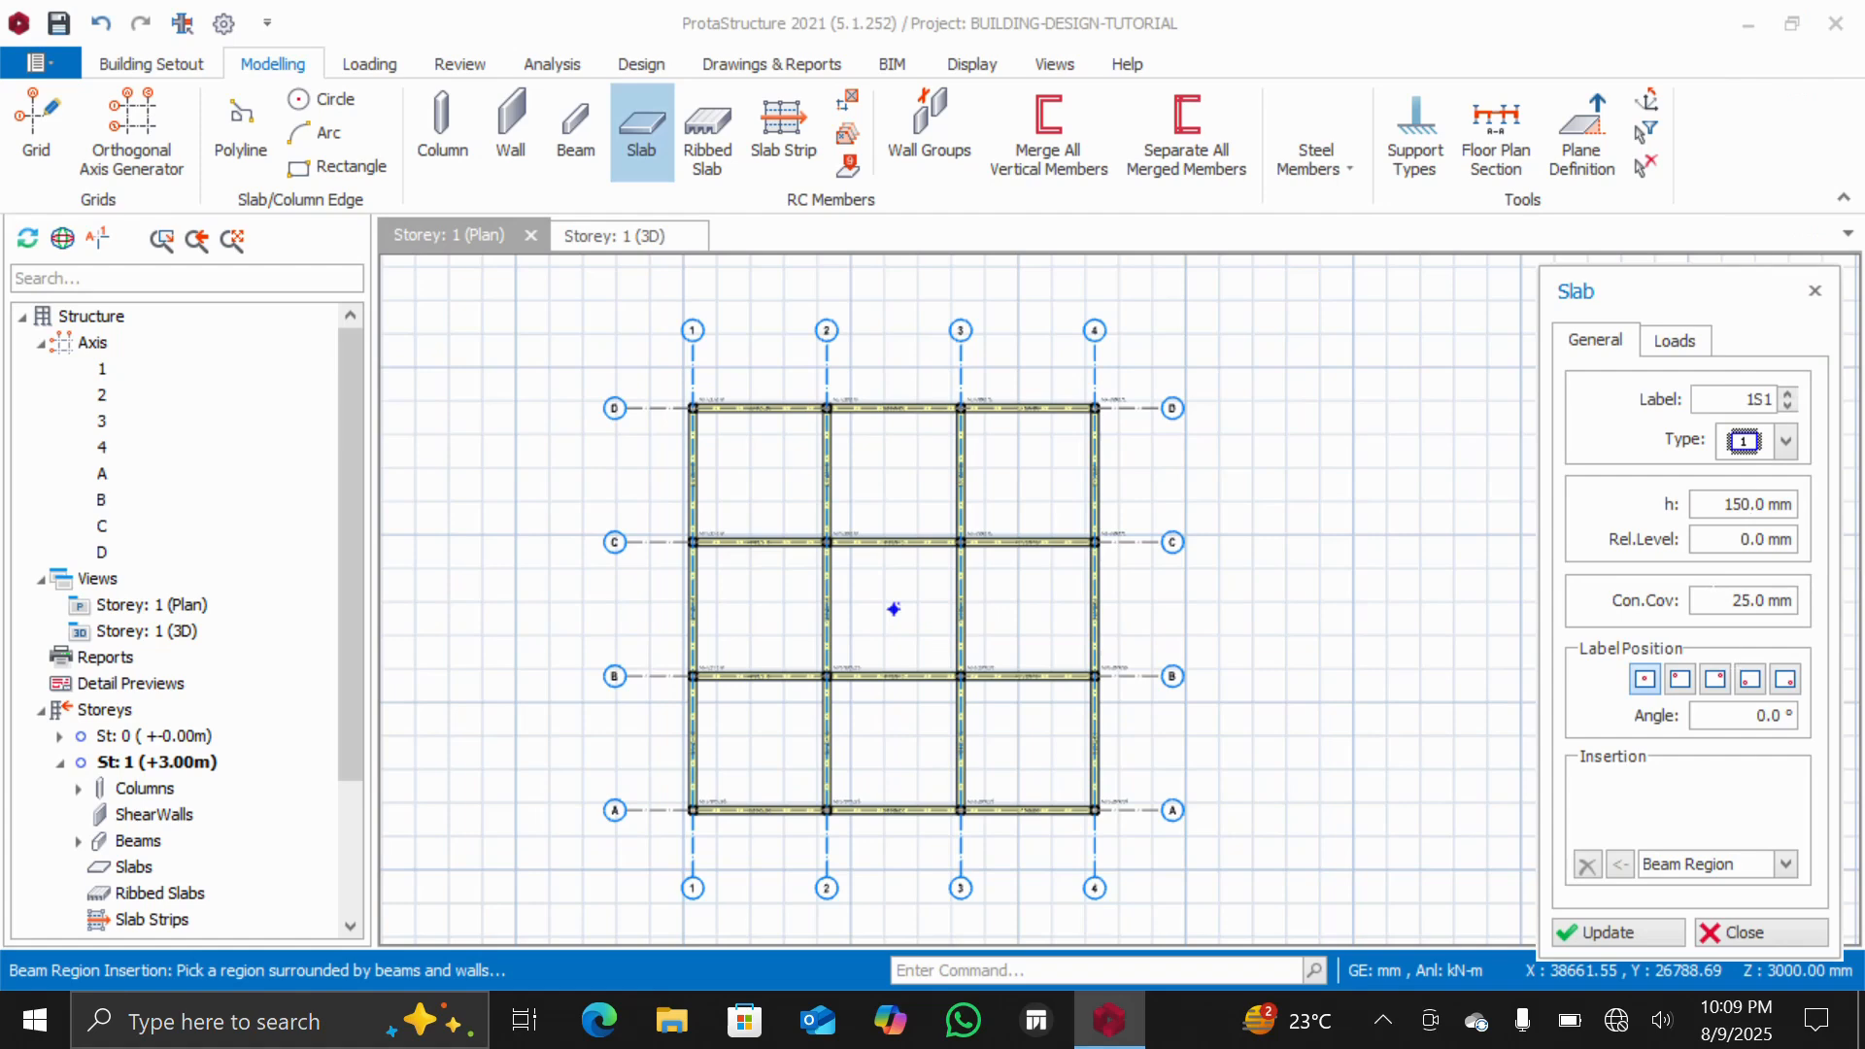
double_click(1741, 600)
type("20.0")
Set the slab dead load to 1.5 kN/m2 and imposed load to 1.500 A) General domestic use, then apply
left_click(1672, 342)
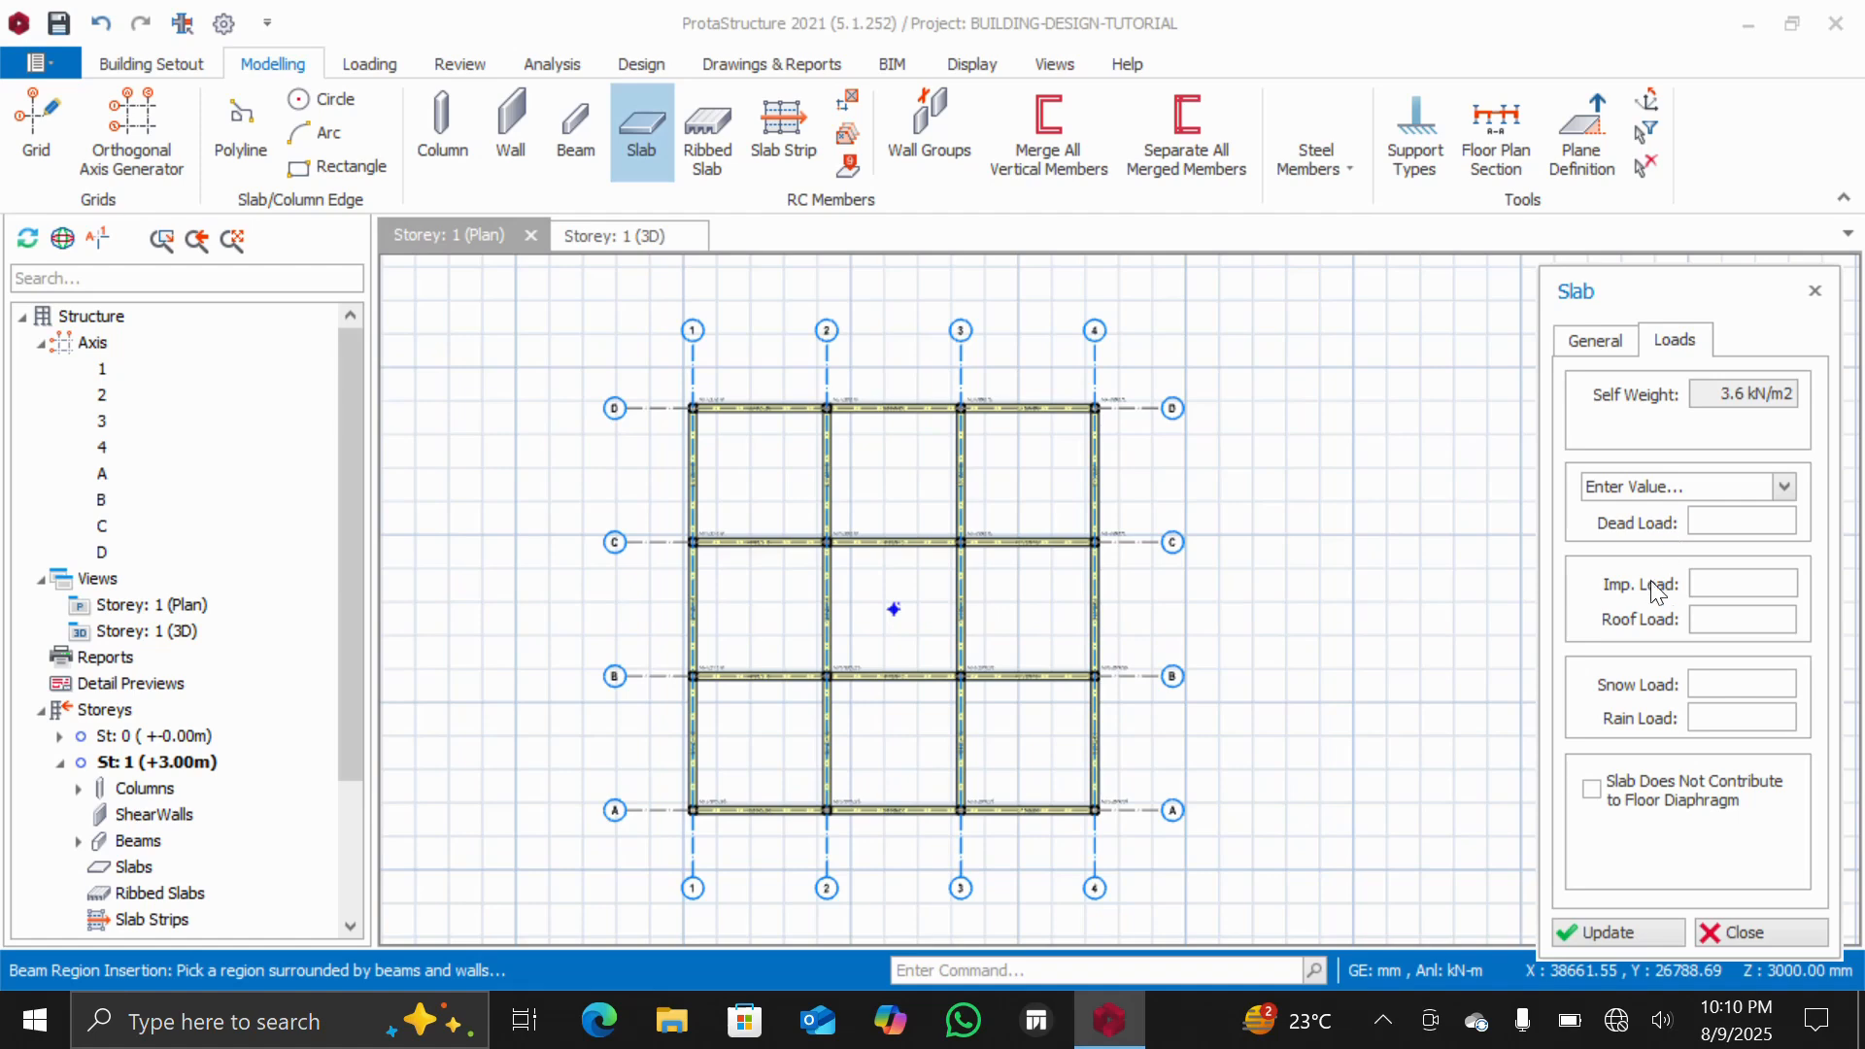
left_click(1721, 525)
type("1.5 kN/m2")
left_click(1713, 593)
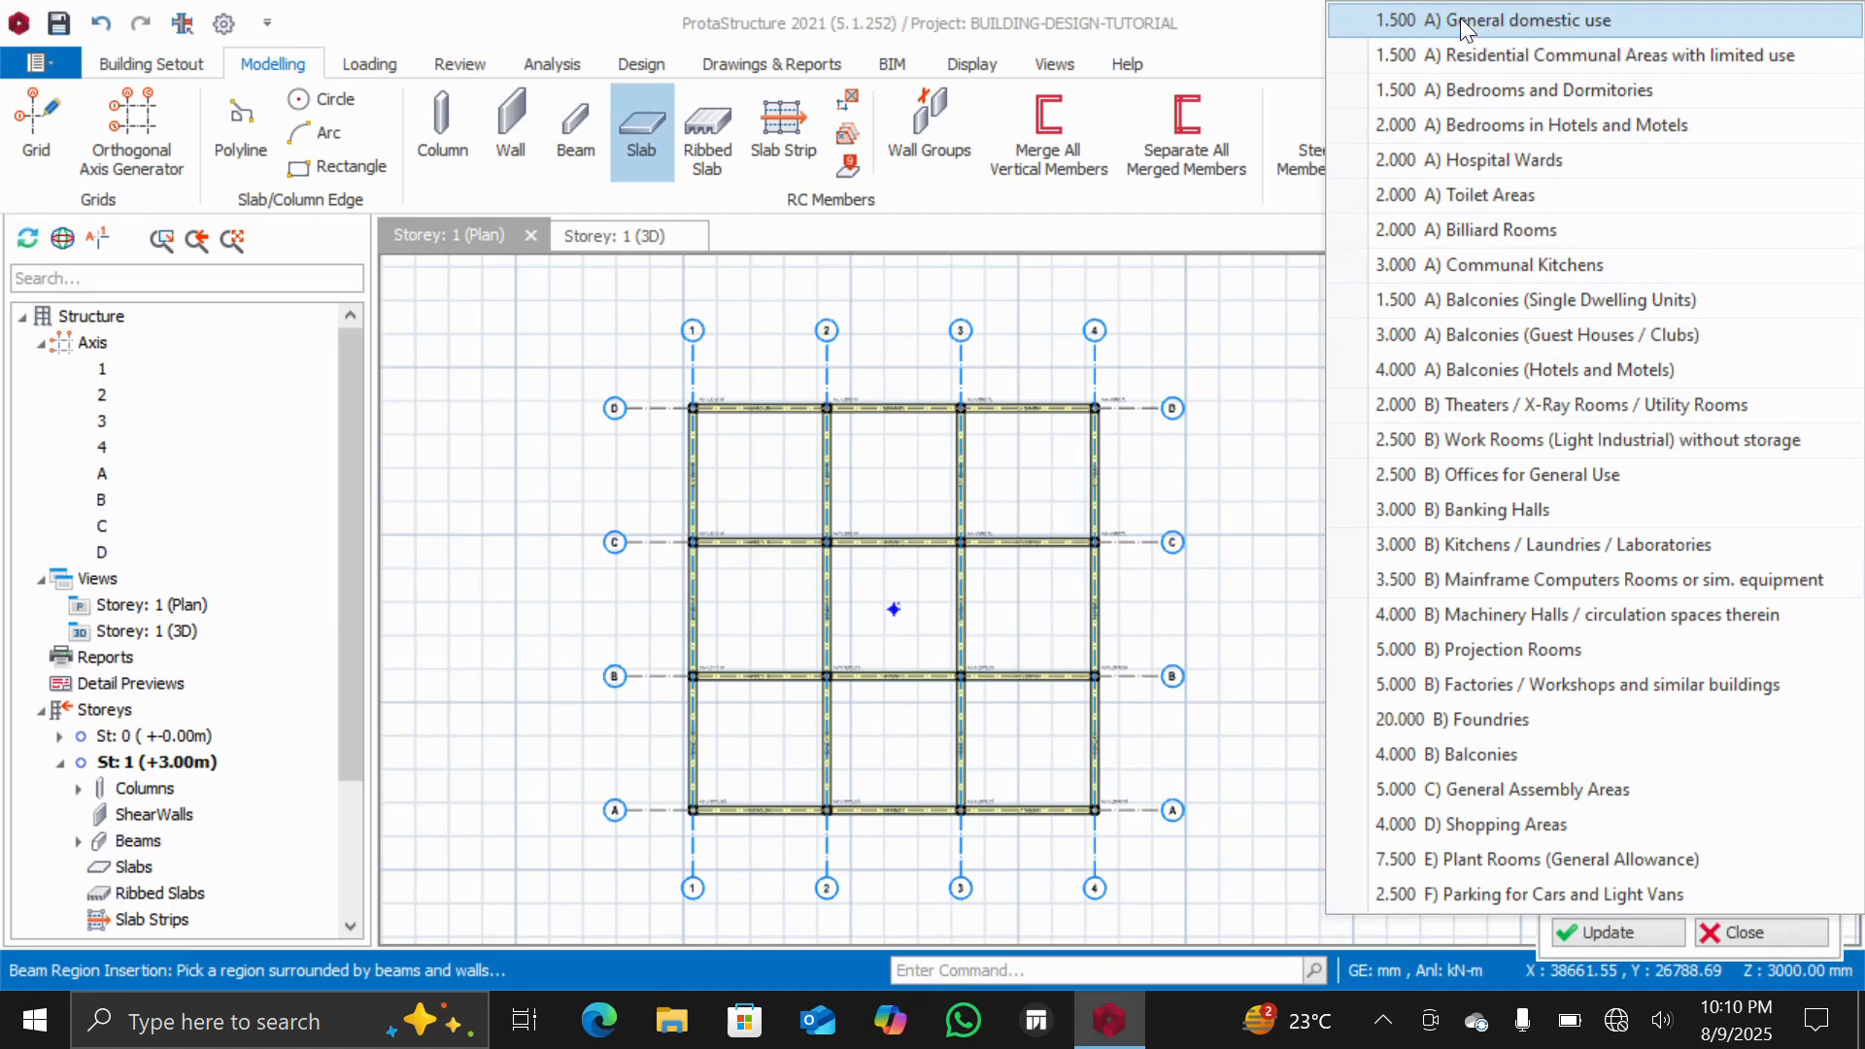
left_click(1546, 21)
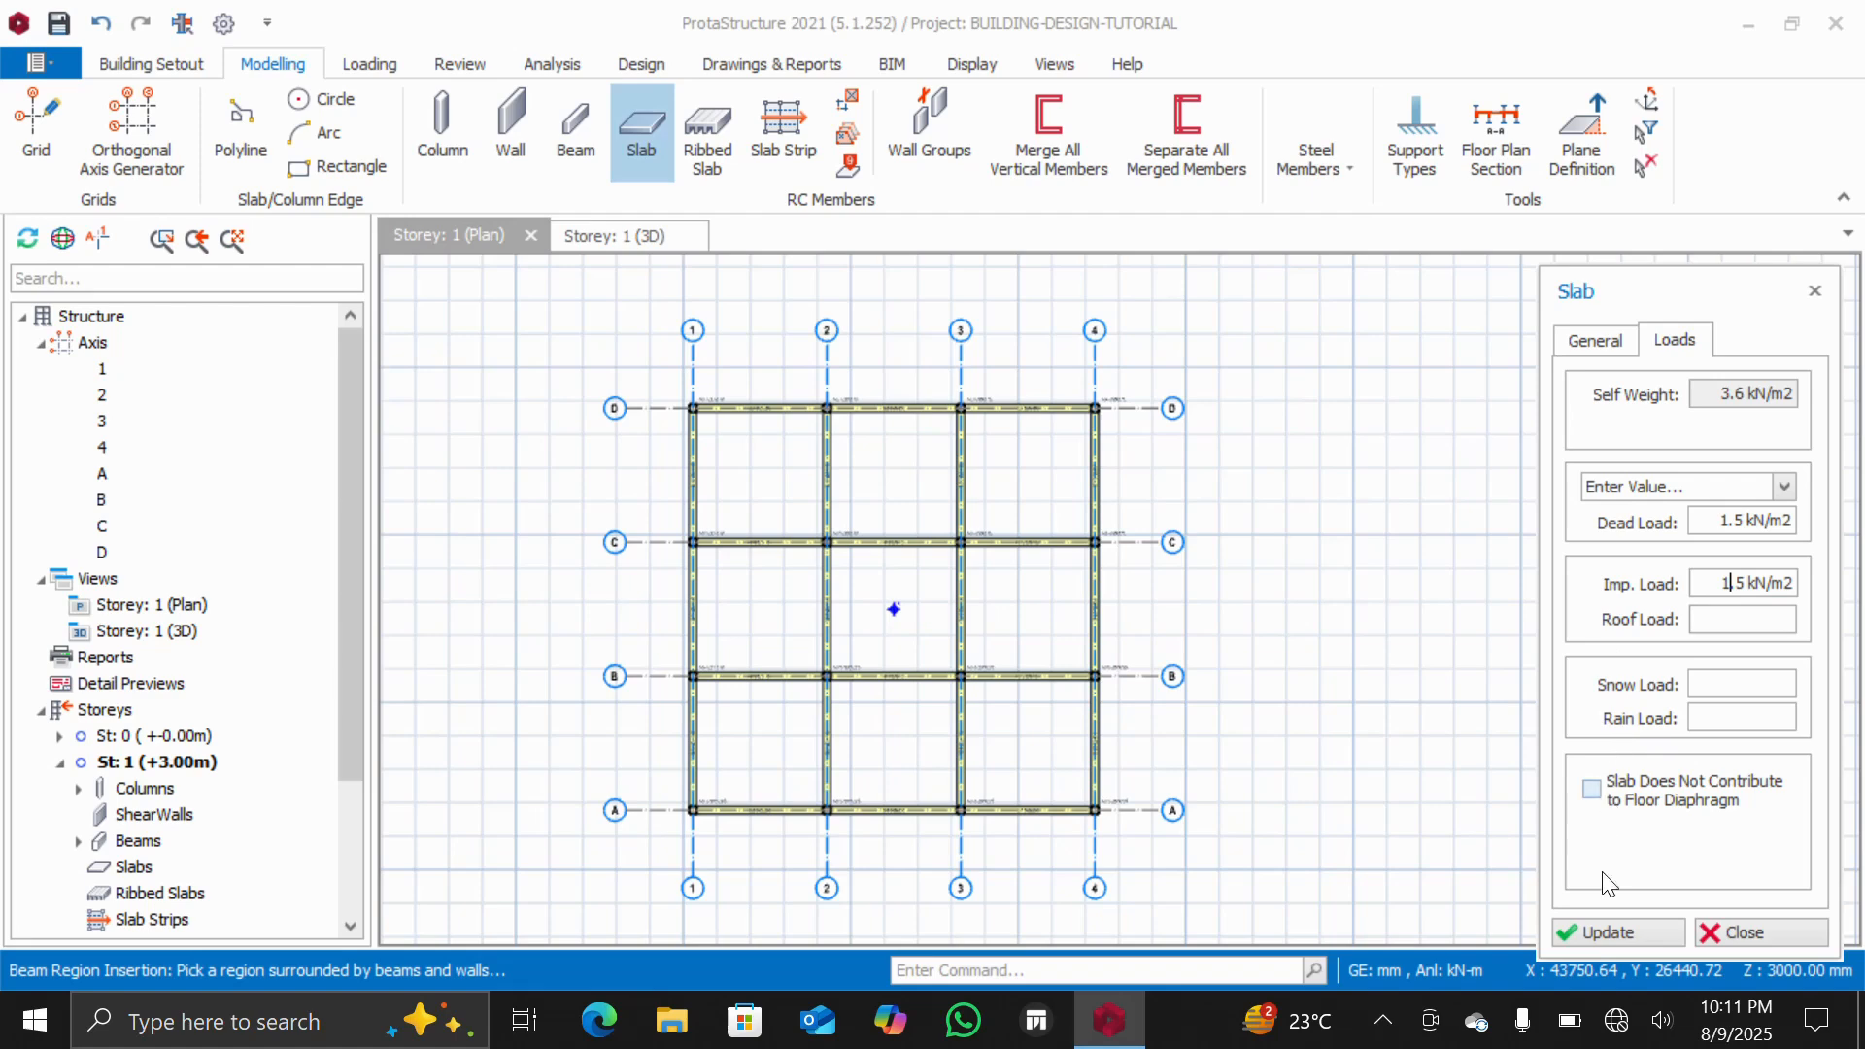
left_click(1589, 931)
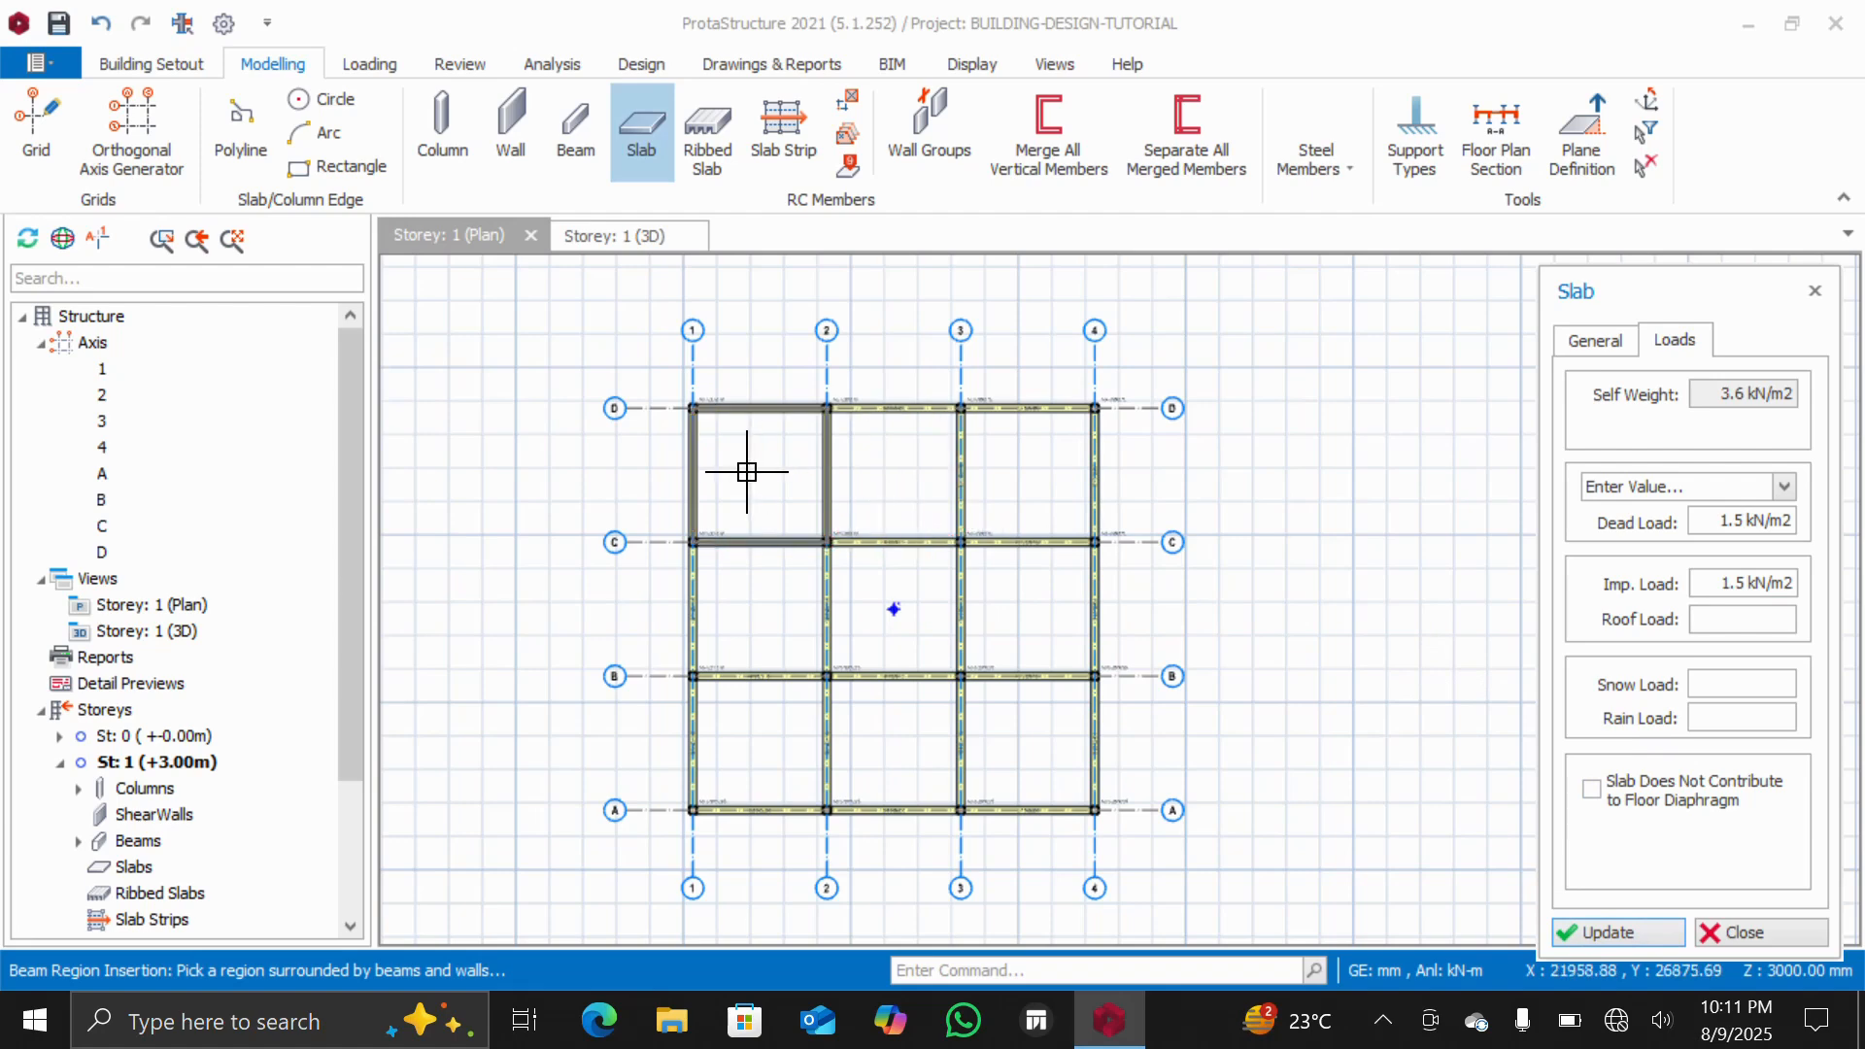
Insert slabs into all nine beam-bounded panels of the storey 1 plan
left_click(744, 471)
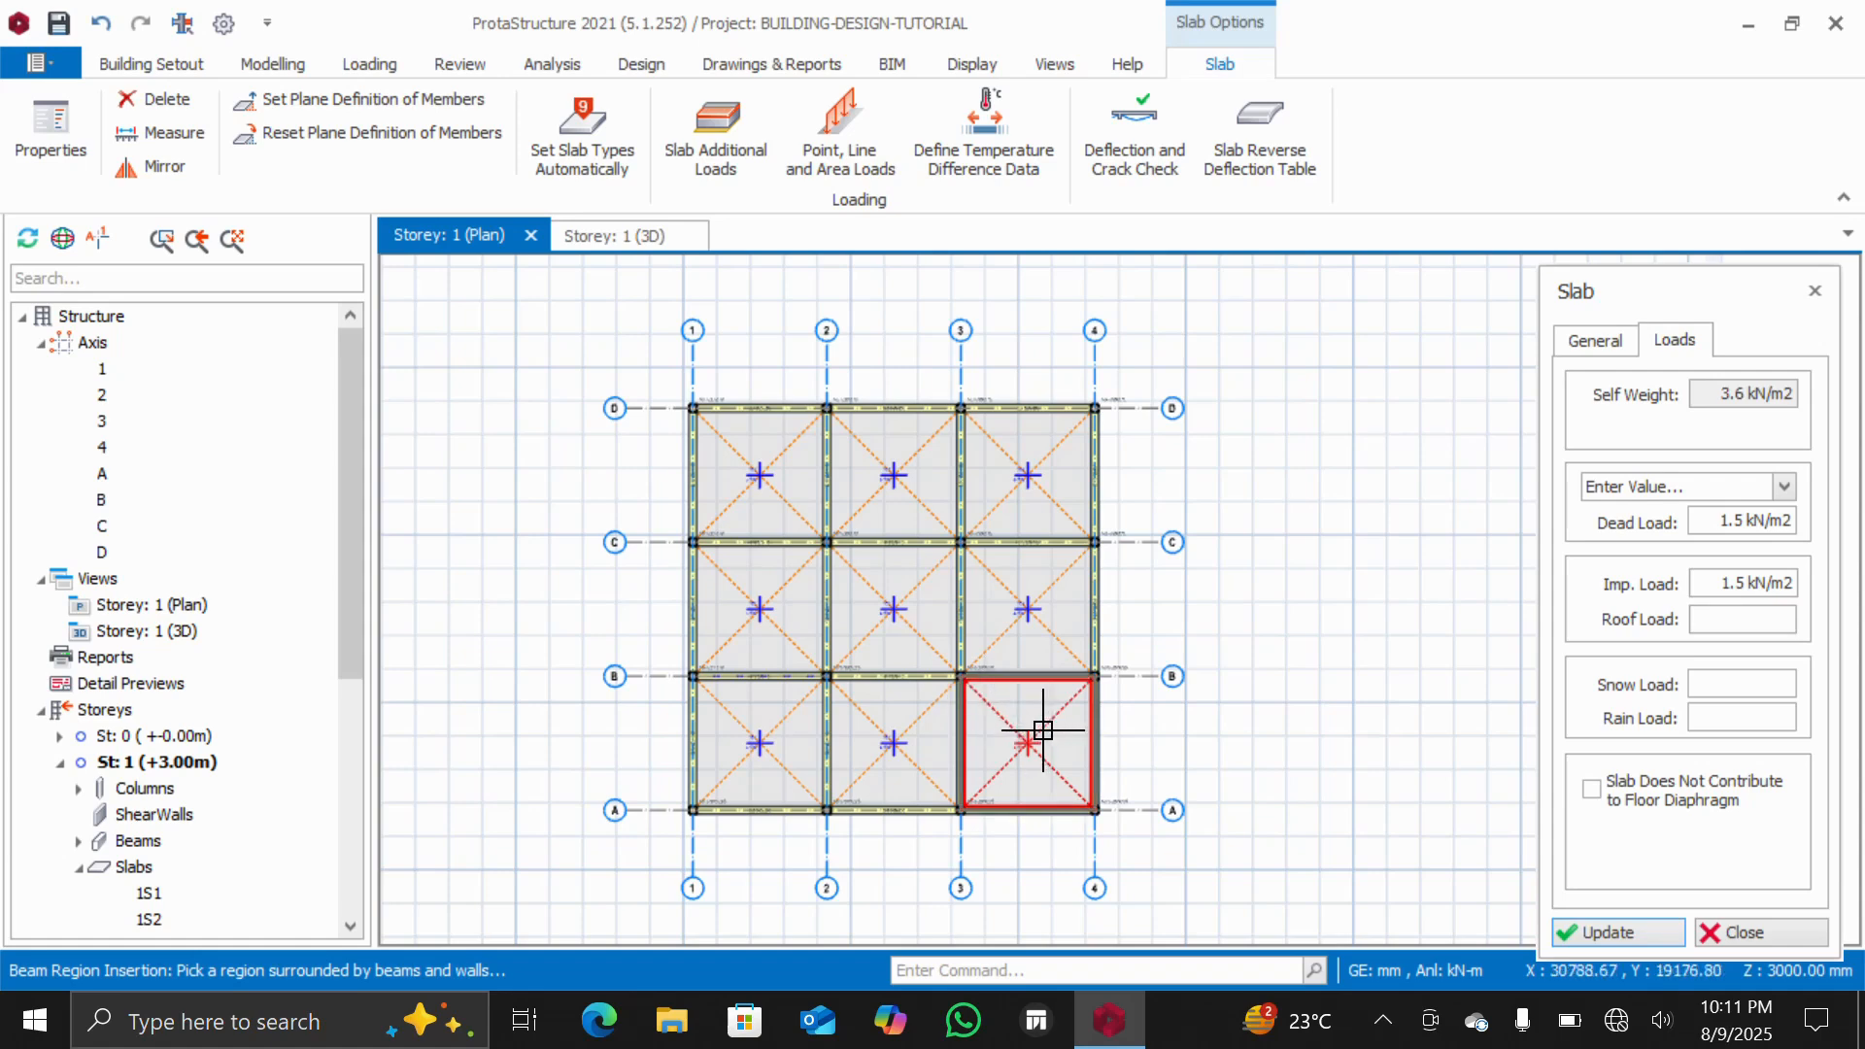
scroll(910, 850, "down", 2)
scroll(910, 851, "up", 2)
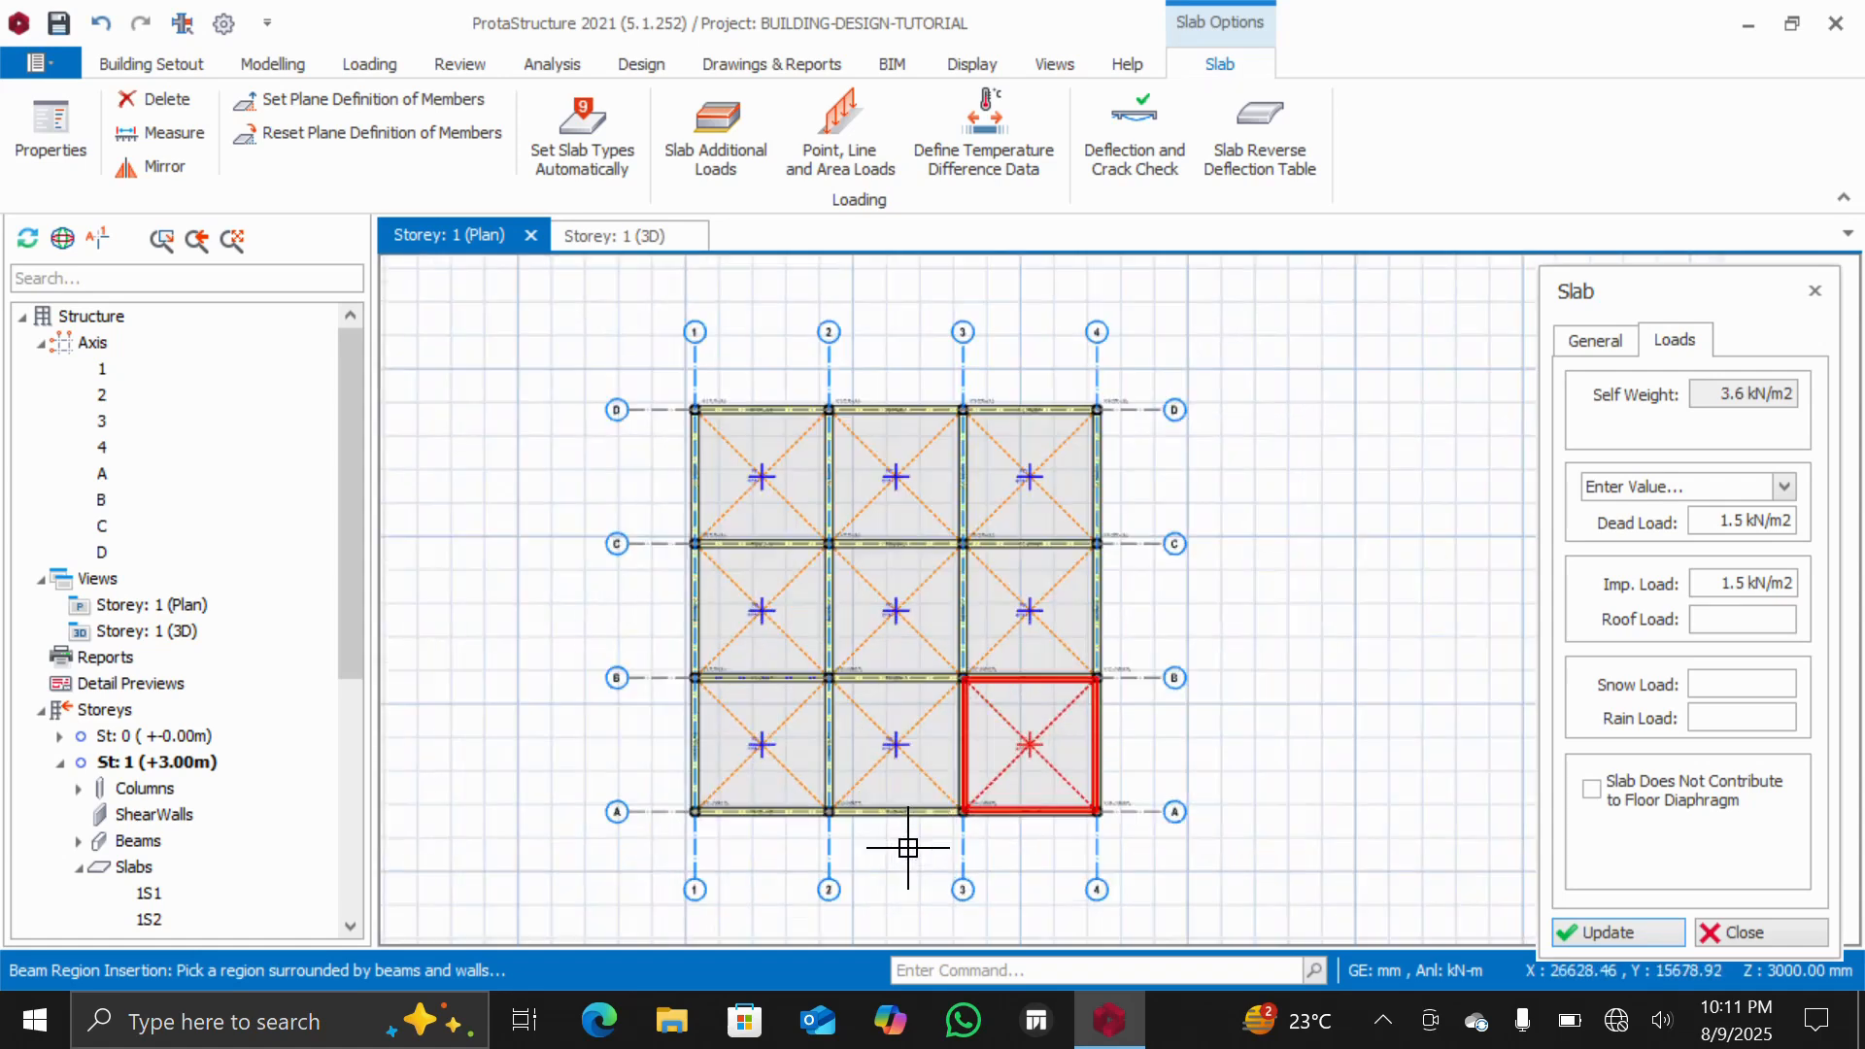
Open another 3D physical model view and orbit around the slabbed frame to inspect it
right_click(99, 575)
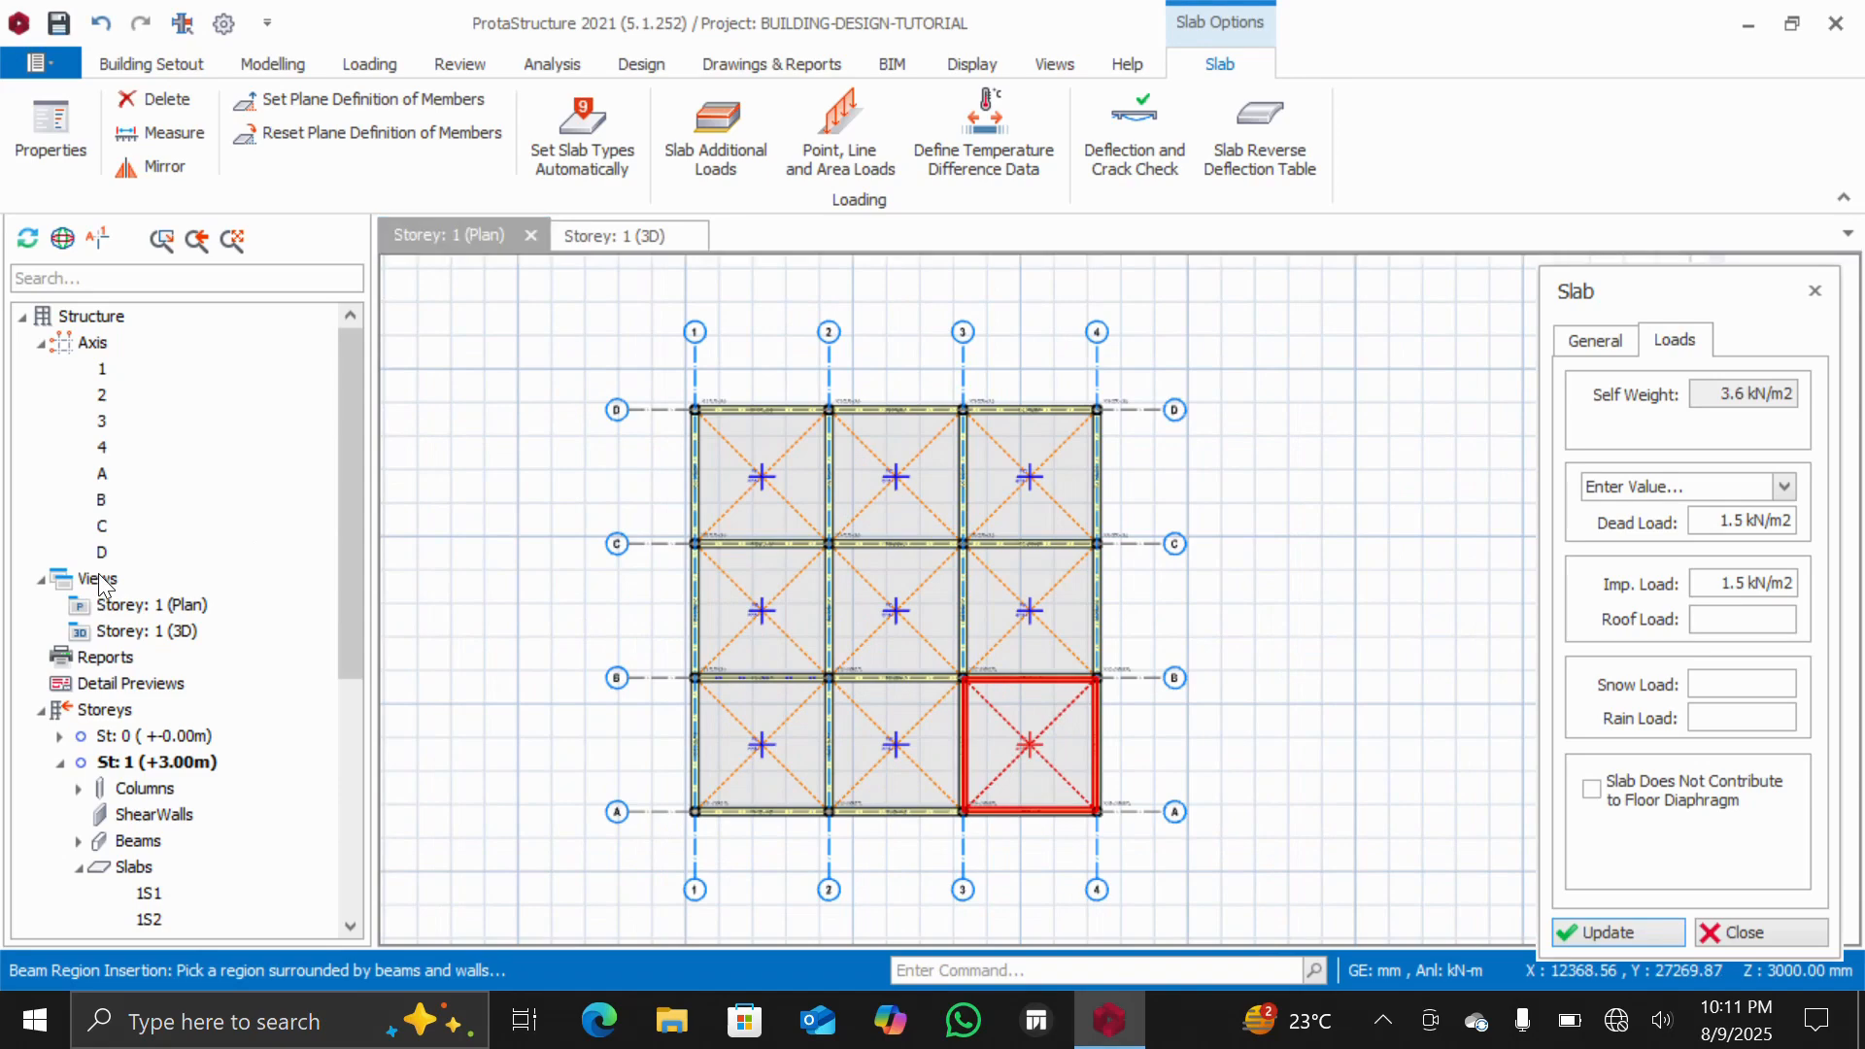
left_click(192, 628)
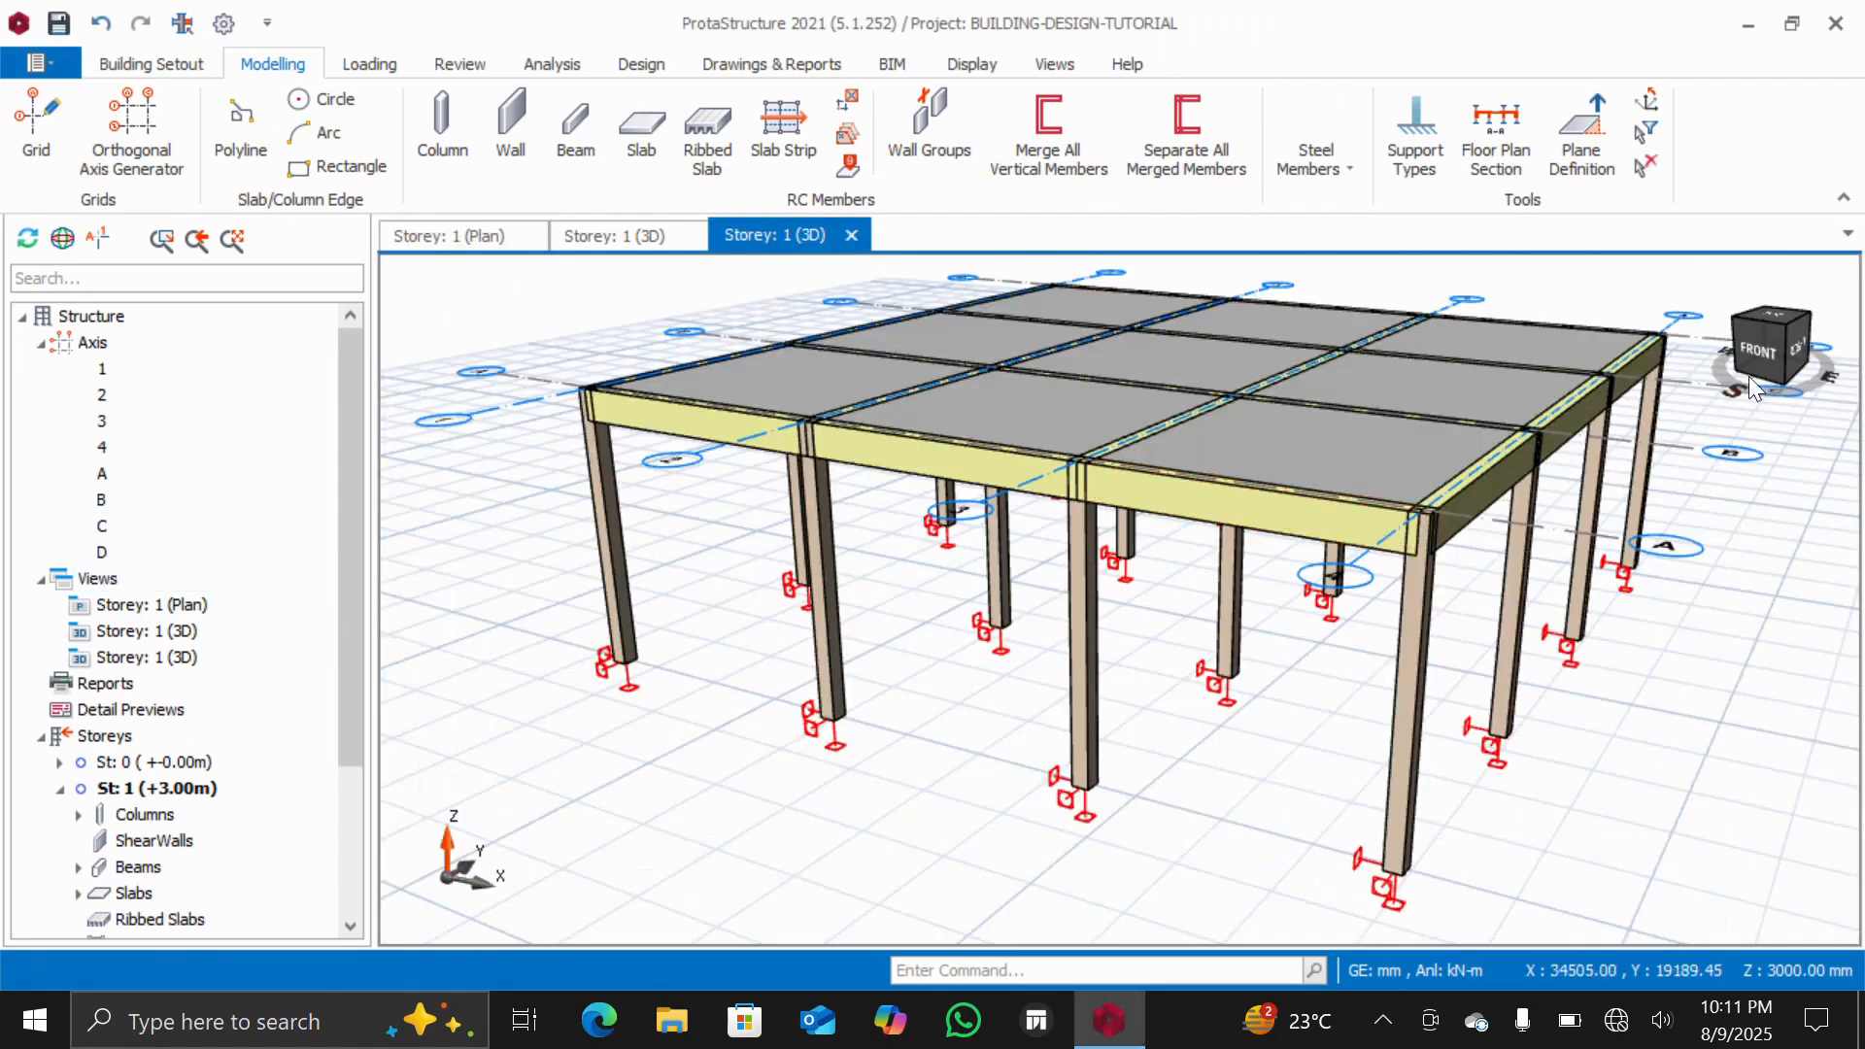
mouse_move(1756, 344)
left_mouse_down()
mouse_move(1774, 375)
mouse_move(1756, 380)
mouse_move(1782, 355)
mouse_move(1744, 365)
mouse_move(1768, 359)
mouse_move(1752, 341)
mouse_move(1762, 359)
mouse_move(1796, 340)
mouse_move(1762, 356)
left_mouse_up()
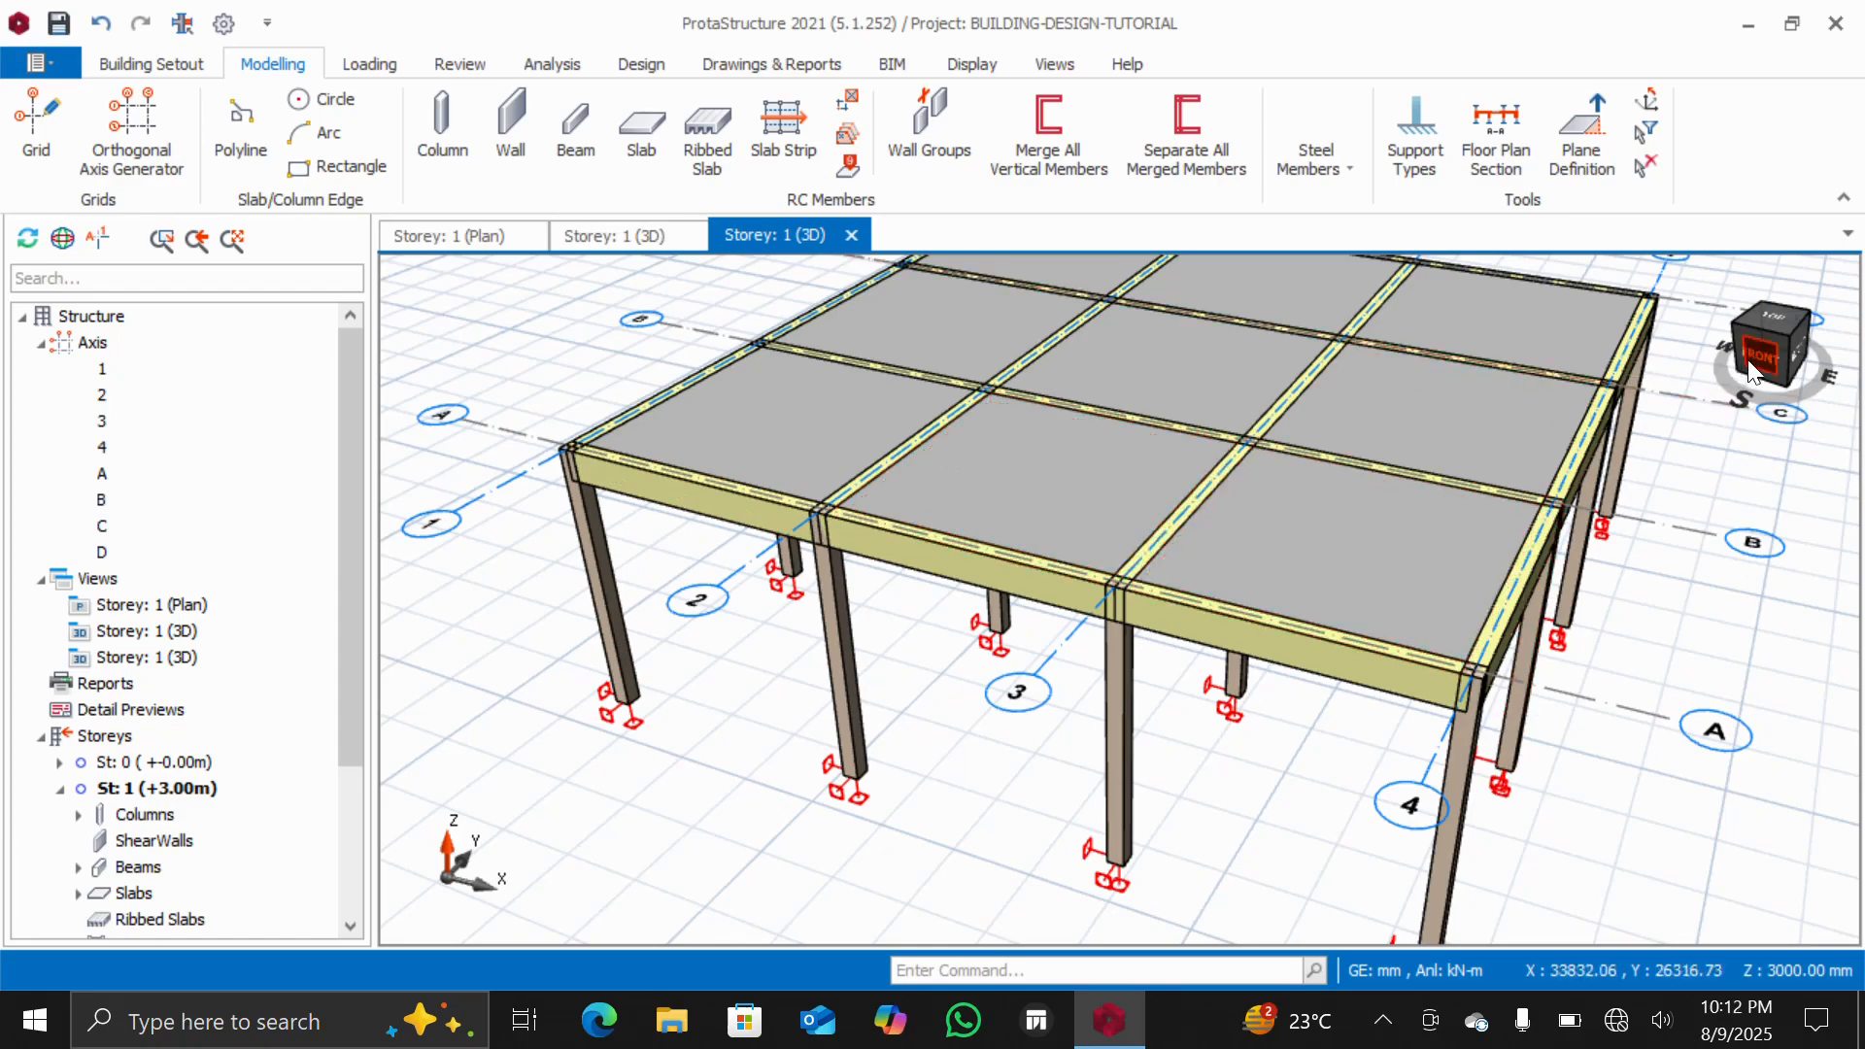
Return to the storey 1 plan, start the Slab tool and set the slab type to 12 (cantilever)
mouse_move(1748, 371)
left_mouse_down()
mouse_move(1728, 348)
mouse_move(1722, 379)
mouse_move(1763, 363)
mouse_move(1712, 370)
mouse_move(1738, 370)
left_mouse_up()
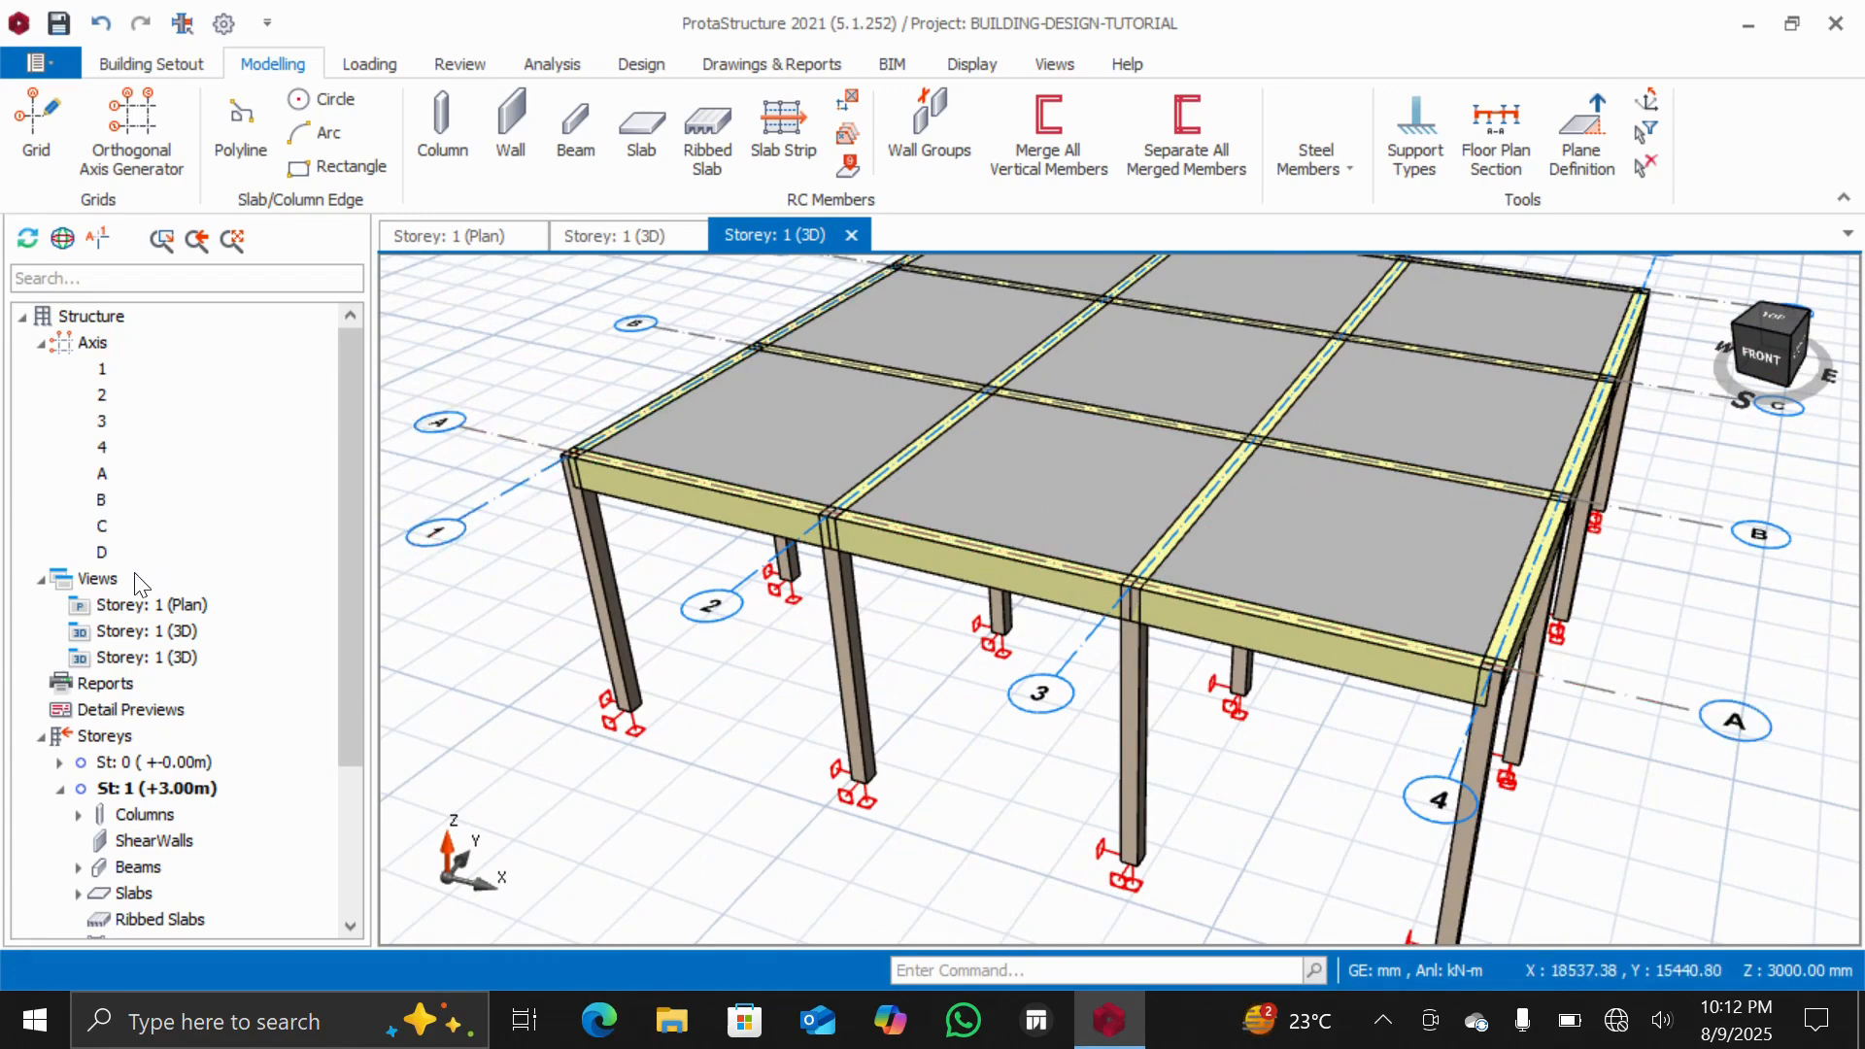
double_click(126, 610)
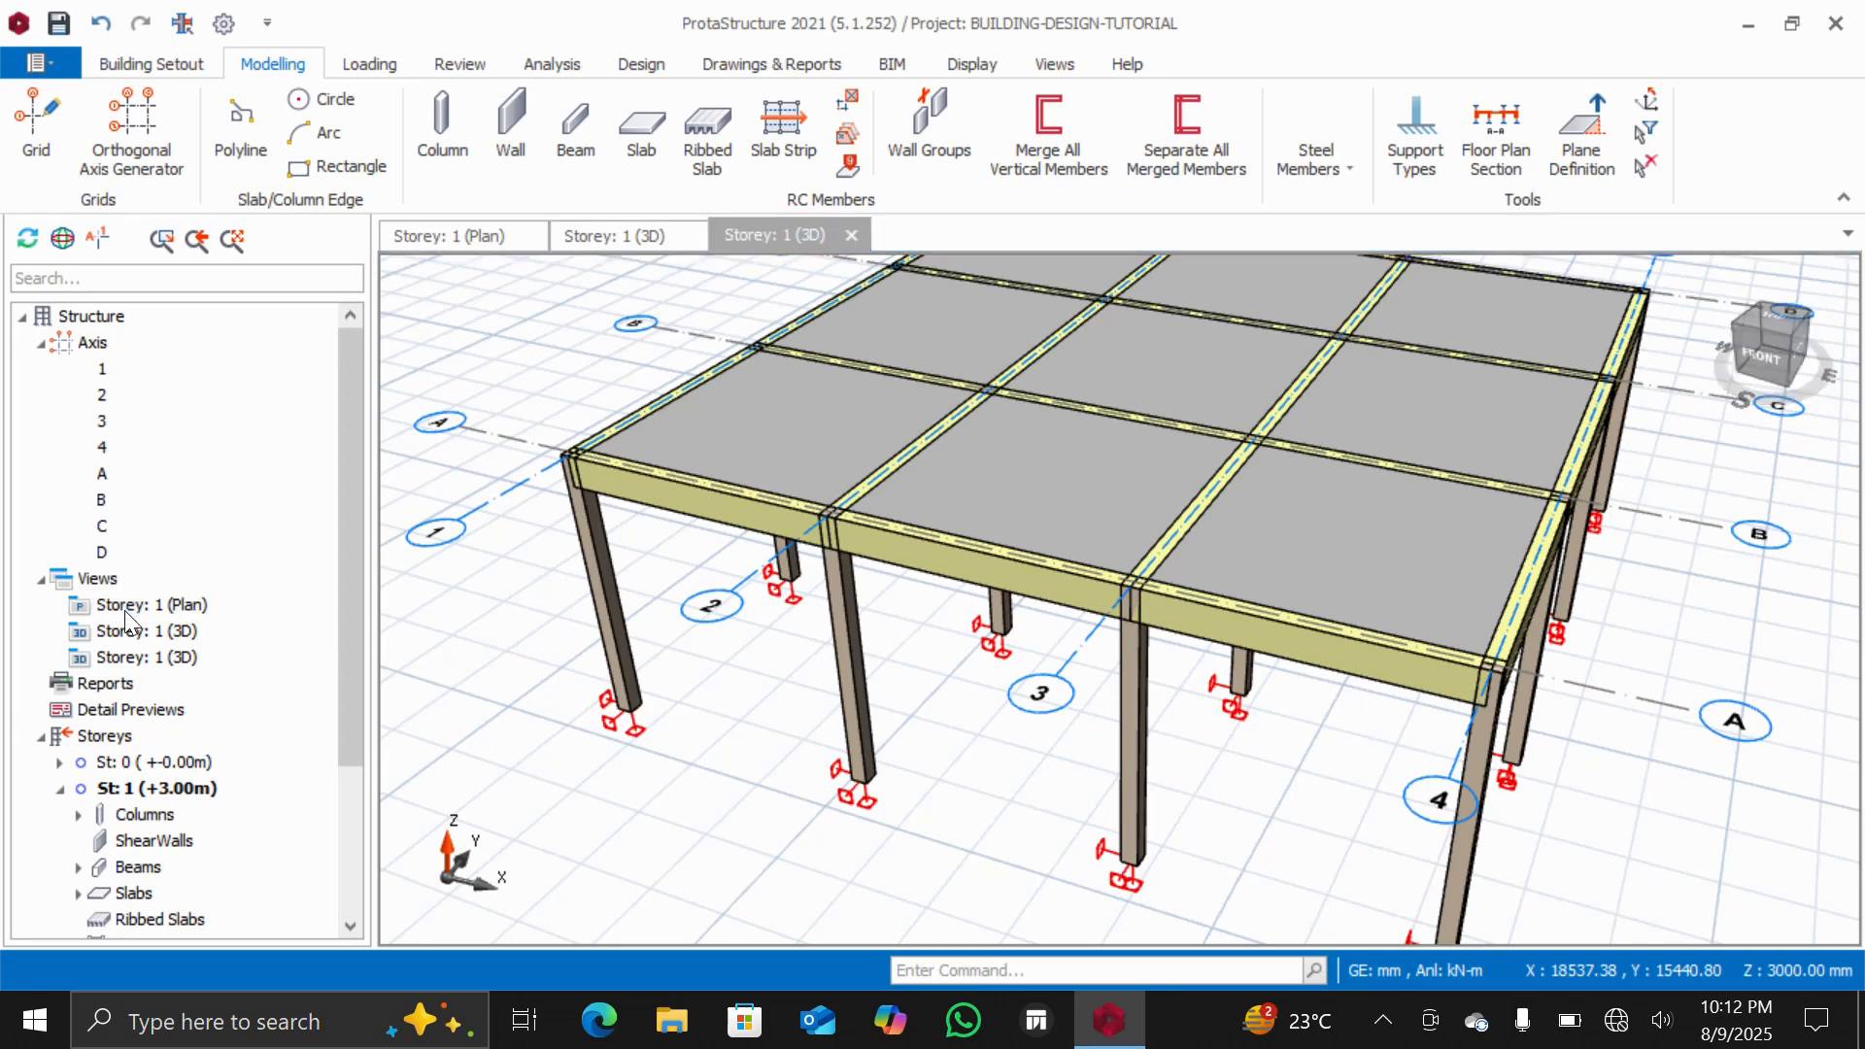
scroll(843, 845, "up", 2)
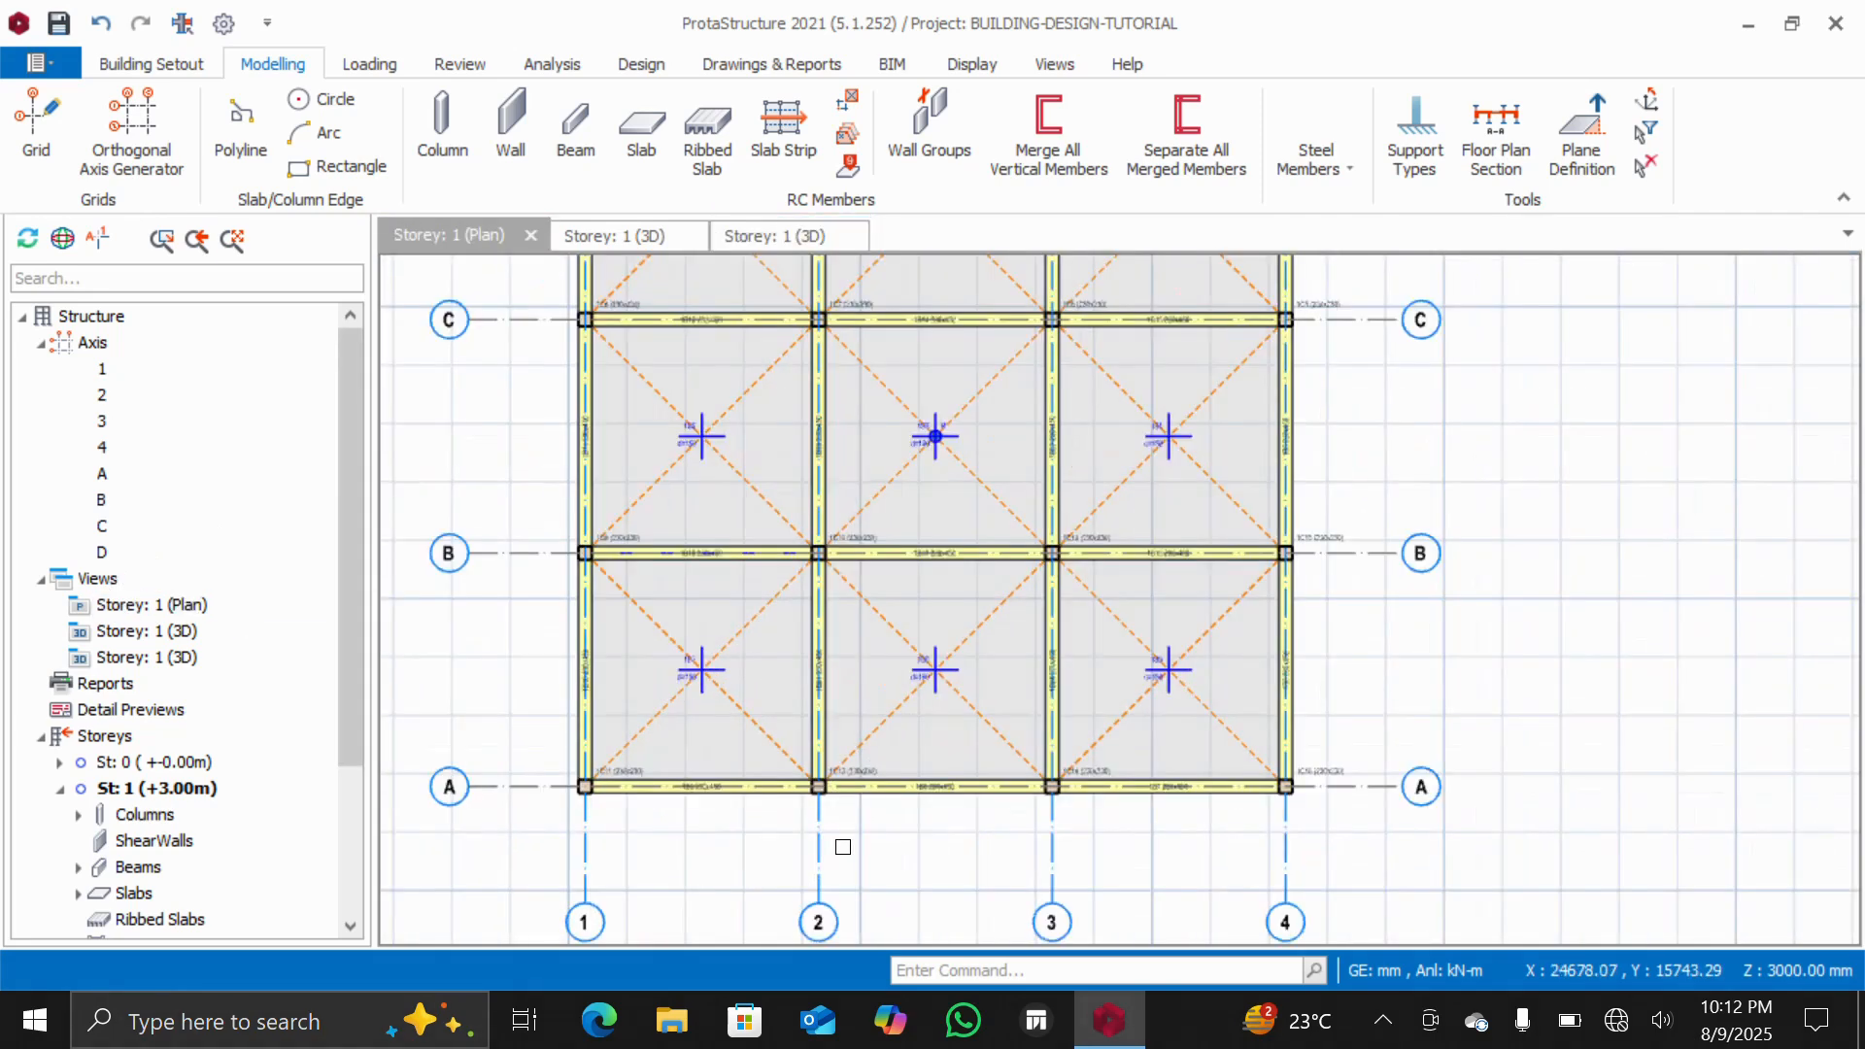
scroll(843, 846, "down", 2)
scroll(857, 743, "down", 3)
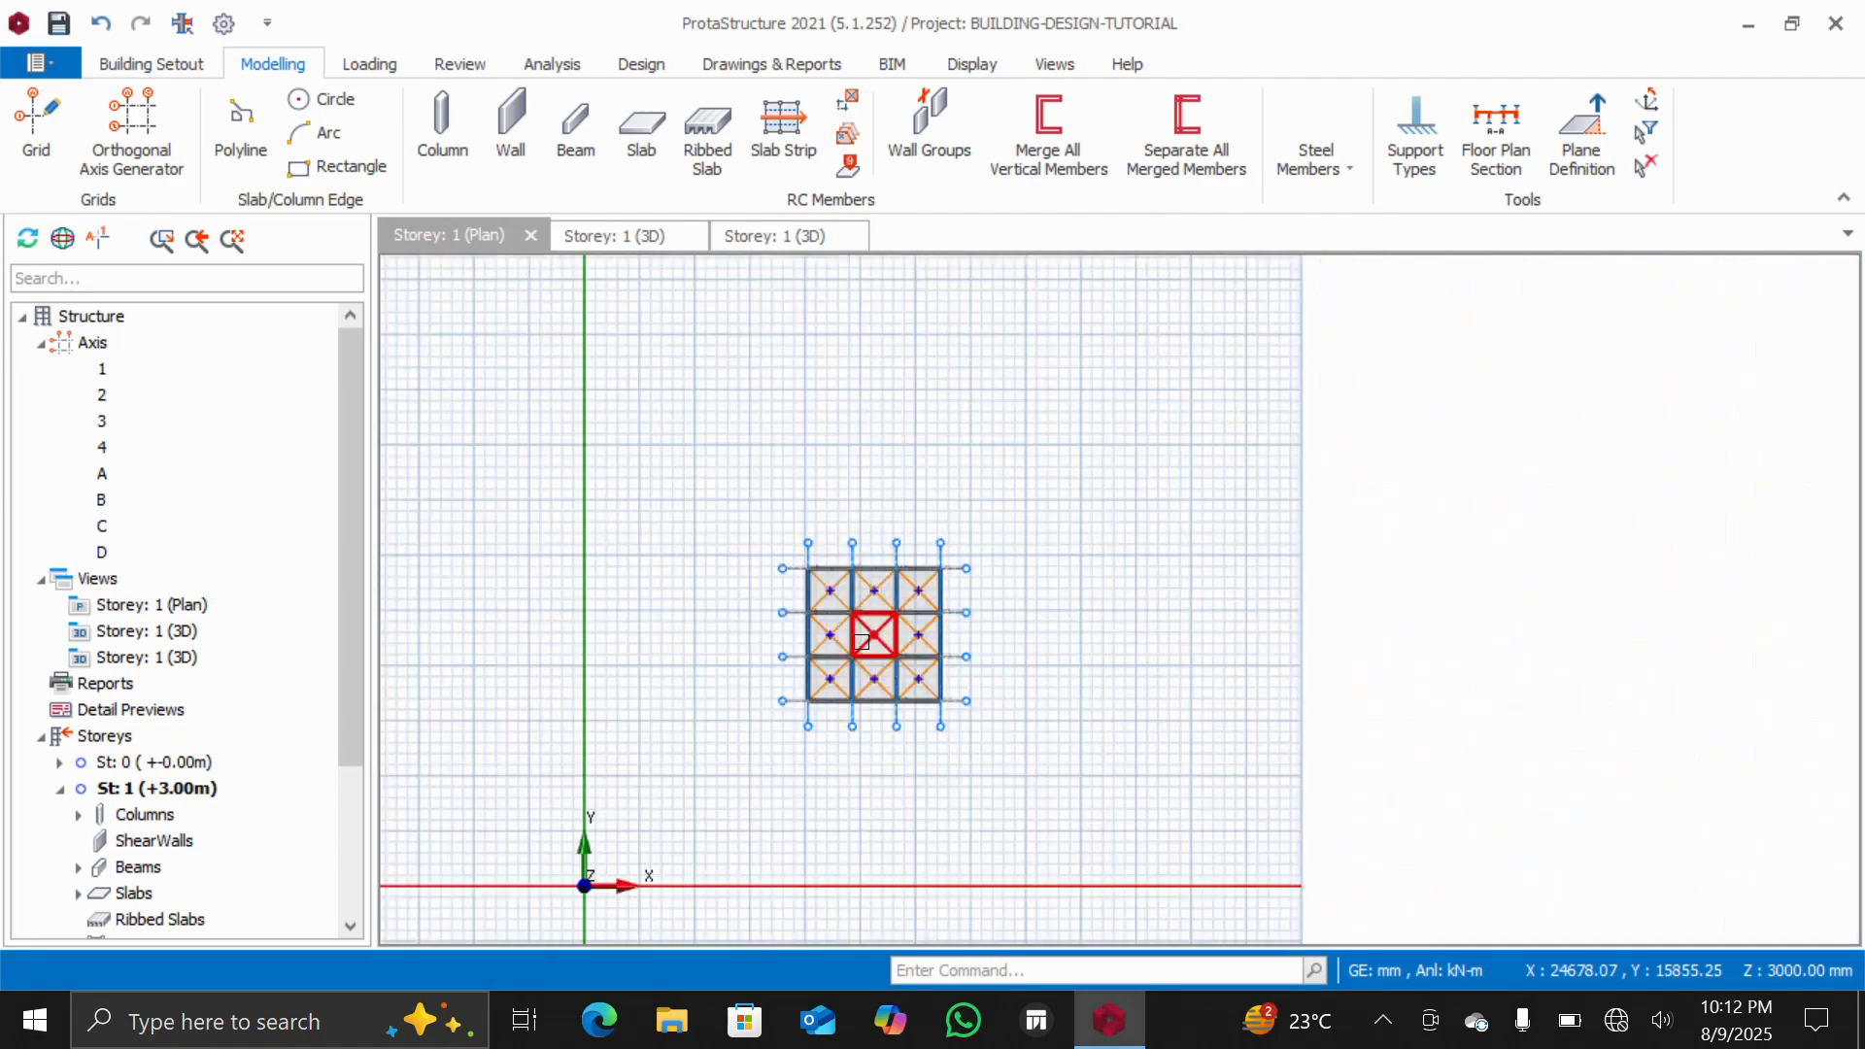
scroll(829, 726, "up", 2)
scroll(828, 645, "up", 2)
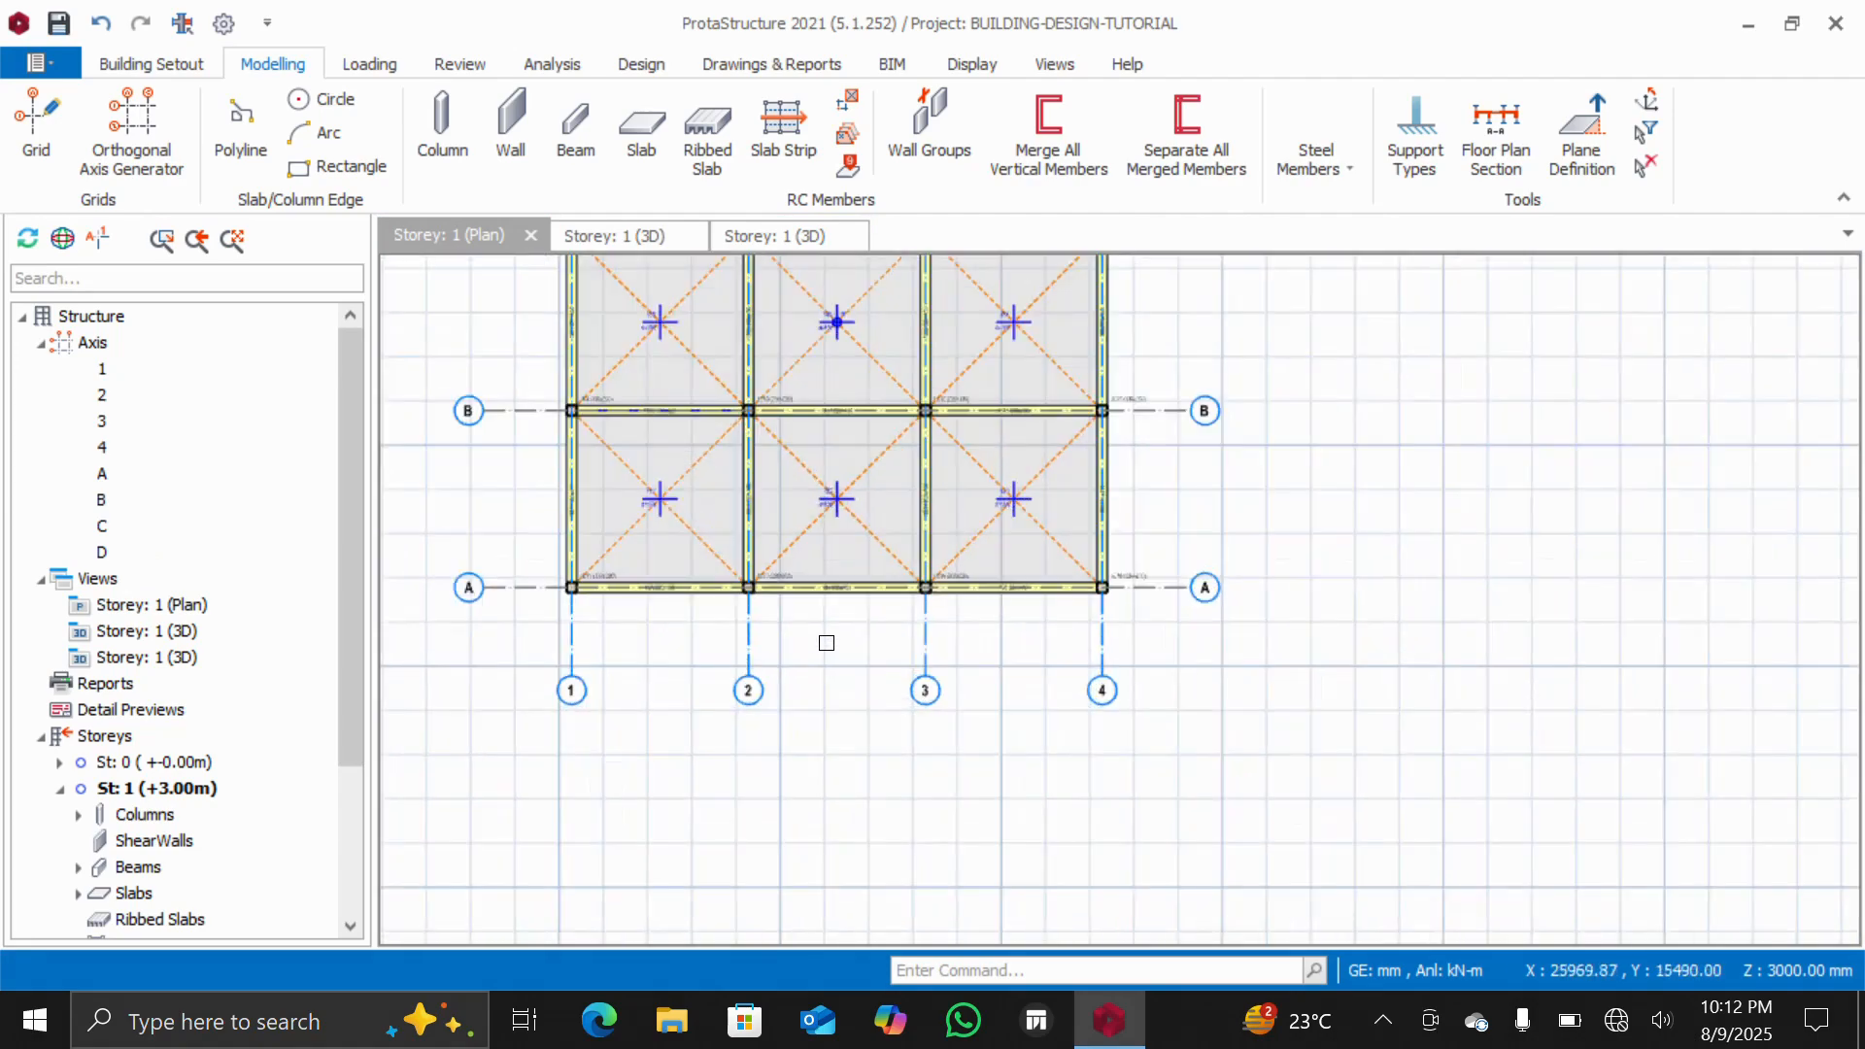
scroll(797, 638, "down", 1)
scroll(705, 615, "up", 2)
scroll(704, 615, "up", 1)
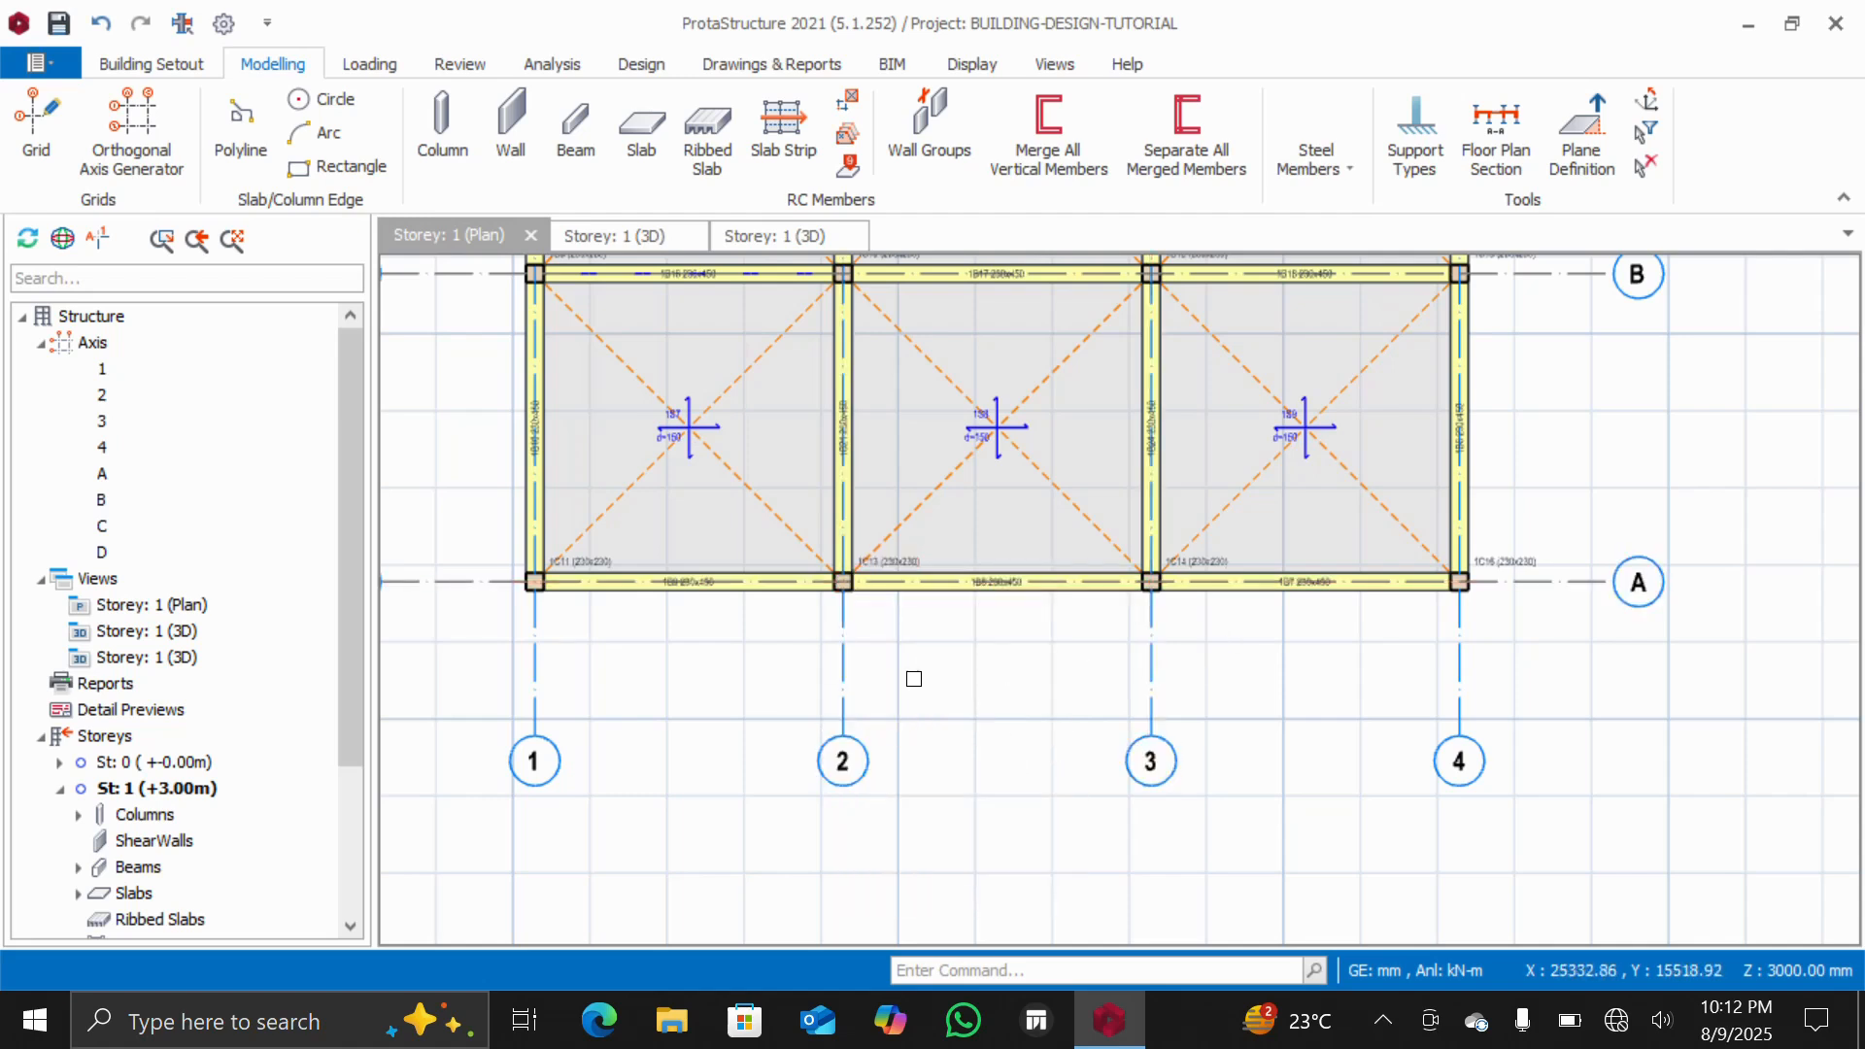
mouse_move(946, 597)
left_click(634, 134)
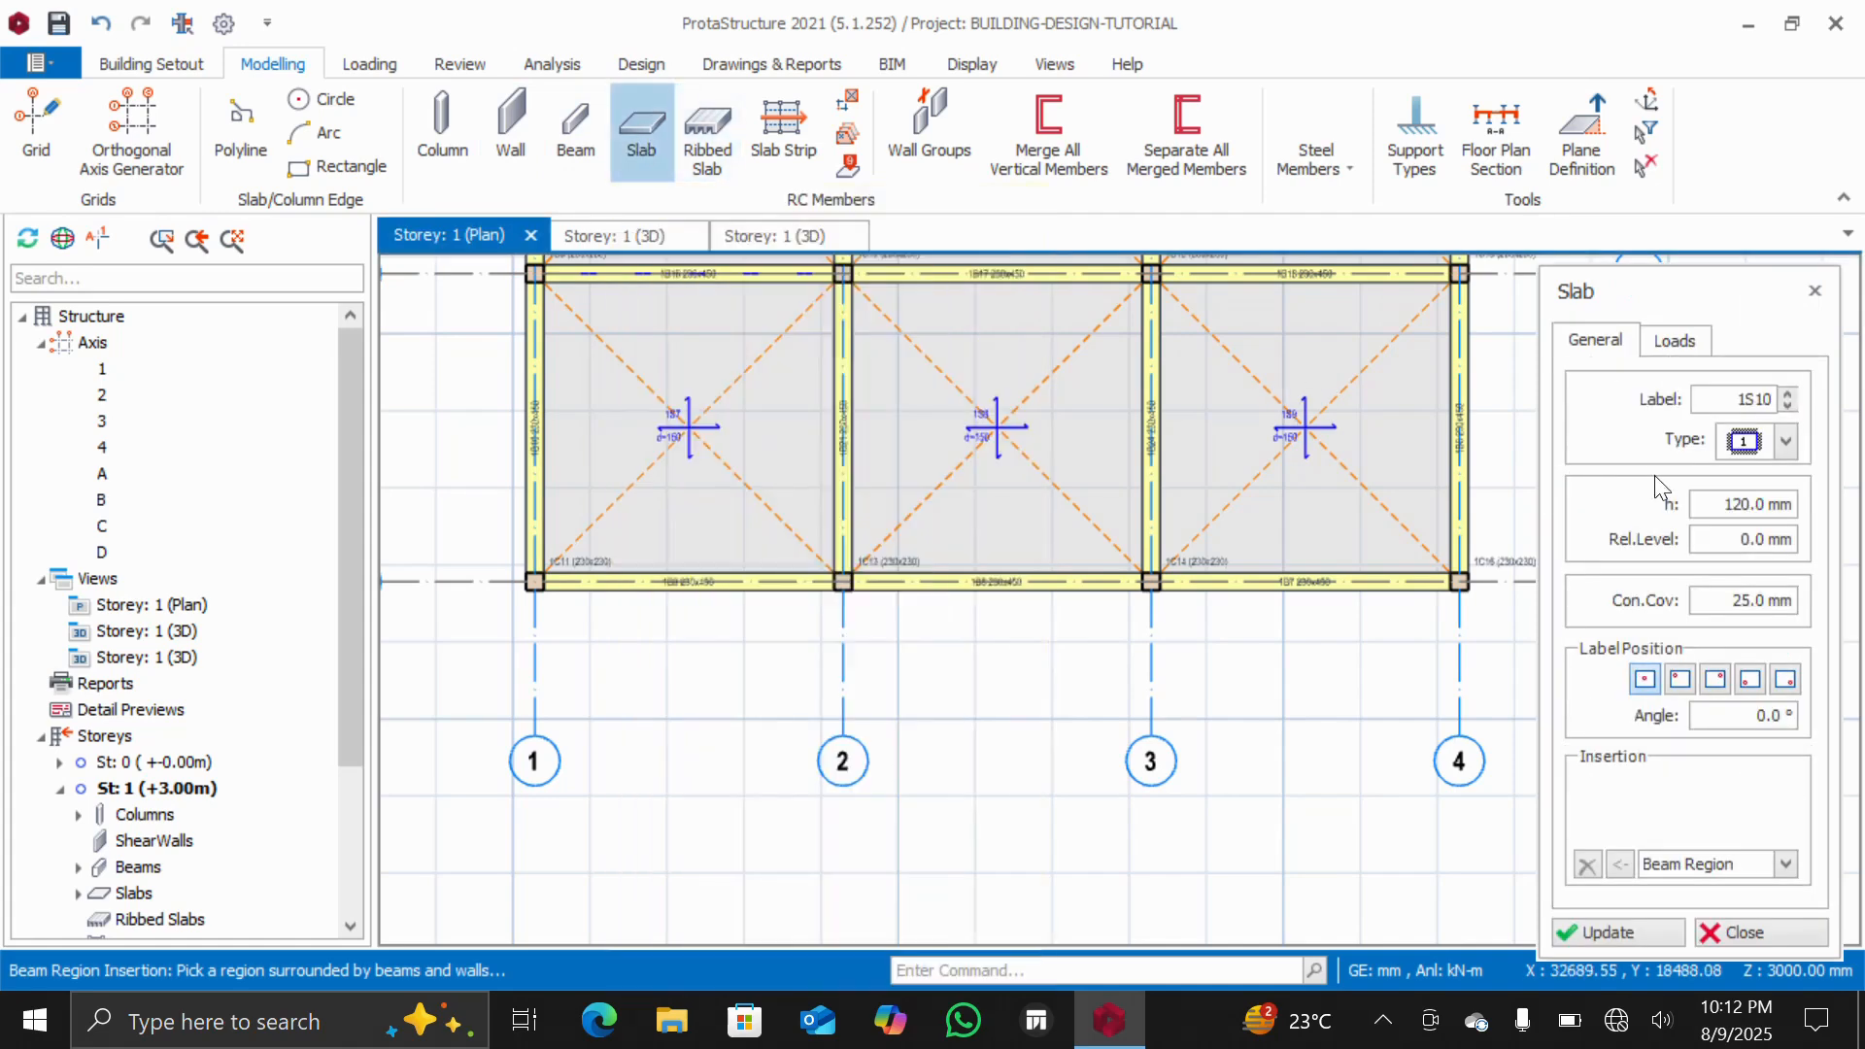
left_click(1740, 446)
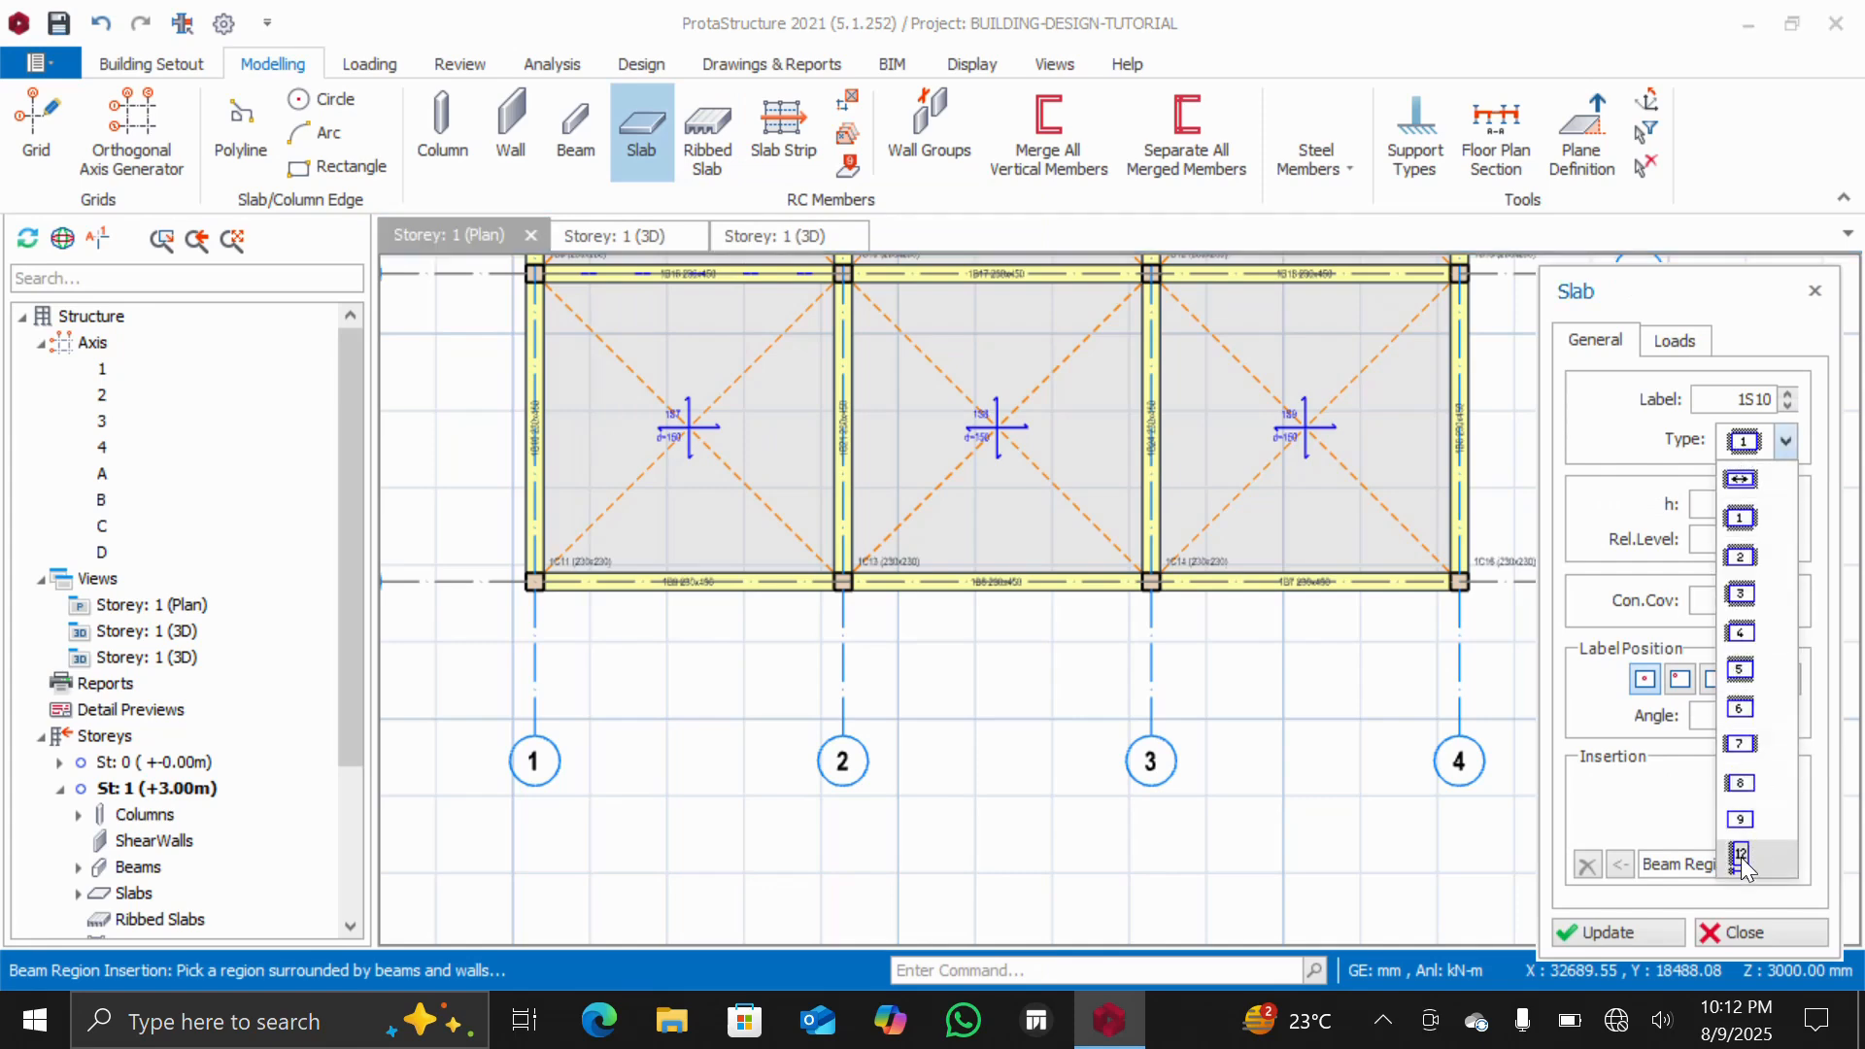
left_click(1740, 857)
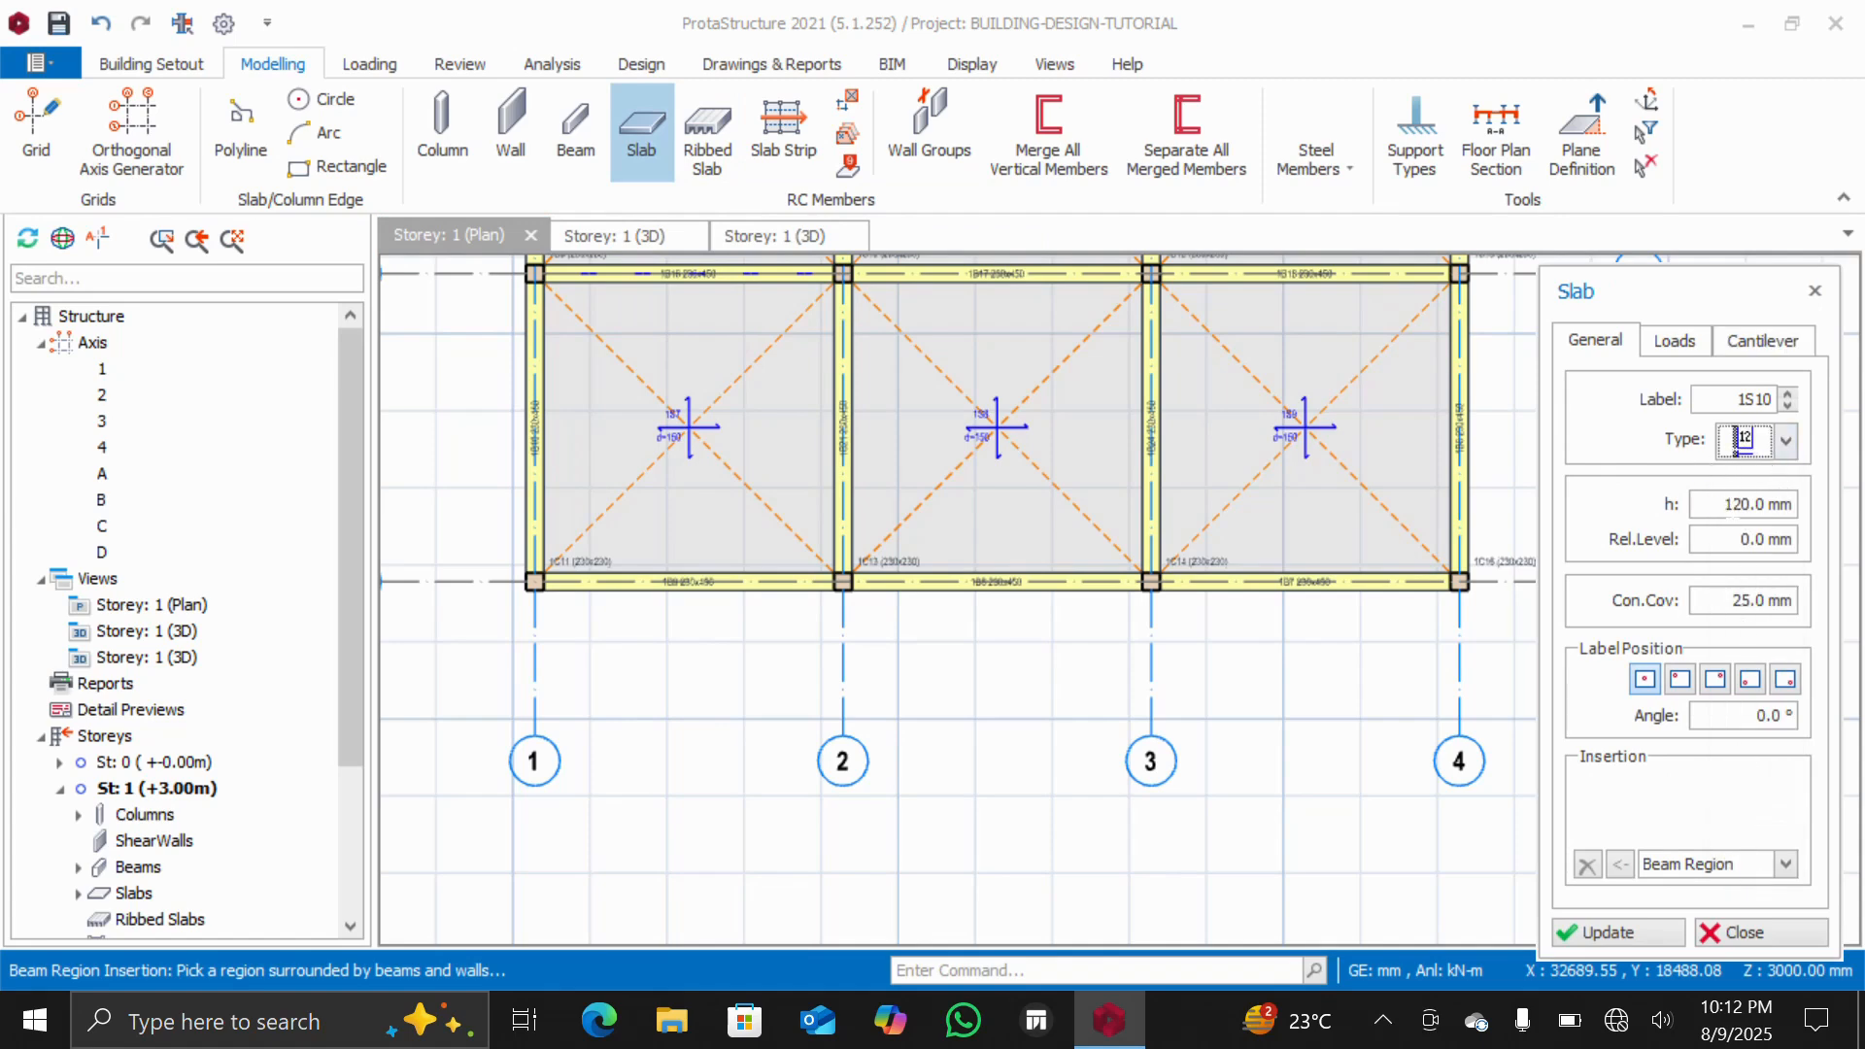
Set the cantilever slab thickness to 150 mm and concrete cover to 20 mm
double_click(1744, 503)
type("10")
double_click(1743, 599)
type("20")
Set the cantilever slab dead load to 1.5 kN/m2 and imposed load to 1.500 A) General domestic use
left_click(1678, 348)
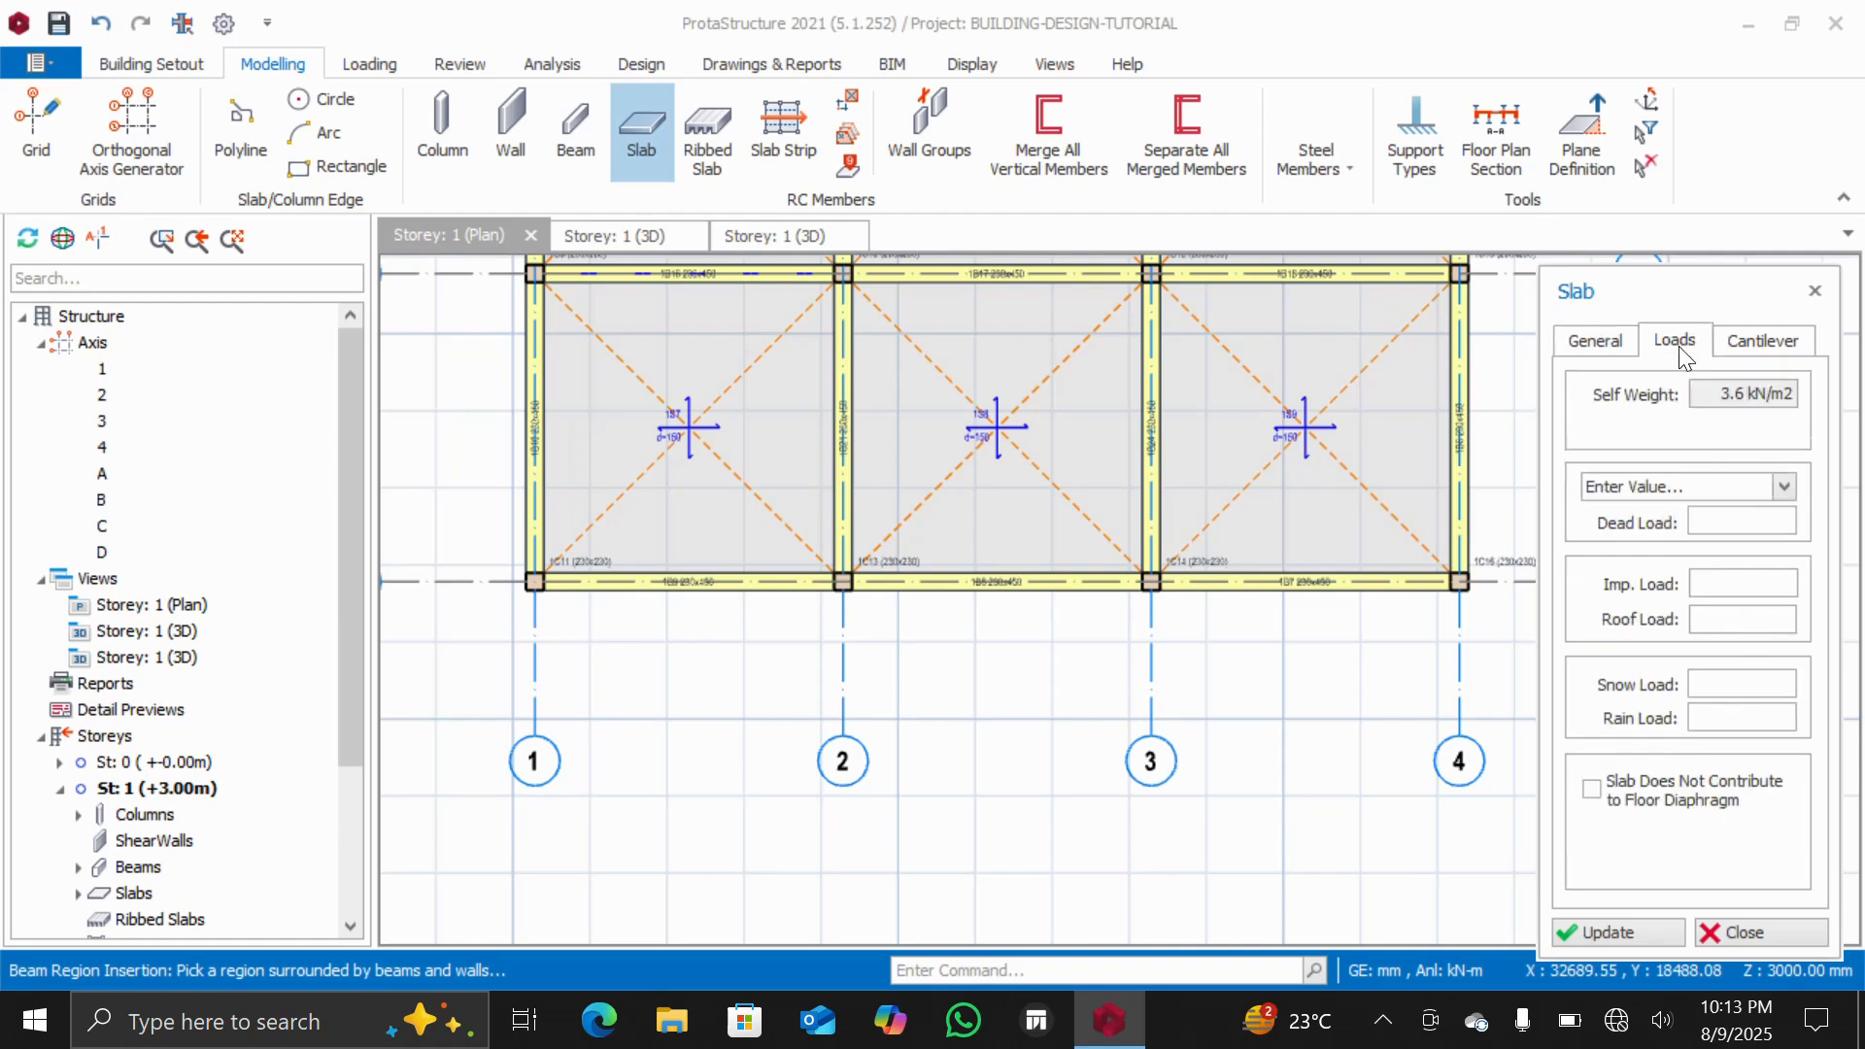
left_click(1703, 522)
type("1.5 kN/m2")
left_click(1784, 486)
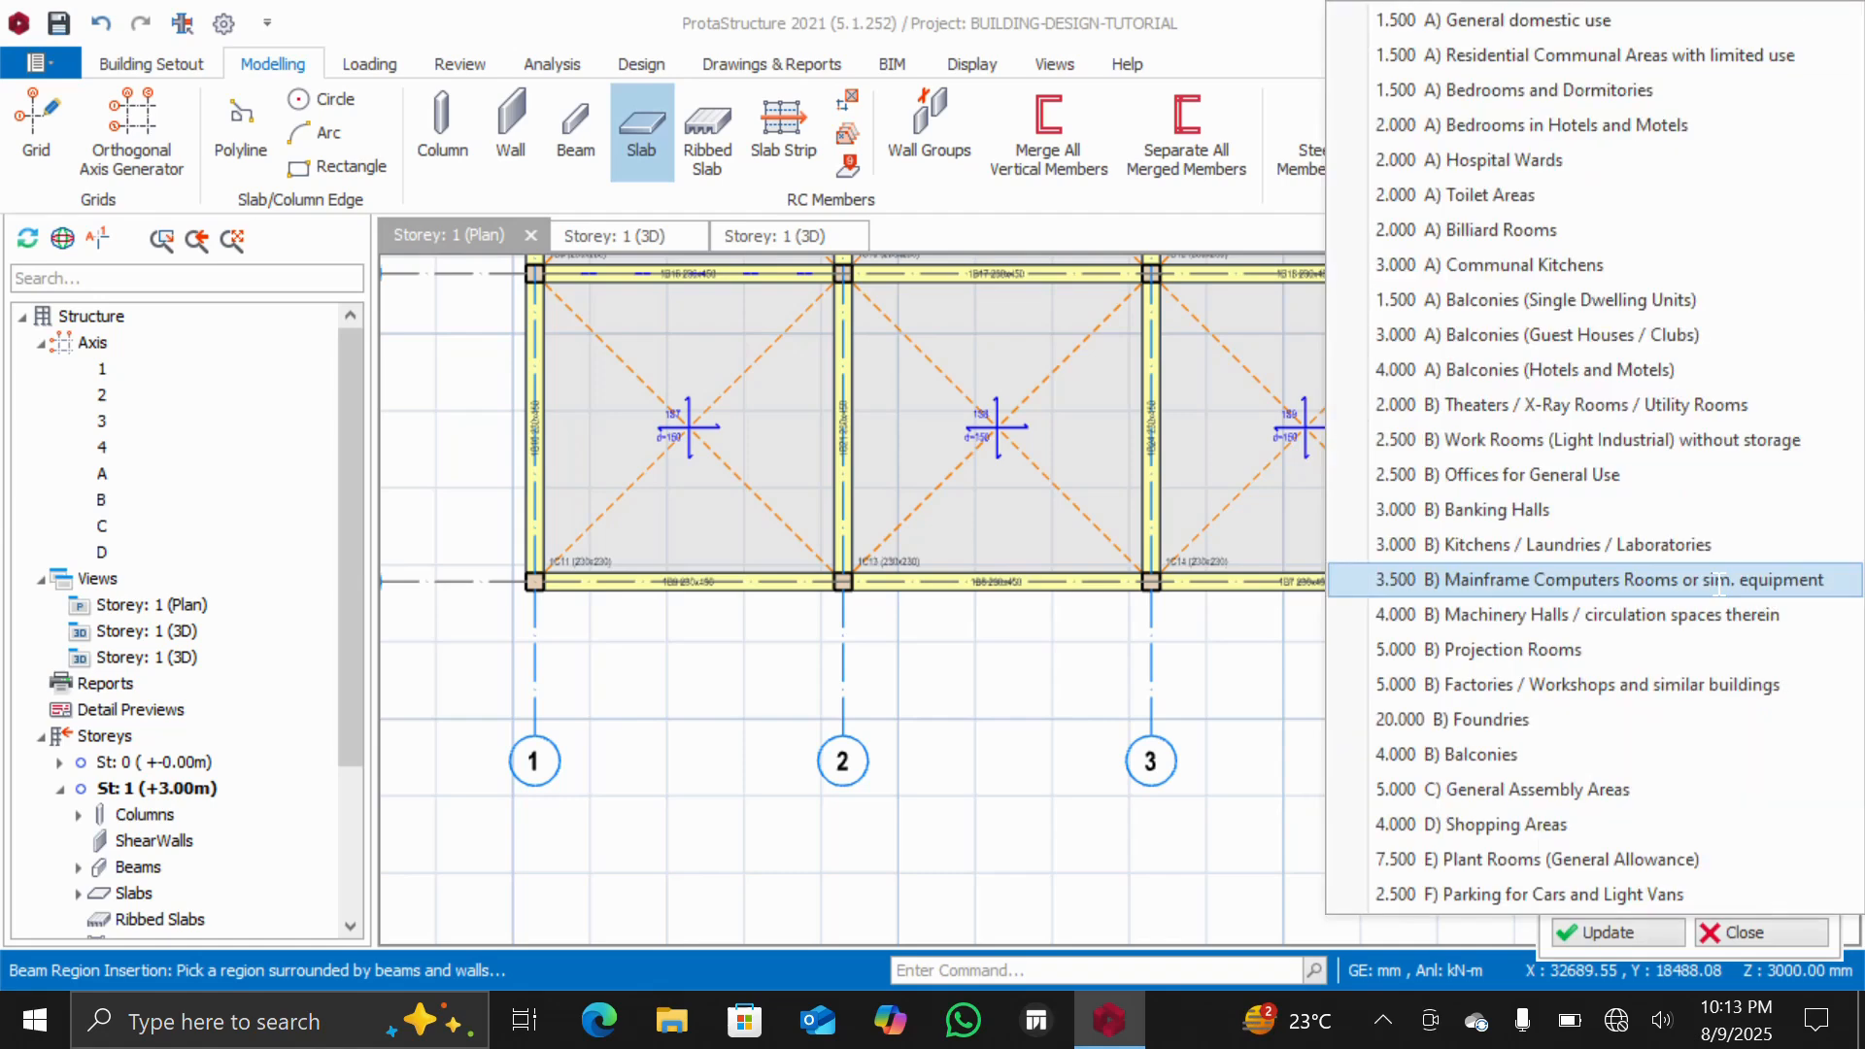
left_click(1554, 19)
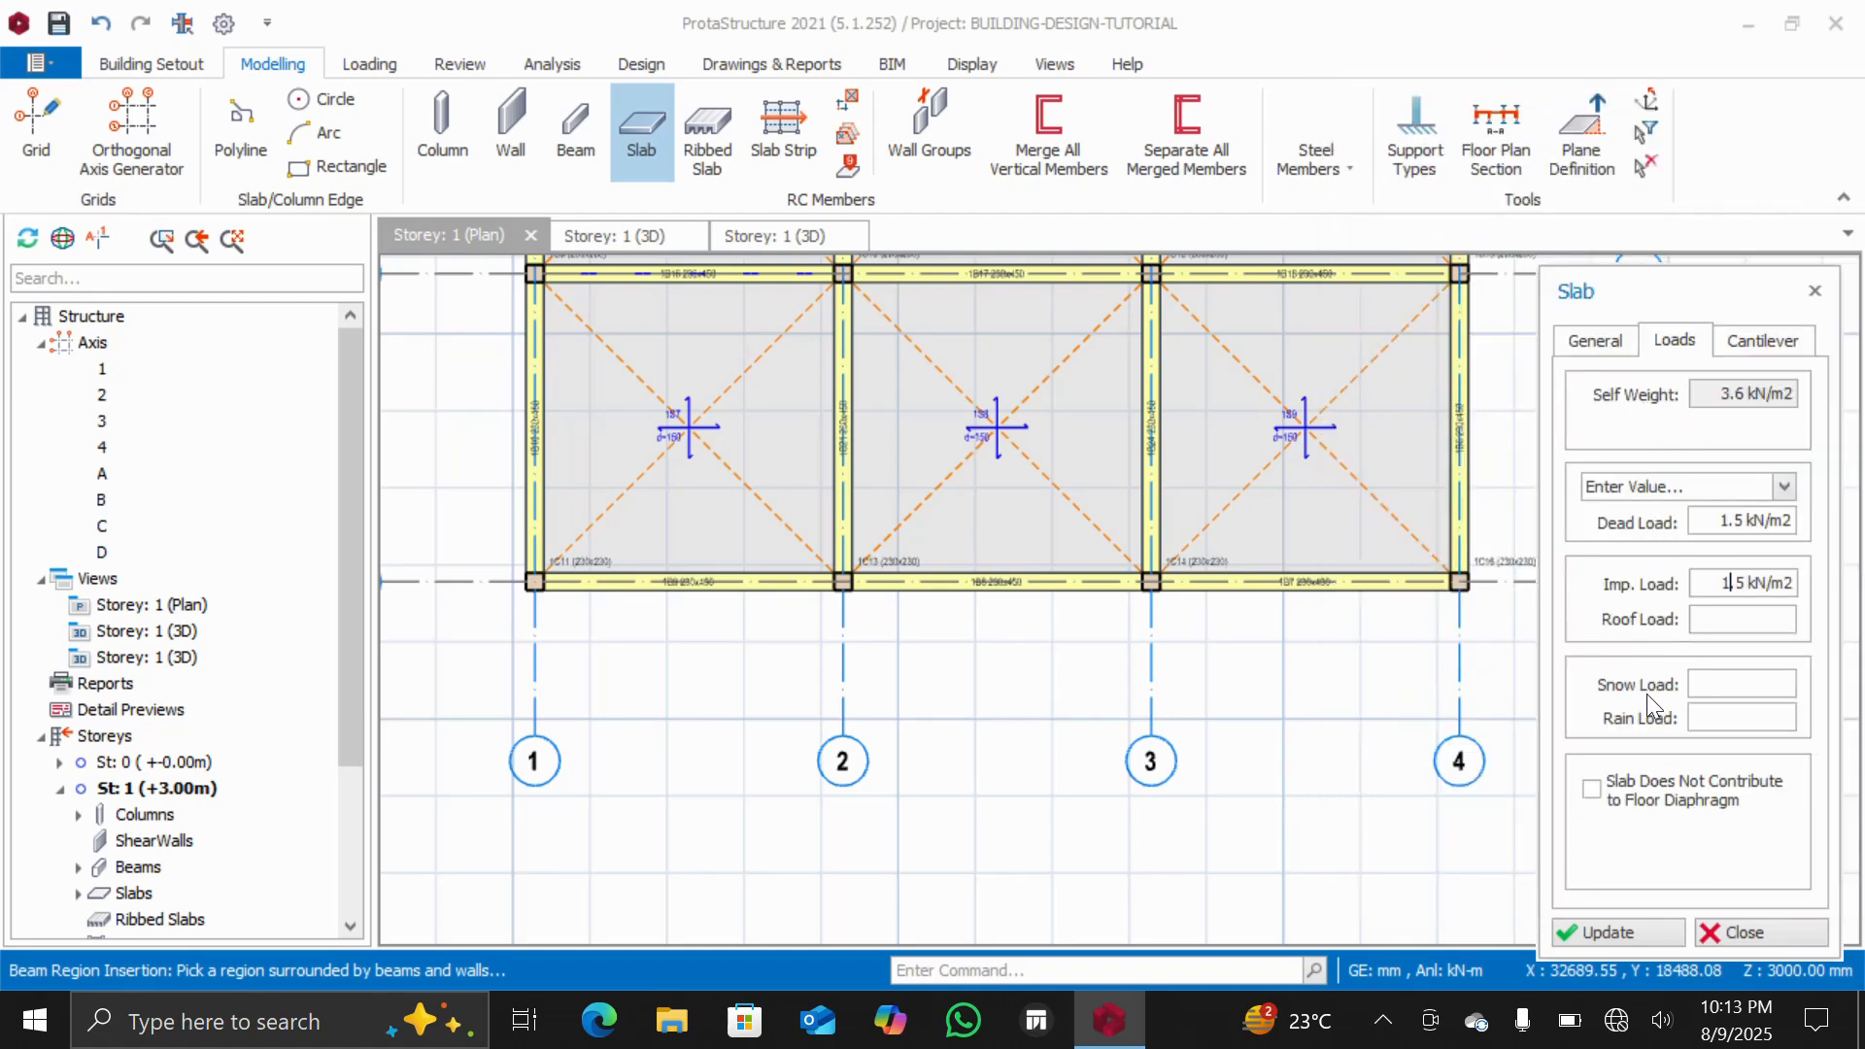
Set the cantilever length to 1000 mm and parapet load to 9.8, then apply the settings
left_click(1750, 340)
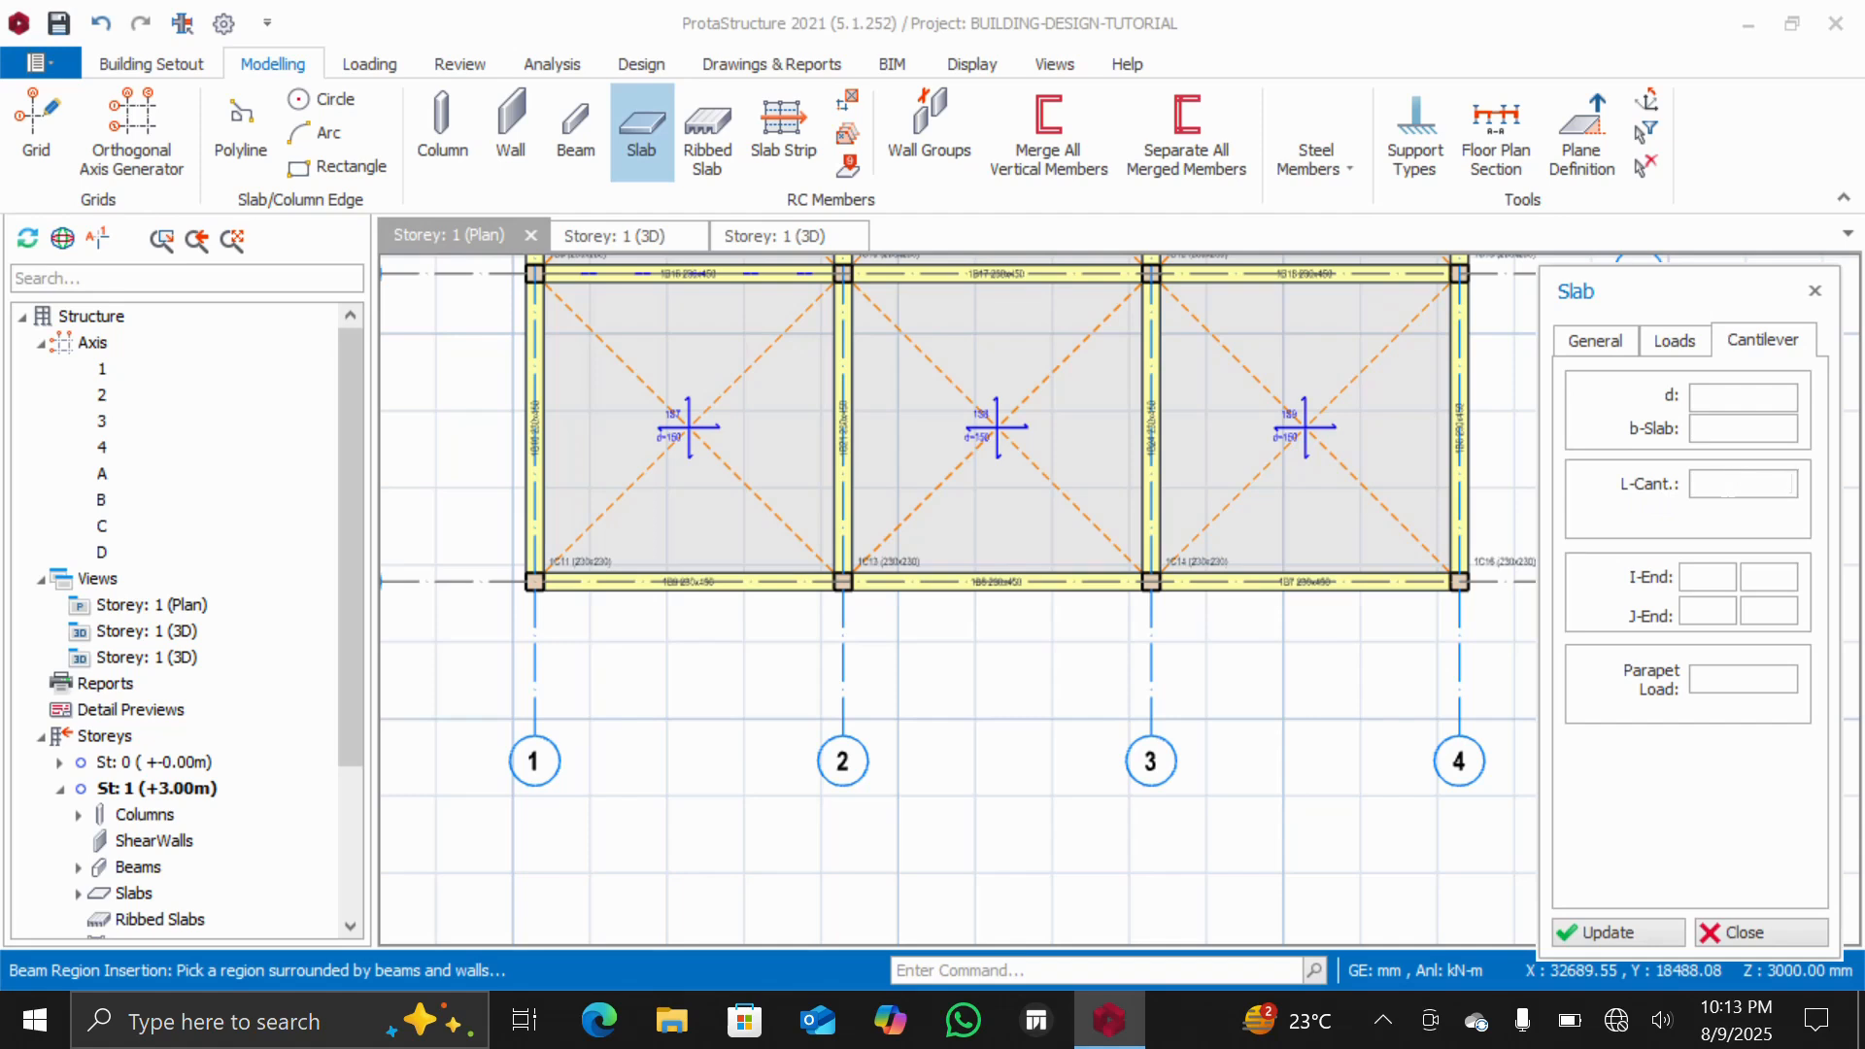
type("1000")
left_click(1712, 685)
type("9.")
type("3")
key("BackSpace")
type("8")
left_click(1604, 932)
Insert a cantilever slab off axis A between axes 2 and 3, projecting outward from the frame
scroll(843, 584, "up", 4)
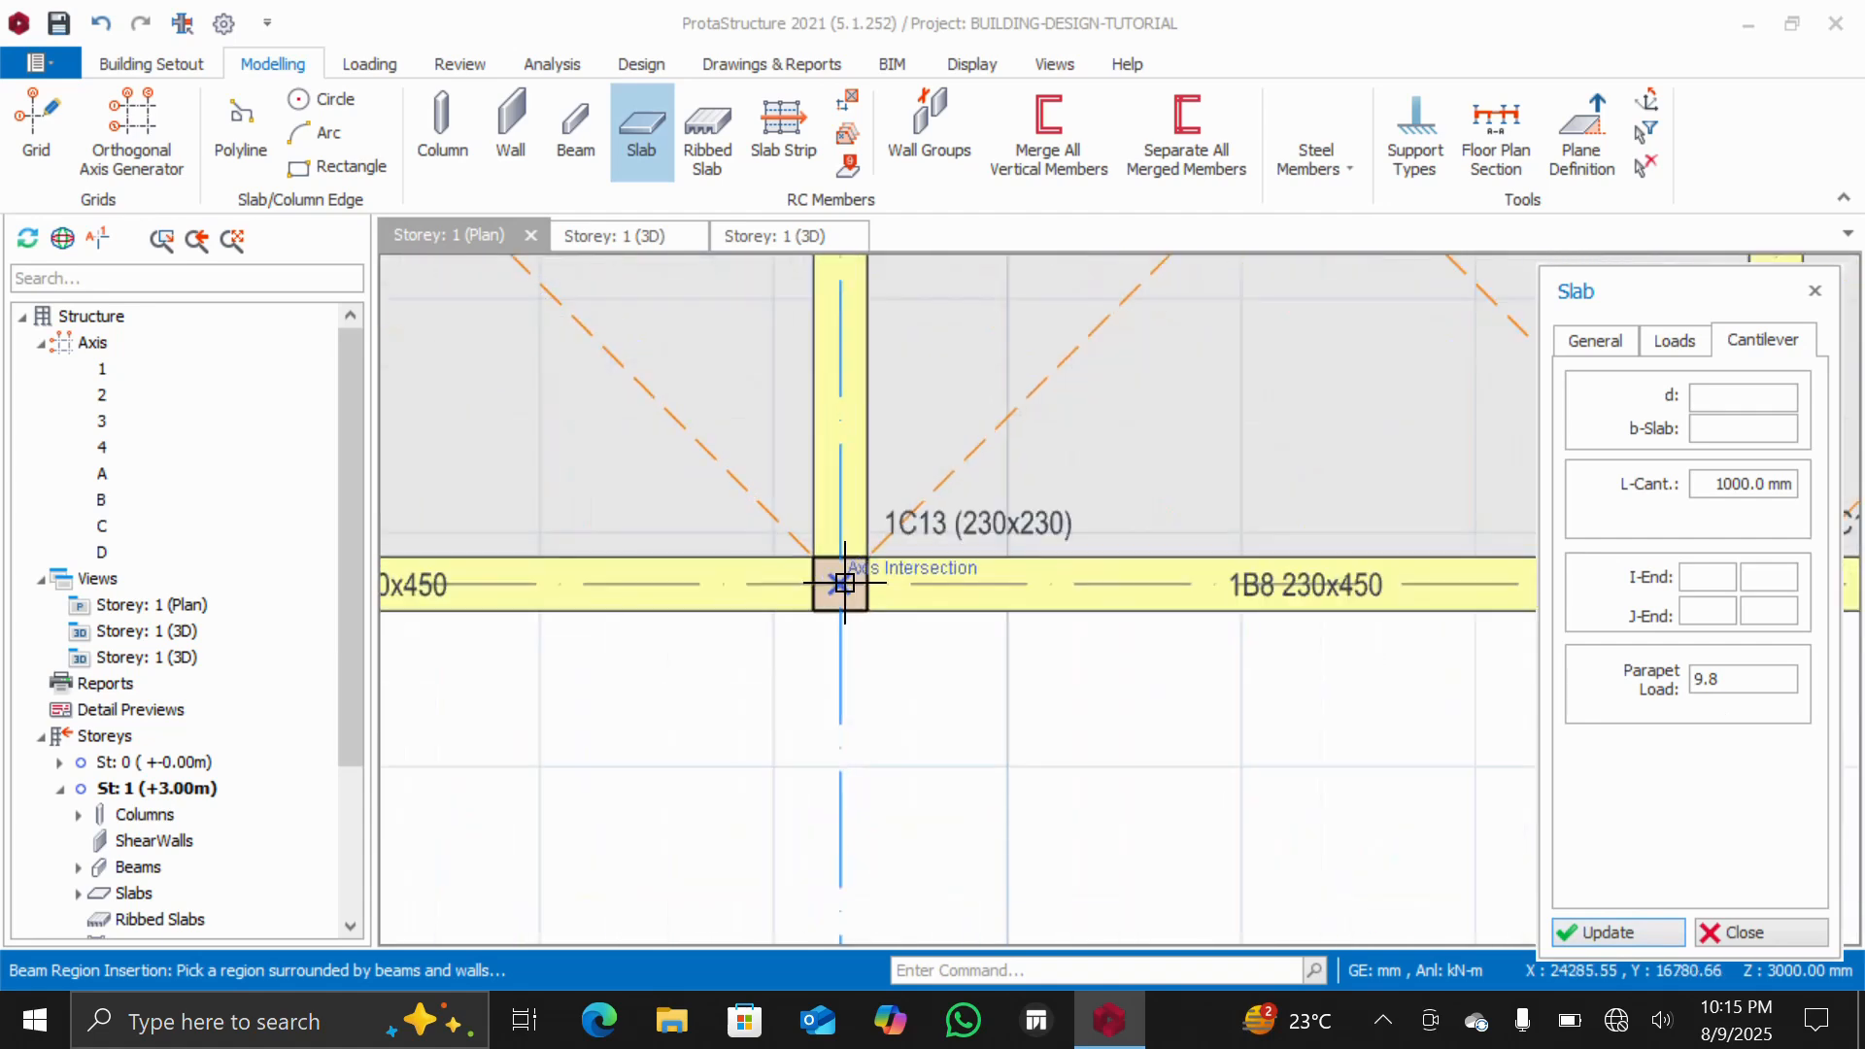
scroll(842, 584, "down", 1)
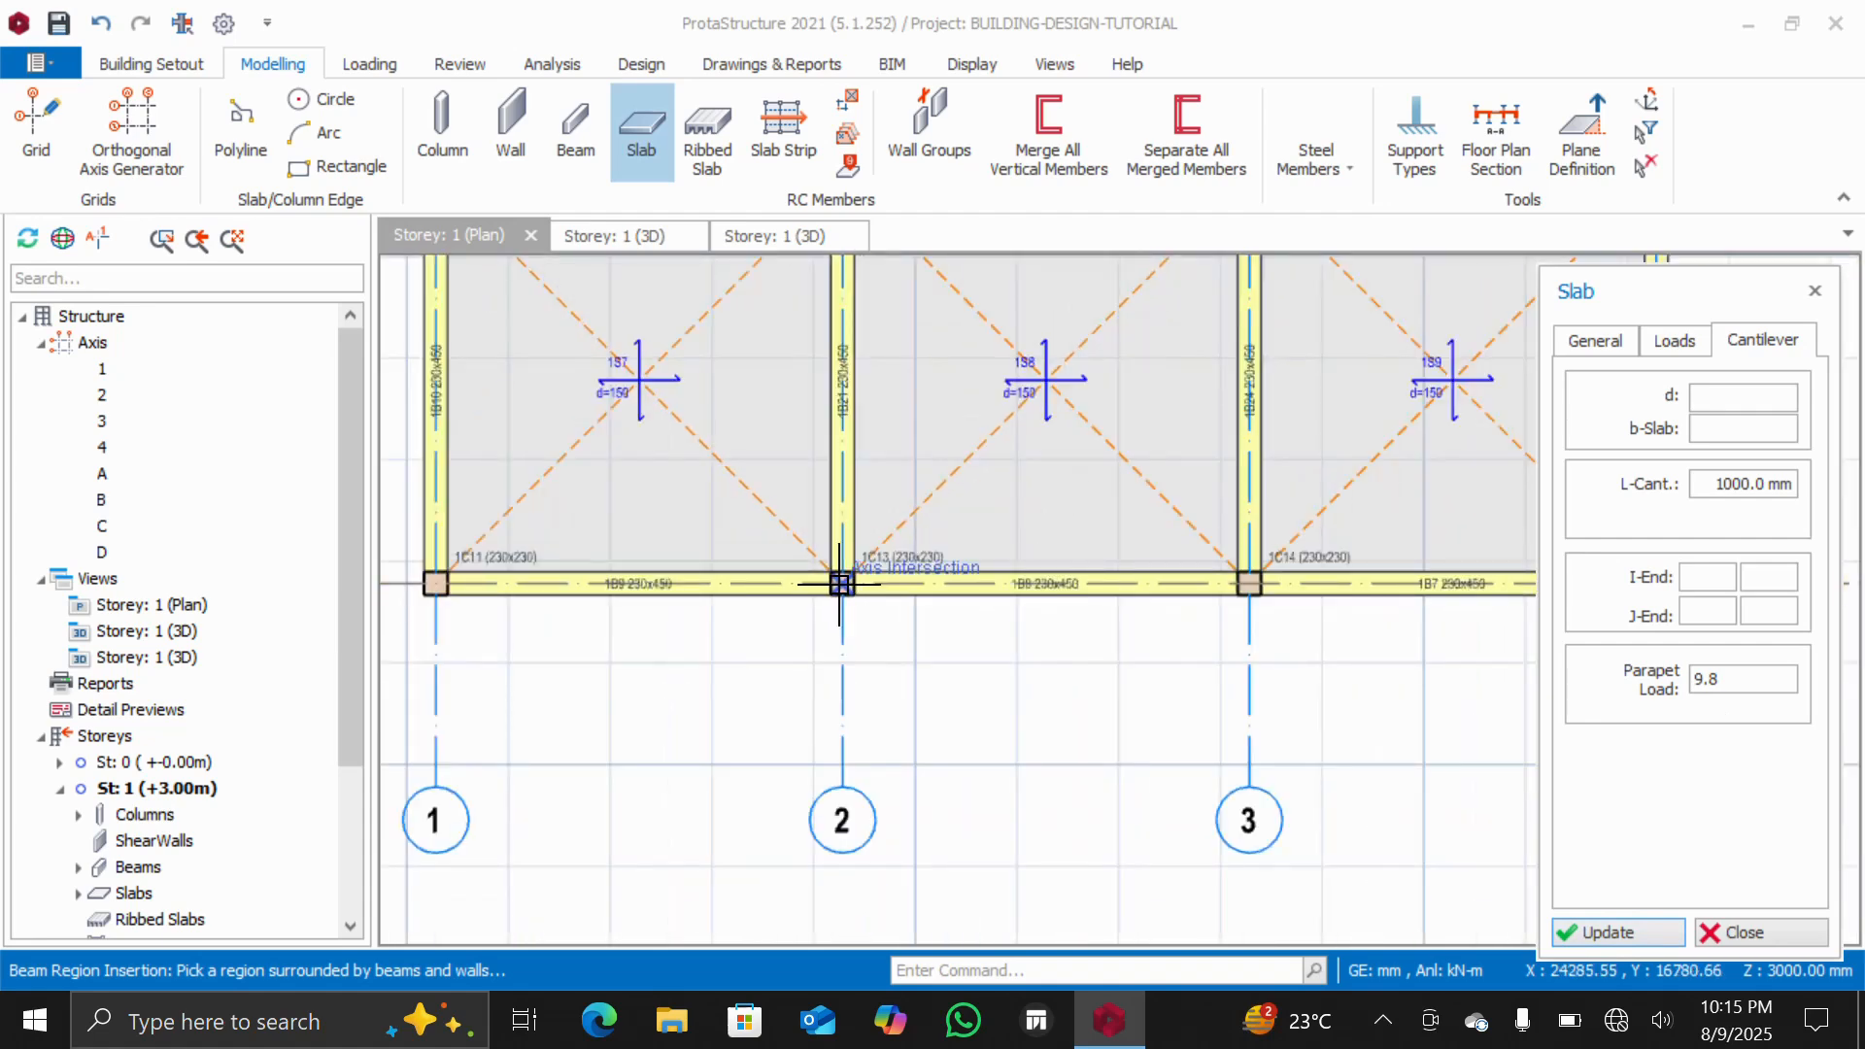
left_click(841, 584)
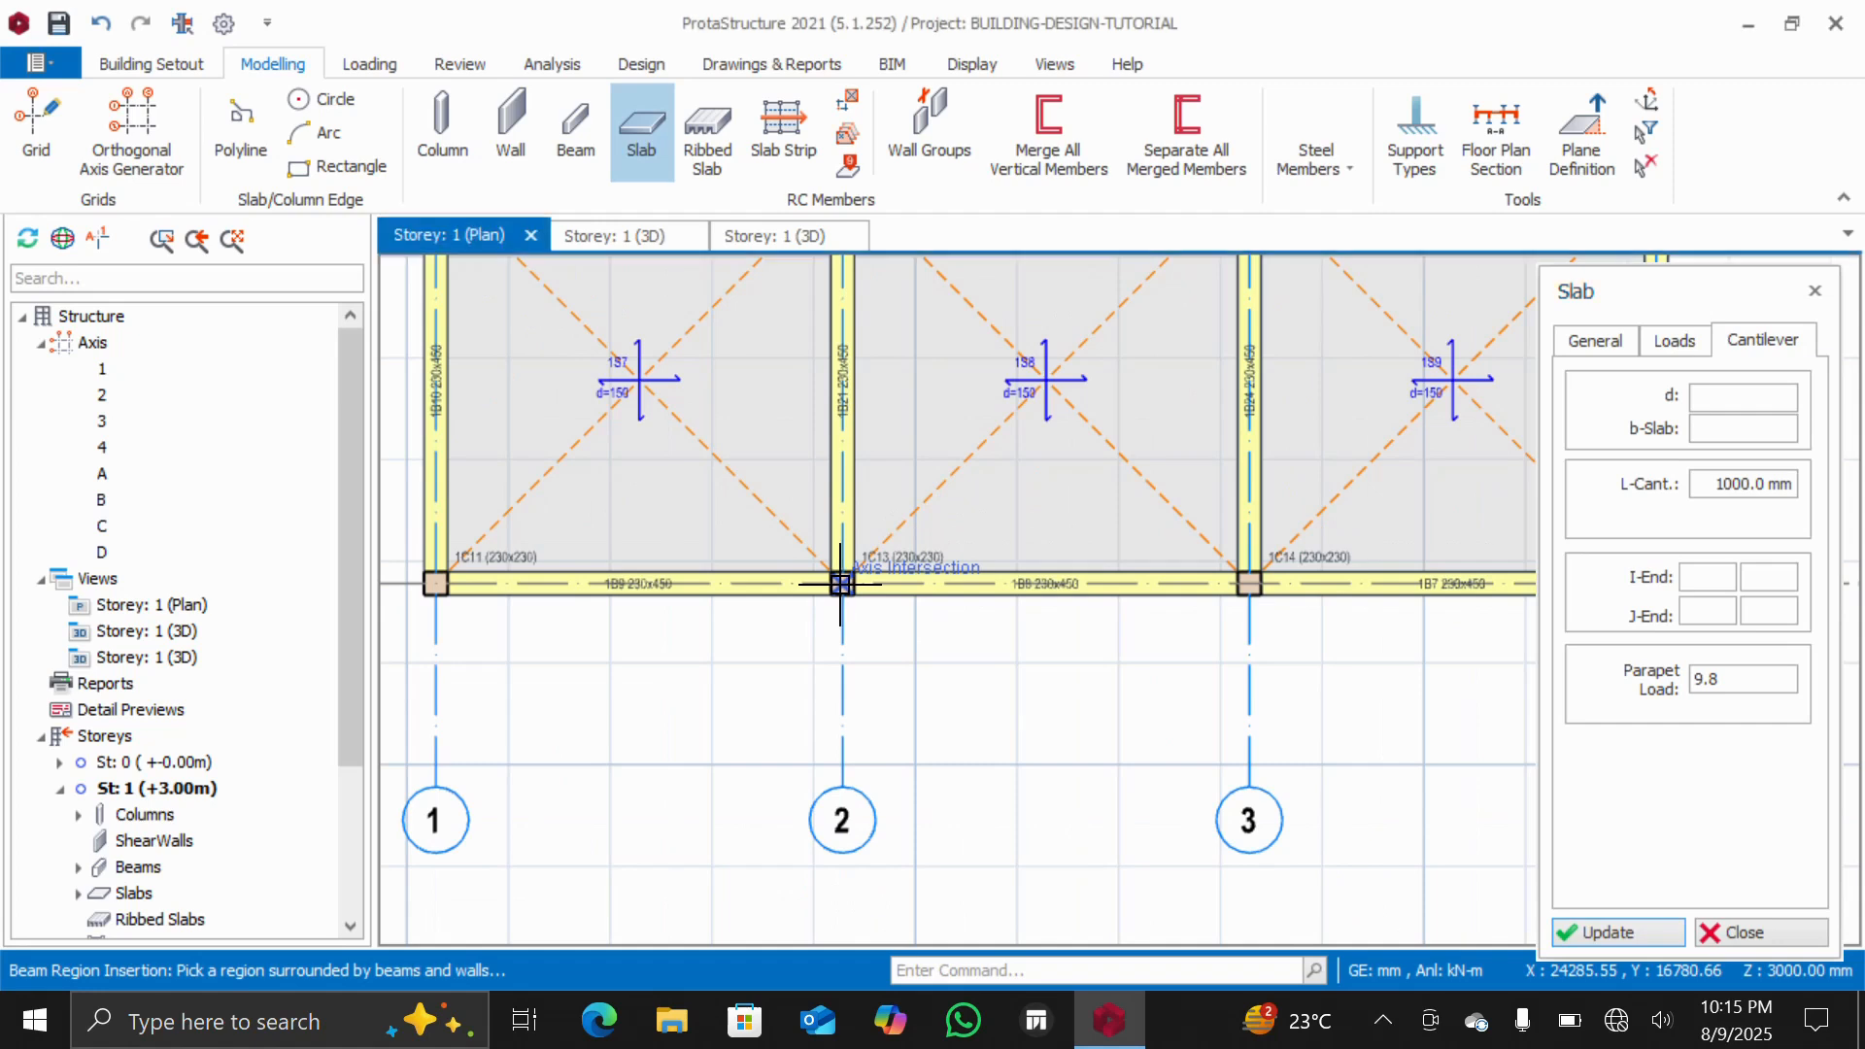
left_click(1248, 586)
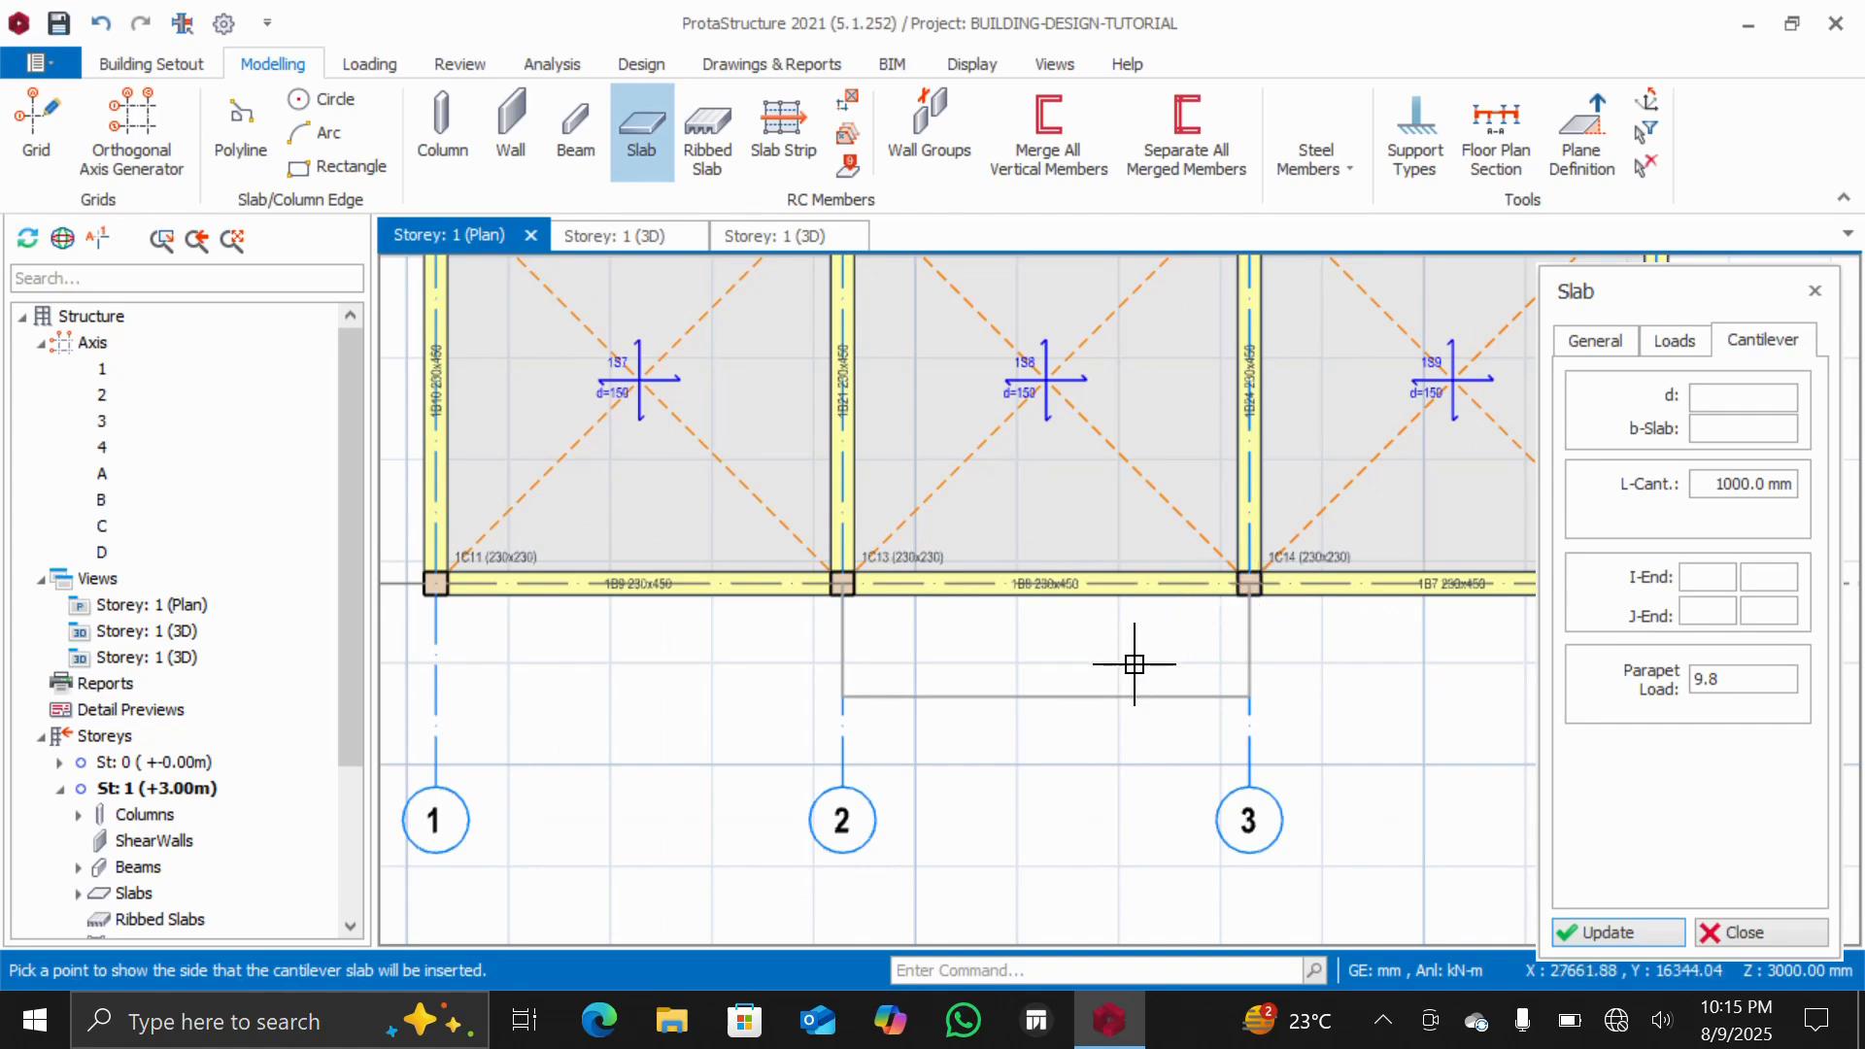
left_click(1063, 670)
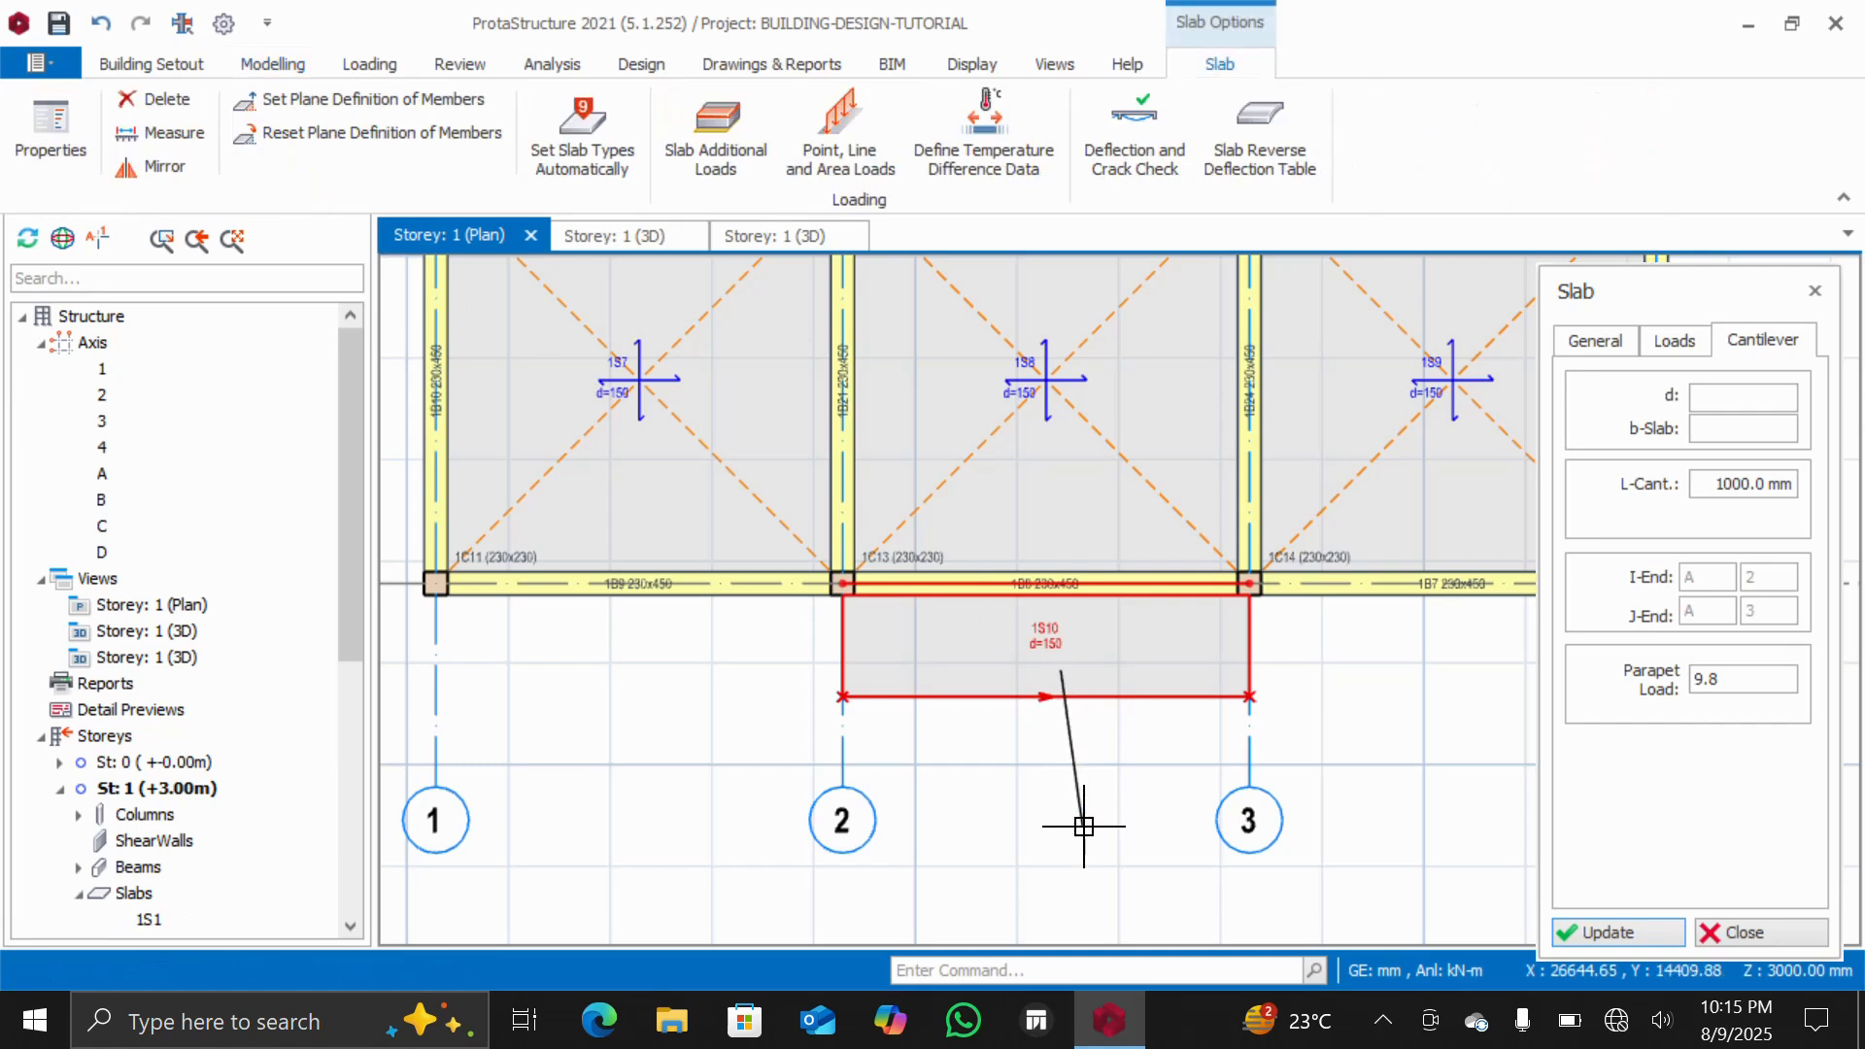
Open a new 3D view and orbit and zoom around the cantilever slab to inspect it
scroll(1074, 777, "up", 3)
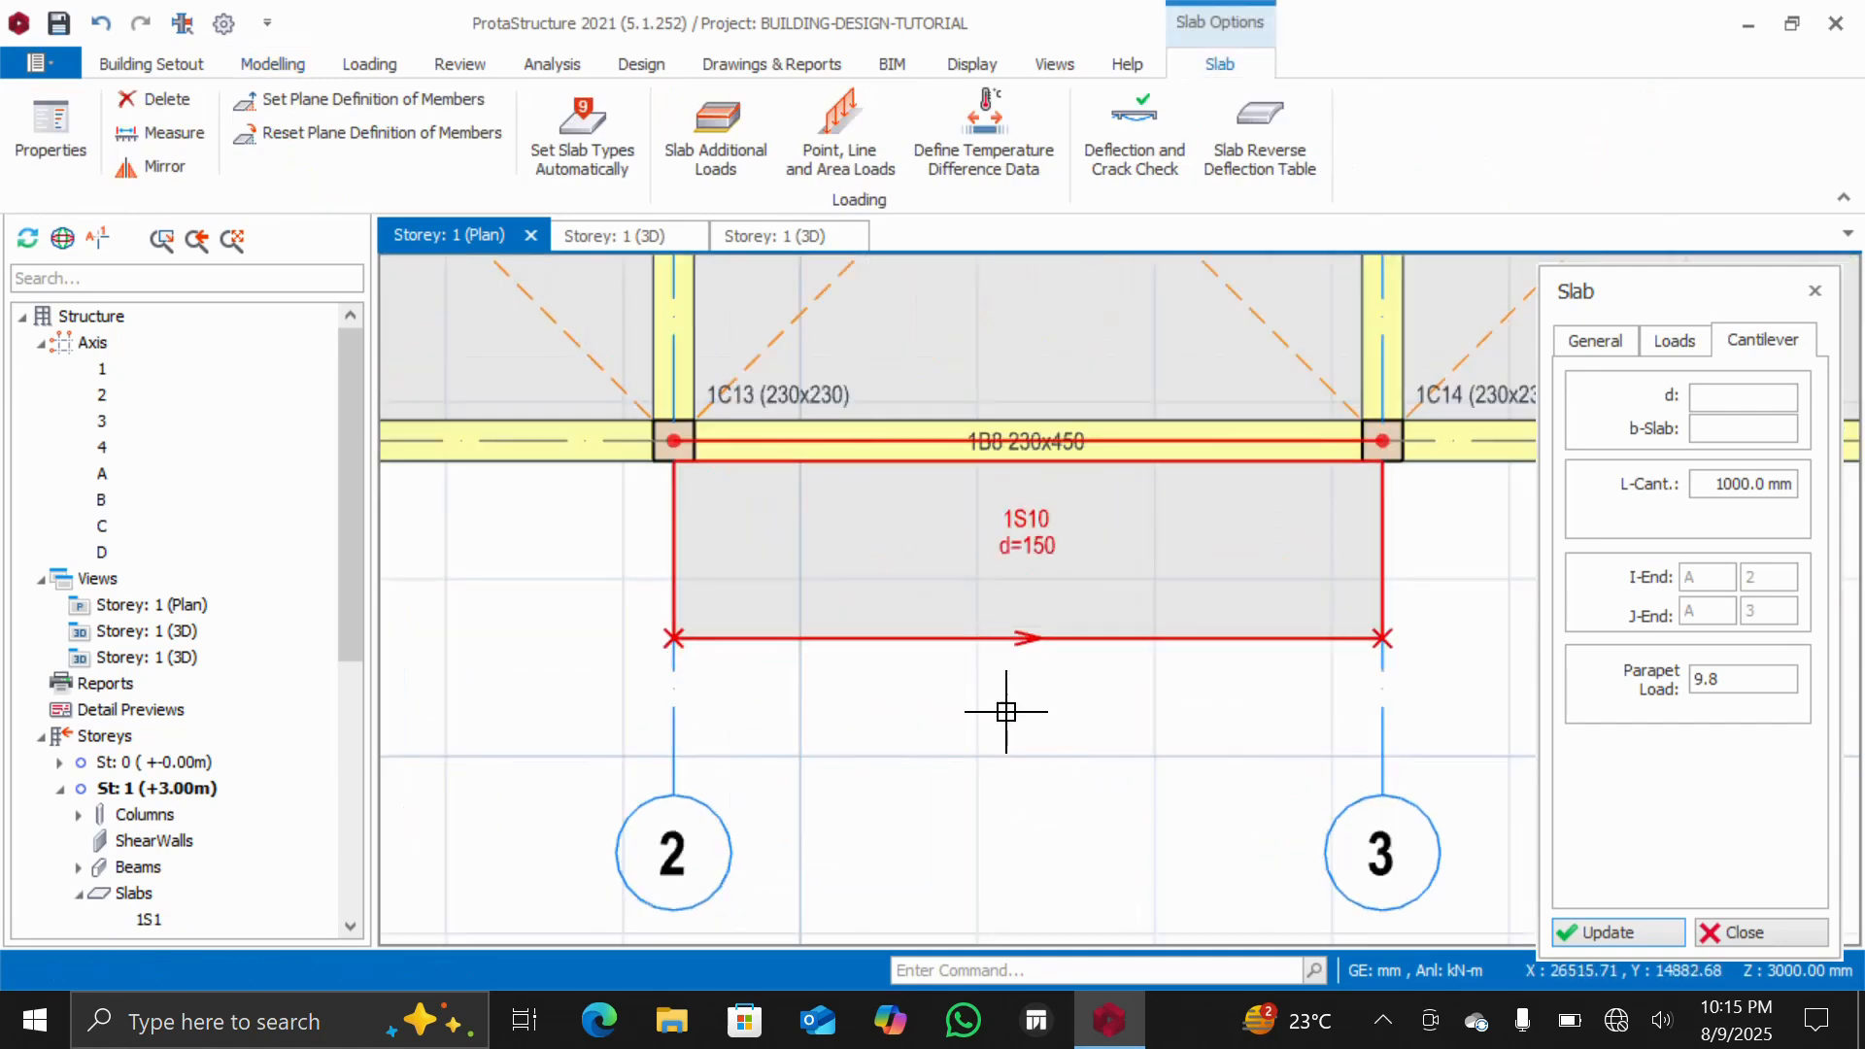
scroll(947, 746, "down", 3)
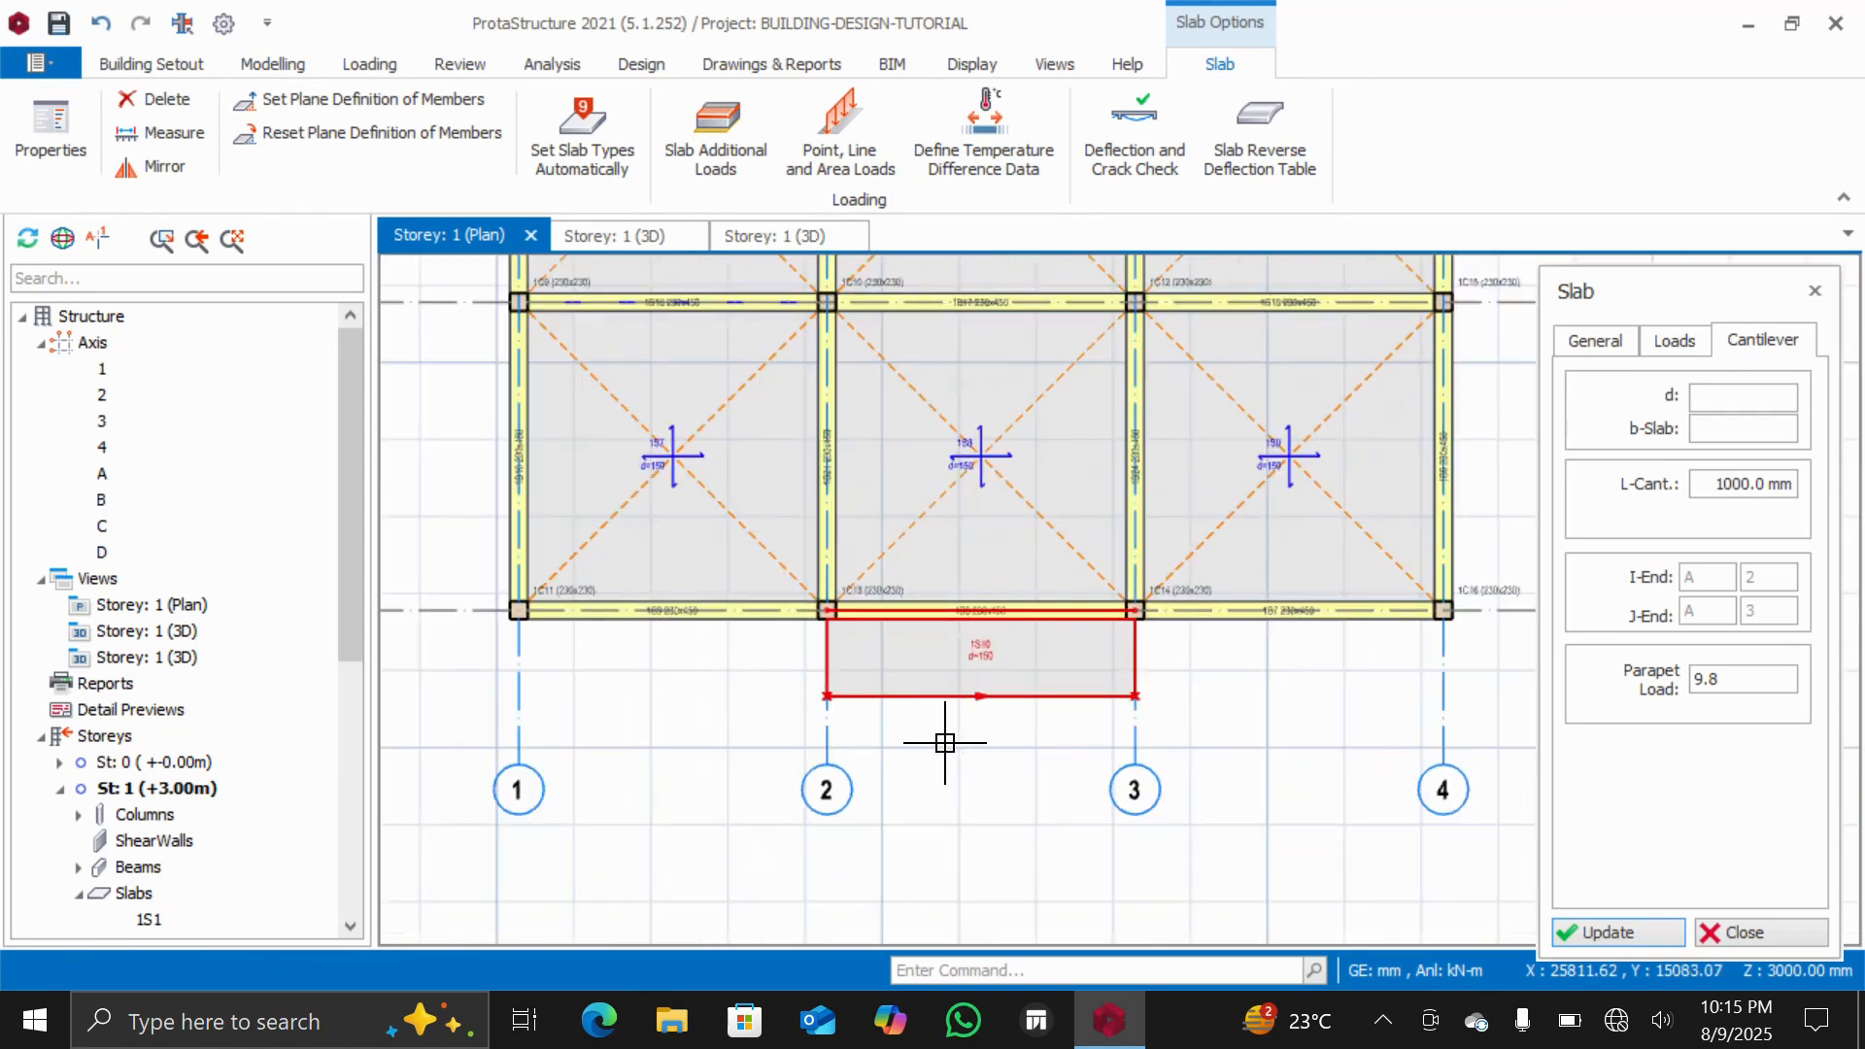
left_click(114, 581)
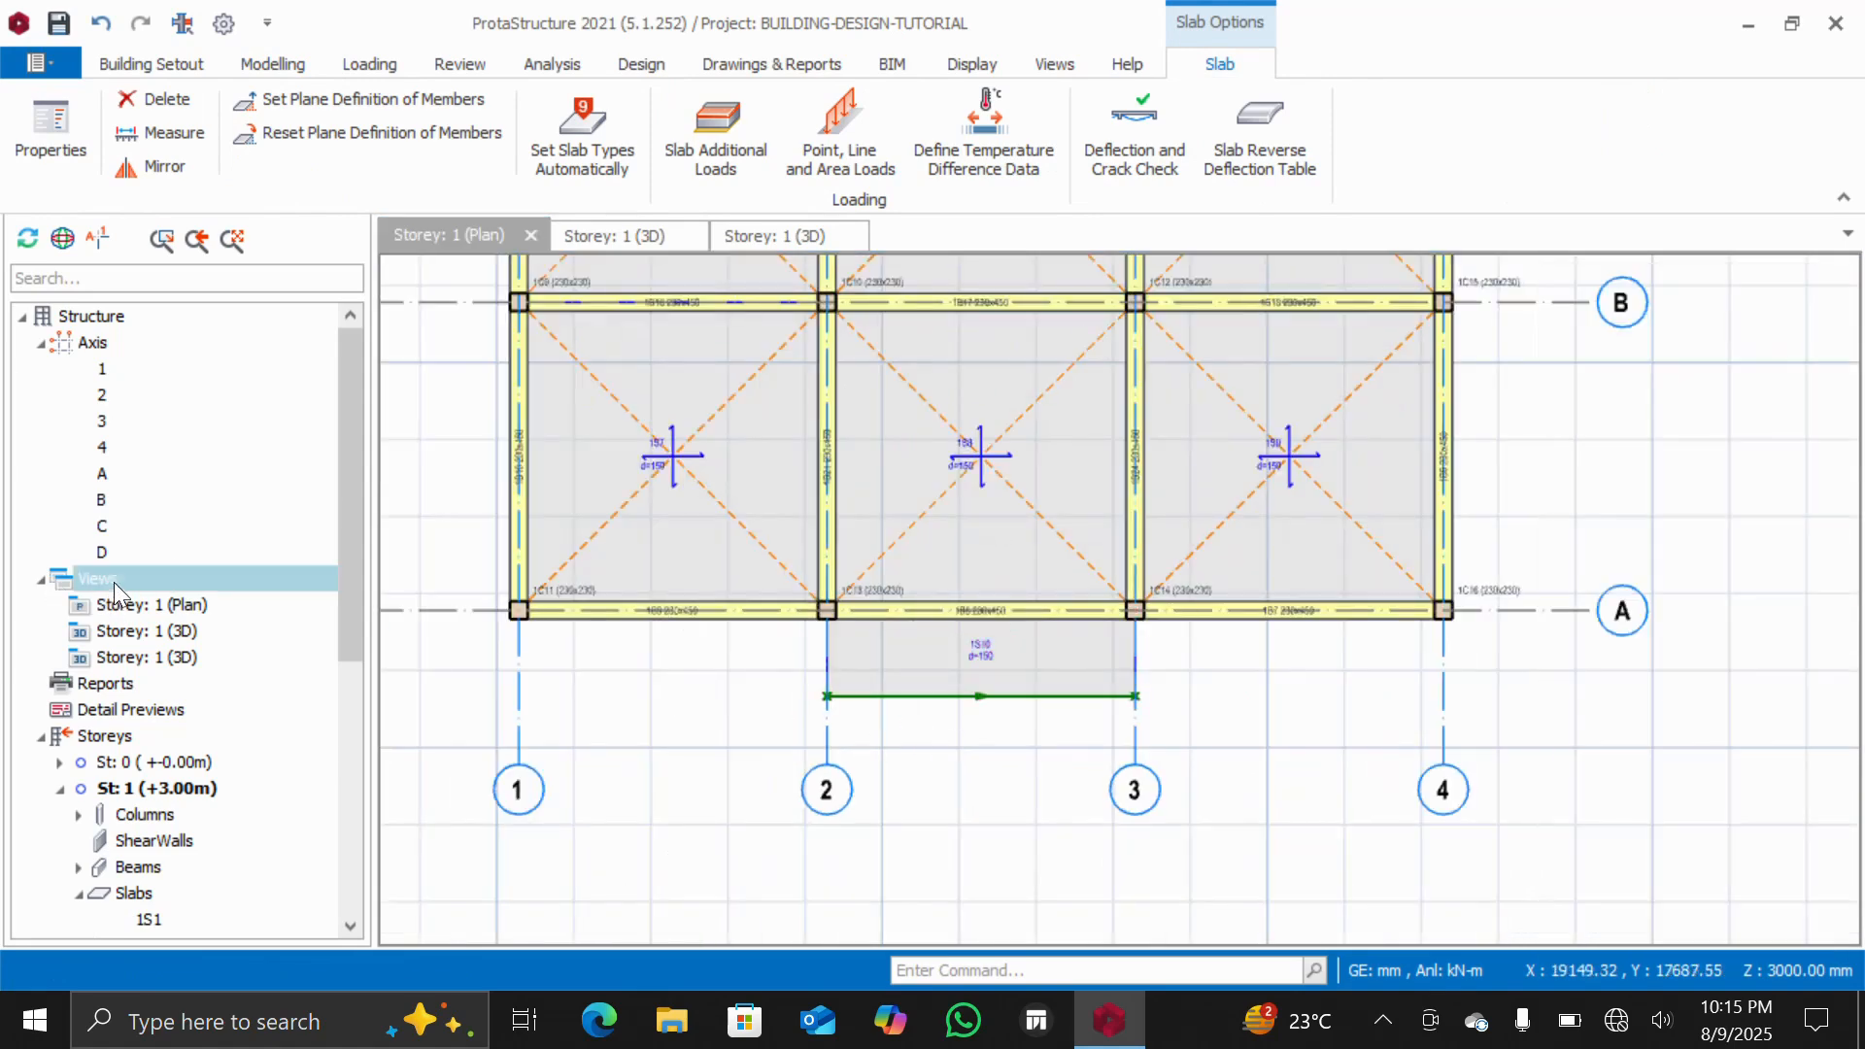
right_click(114, 581)
left_click(215, 636)
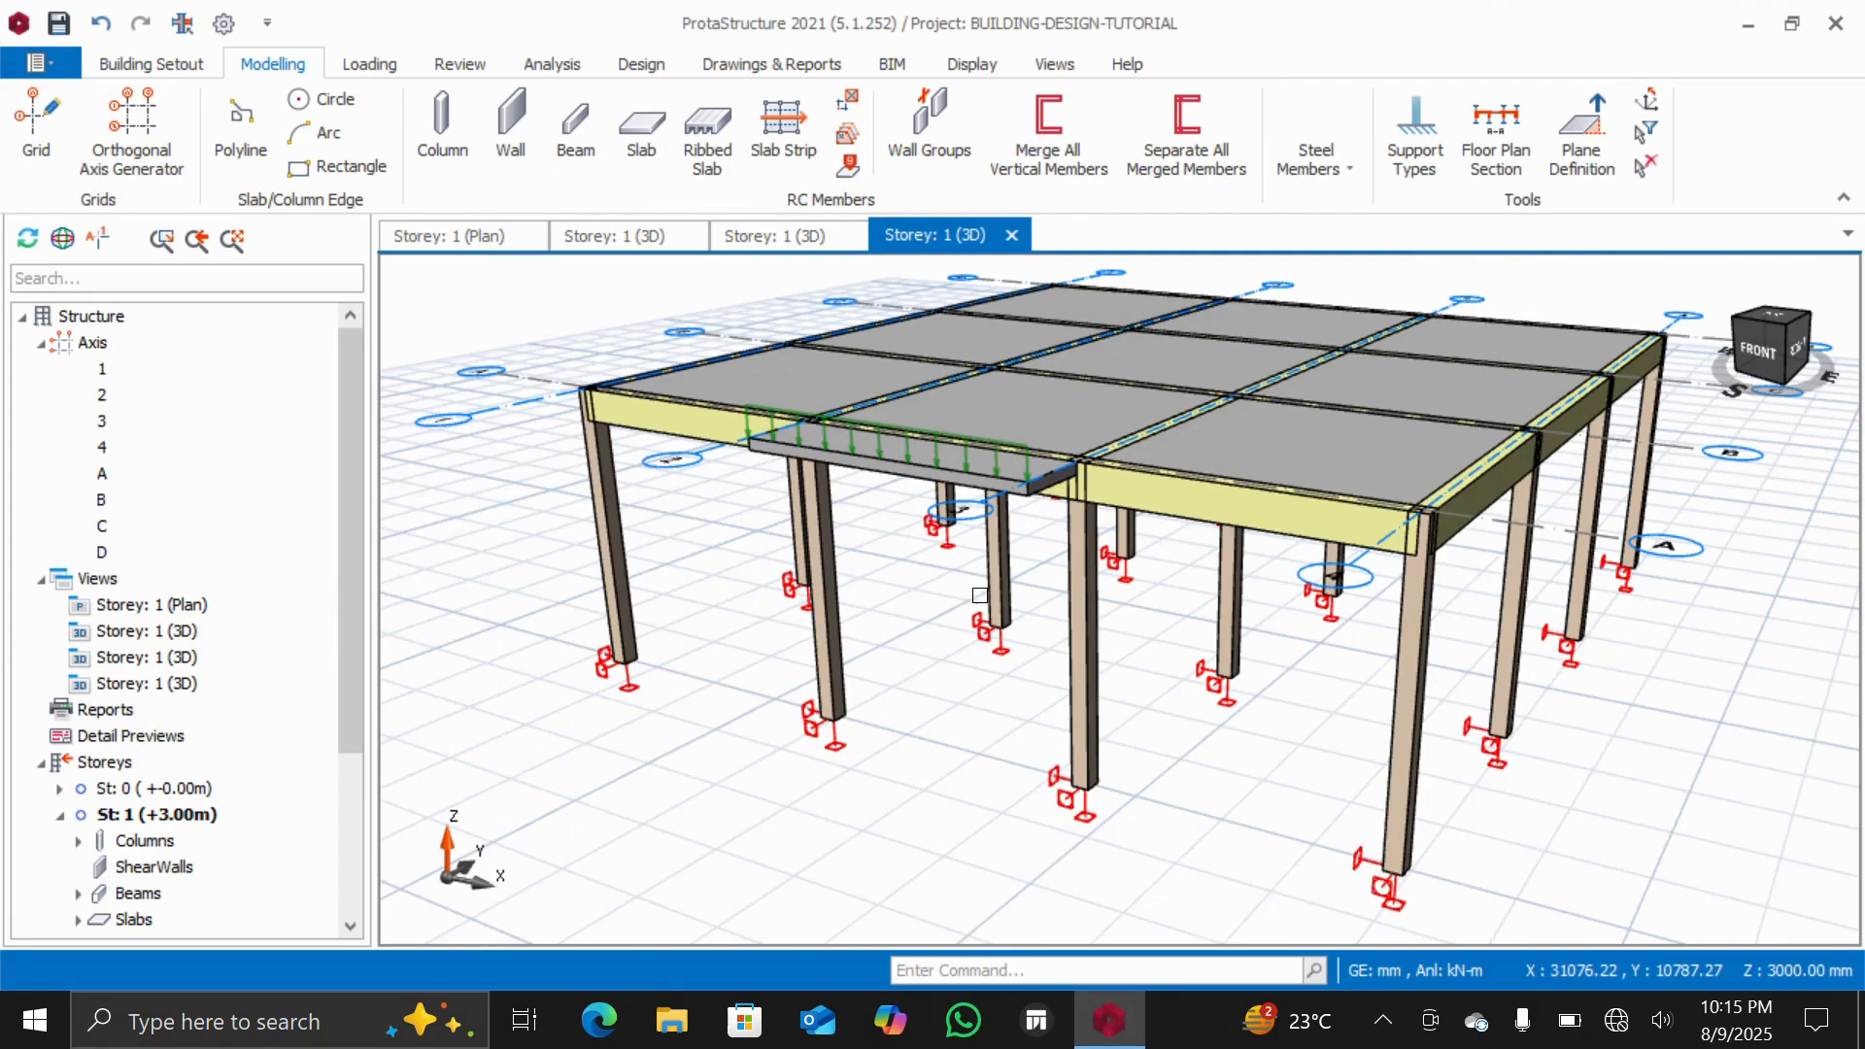
mouse_move(1772, 348)
left_mouse_down()
mouse_move(1707, 379)
mouse_move(1730, 370)
left_mouse_up()
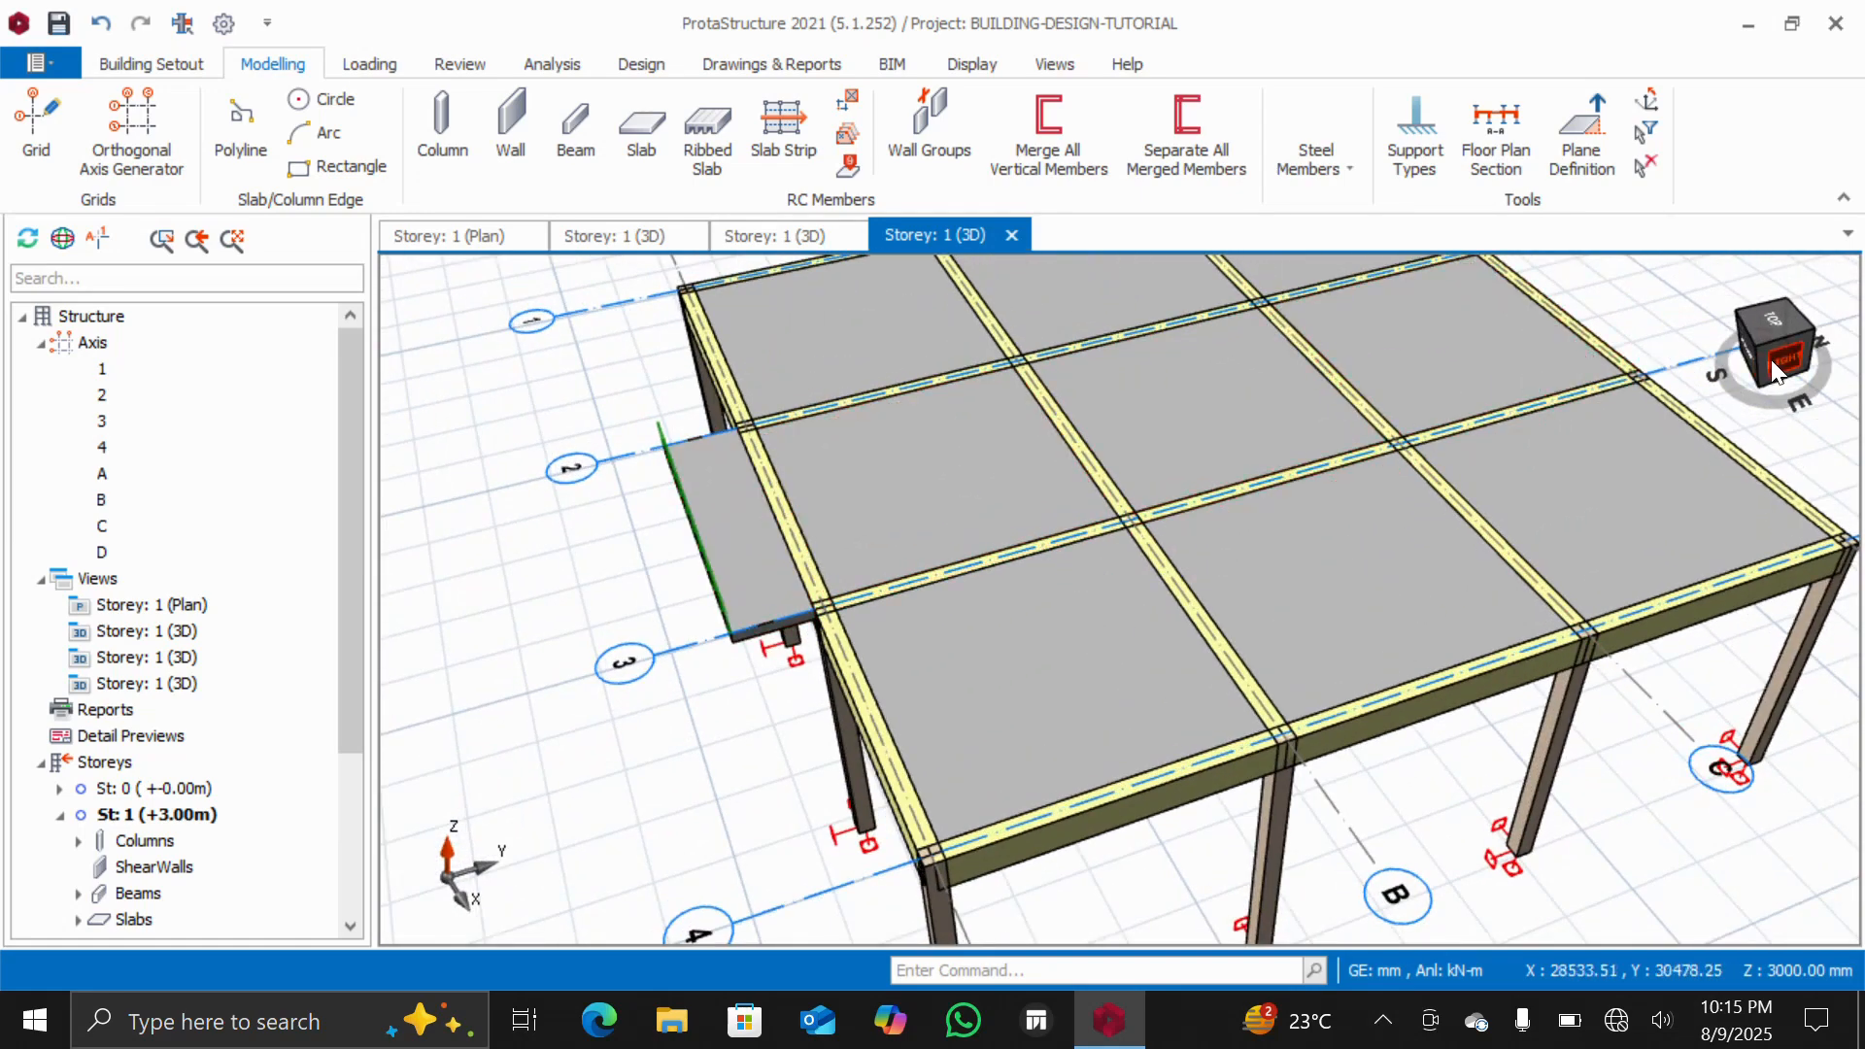
left_click_drag(1772, 372, 1651, 348)
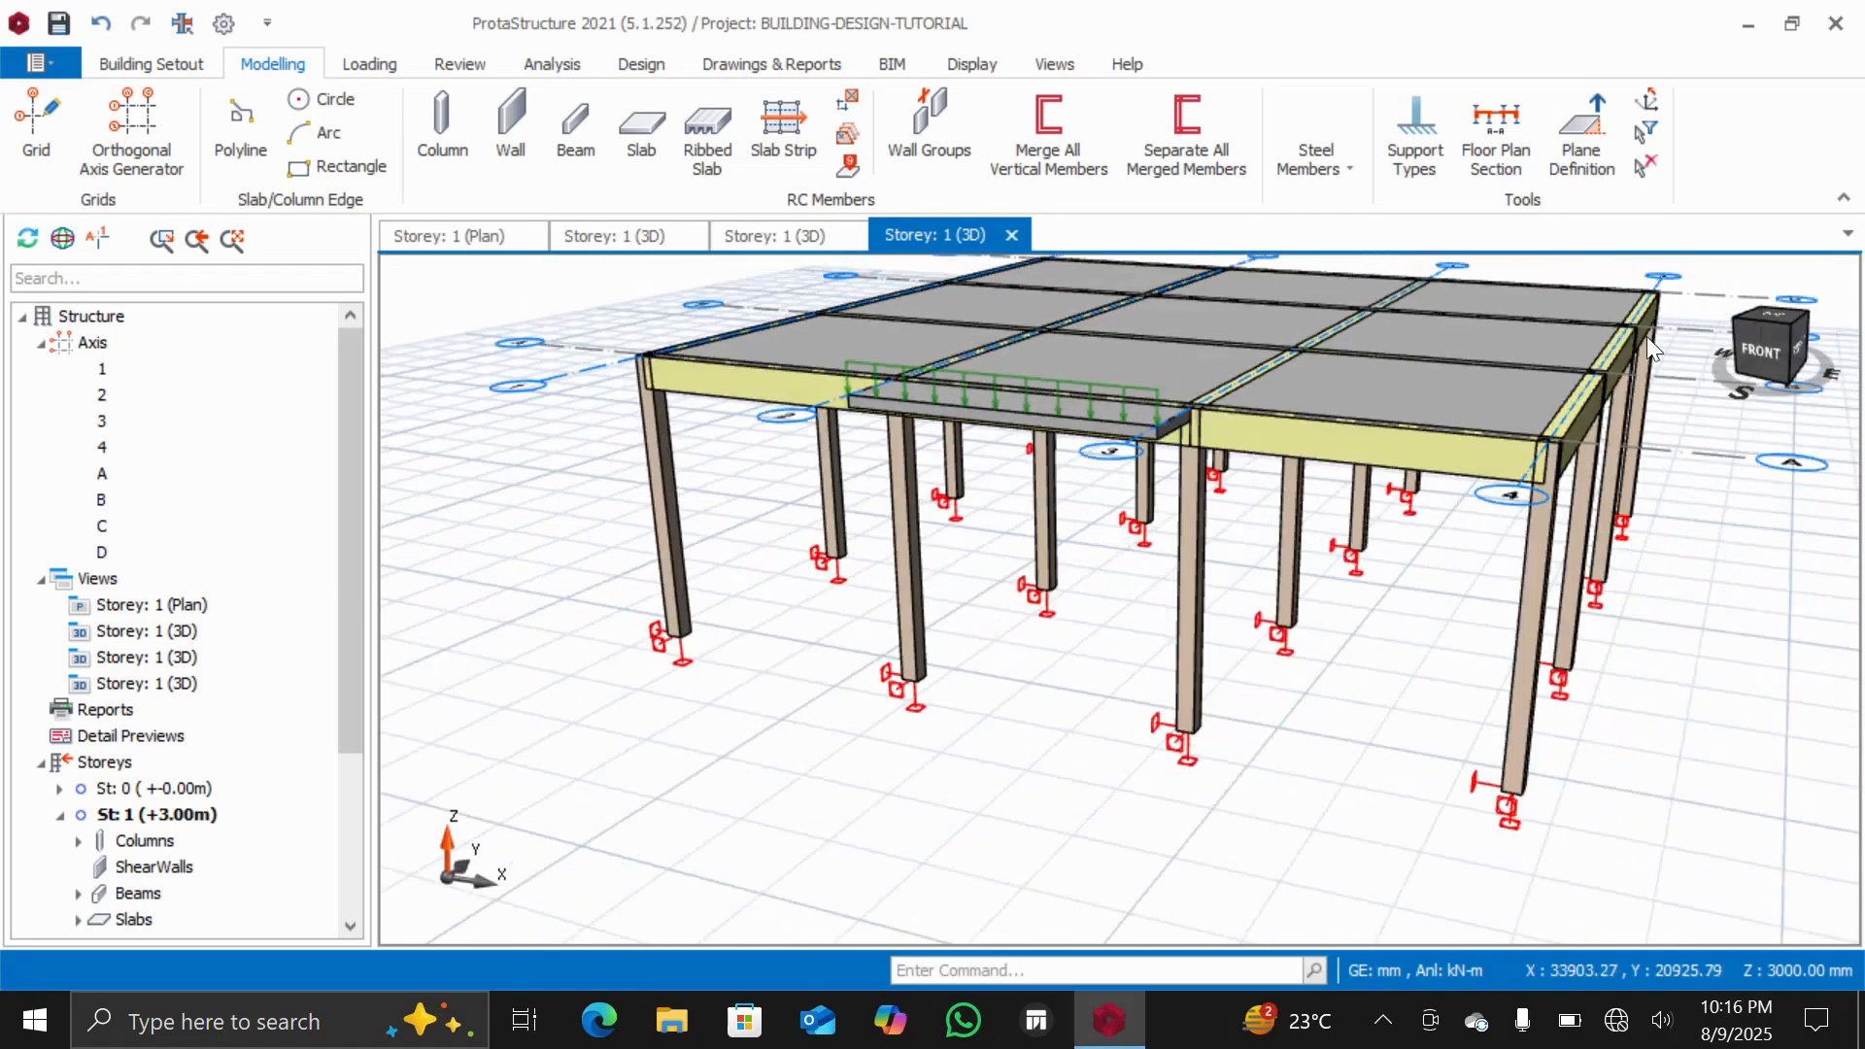
scroll(962, 439, "up", 6)
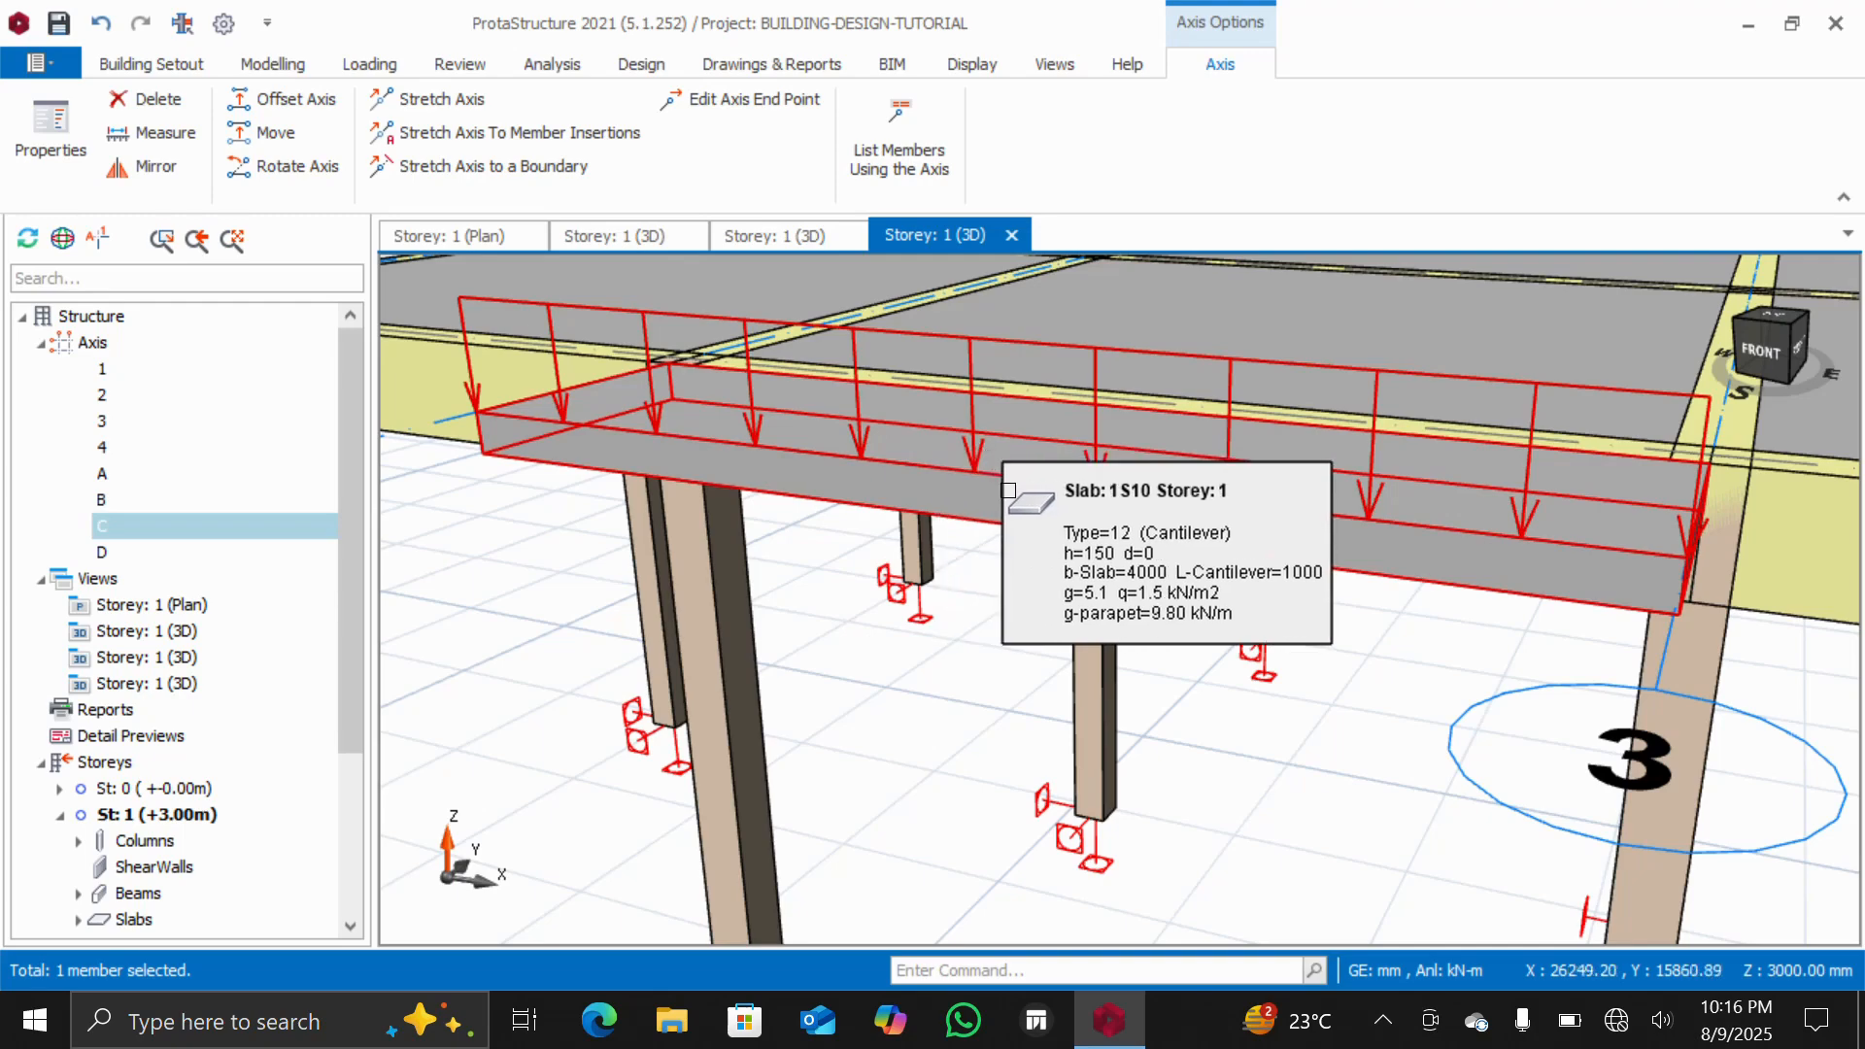
scroll(1168, 594, "down", 5)
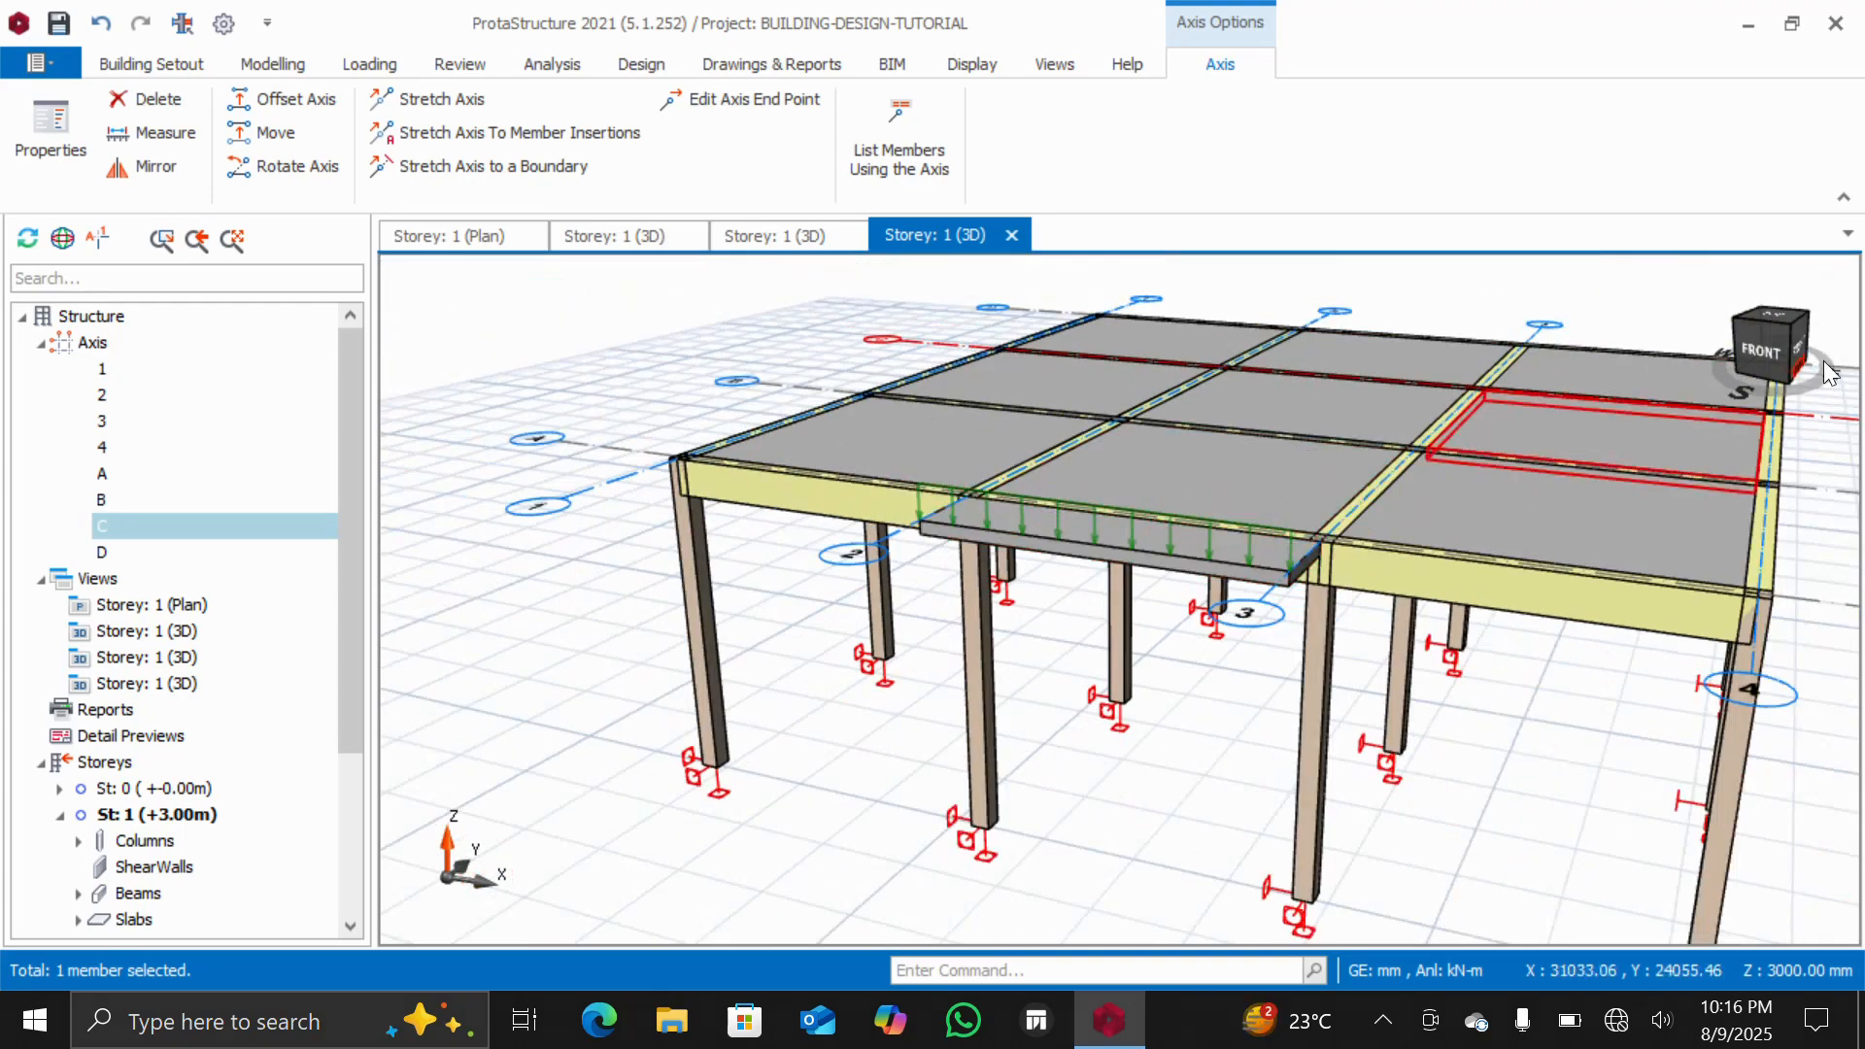
mouse_move(1774, 359)
left_mouse_down()
mouse_move(1686, 377)
mouse_move(1805, 363)
mouse_move(1777, 376)
mouse_move(1768, 353)
mouse_move(1781, 363)
left_mouse_up()
left_click(1770, 376)
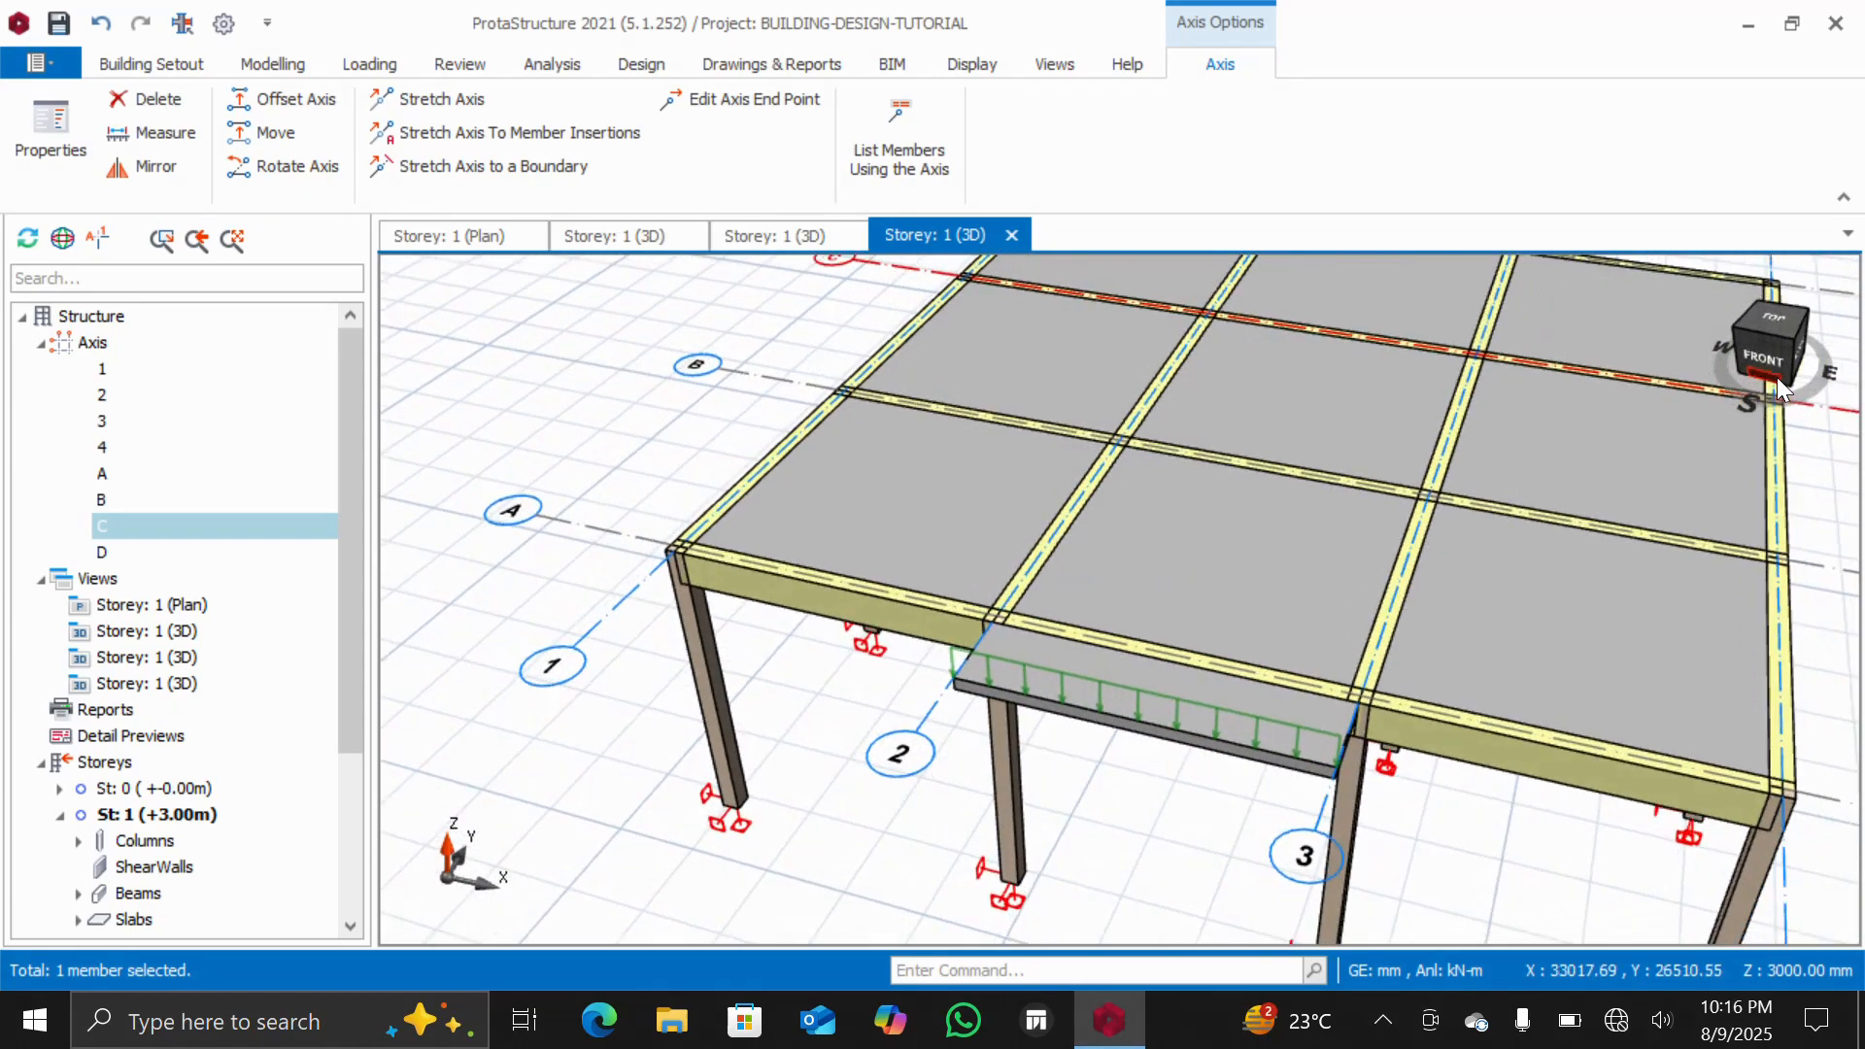
mouse_move(1769, 373)
left_mouse_down()
mouse_move(1748, 358)
mouse_move(1766, 355)
left_mouse_up()
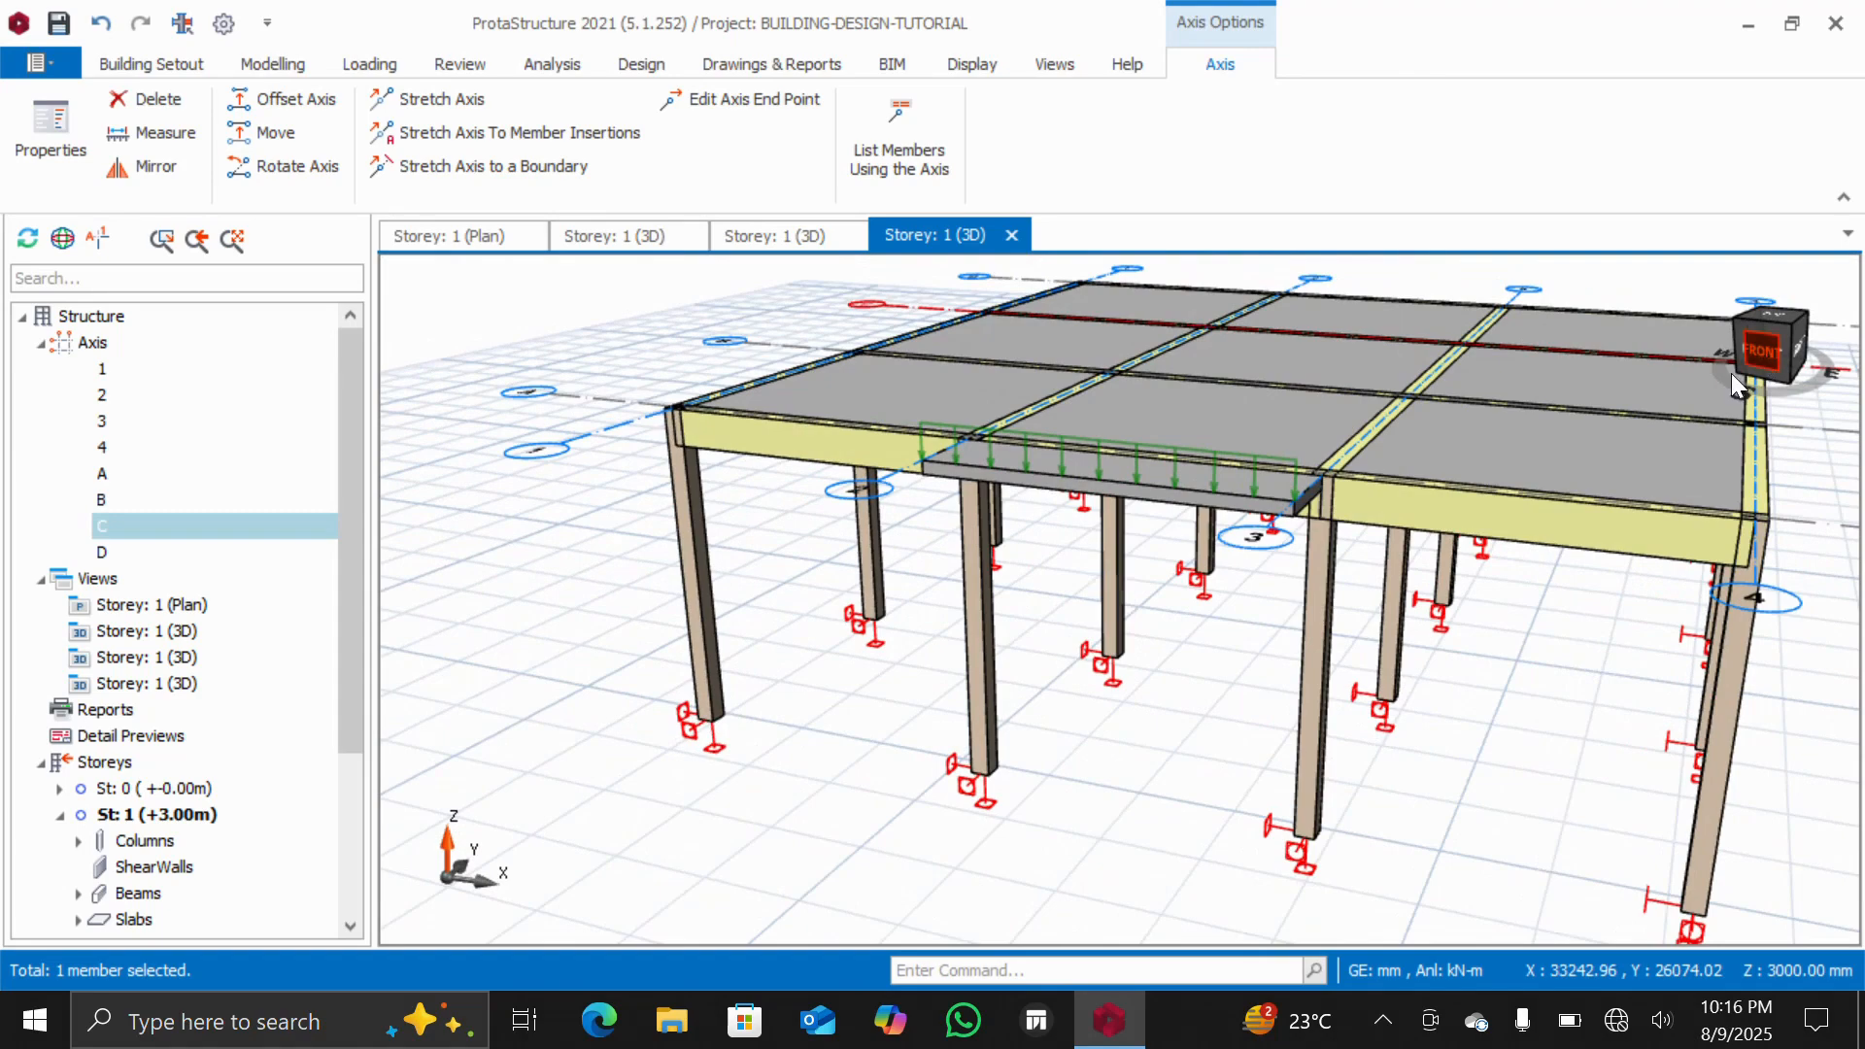
Switch back to the storey 1 plan and zoom around to review the slab layout
left_click(127, 607)
double_click(126, 607)
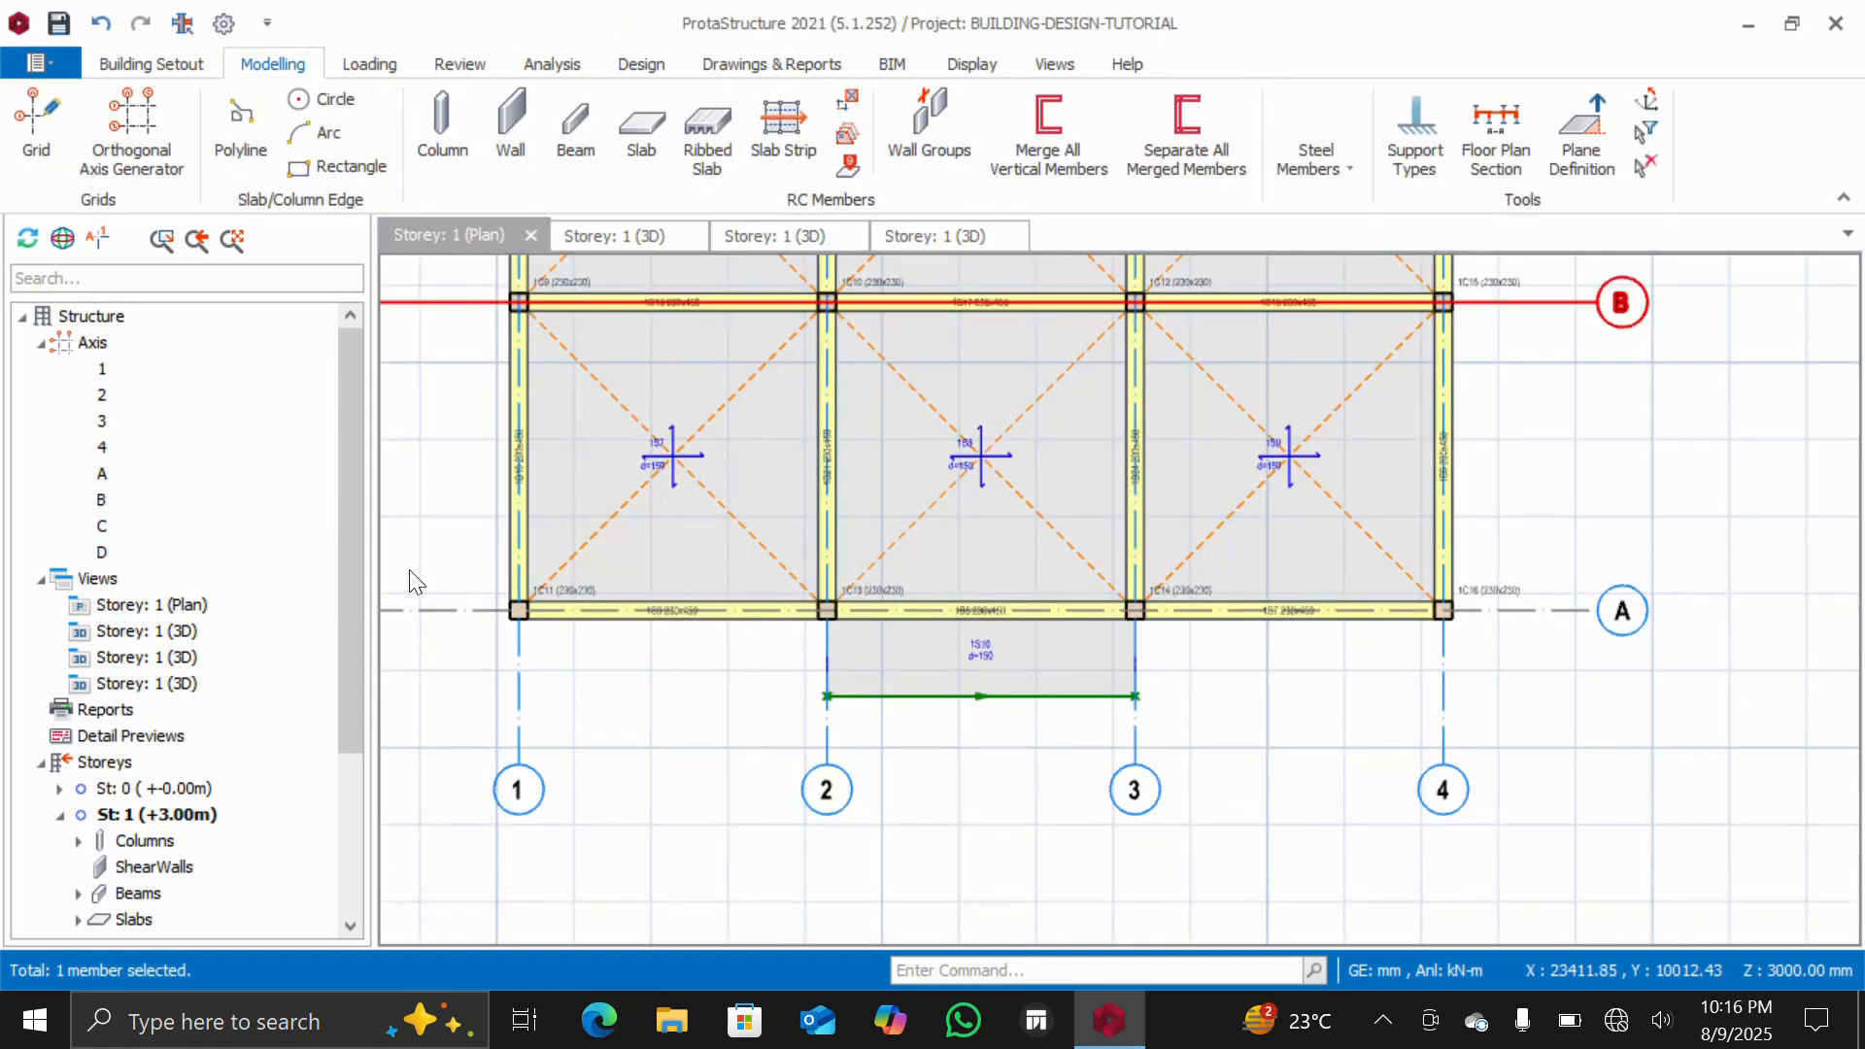
scroll(641, 544, "down", 6)
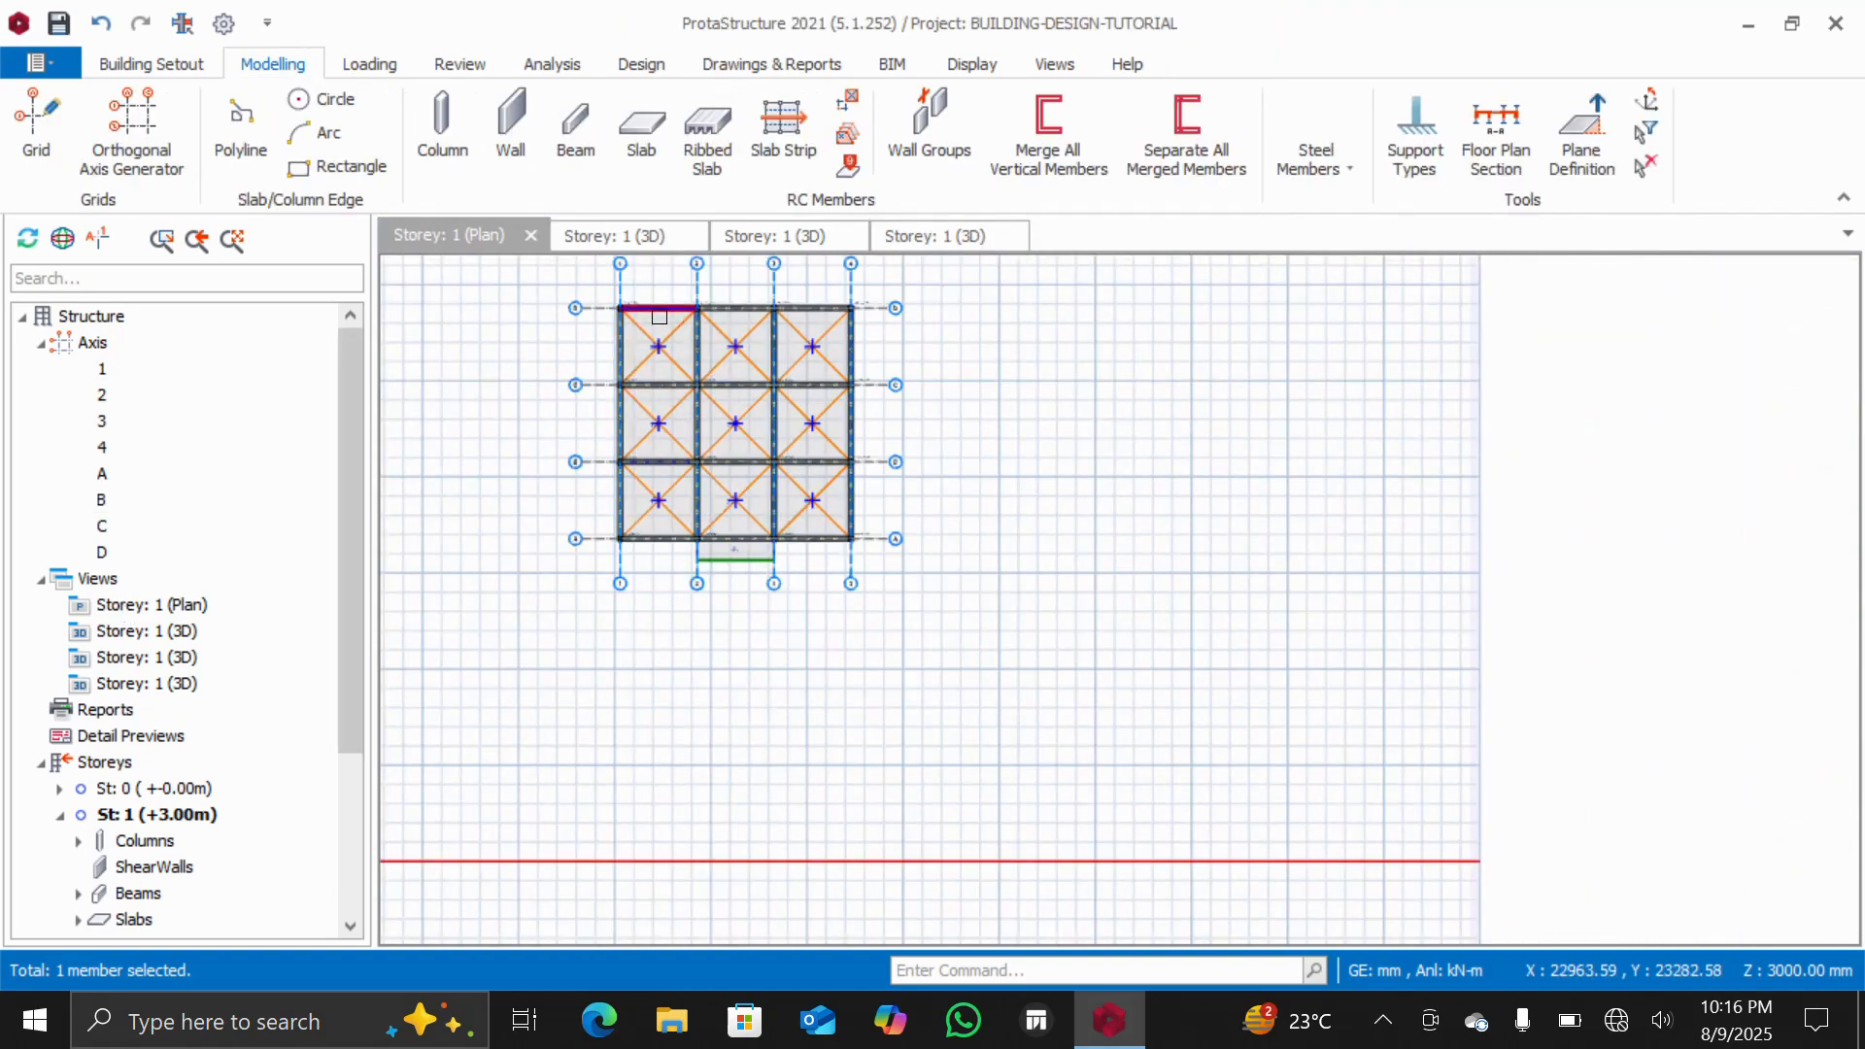
scroll(666, 317, "up", 5)
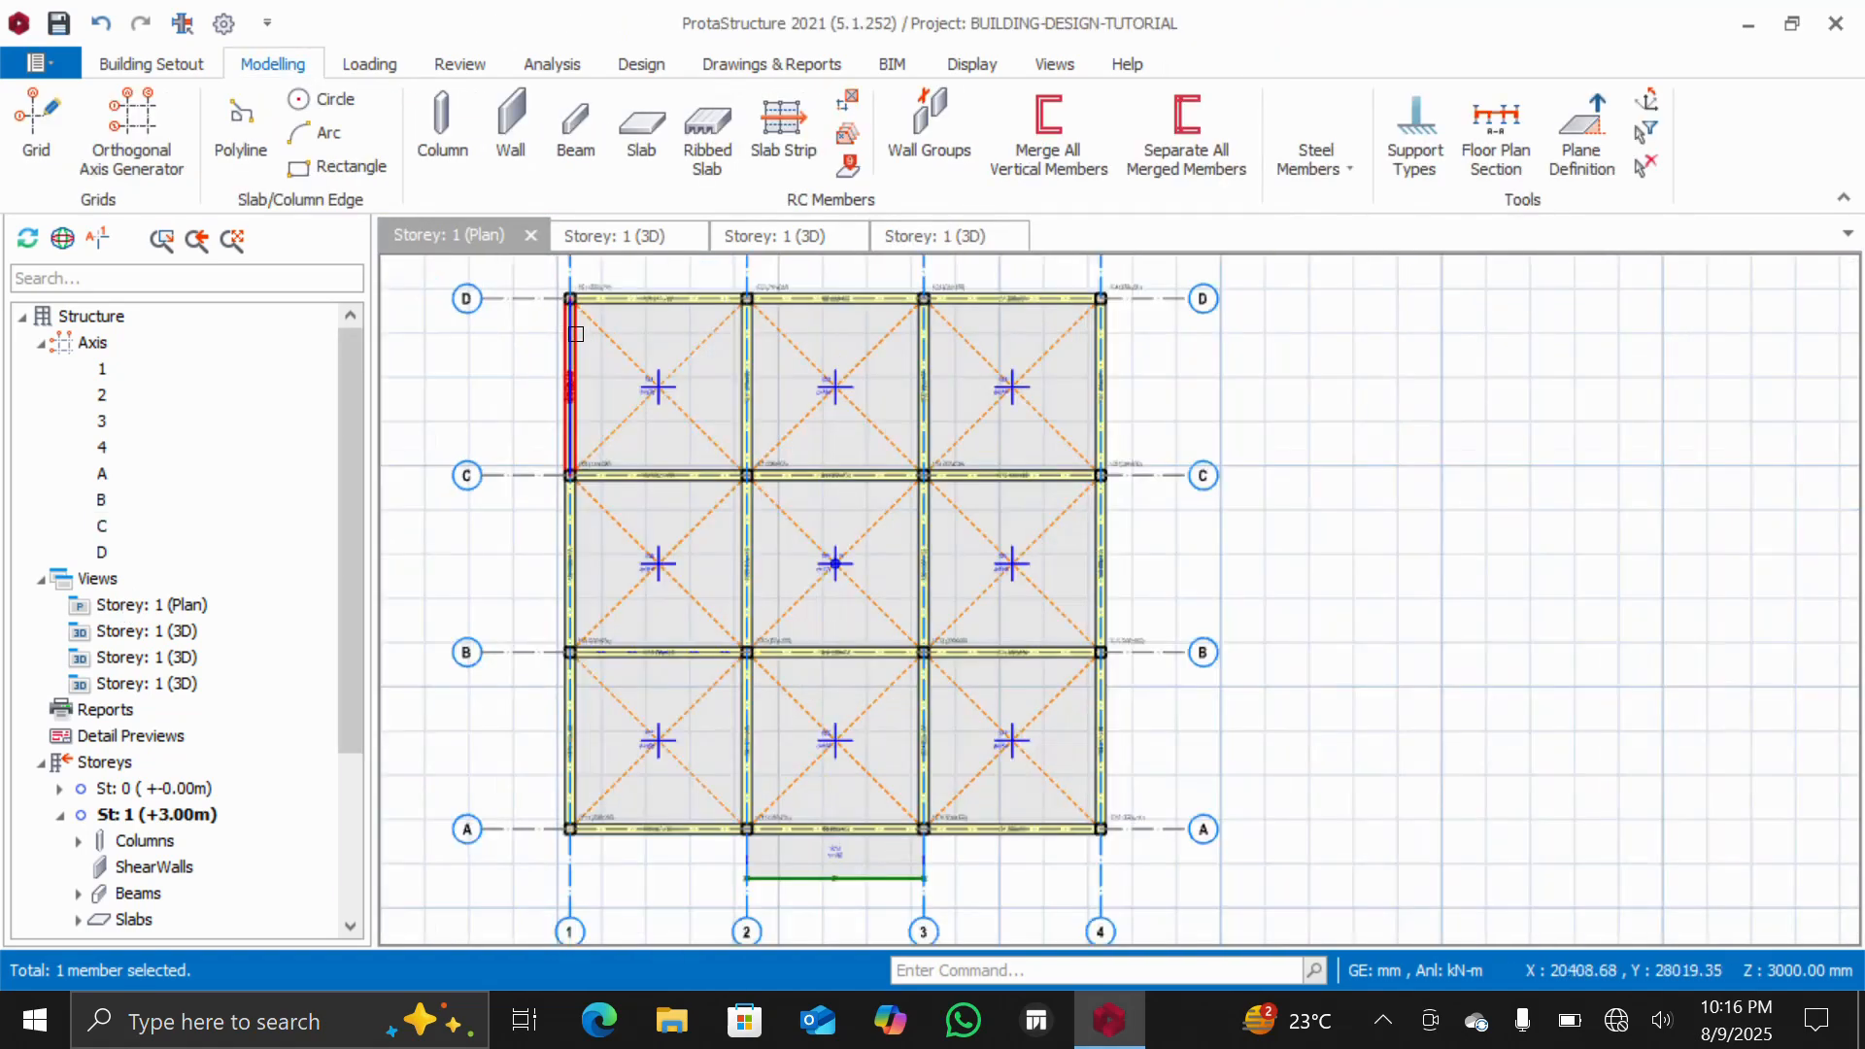
scroll(573, 331, "down", 3)
scroll(545, 291, "up", 3)
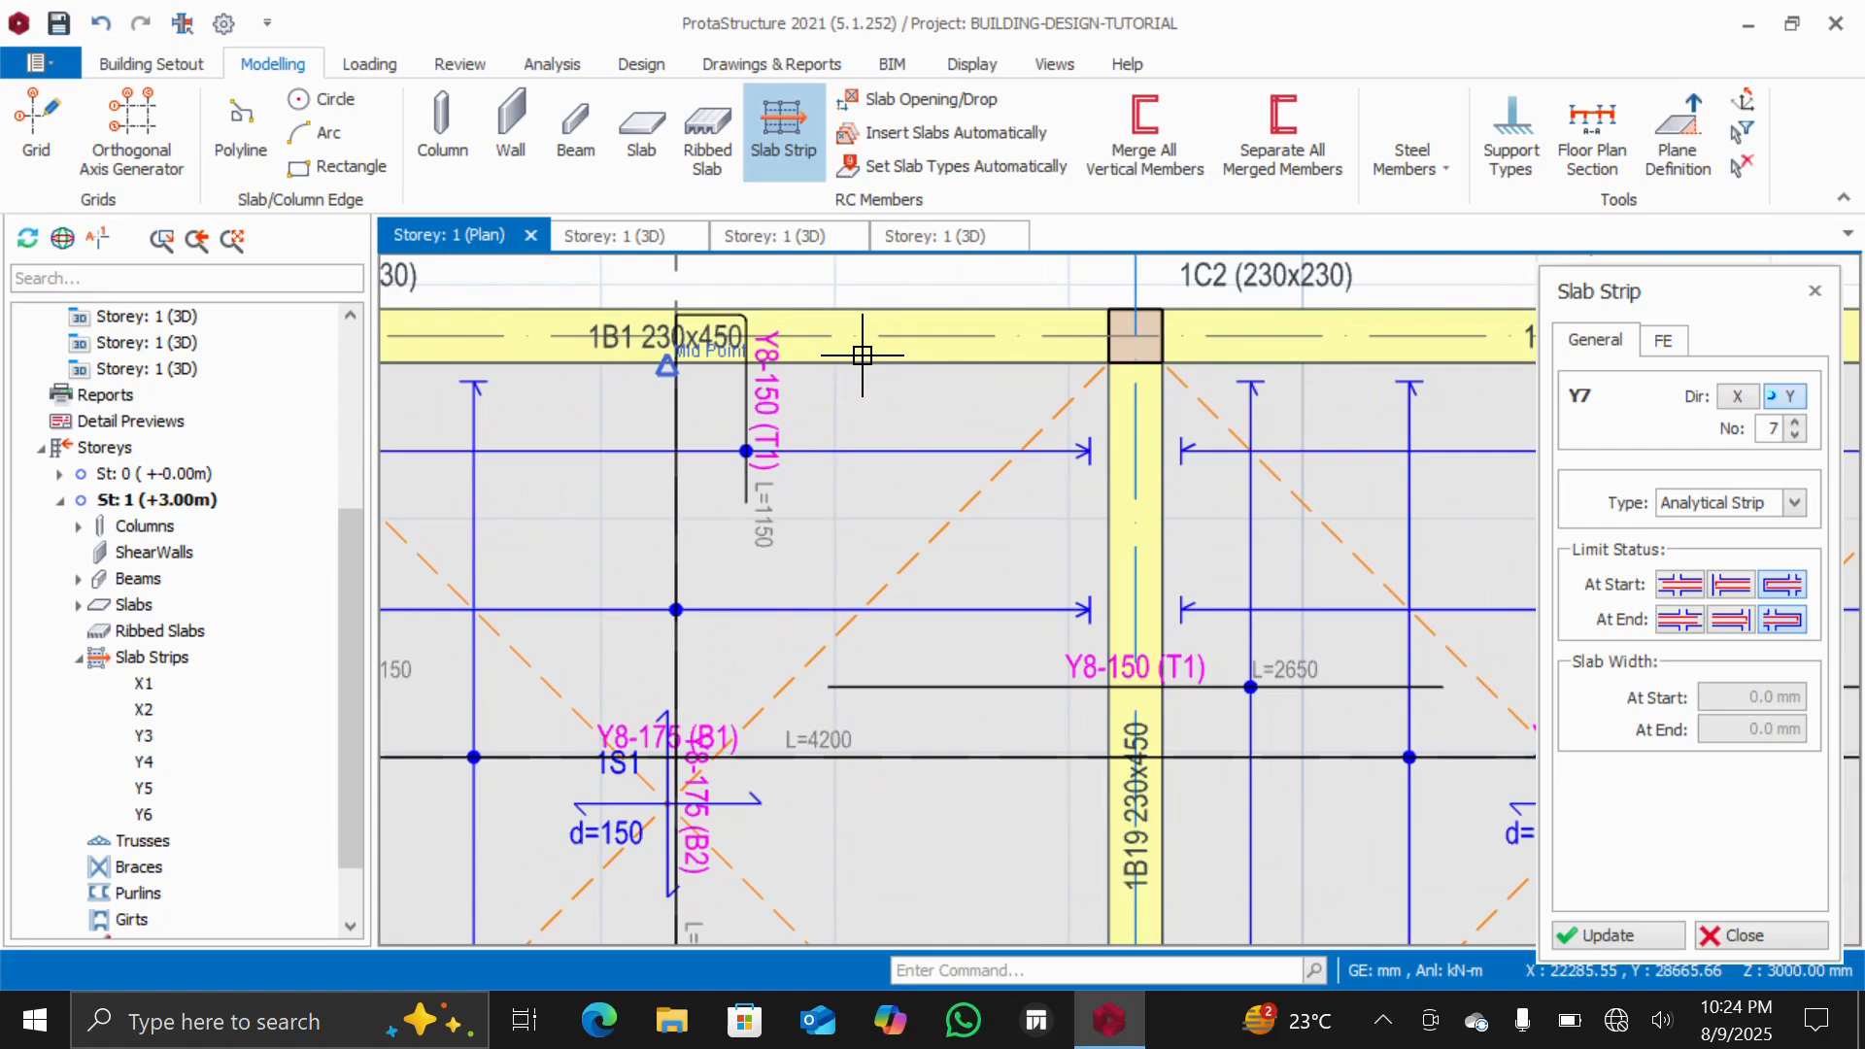
scroll(861, 355, "down", 5)
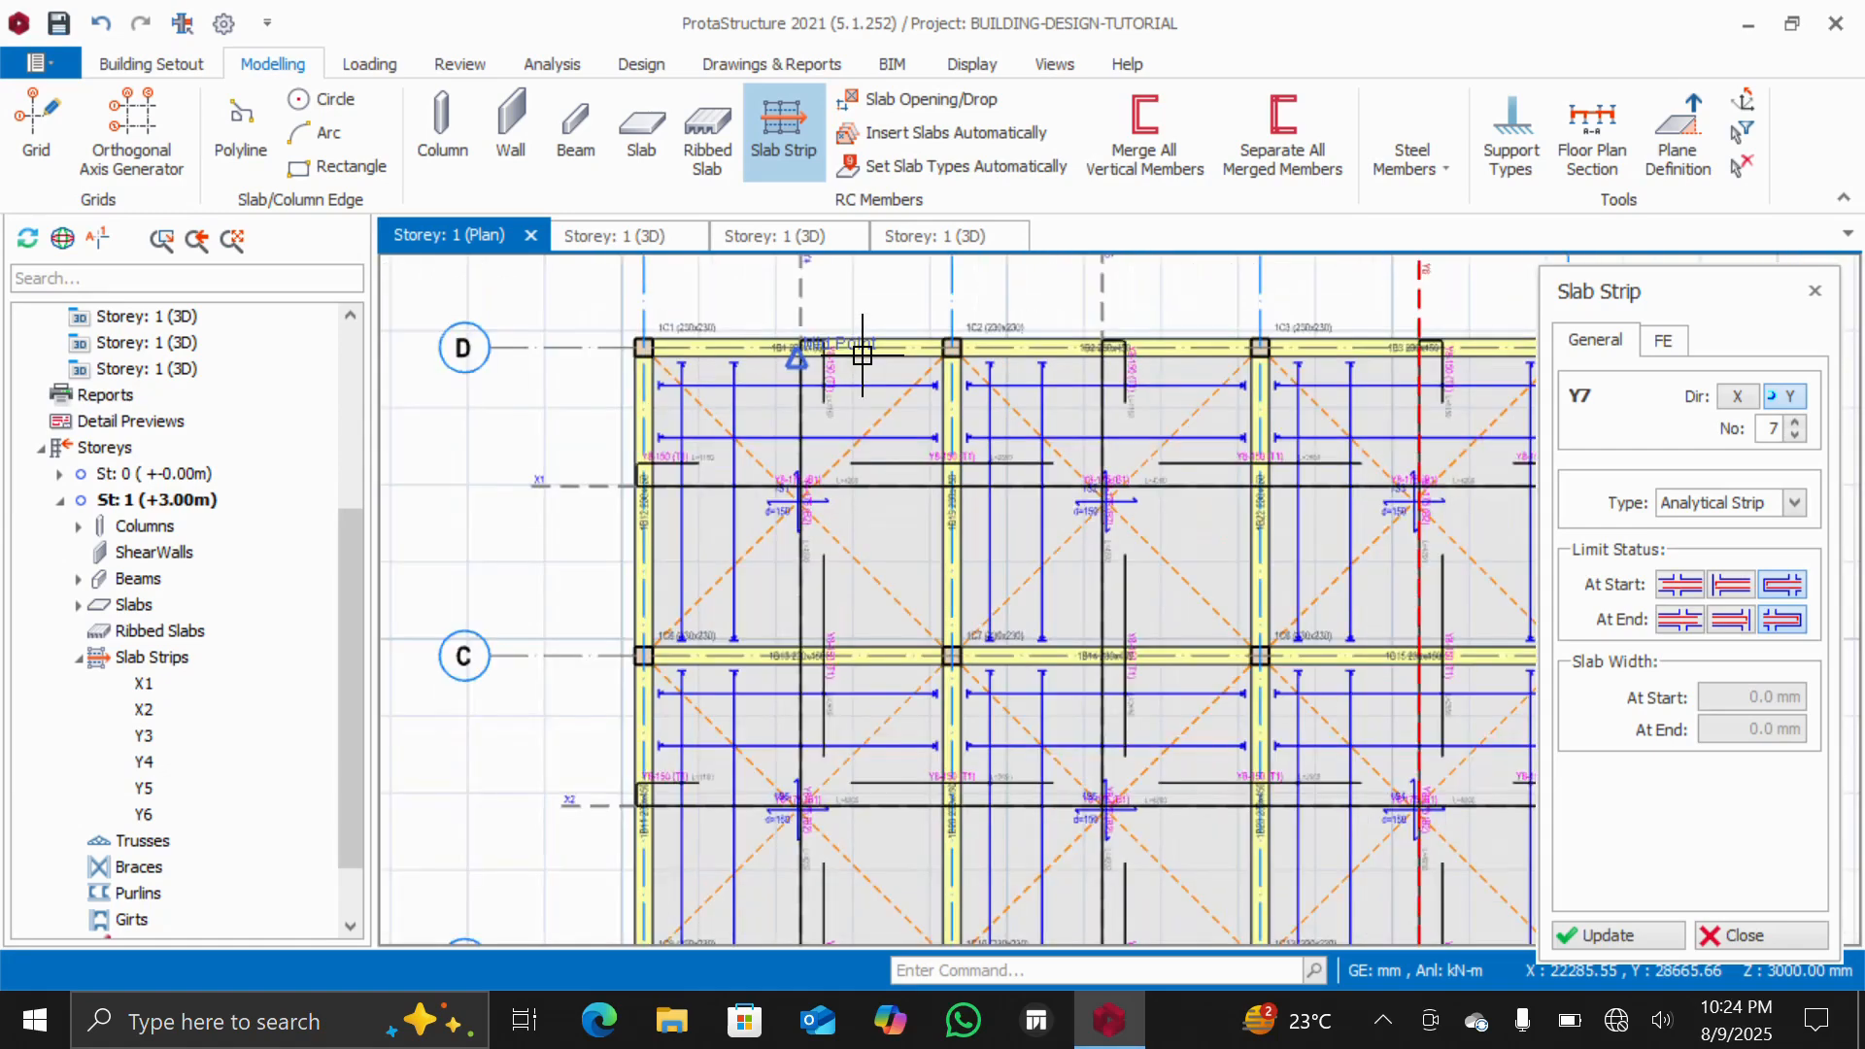
scroll(862, 355, "up", 5)
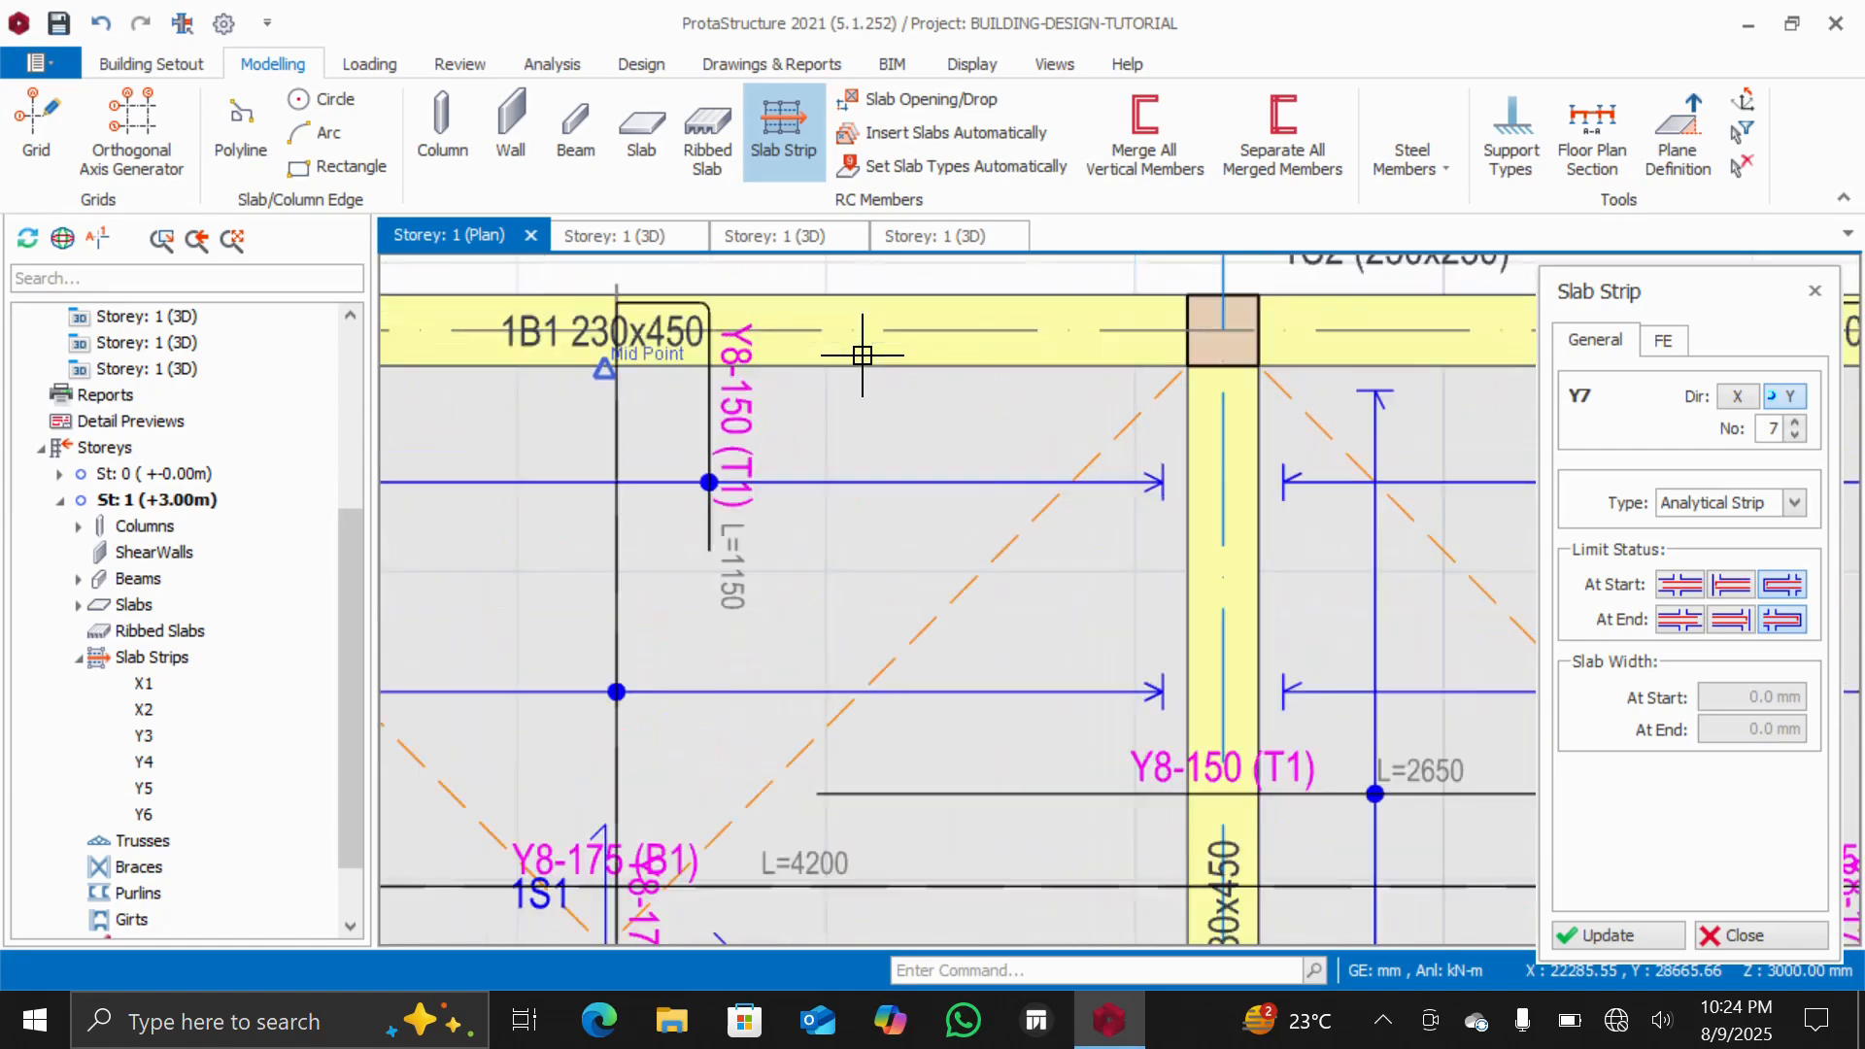
Exit the Slab Strip command
scroll(862, 356, "down", 3)
scroll(708, 330, "down", 3)
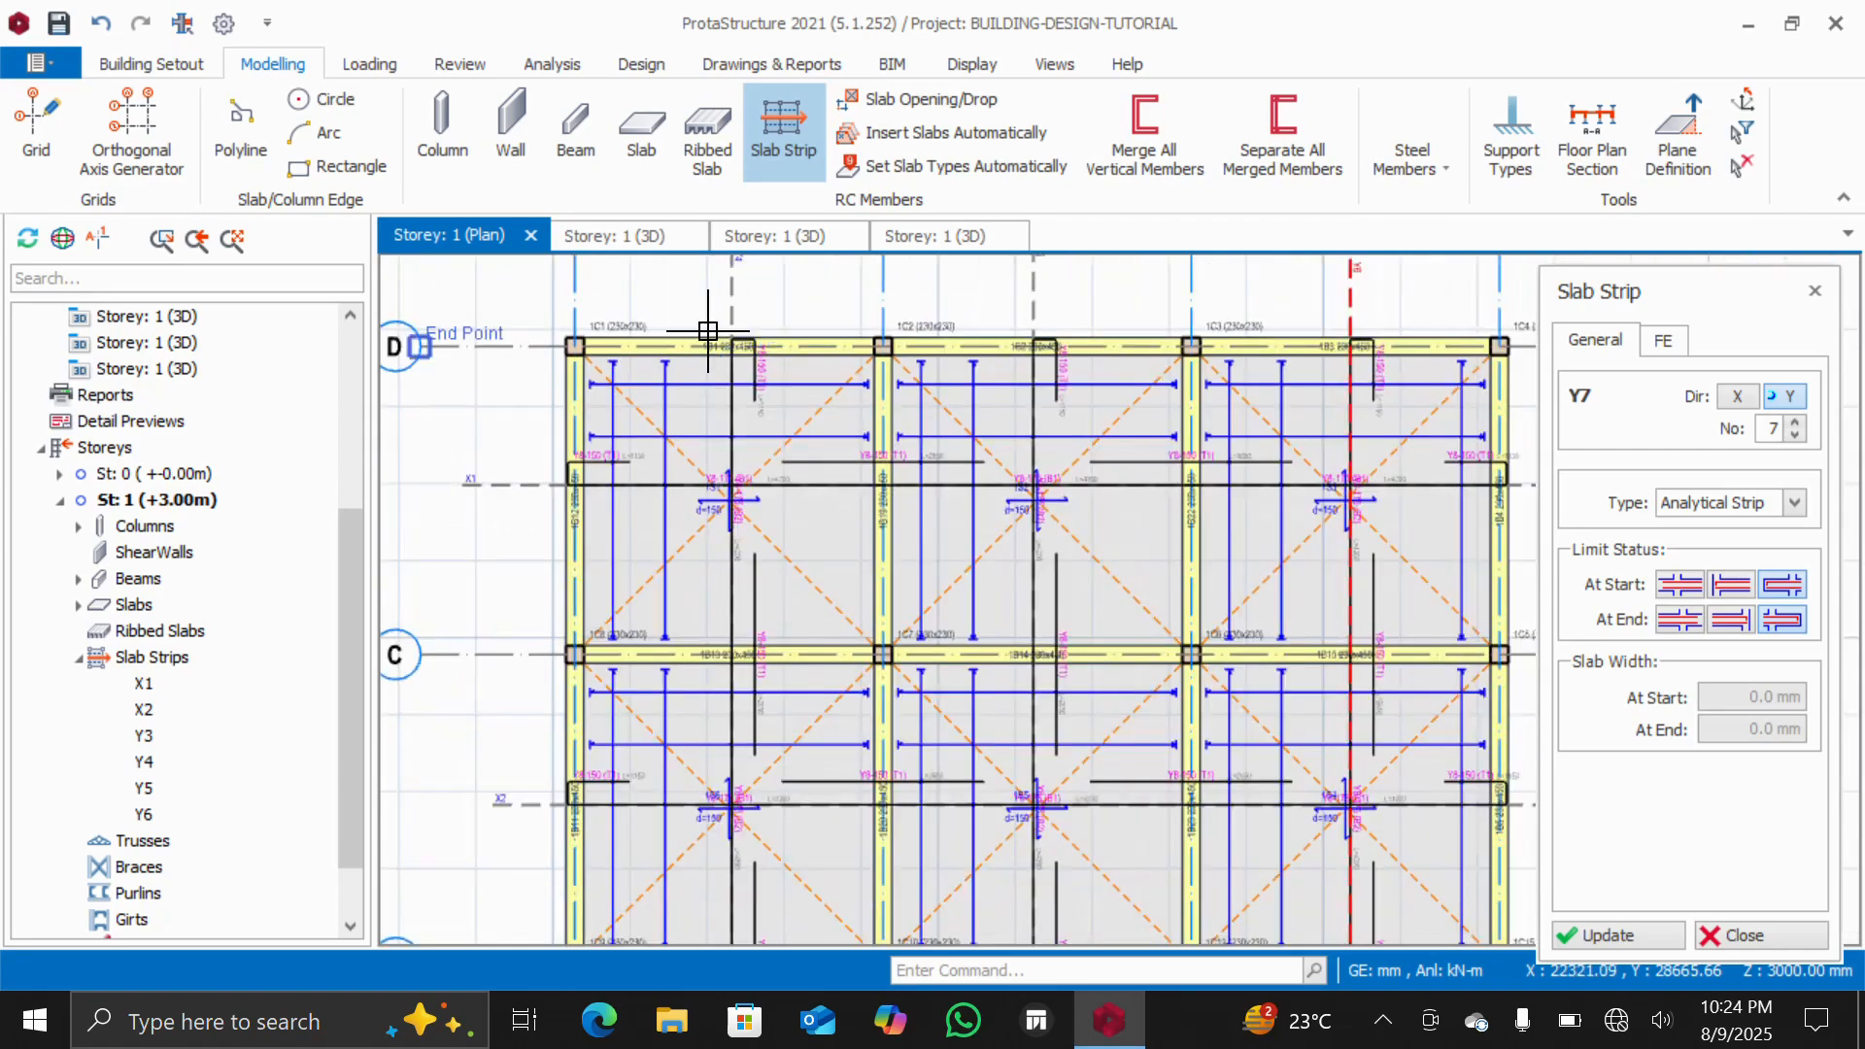
scroll(708, 330, "up", 6)
scroll(979, 404, "down", 2)
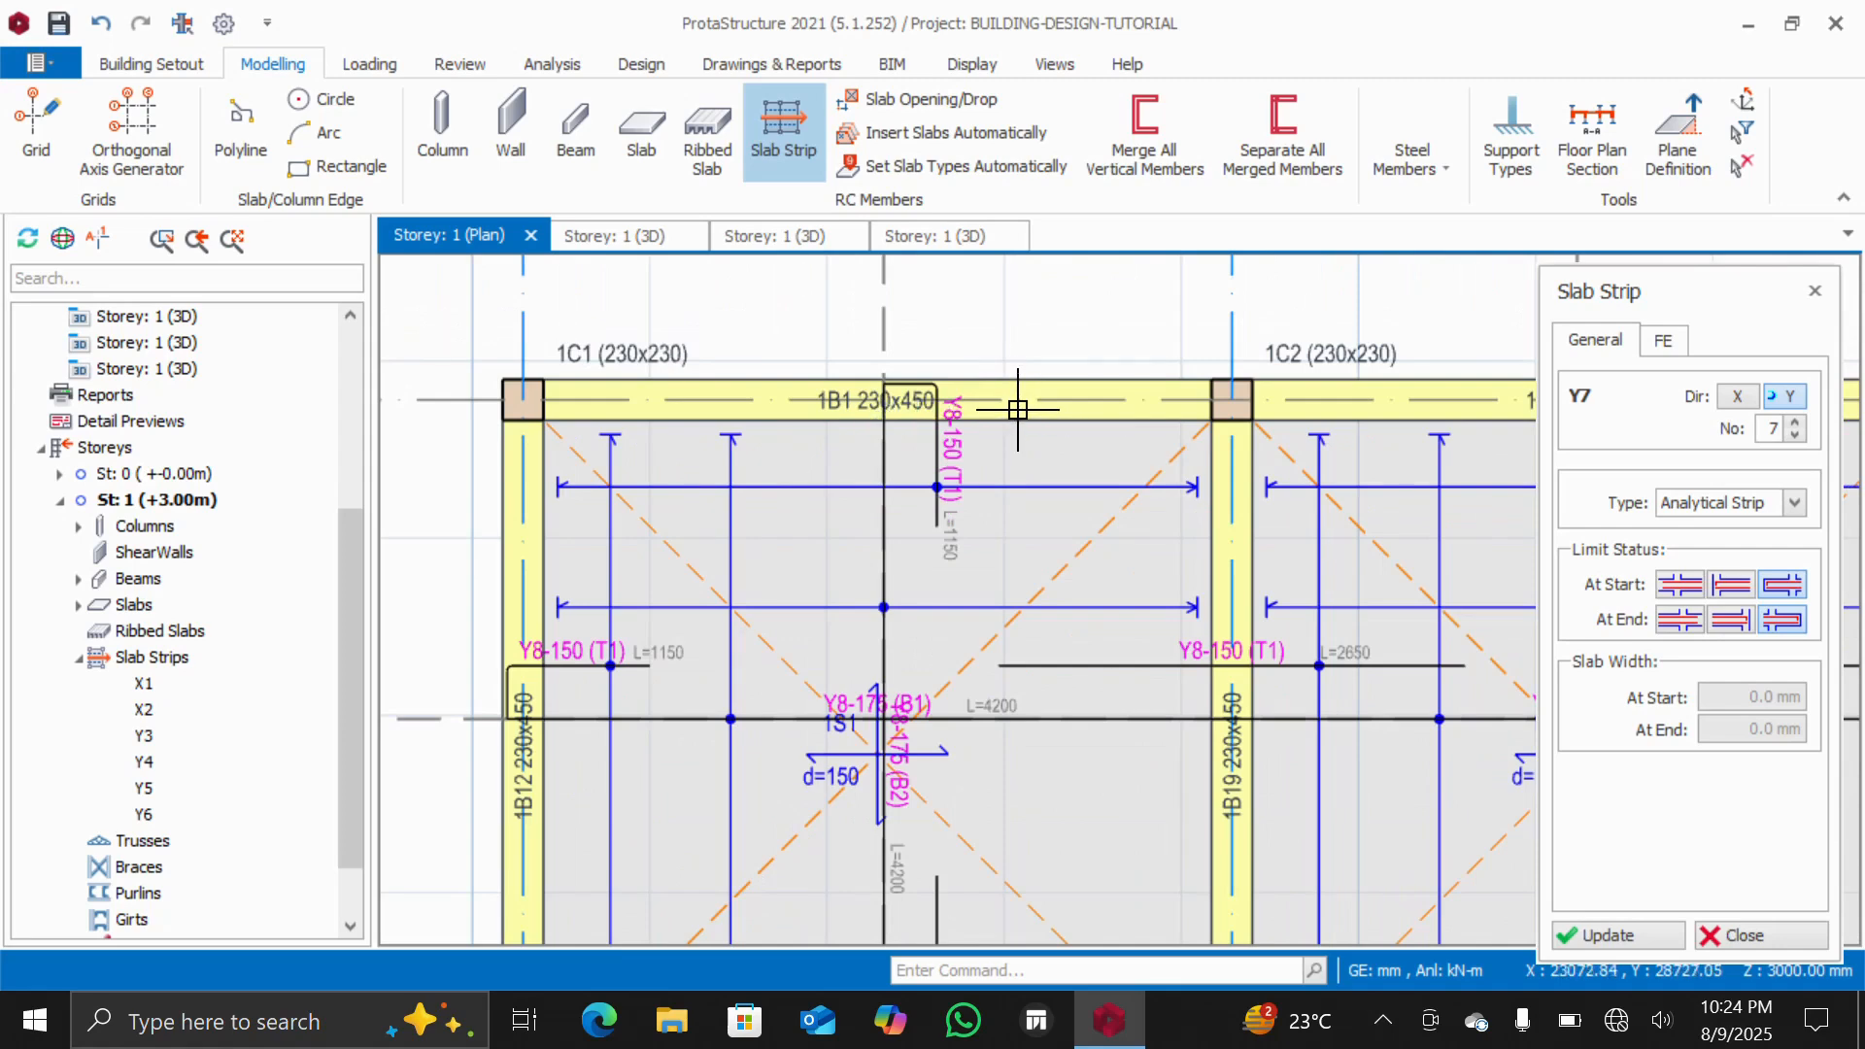
key("Escape")
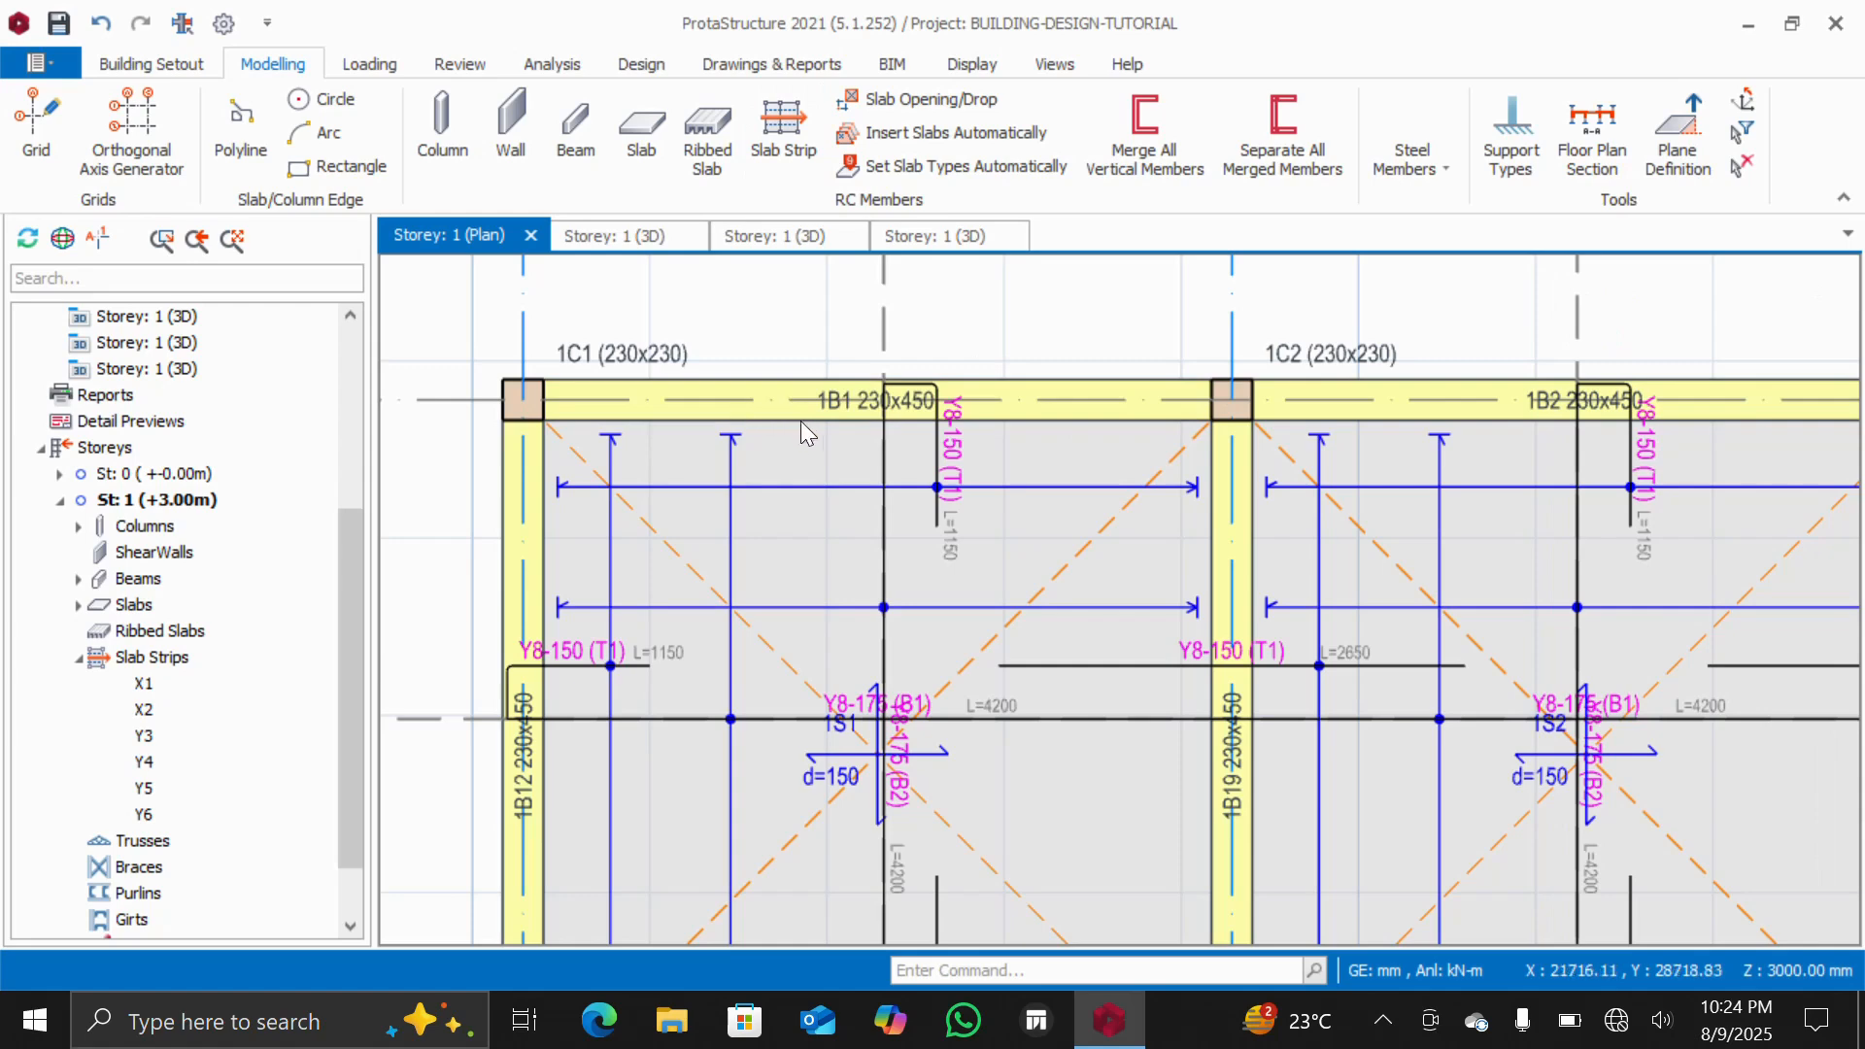
Define a wall load on beam 1B1 along axis D with unit weight 3.17 kN/m2, height 2.55 m and thickness 23
left_click(748, 399)
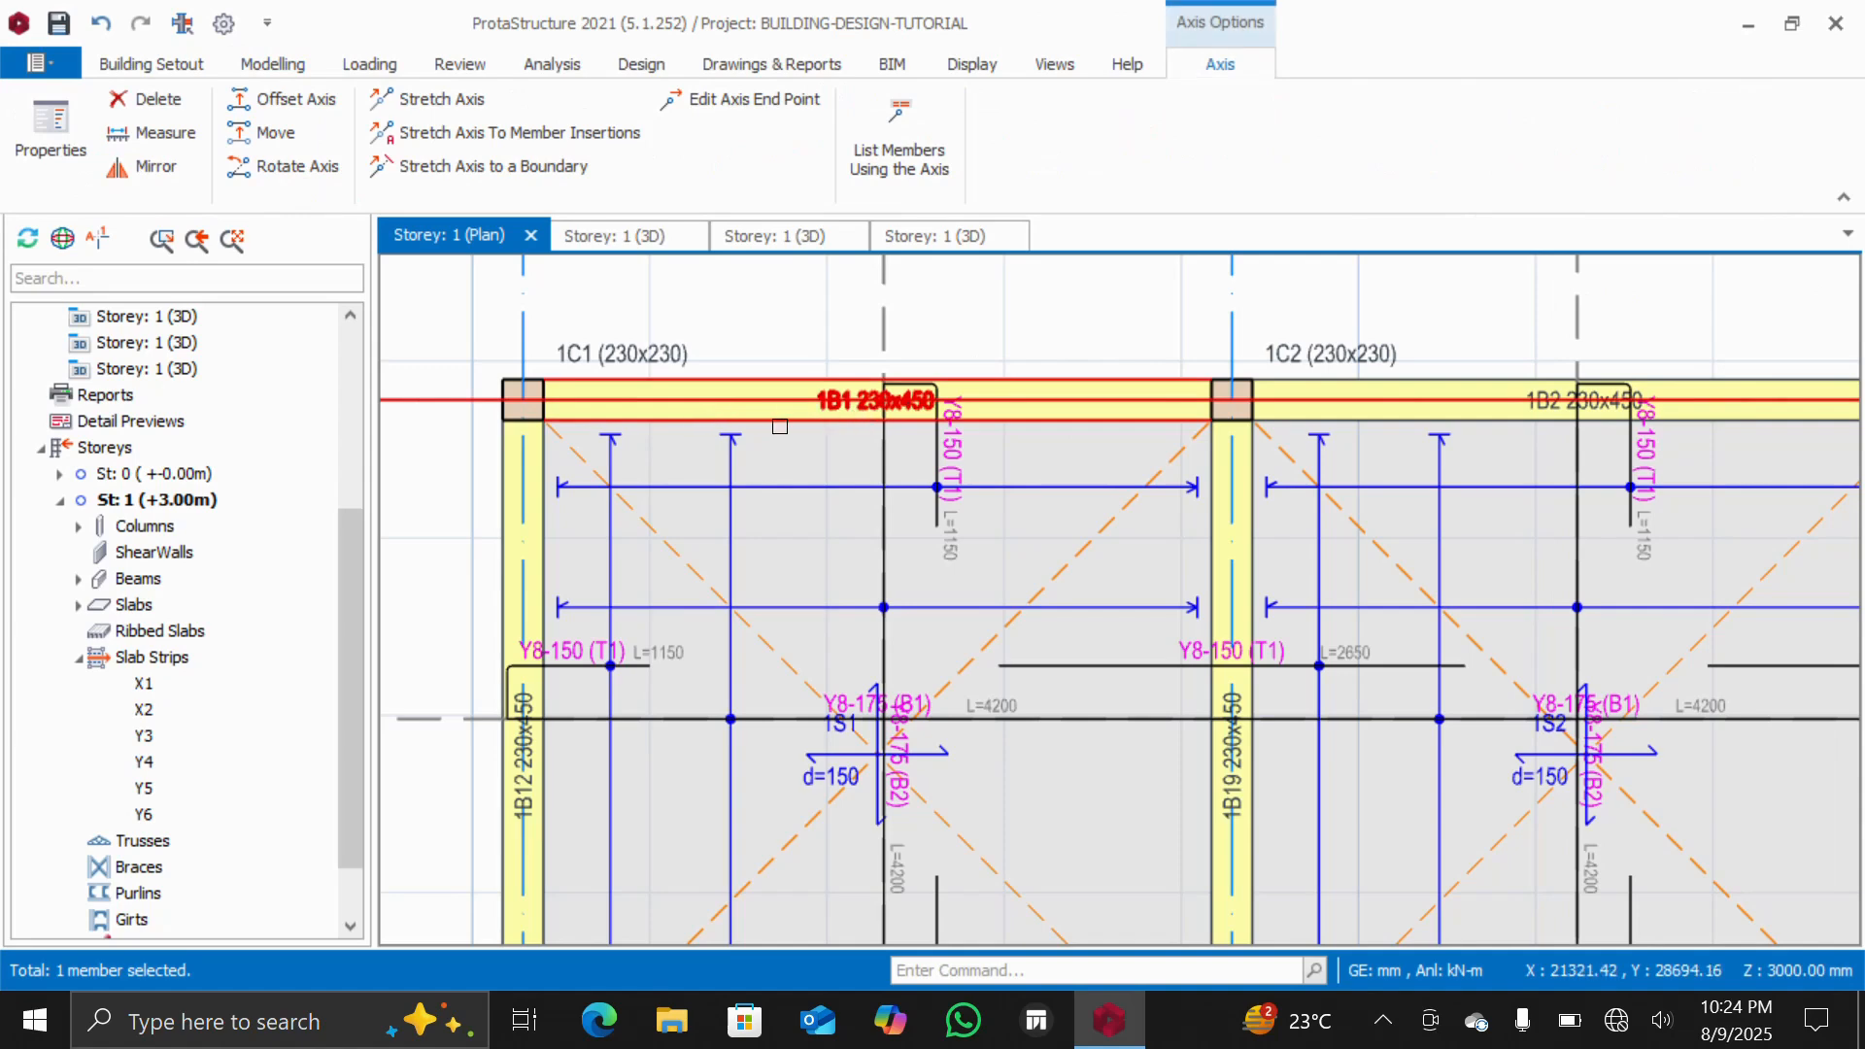
right_click(753, 414)
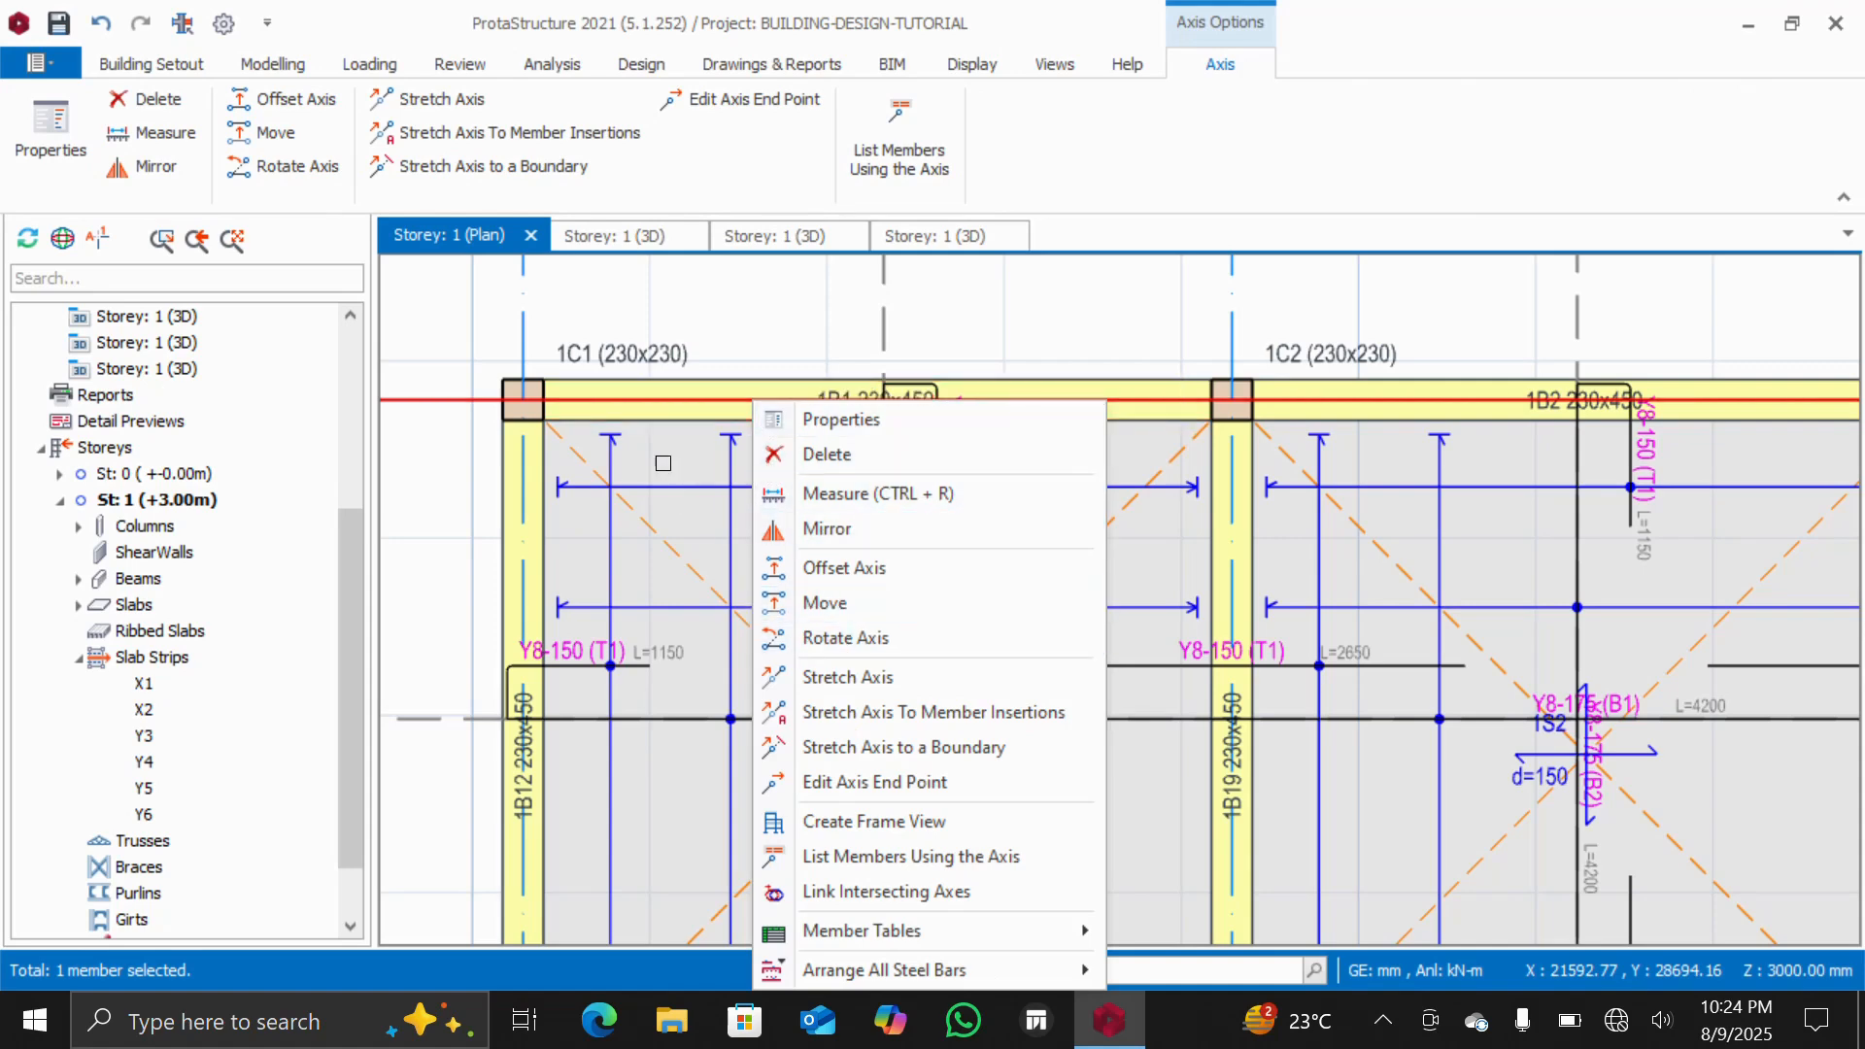
left_click(659, 420)
double_click(660, 421)
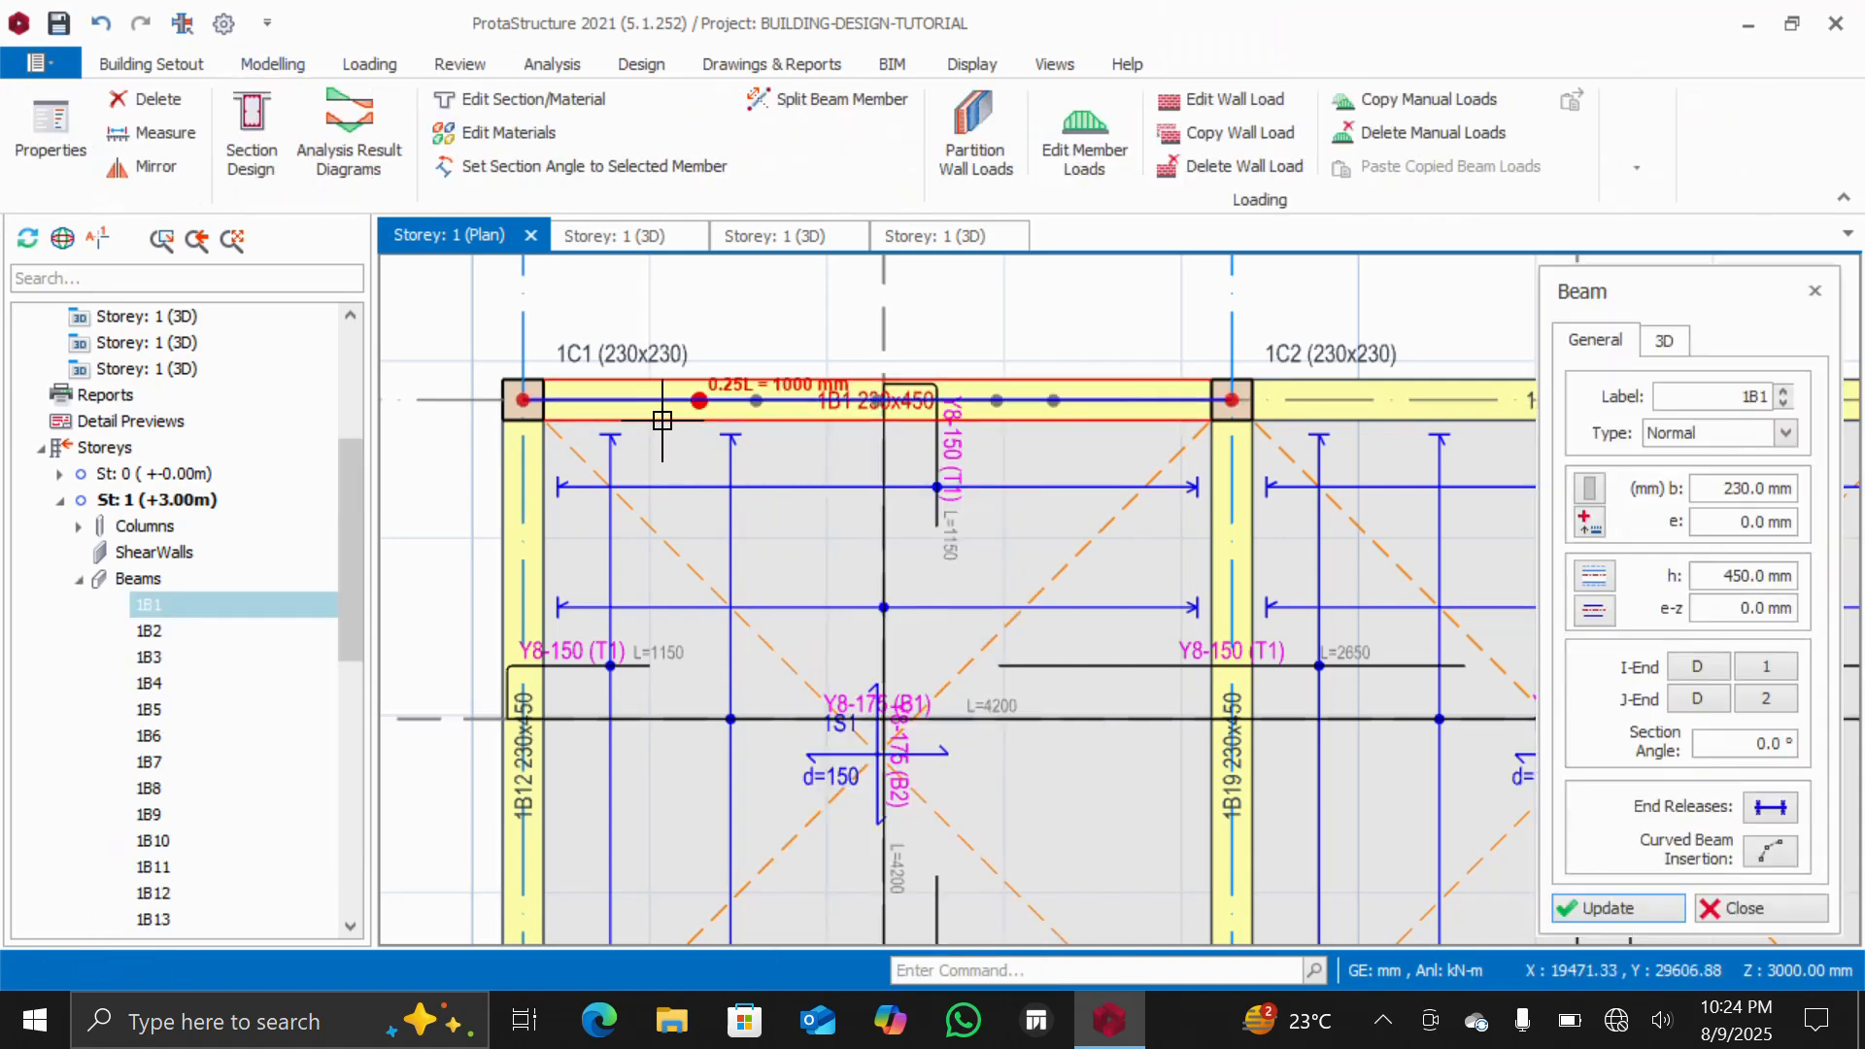
right_click(662, 421)
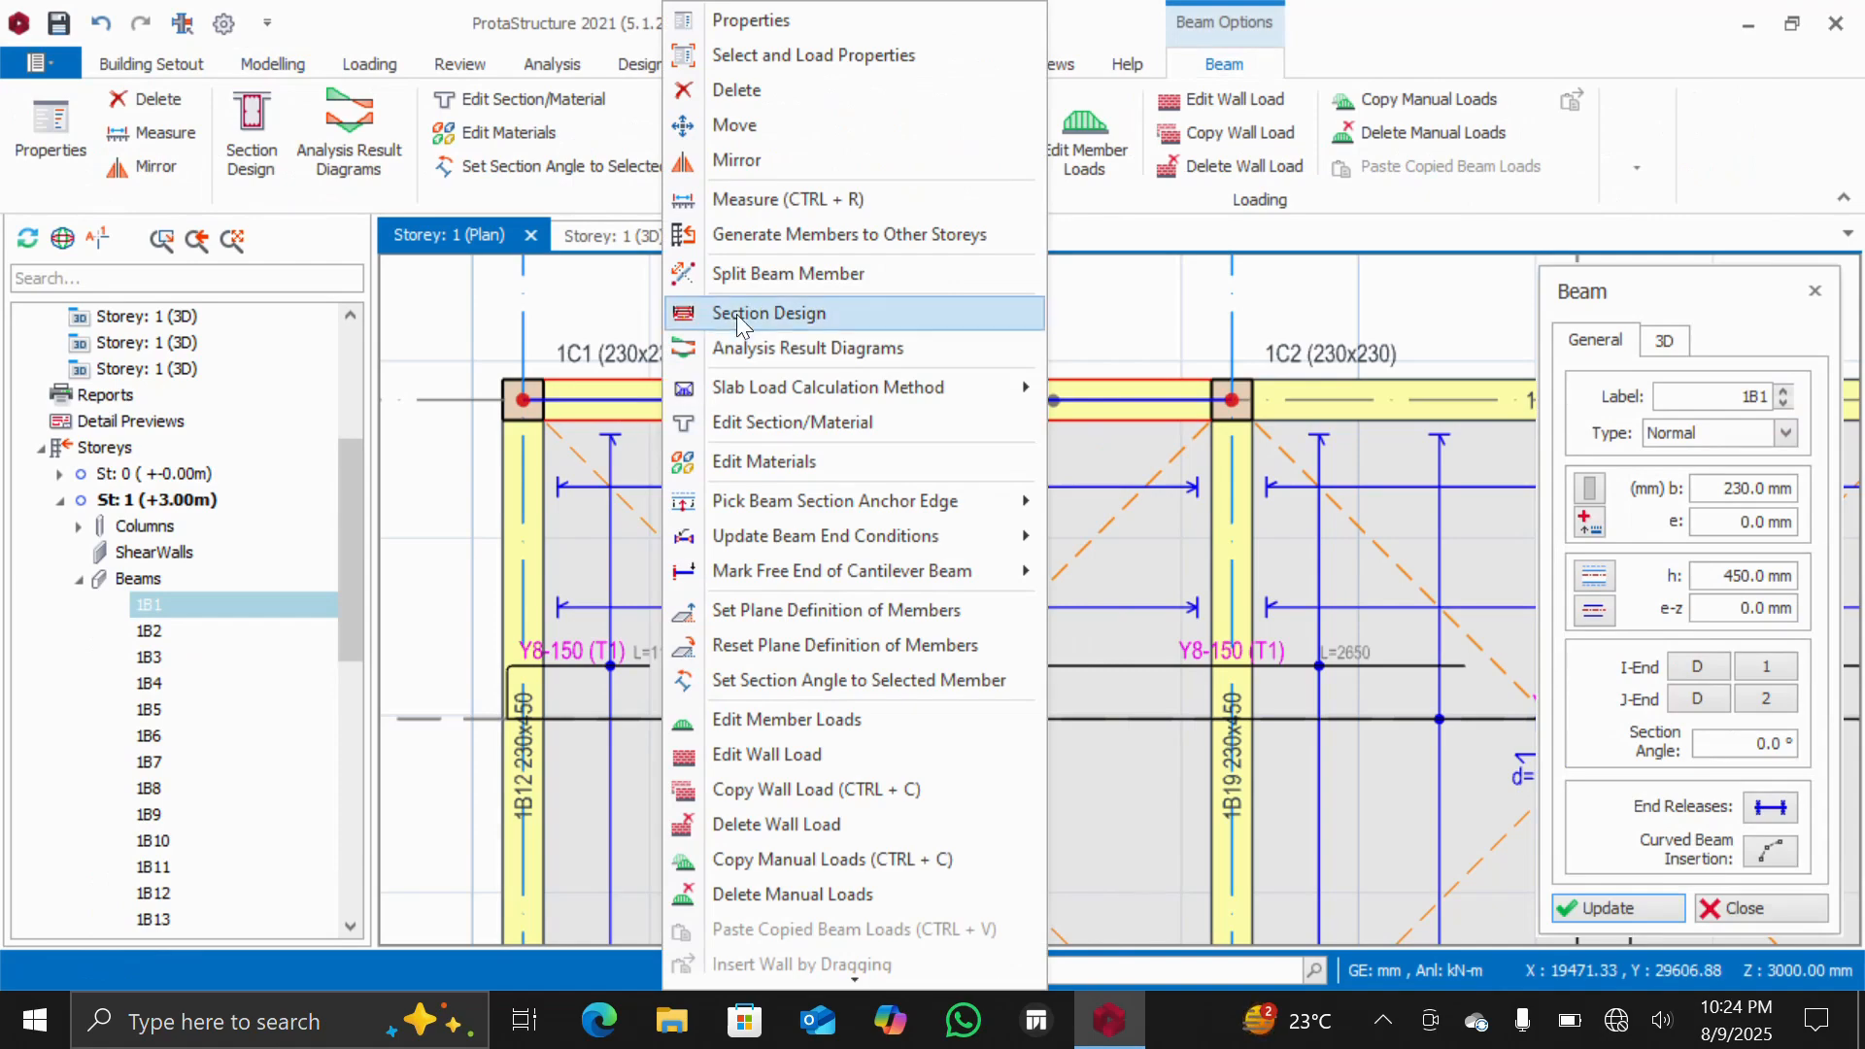
left_click(779, 755)
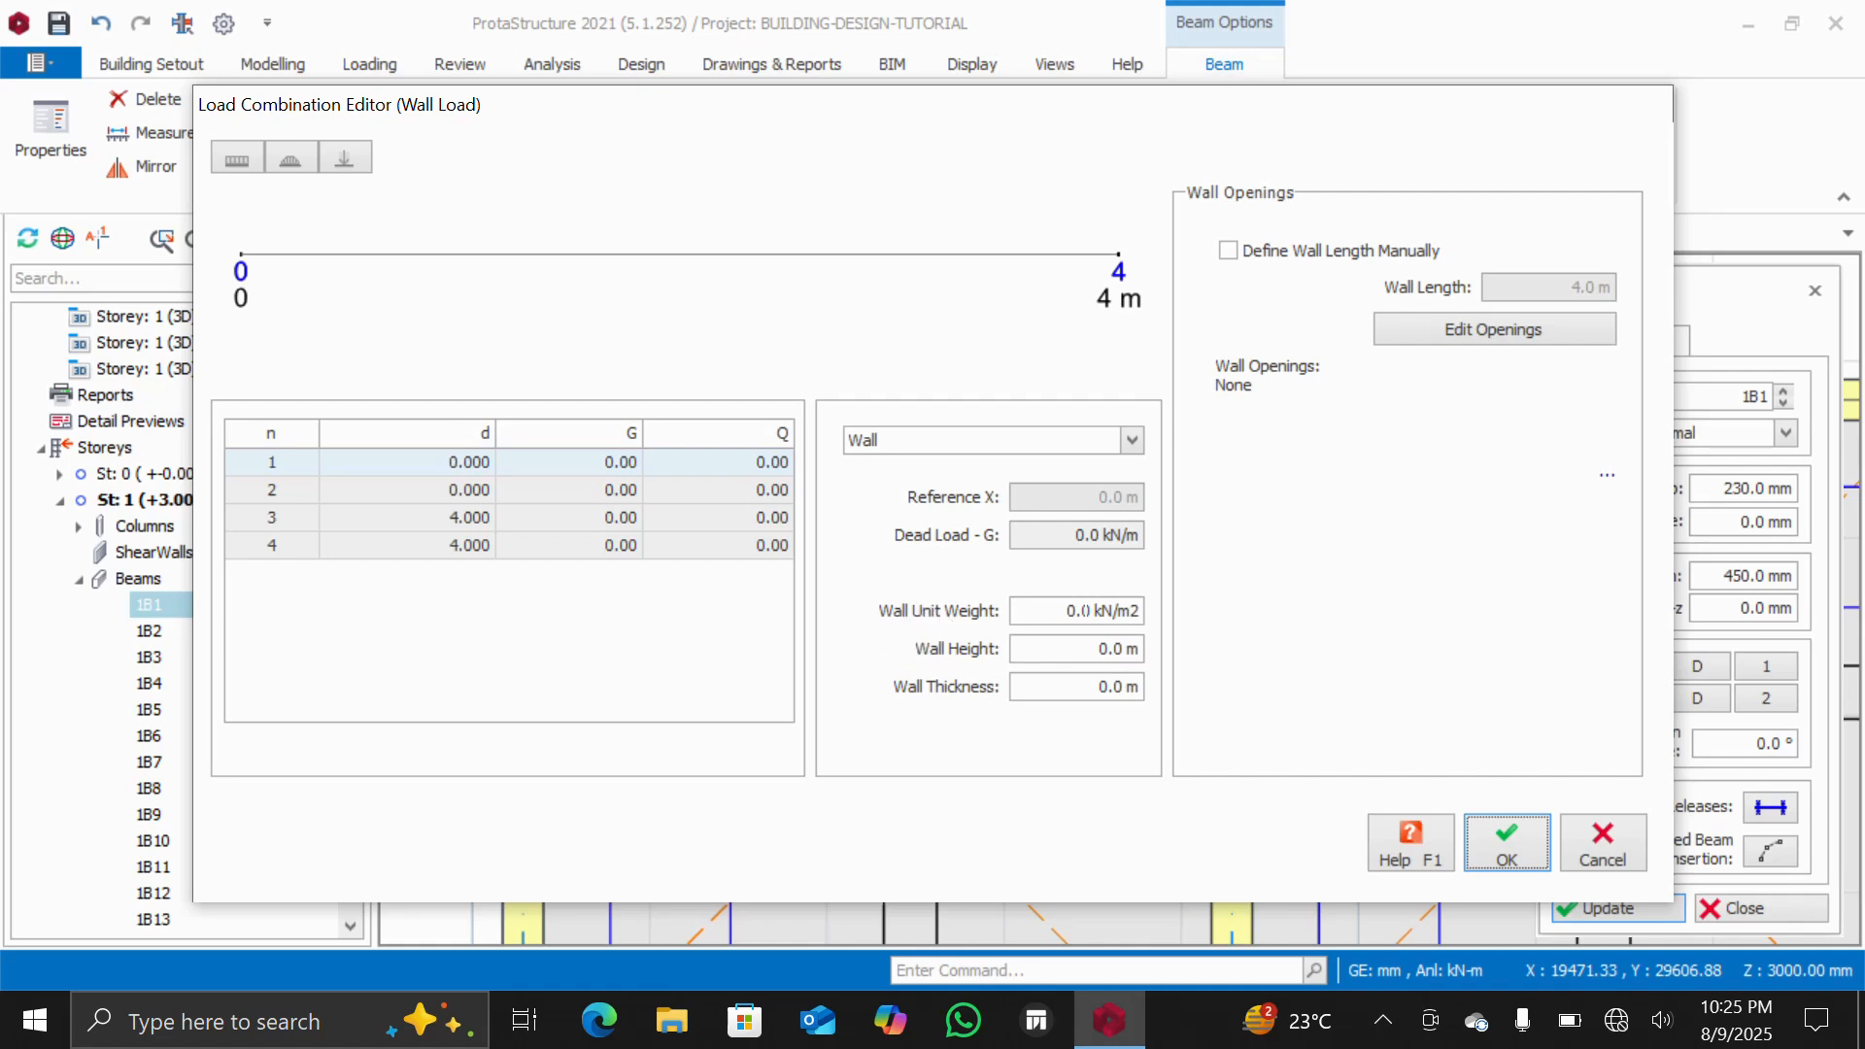
double_click(1080, 610)
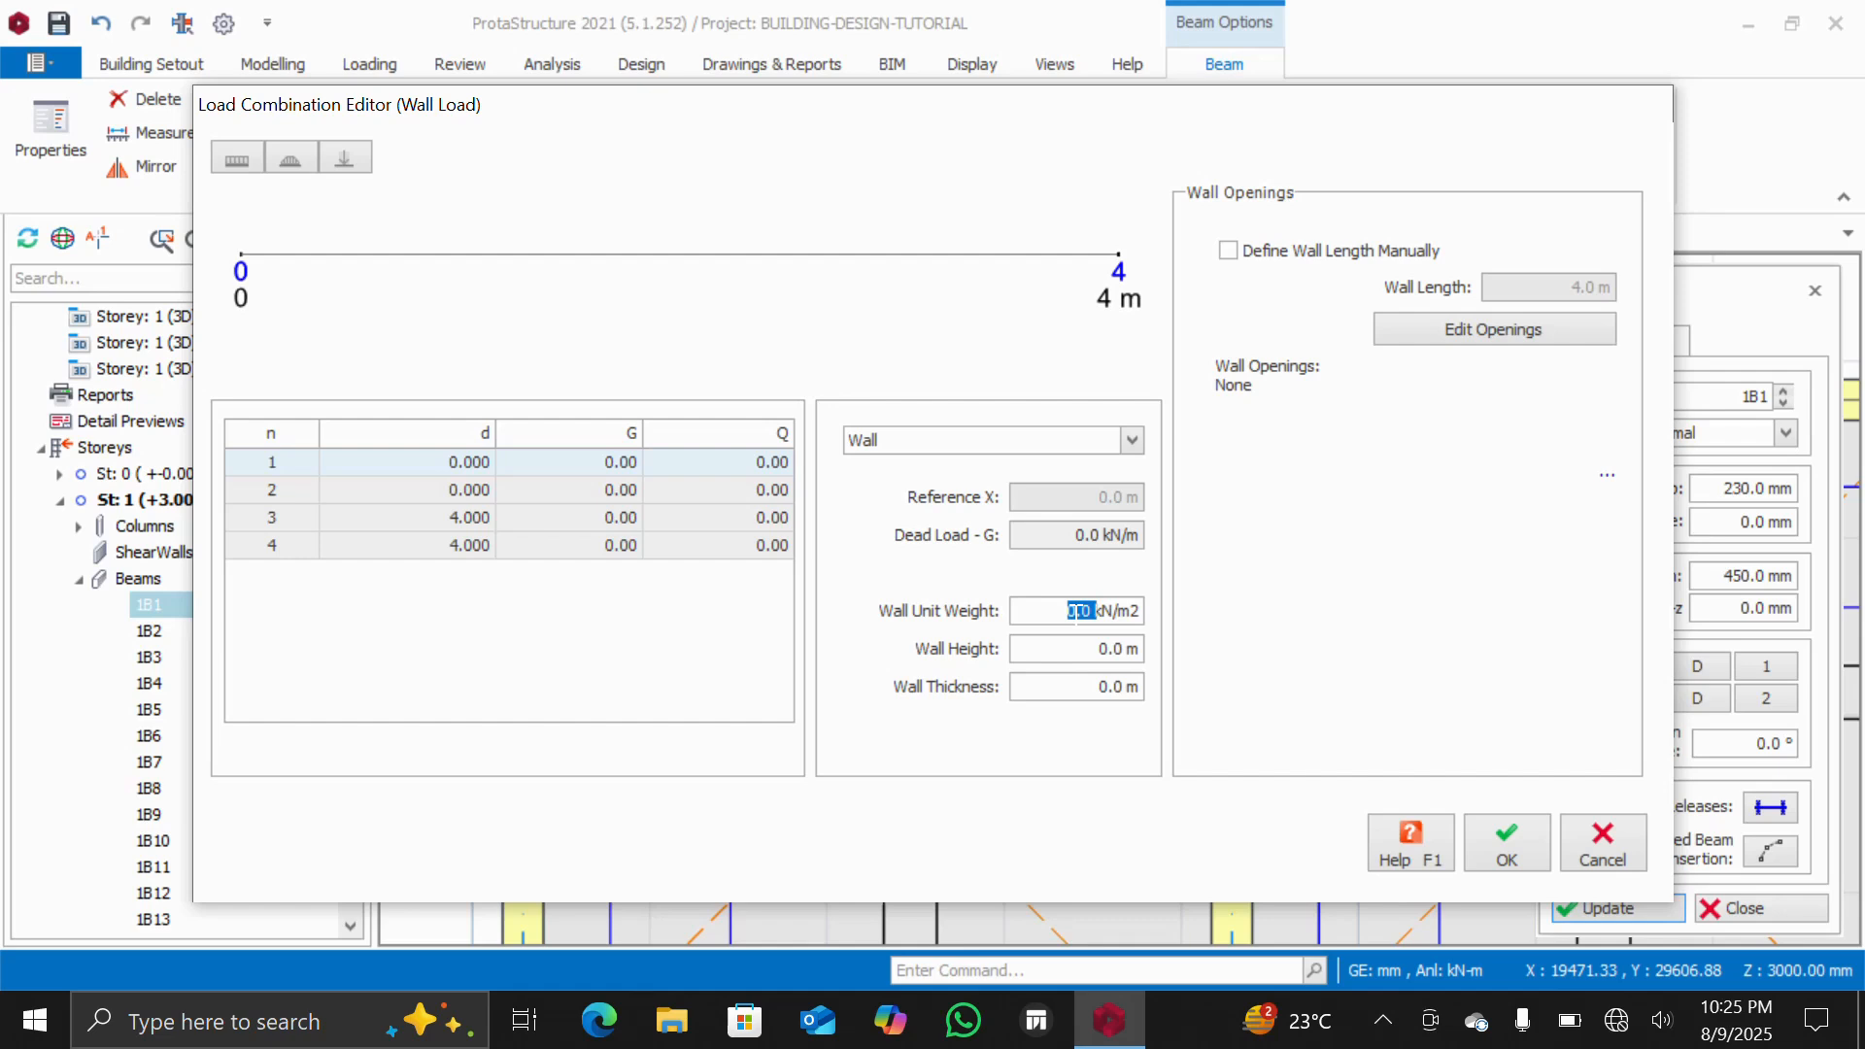
type("3.17")
key("Tab")
type("2")
type("4")
type("55")
left_click(1116, 686)
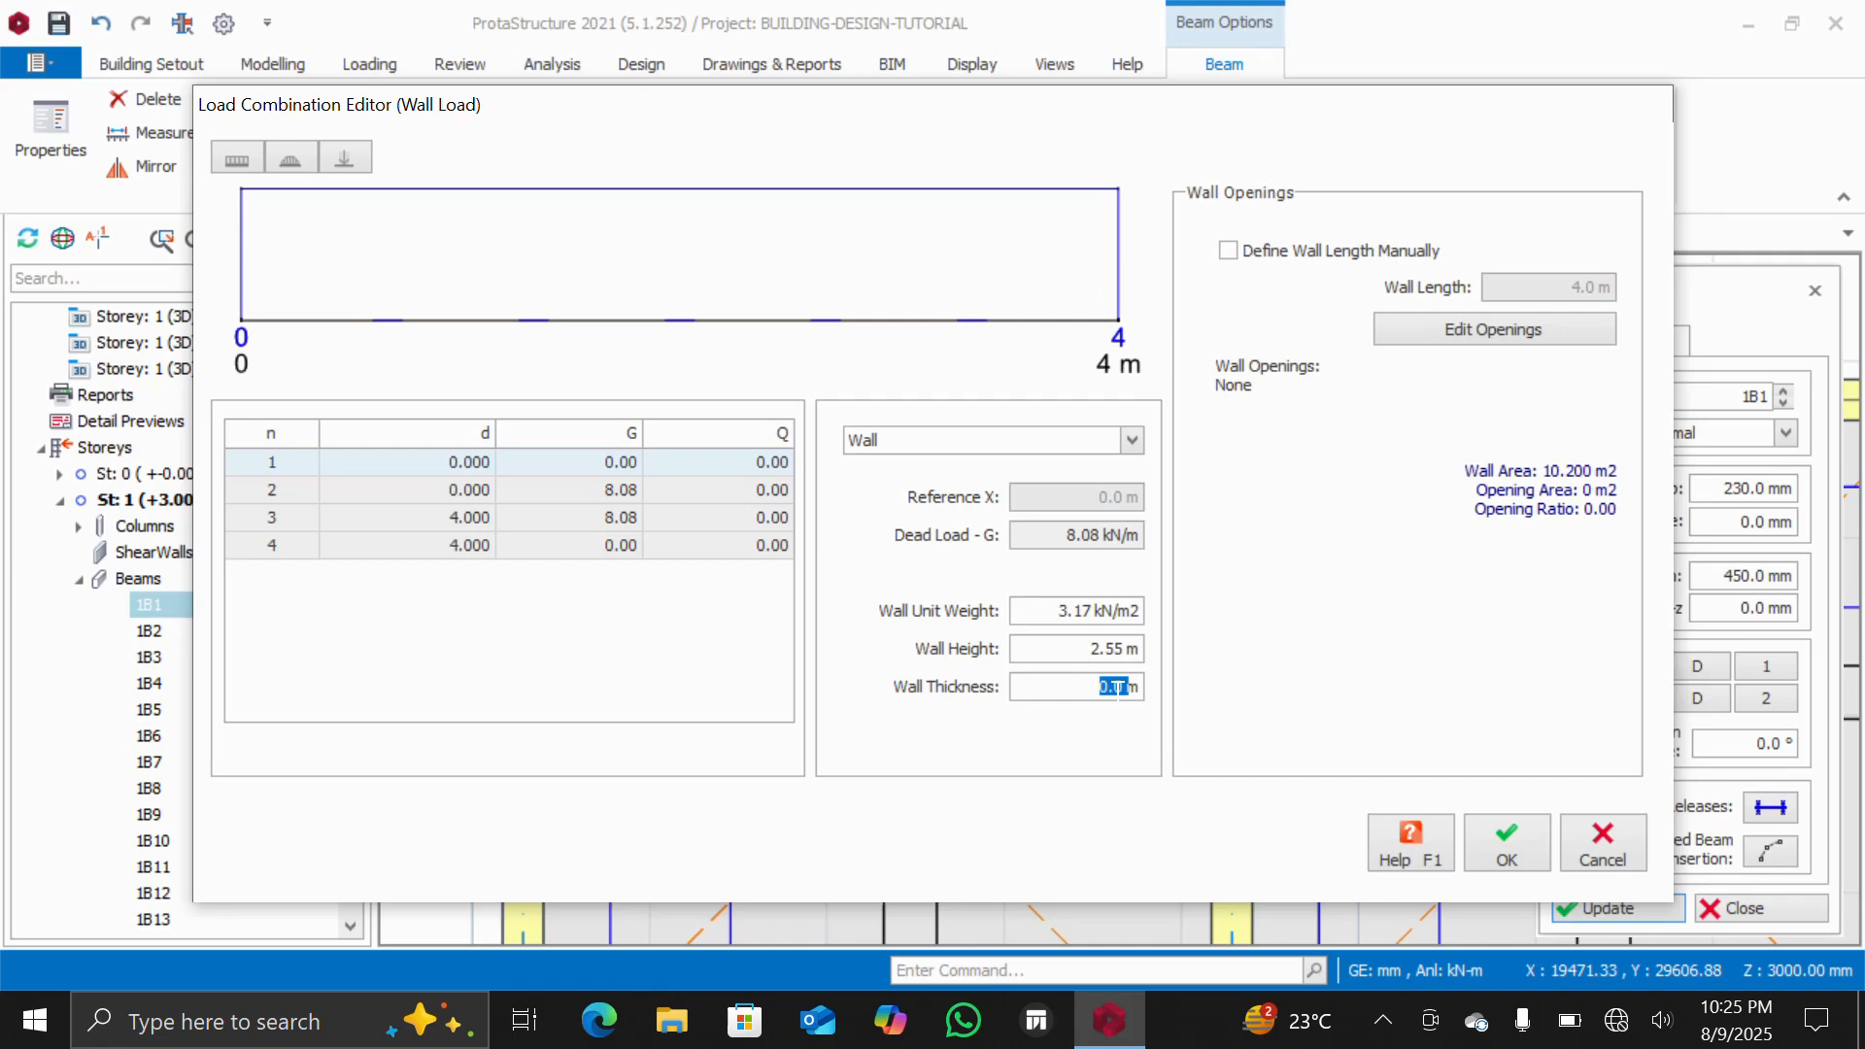
left_click(1115, 687)
type("23")
left_click(1504, 852)
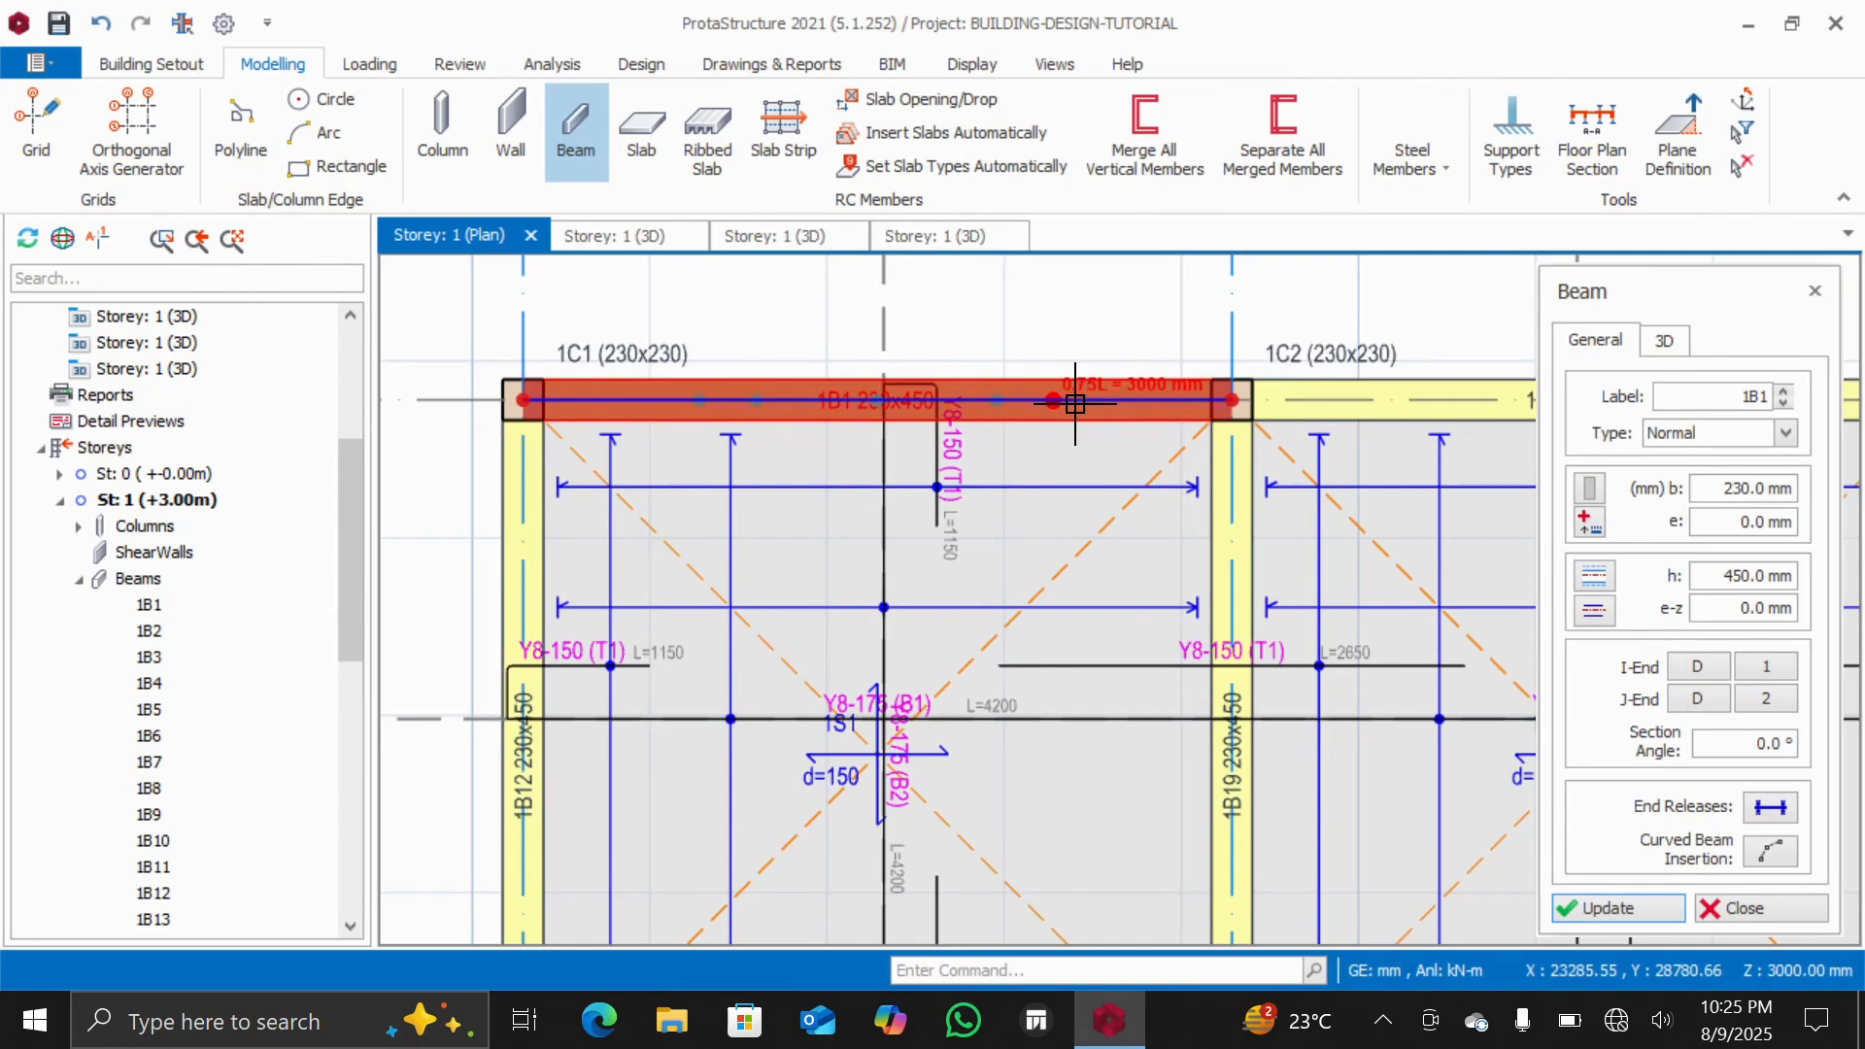
Inspect the wall load on beam 1B1 in the 3D view, then return to the storey 1 plan
scroll(1059, 416, "down", 3)
scroll(1048, 425, "up", 5)
scroll(1048, 424, "down", 3)
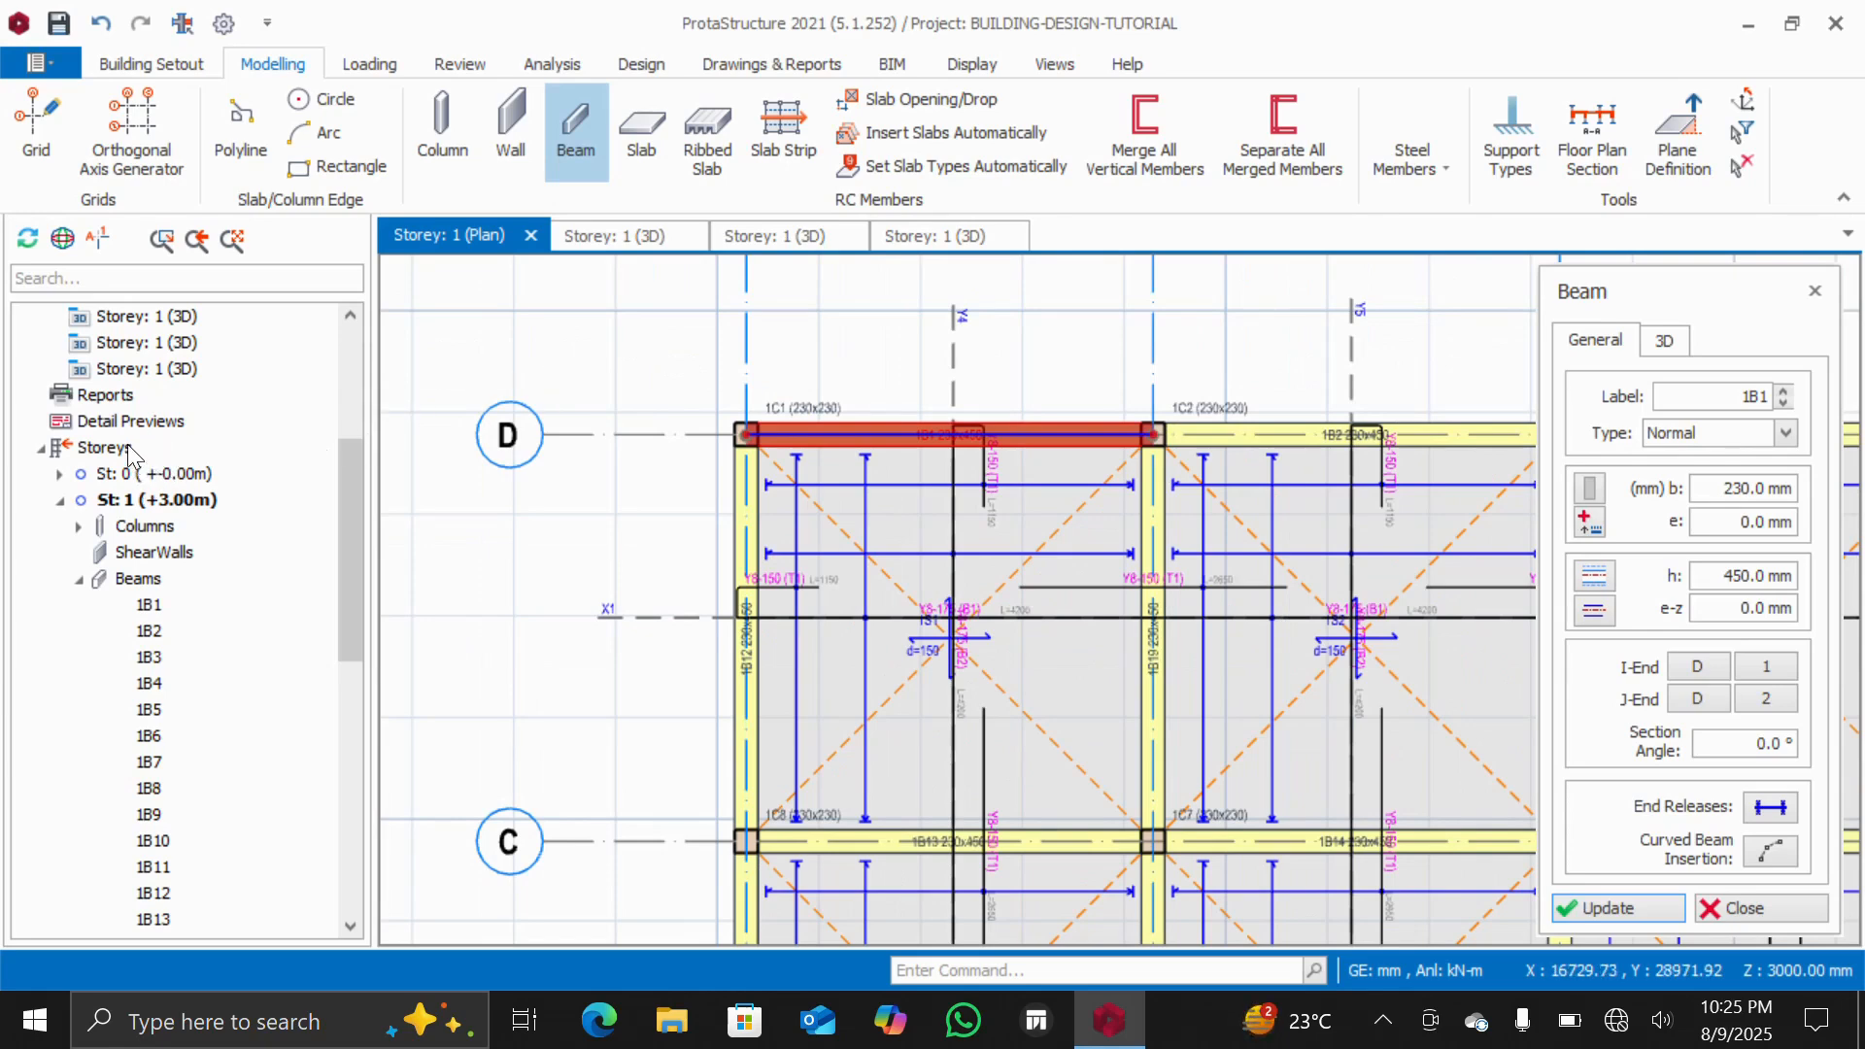
scroll(131, 437, "up", 4)
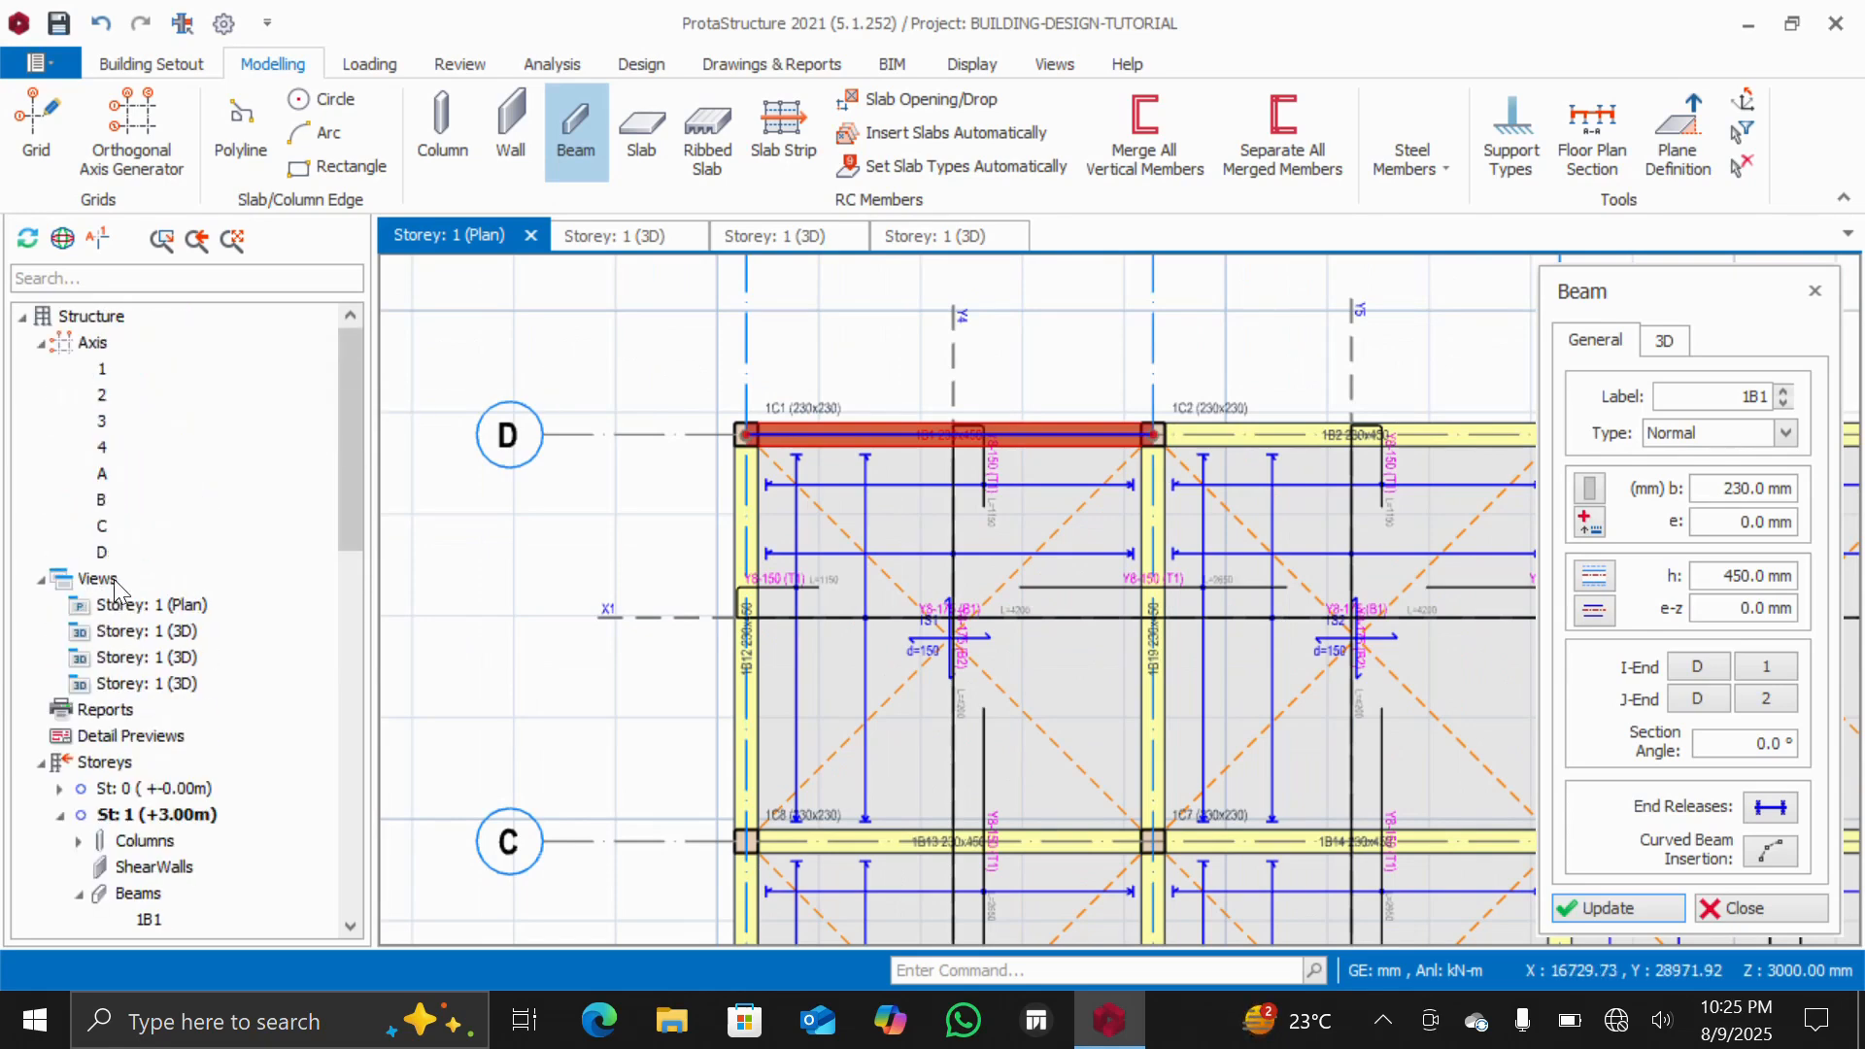
left_click(146, 631)
double_click(145, 632)
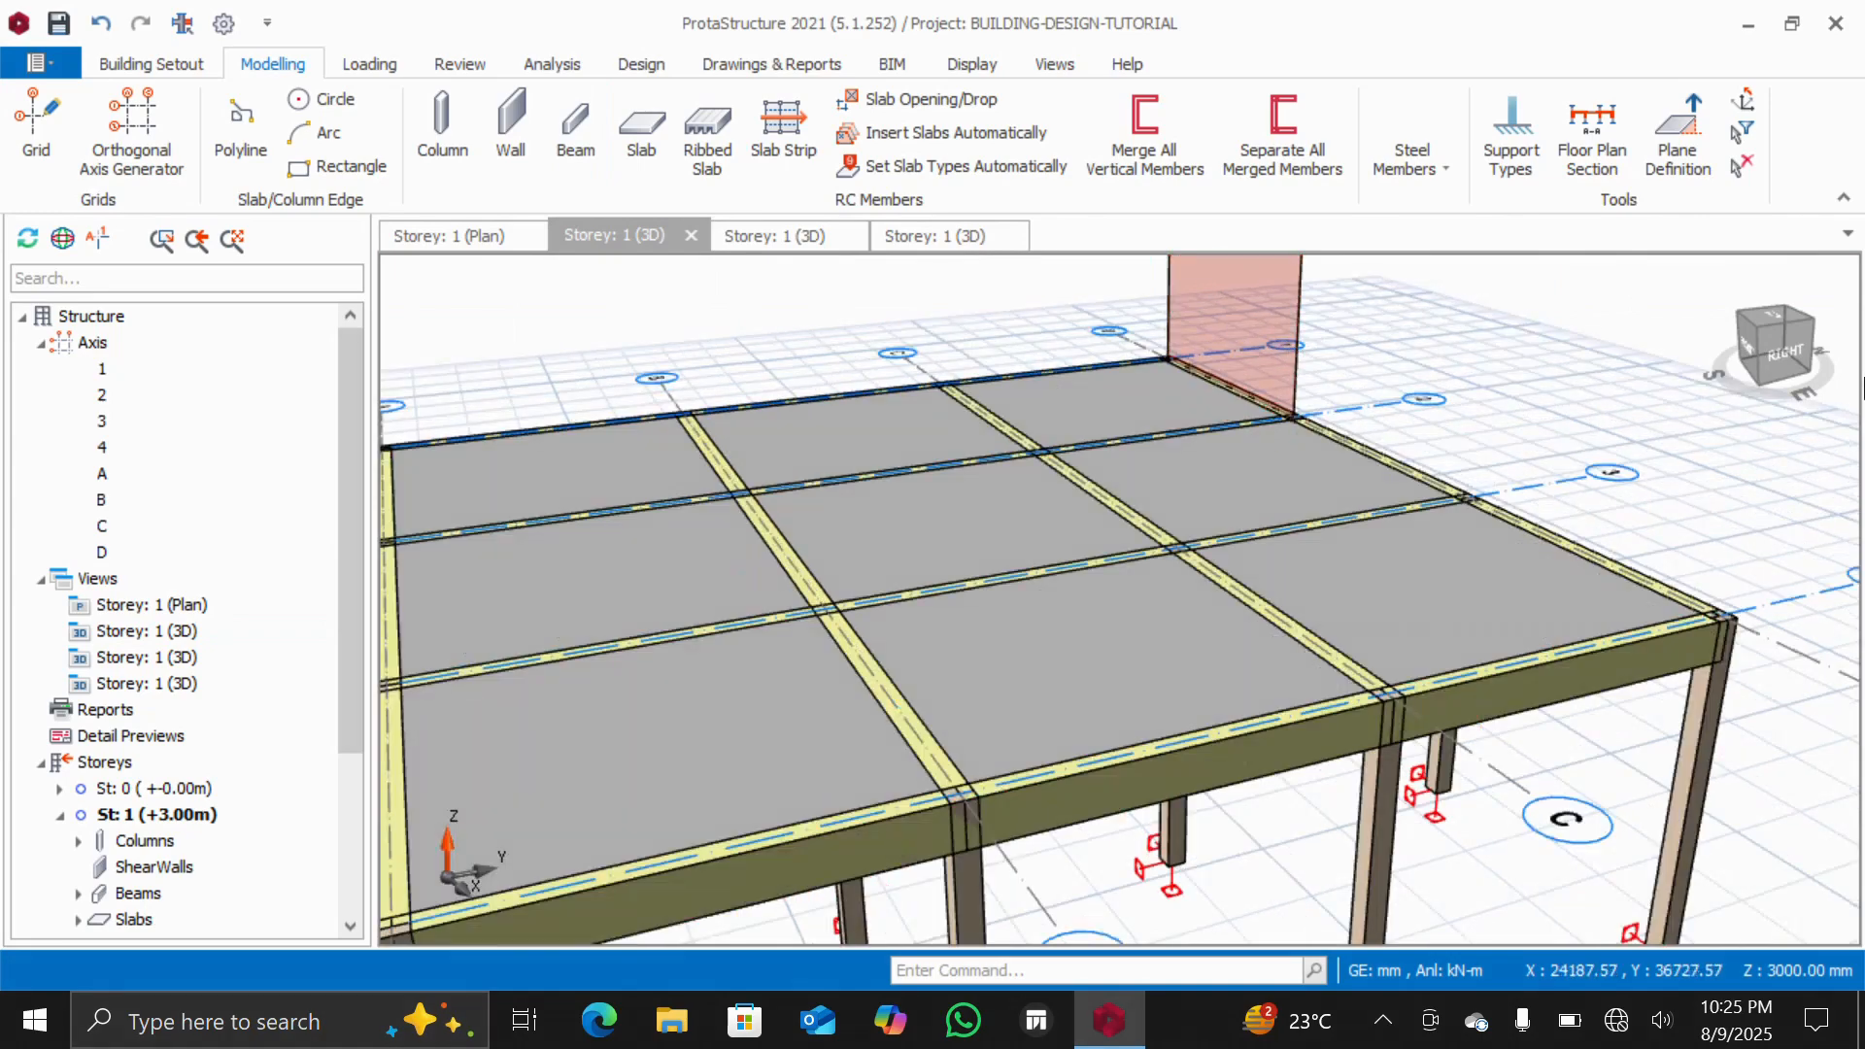
mouse_move(1790, 357)
left_mouse_down()
mouse_move(1727, 341)
mouse_move(1719, 362)
left_mouse_up()
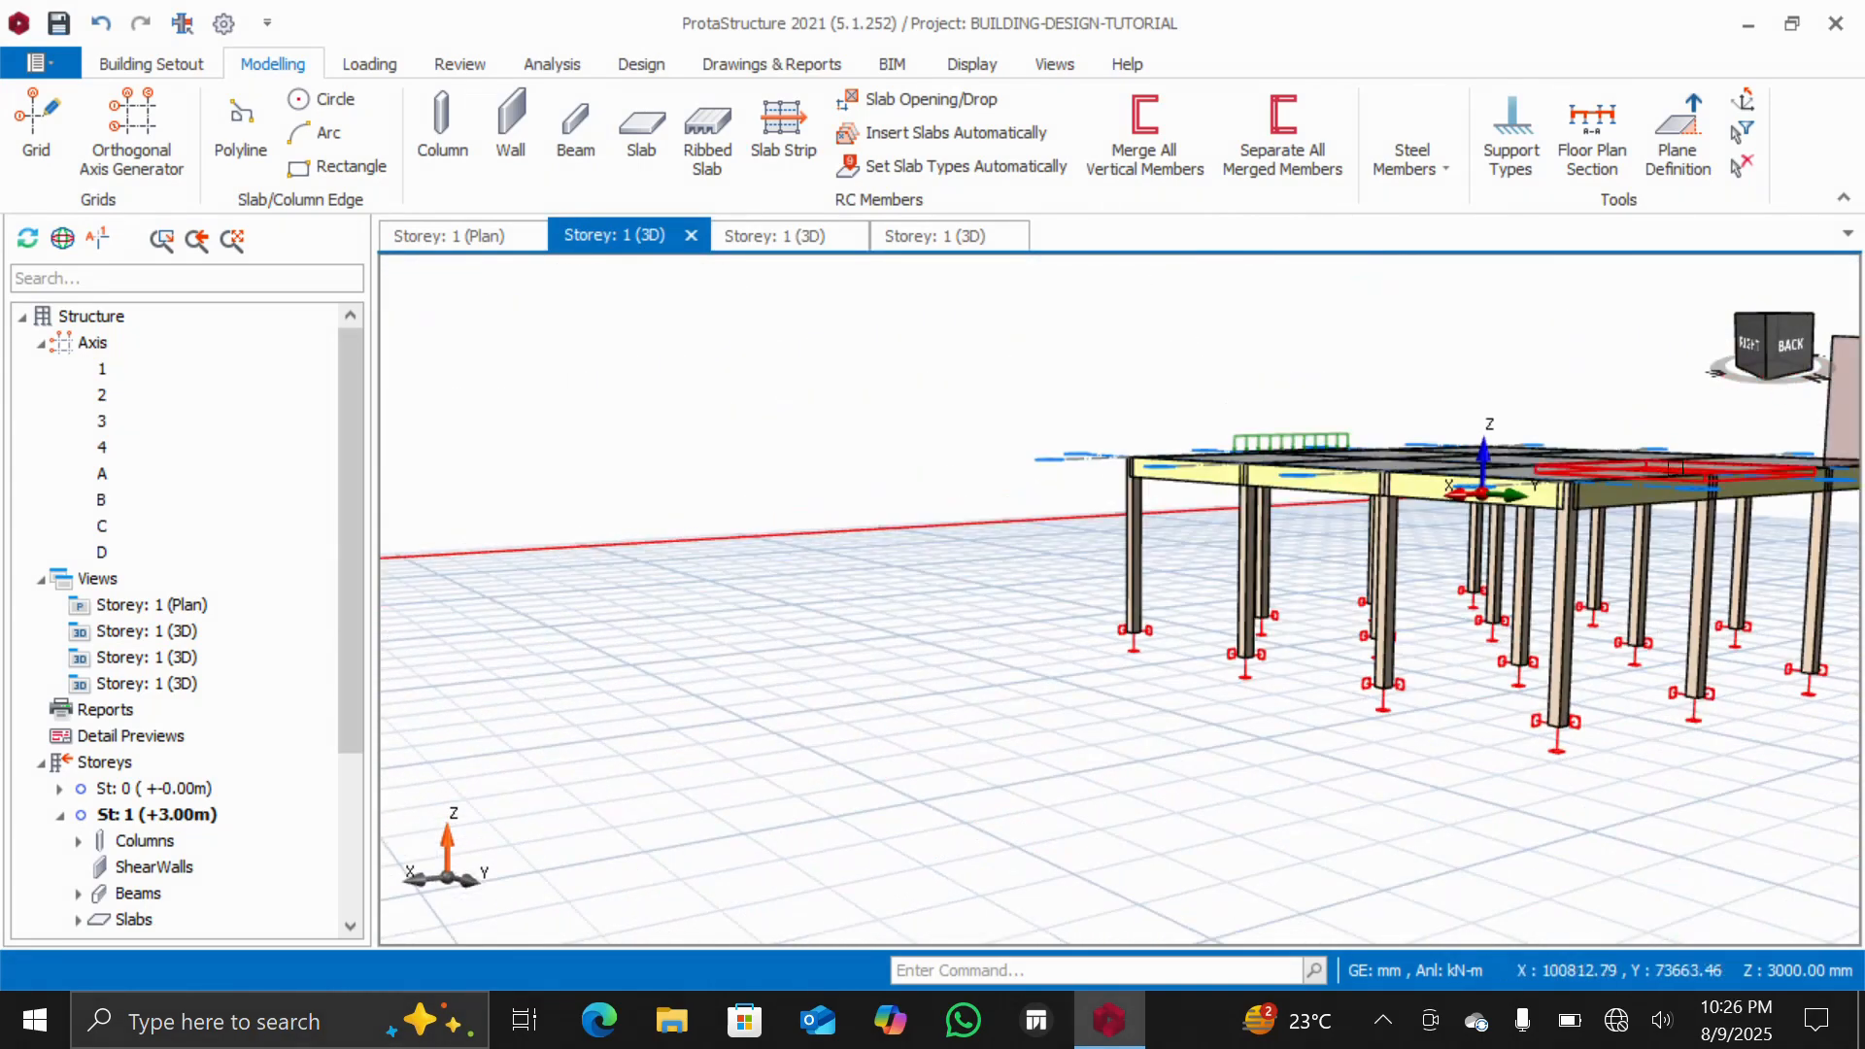
scroll(1668, 470, "down", 3)
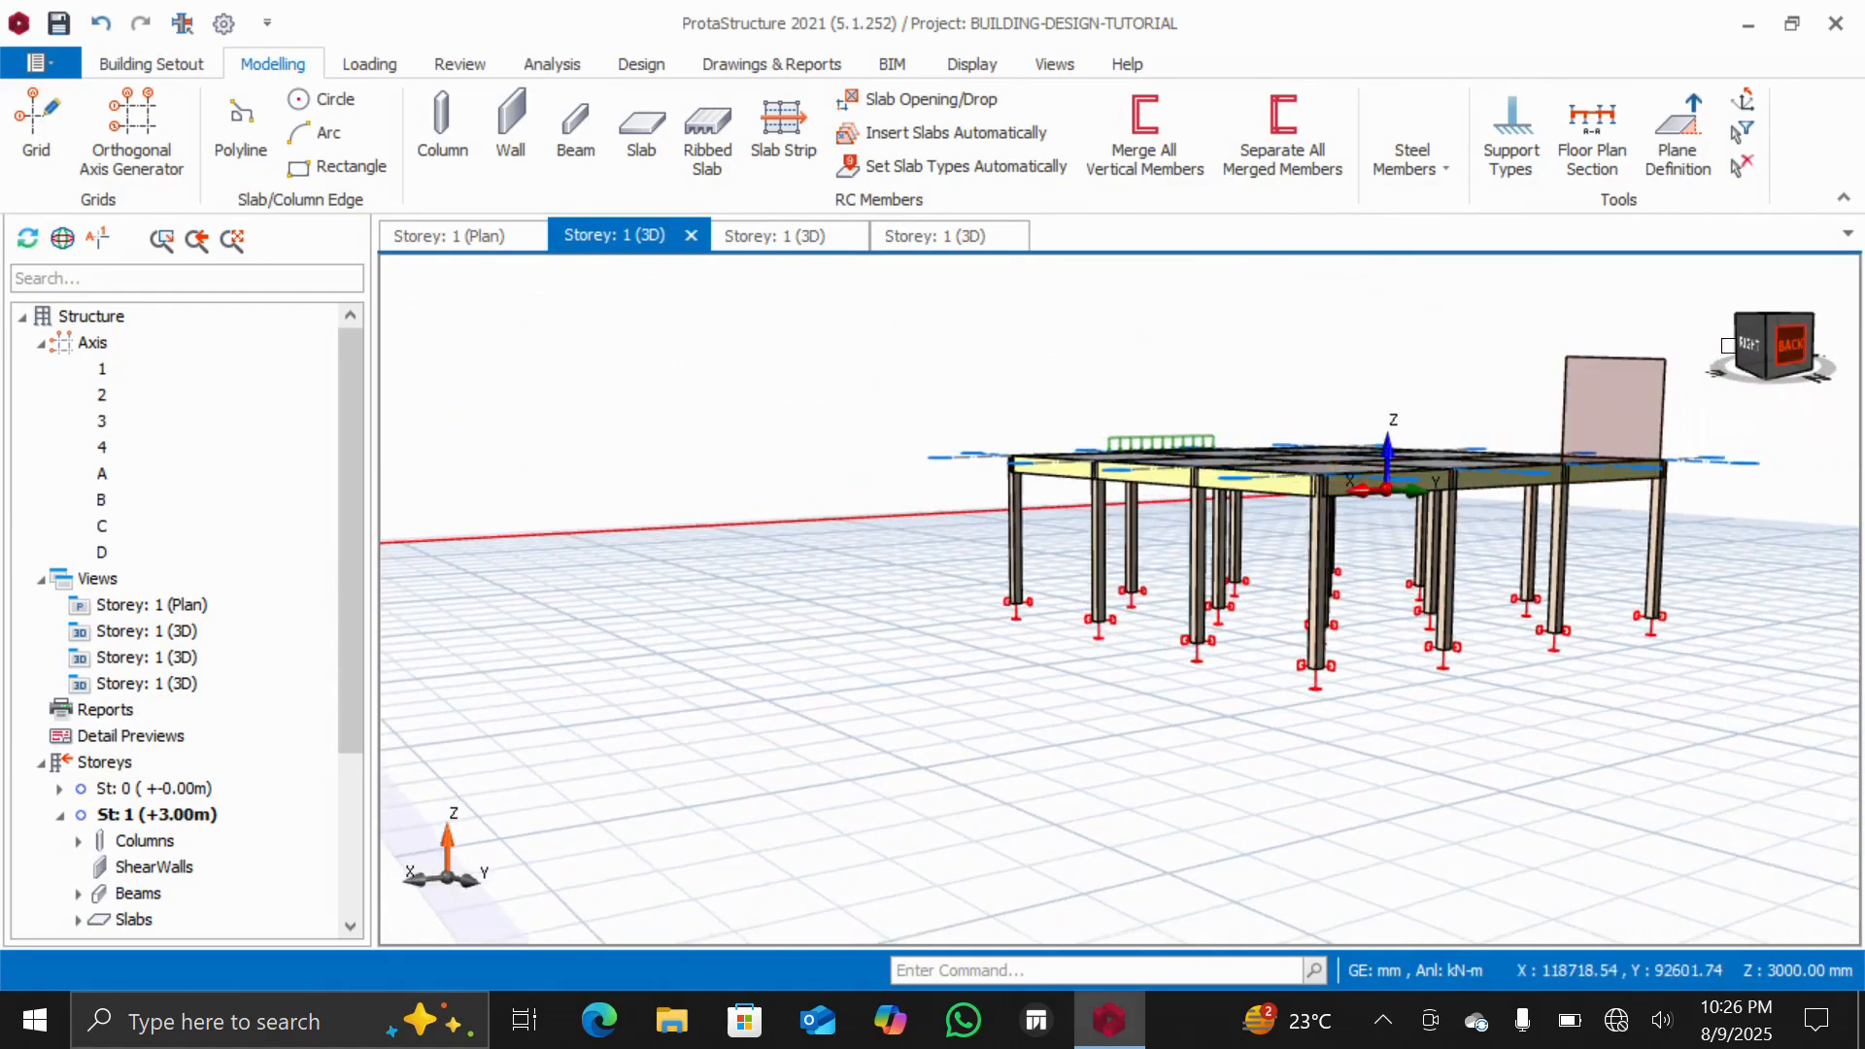
left_click_drag(1770, 340, 1830, 371)
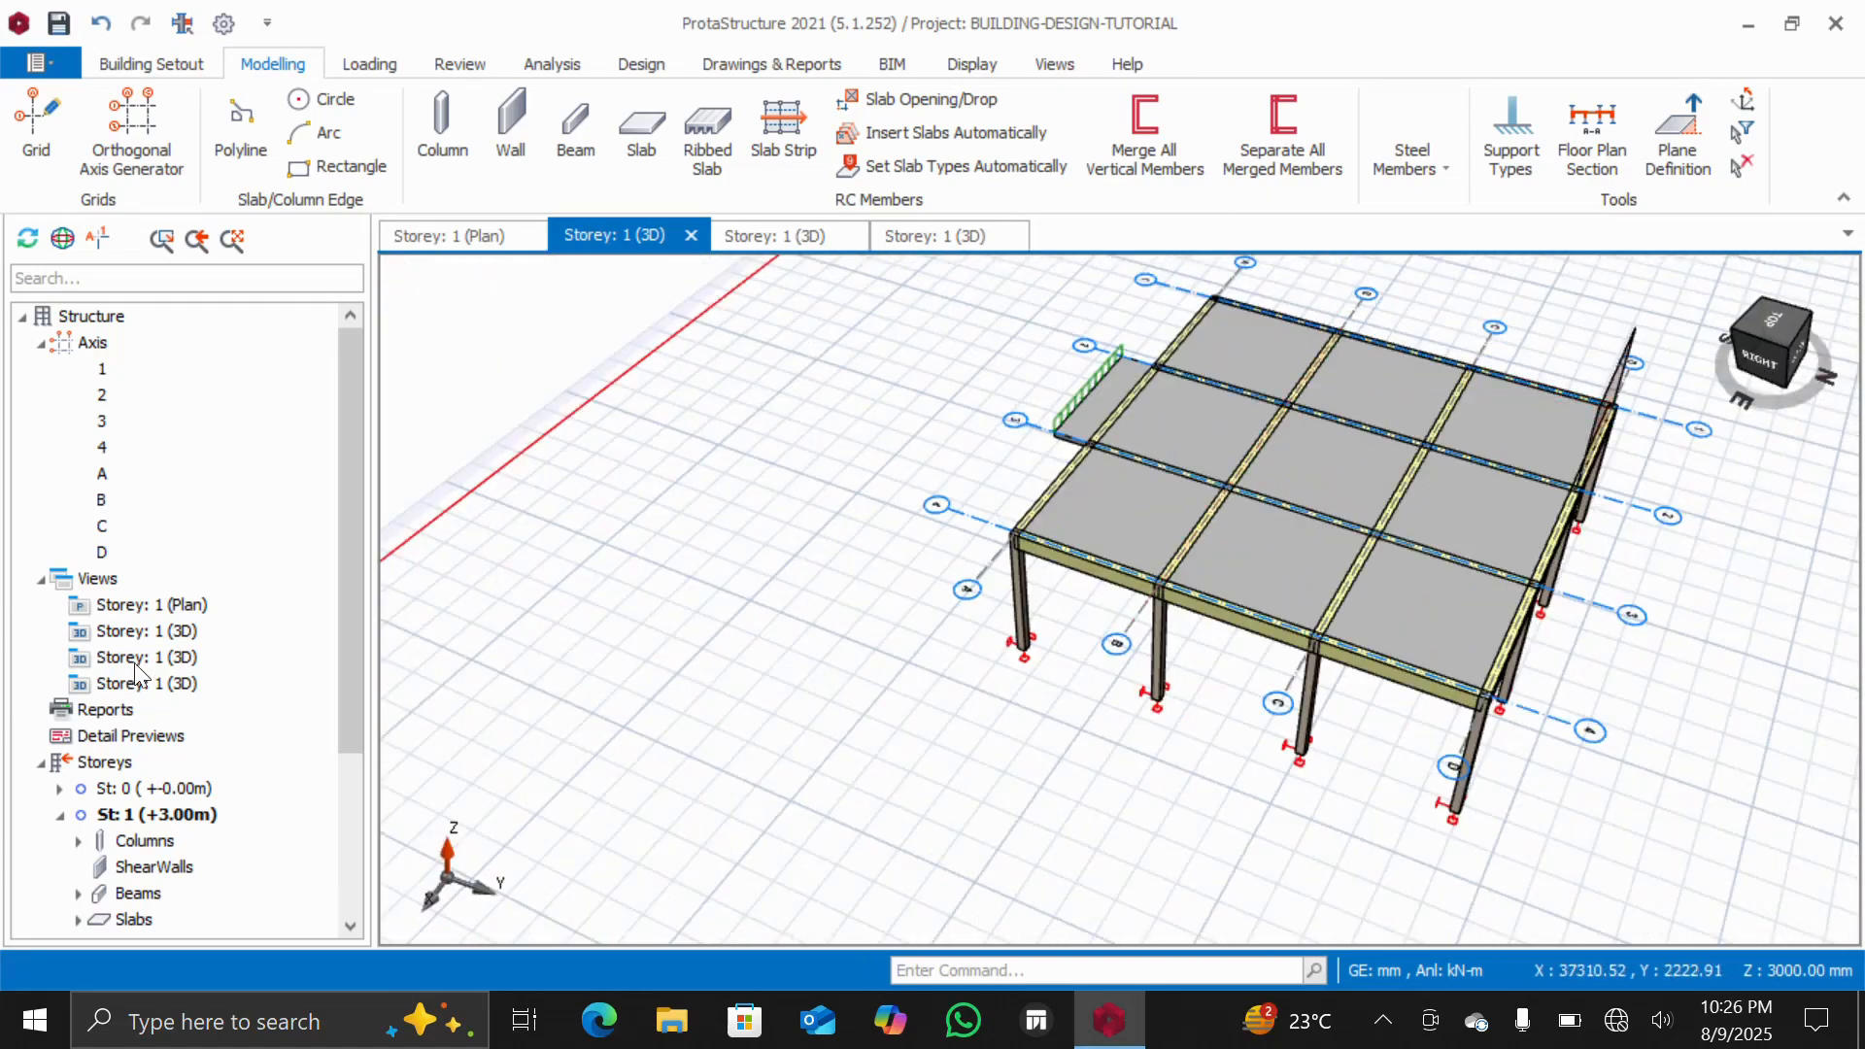
double_click(136, 606)
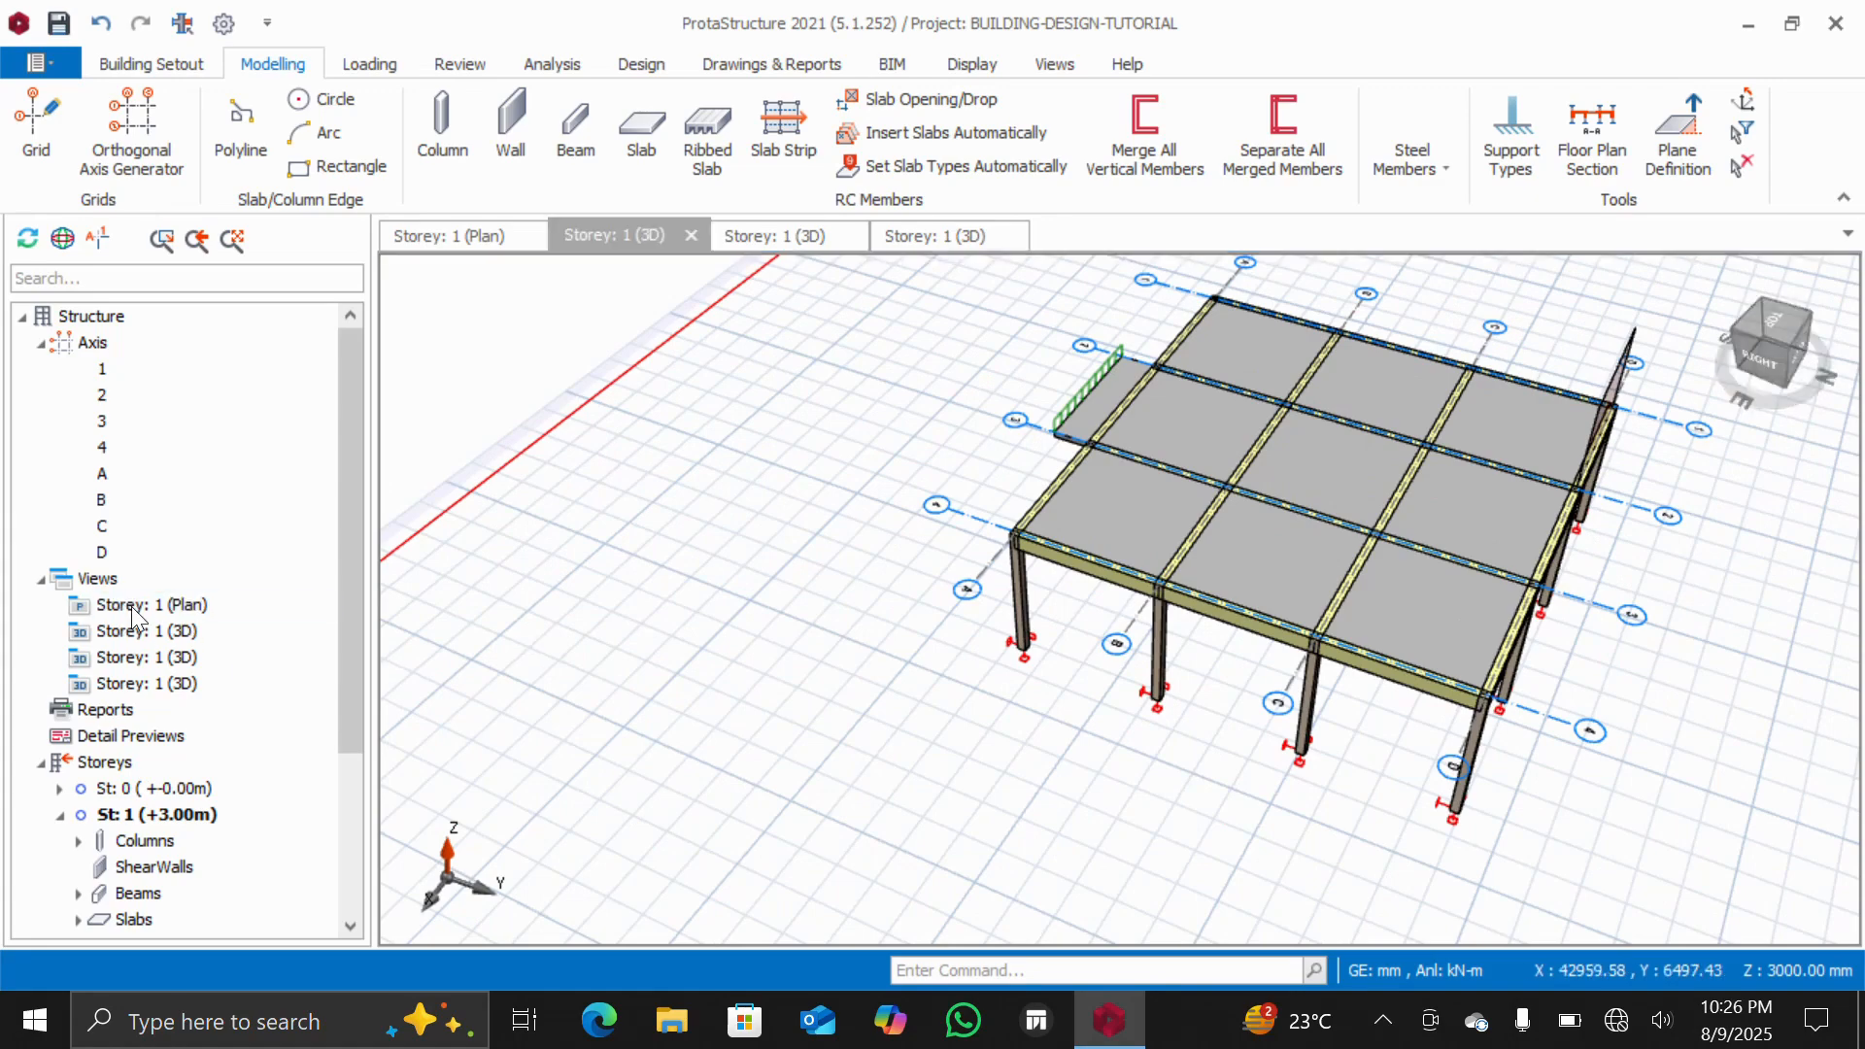
scroll(770, 463, "down", 2)
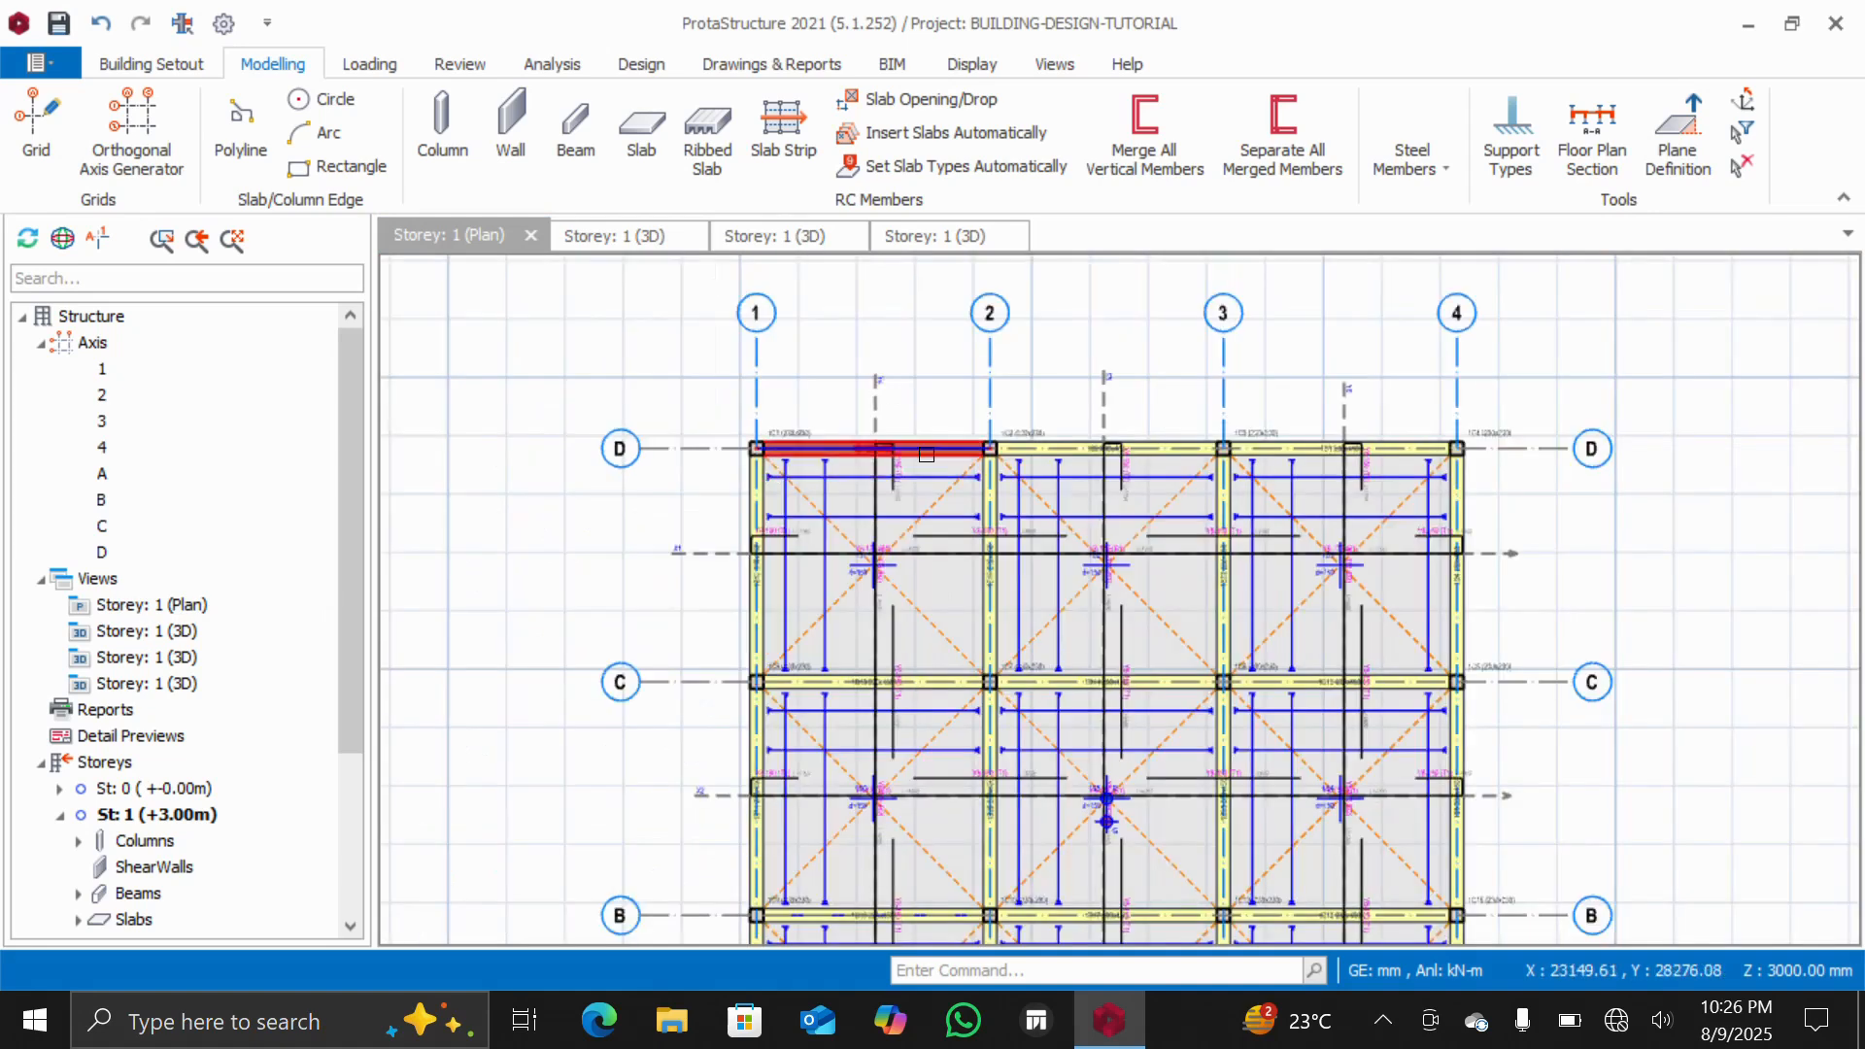
Copy the wall load of beam 1B1
scroll(915, 453, "up", 4)
left_click(886, 457)
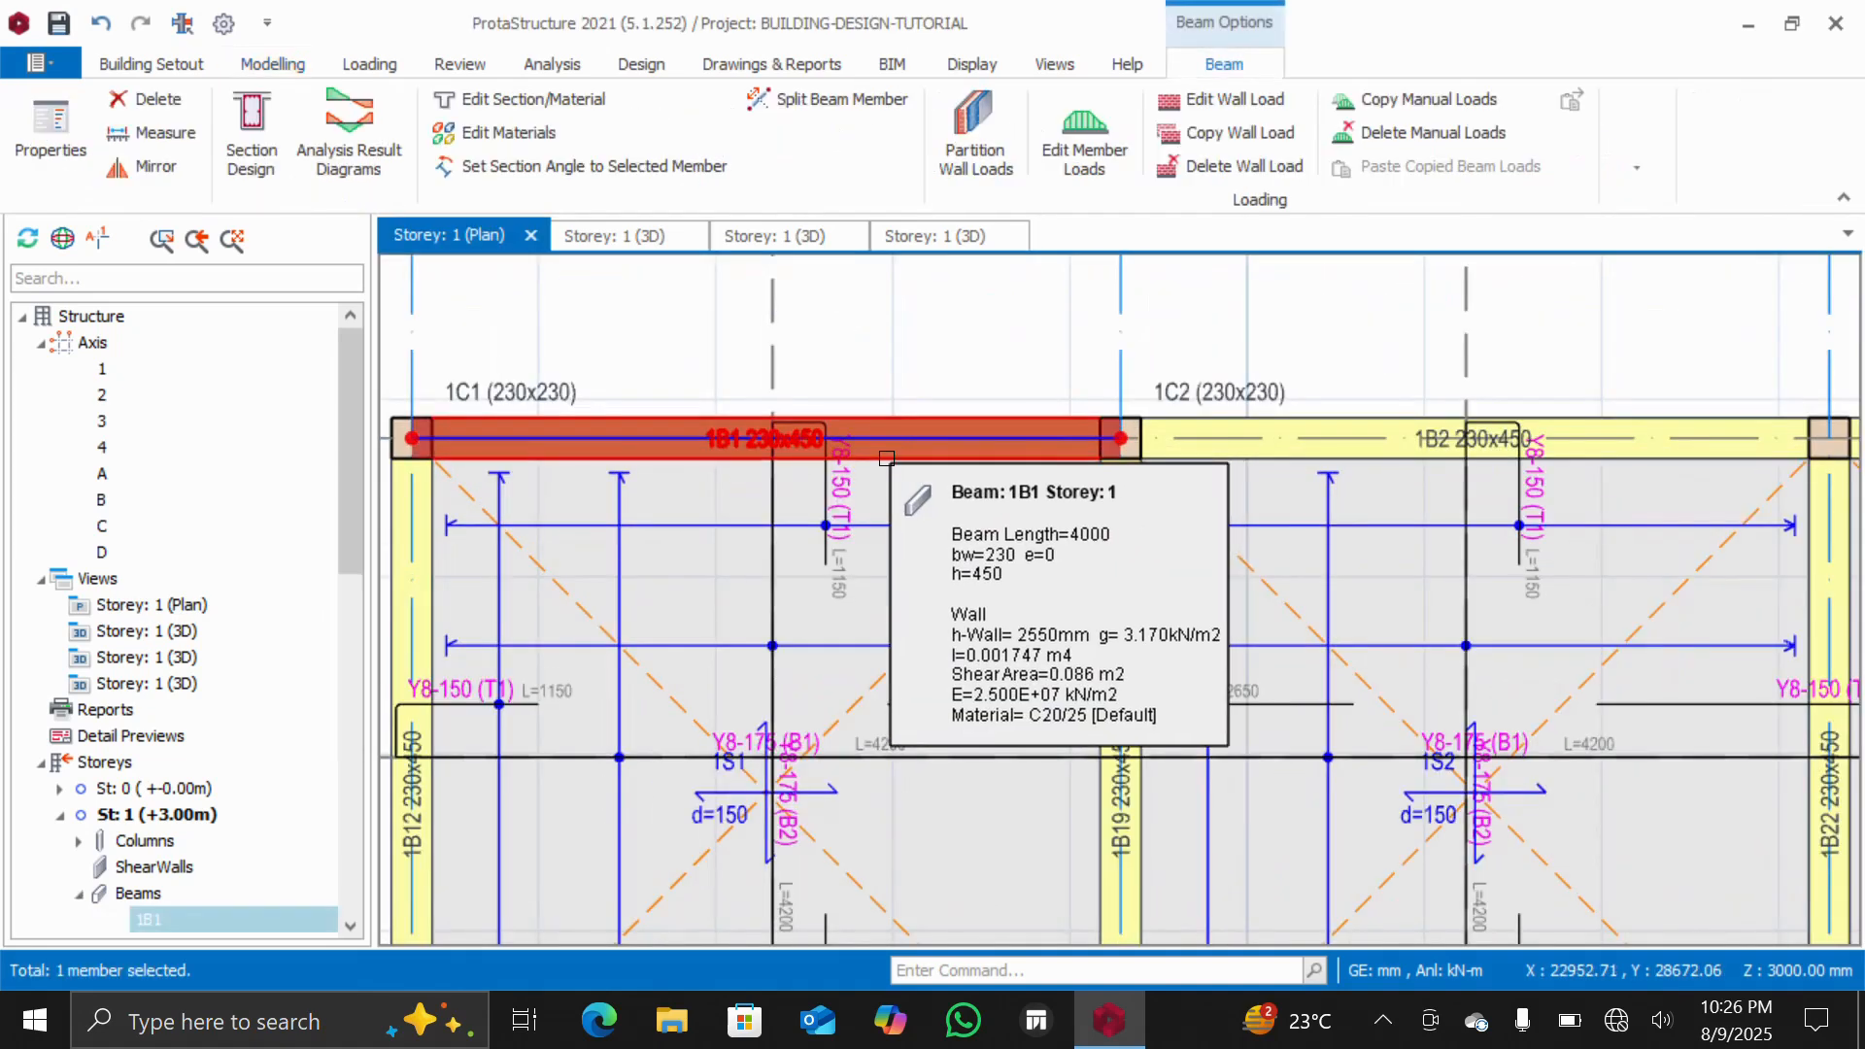
right_click(884, 458)
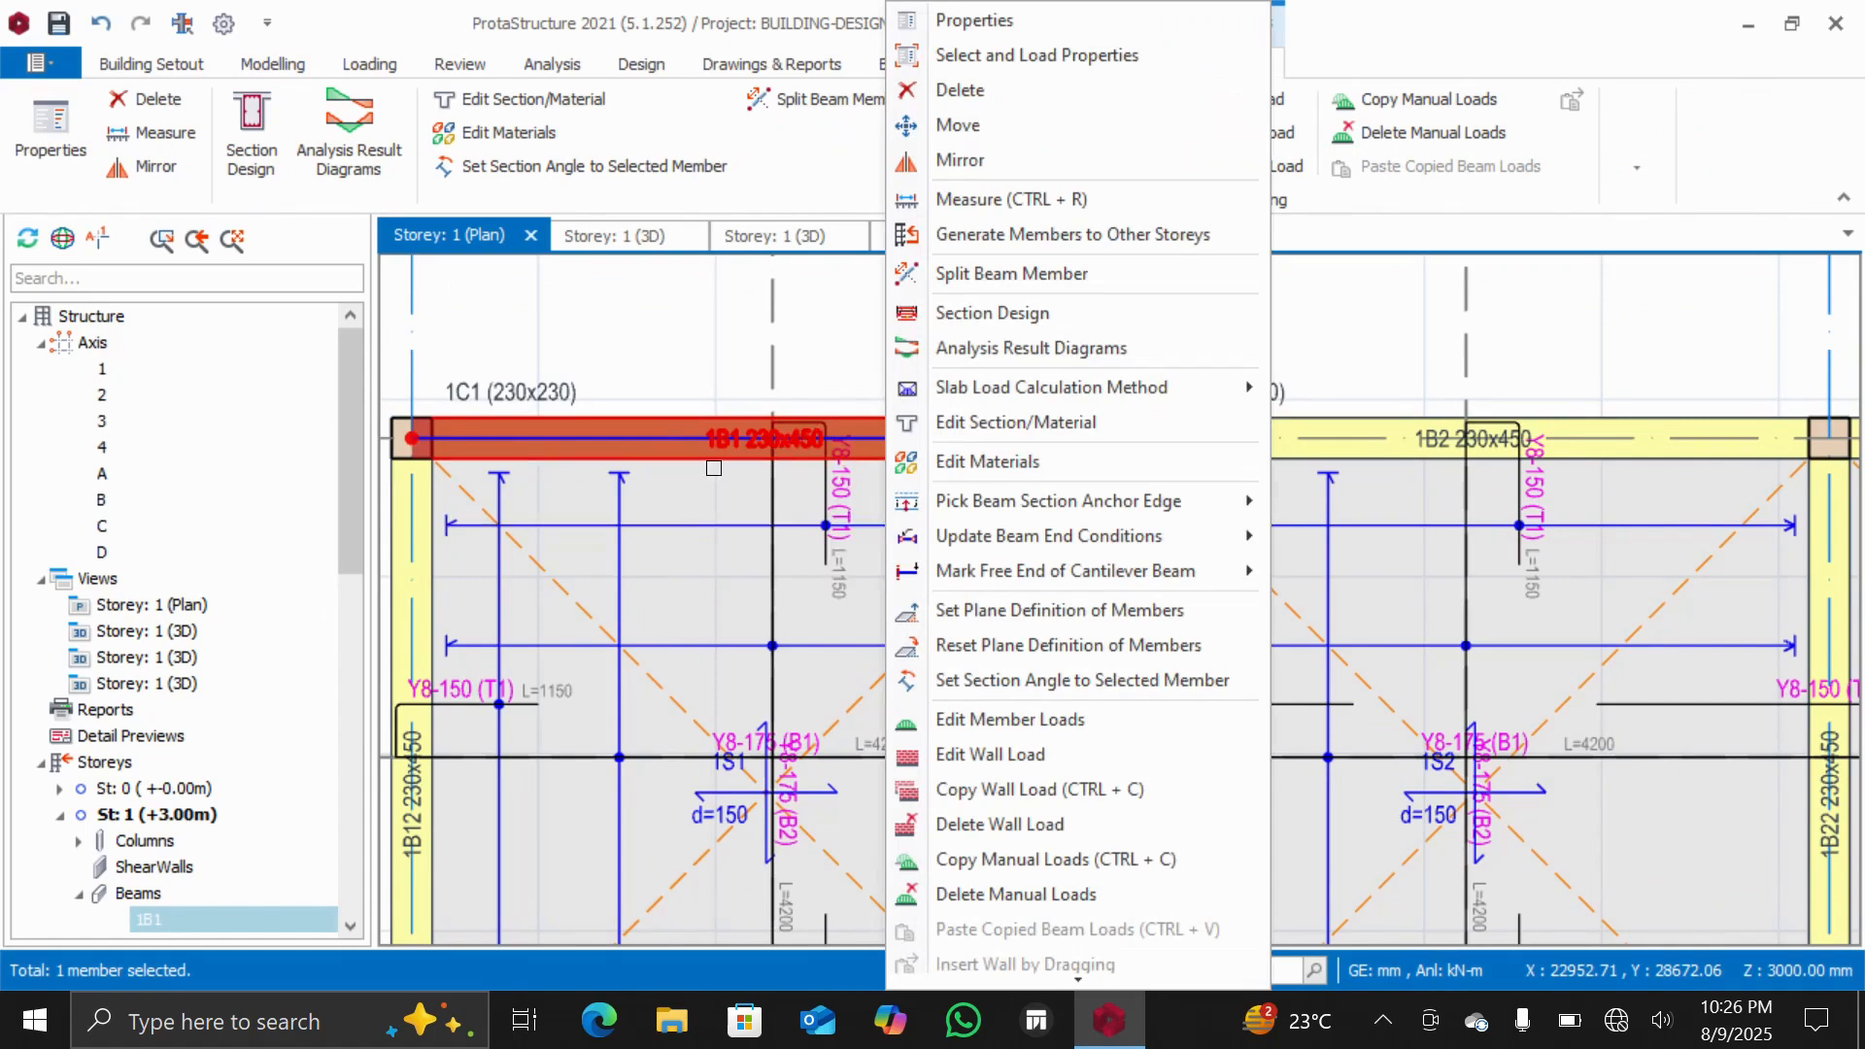
mouse_move(646, 450)
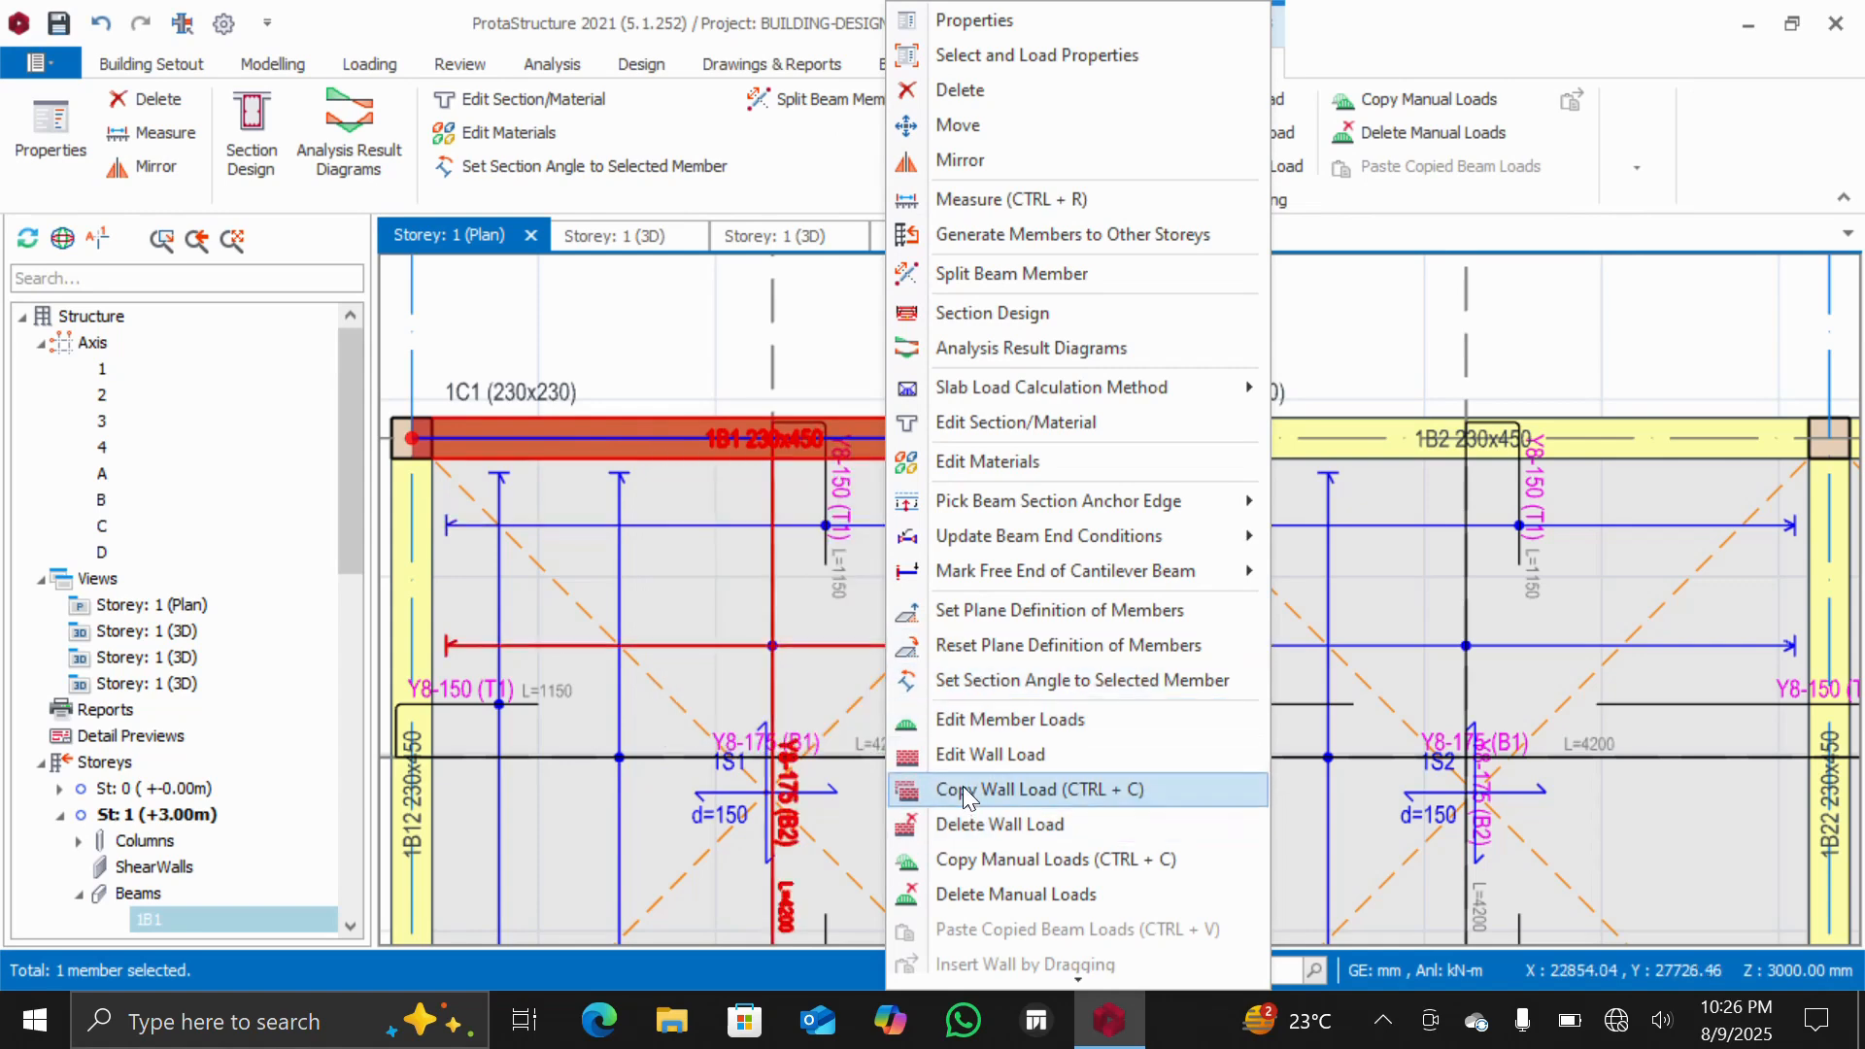
left_click(1017, 791)
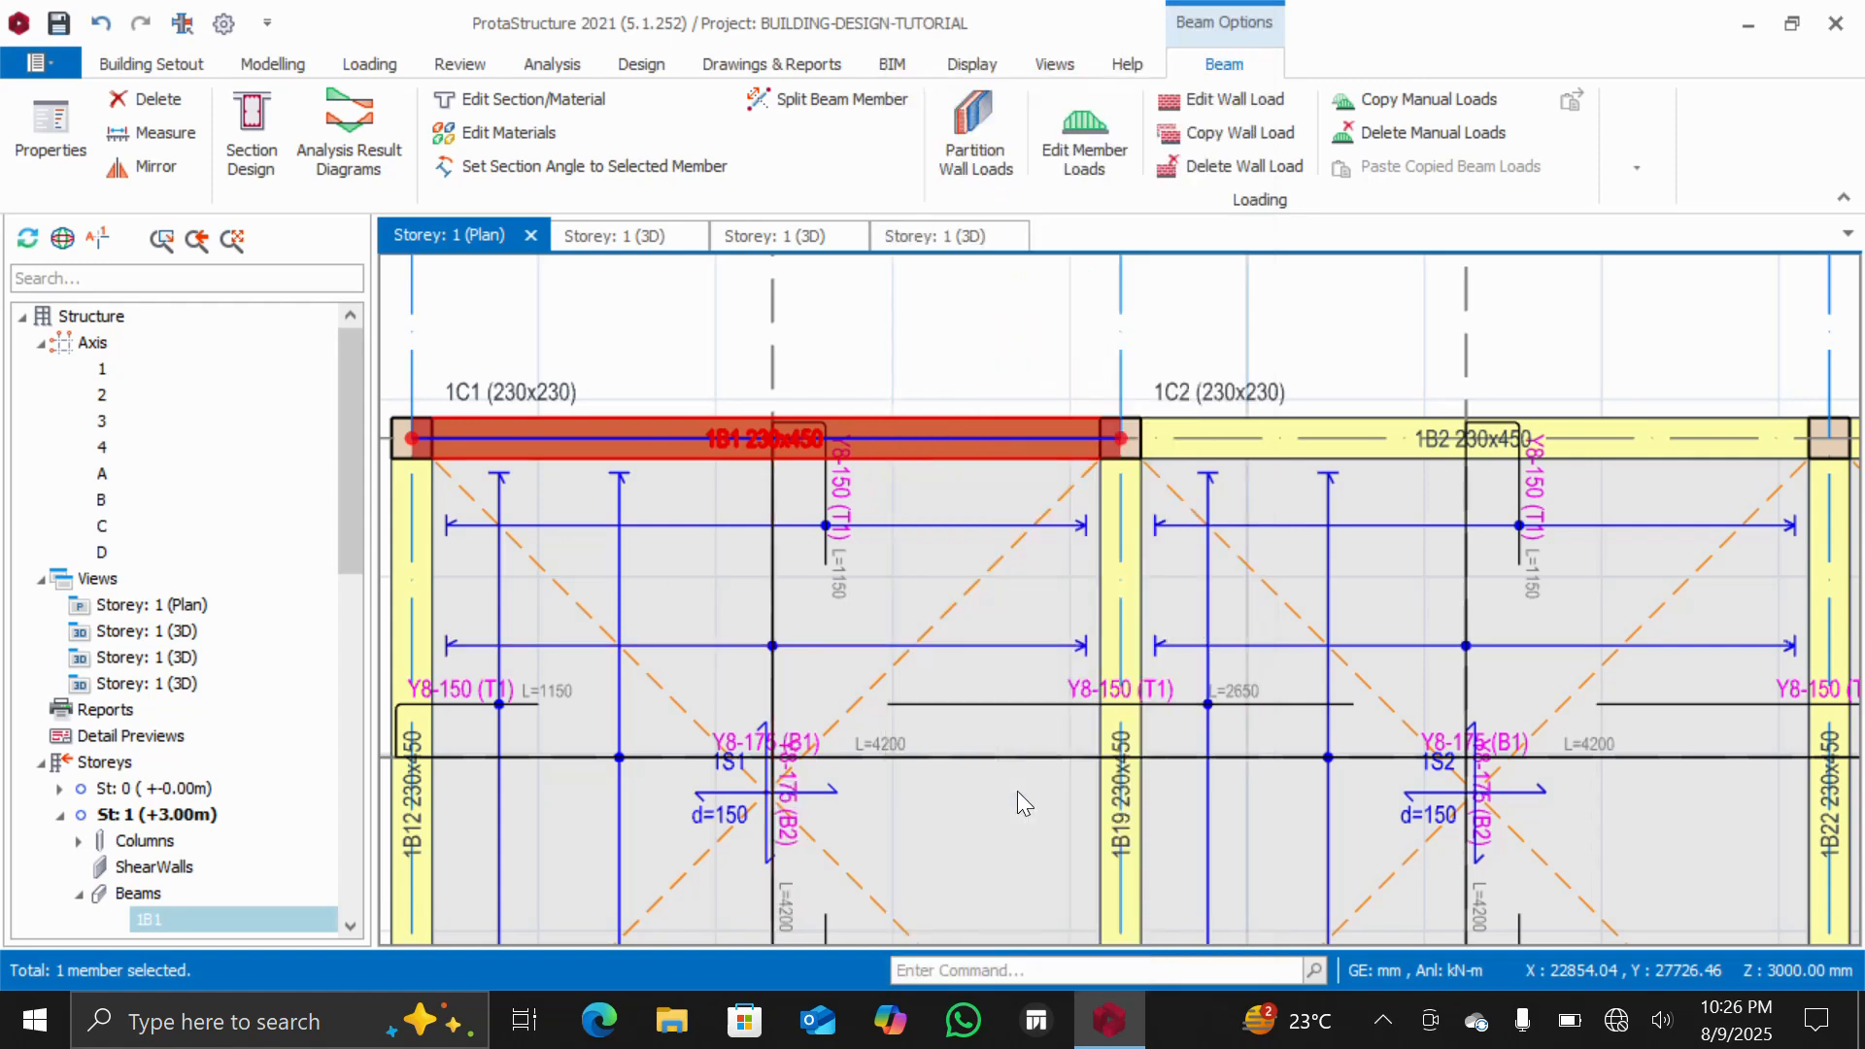
Paste the copied wall load onto all storey 1 beams 1B1 to 1B24, accepting replacement of existing wall loads
scroll(901, 435, "down", 3)
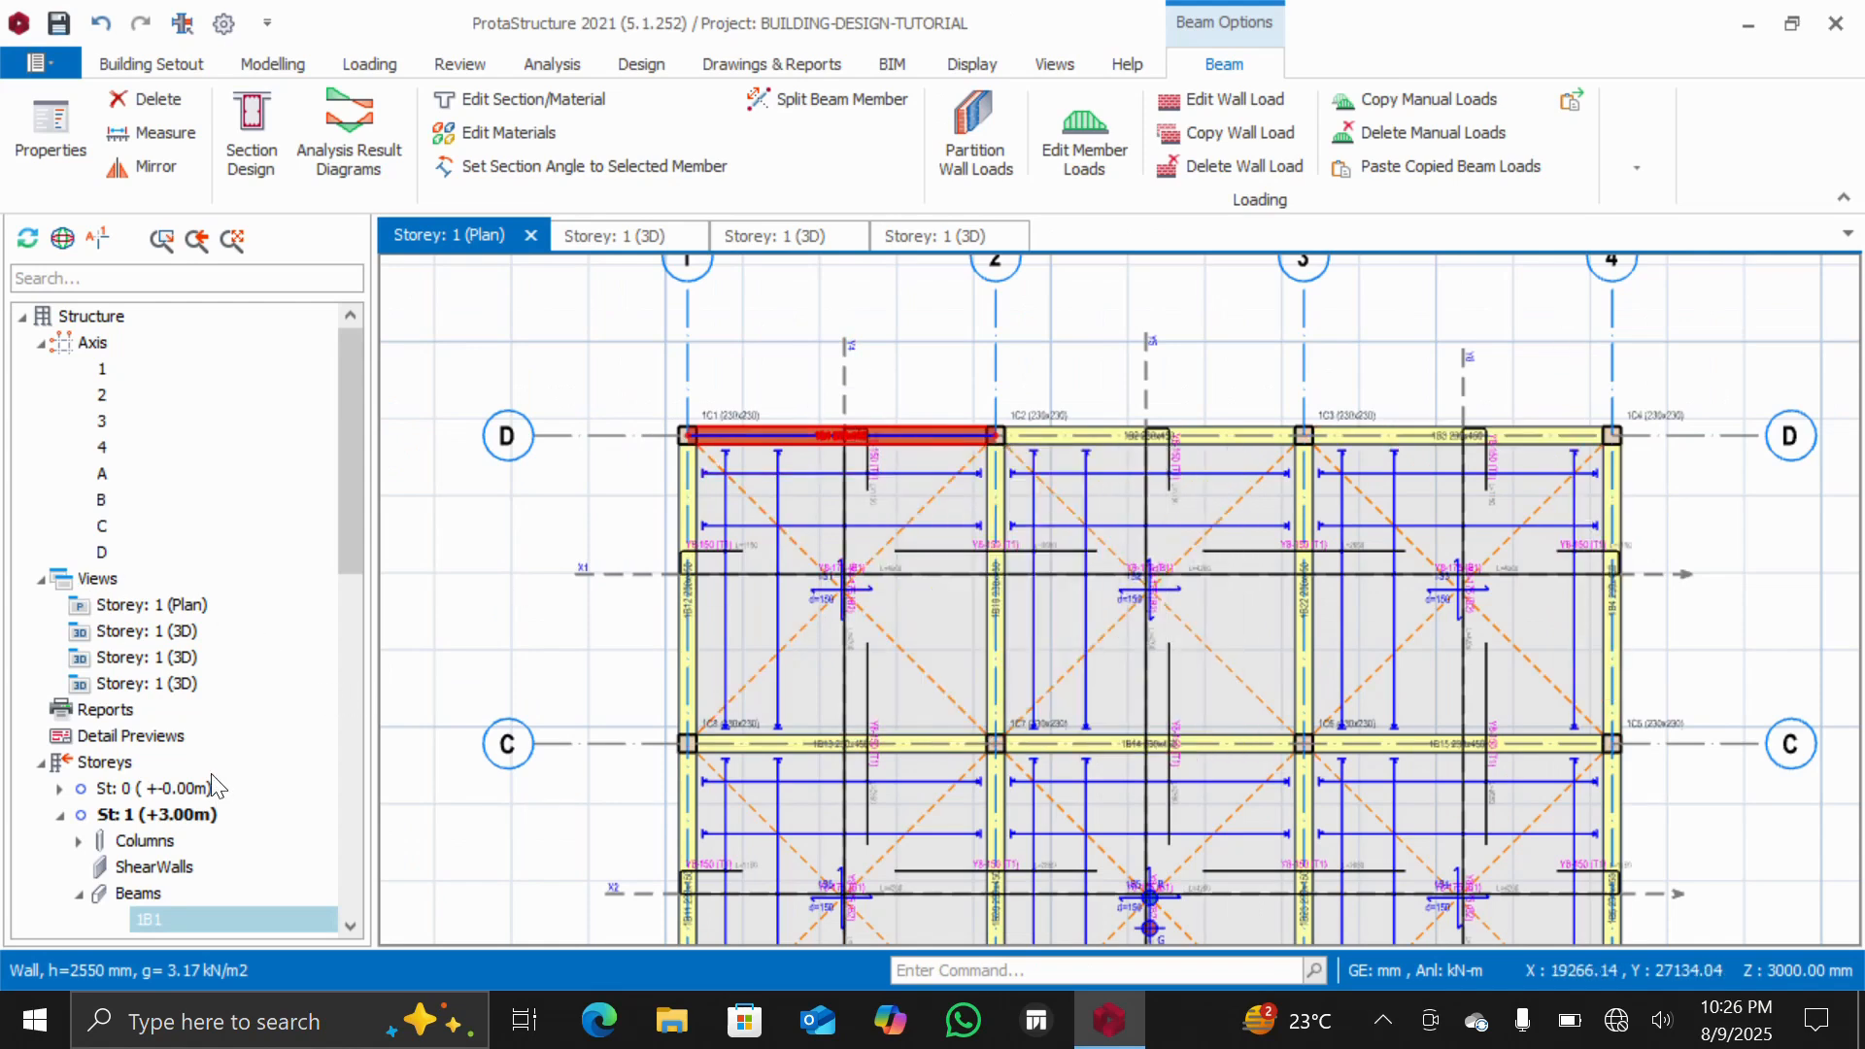
scroll(214, 787, "down", 6)
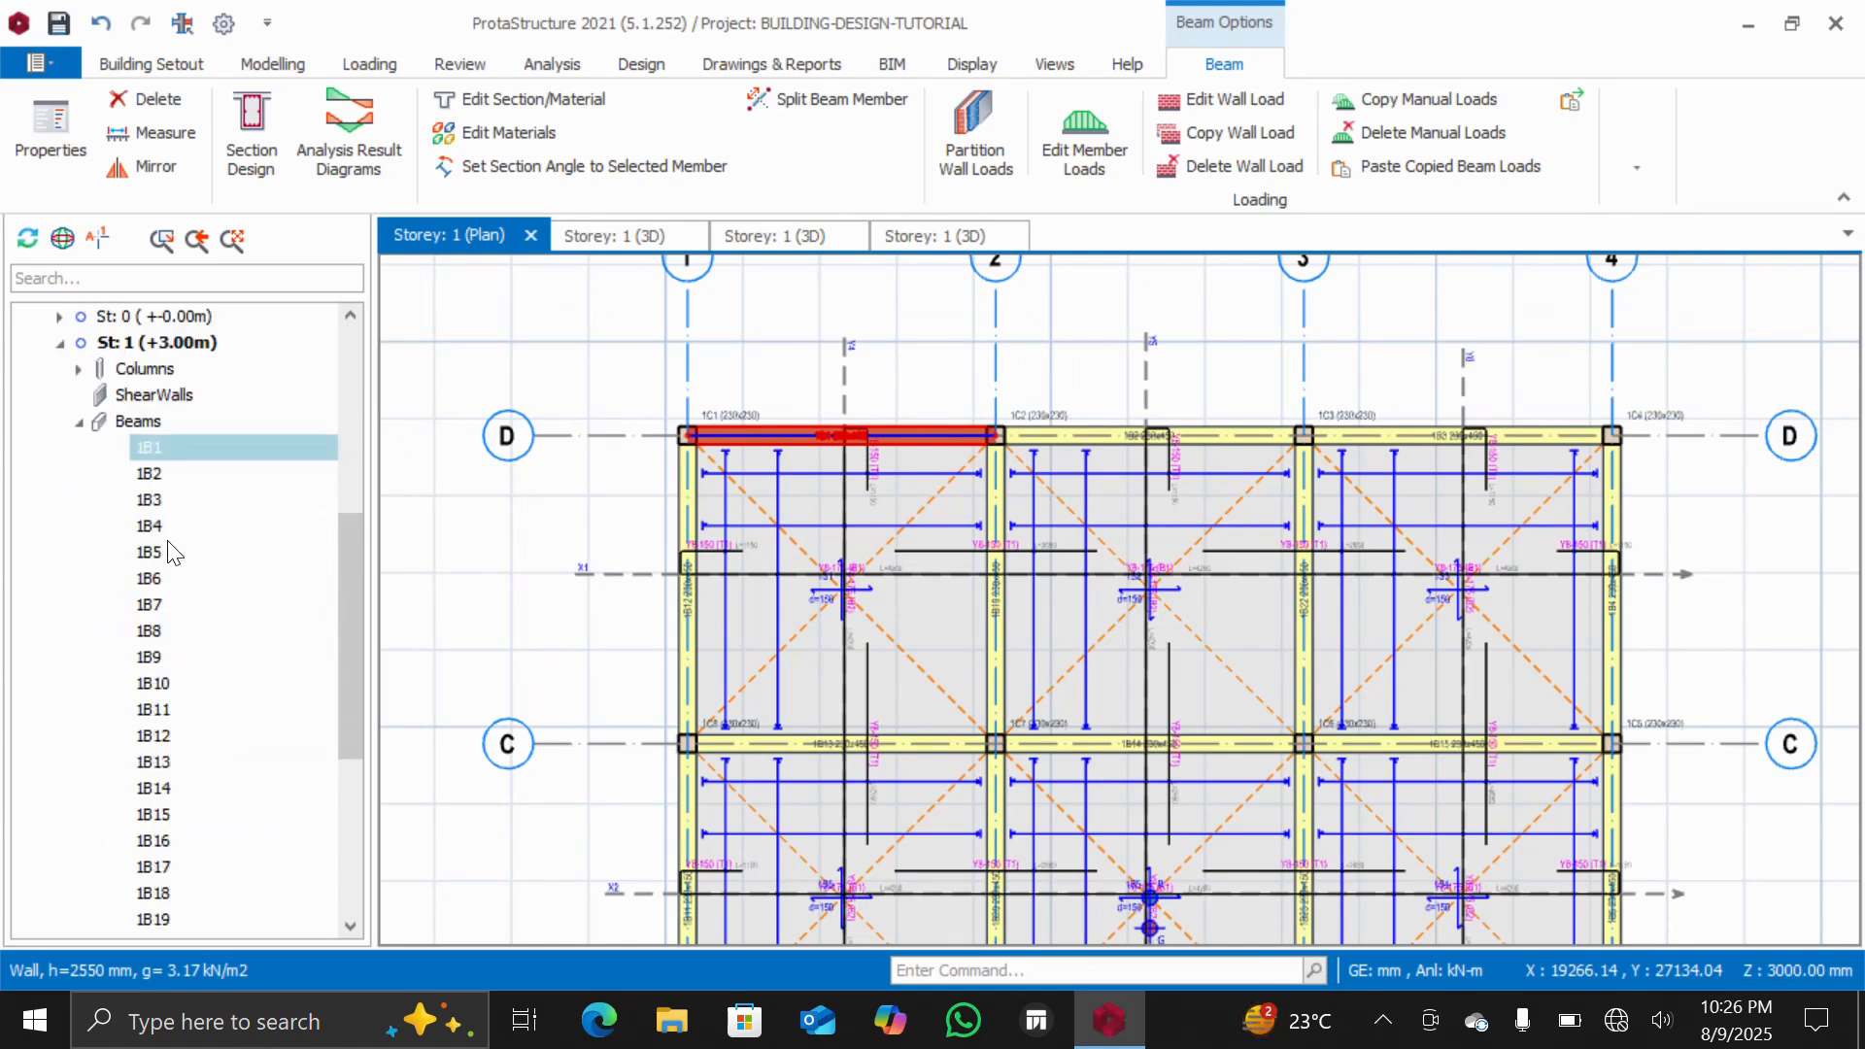
left_click(148, 501)
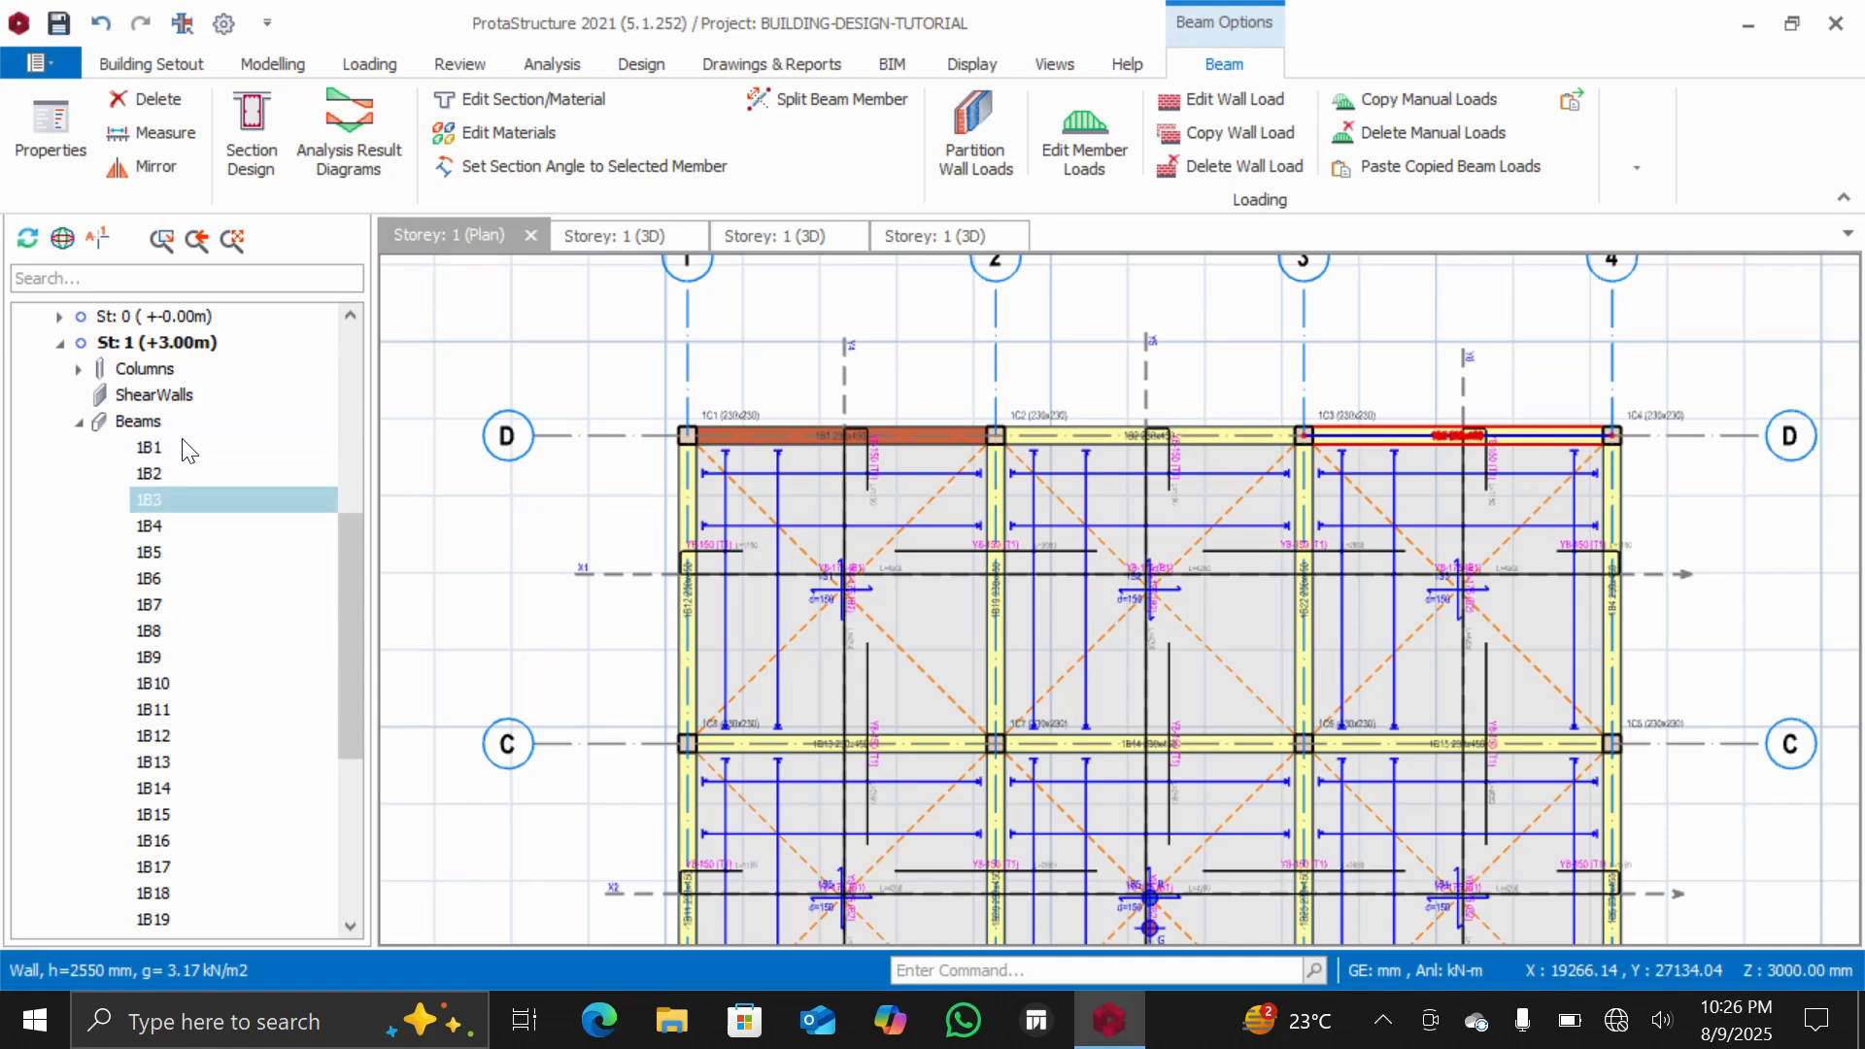
left_click(155, 444)
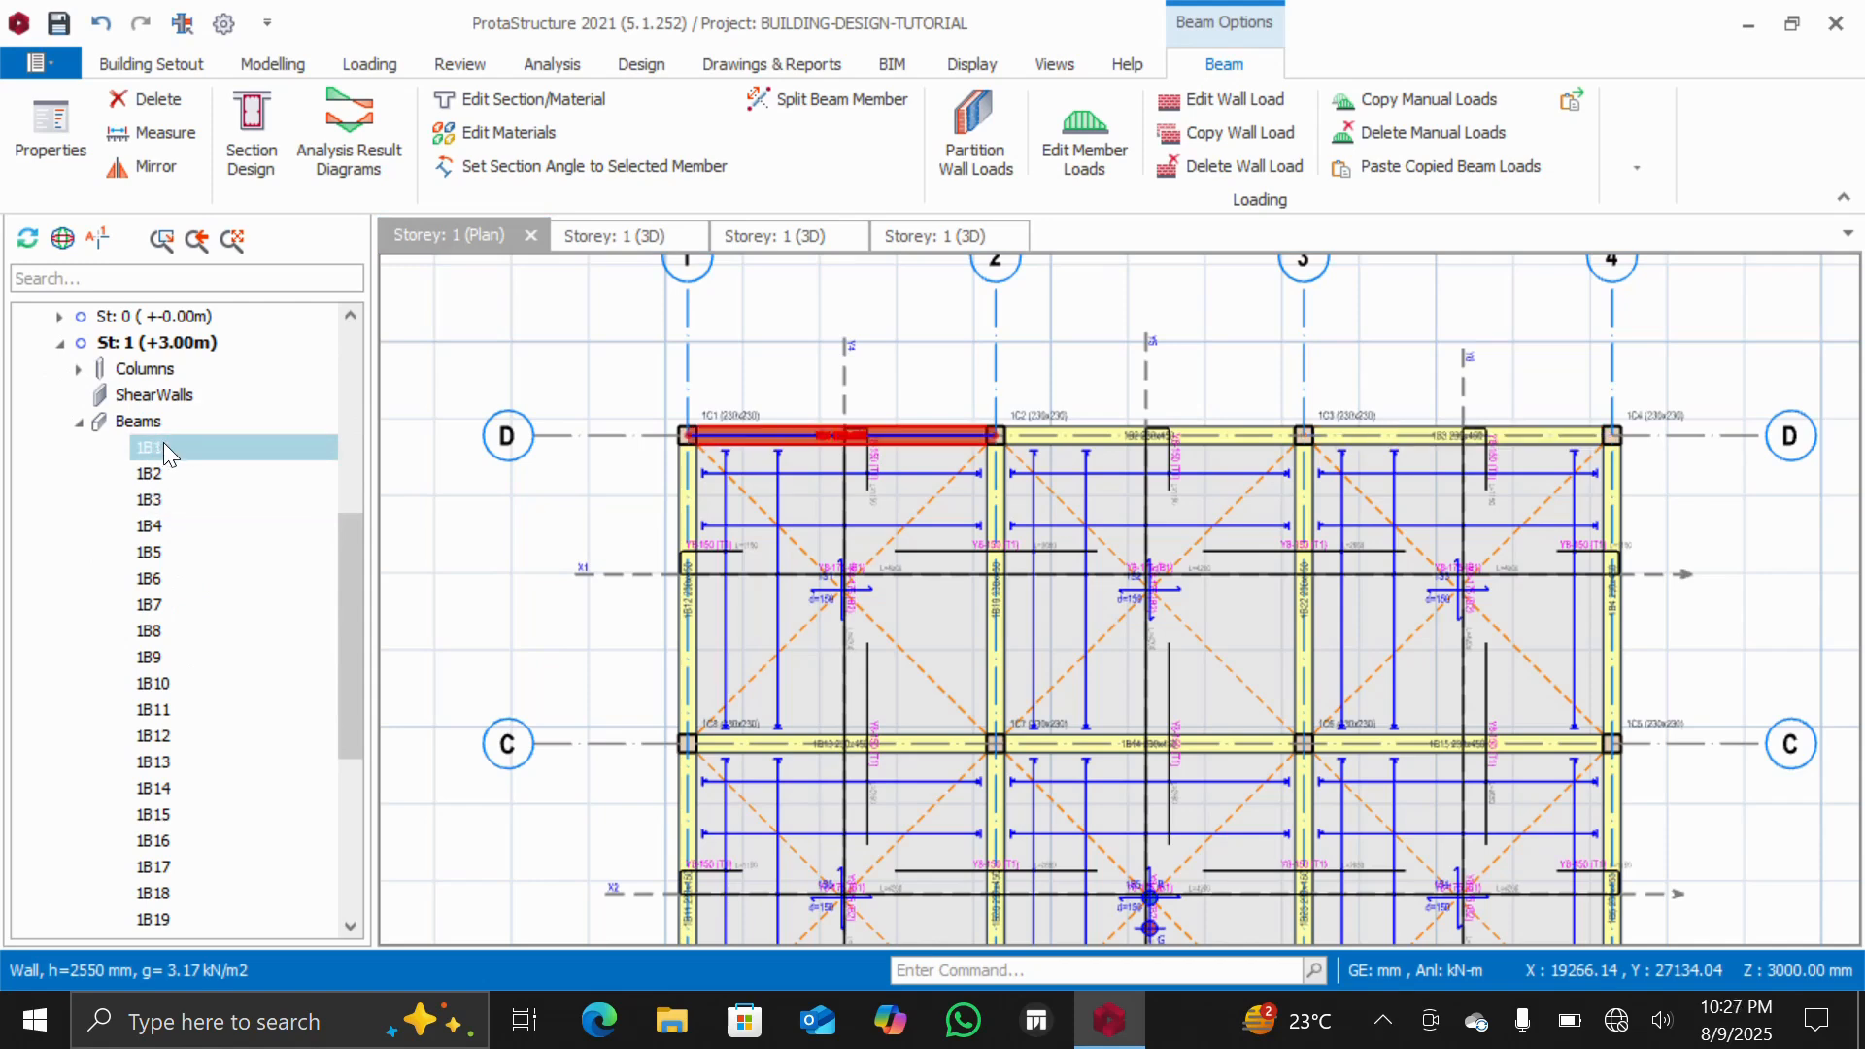
scroll(167, 450, "down", 4)
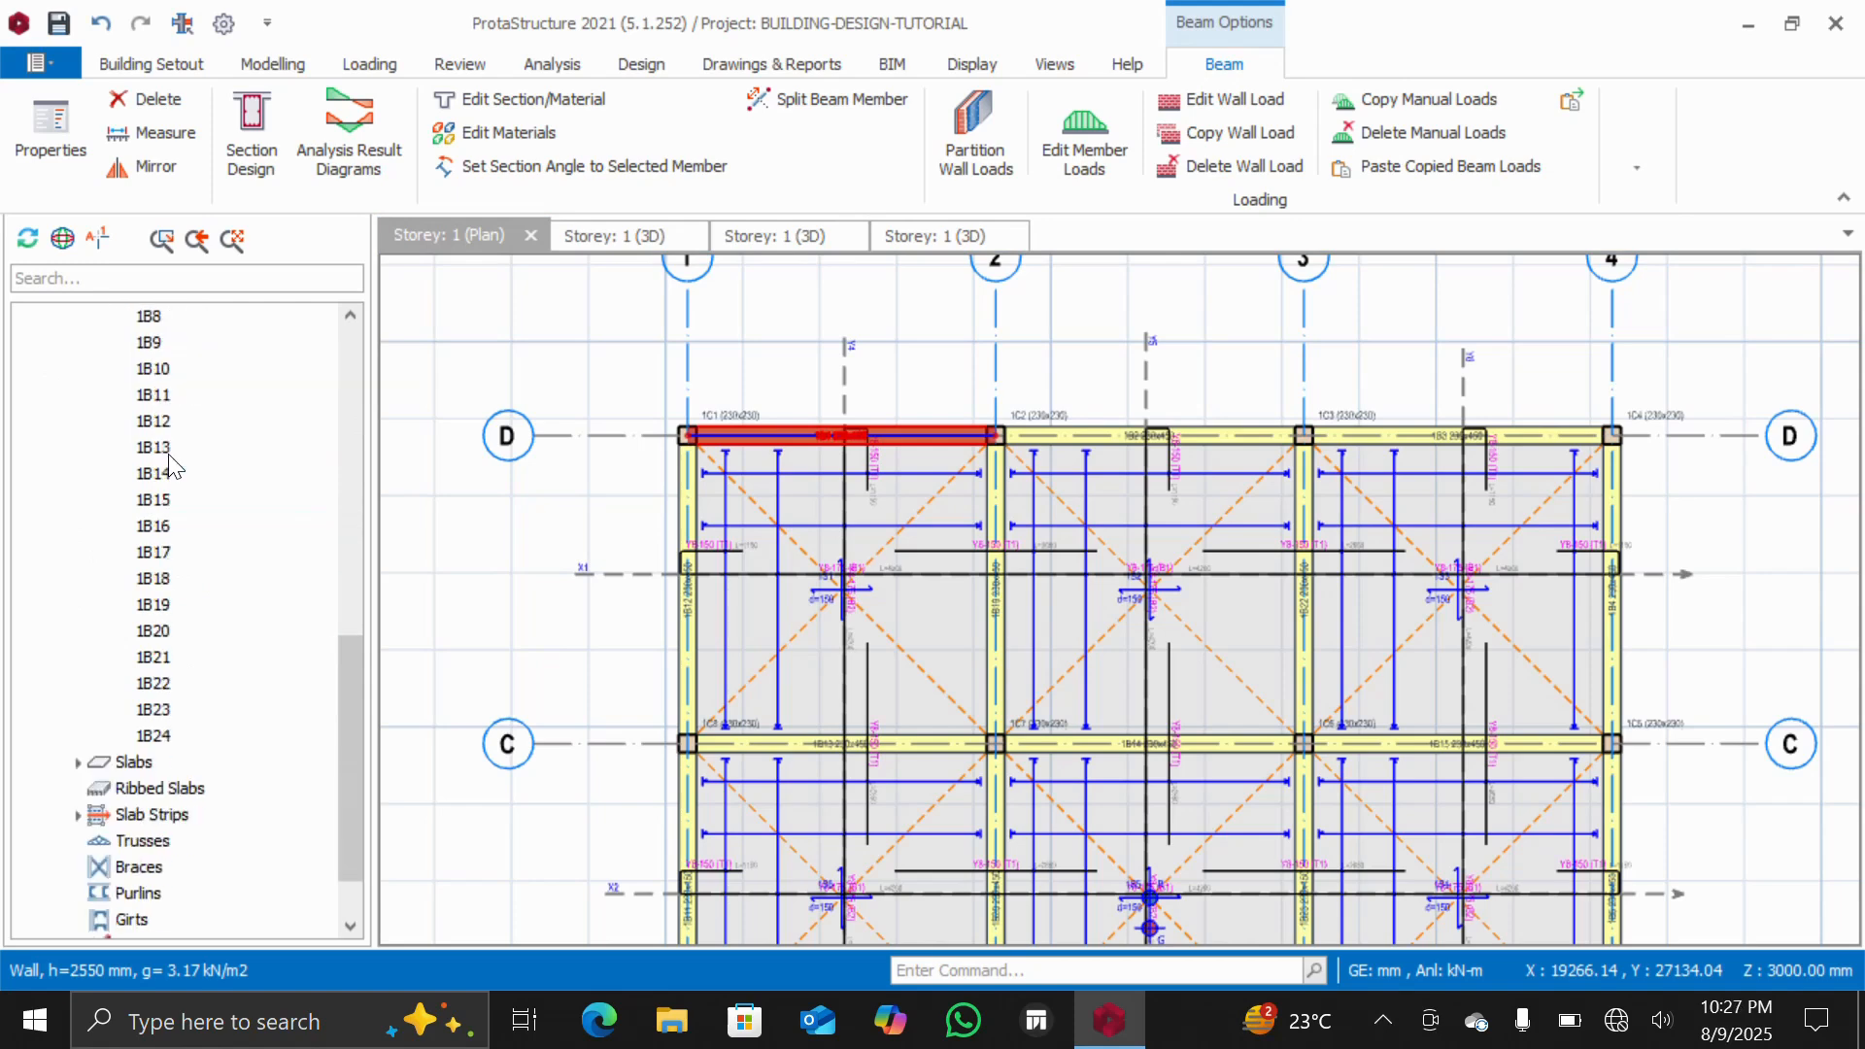
left_click(153, 737, "shift")
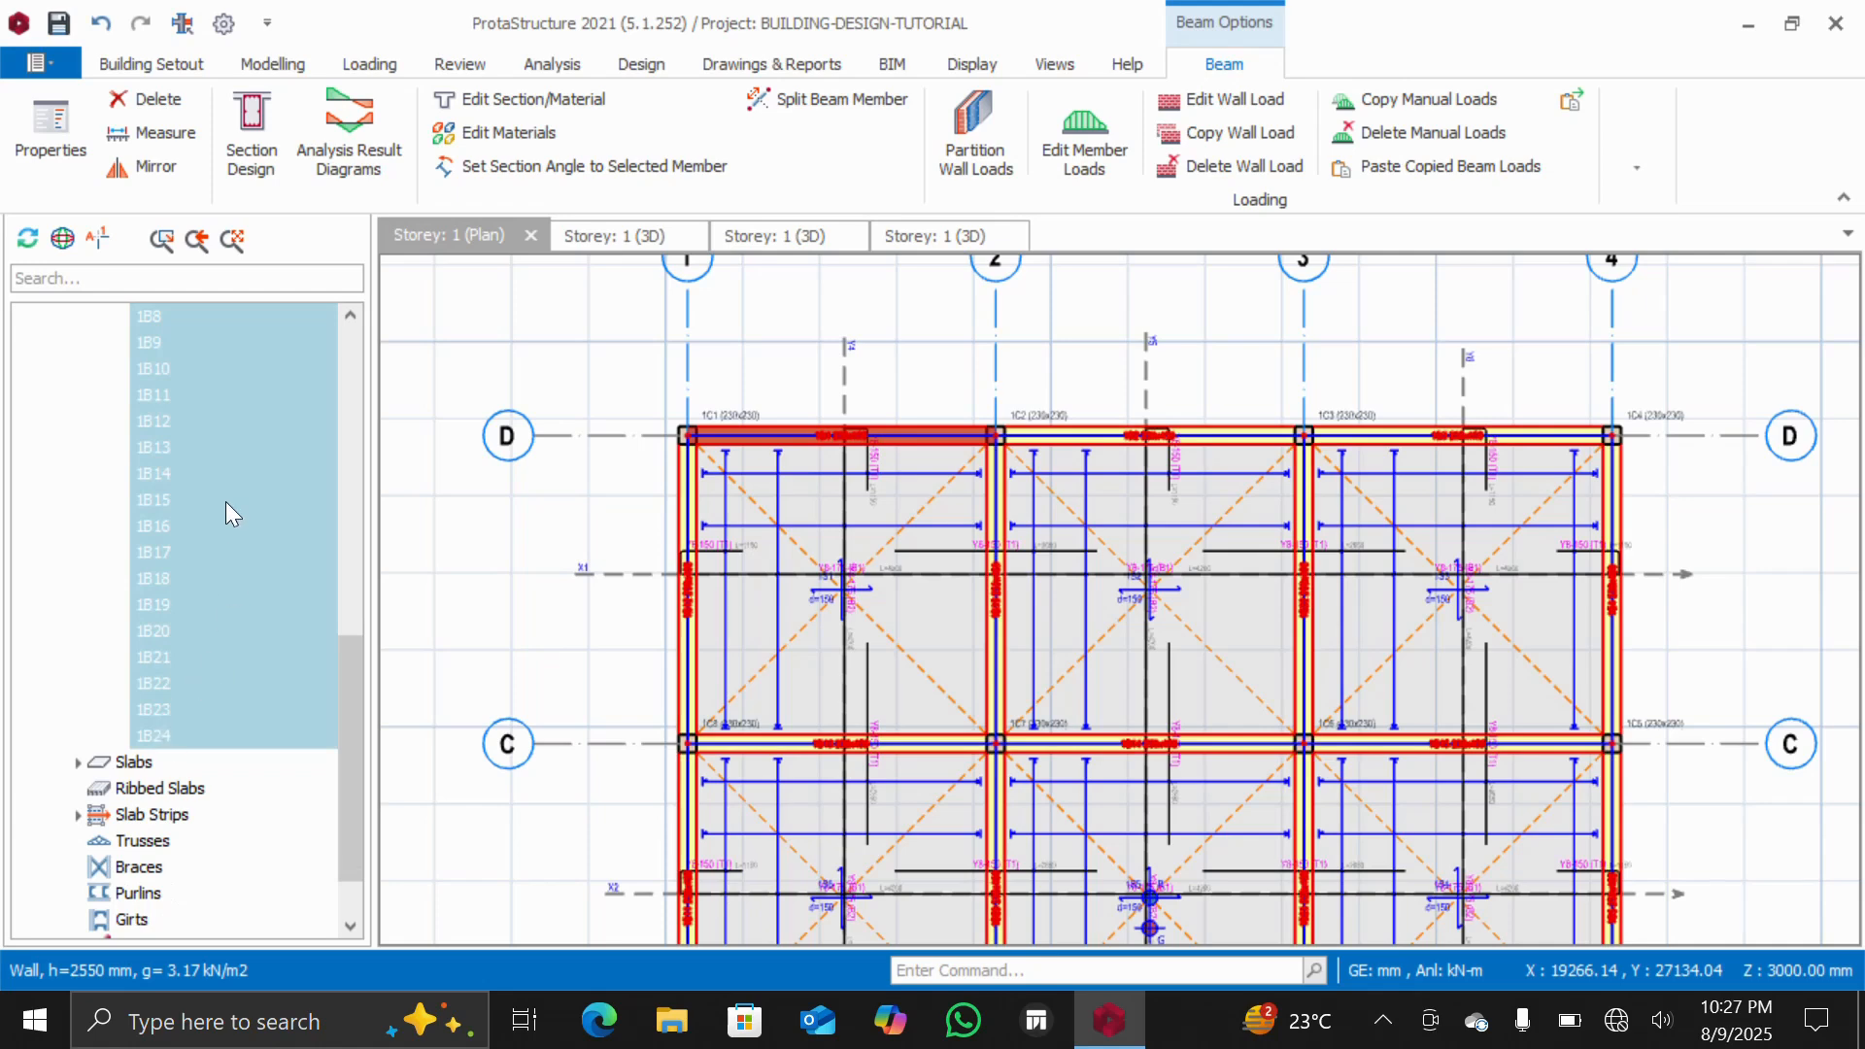
right_click(246, 444)
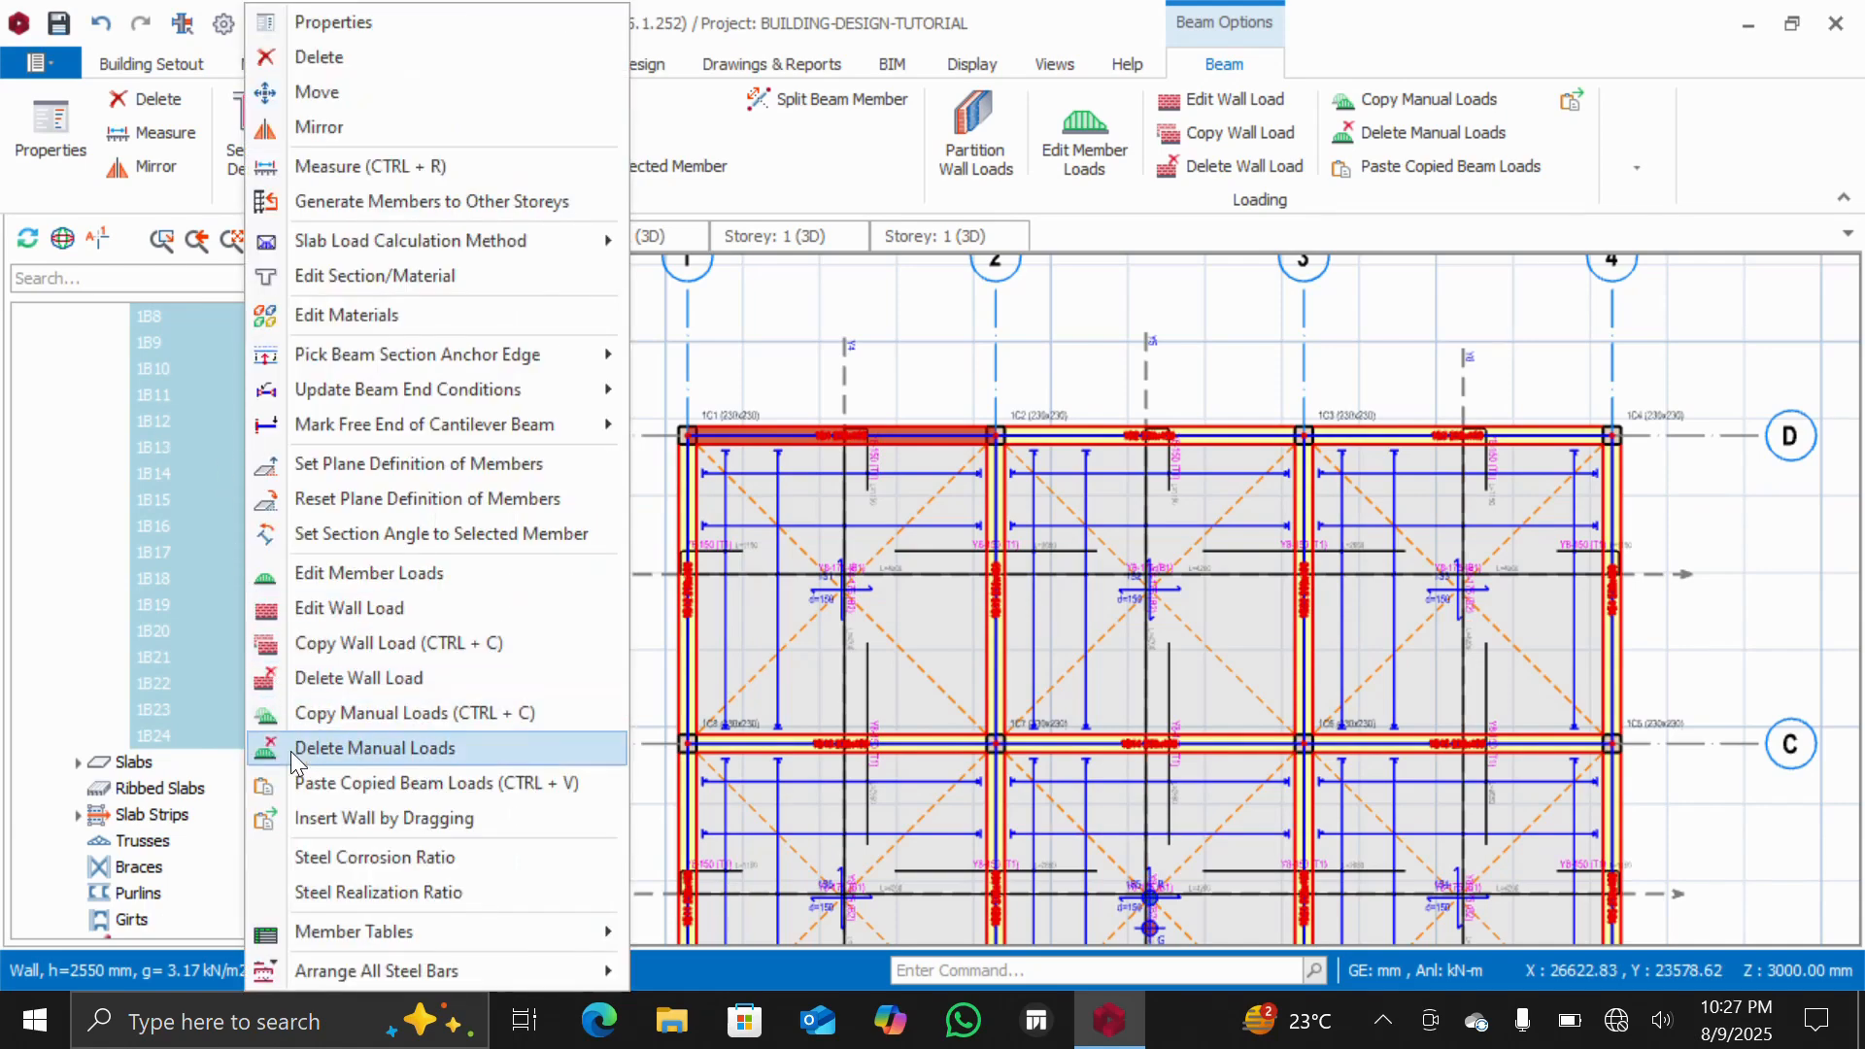
left_click(328, 784)
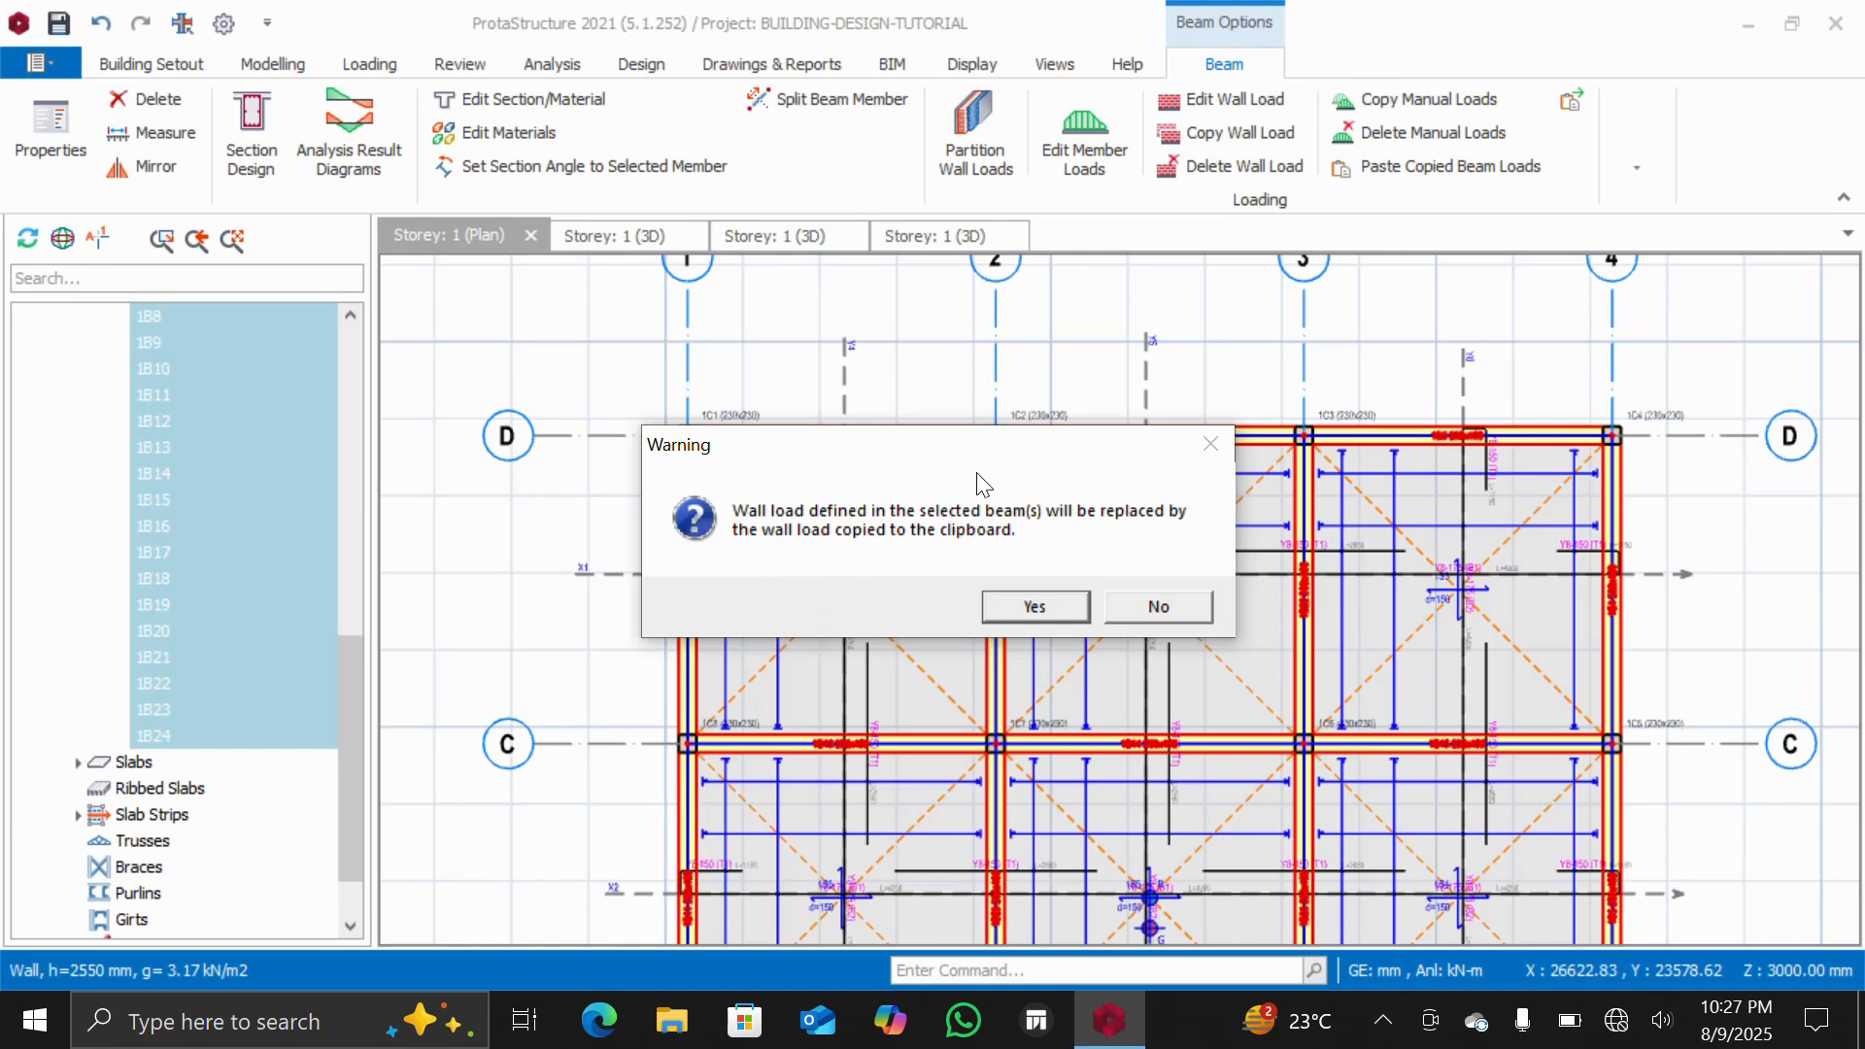
left_click_drag(855, 456, 835, 621)
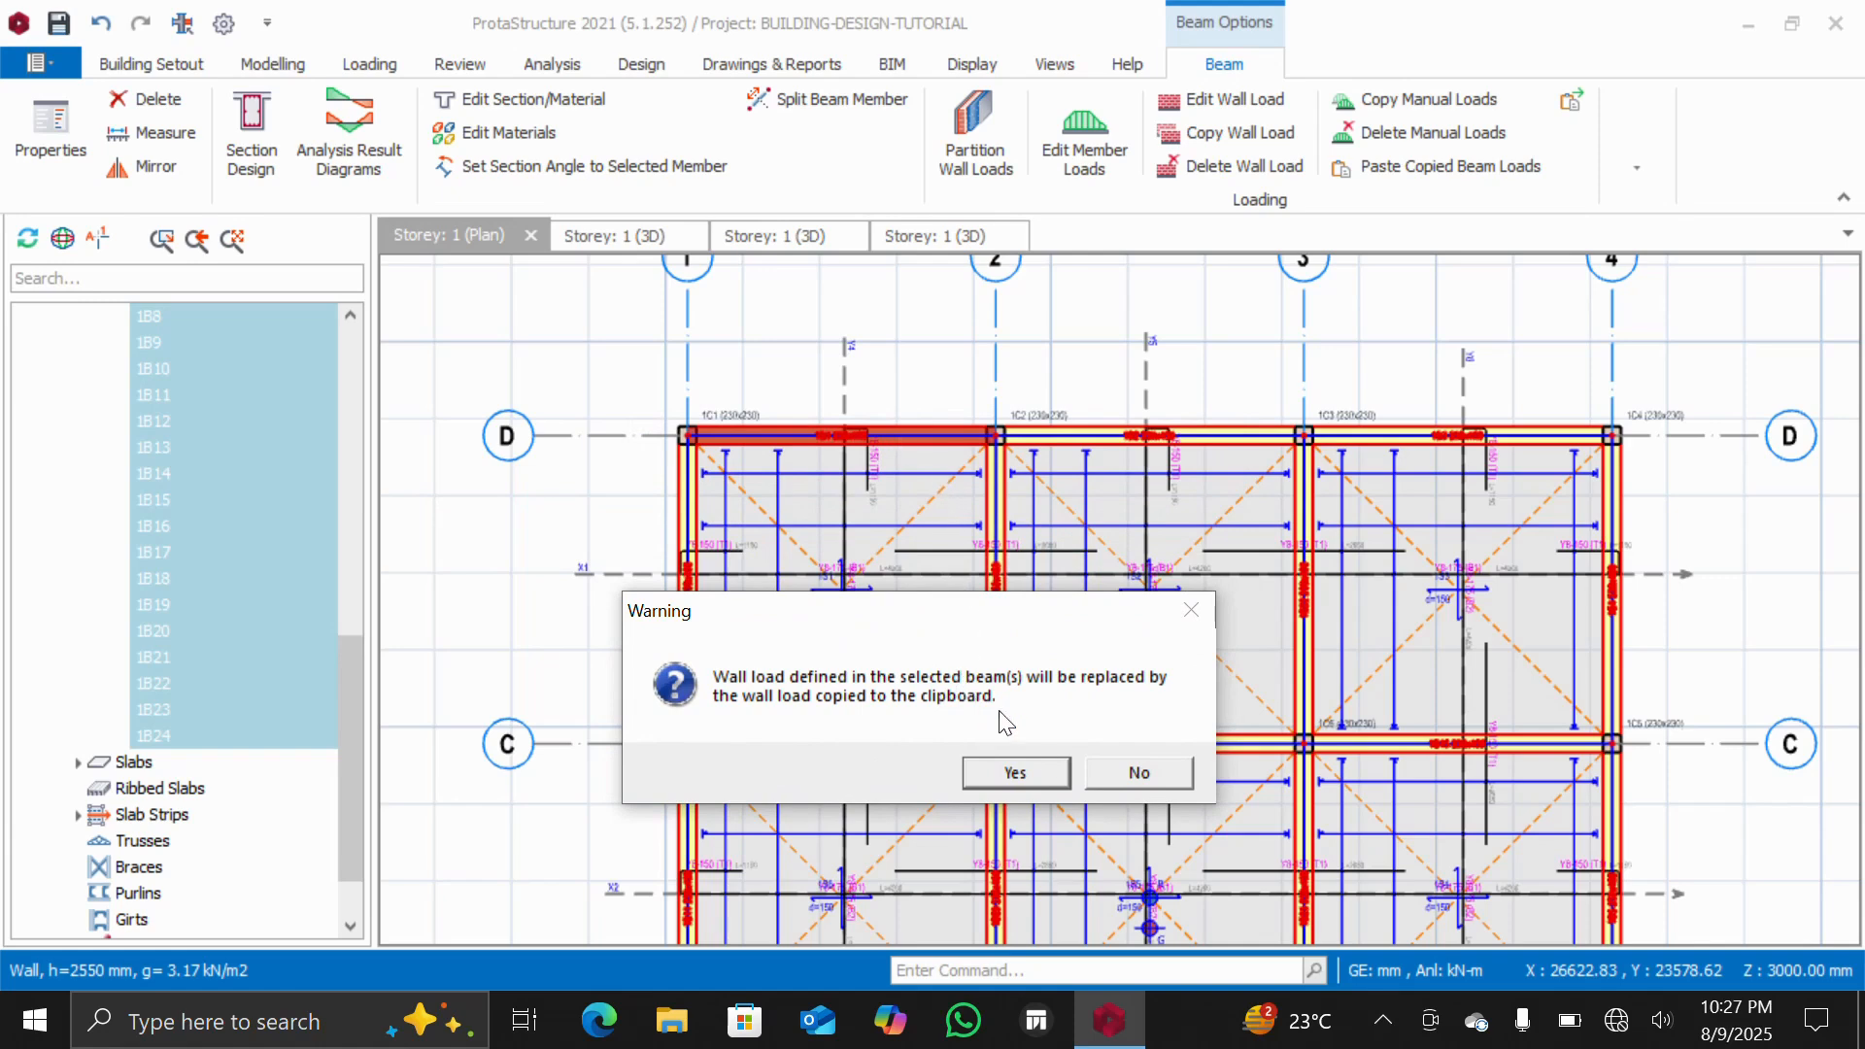
left_click(1006, 769)
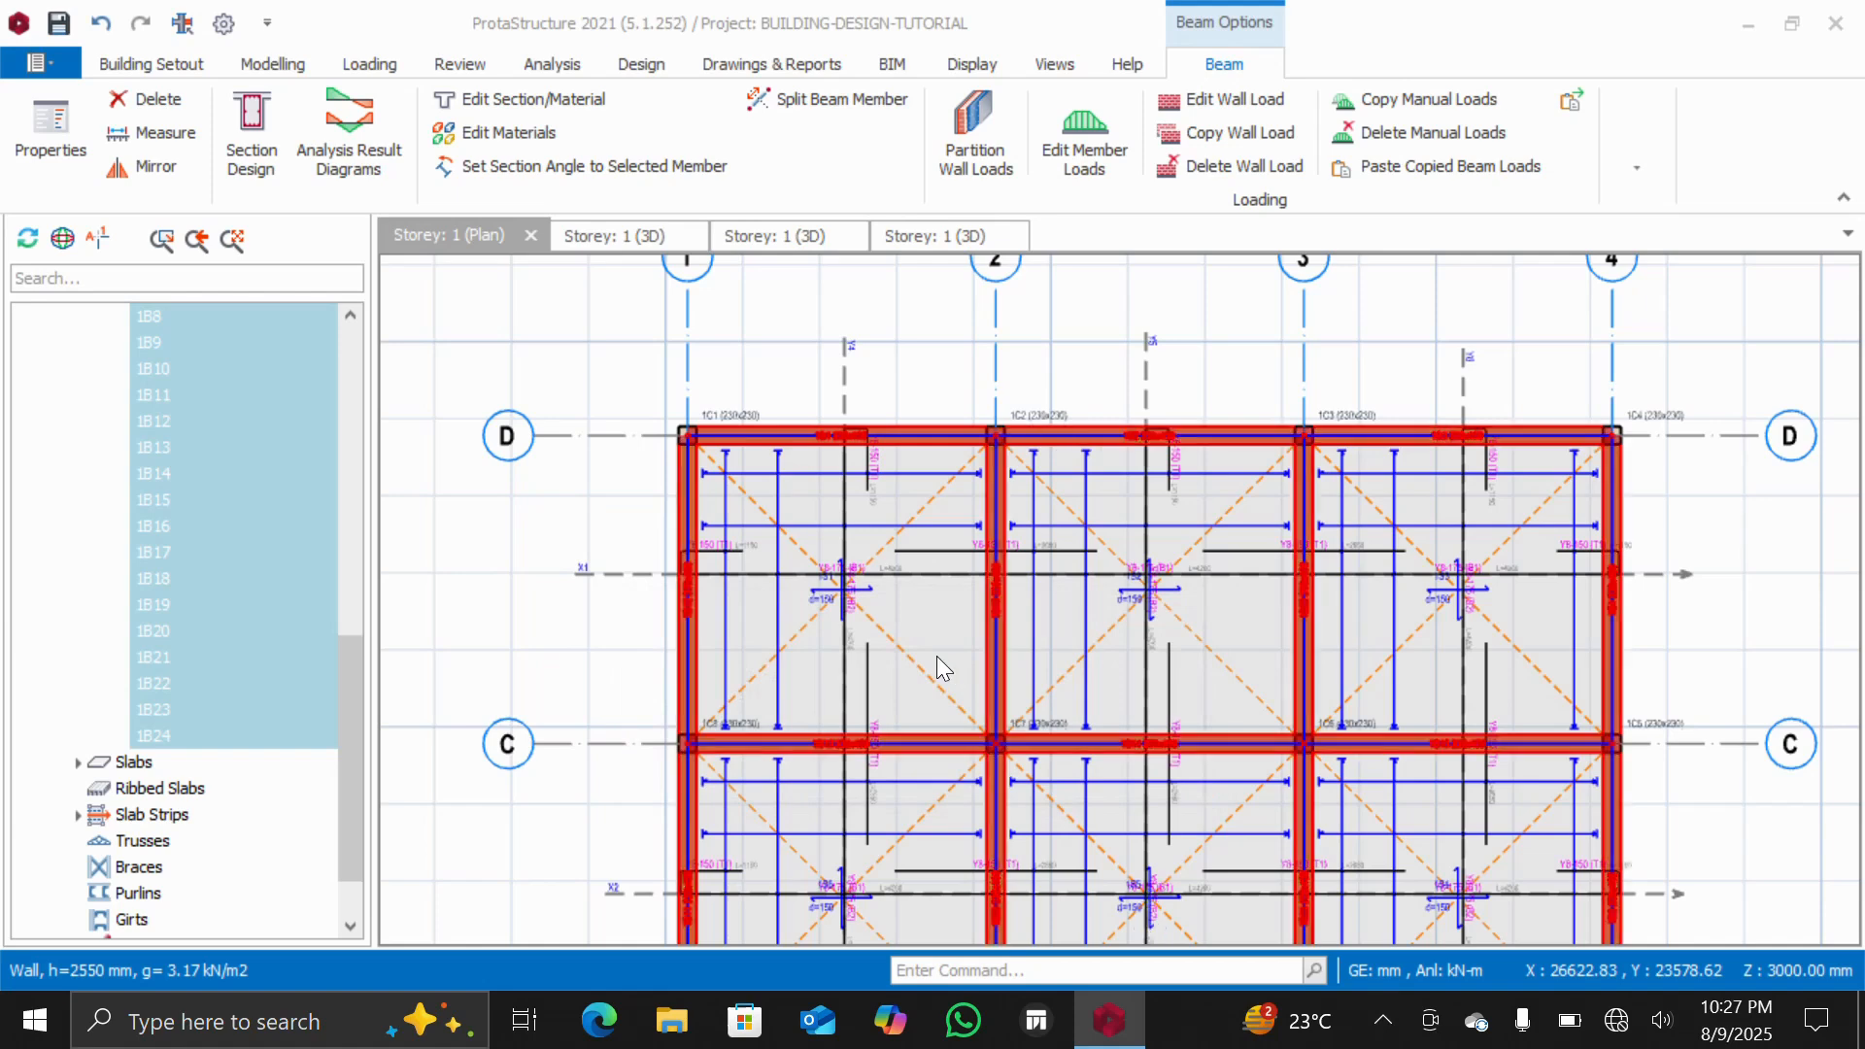
scroll(763, 510, "down", 3)
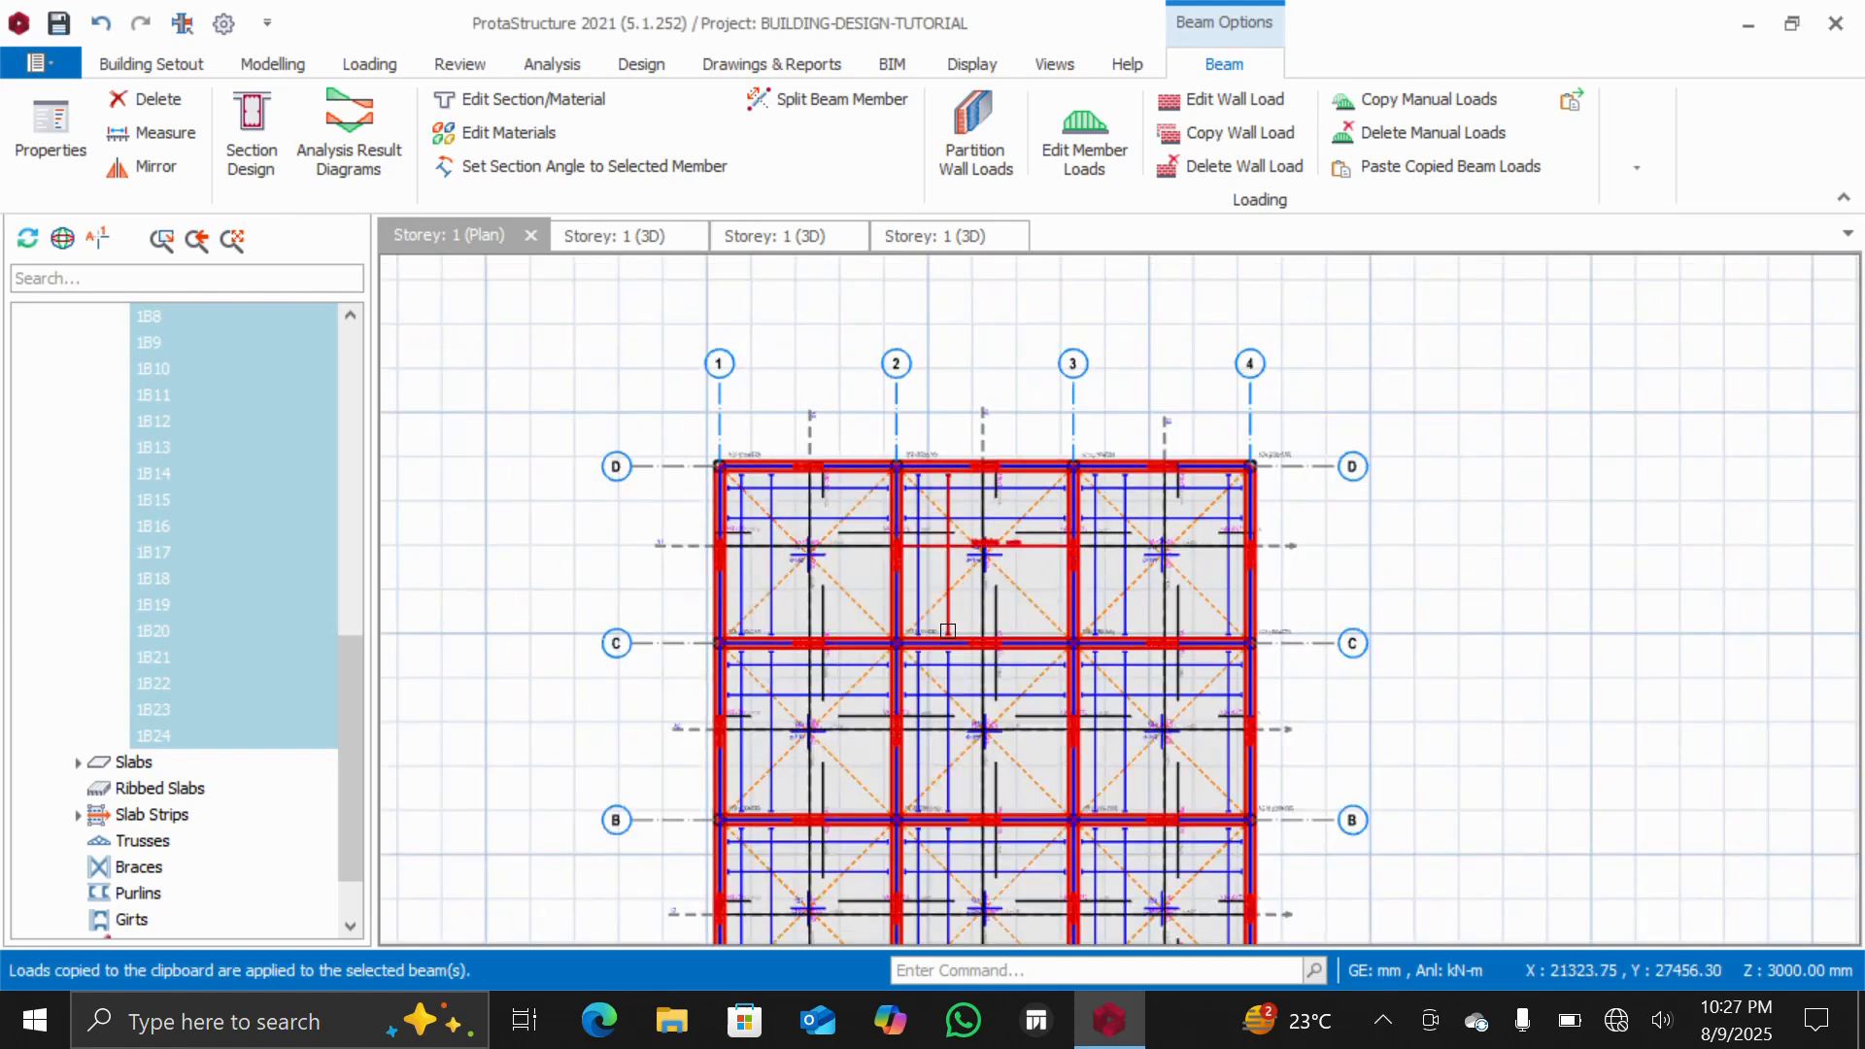
scroll(947, 632, "up", 3)
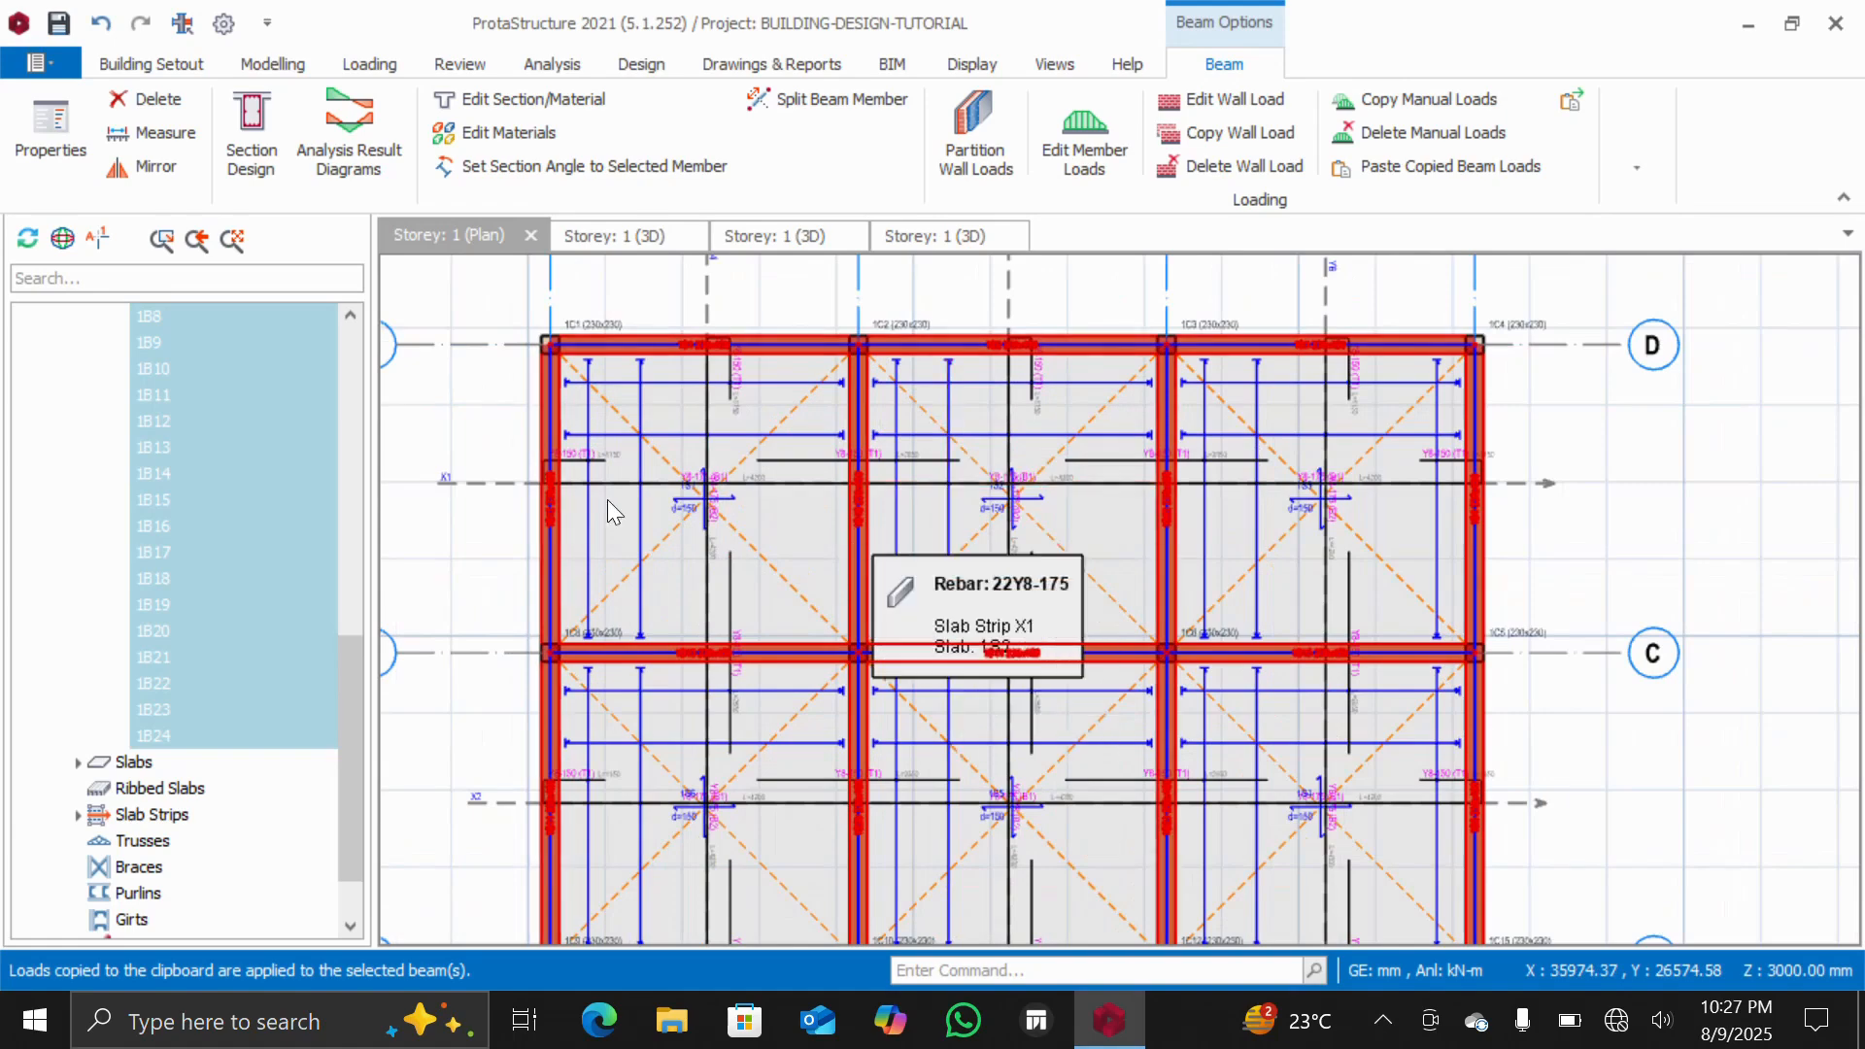
Inspect the pasted wall loads on the storey 1 beams in the 3D view, then return to the storey 1 plan
left_click(467, 422)
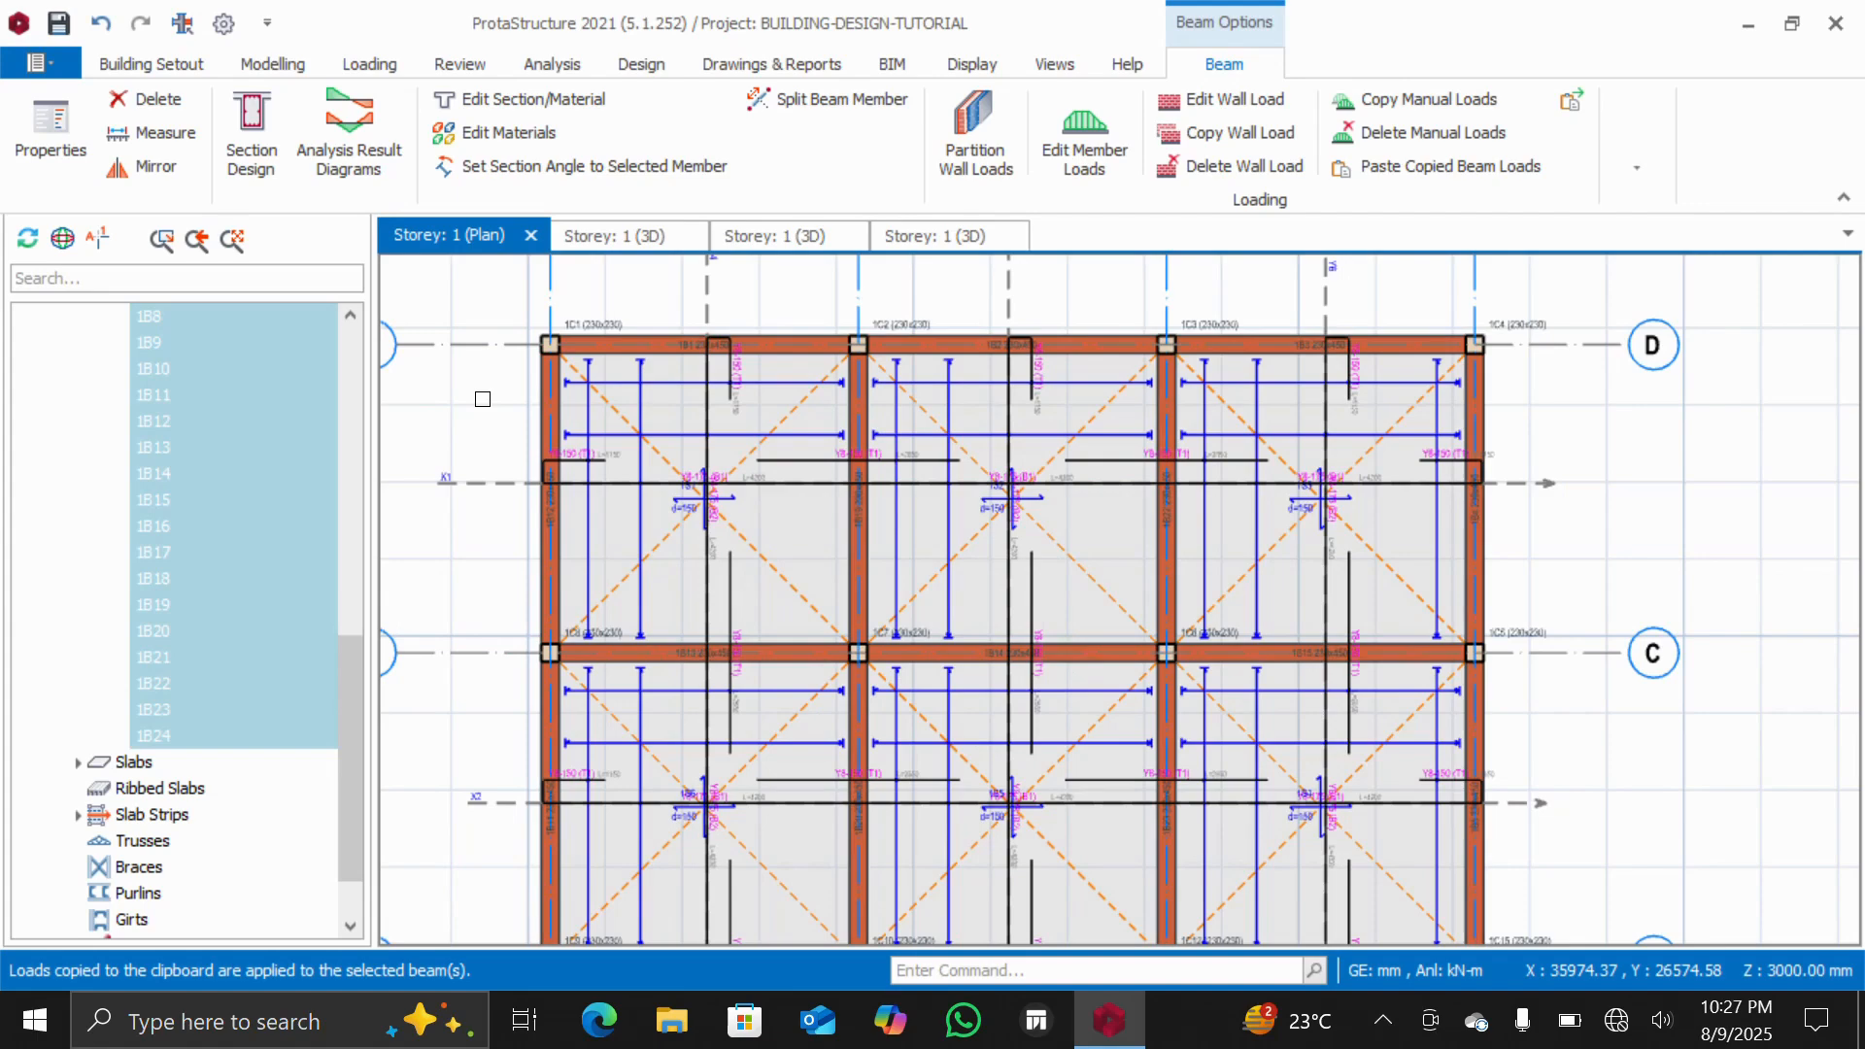
scroll(514, 552, "down", 2)
scroll(610, 661, "down", 2)
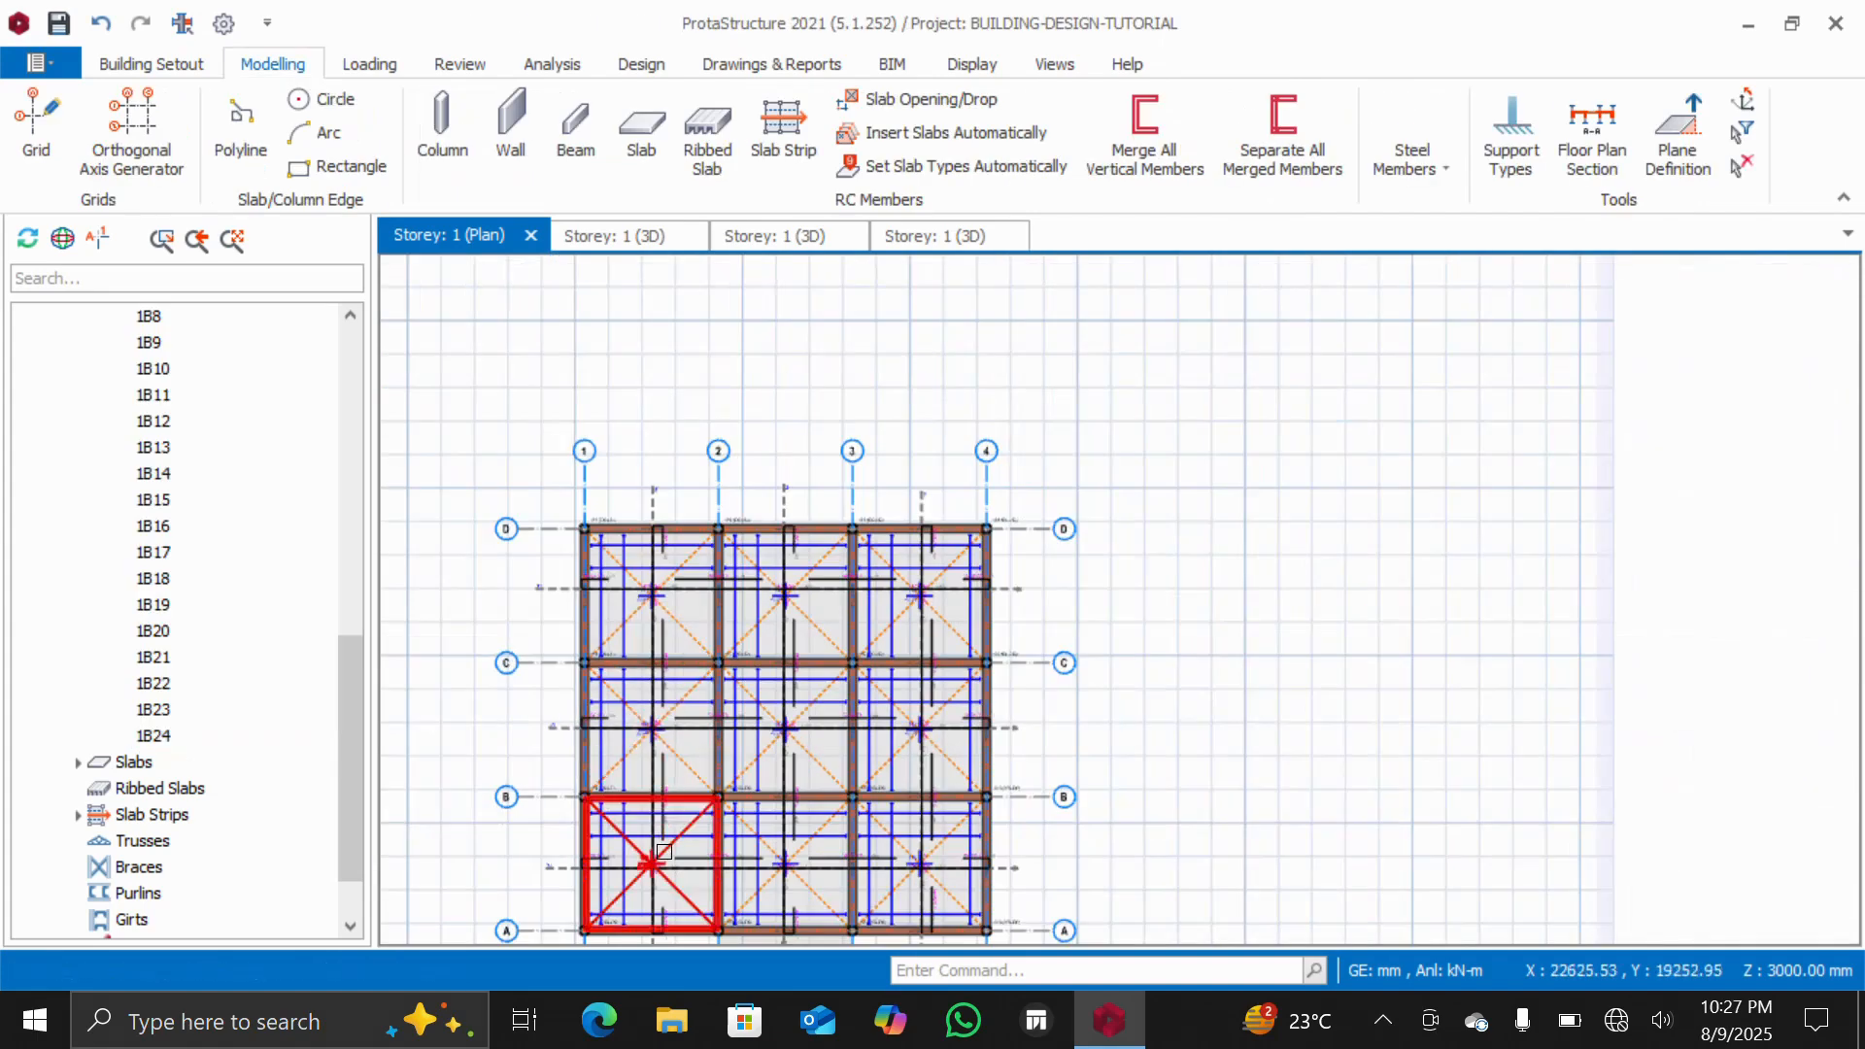
scroll(626, 869, "up", 3)
scroll(680, 821, "down", 5)
scroll(682, 808, "up", 4)
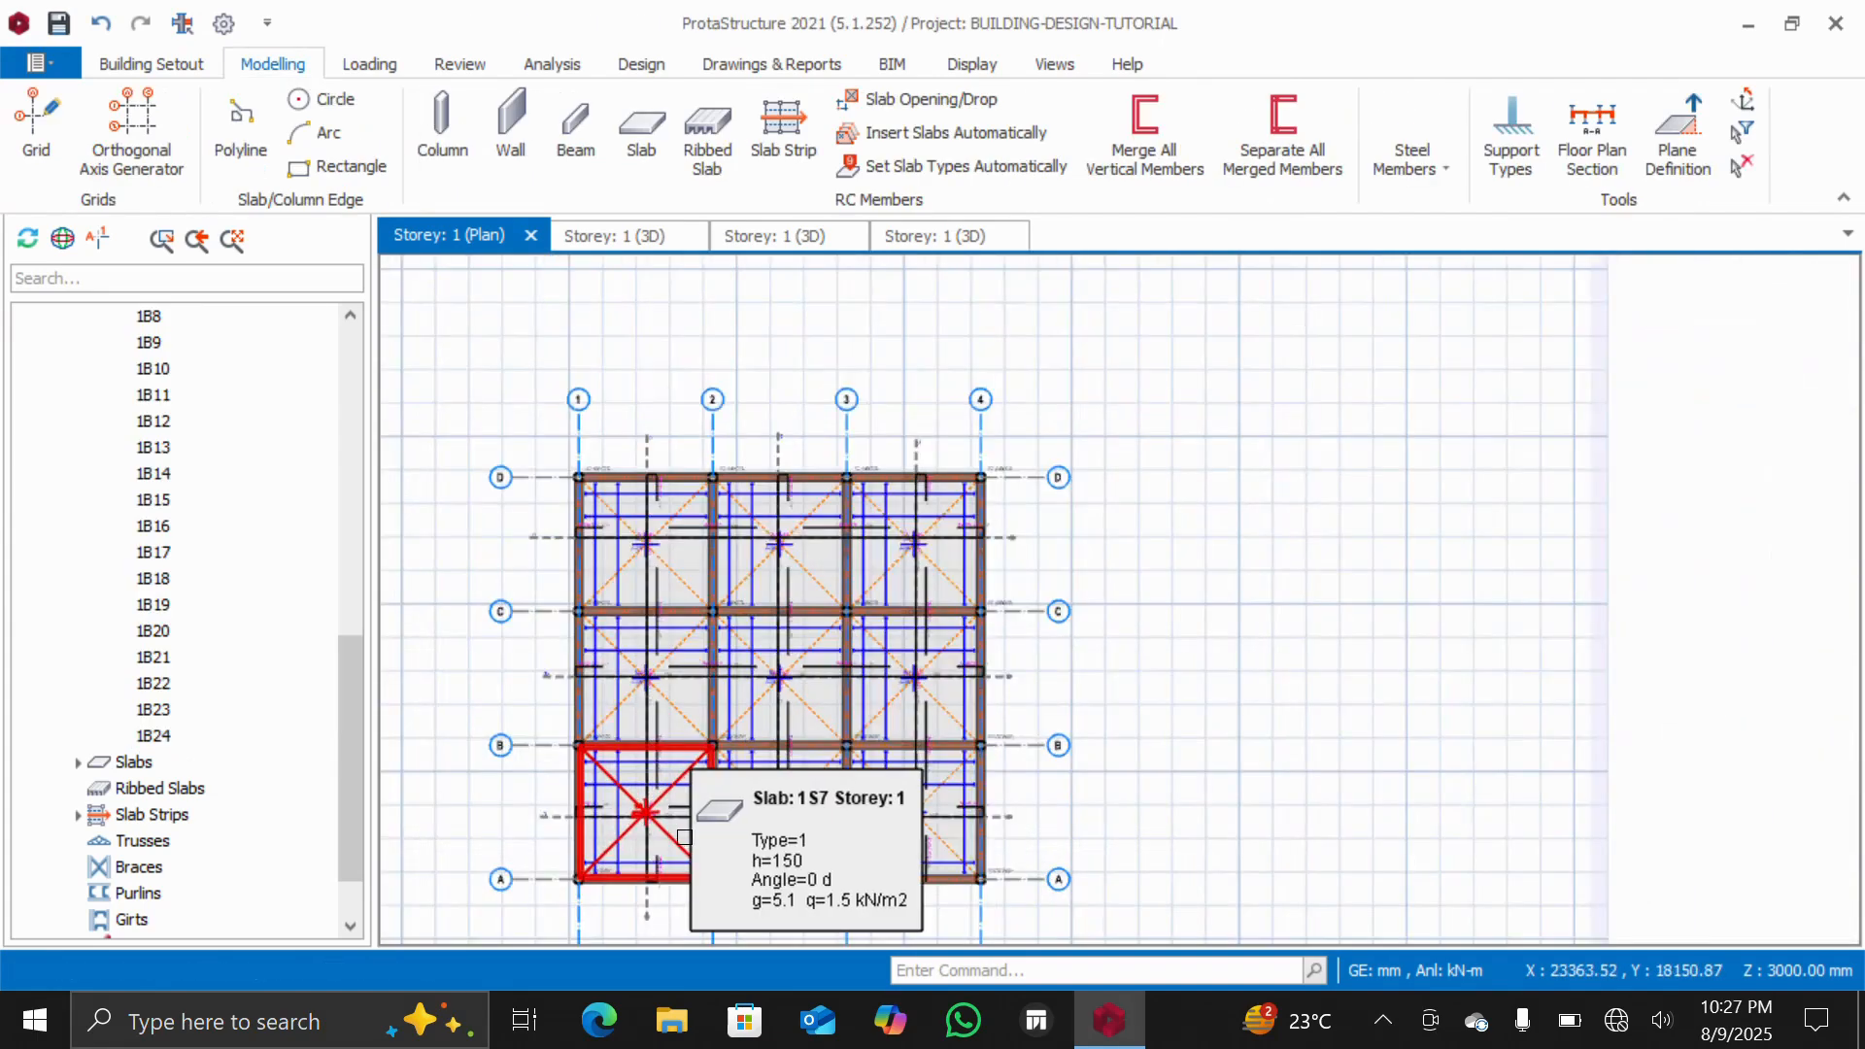
scroll(661, 773, "down", 2)
scroll(622, 616, "up", 2)
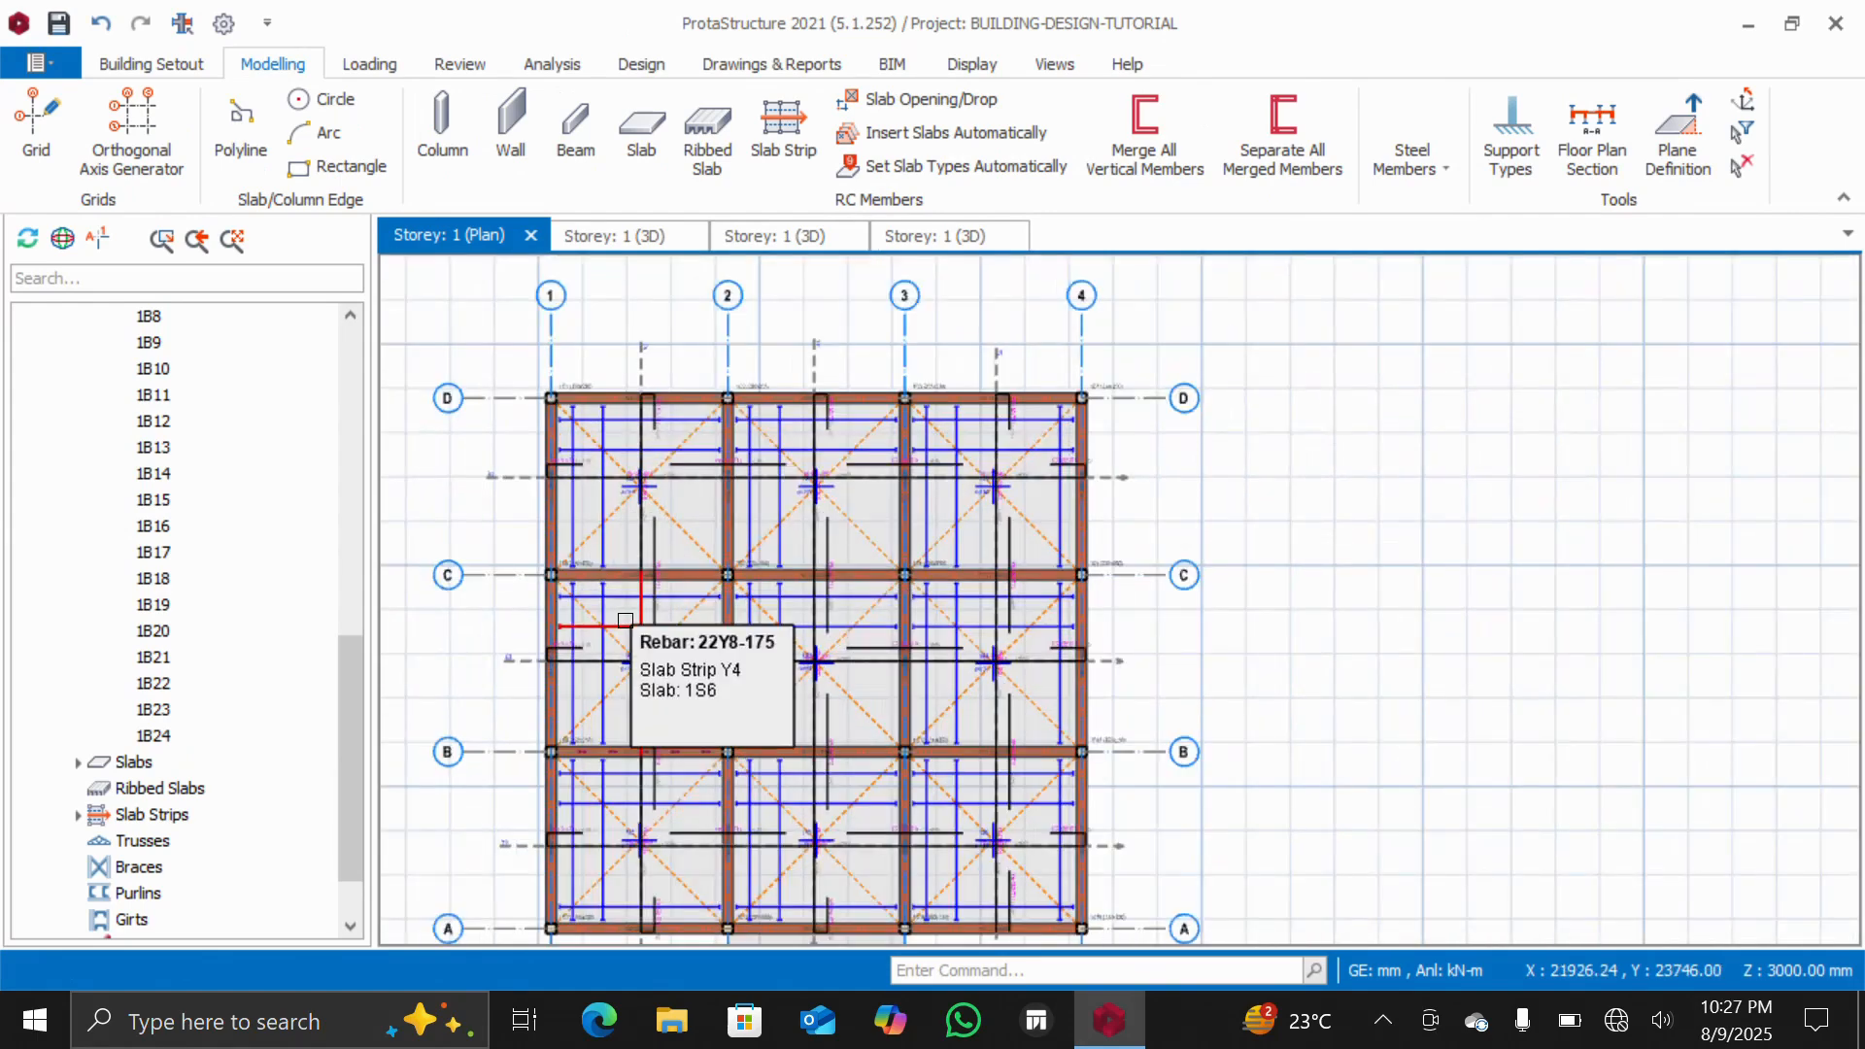
scroll(173, 587, "up", 10)
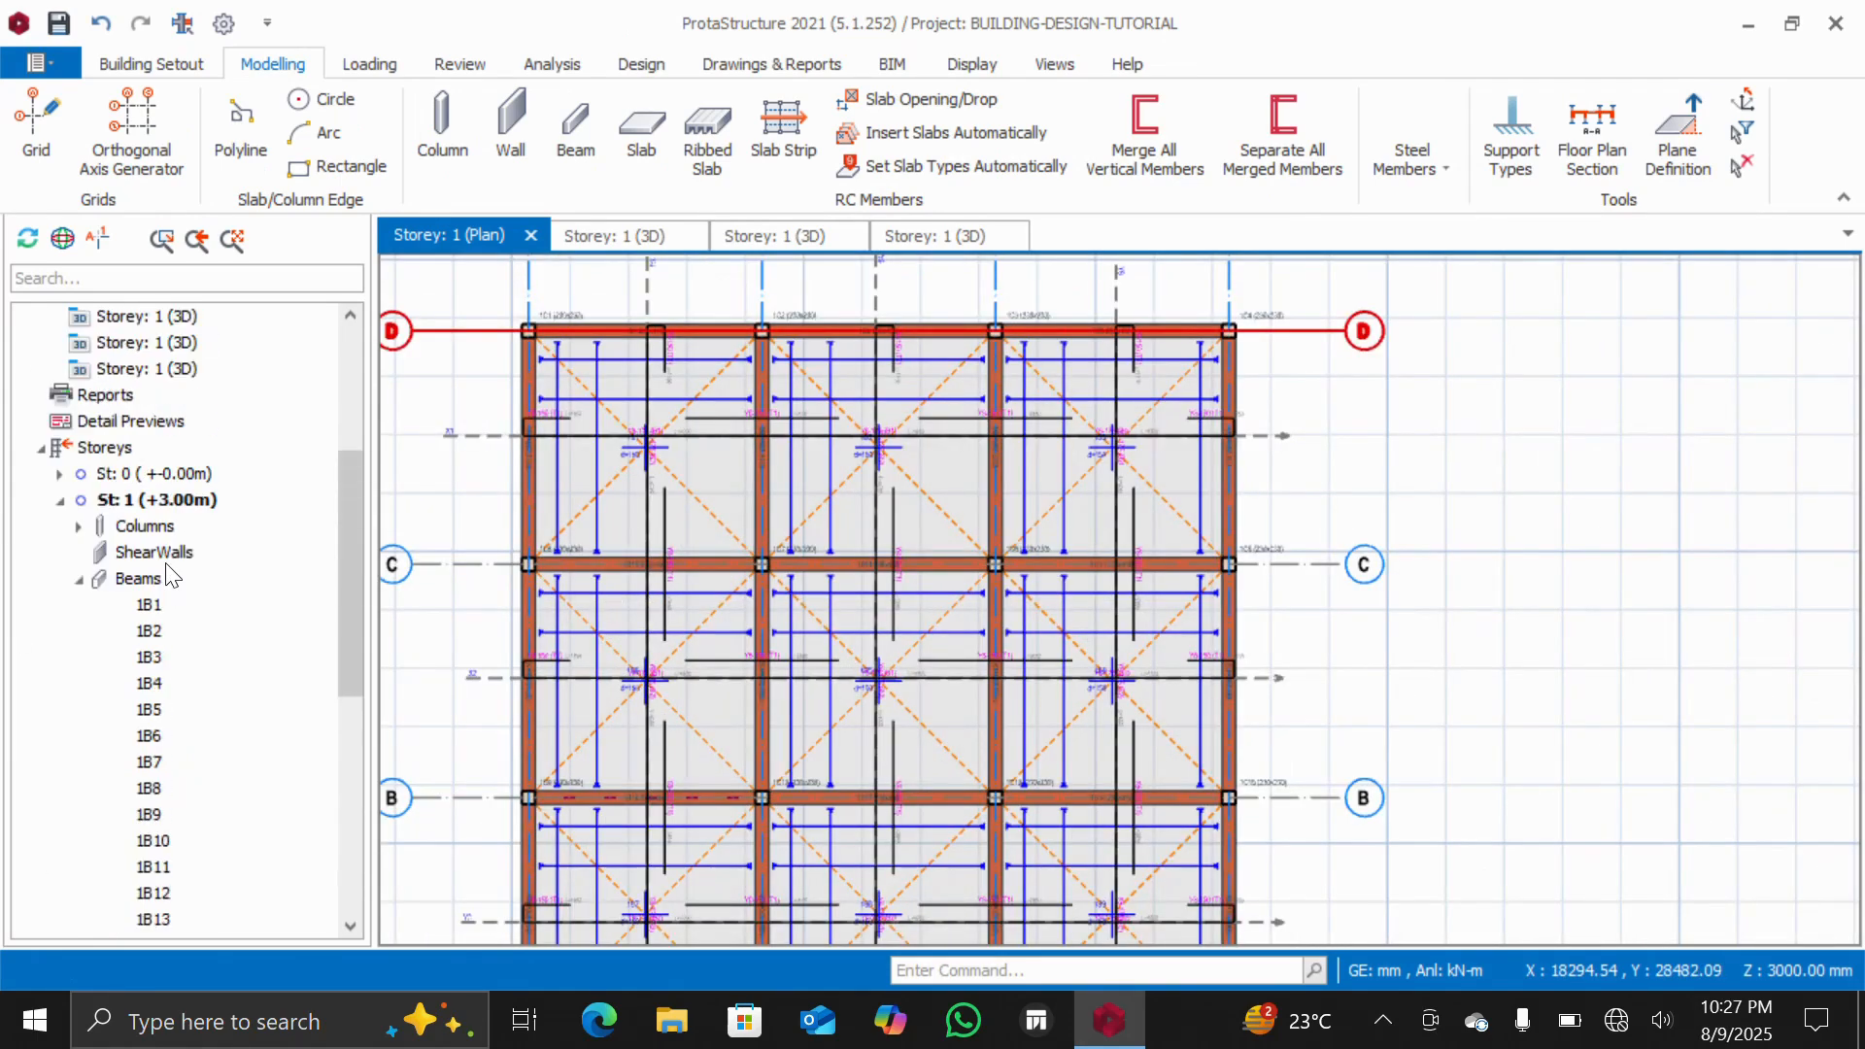
double_click(136, 630)
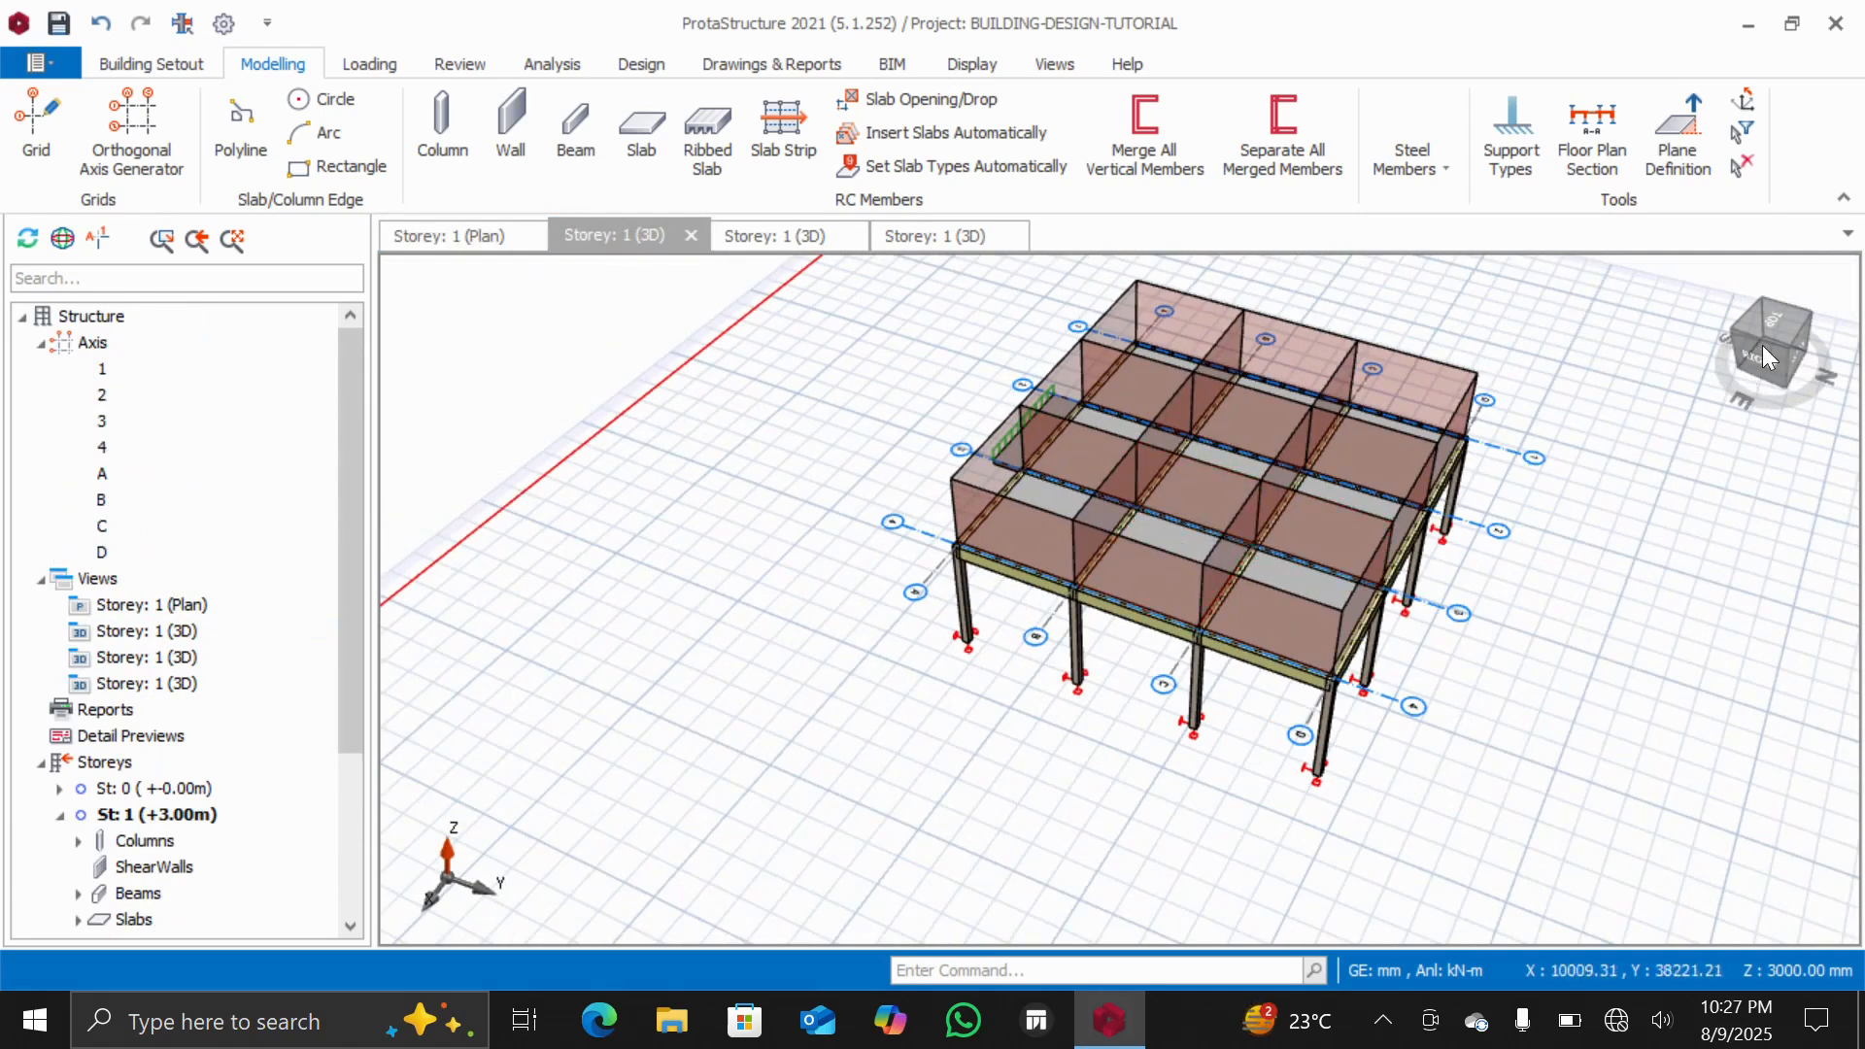
left_click(1763, 344)
left_click_drag(1751, 361, 1806, 356)
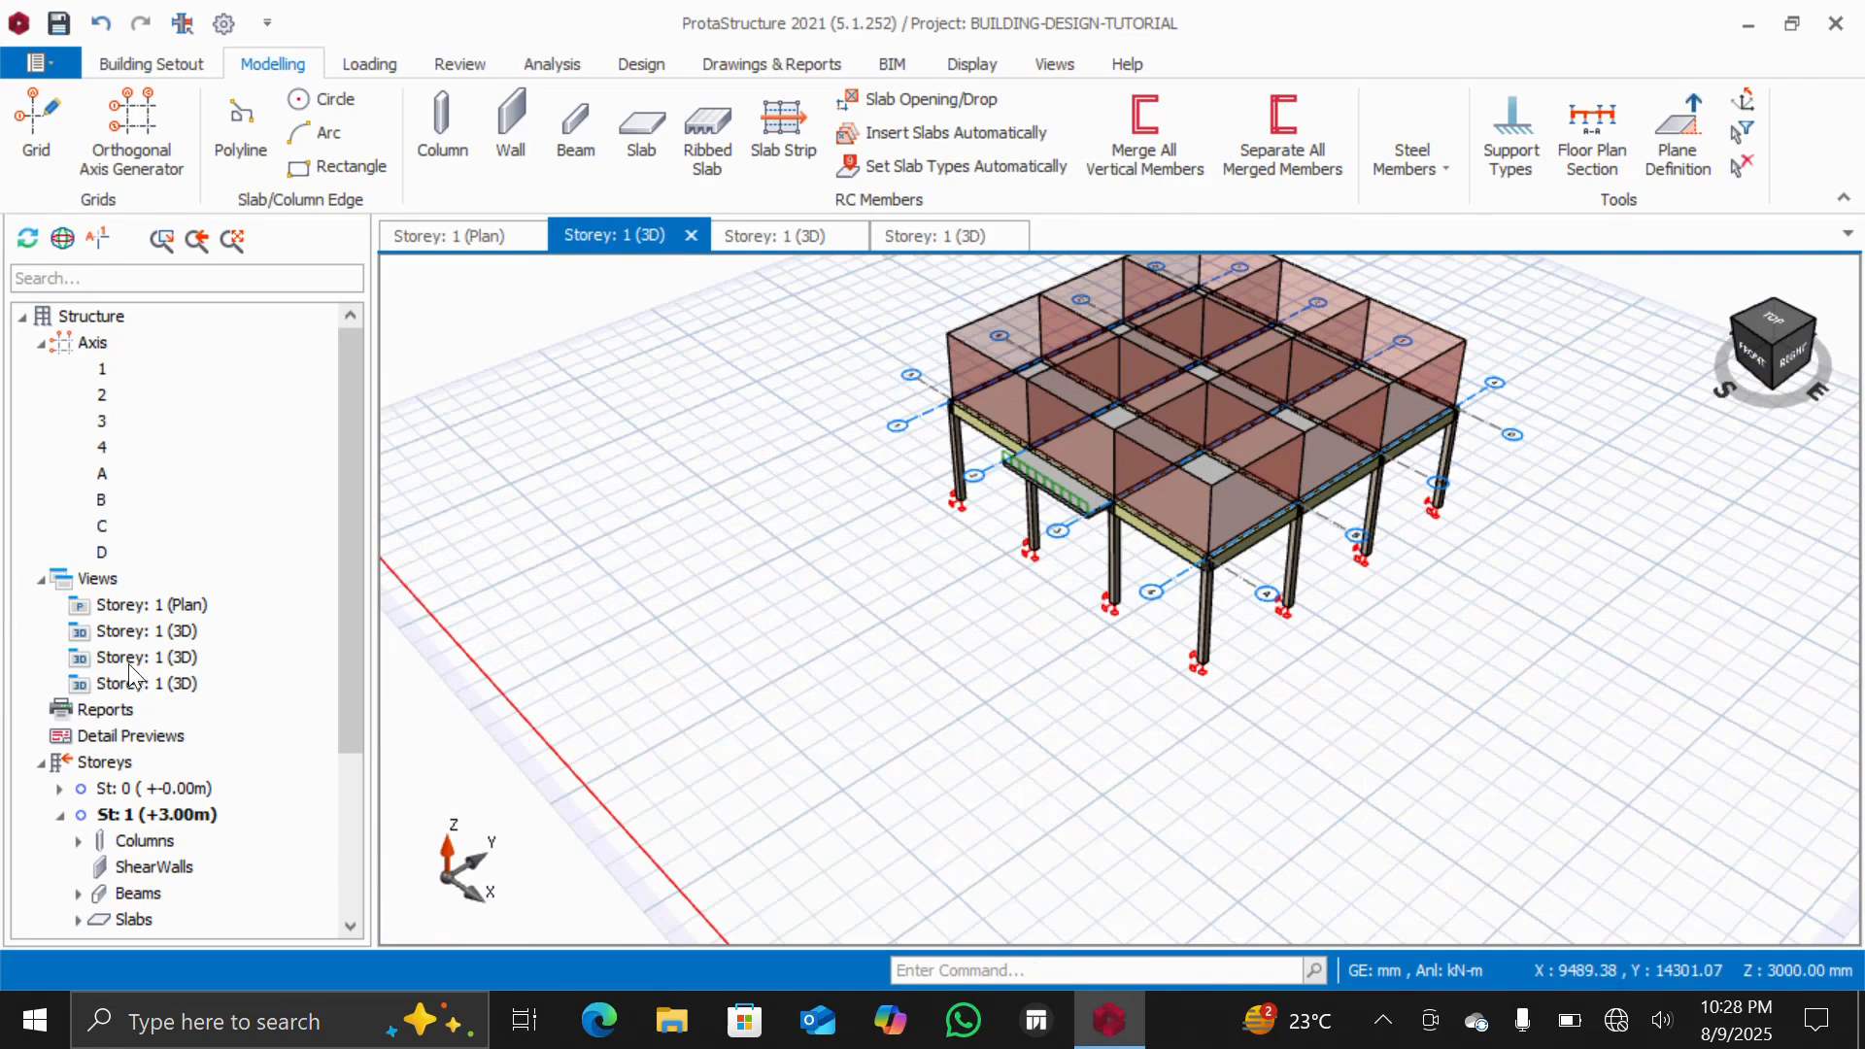
double_click(123, 606)
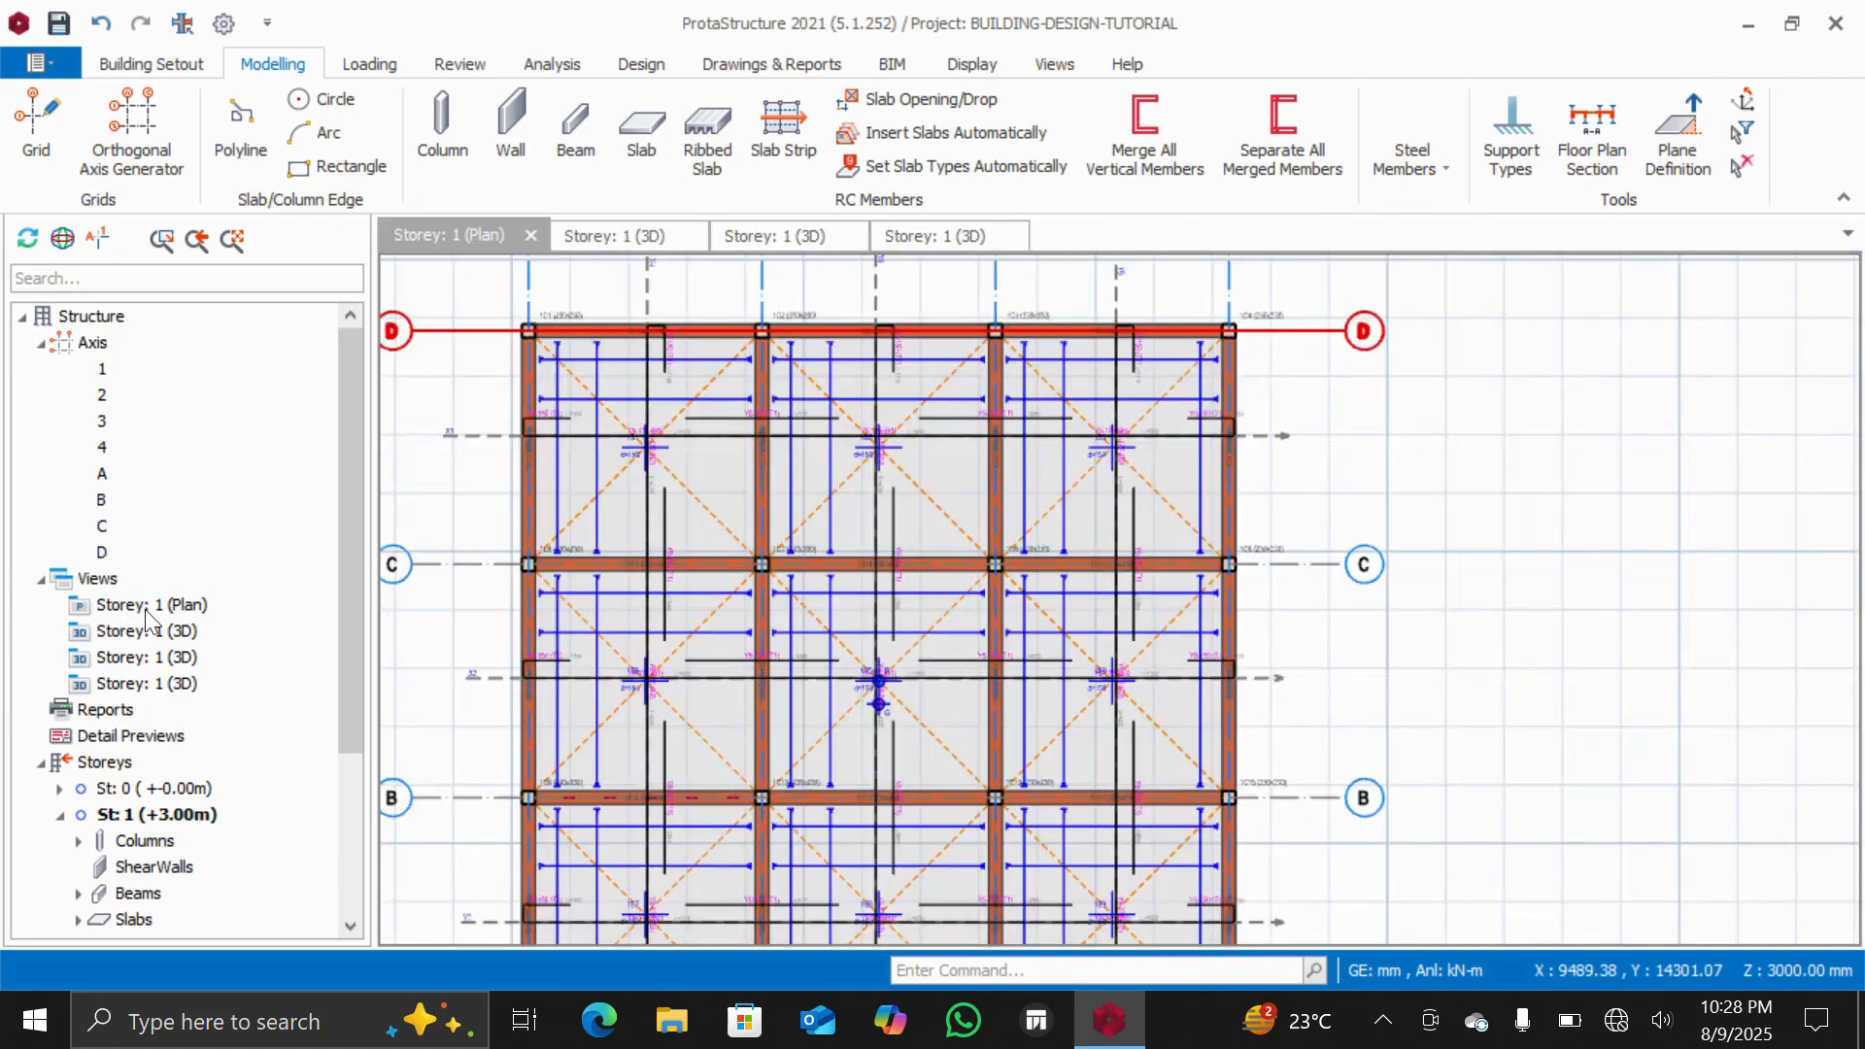
Delete the wall load from beam 1B8 along axis A beside the cantilever slab
scroll(803, 319, "down", 3)
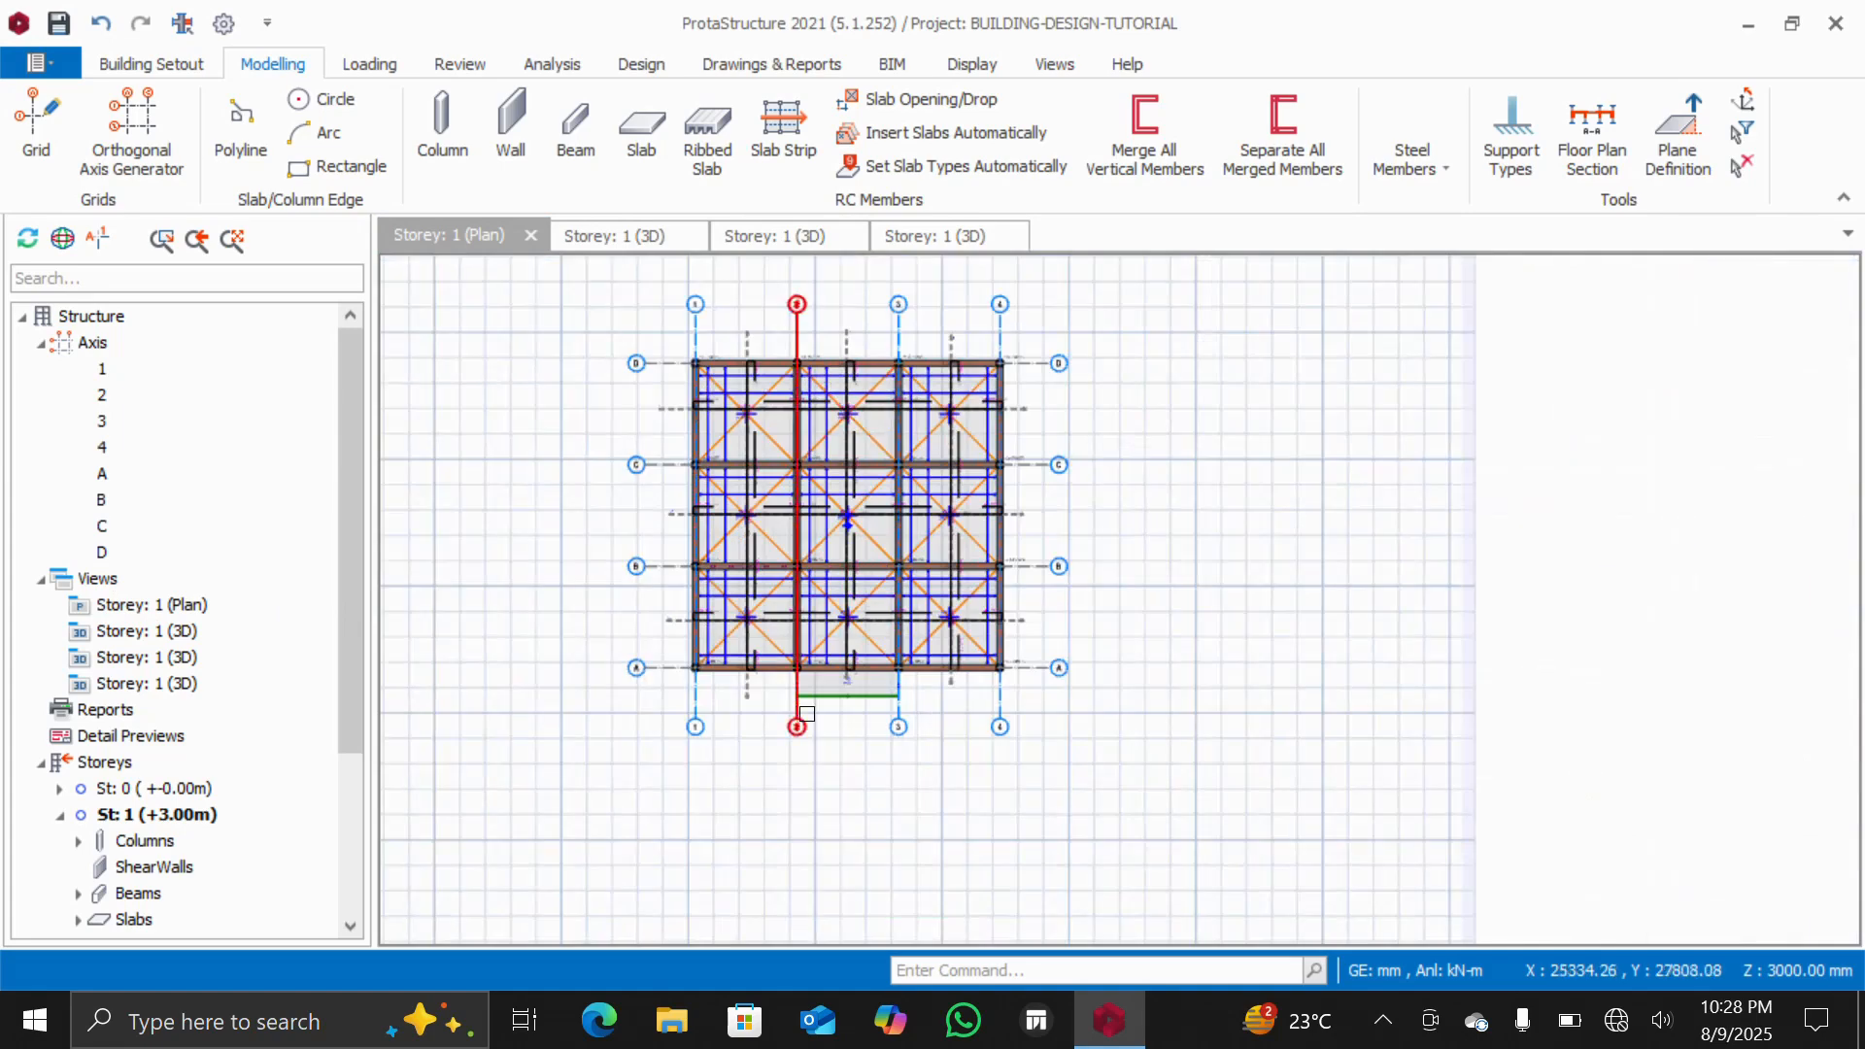
scroll(806, 699, "up", 8)
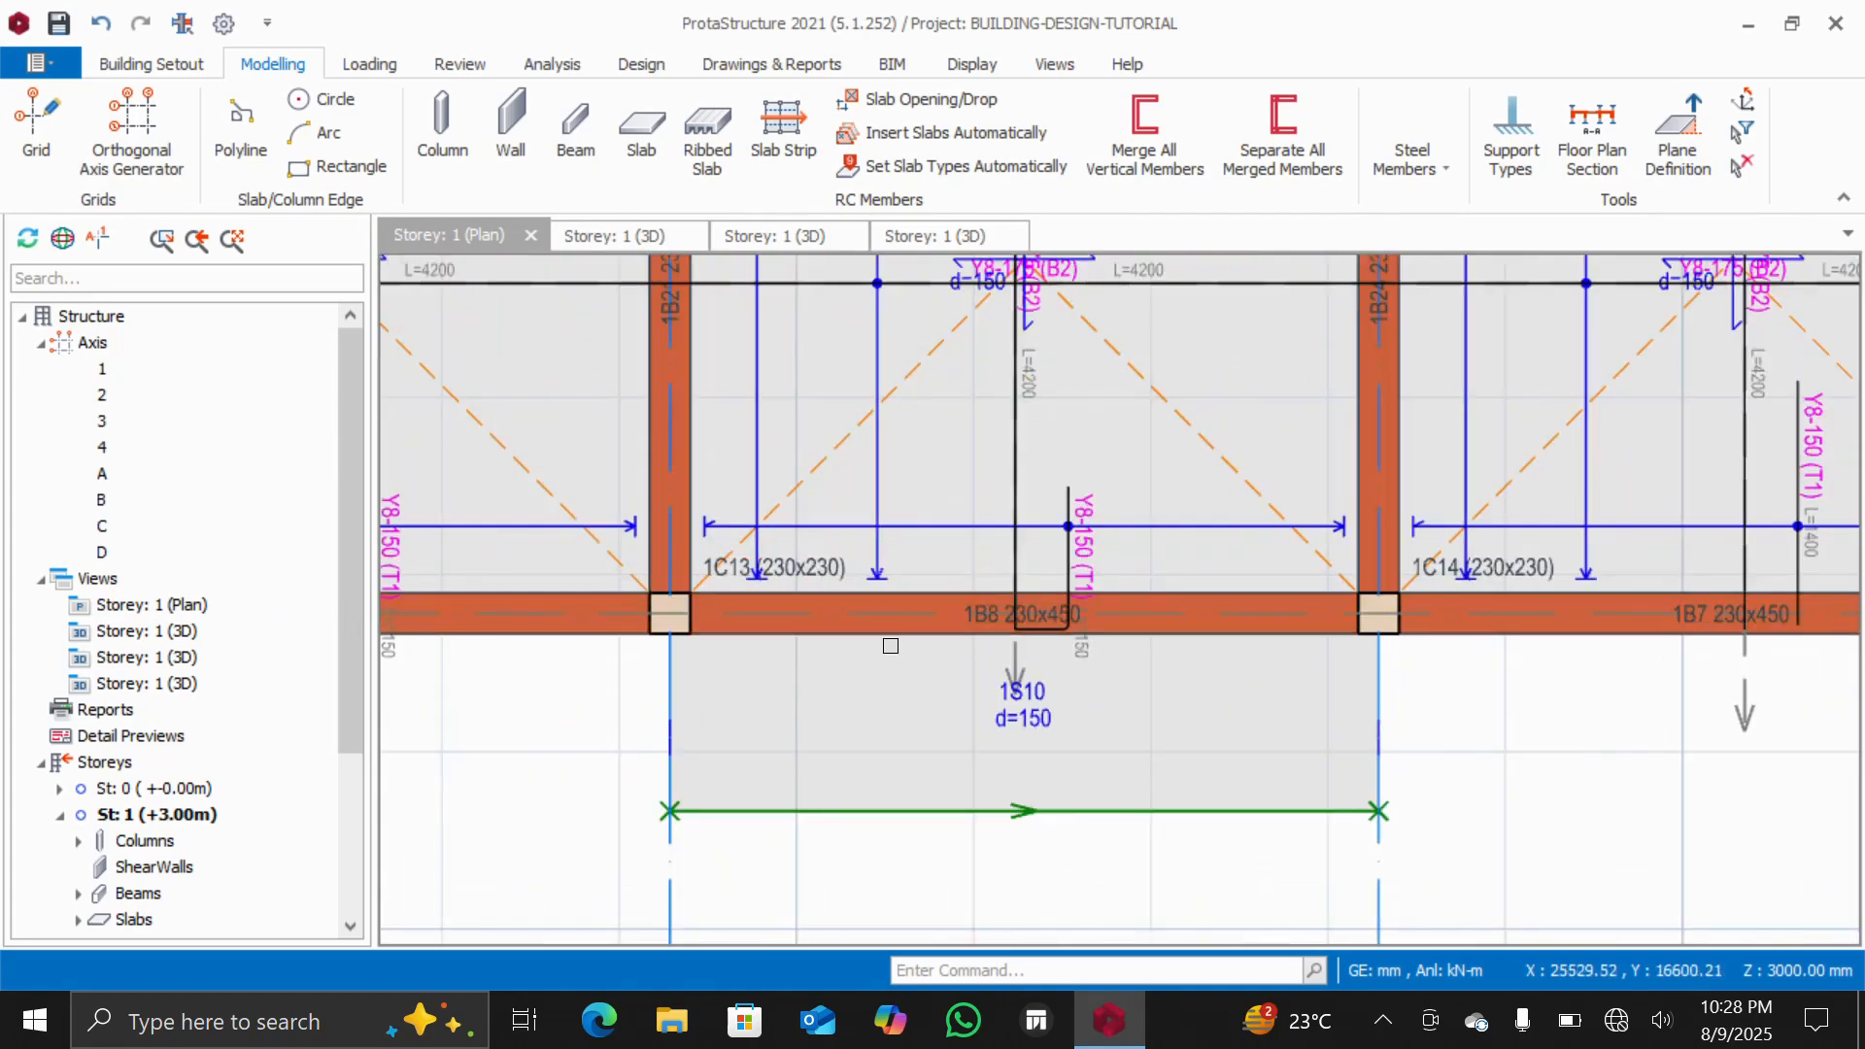
mouse_move(877, 636)
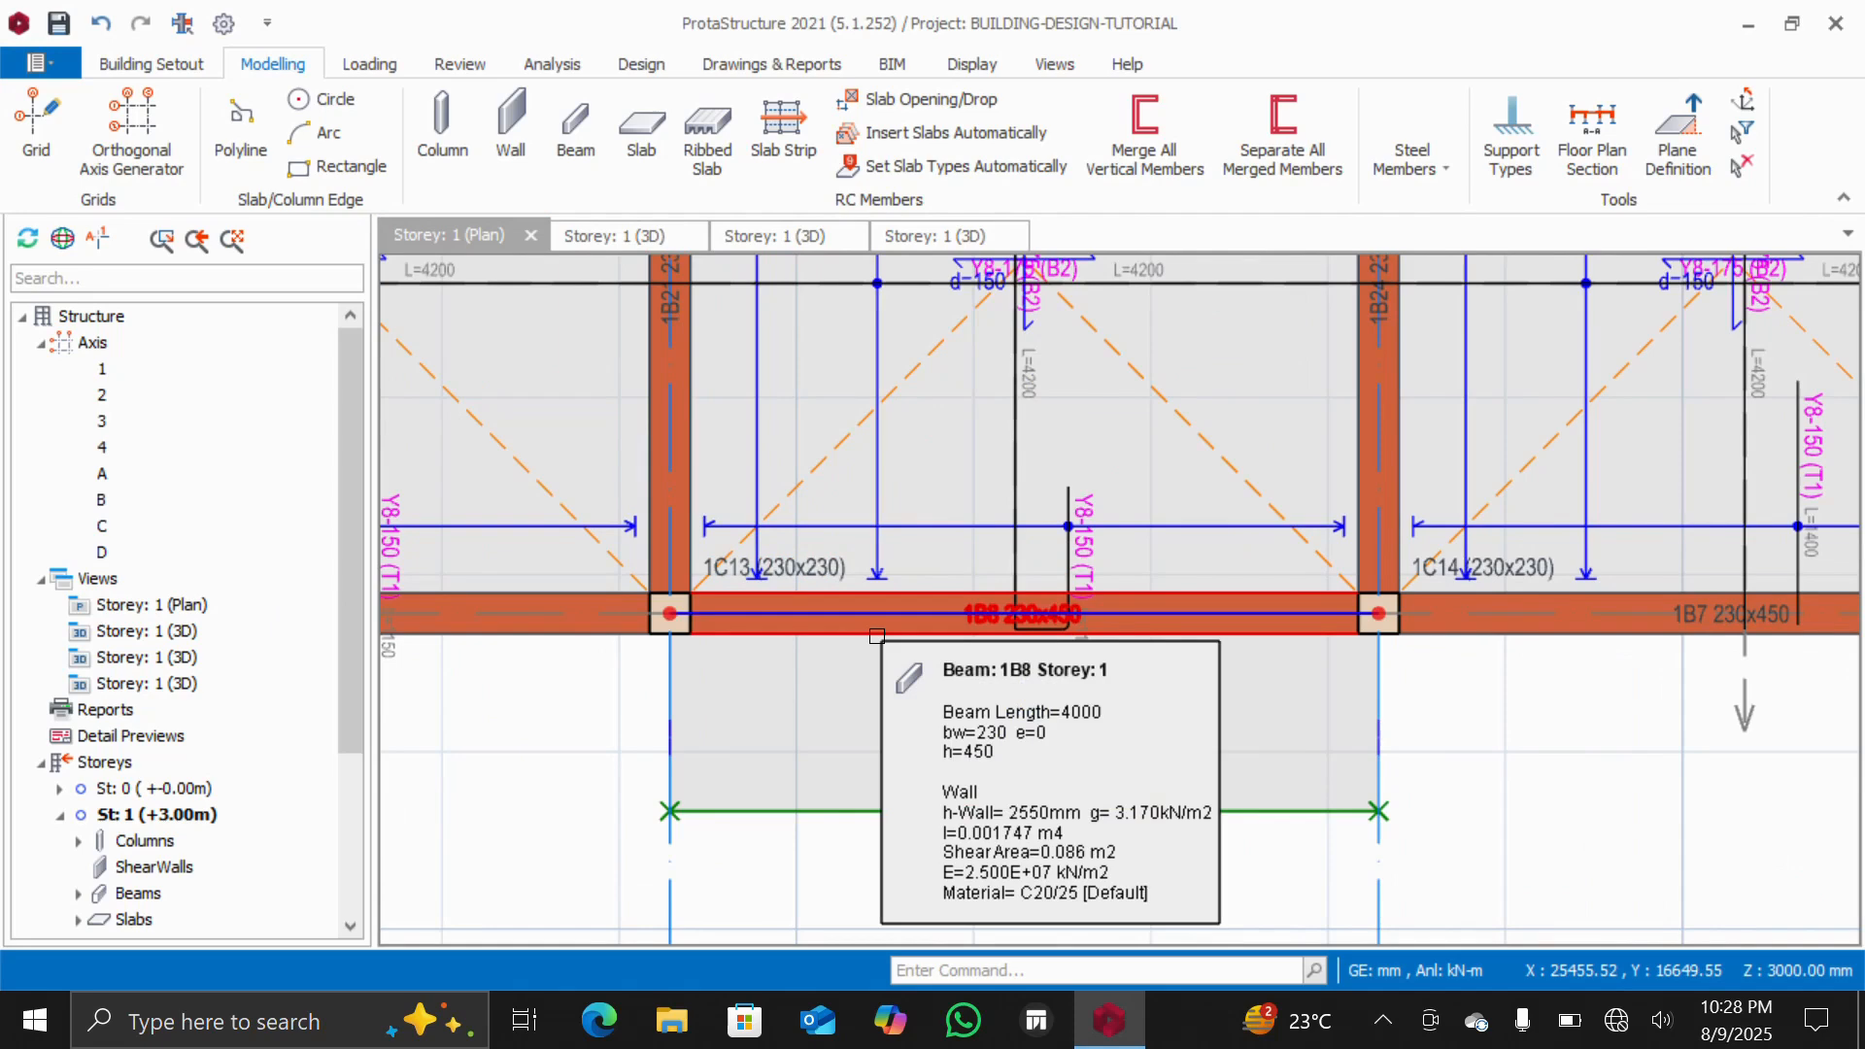
left_click(877, 636)
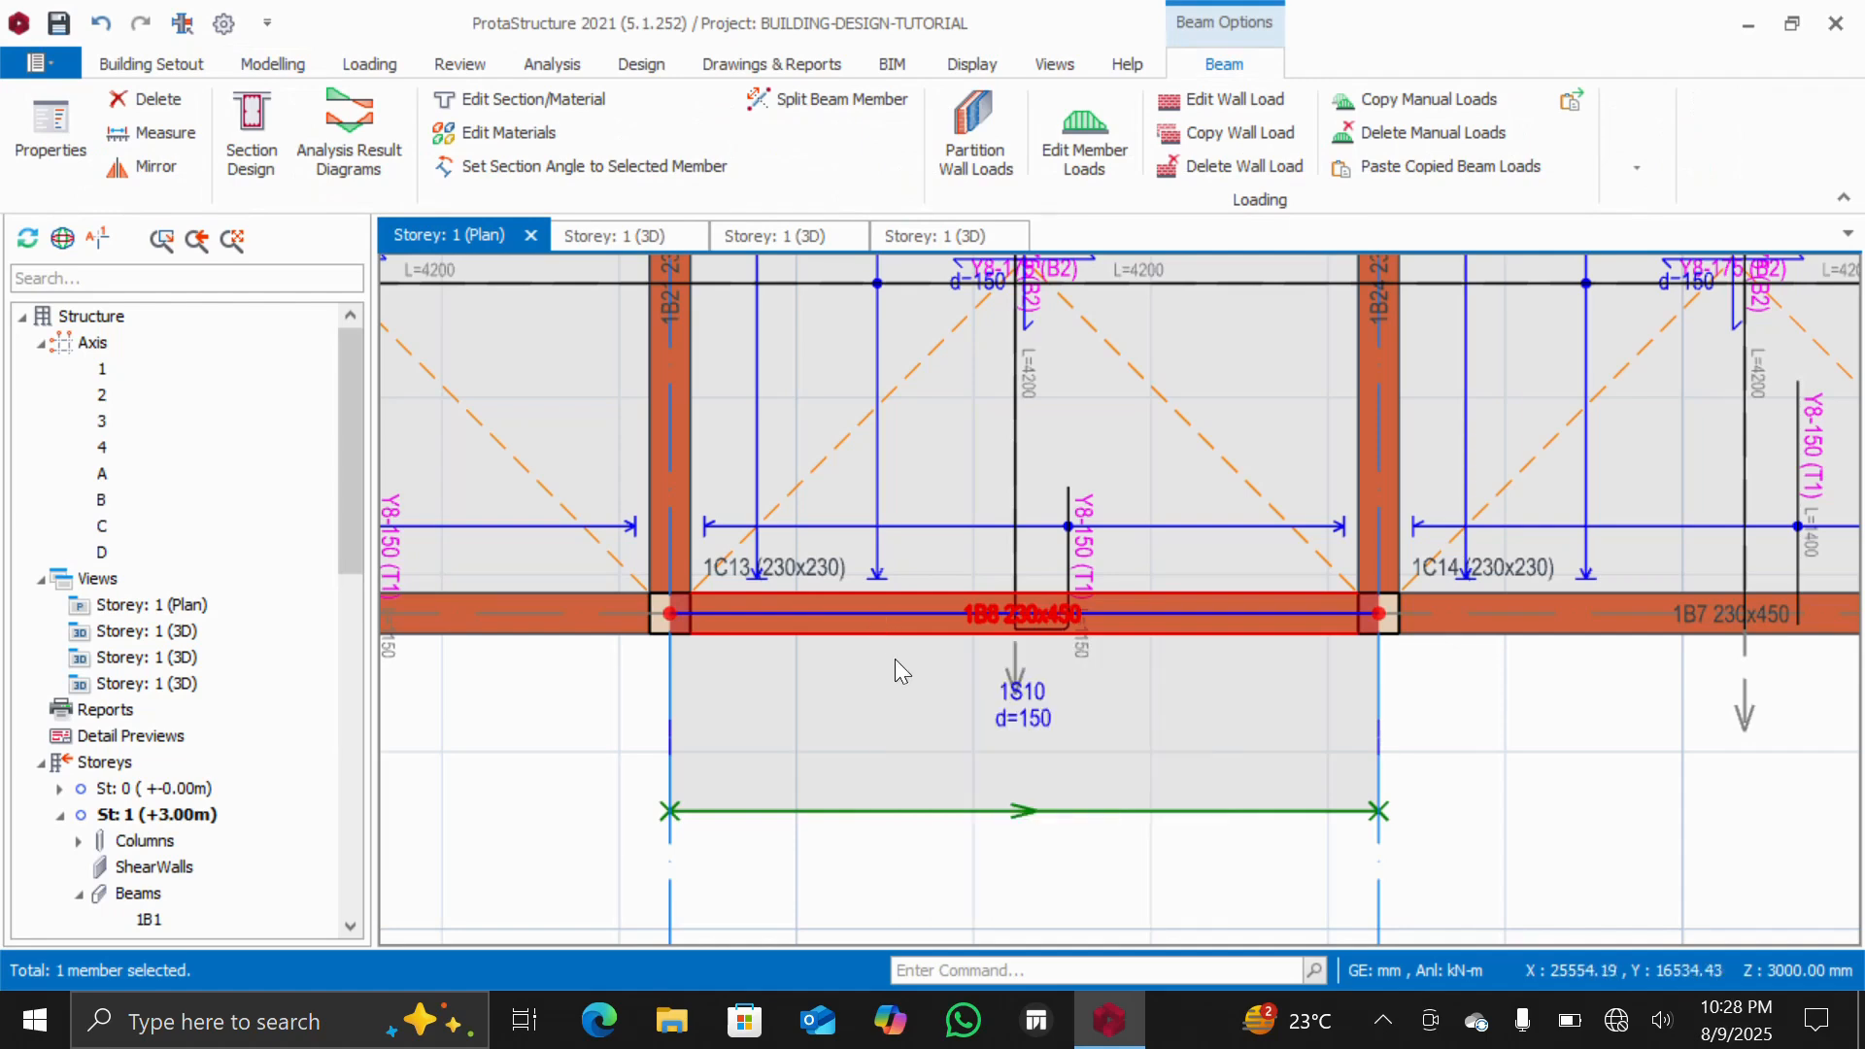
key("Escape")
left_click(877, 624)
right_click(877, 633)
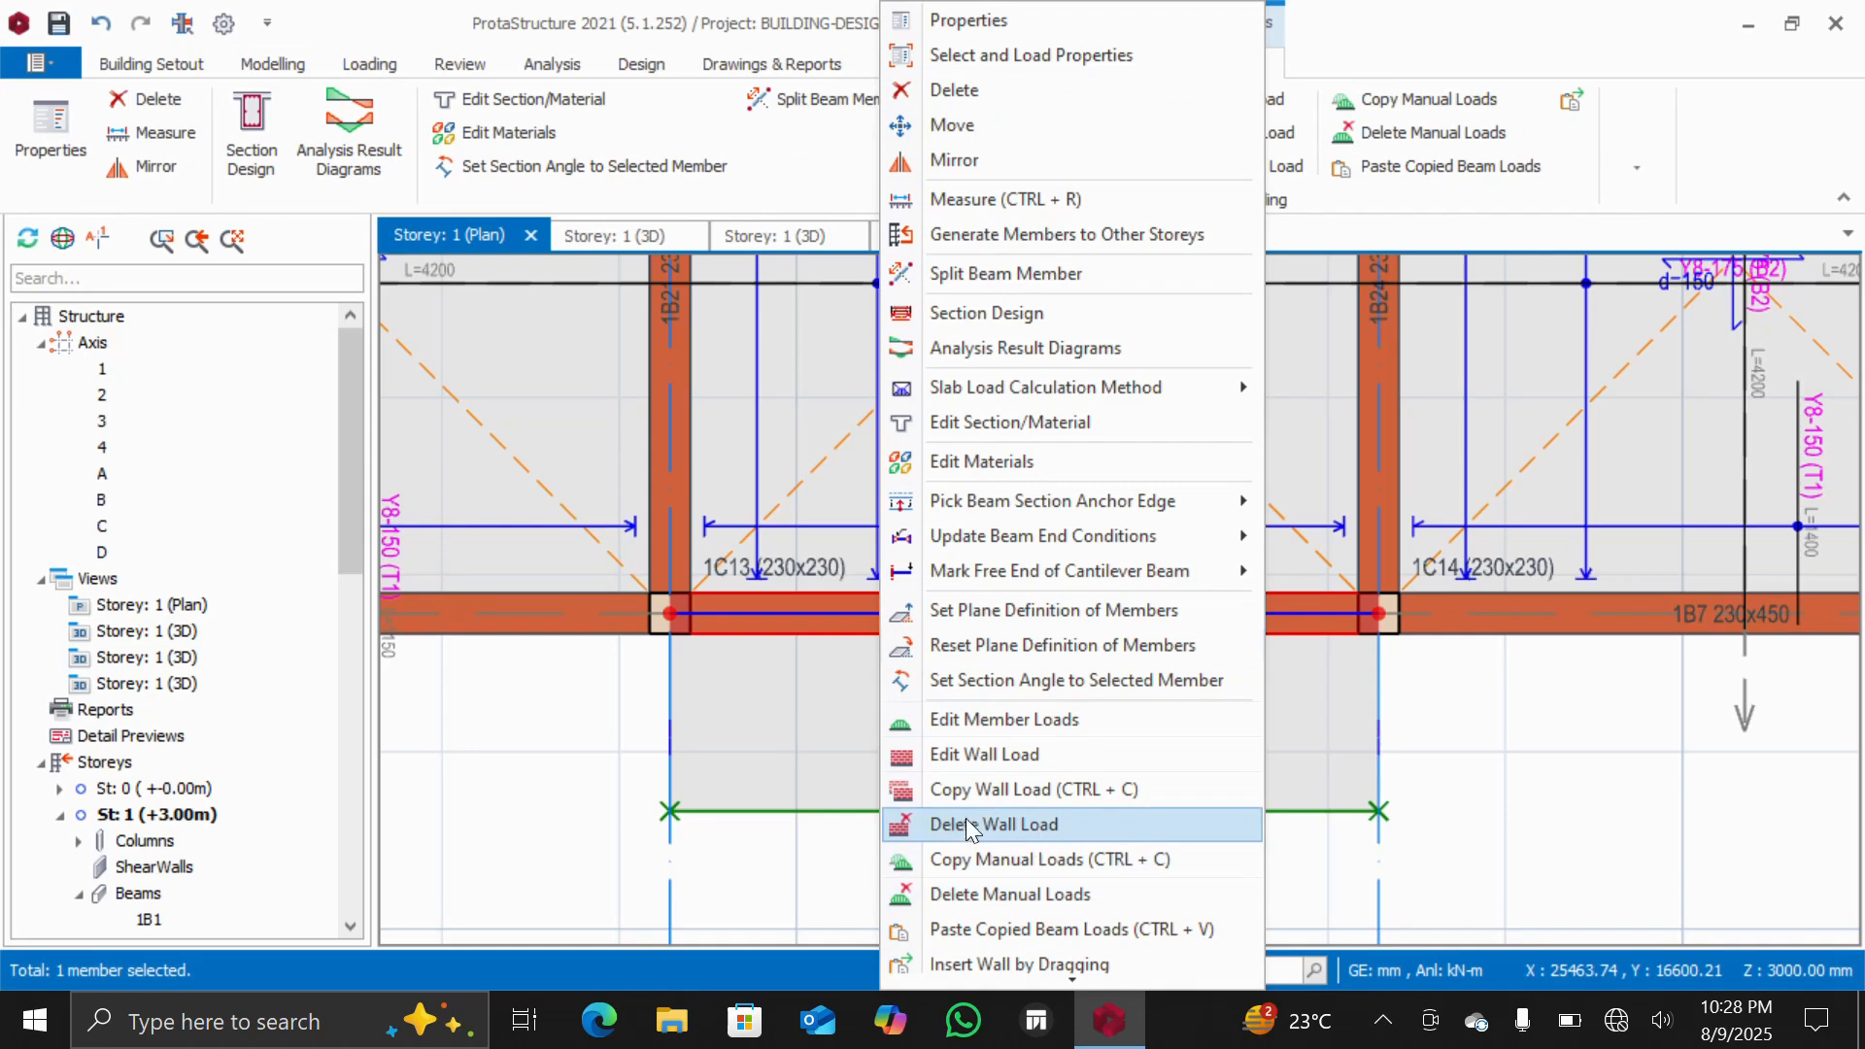
left_click(1010, 841)
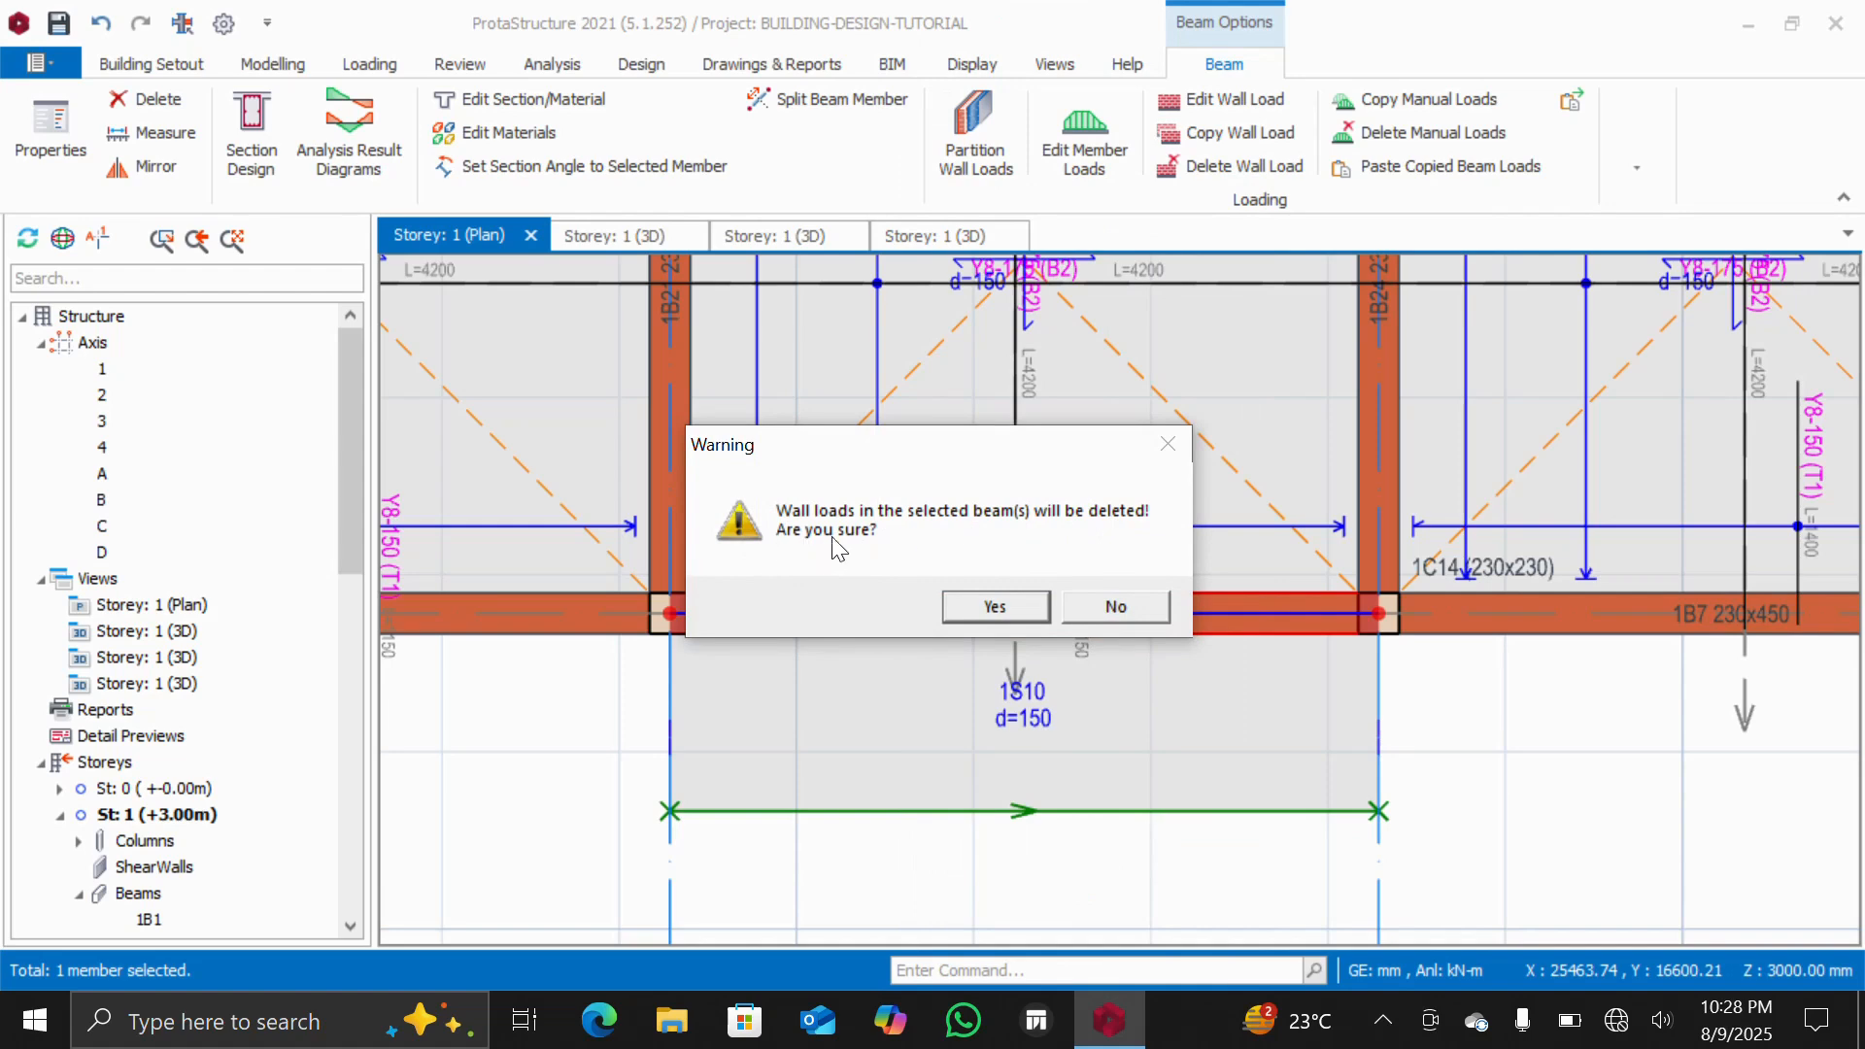
left_click(990, 609)
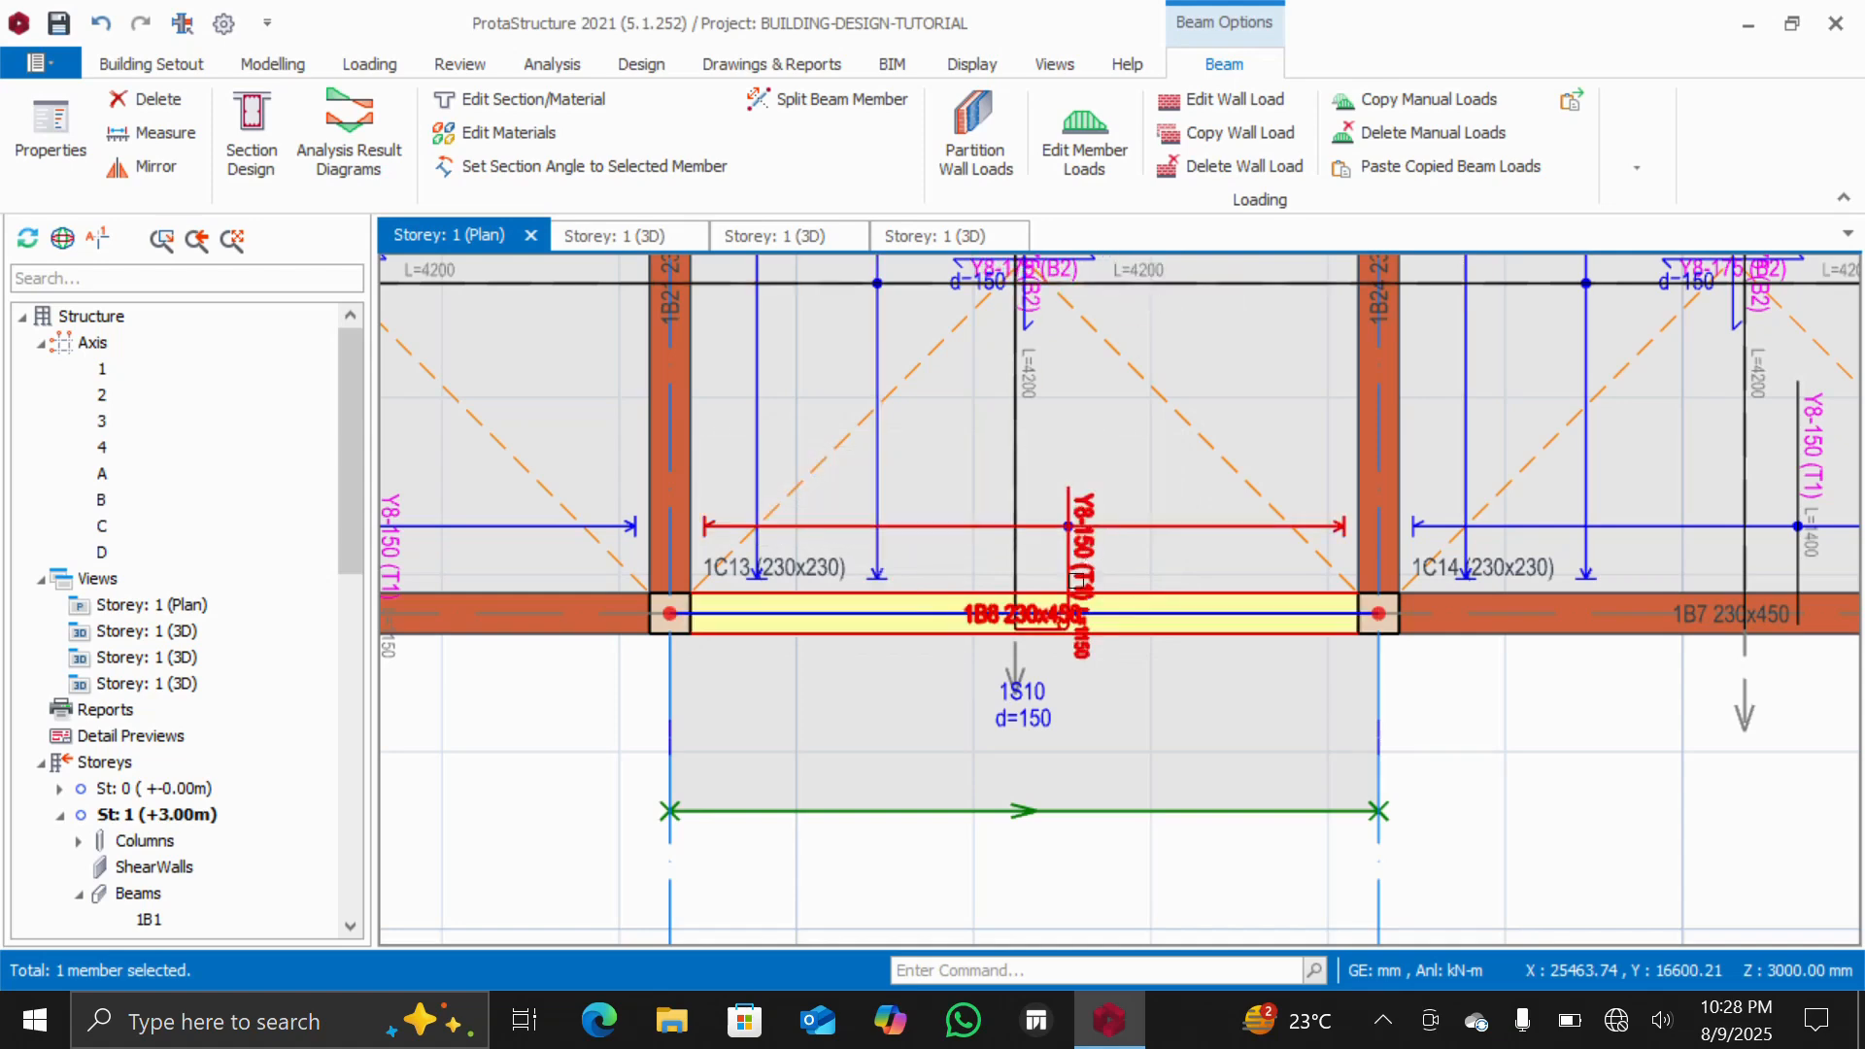
Inspect the cantilever slab edge without its wall in the 3D view, then return to the storey 1 plan
double_click(150, 633)
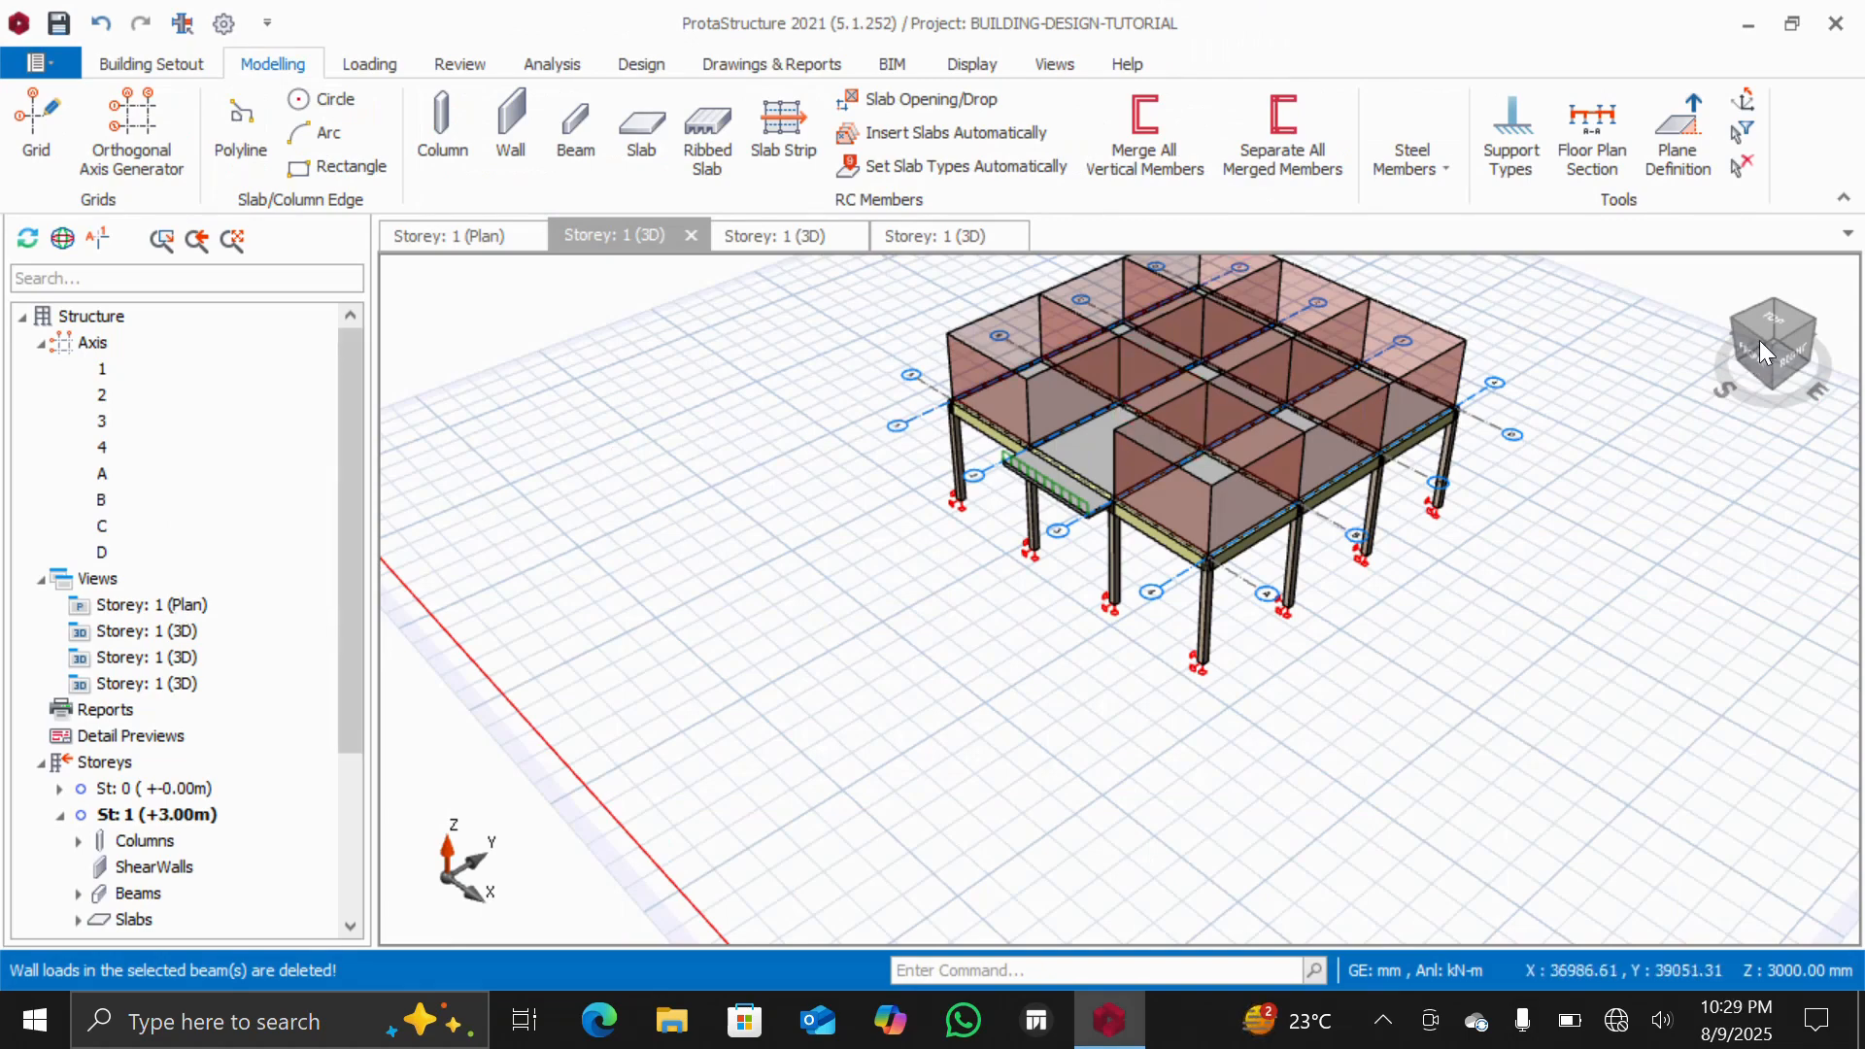
mouse_move(1757, 340)
left_mouse_down()
mouse_move(1787, 322)
mouse_move(1721, 346)
mouse_move(1782, 335)
left_mouse_up()
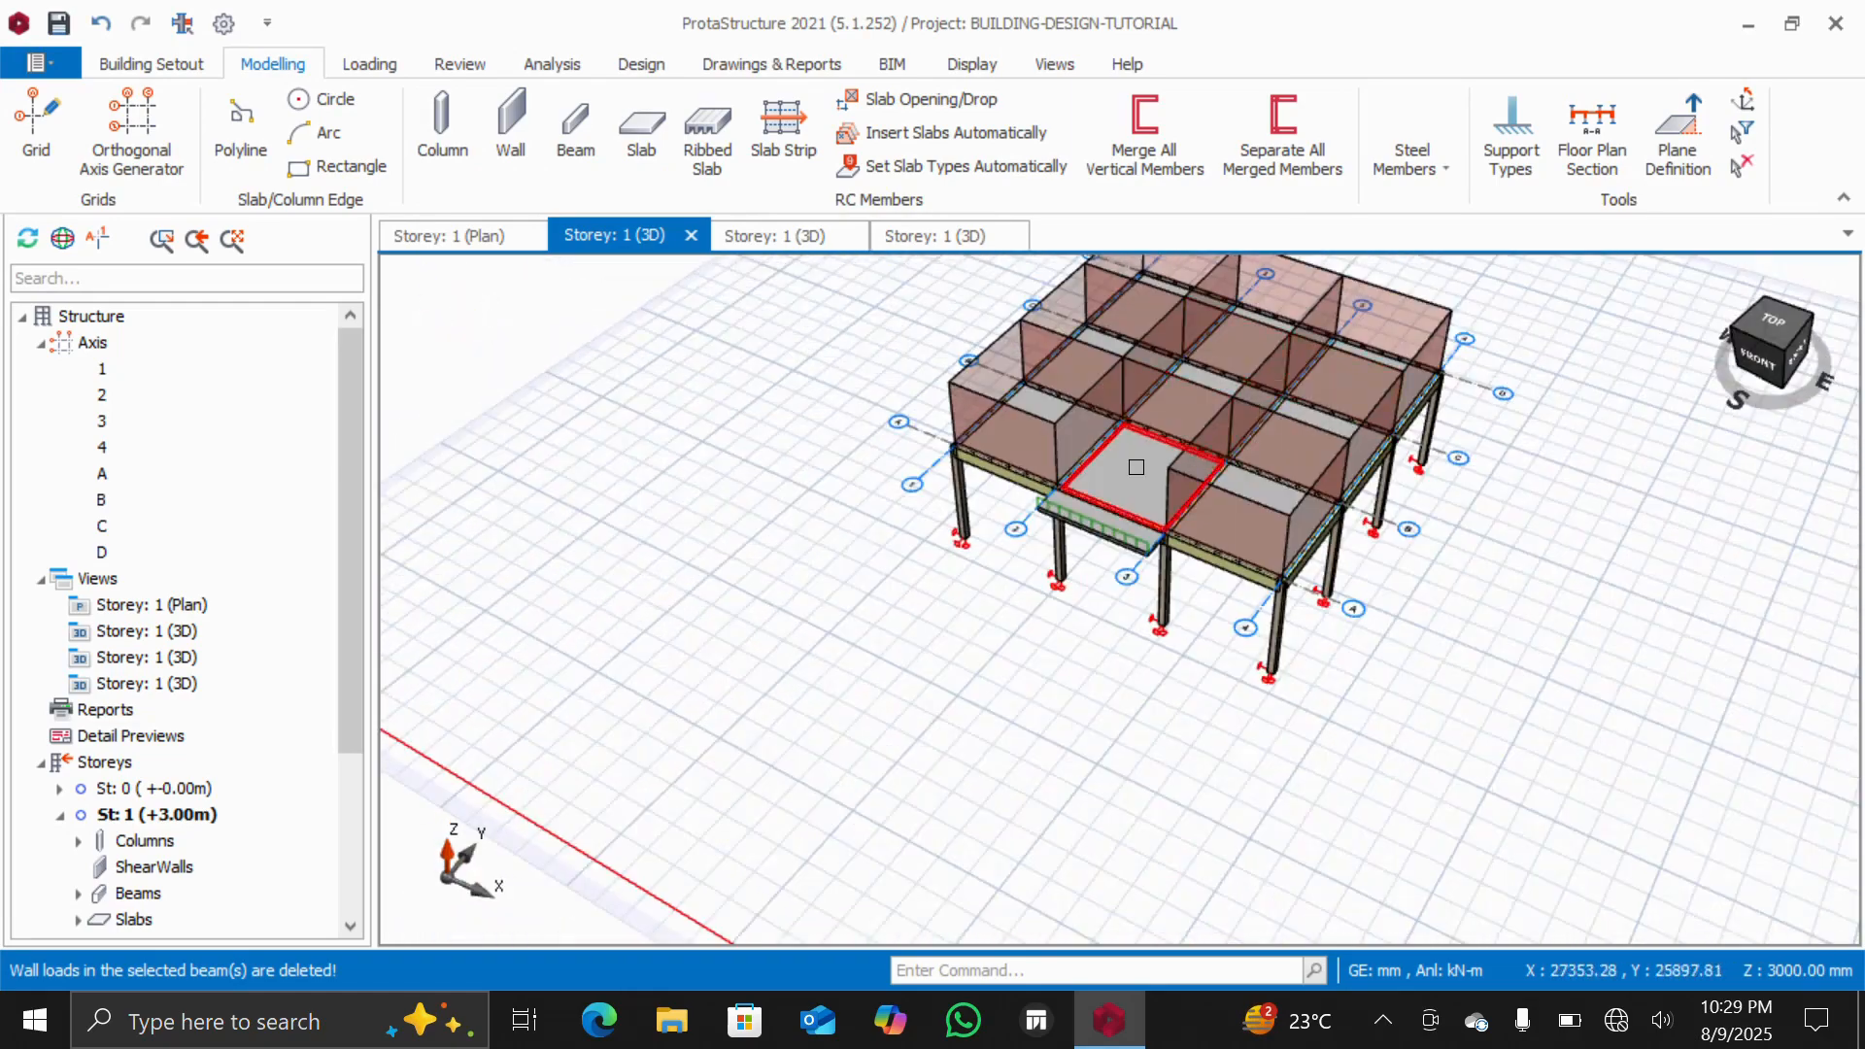
scroll(1136, 467, "up", 3)
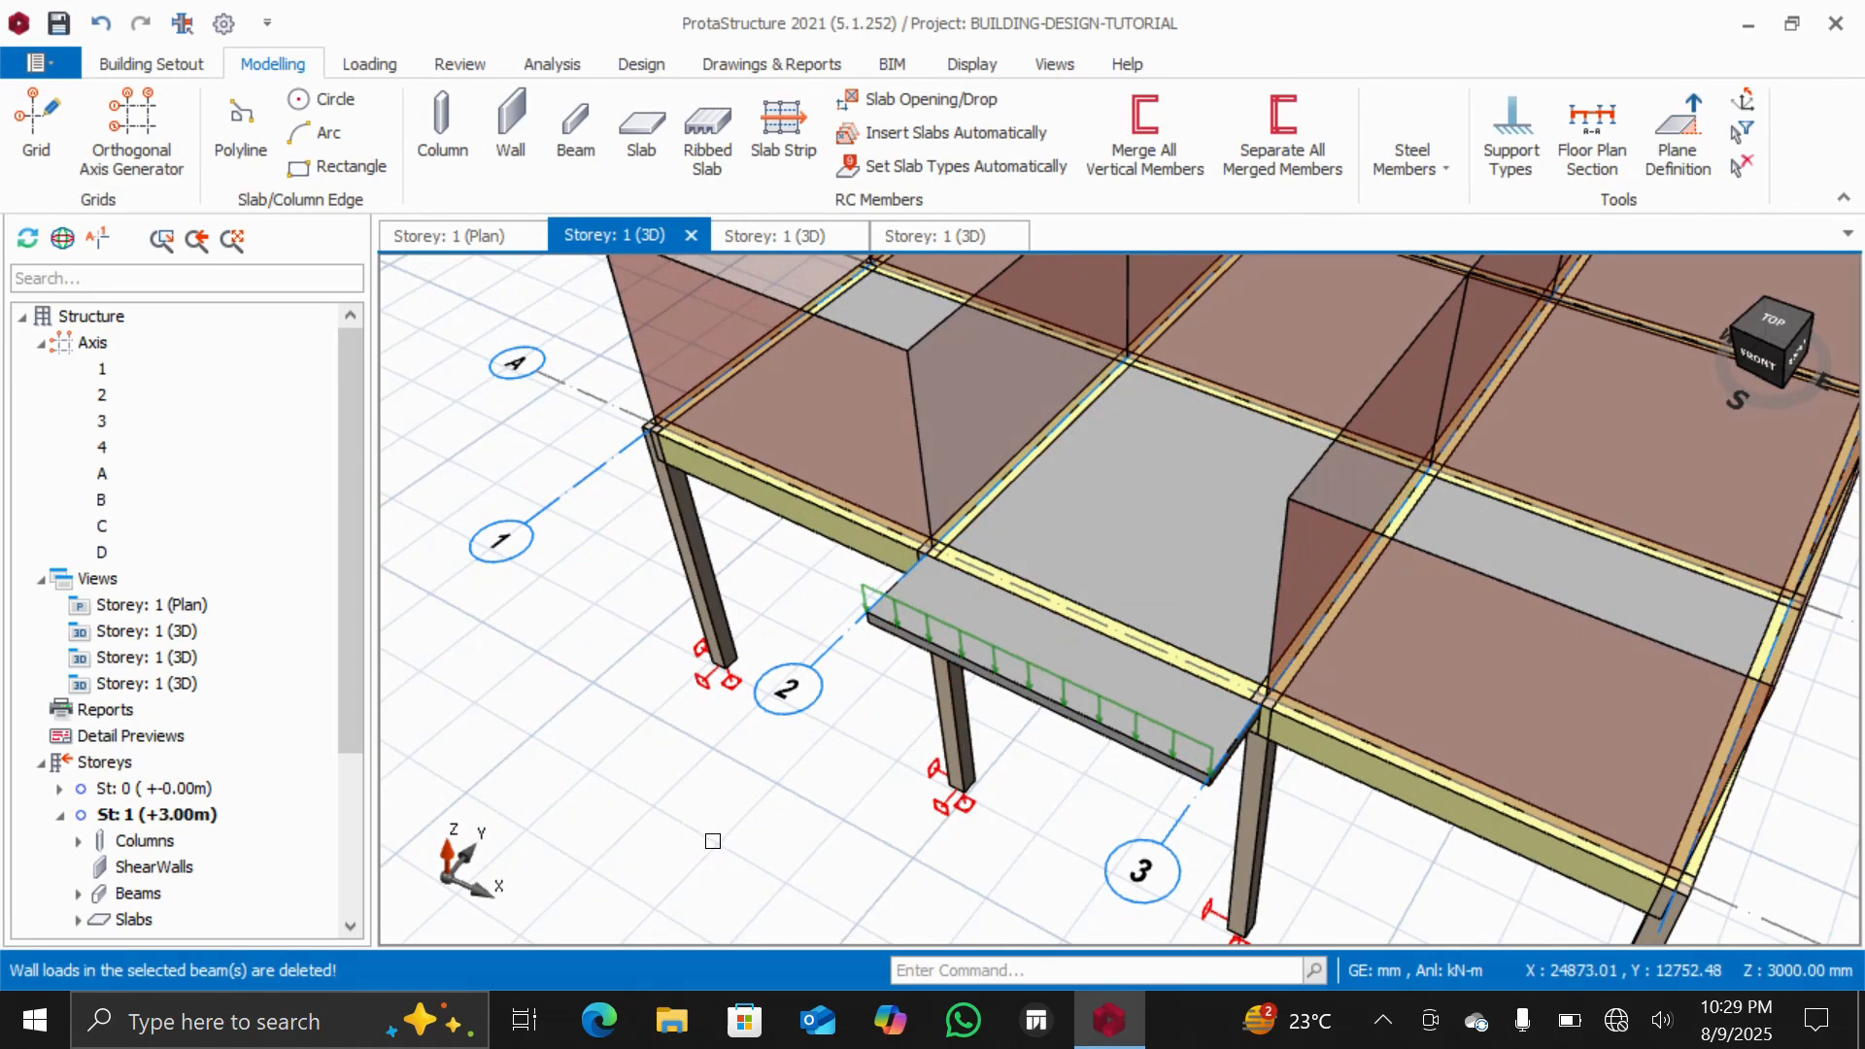
scroll(709, 810, "down", 3)
scroll(713, 803, "up", 3)
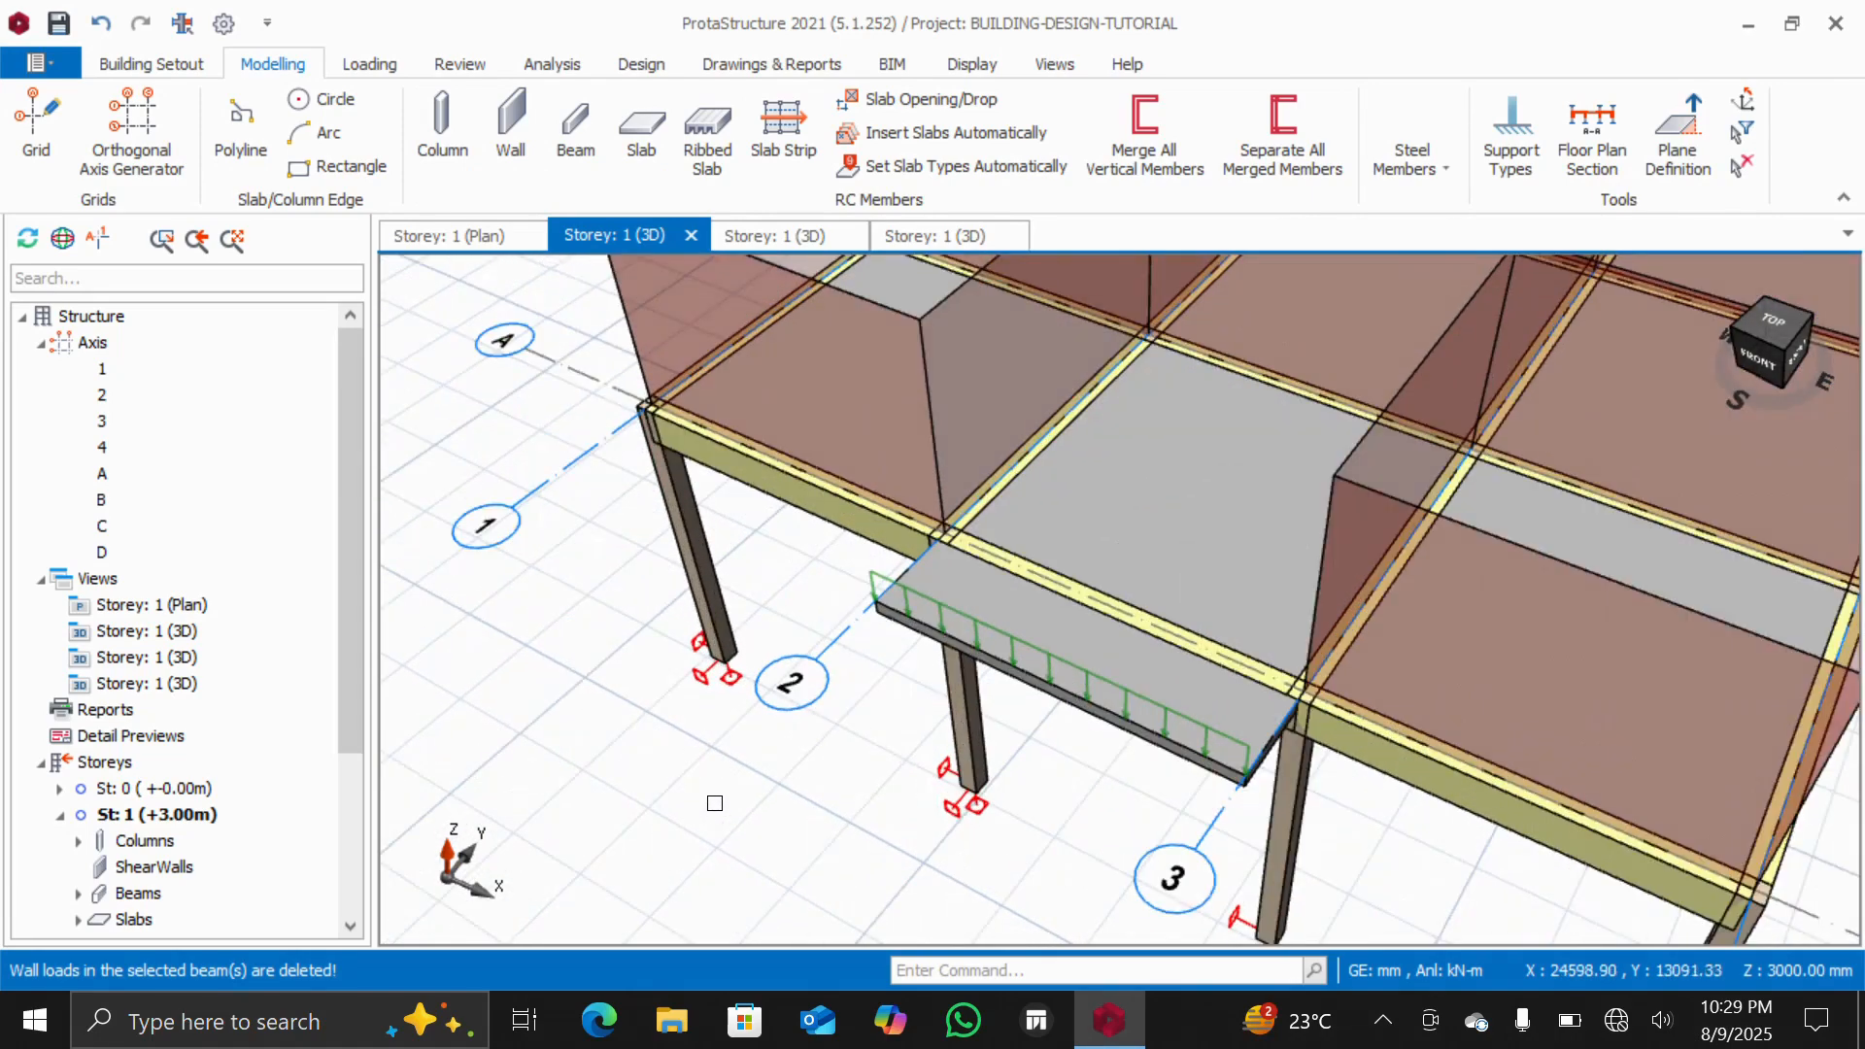
scroll(714, 803, "down", 2)
left_click_drag(1764, 340, 1599, 321)
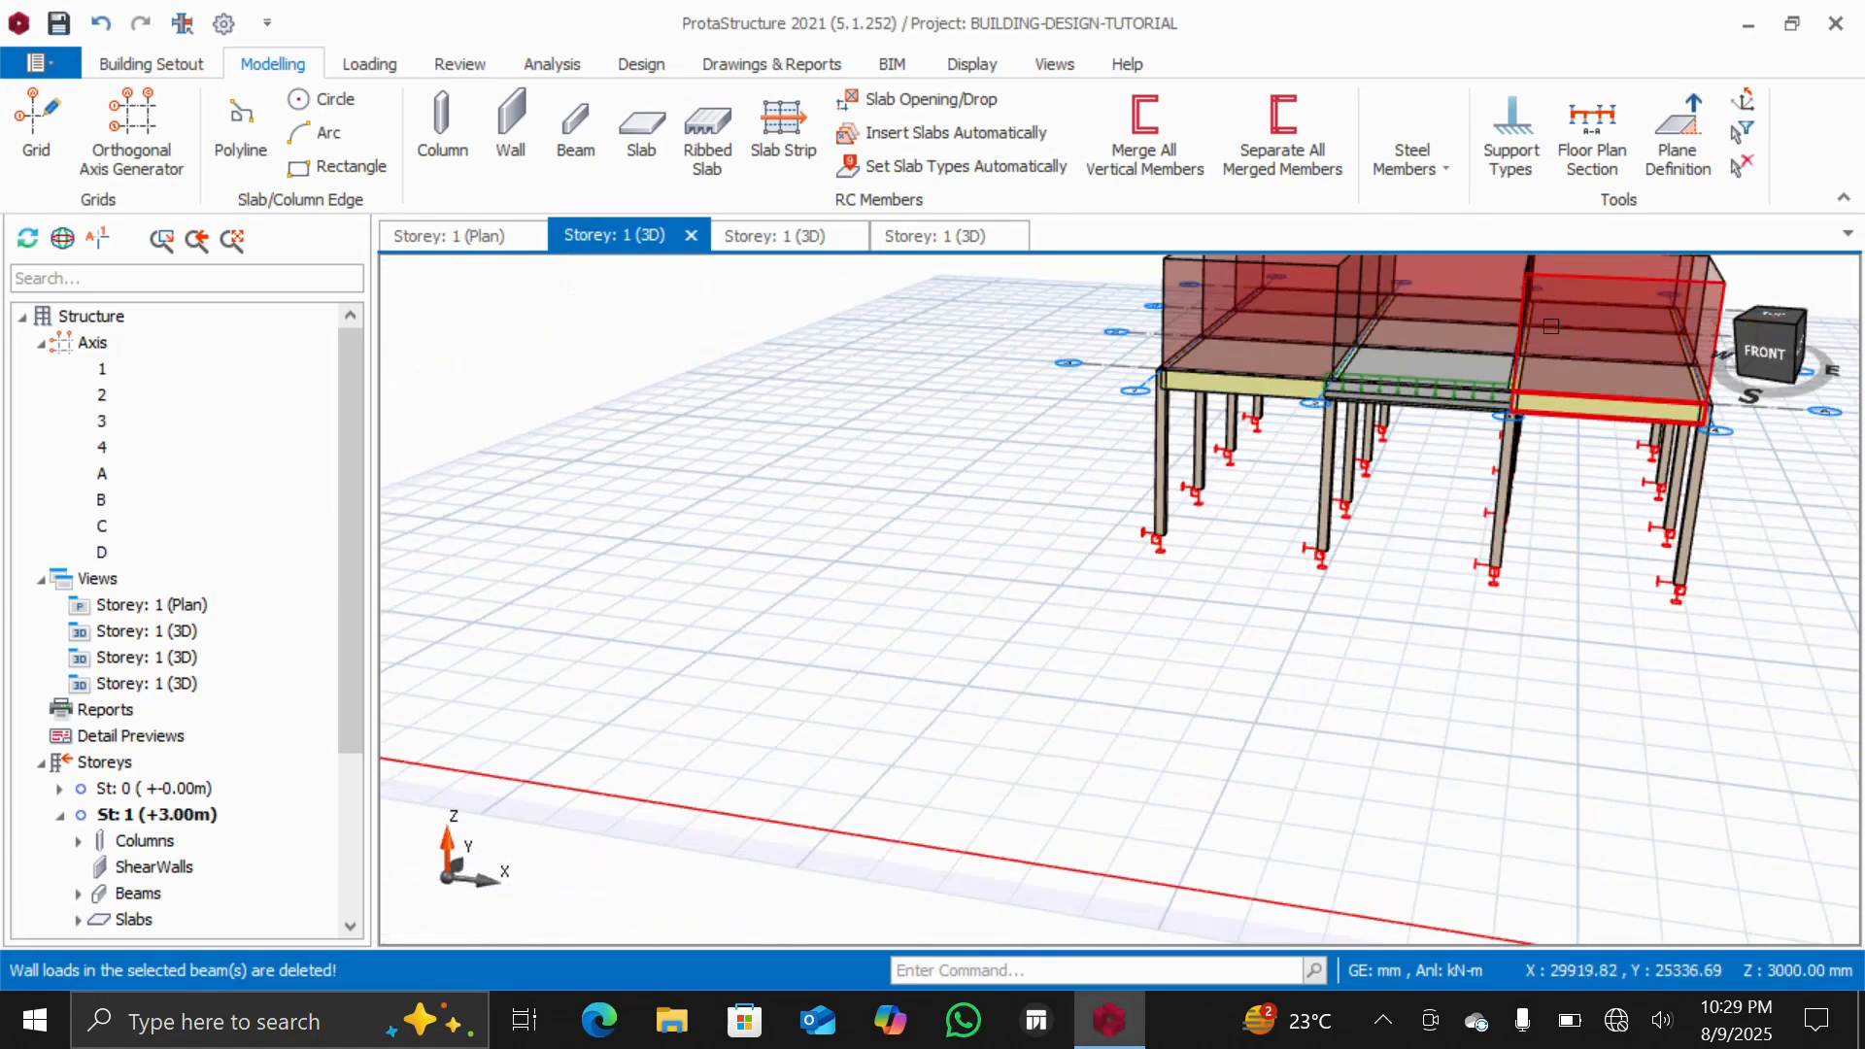
scroll(1438, 333, "down", 4)
scroll(1485, 309, "up", 2)
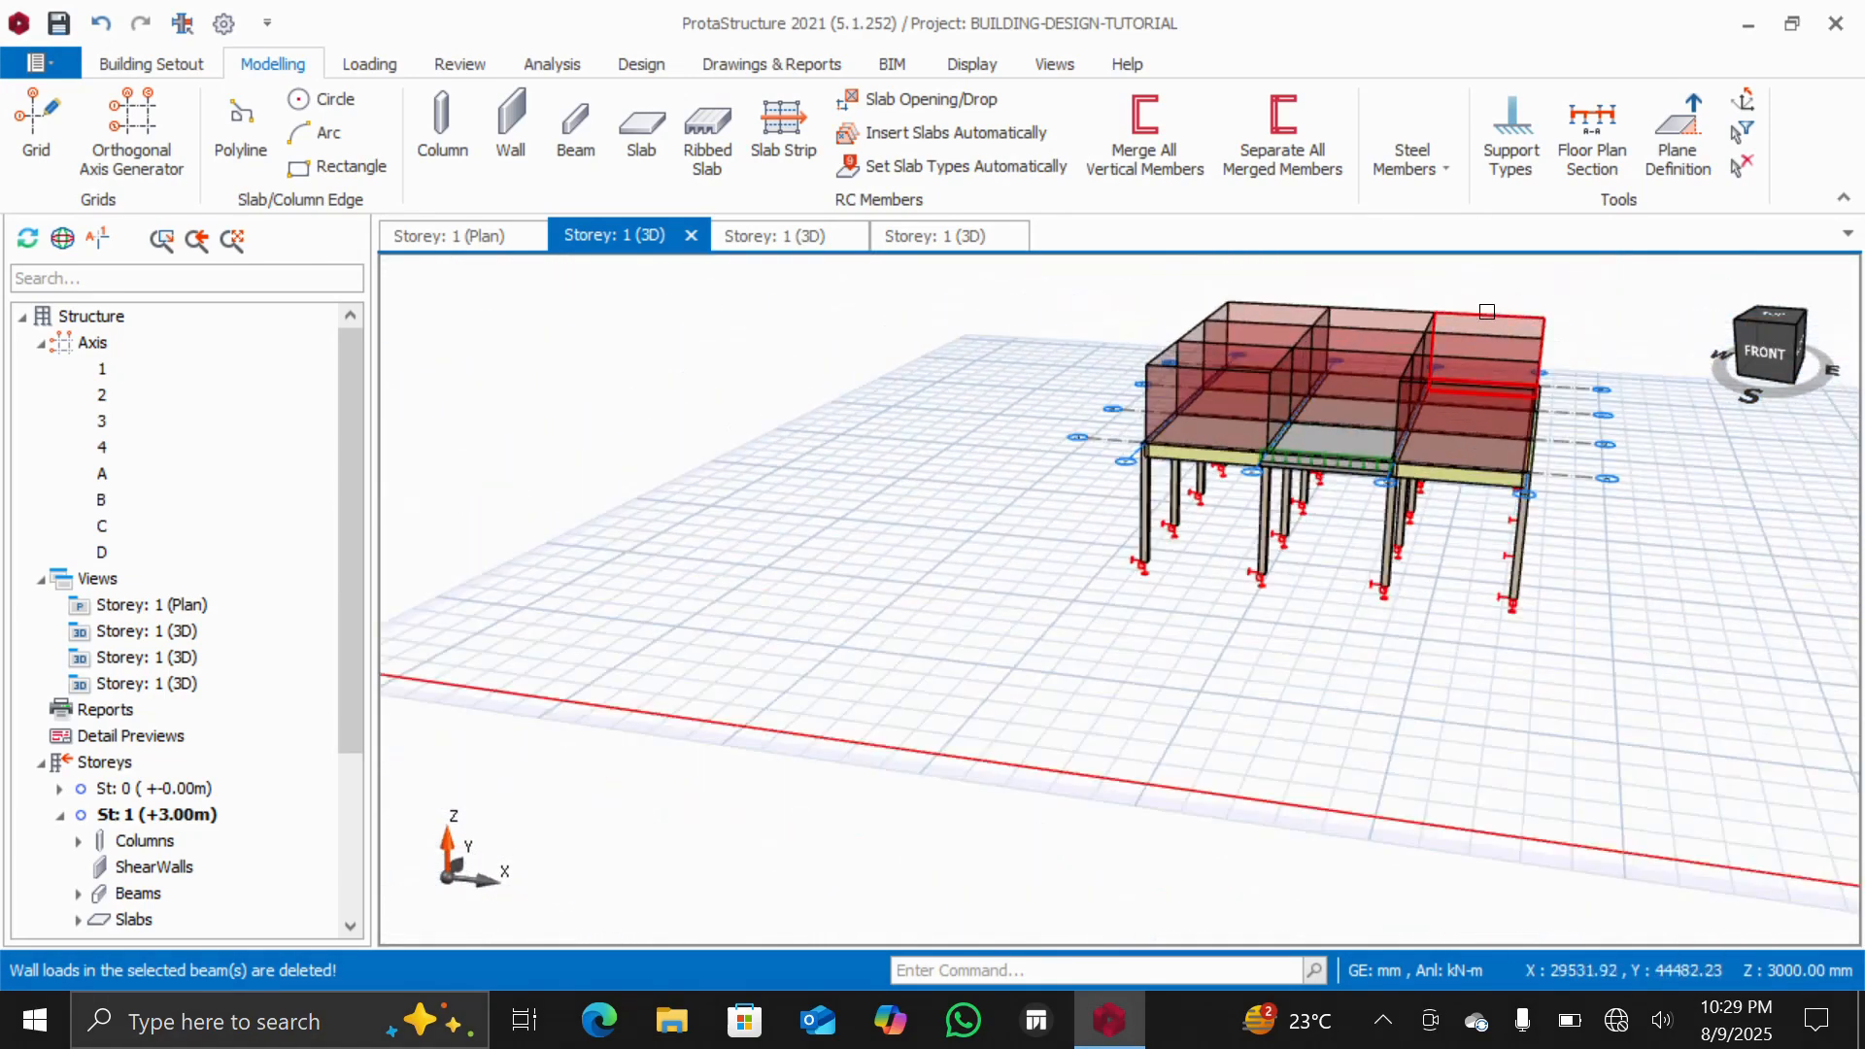
scroll(1486, 311, "up", 2)
left_click(1758, 363)
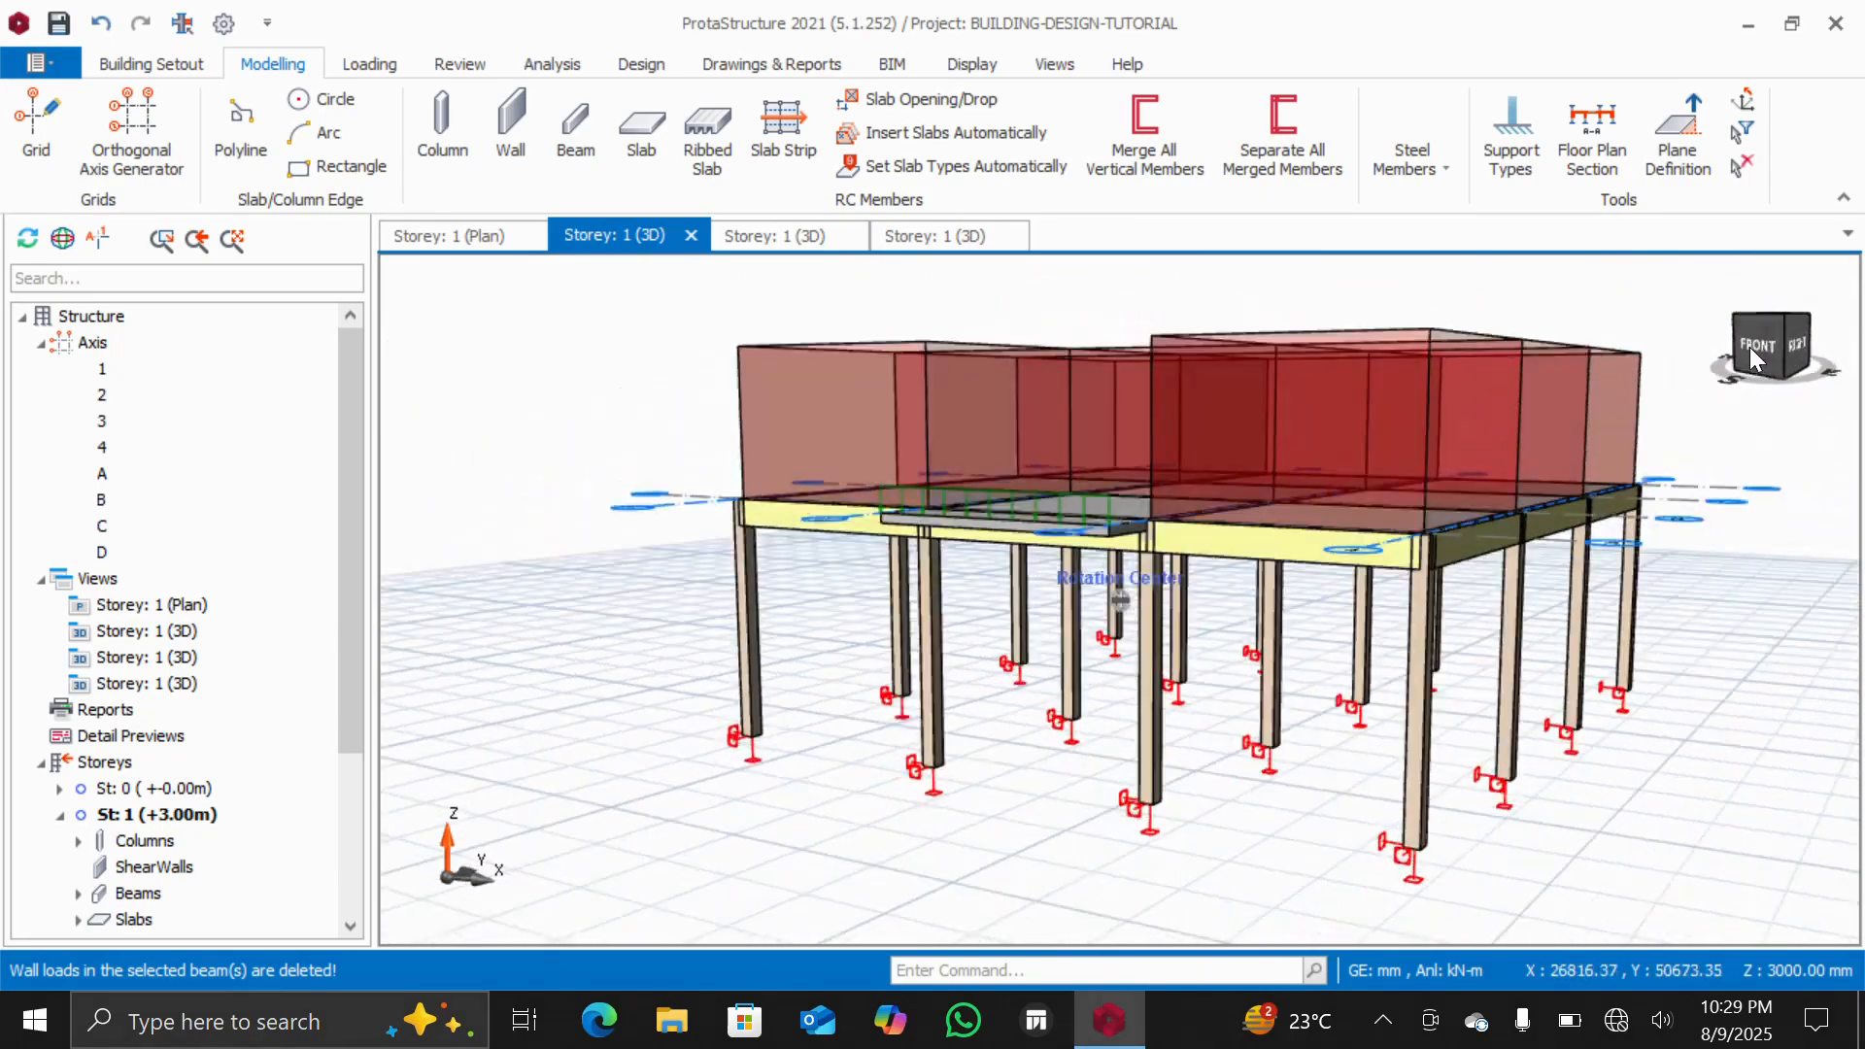
left_click_drag(1767, 355, 1719, 393)
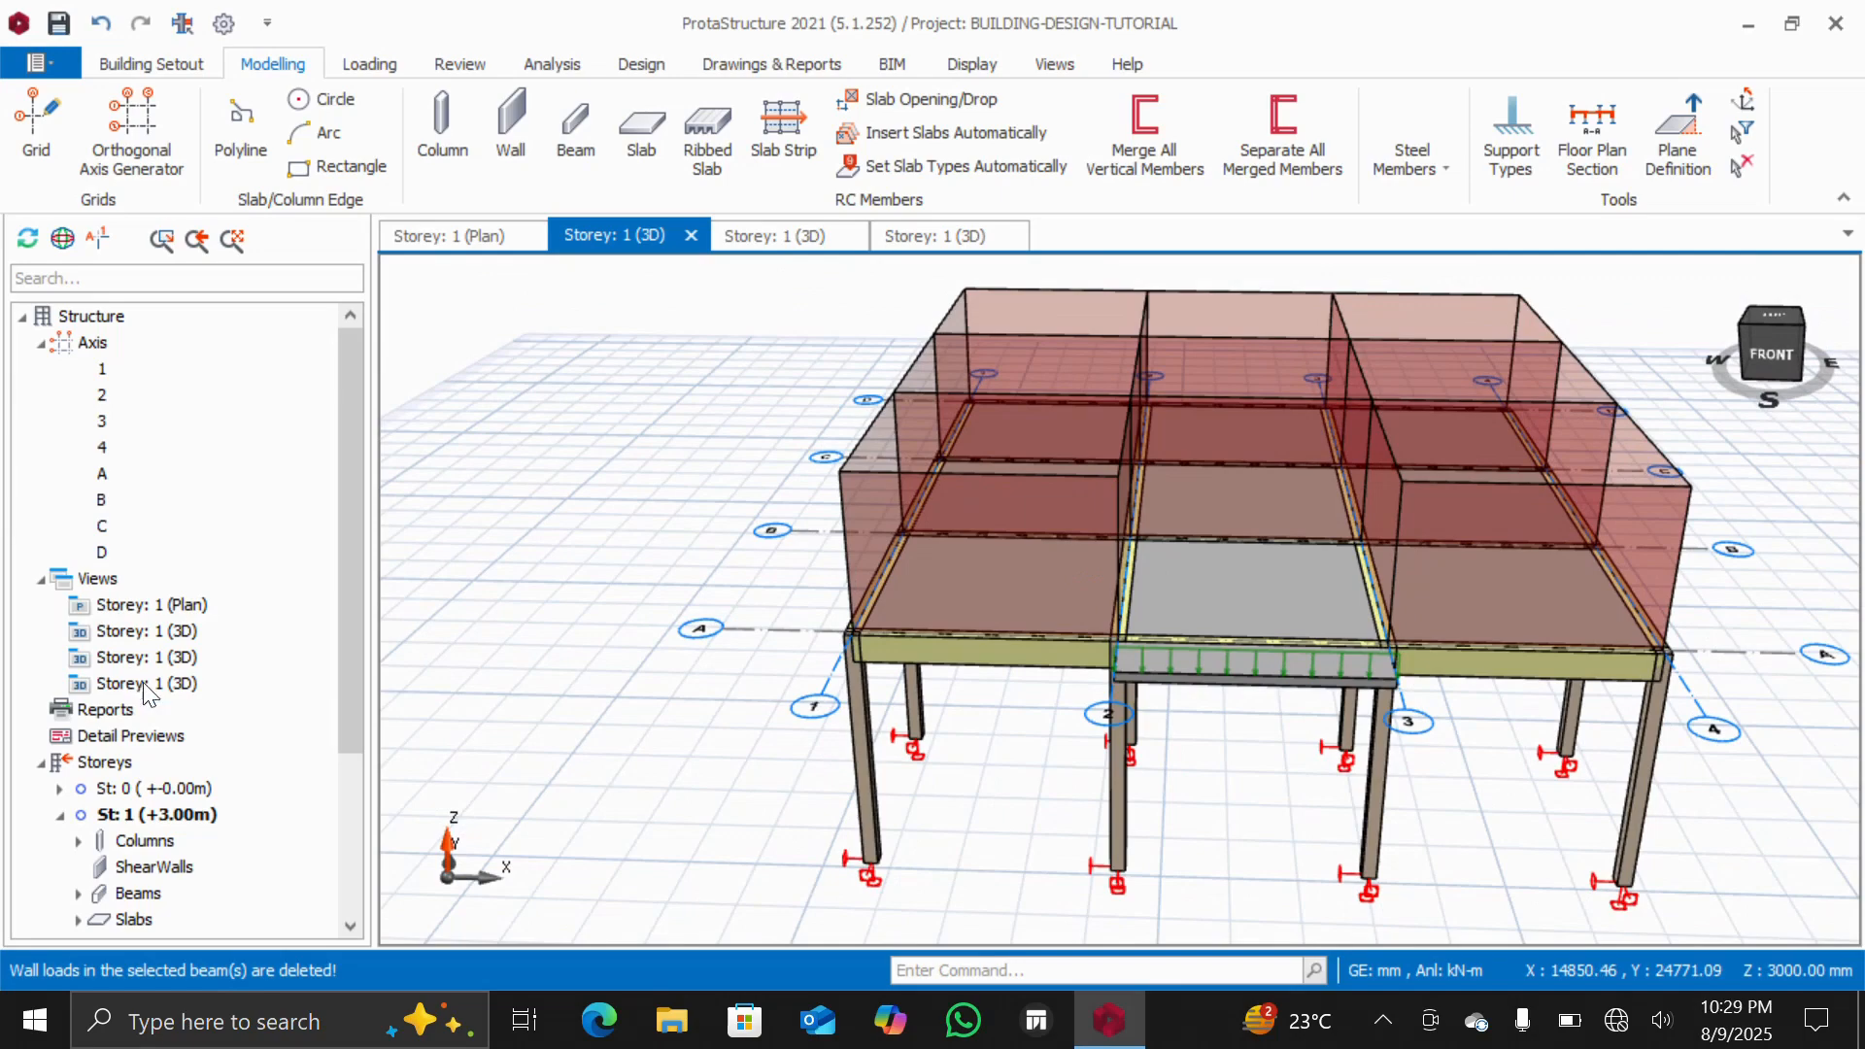
double_click(141, 605)
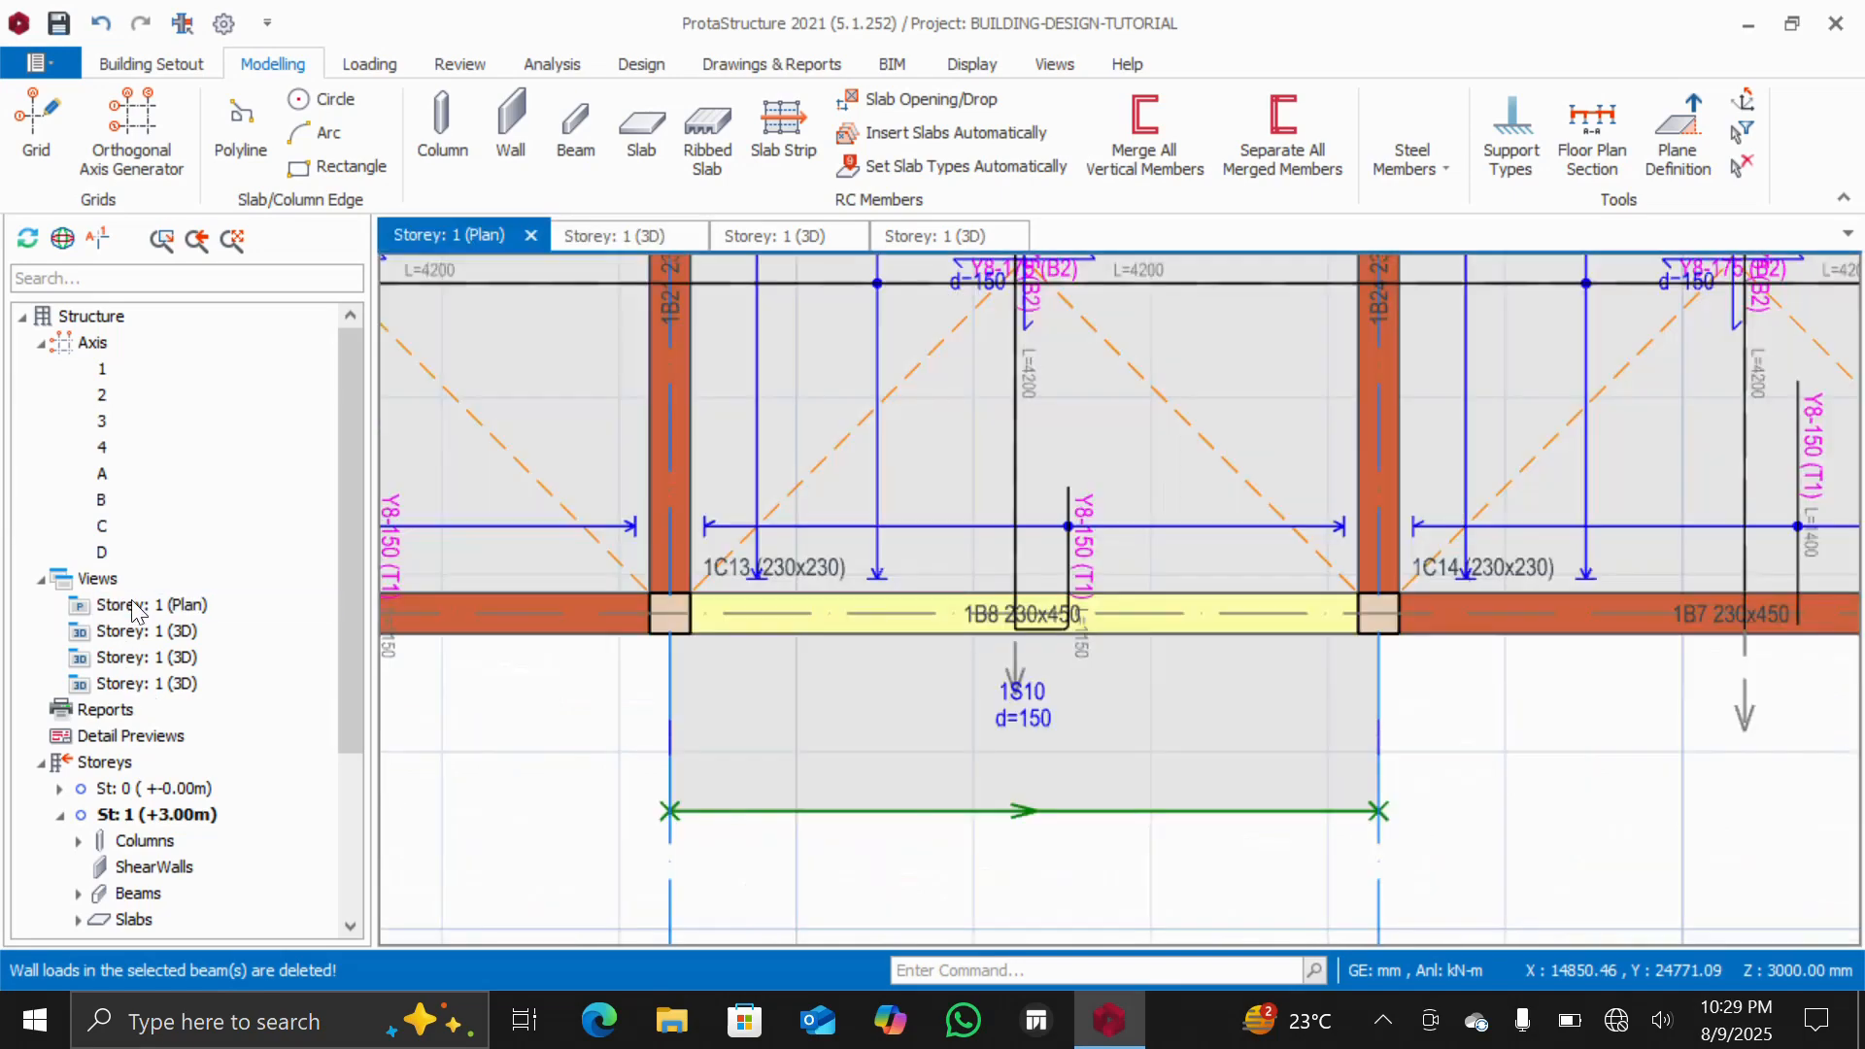
Insert storeys so the building has a total of 4 storeys, accepting that earlier steps cannot be undone
scroll(734, 608, "down", 3)
scroll(654, 441, "up", 6)
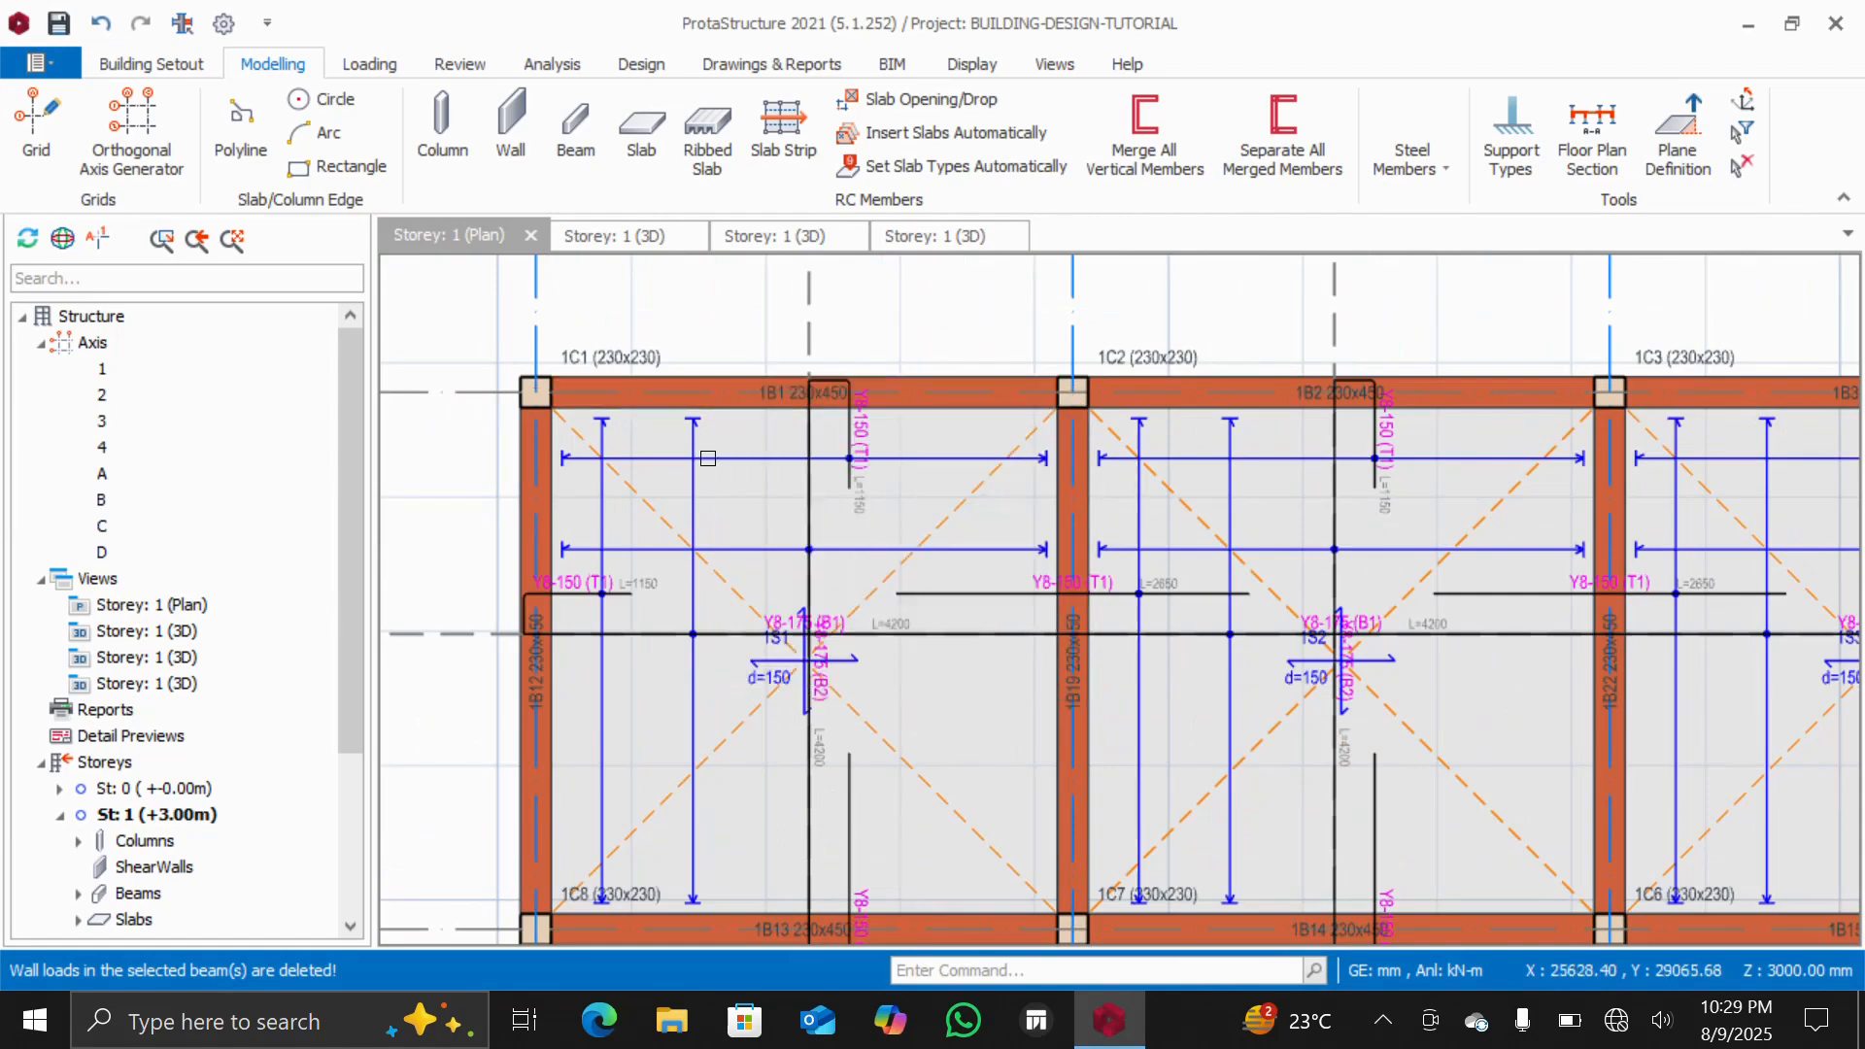
scroll(724, 566, "down", 3)
scroll(723, 565, "down", 4)
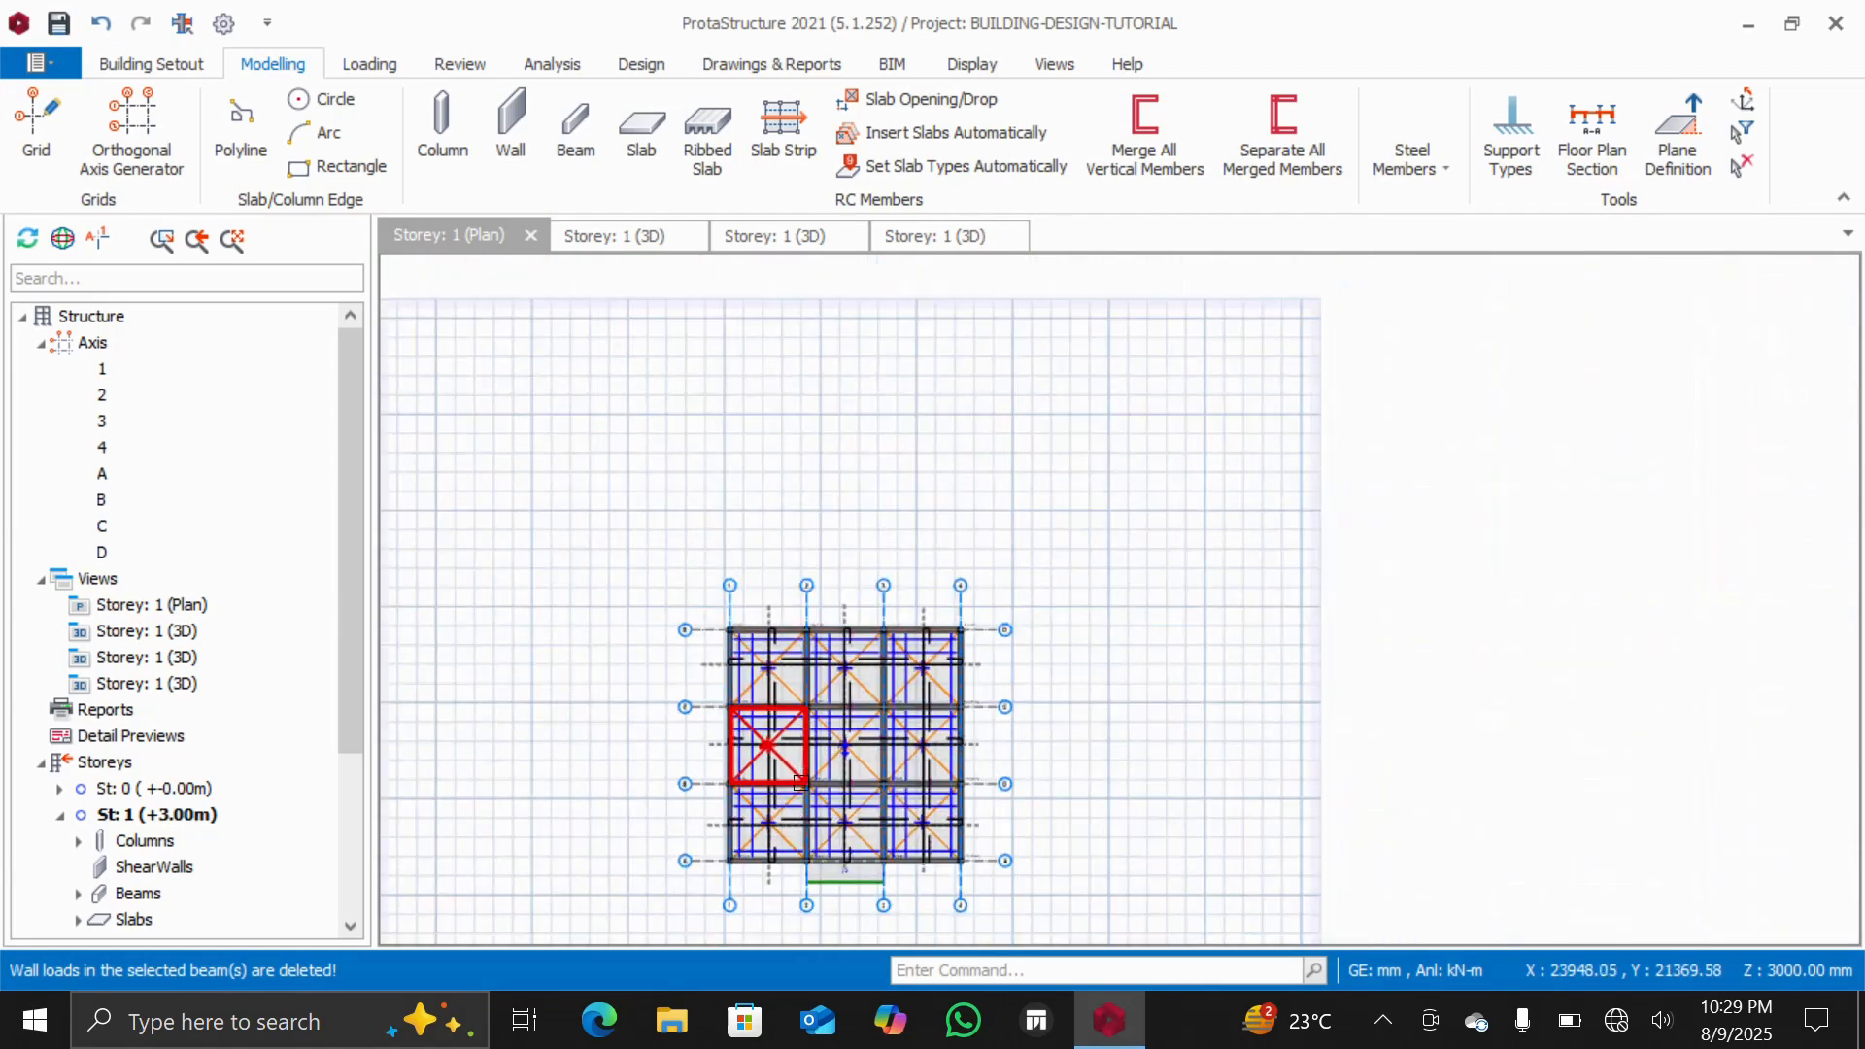
scroll(840, 874, "up", 5)
scroll(836, 885, "down", 2)
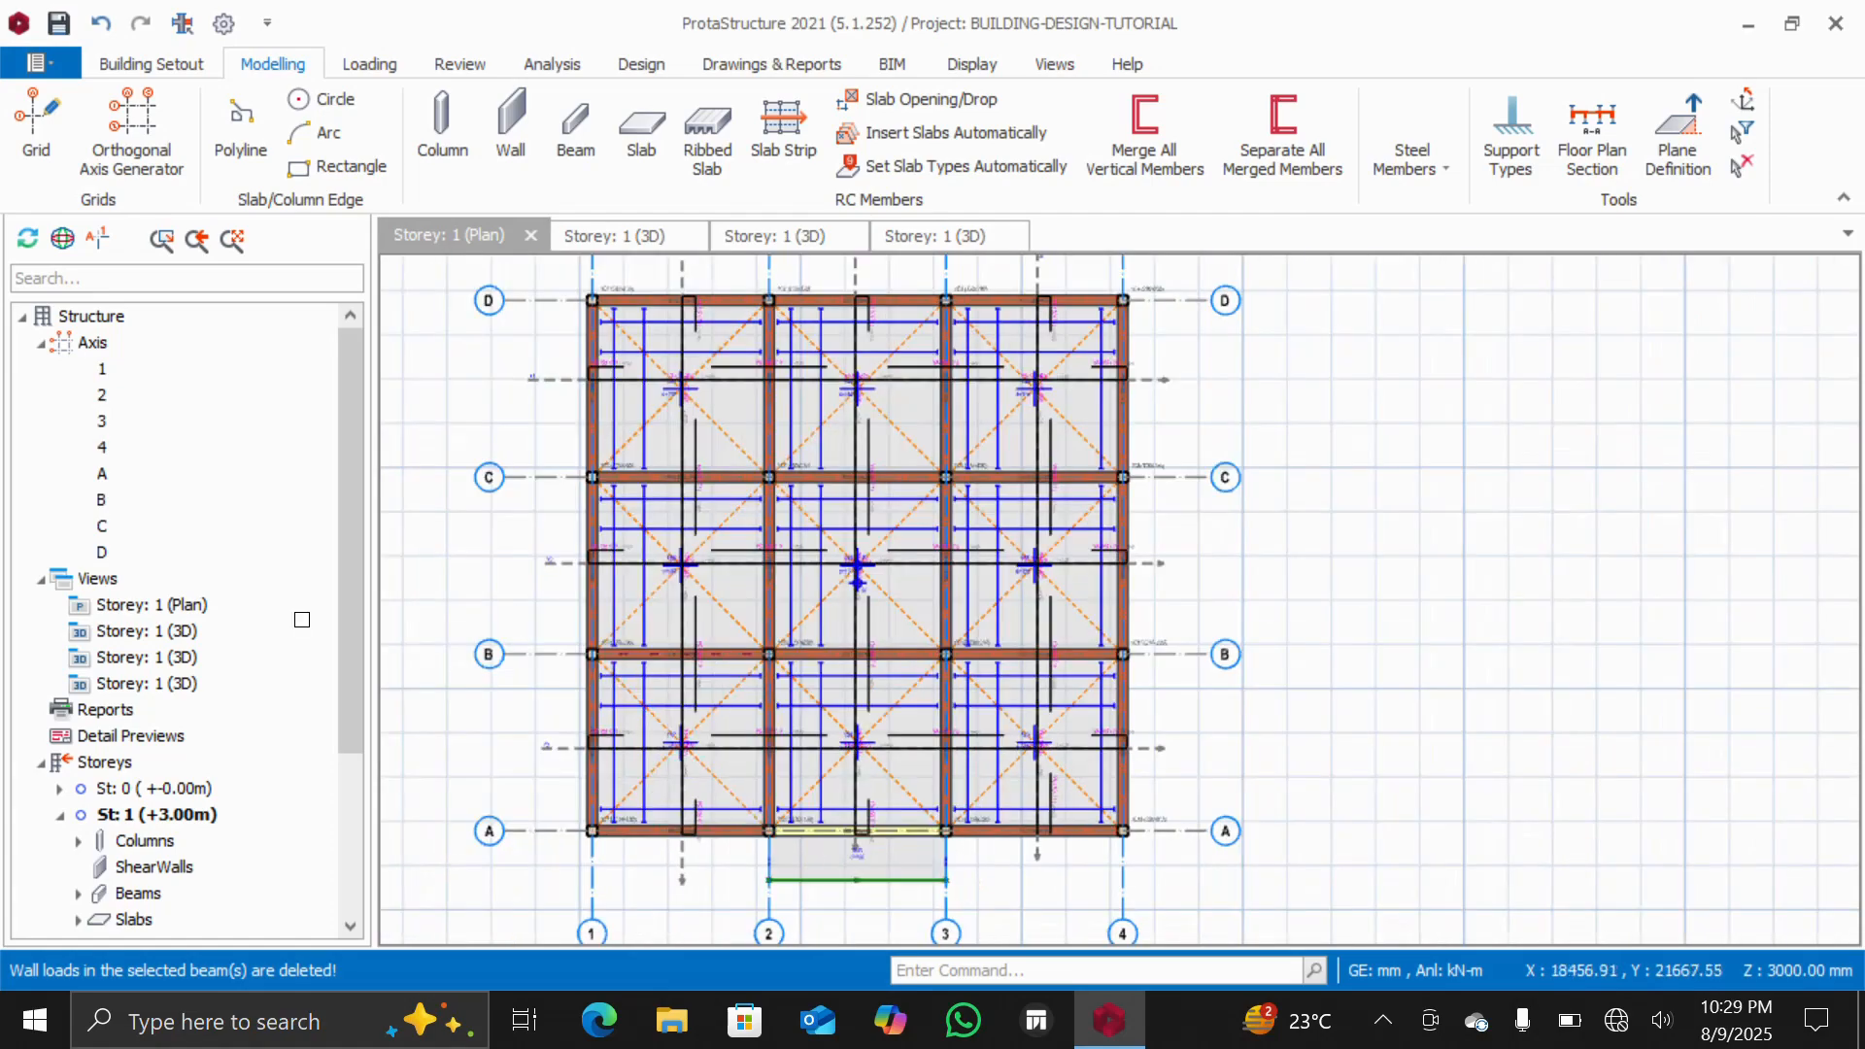
scroll(113, 636, "down", 3)
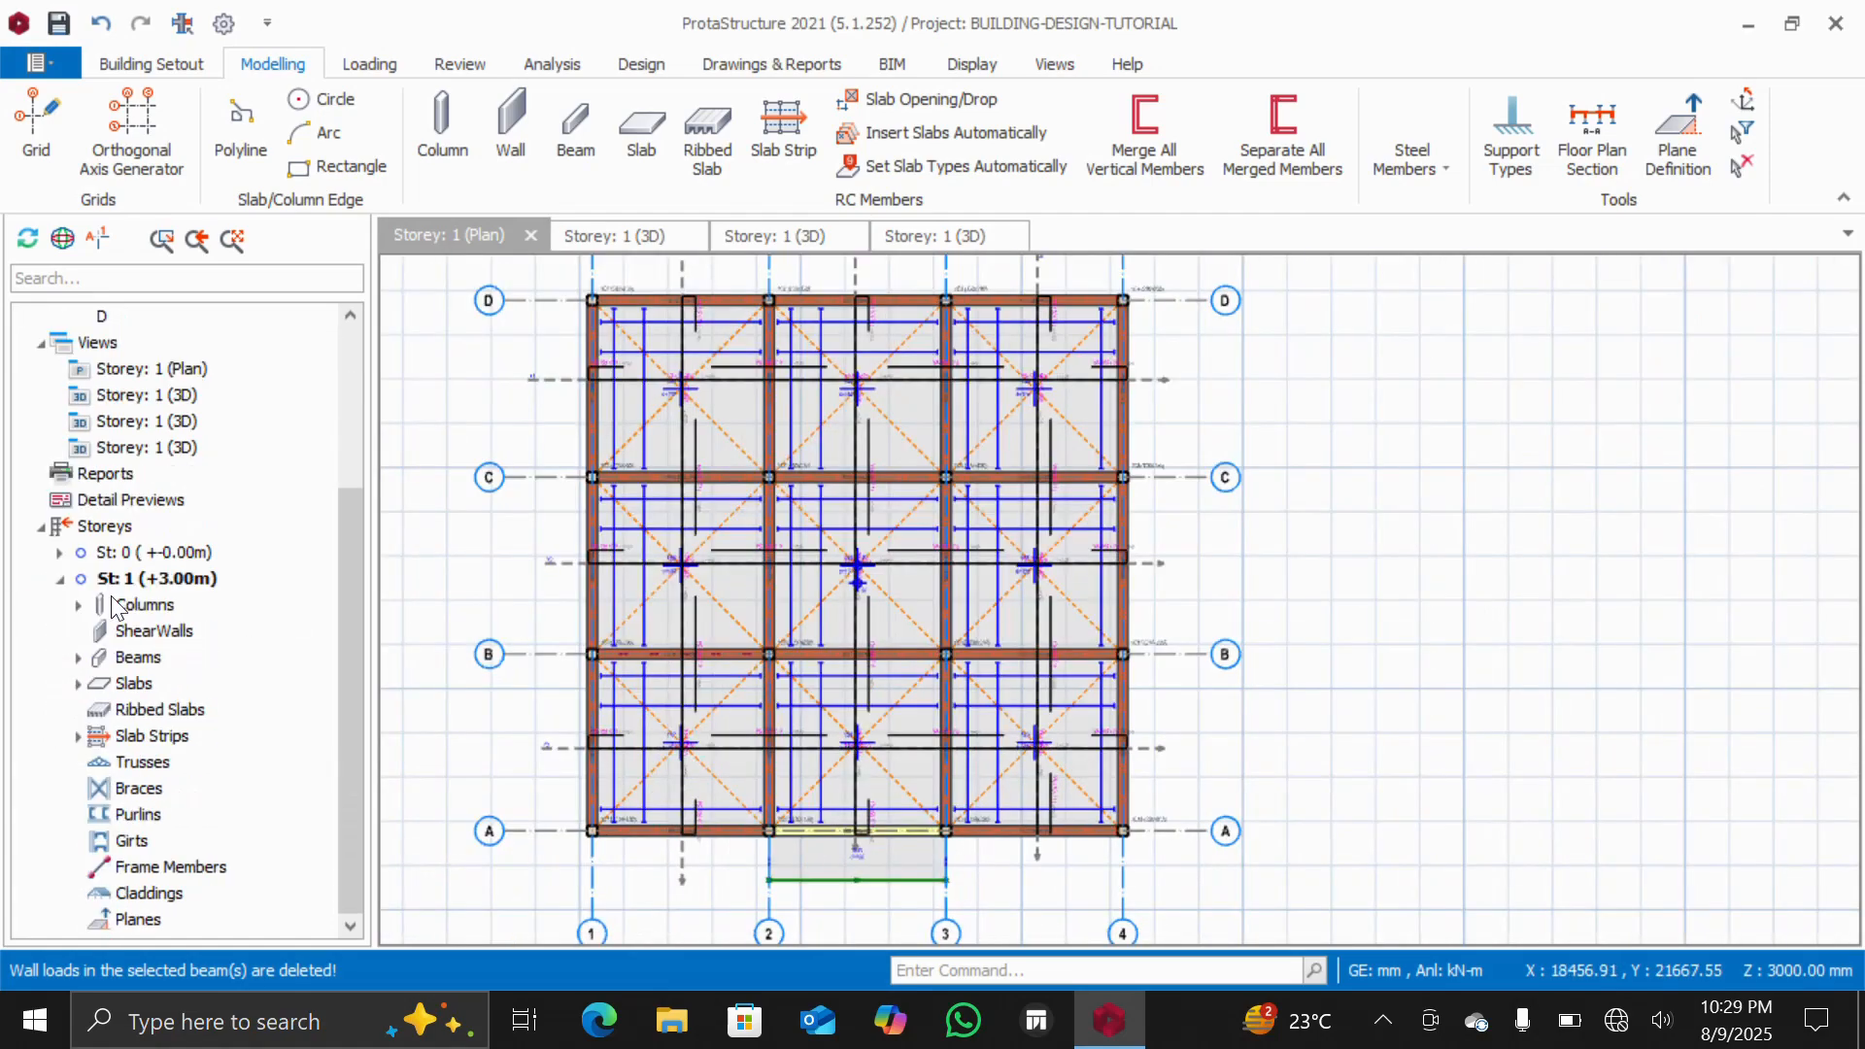
left_click(100, 527)
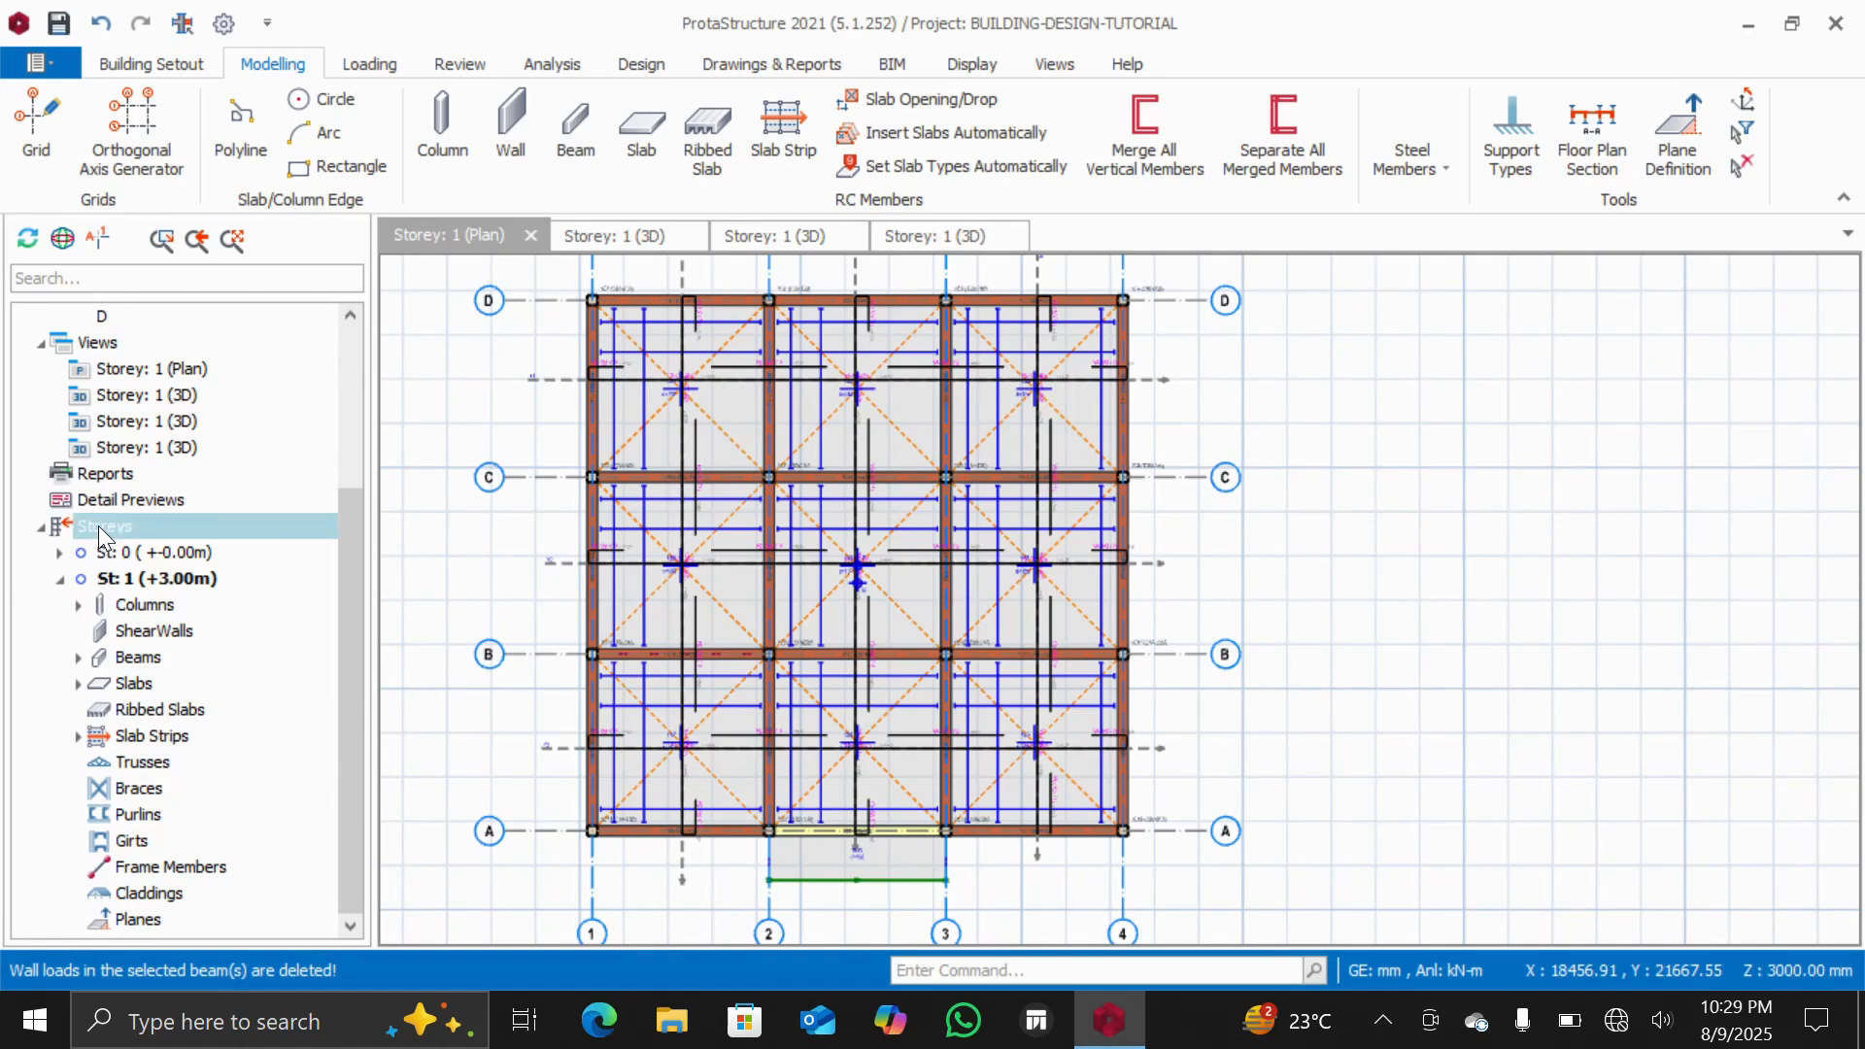
right_click(100, 530)
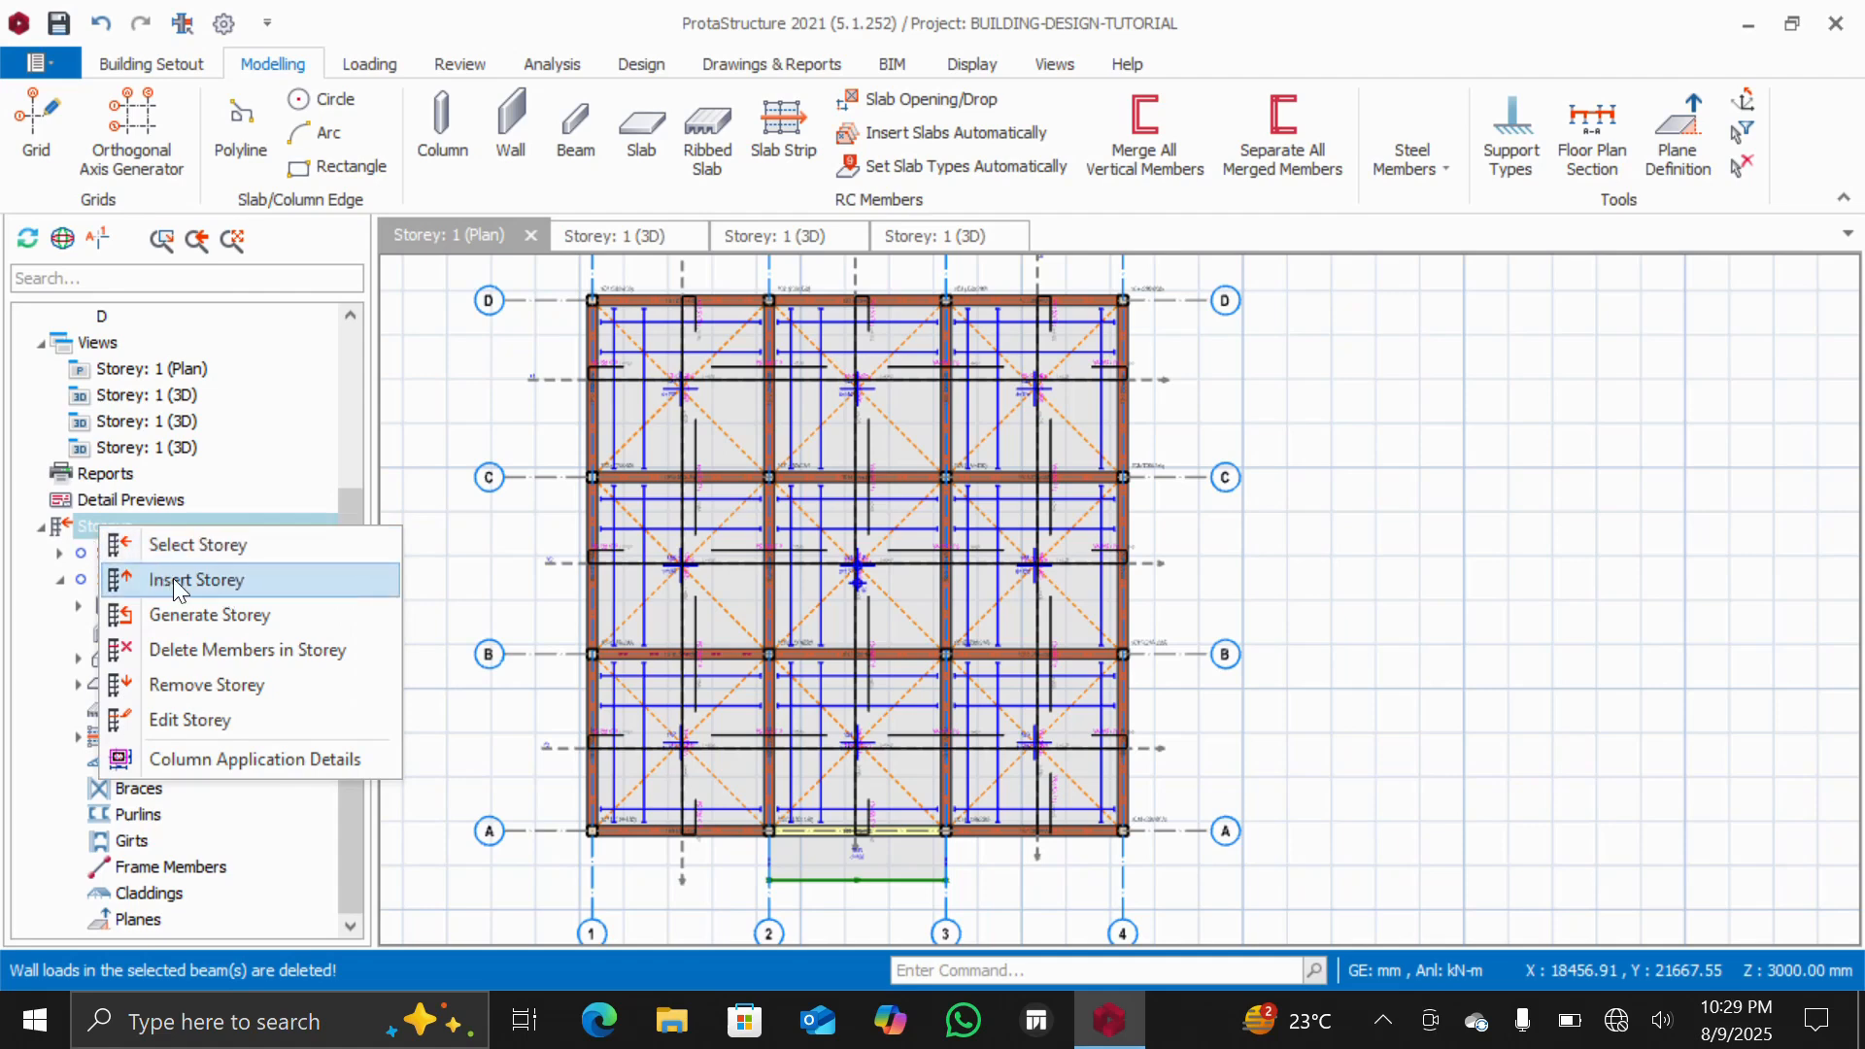
left_click(230, 583)
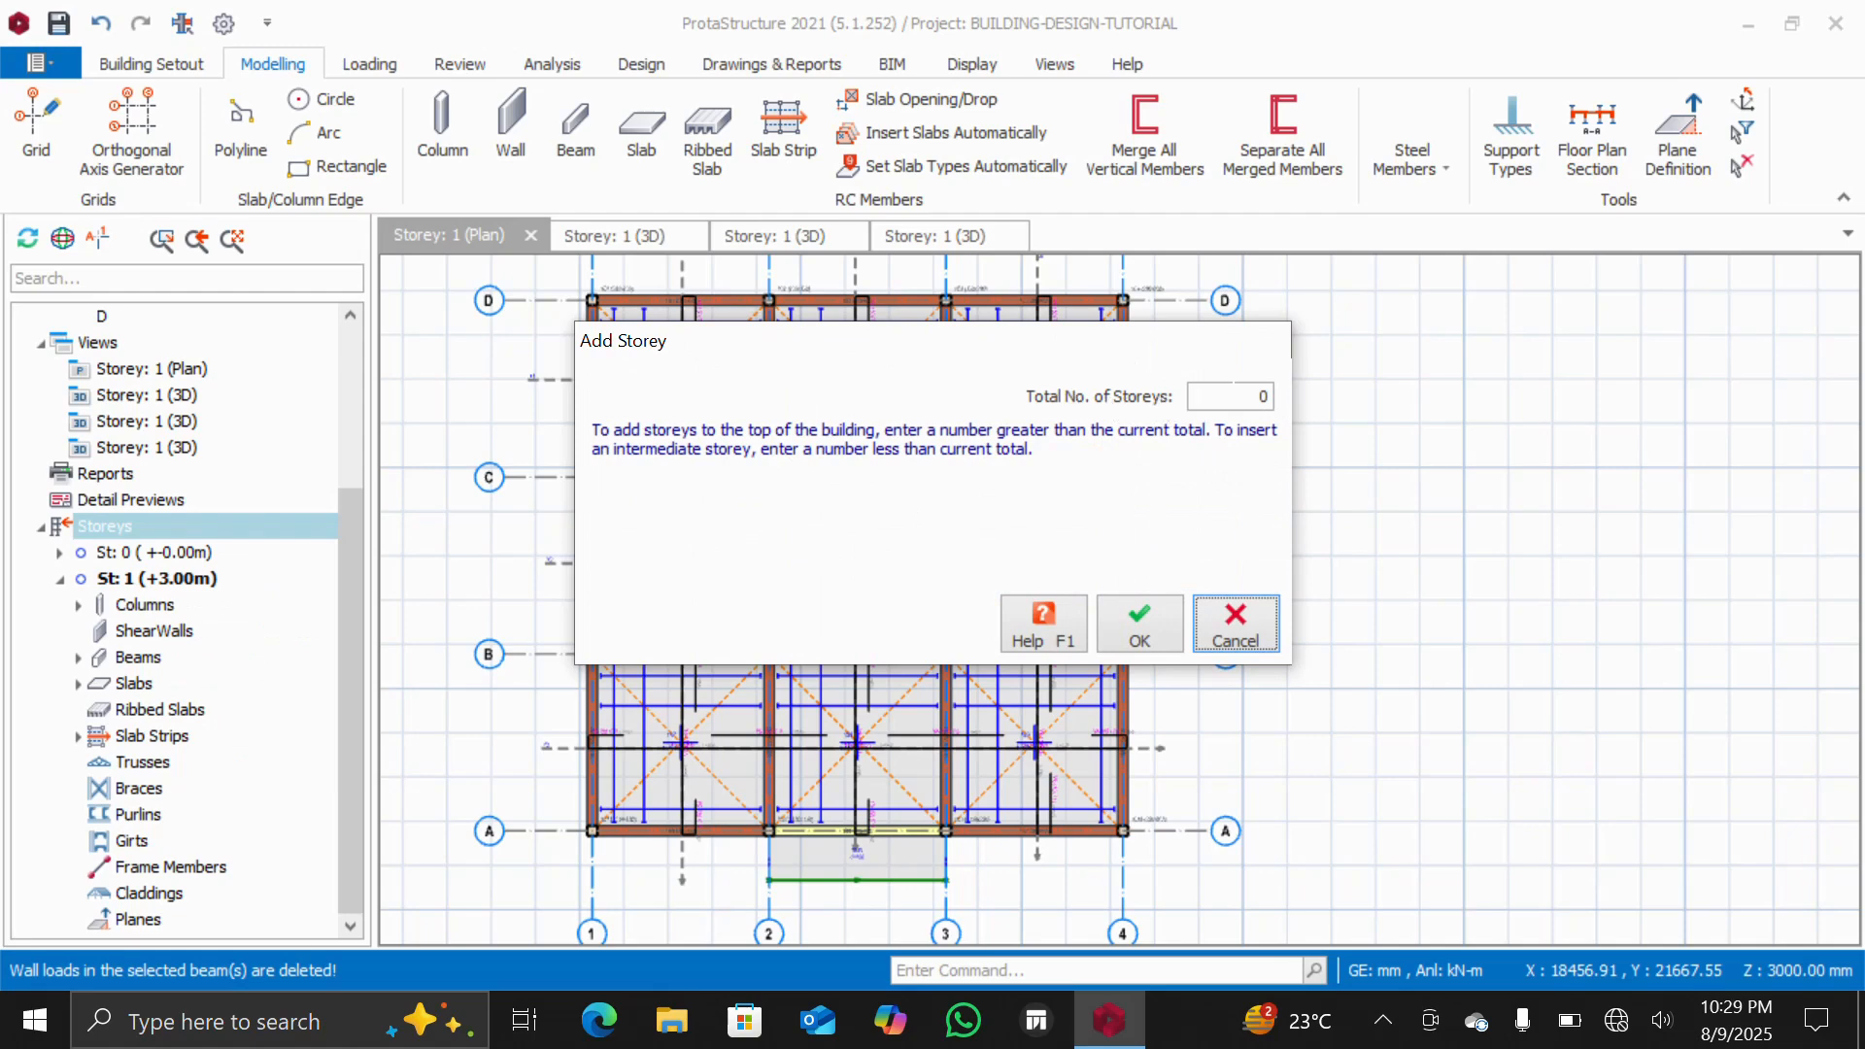
double_click(1261, 393)
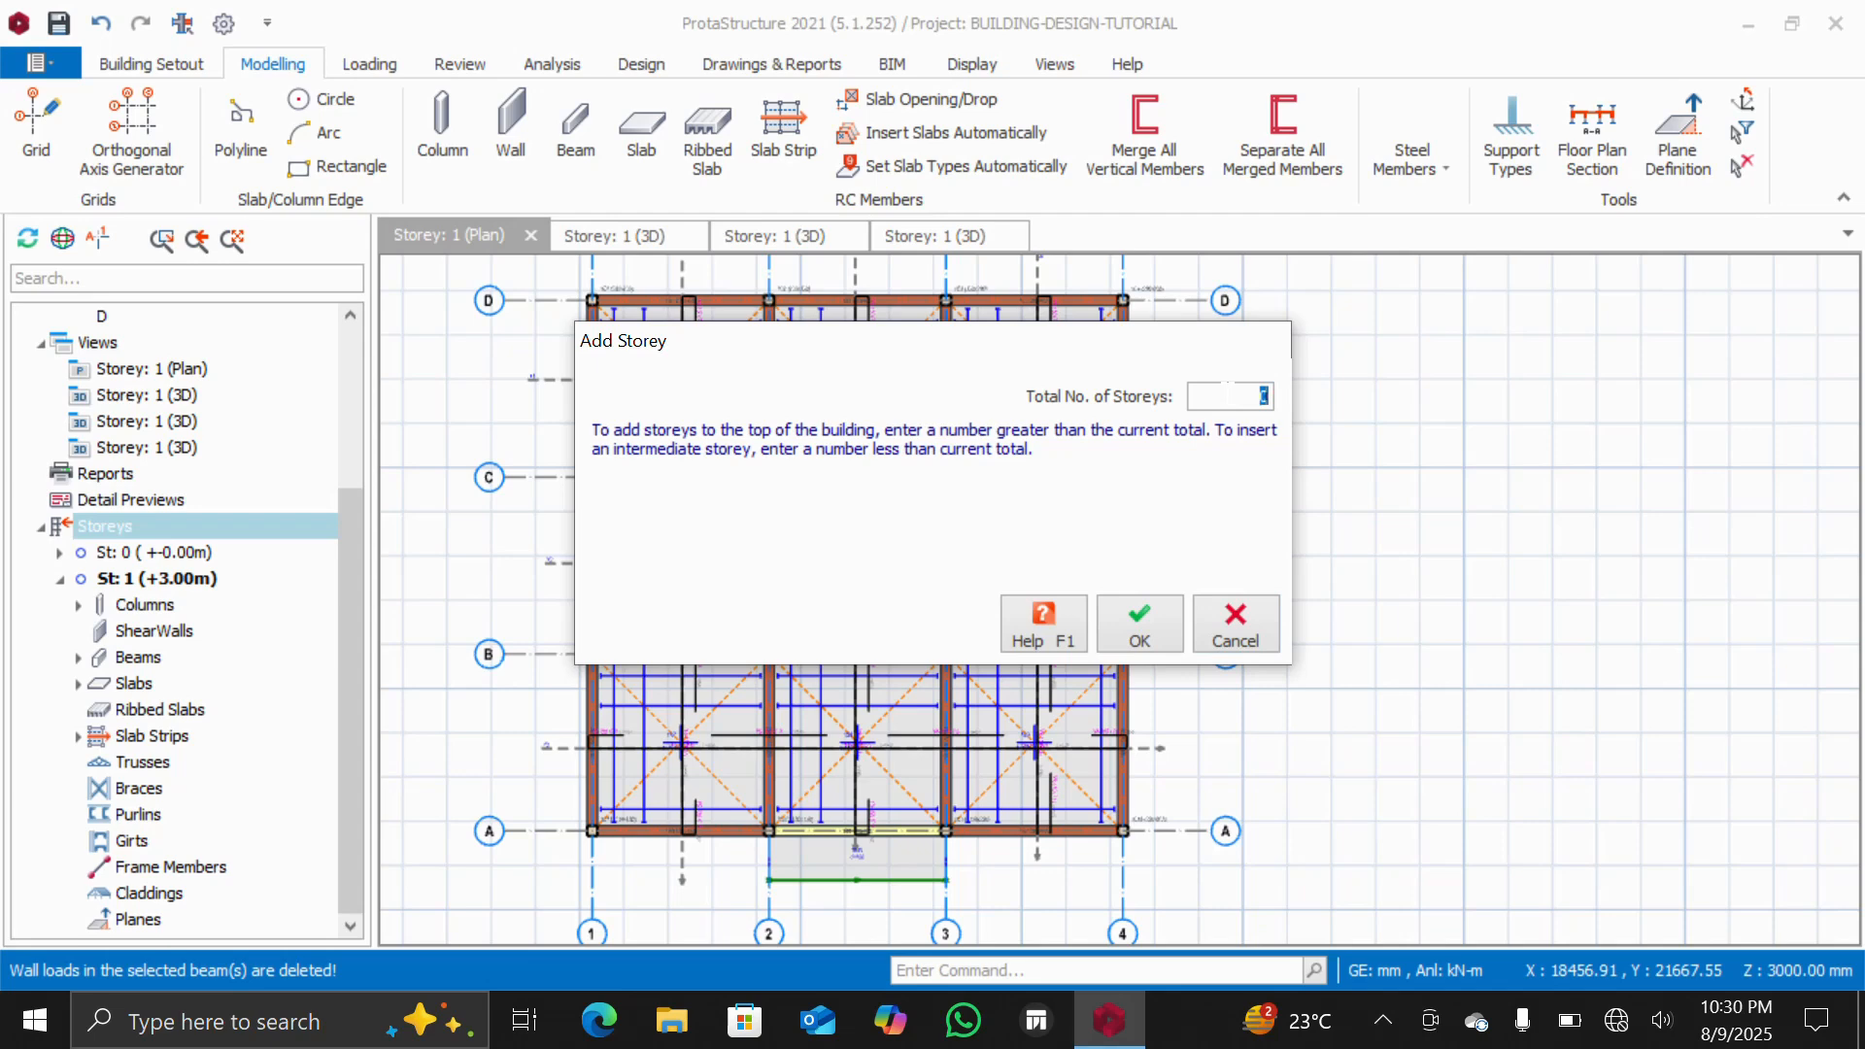
type("4")
left_click(1144, 641)
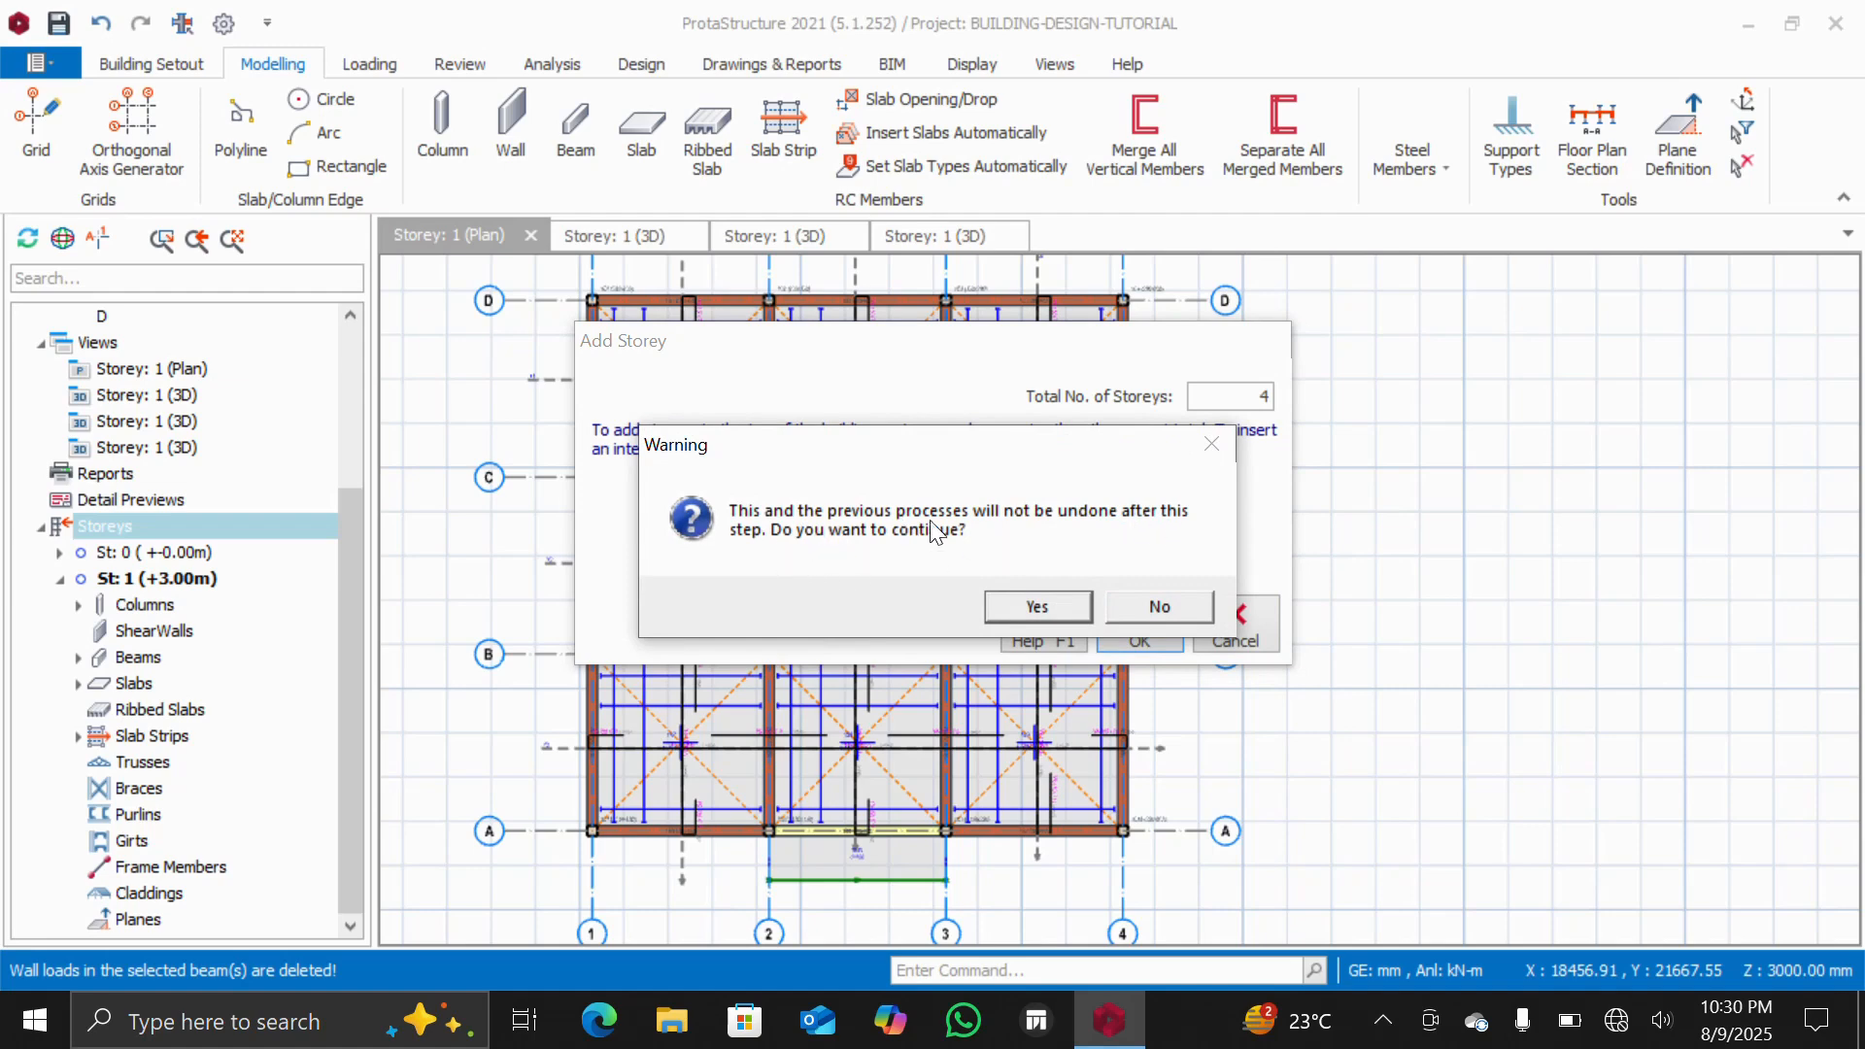
left_click(1039, 598)
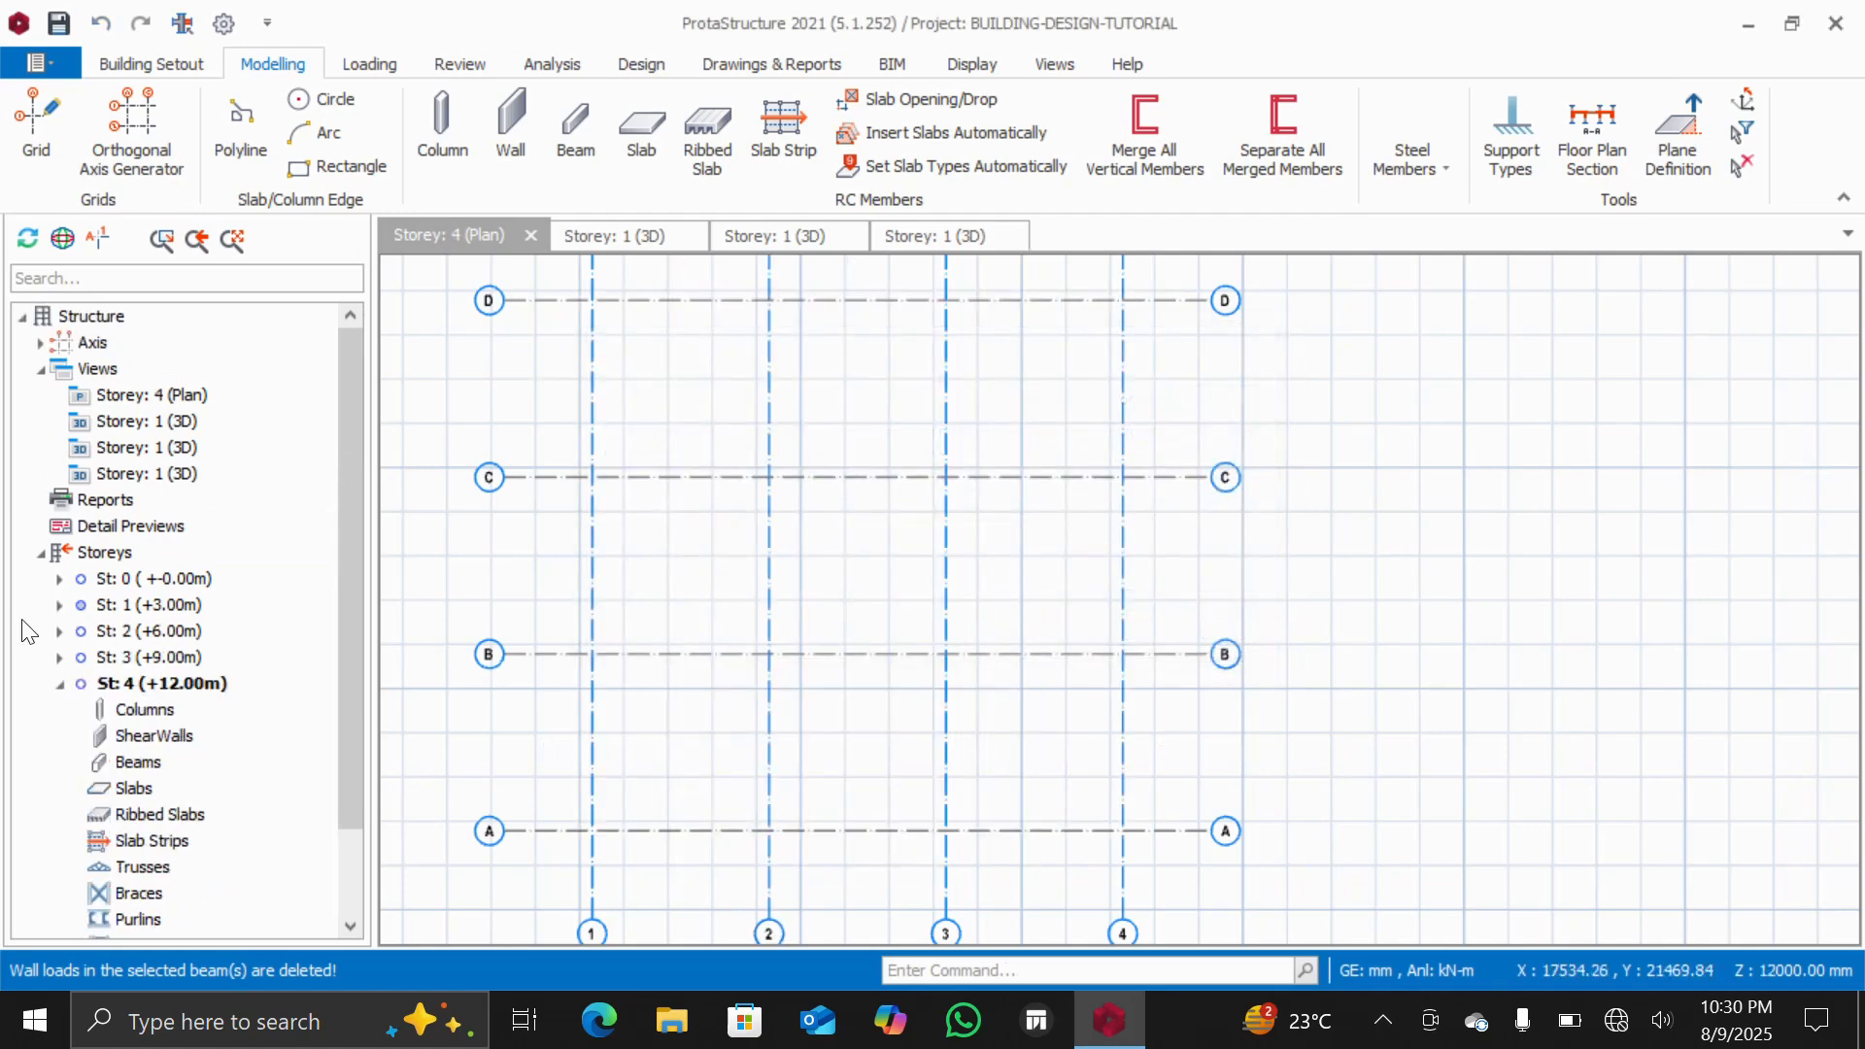
scroll(625, 502, "down", 3)
scroll(589, 411, "up", 3)
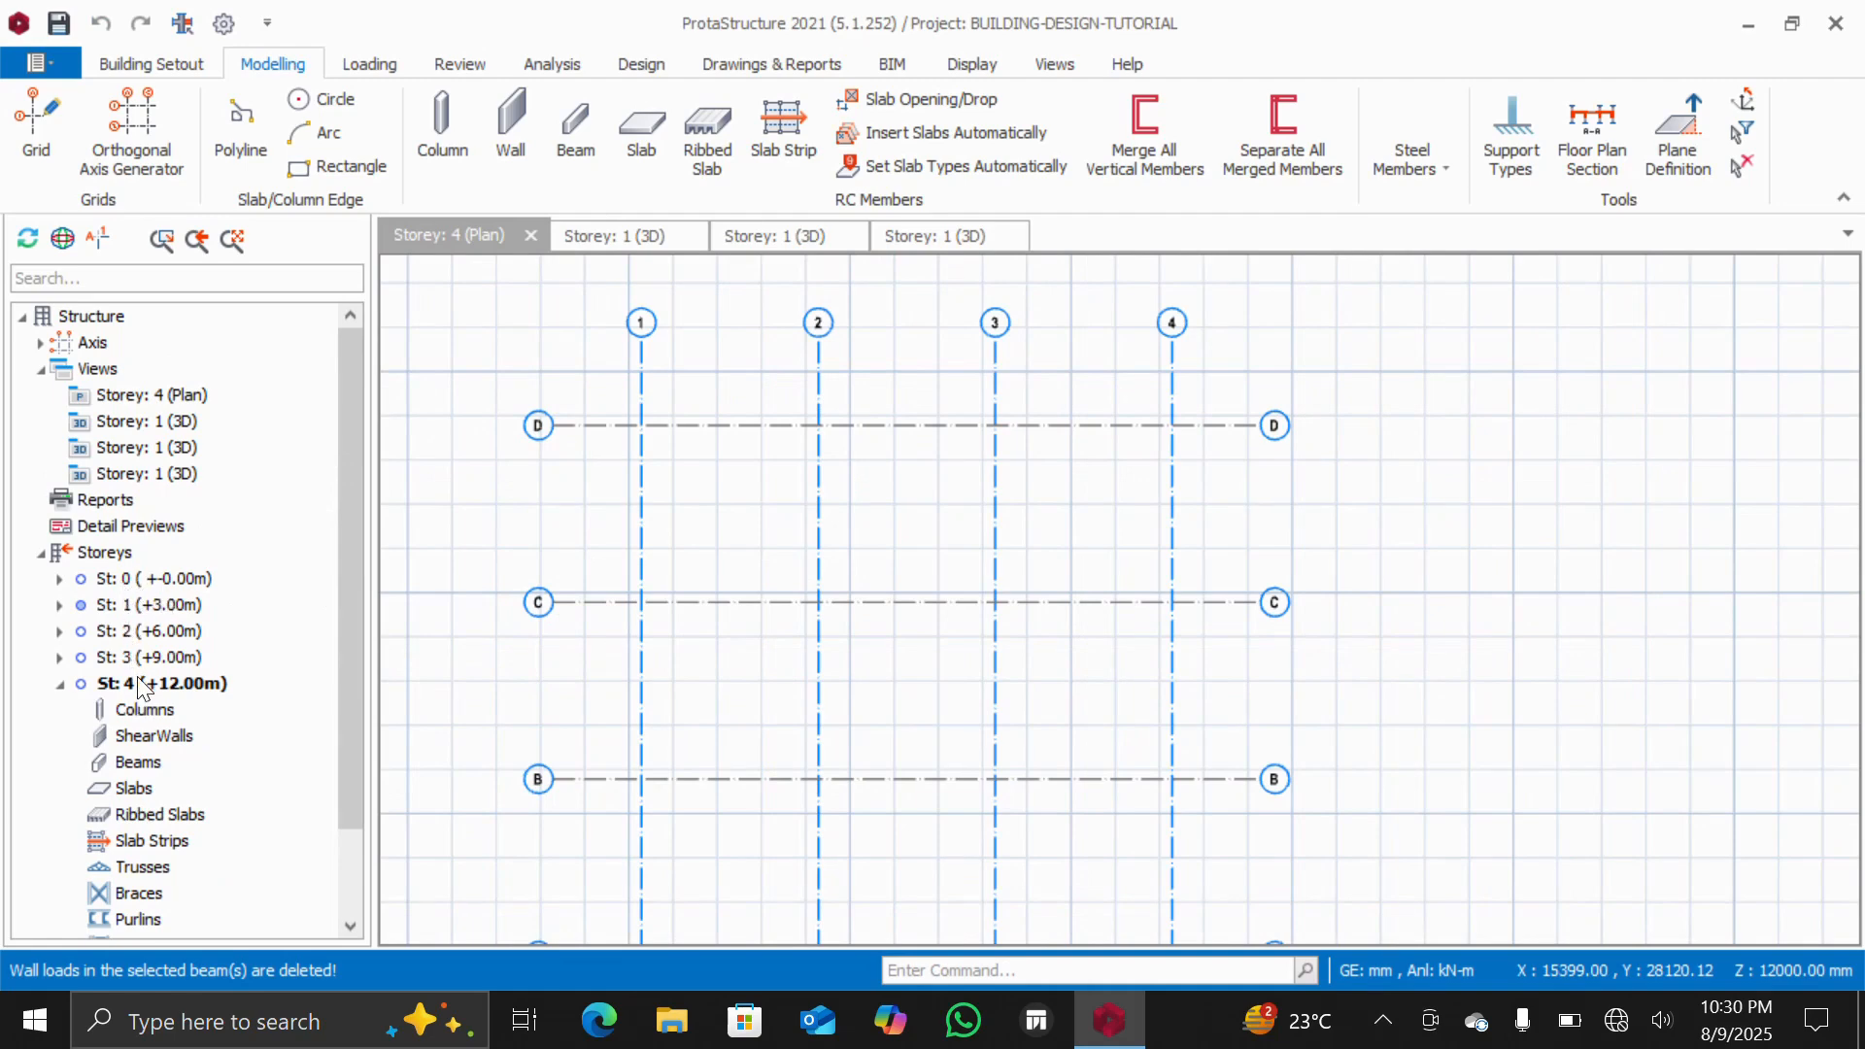
Open the storey 1 floor plan and zoom into the framing
double_click(130, 605)
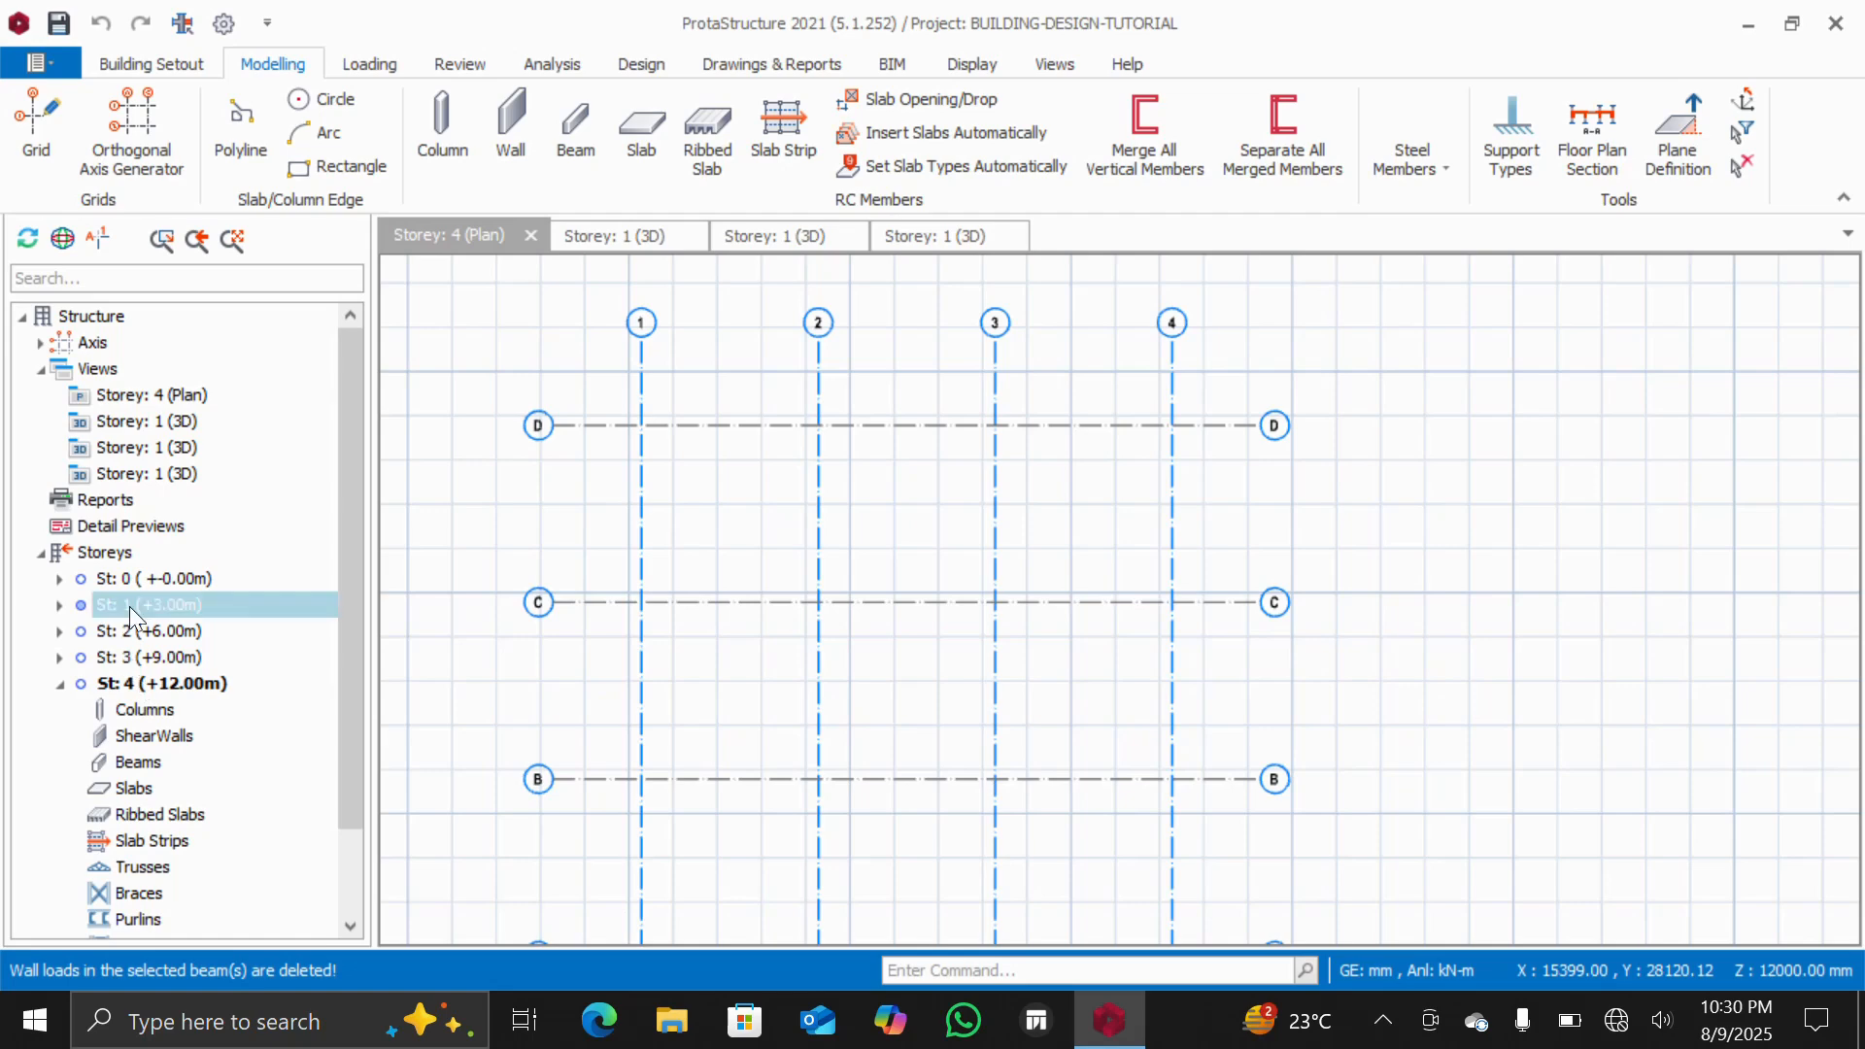
scroll(461, 626, "down", 2)
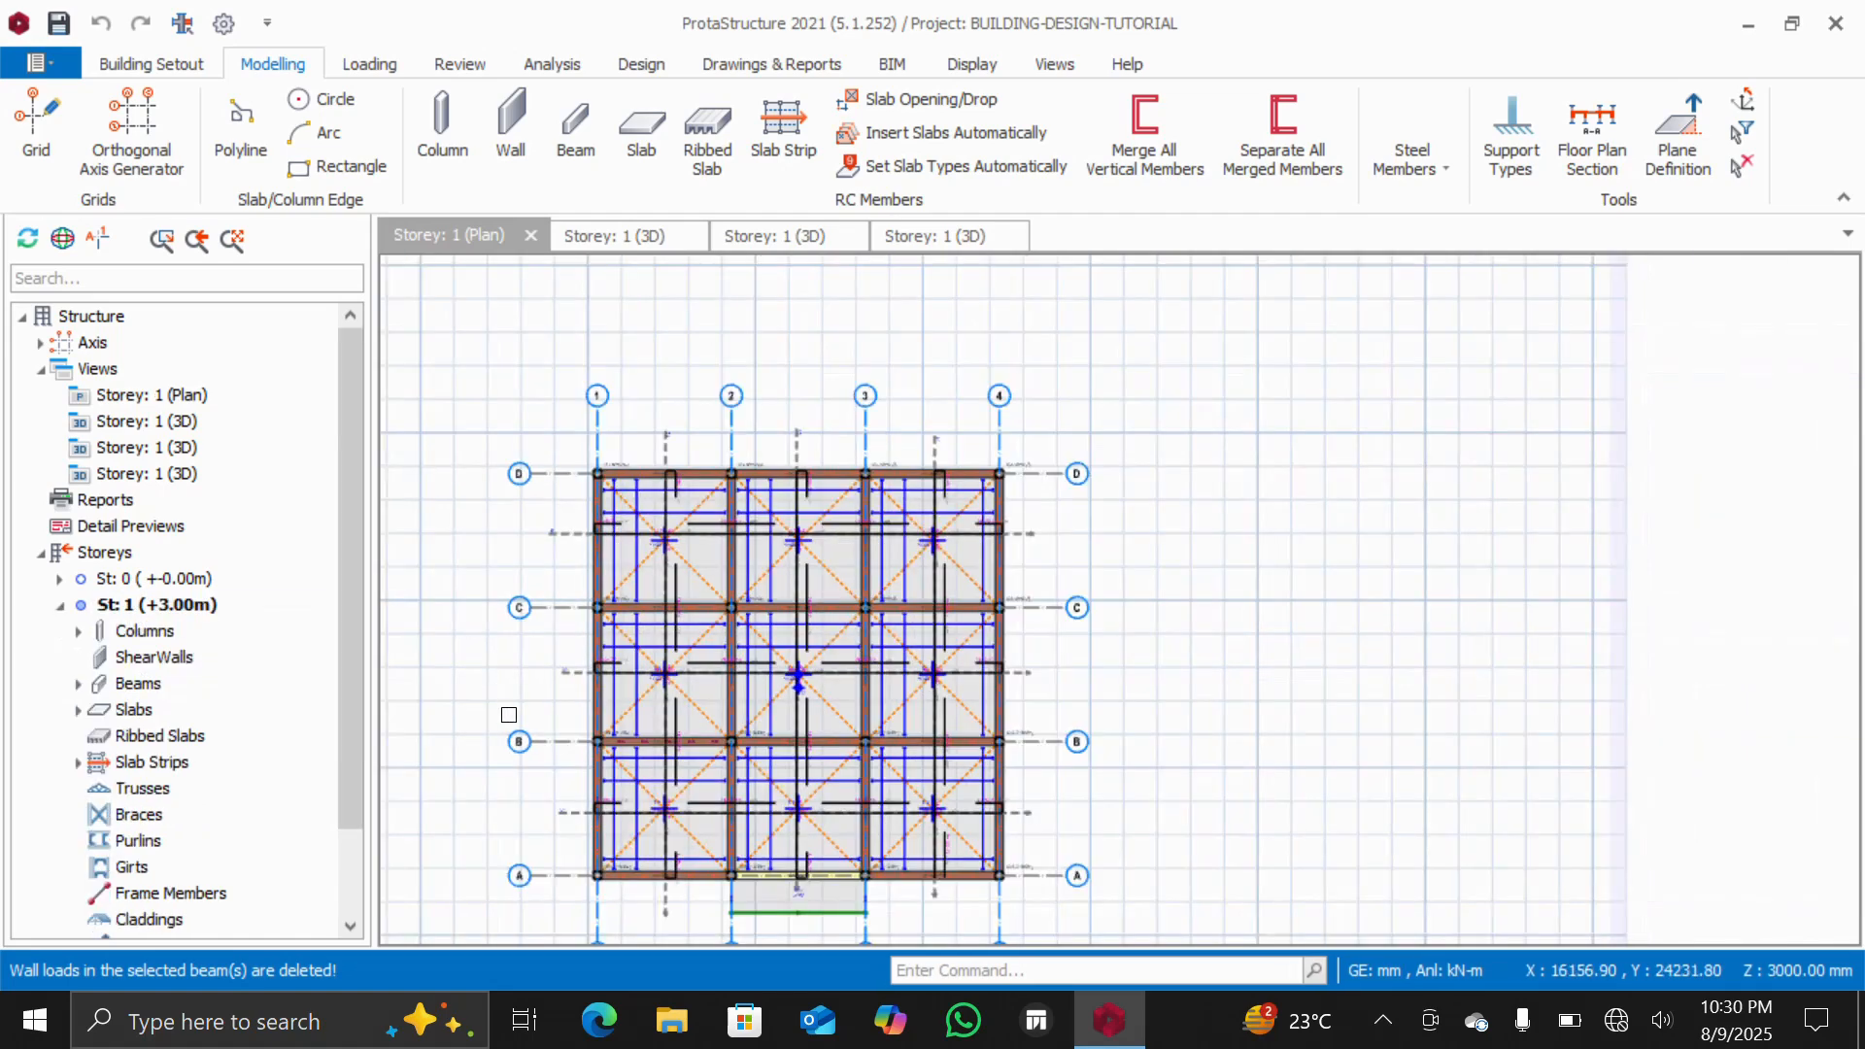
scroll(509, 715, "up", 2)
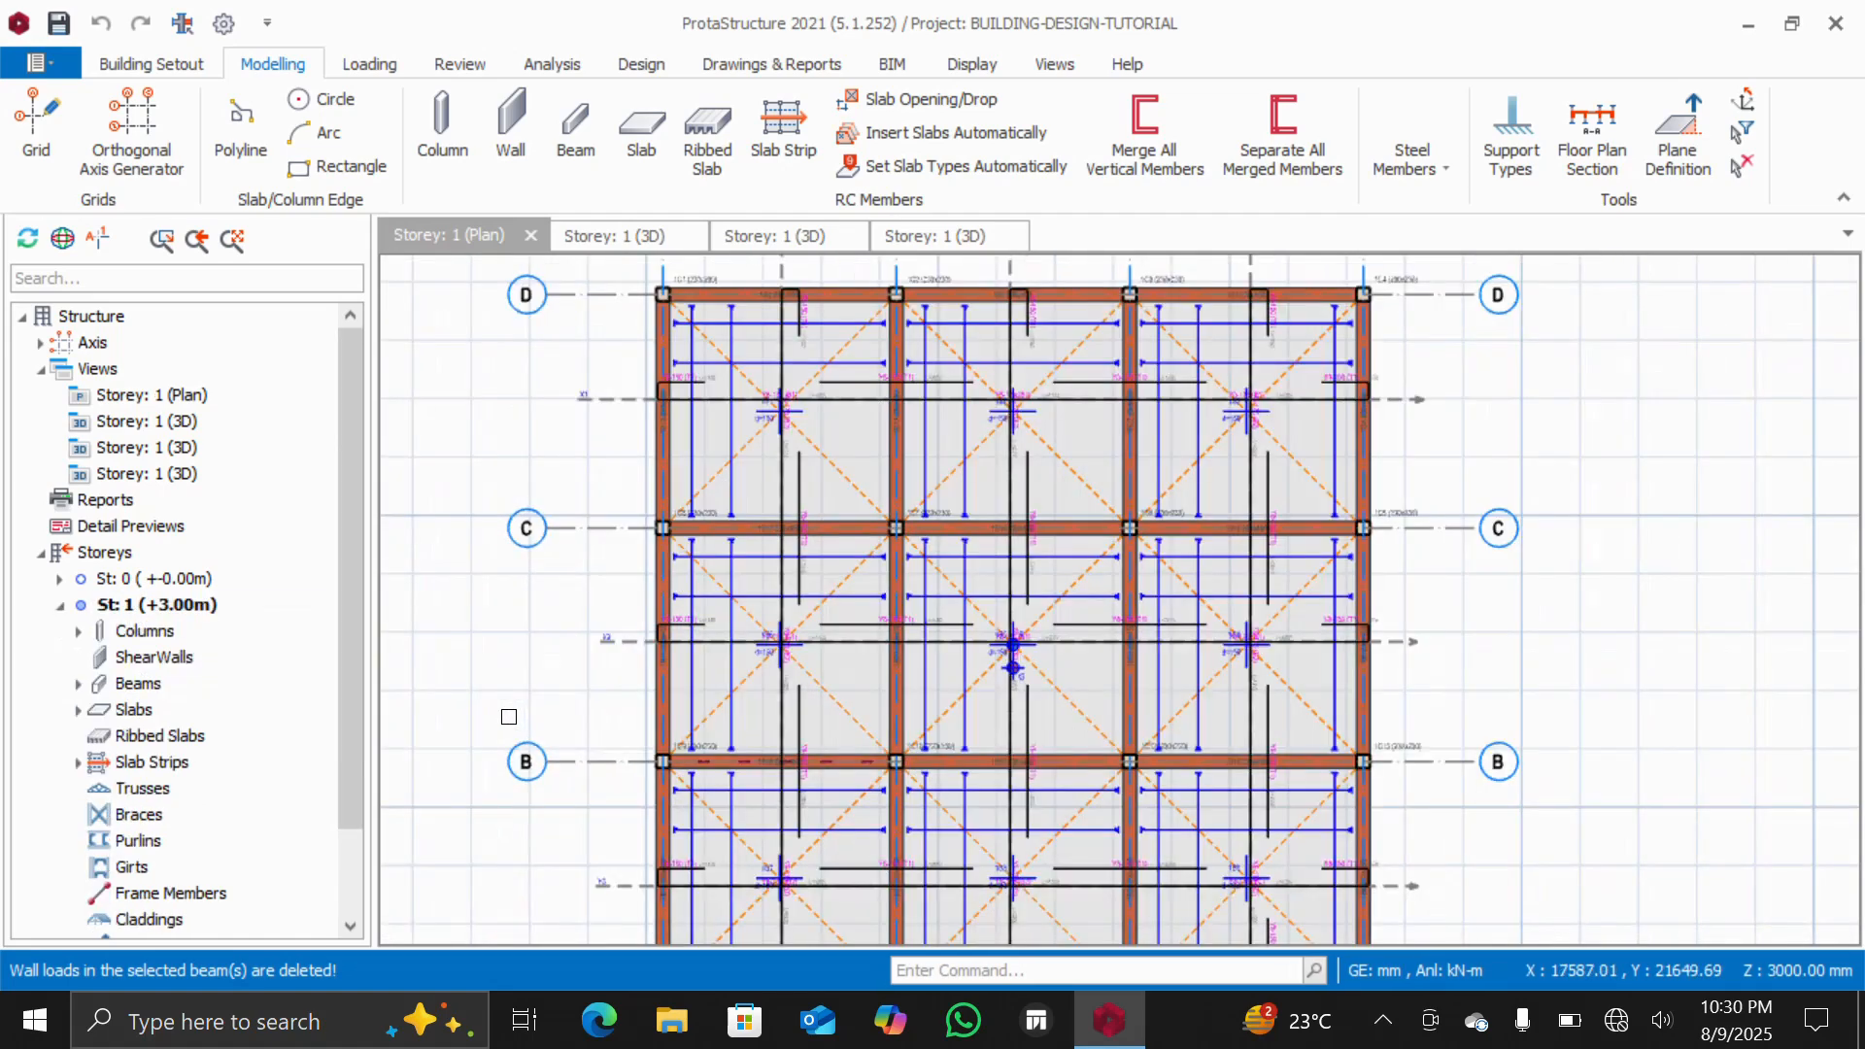
left_click(169, 604)
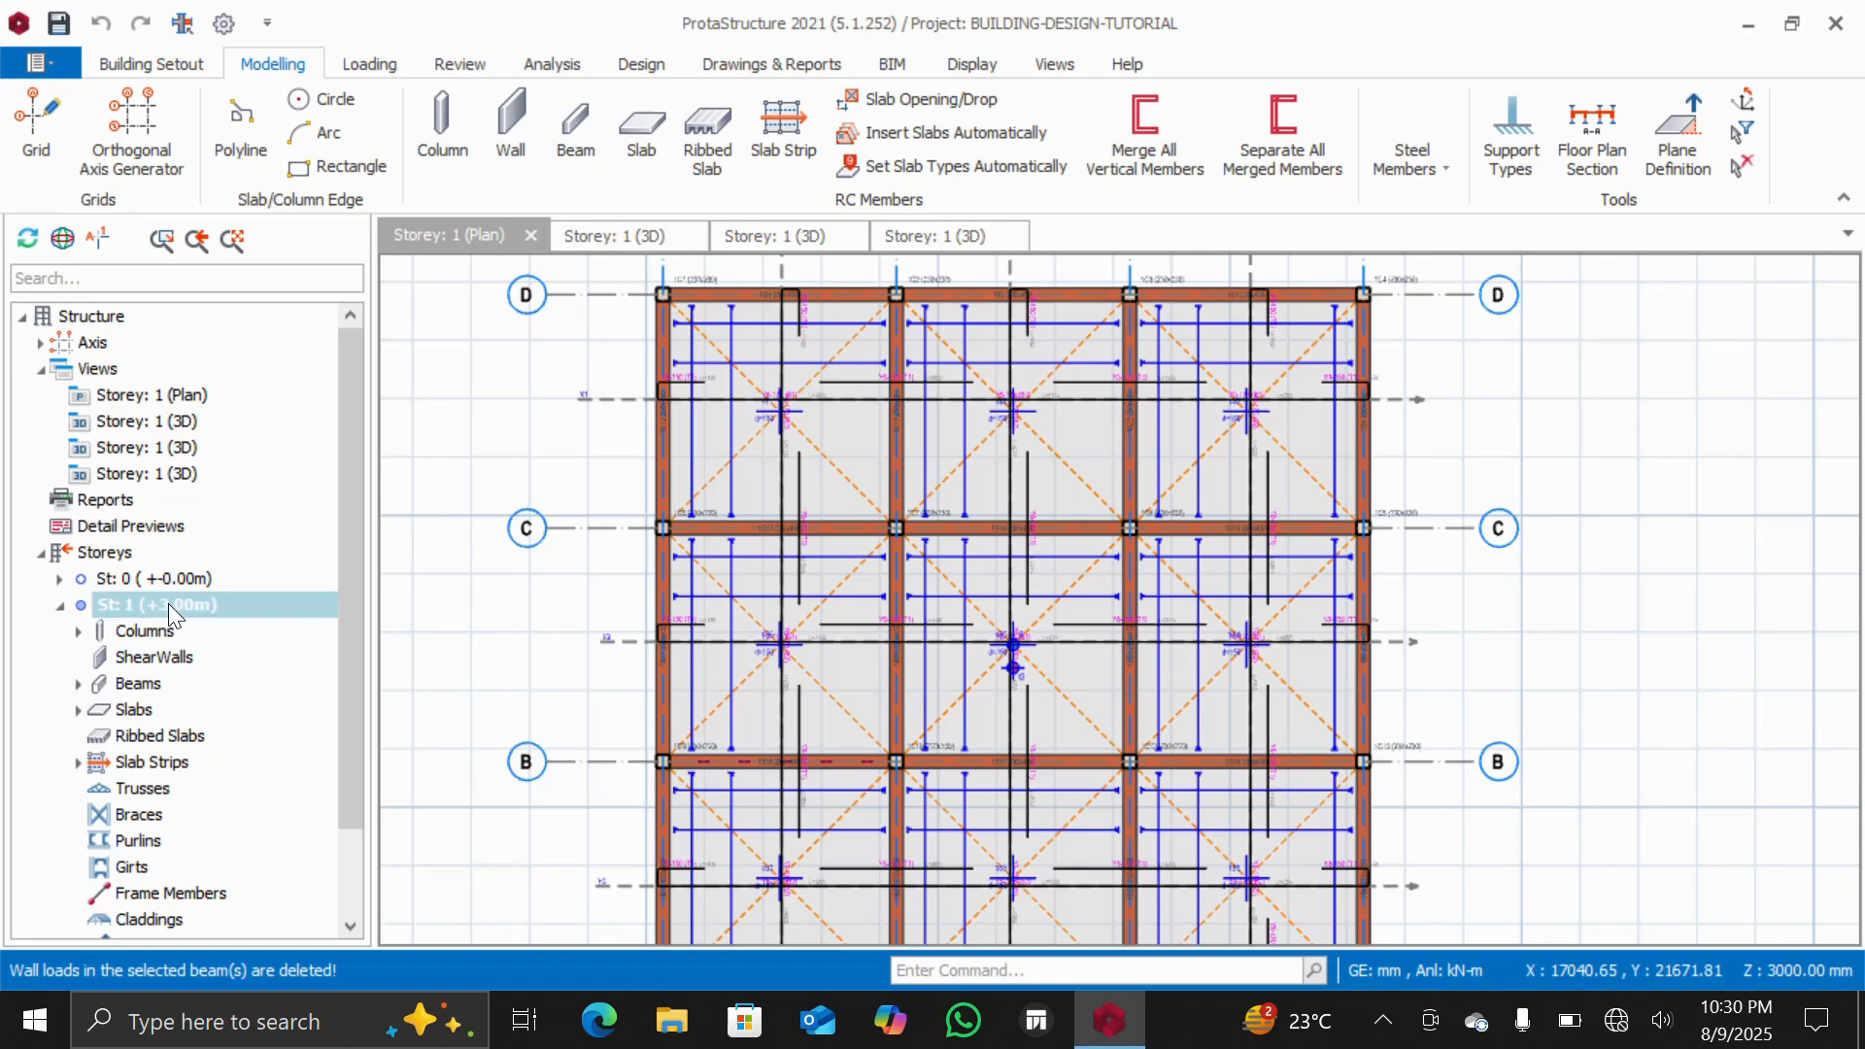
right_click(171, 615)
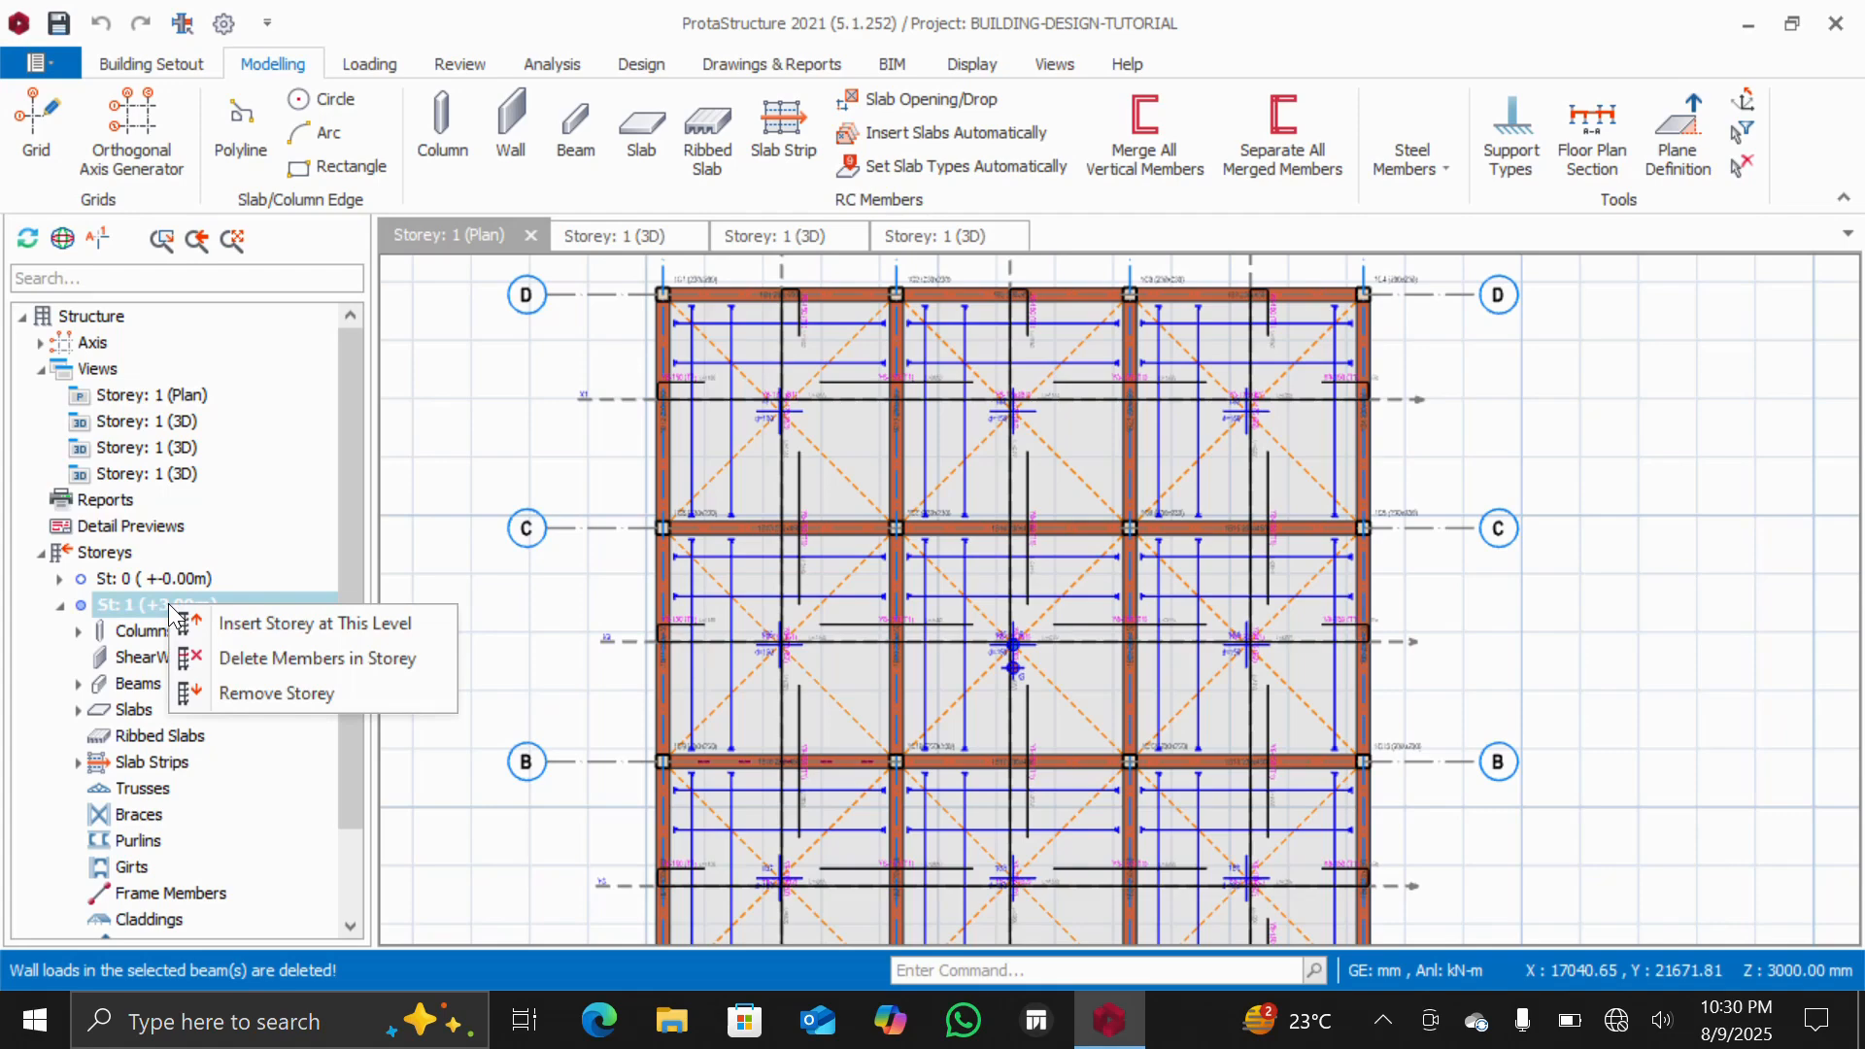
left_click(184, 580)
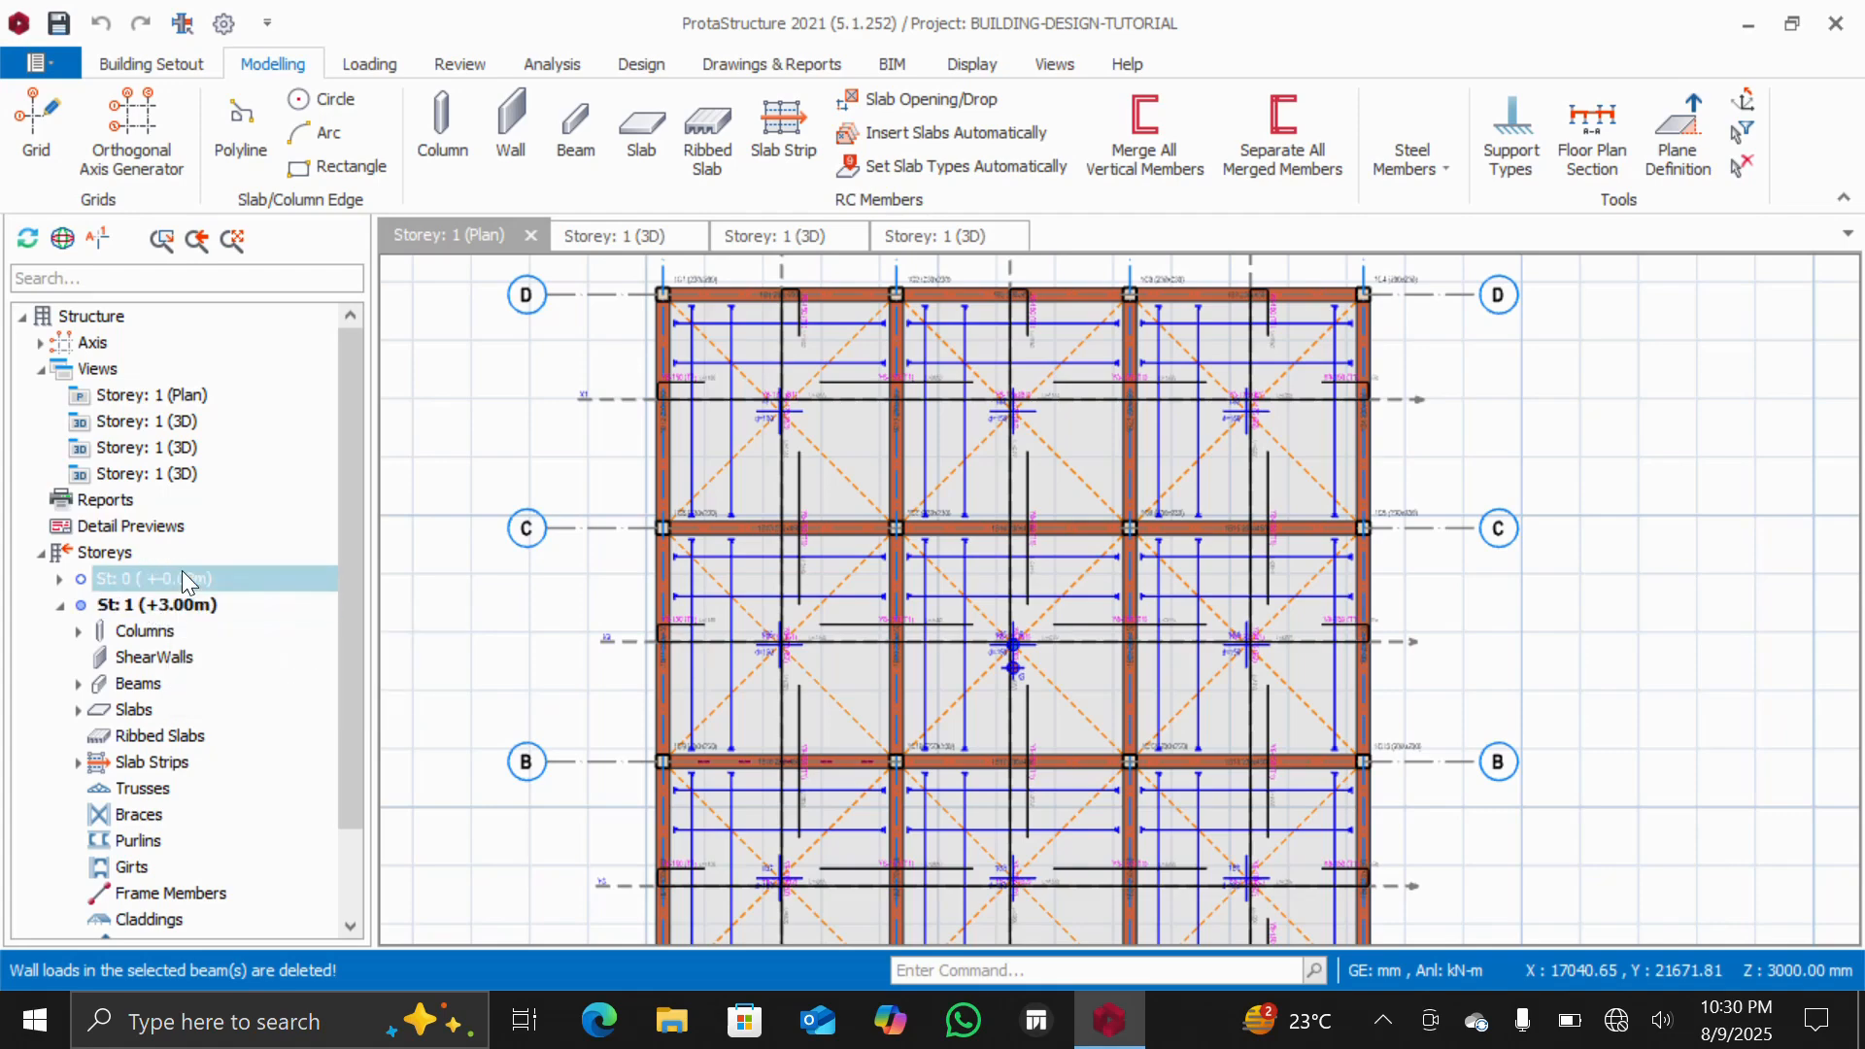
Generate storey 2 from storey 1, copying all member types, slab loads, openings, strips and model lines
left_click(105, 553)
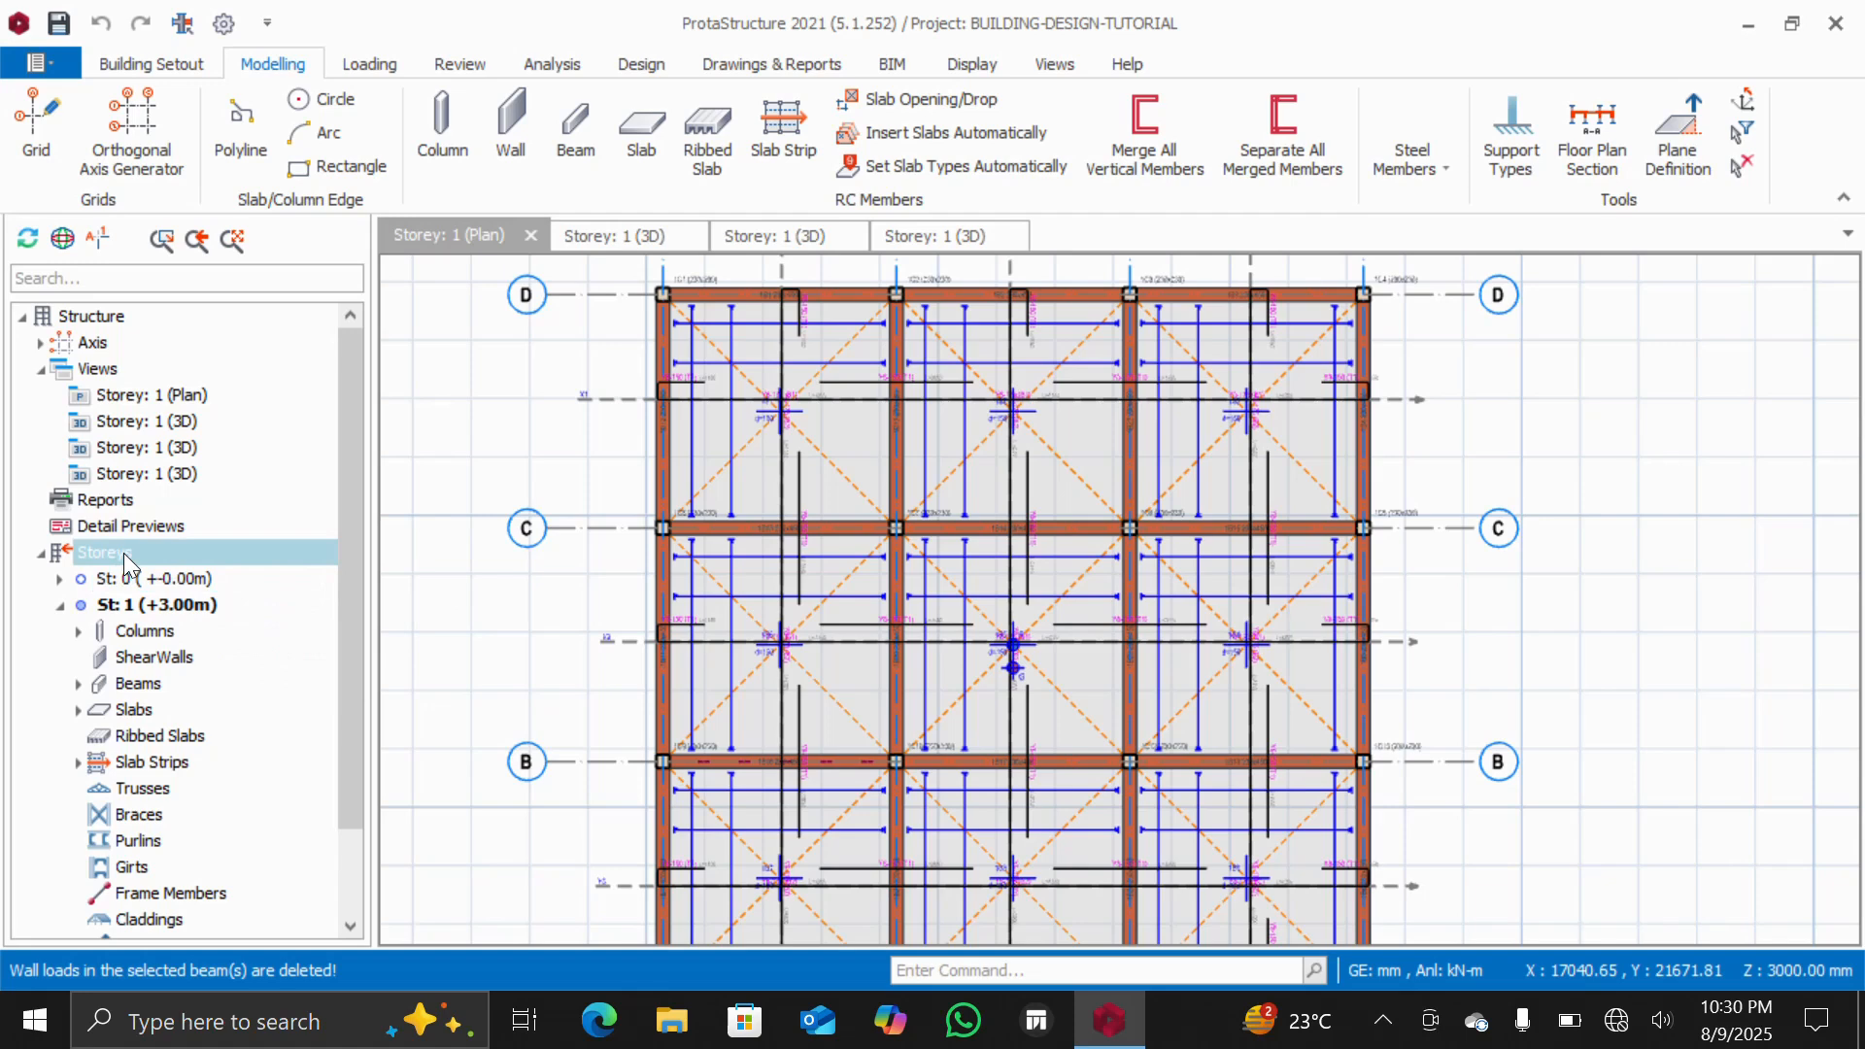
right_click(124, 552)
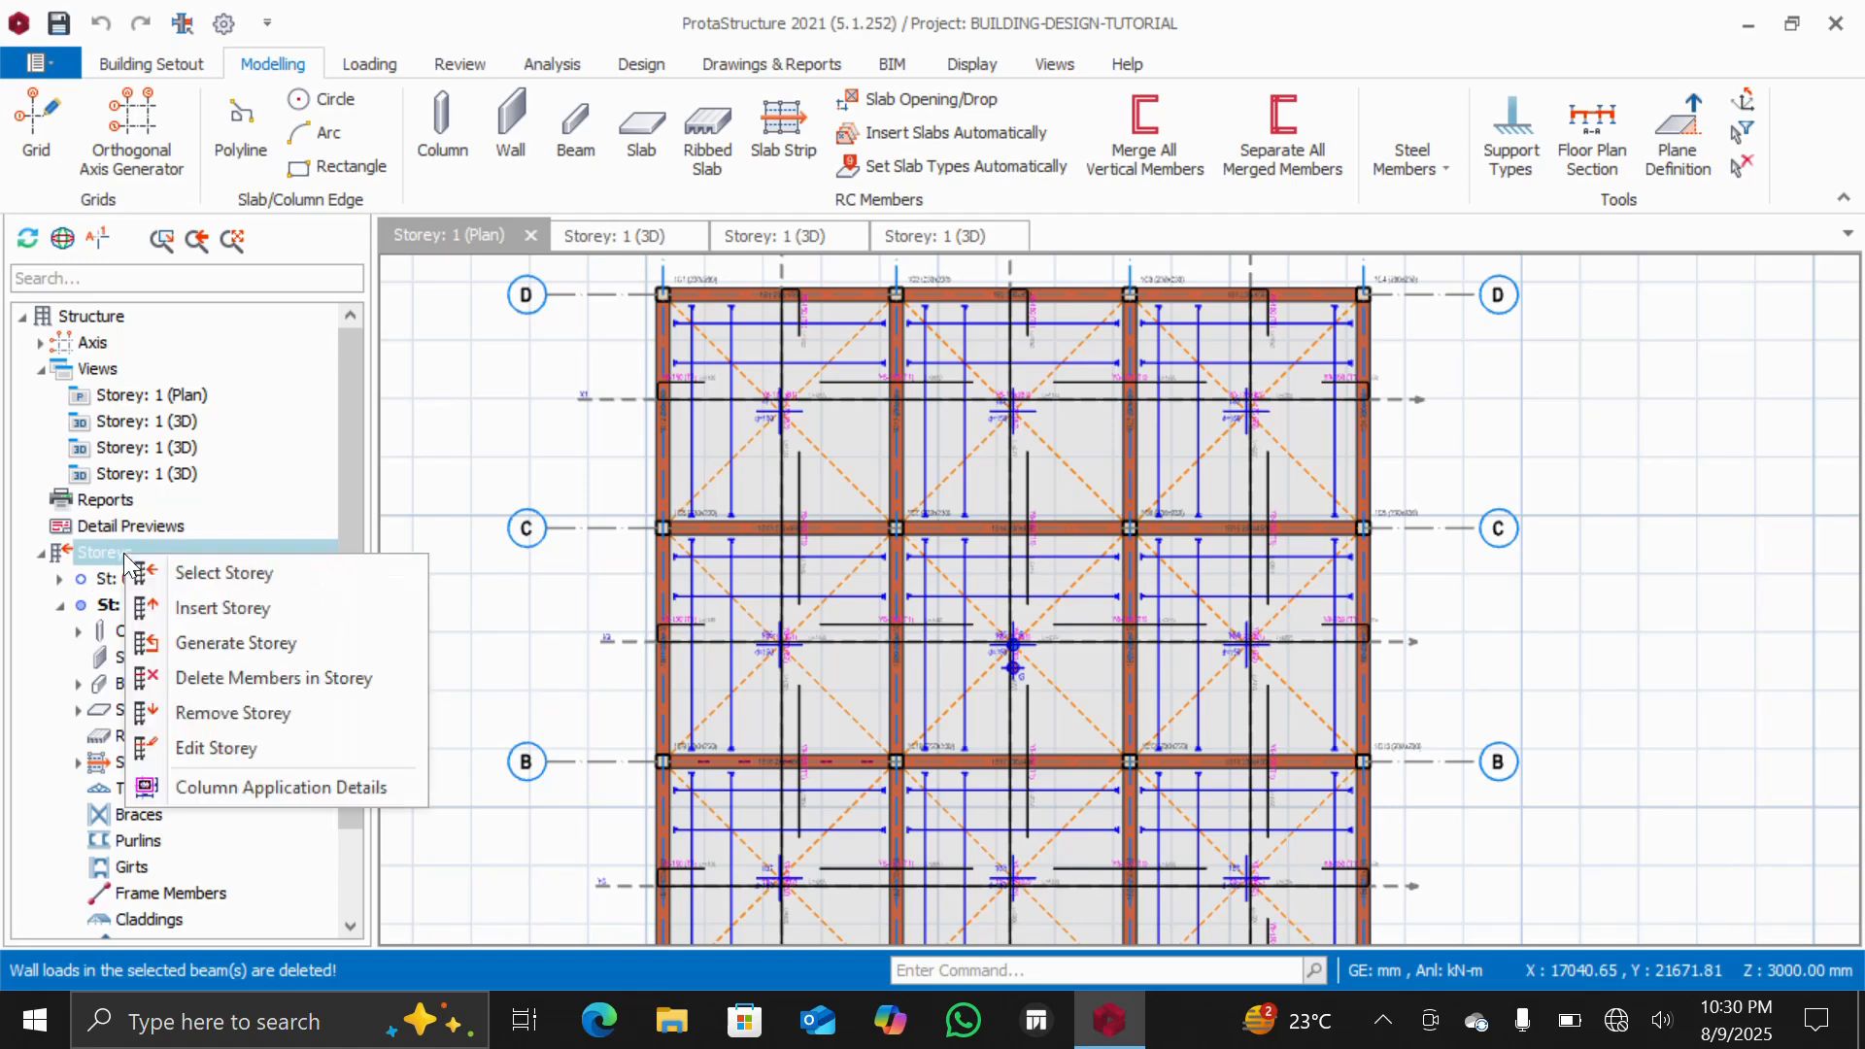
left_click(227, 648)
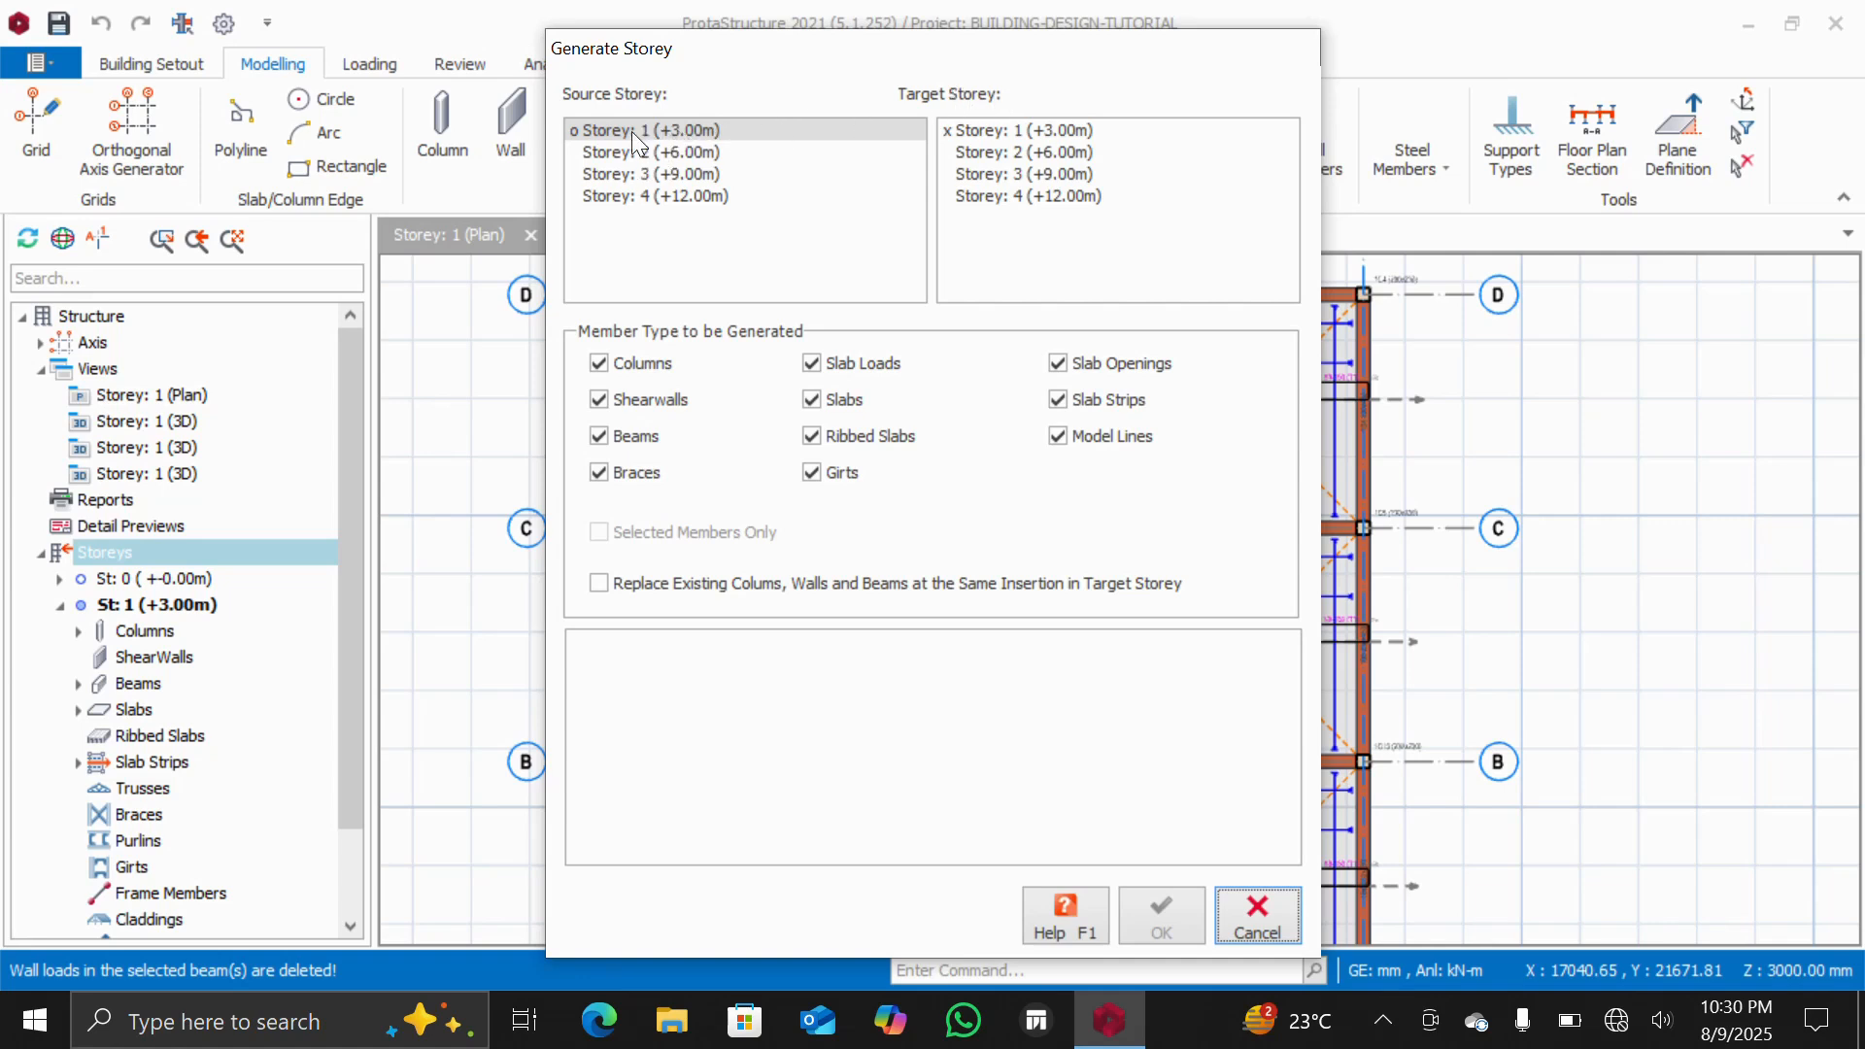
left_click(673, 130)
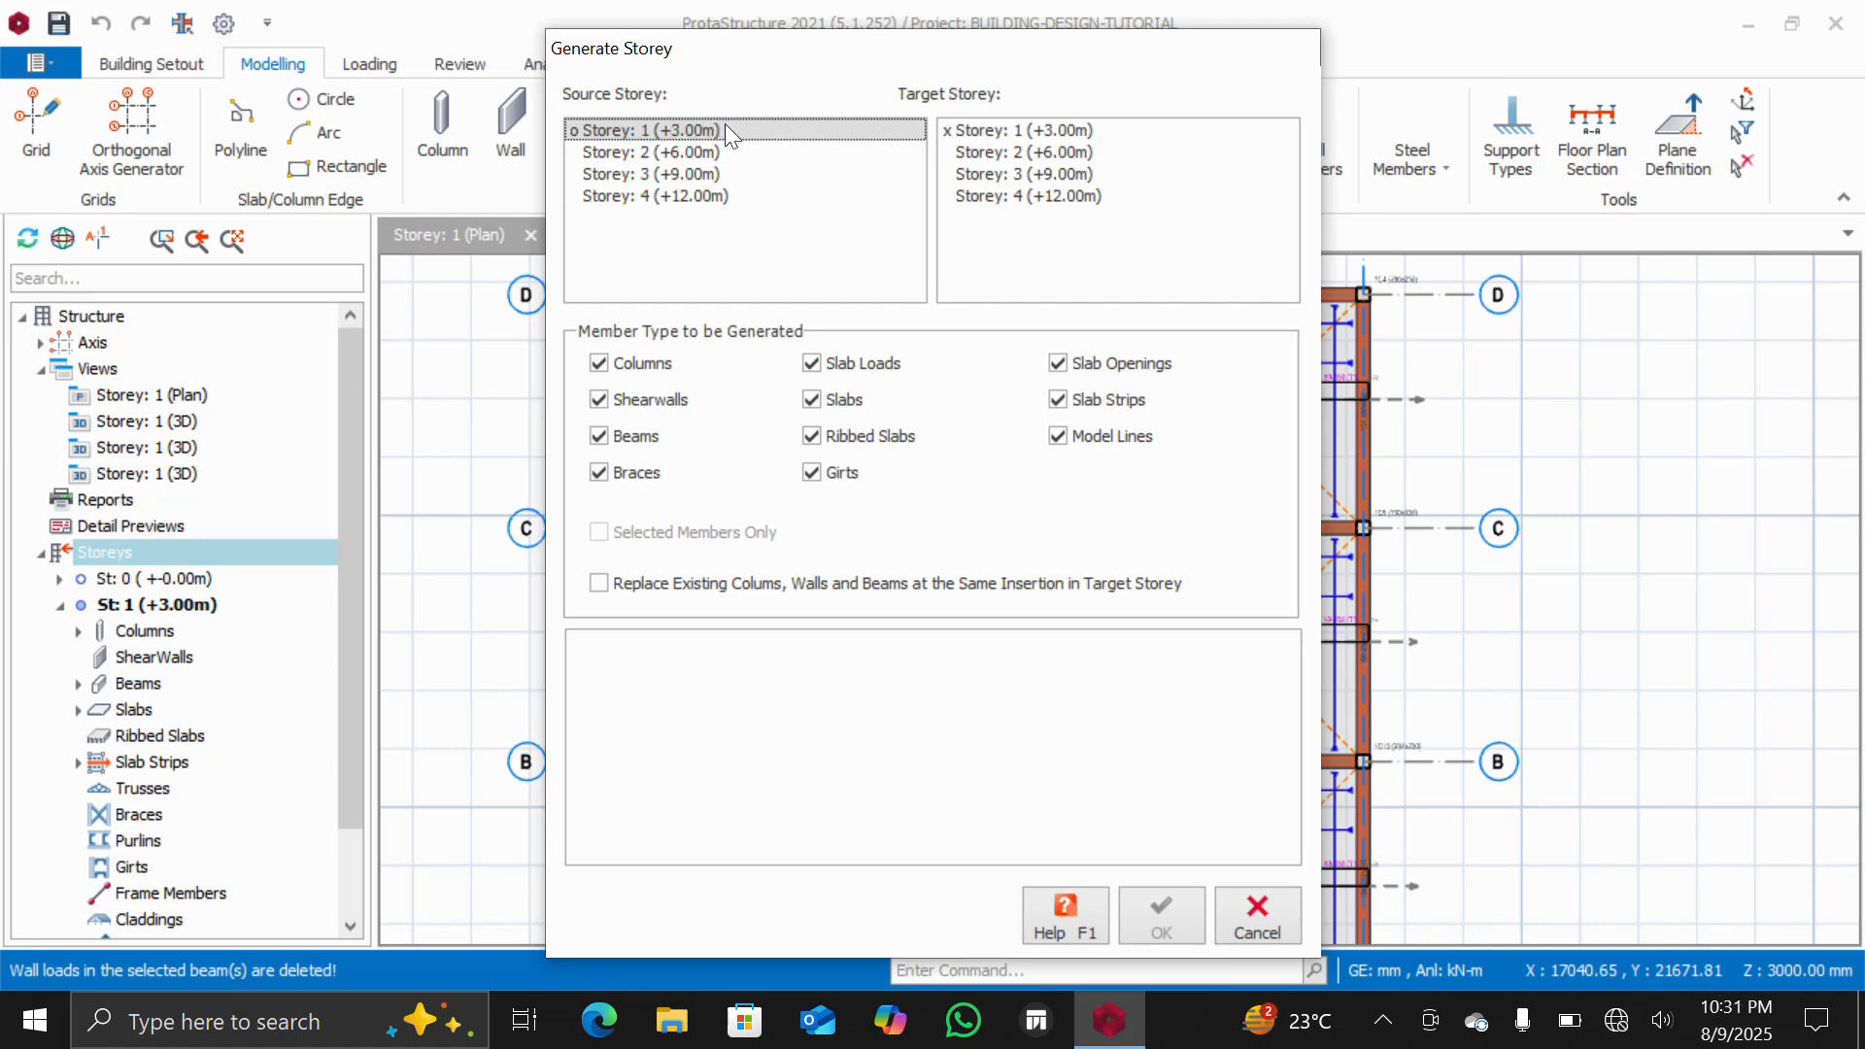
left_click(992, 152)
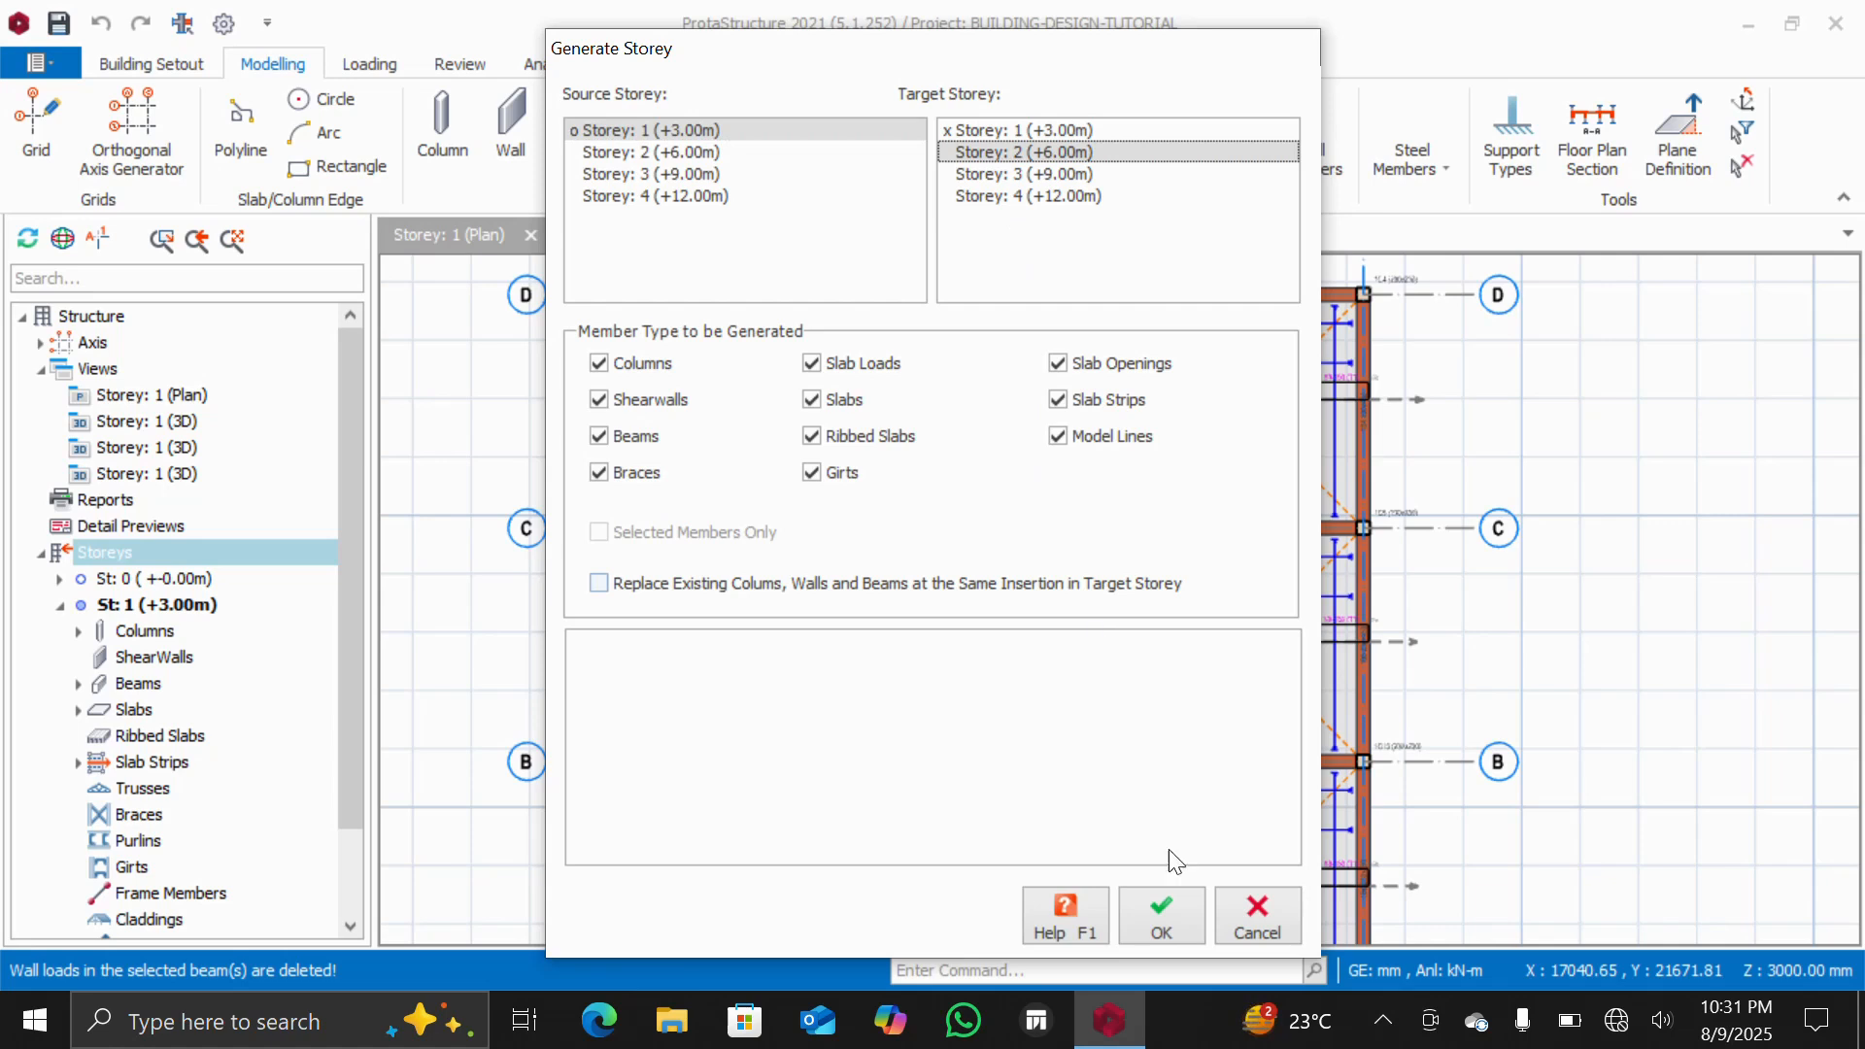
left_click(1162, 913)
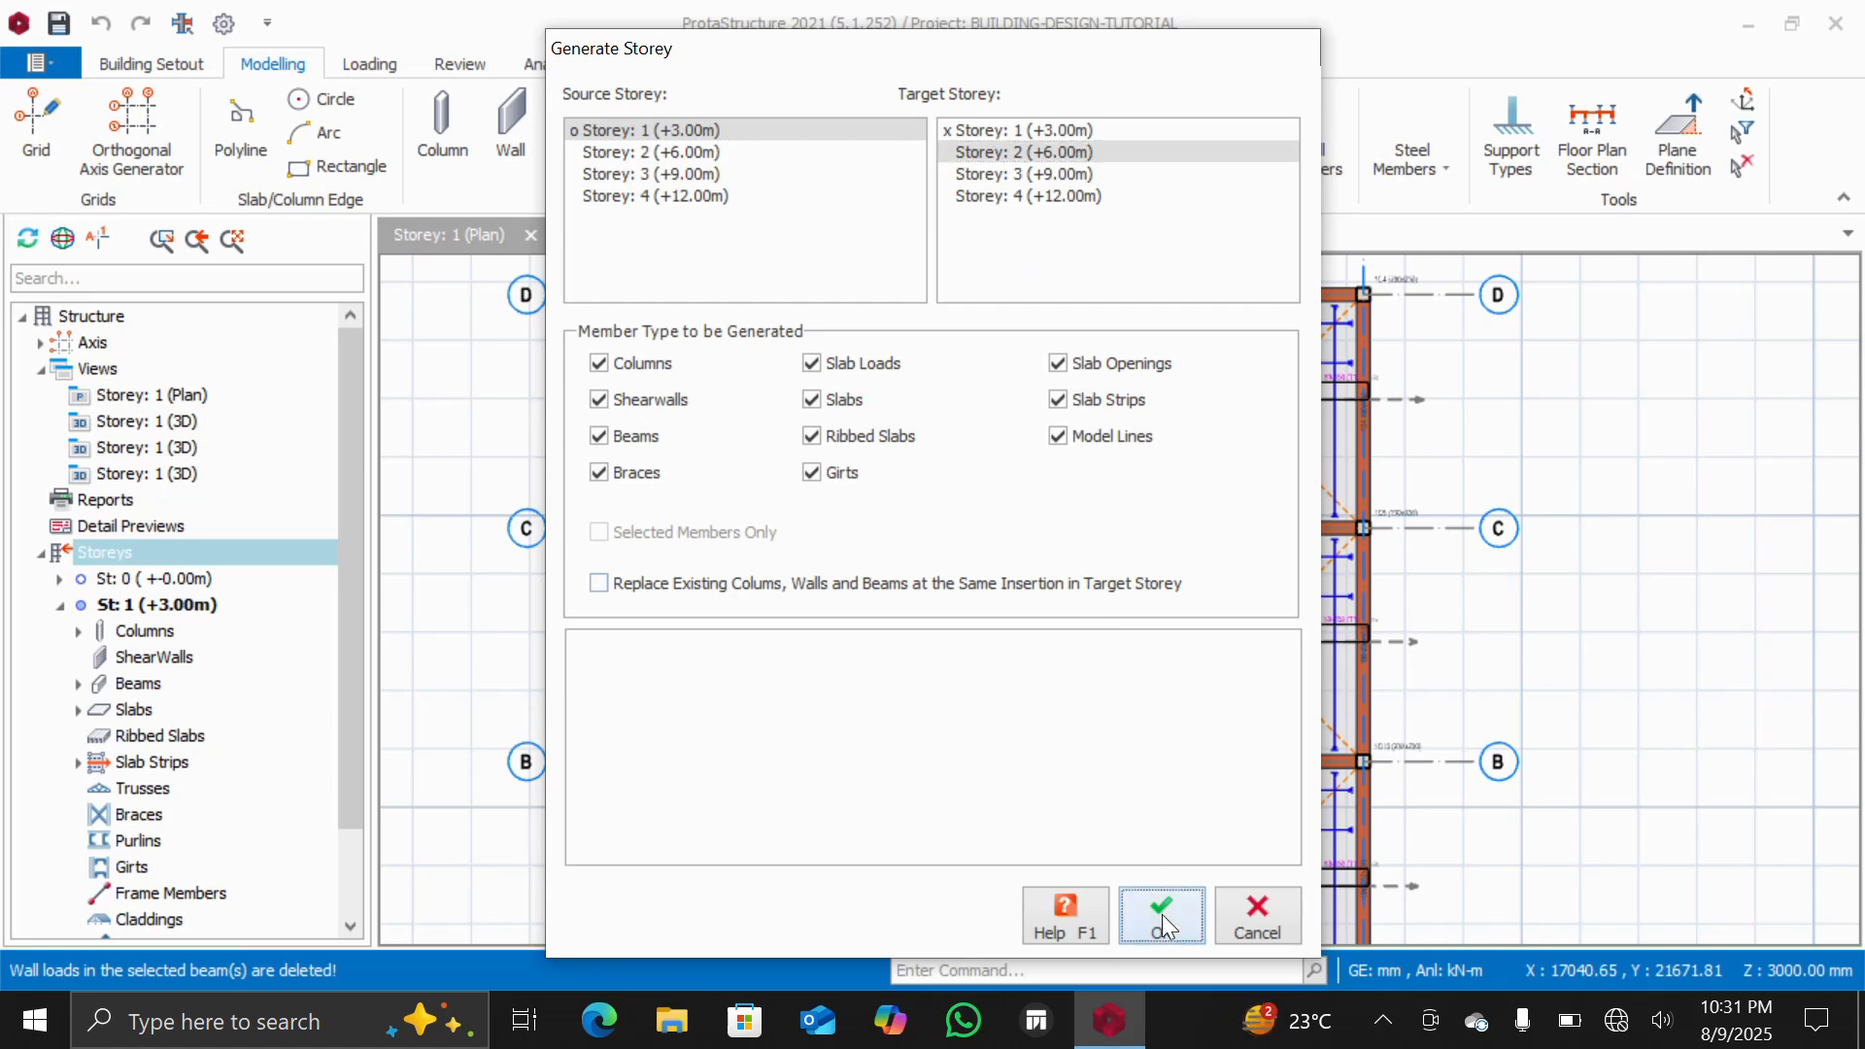
Generate storey 3 from storey 2 with the same member types
left_click(641, 156)
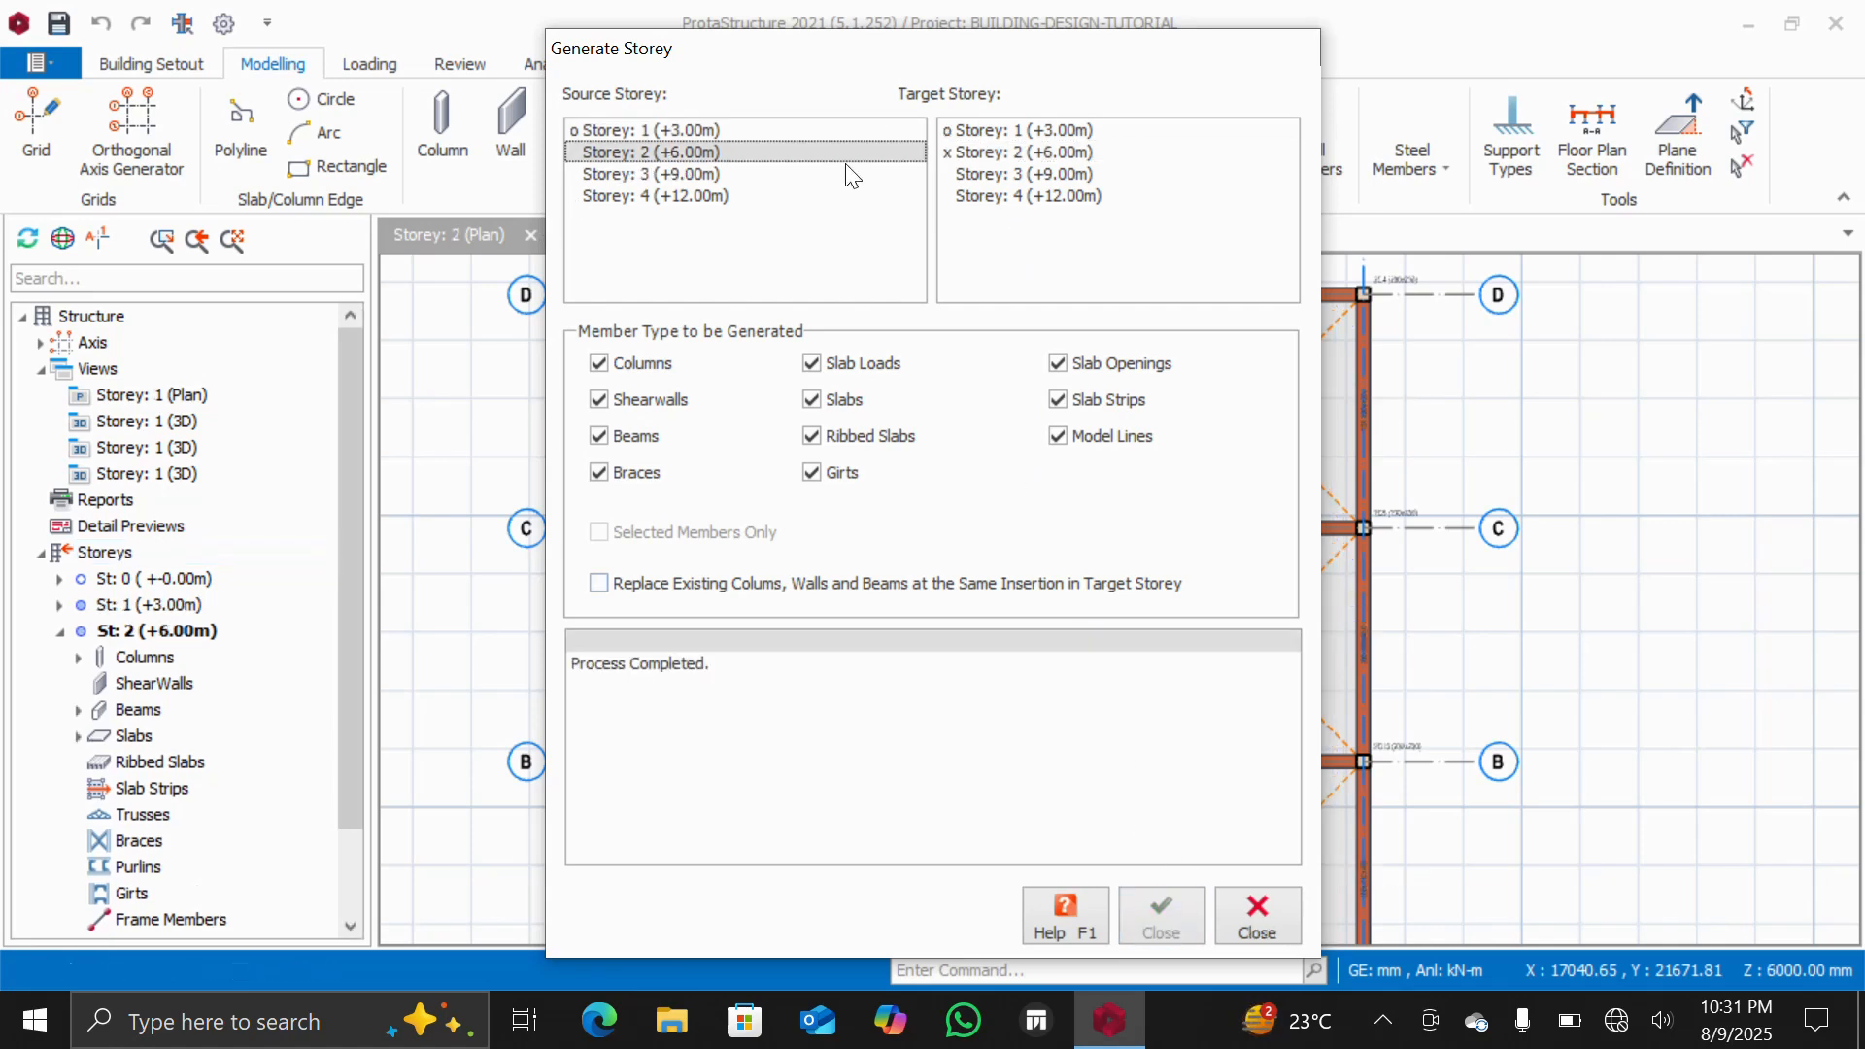
left_click(980, 173)
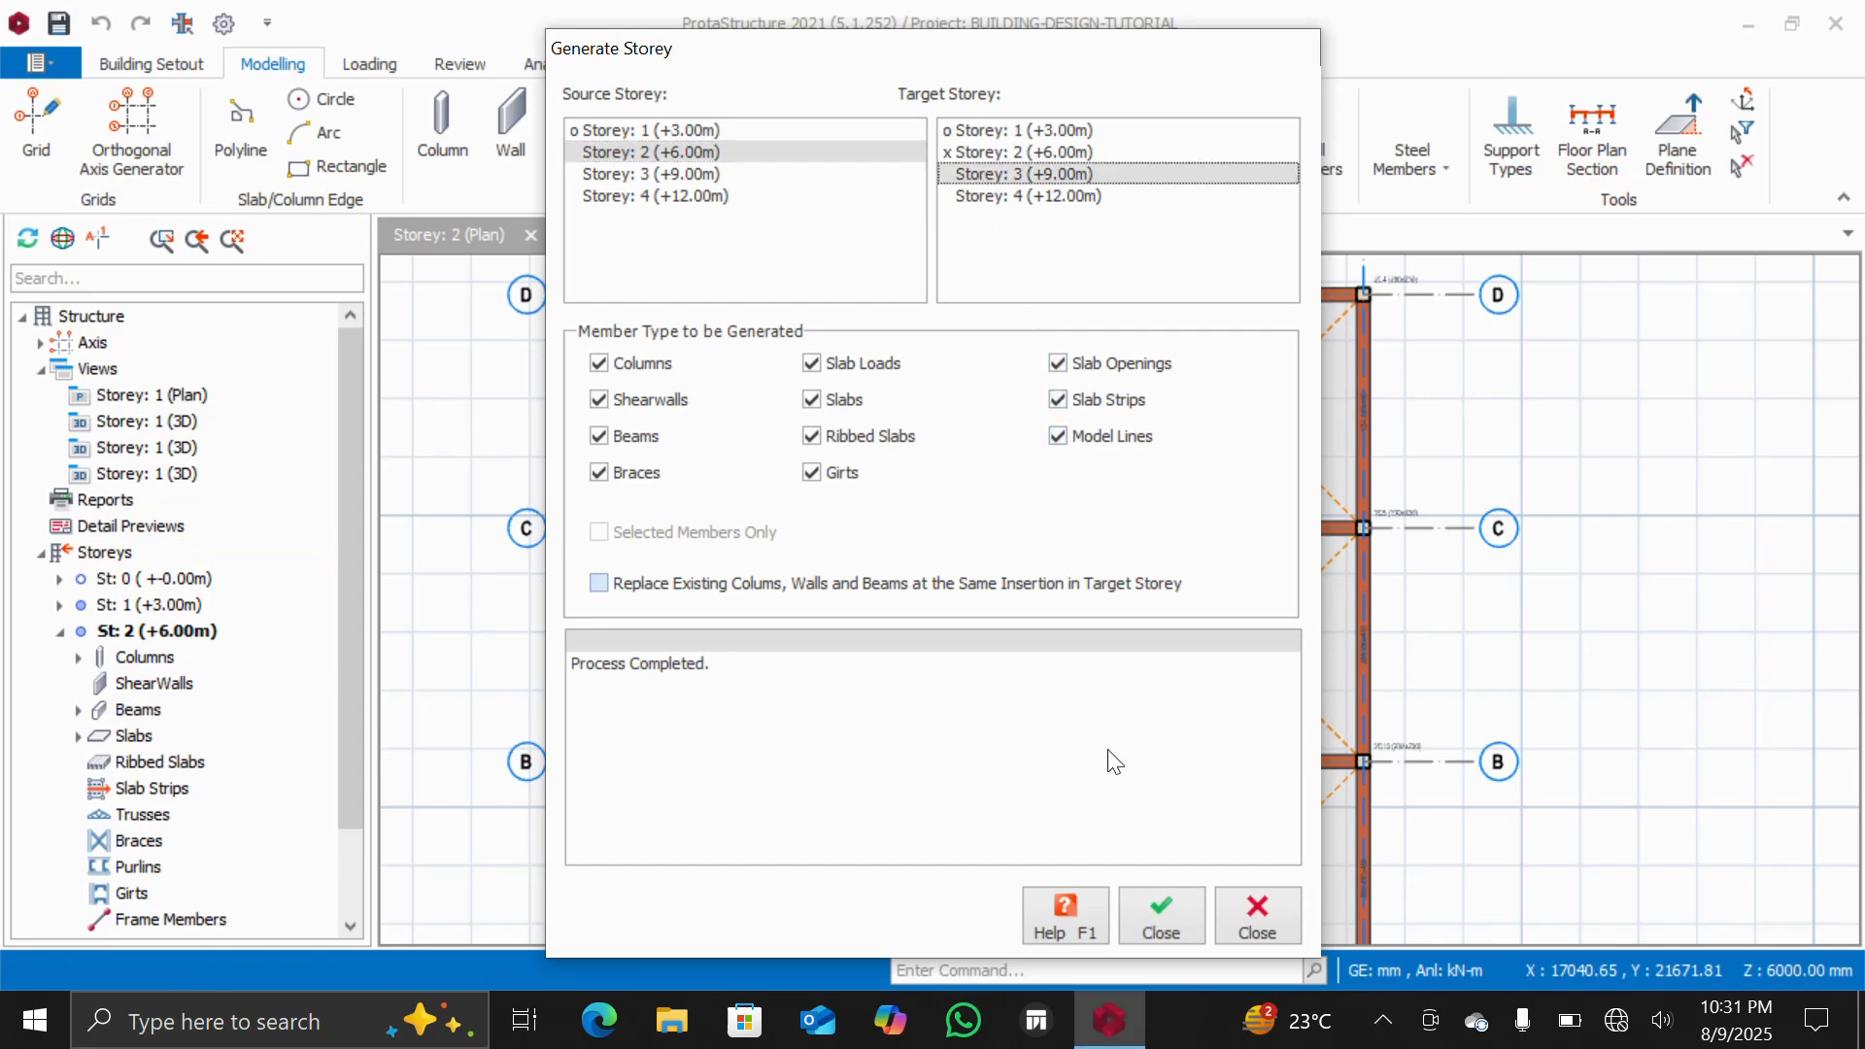
left_click(1155, 913)
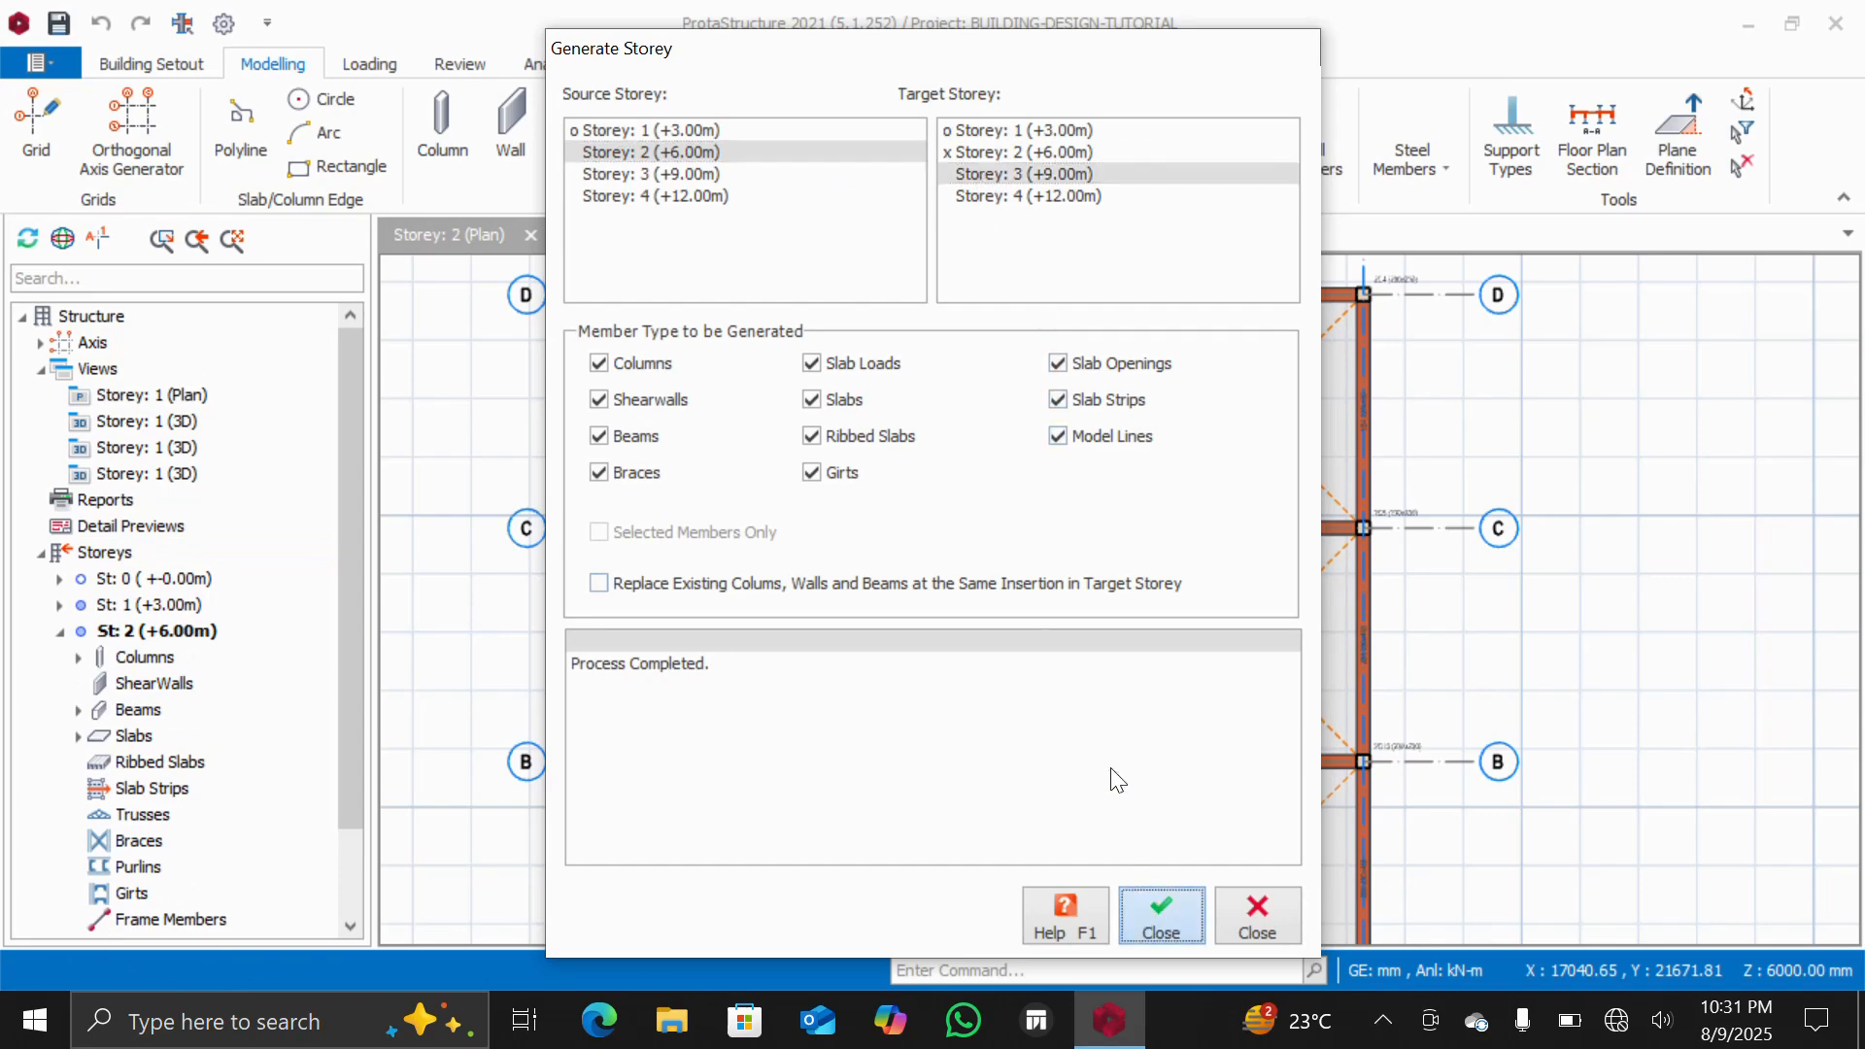
Generate storey 4 from storey 3 with the same member types, then close the Generate Storey dialog
left_click(655, 173)
left_click(994, 197)
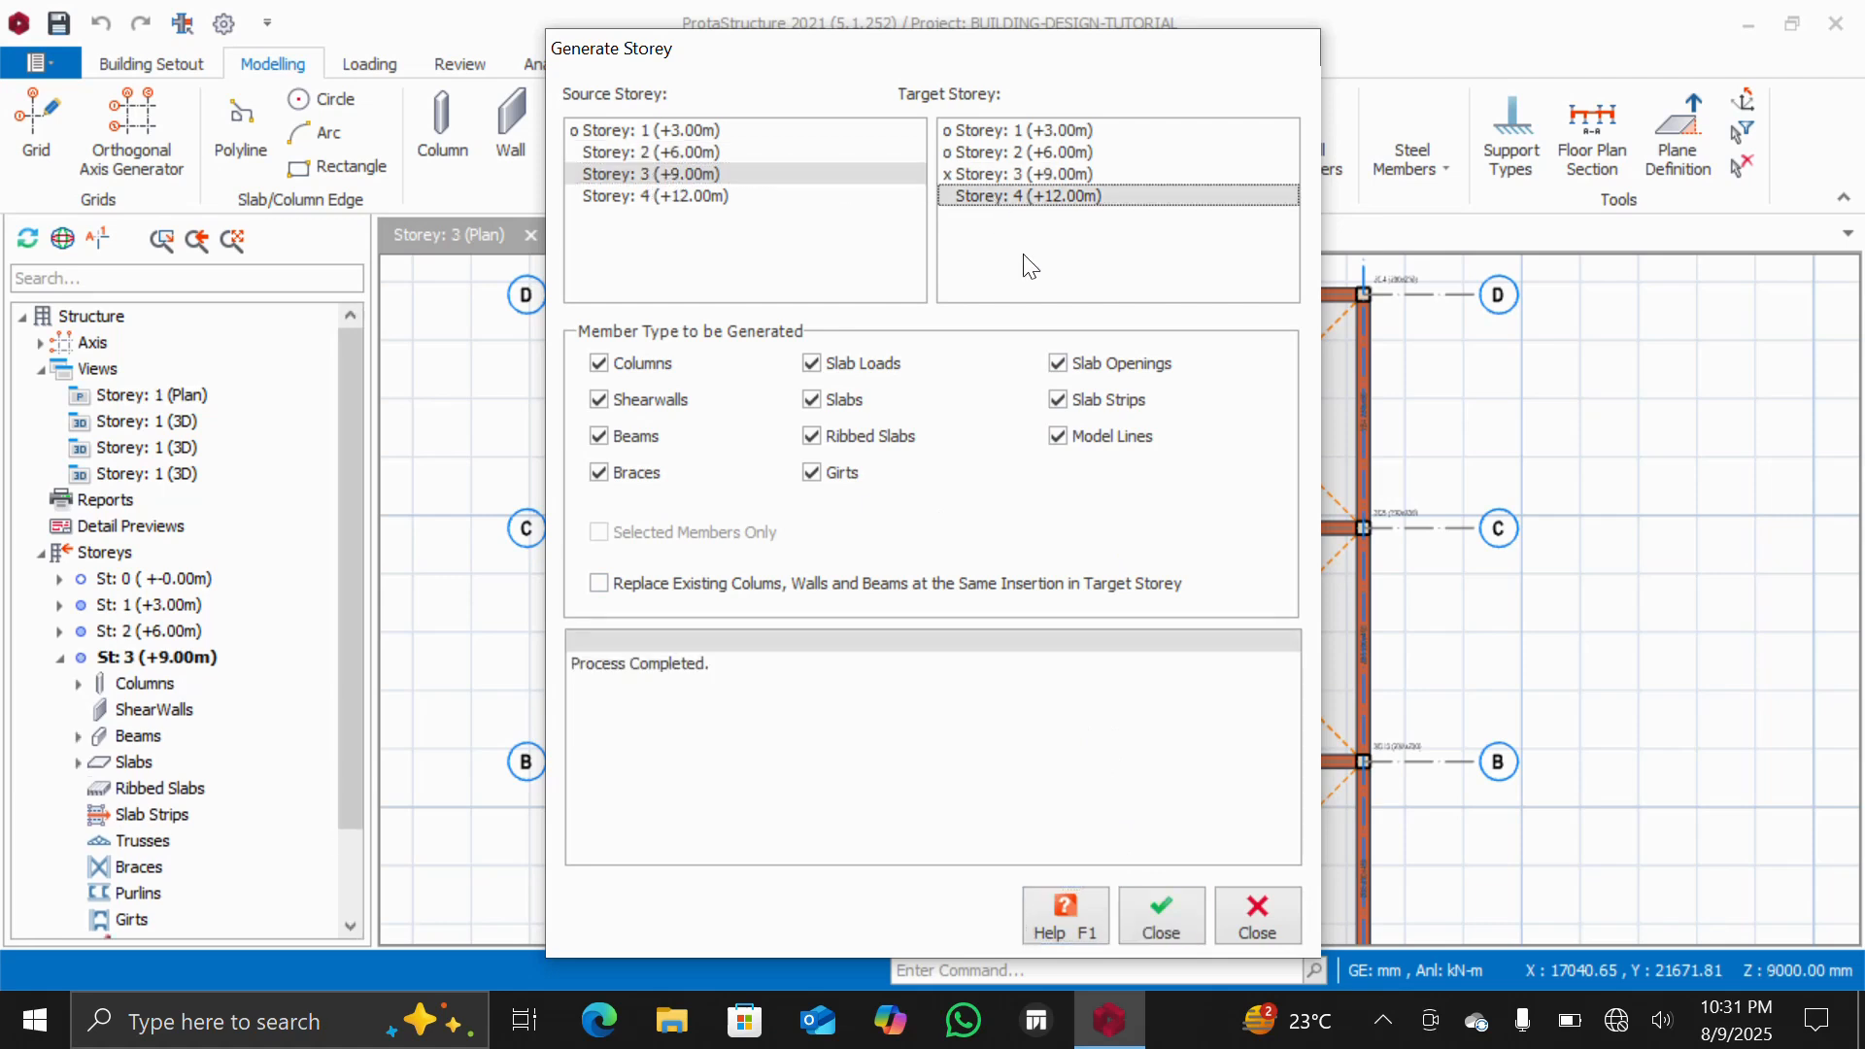
left_click(1171, 918)
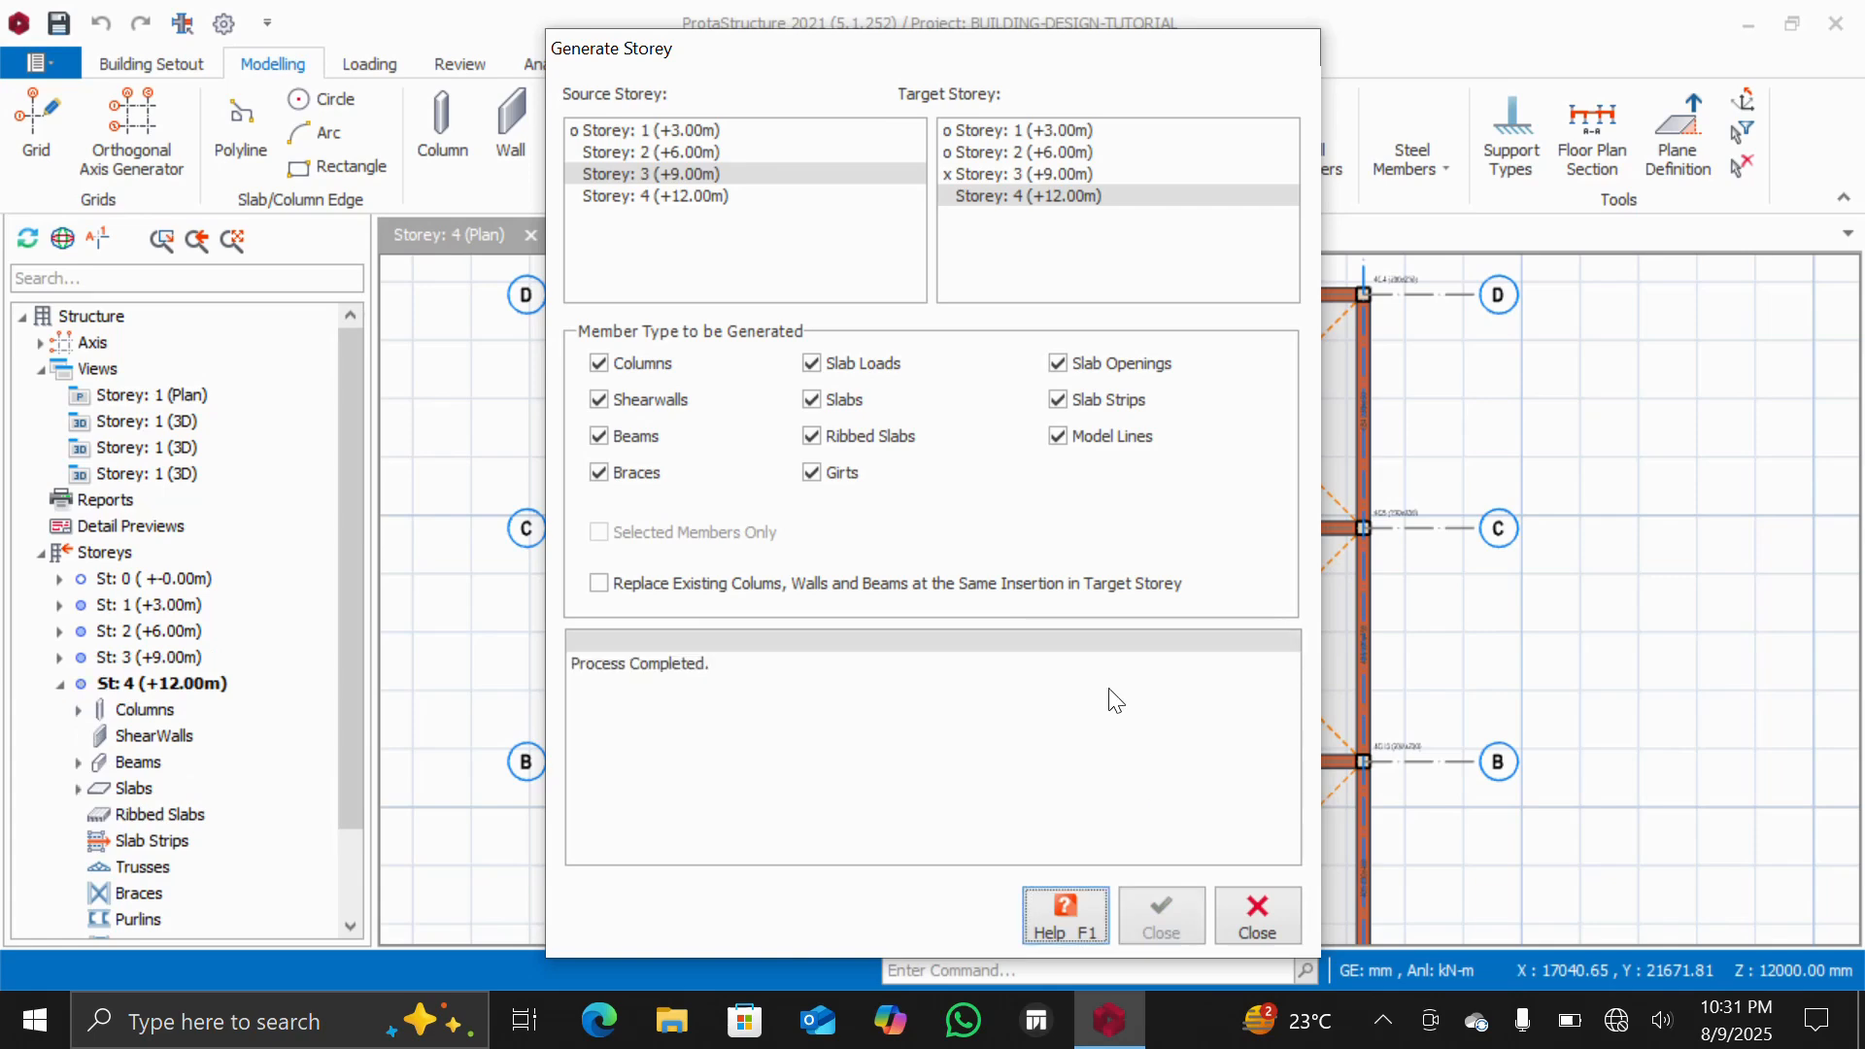
left_click(1263, 924)
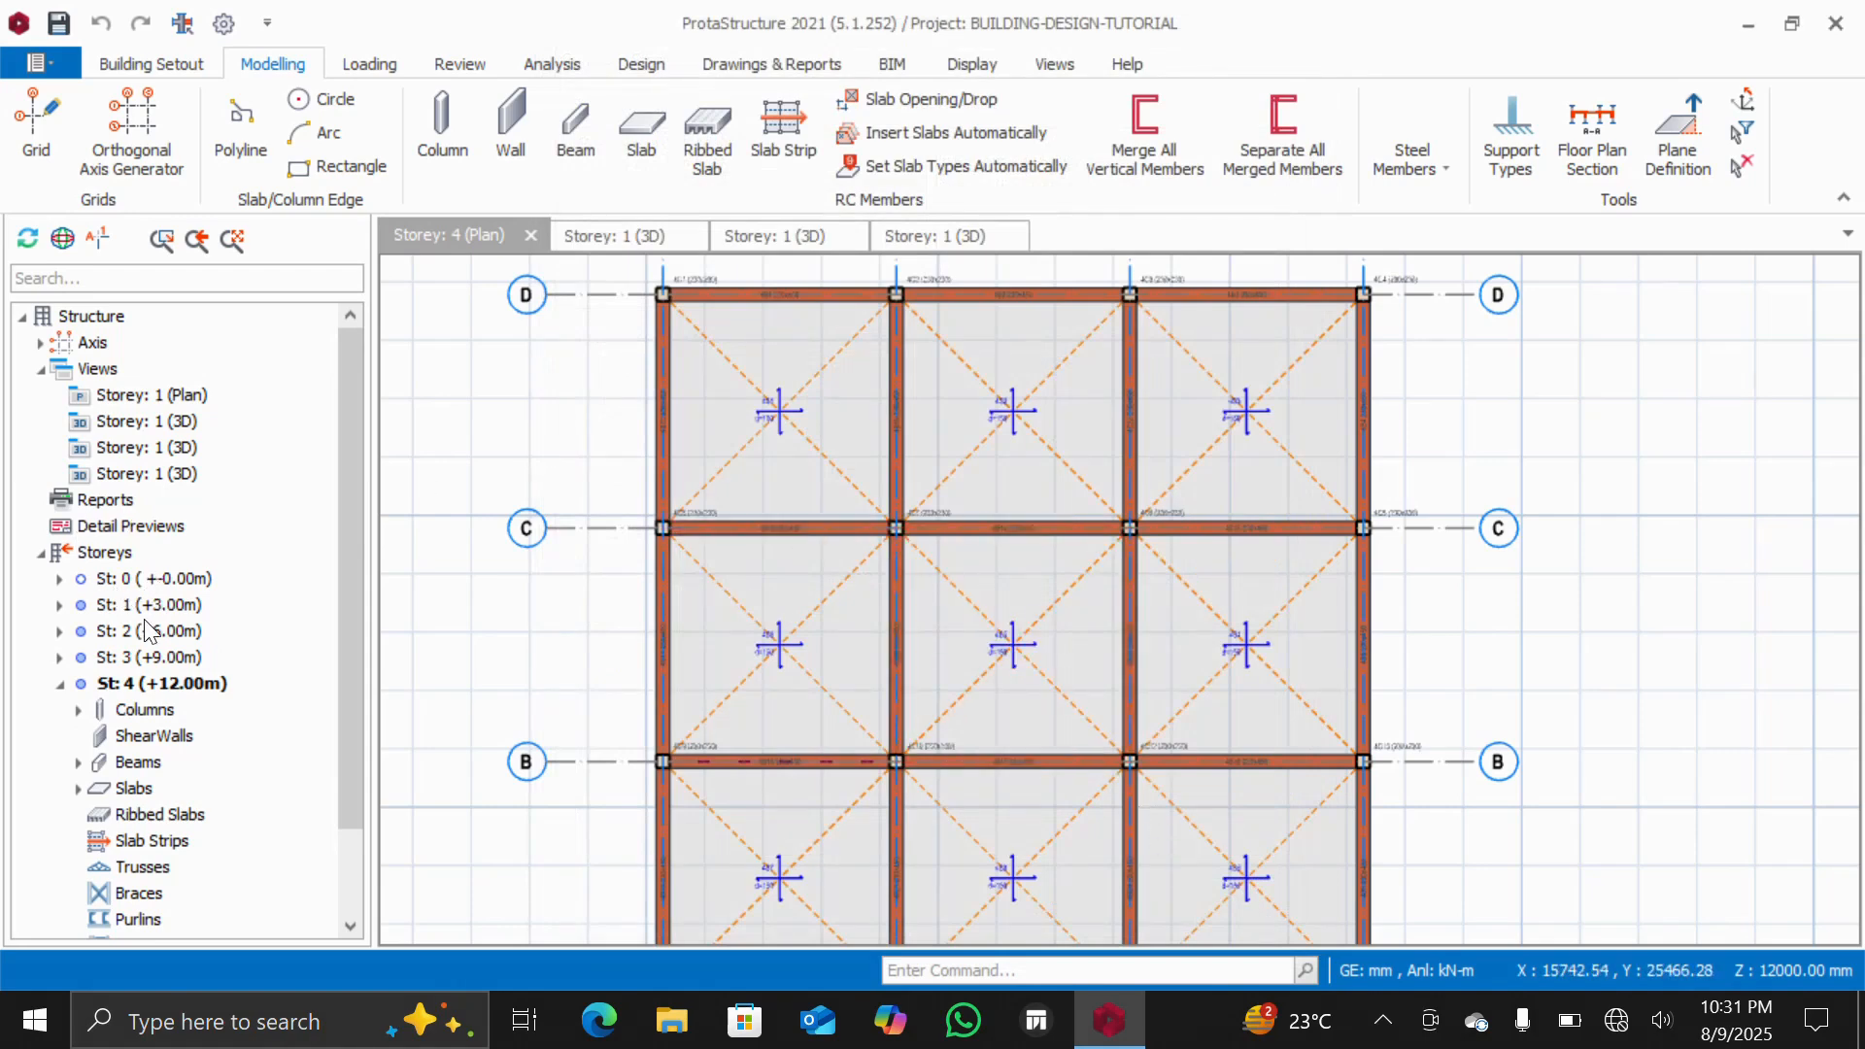
Inspect the generated multi-storey building in the 3D view
double_click(119, 418)
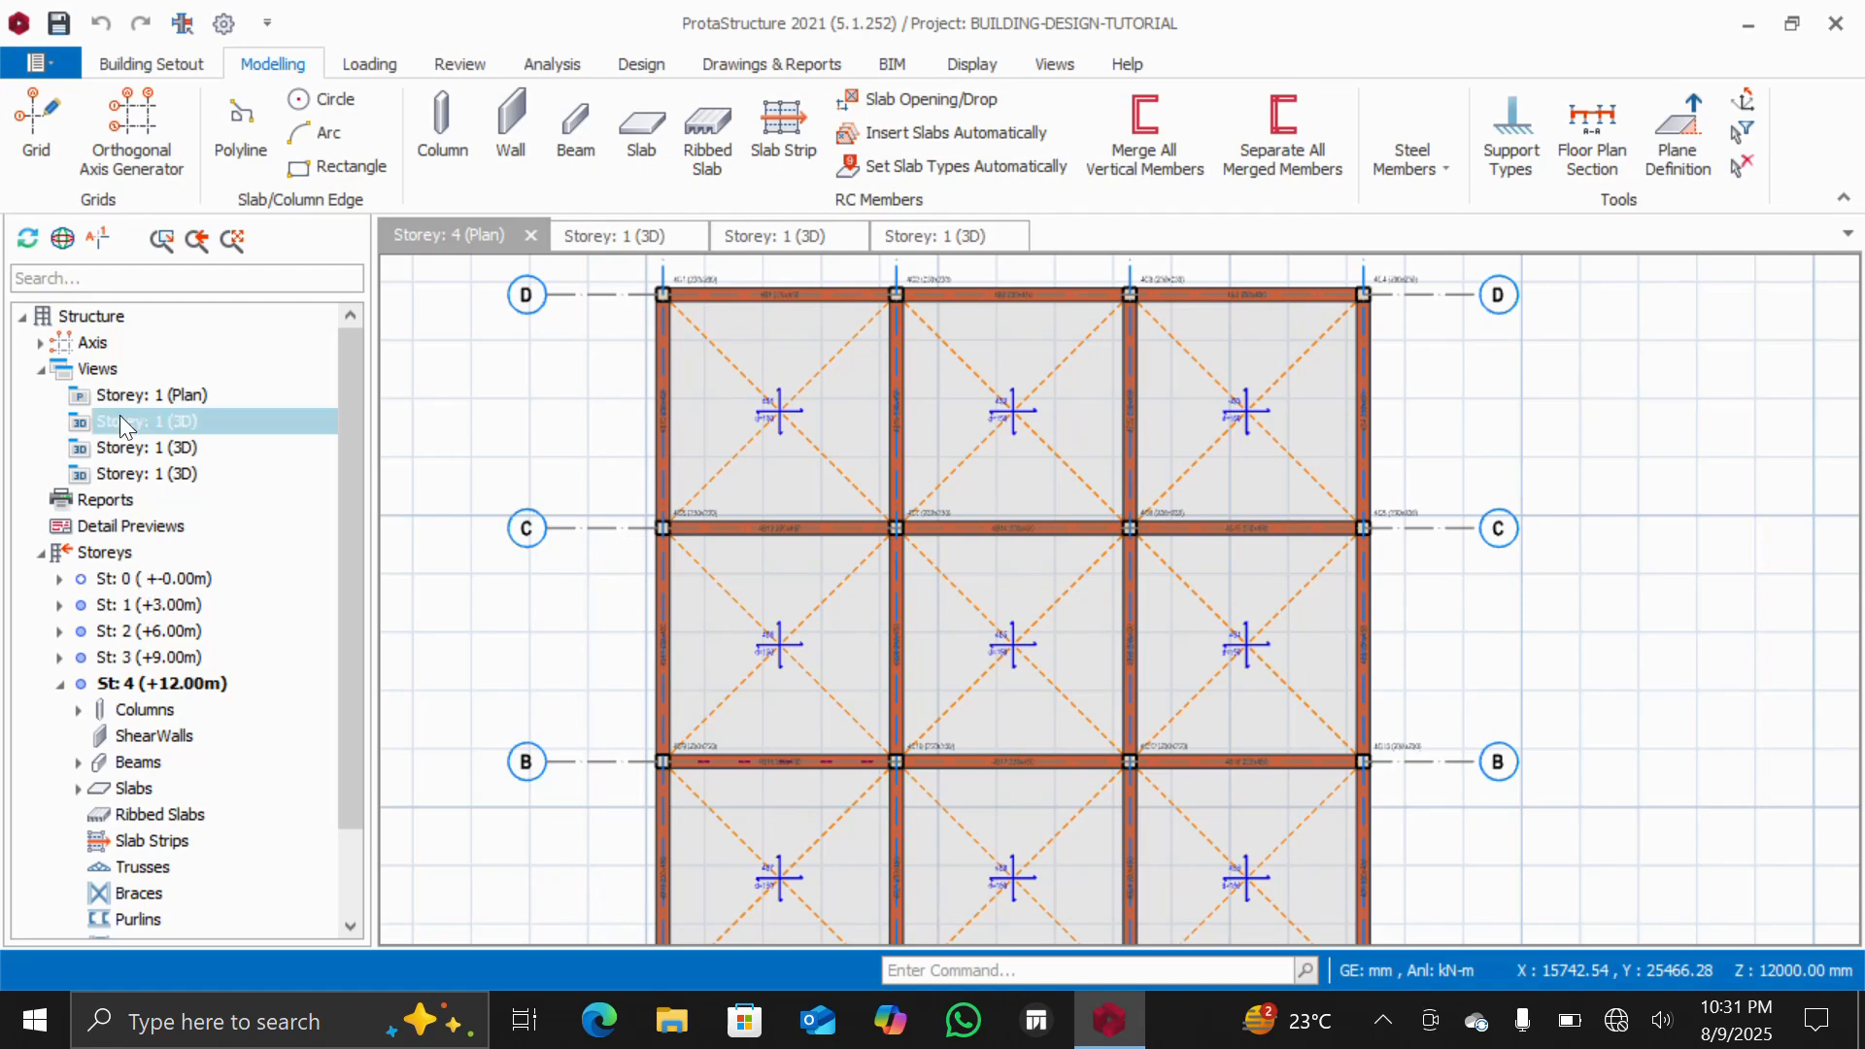
scroll(657, 587, "down", 5)
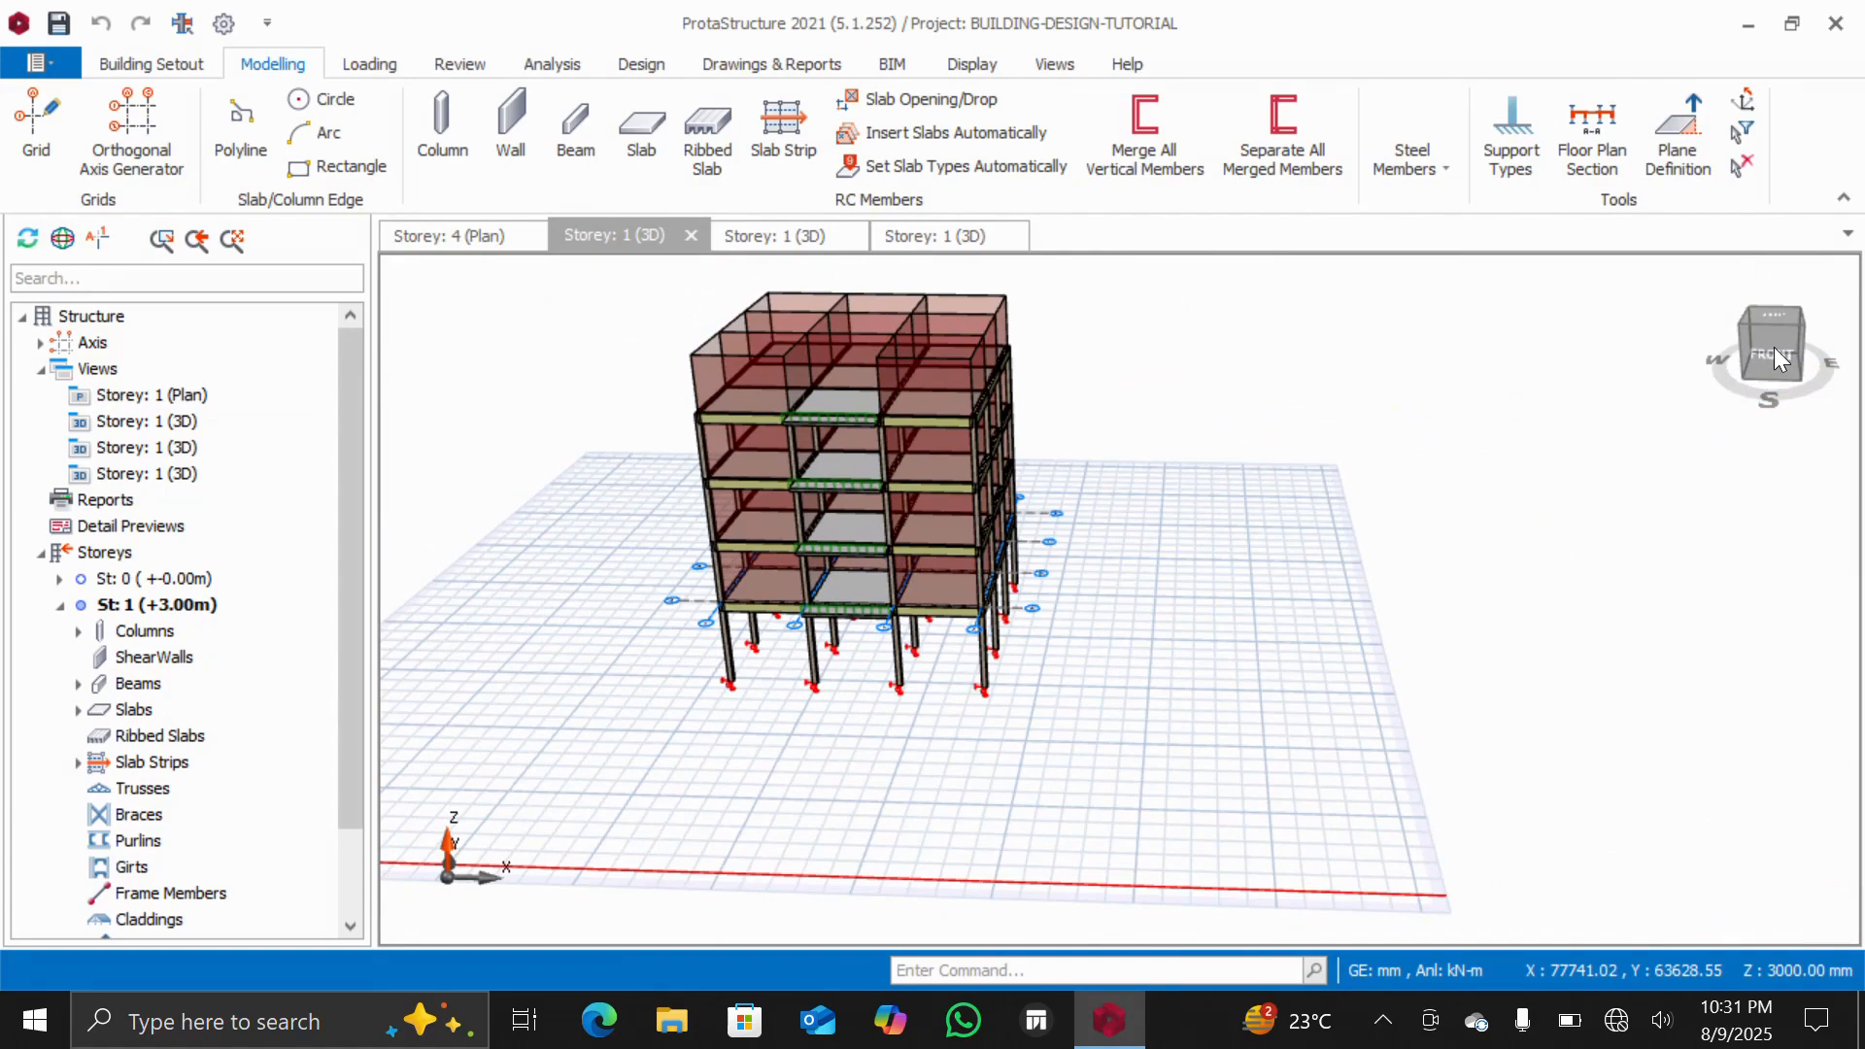
left_click_drag(1773, 345, 1748, 374)
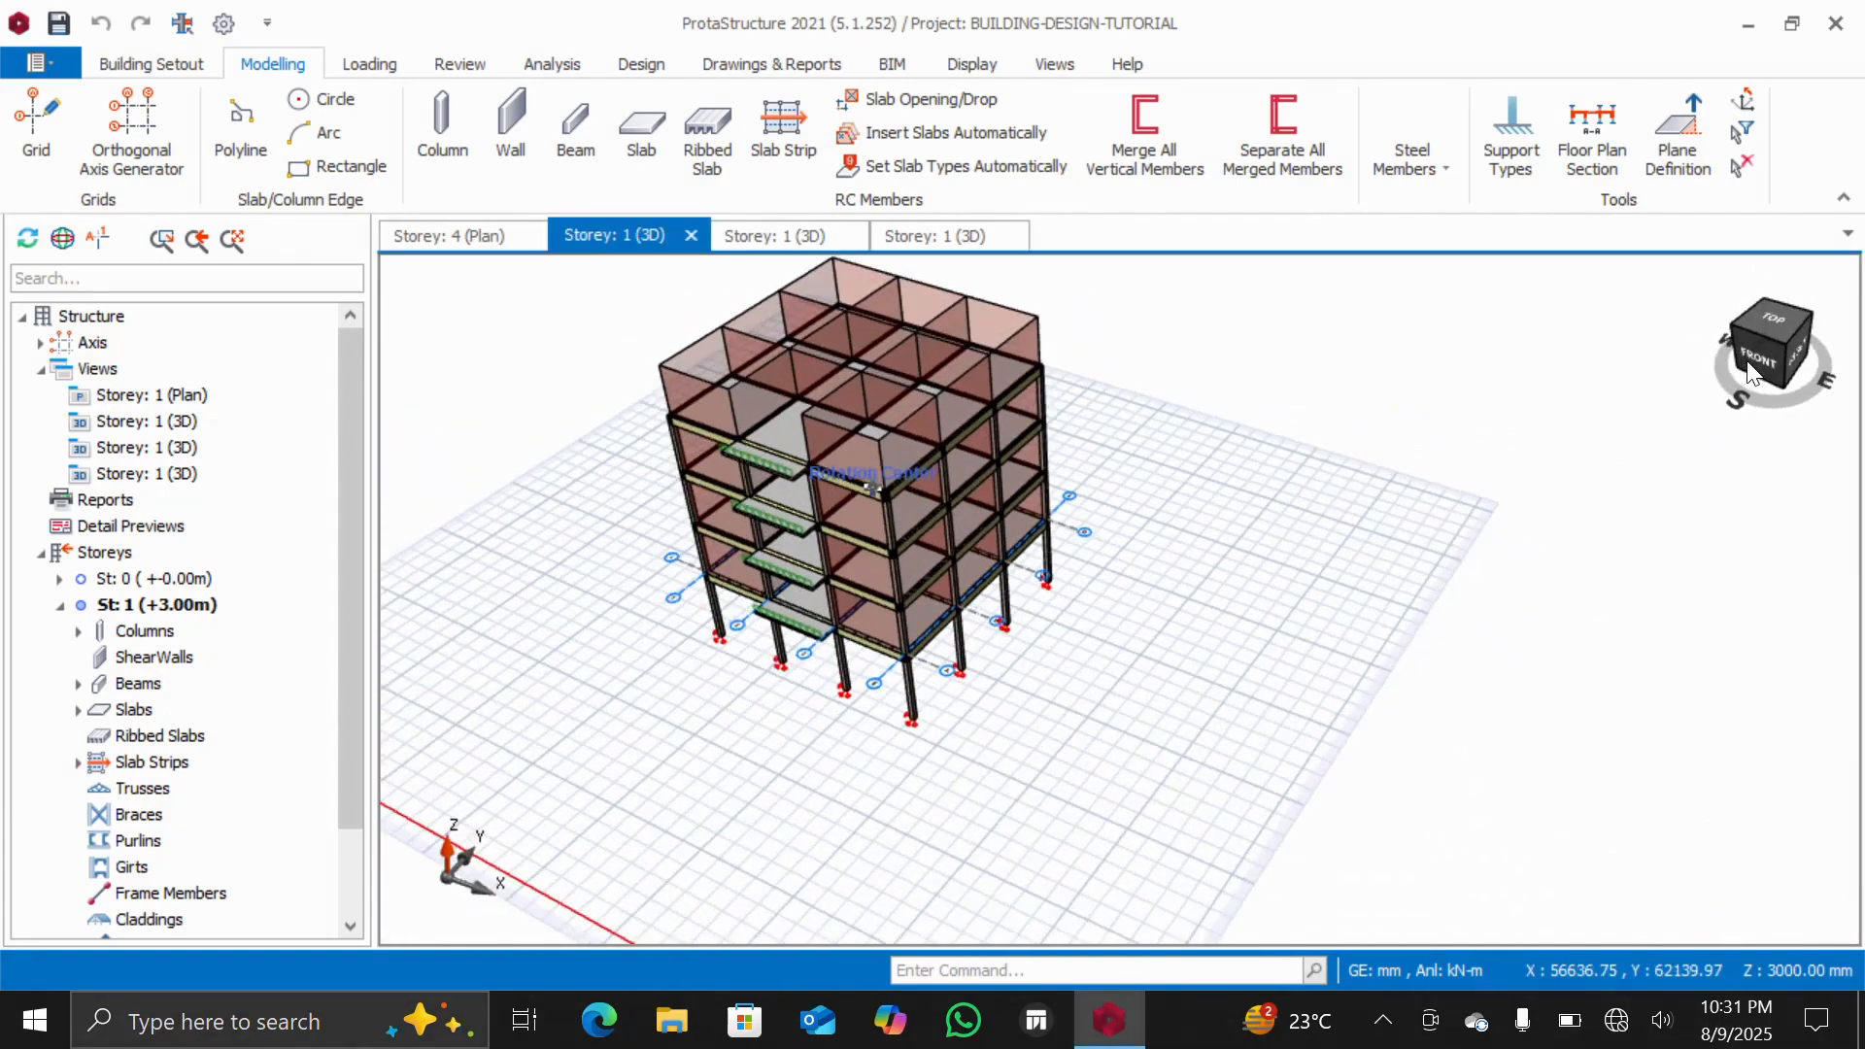
scroll(668, 439, "up", 3)
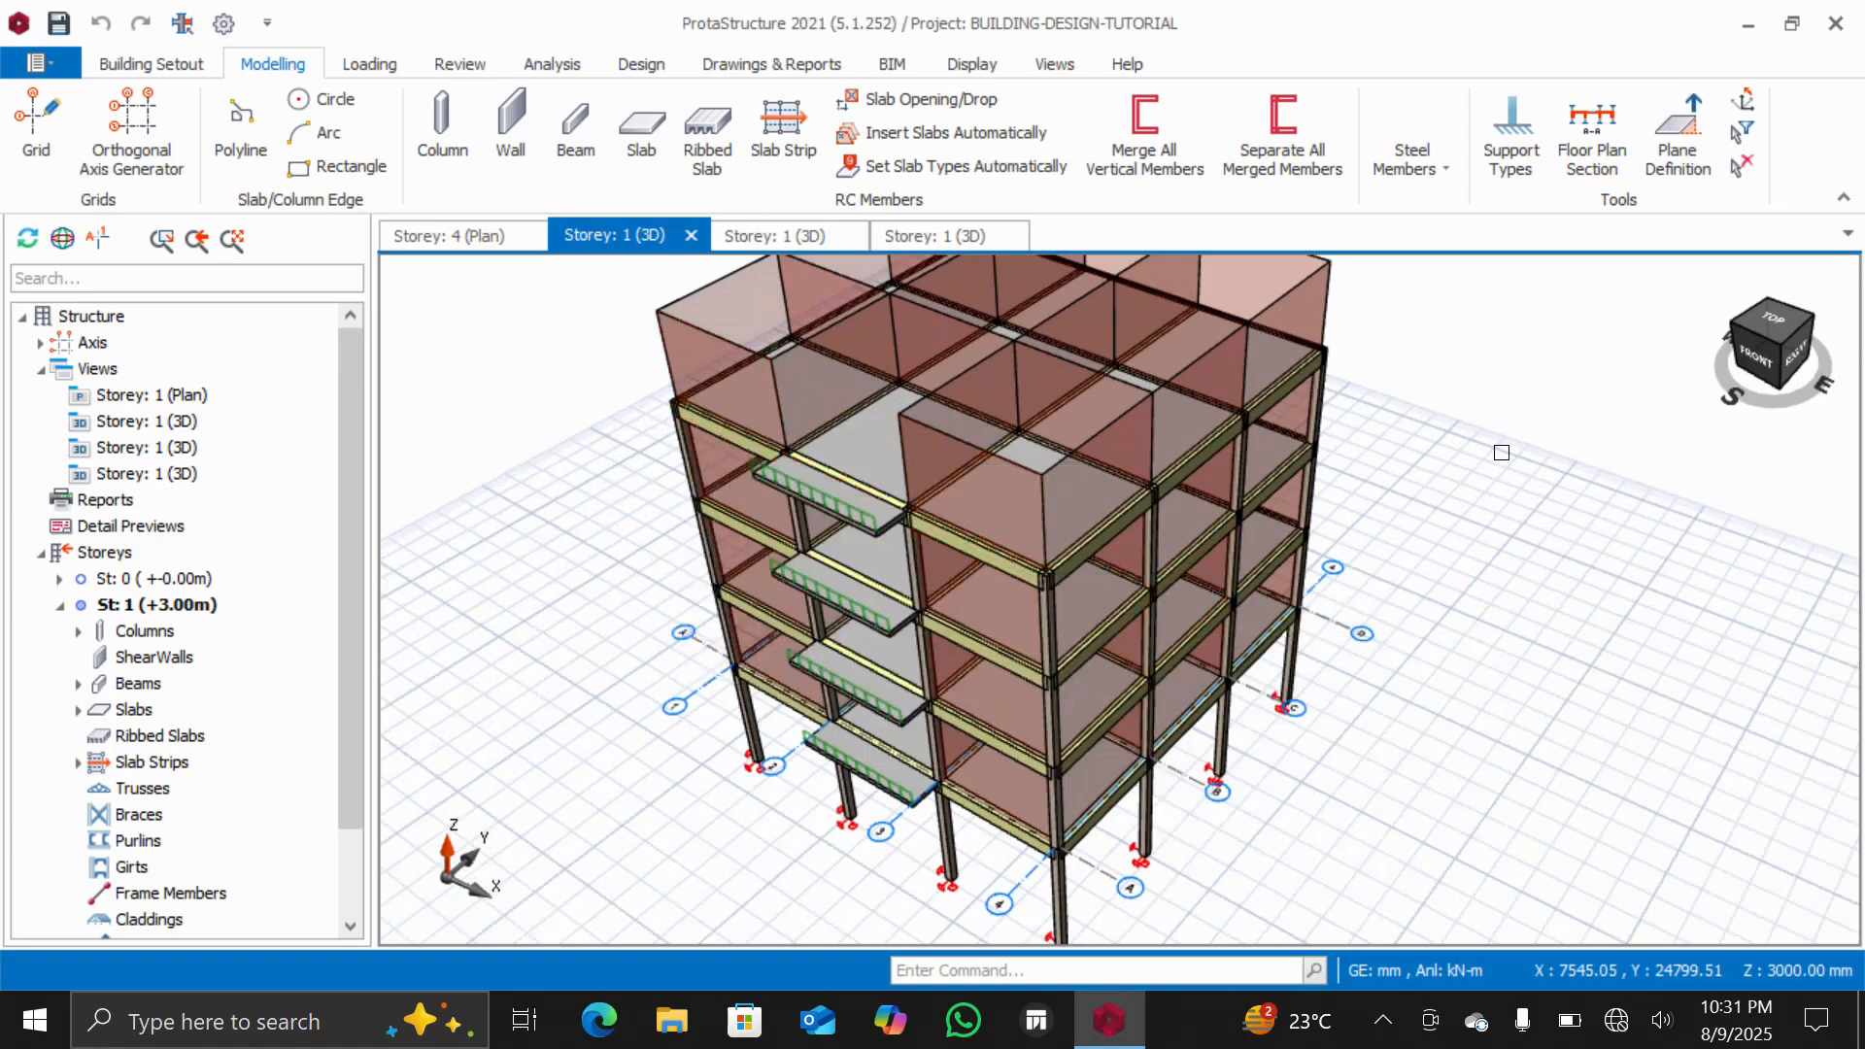
mouse_move(1748, 349)
left_mouse_down()
mouse_move(1793, 330)
mouse_move(1729, 355)
mouse_move(1747, 330)
mouse_move(1785, 353)
mouse_move(1756, 342)
mouse_move(1781, 320)
mouse_move(1839, 339)
mouse_move(1798, 361)
mouse_move(1752, 342)
mouse_move(1793, 329)
mouse_move(1801, 358)
mouse_move(1759, 348)
mouse_move(1804, 357)
mouse_move(1729, 368)
left_mouse_up()
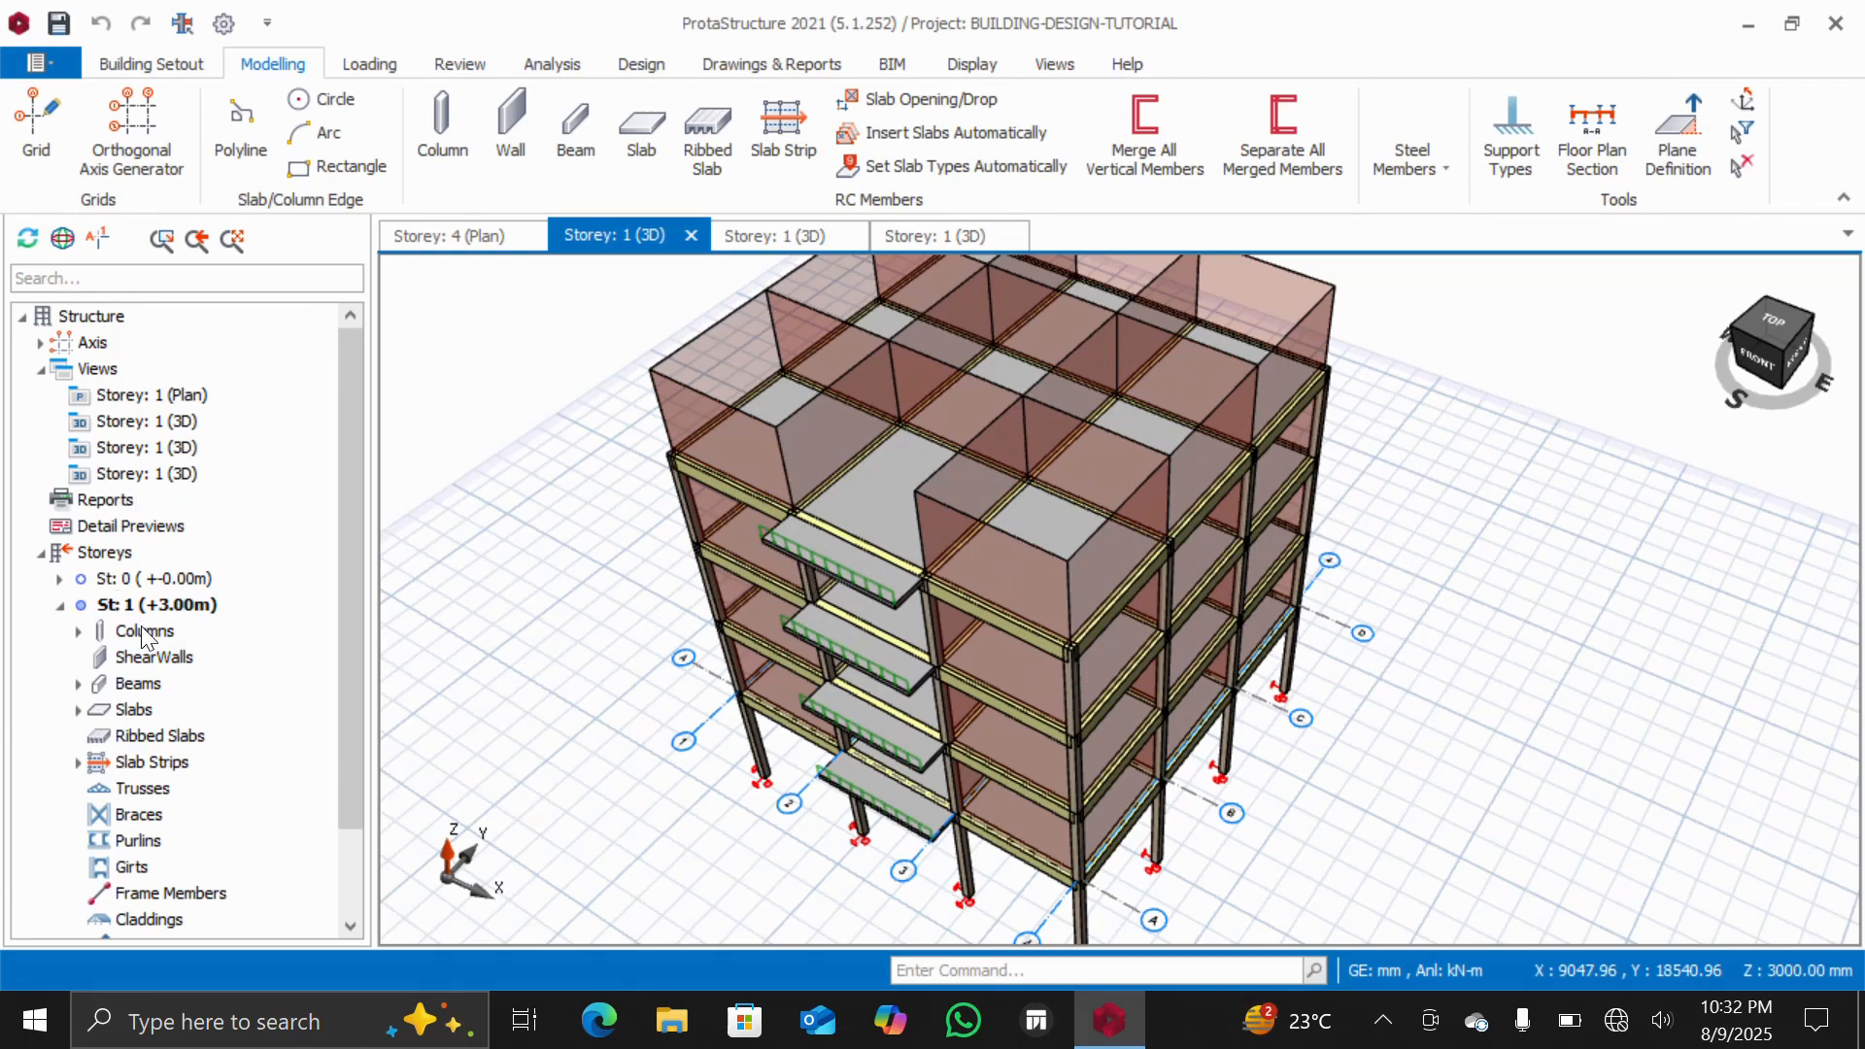
Review the floor plans of storeys 4, 3 and 2 in turn, returning to storey 4
double_click(142, 394)
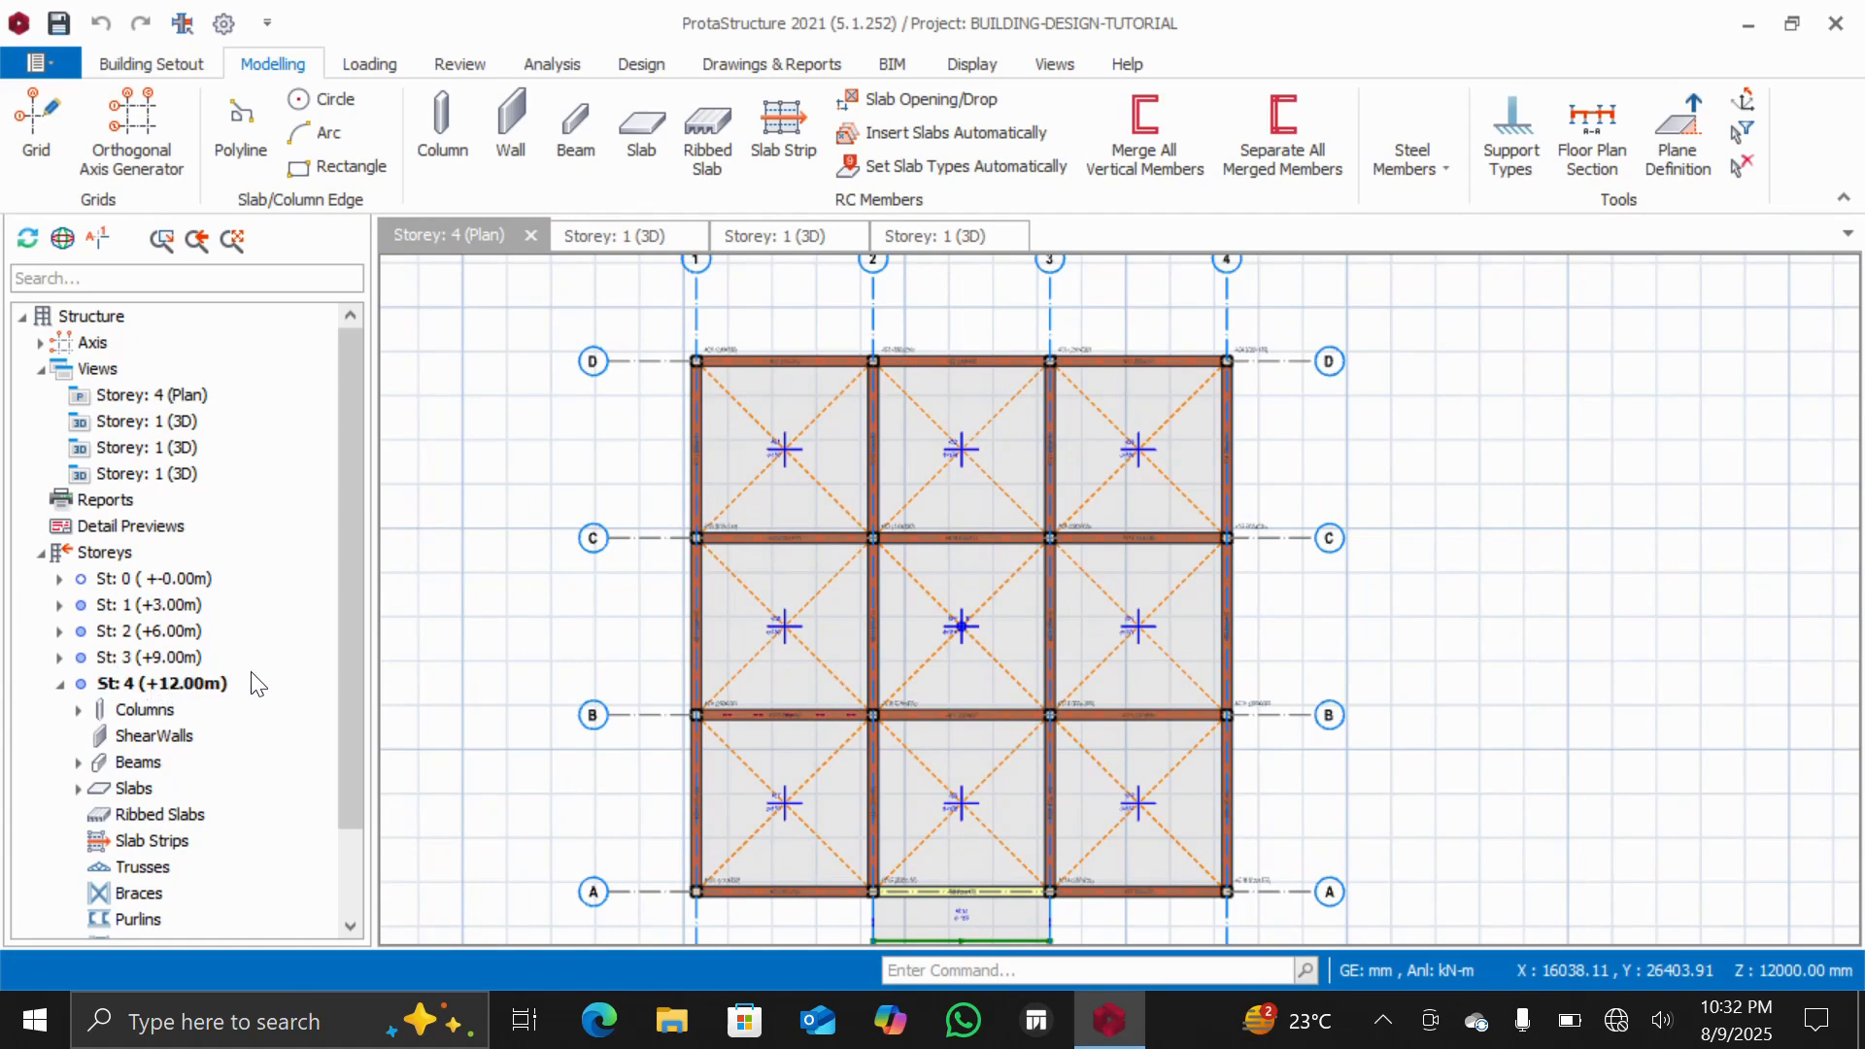
double_click(130, 658)
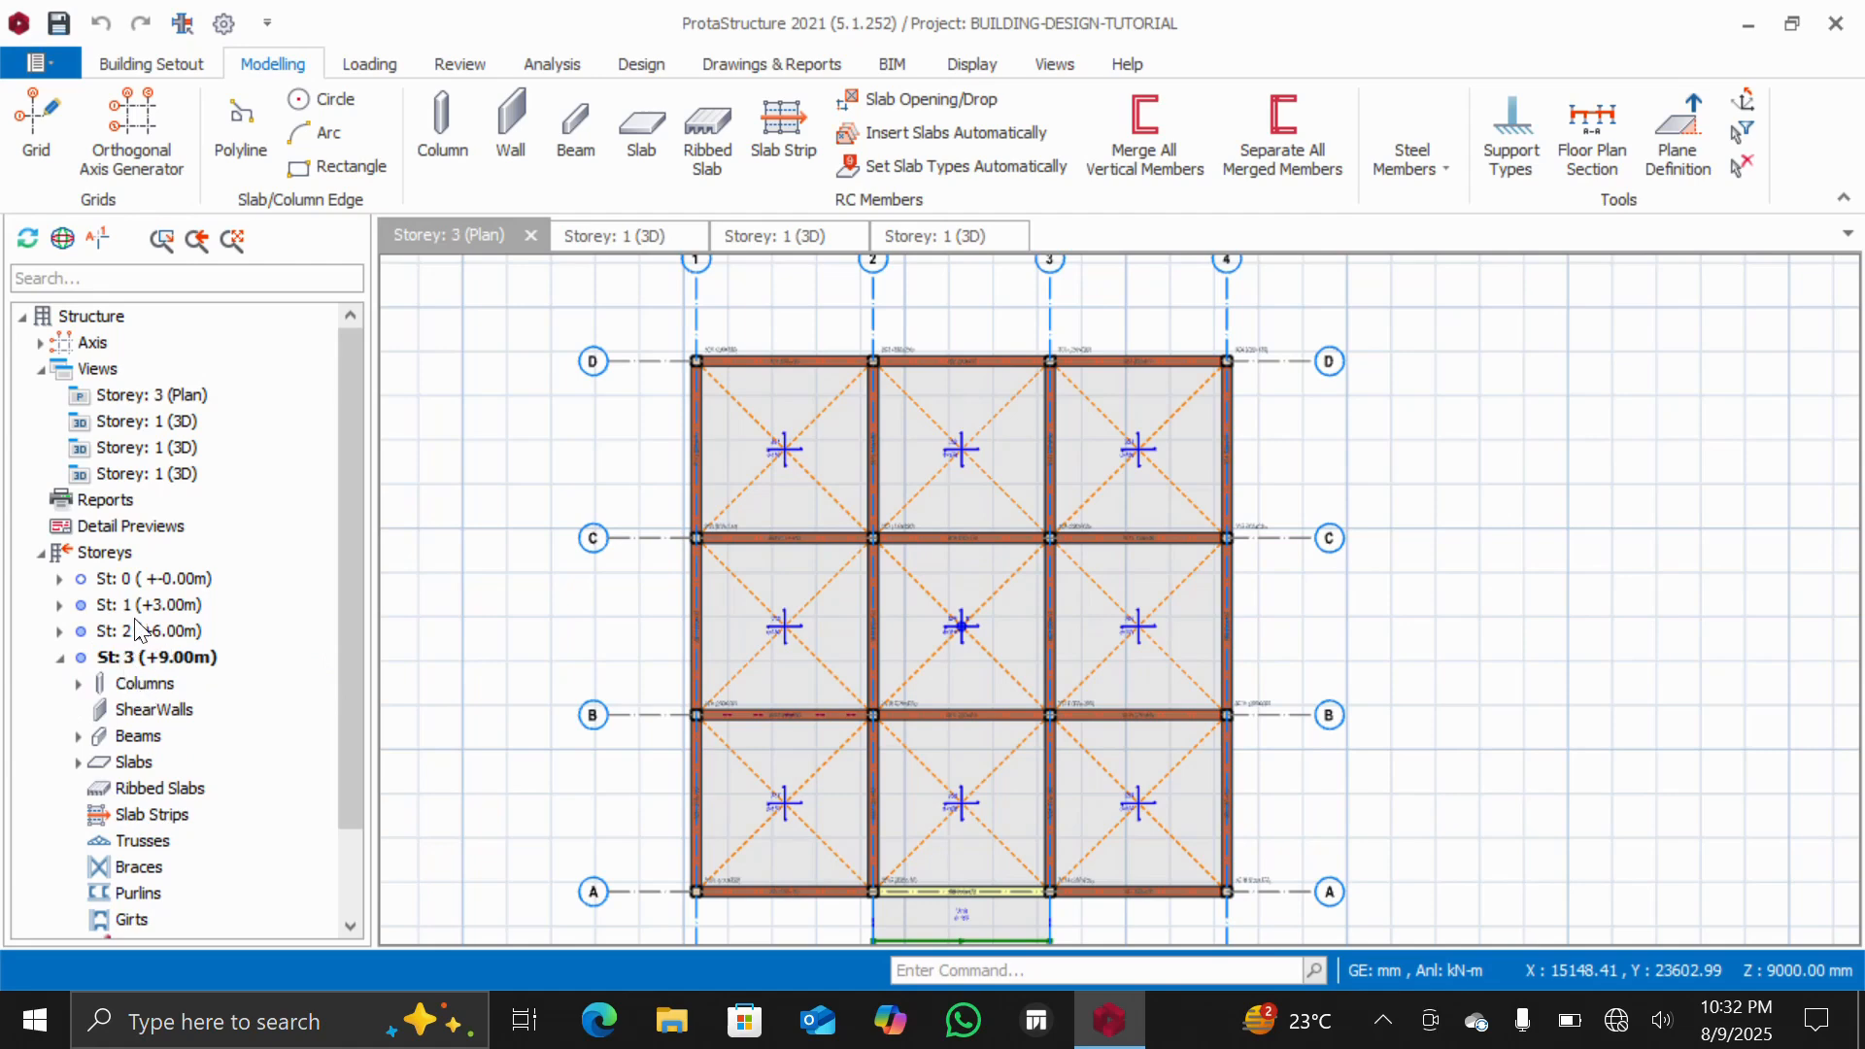
double_click(136, 630)
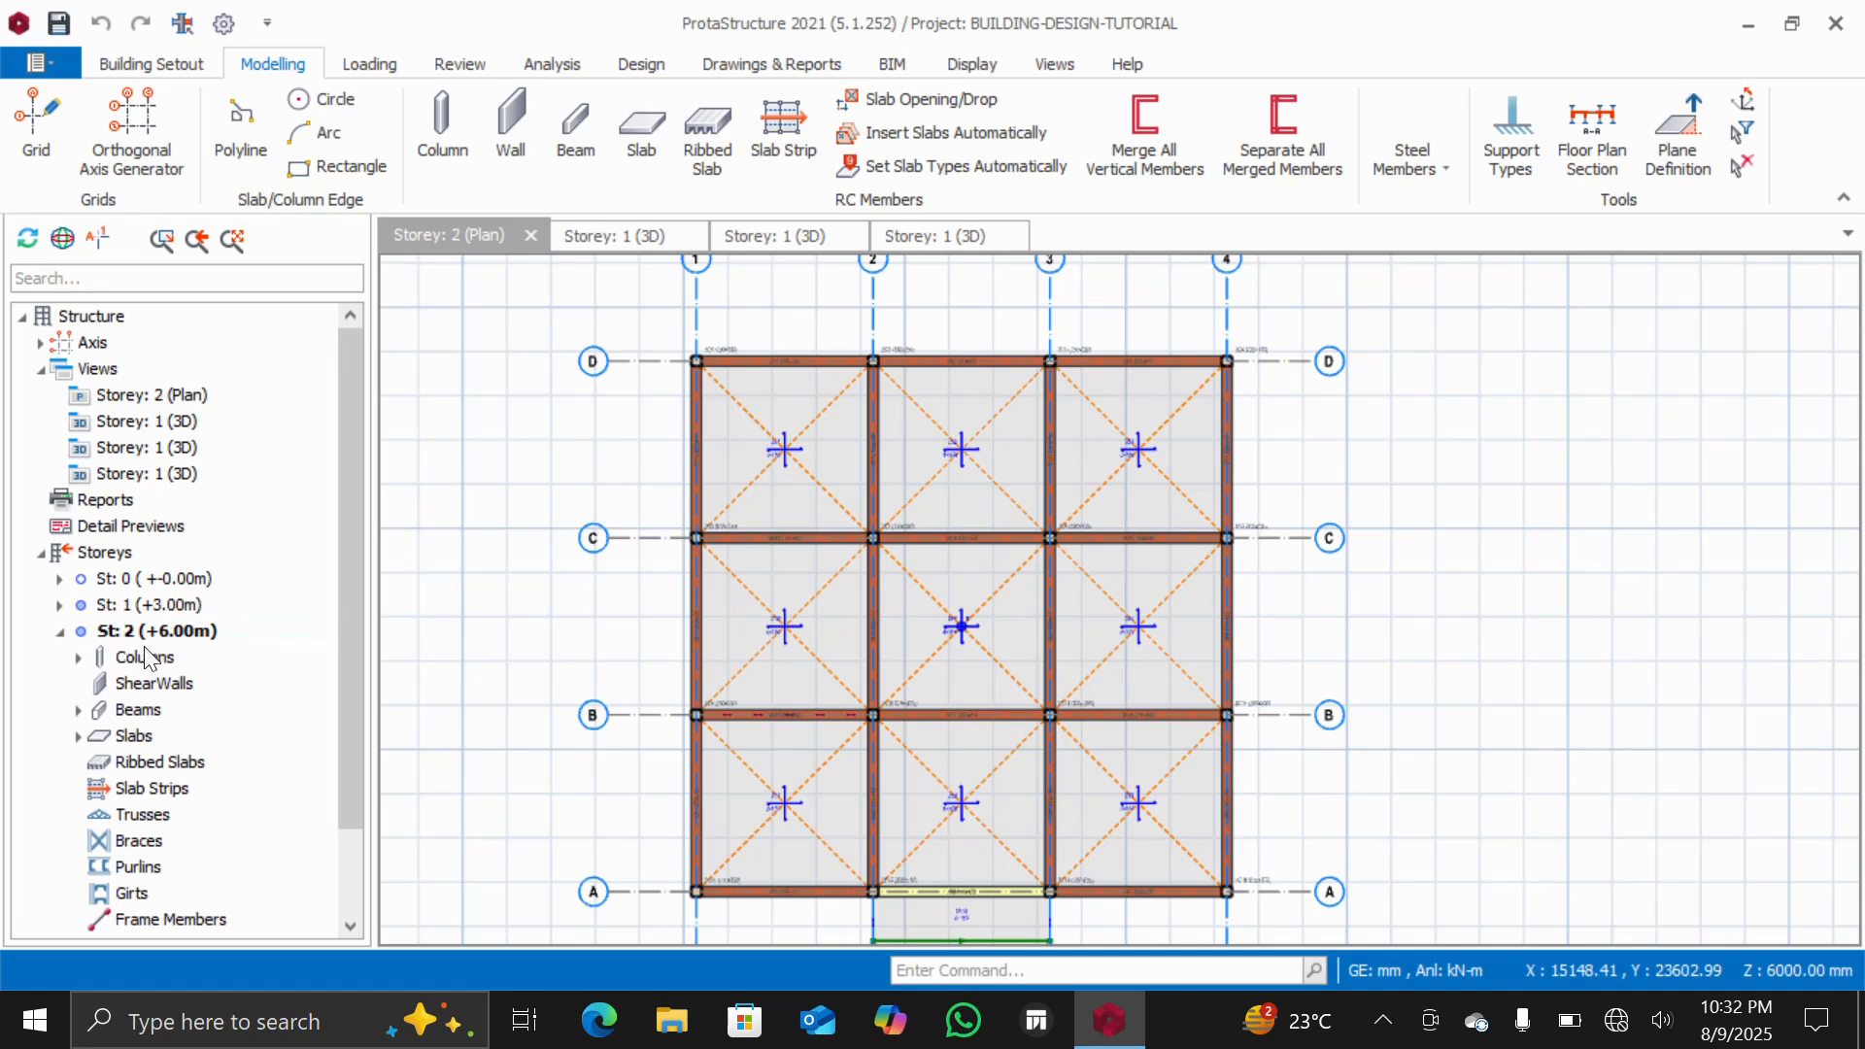
scroll(146, 658, "down", 2)
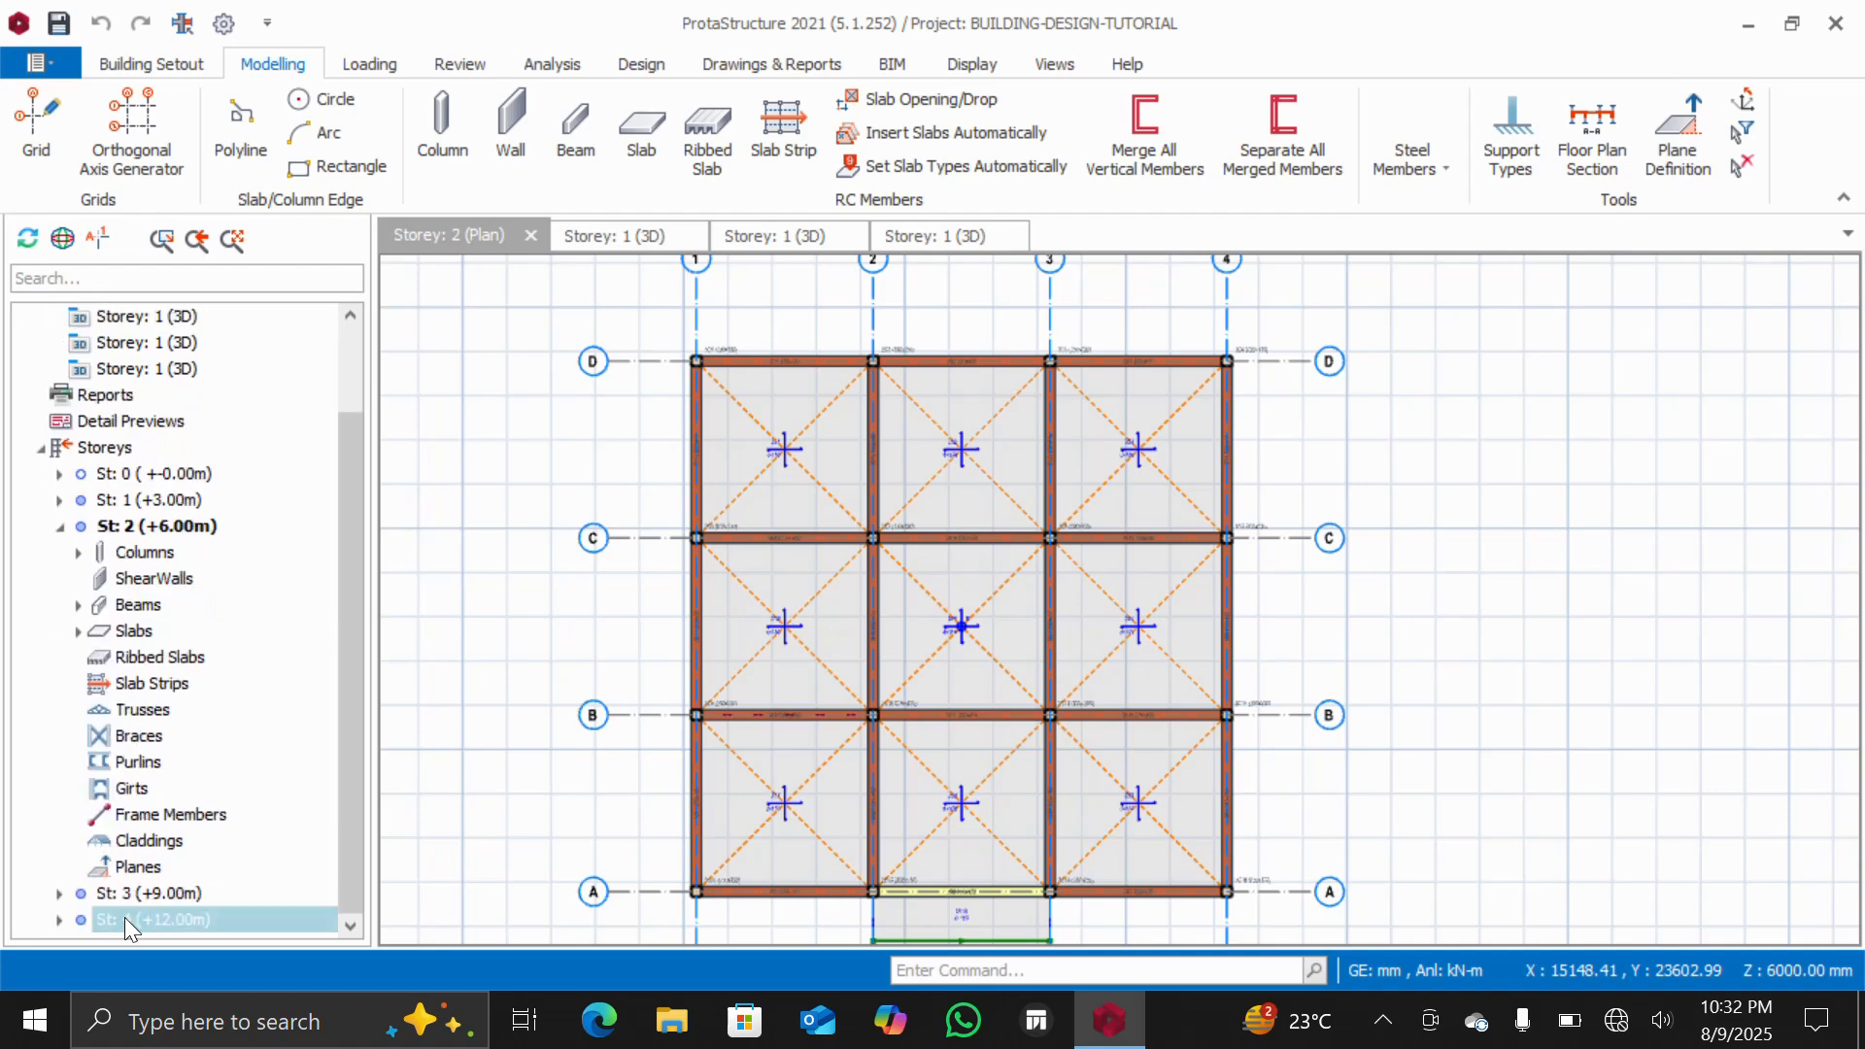
double_click(124, 917)
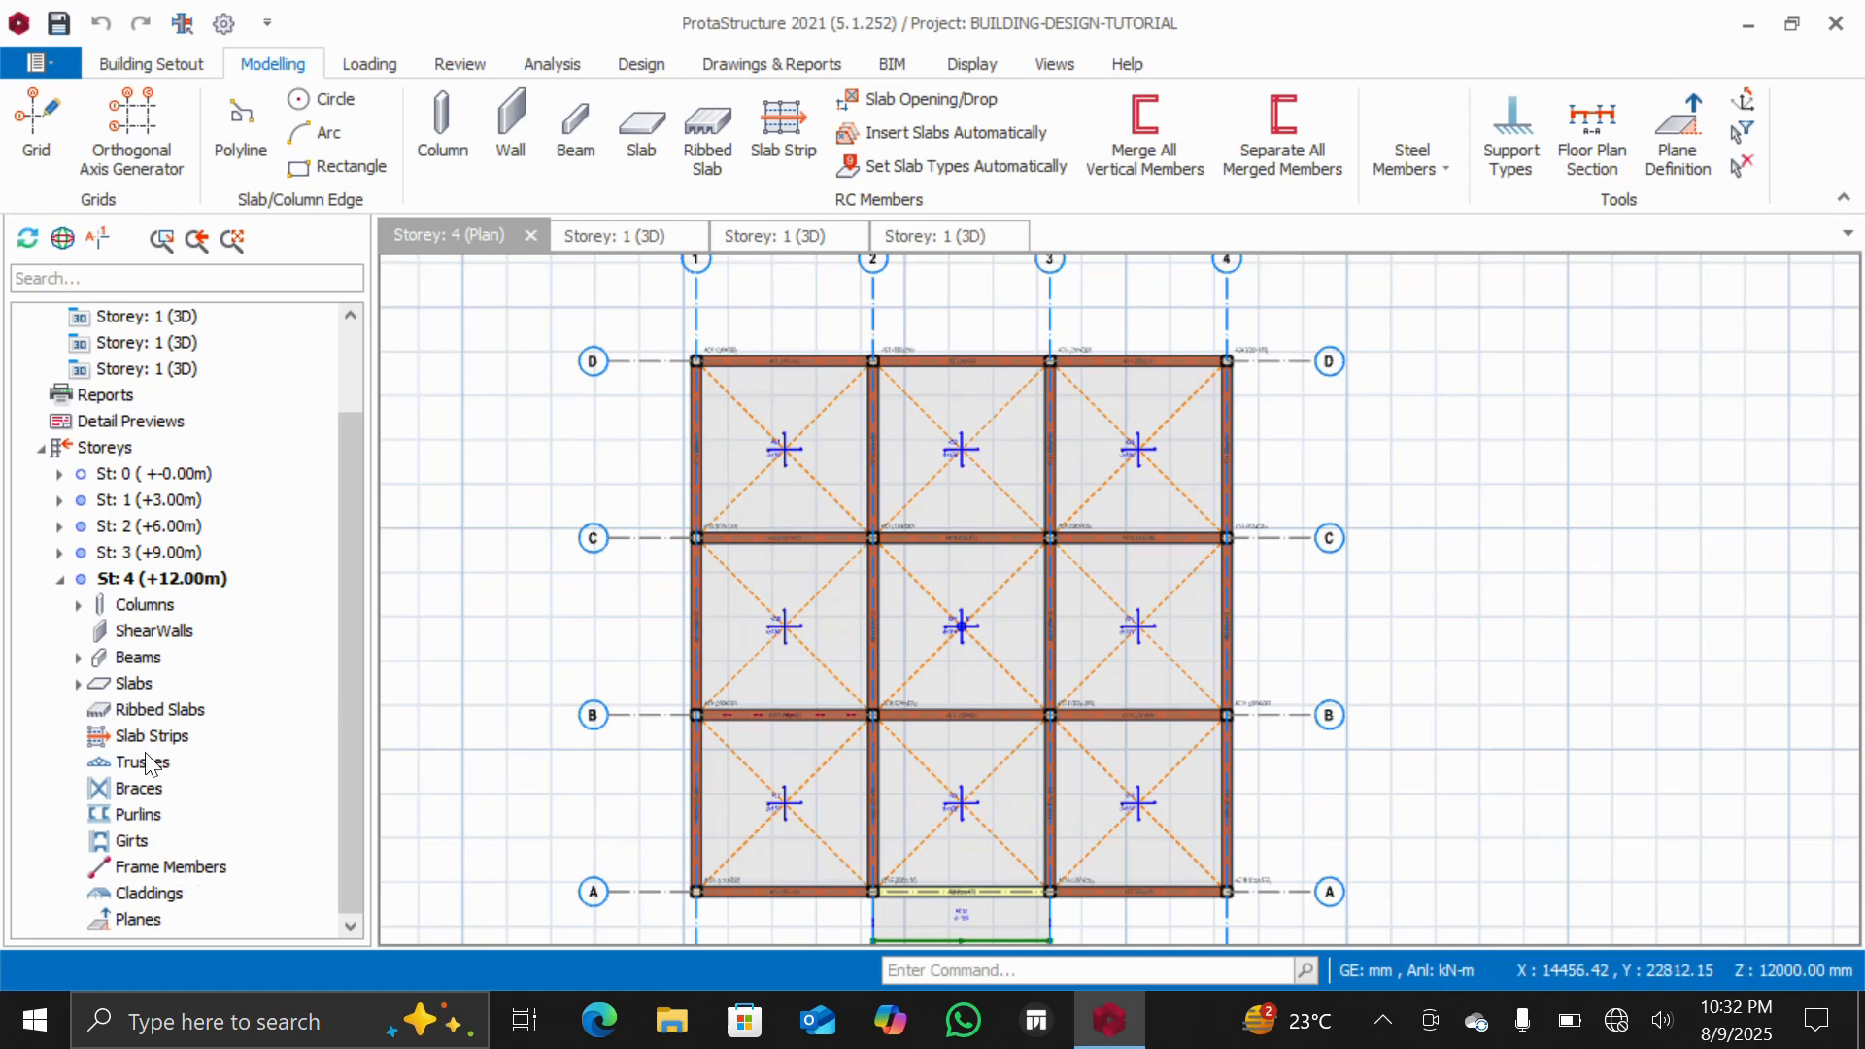
scroll(151, 785, "up", 1)
scroll(147, 767, "down", 1)
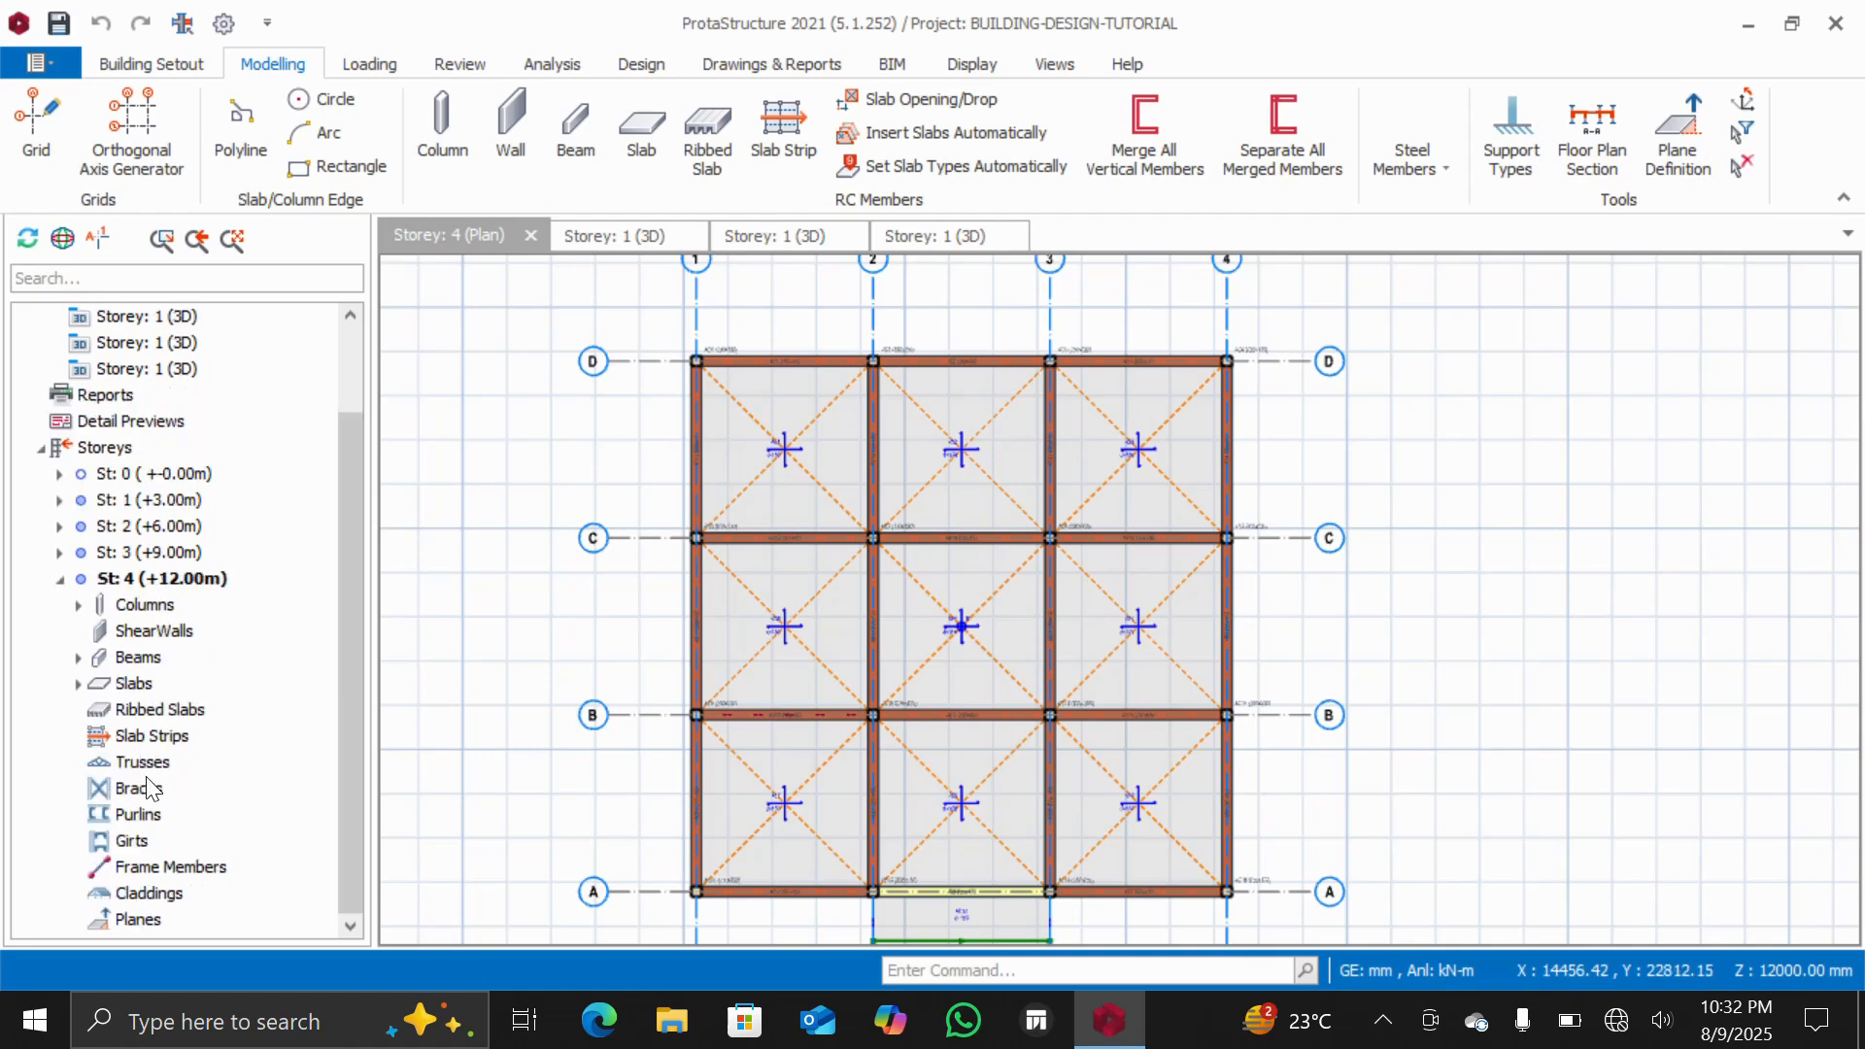
Select all storey 4 beams, 4B1 to 4B24, and delete their wall loads
double_click(143, 657)
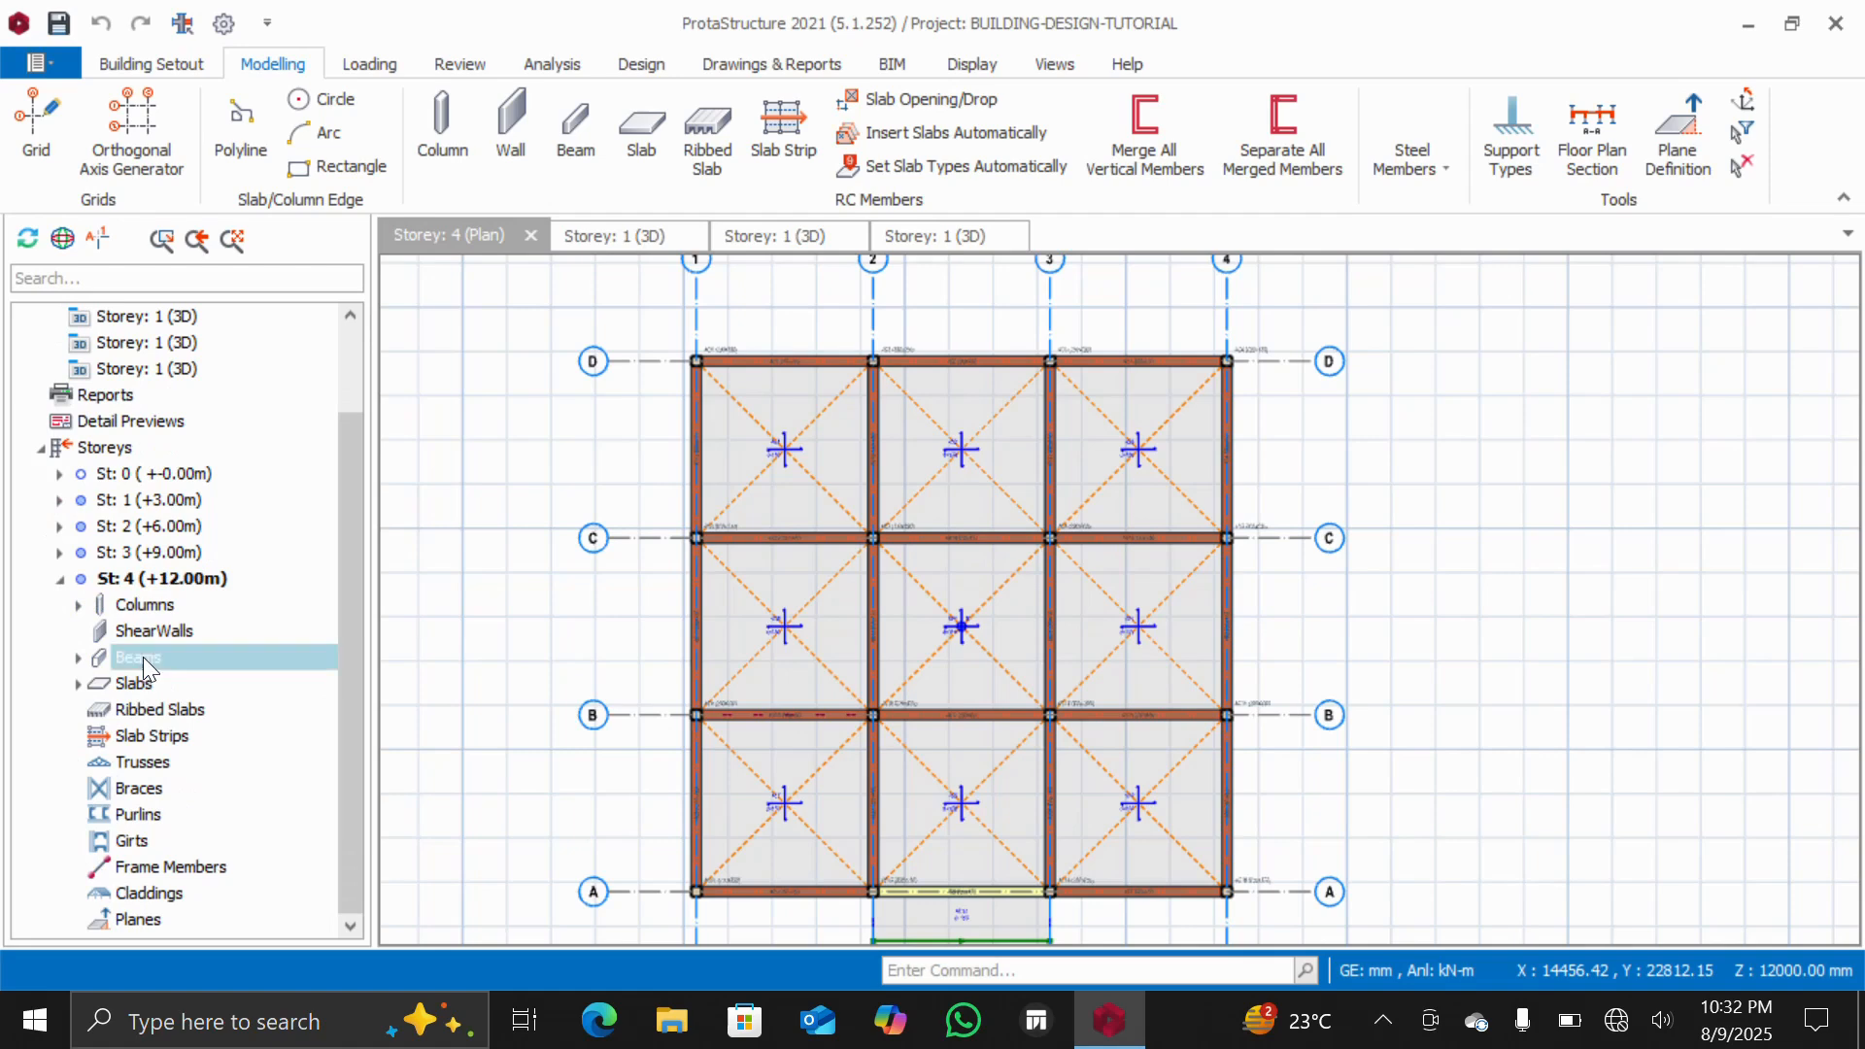
scroll(140, 713, "down", 2)
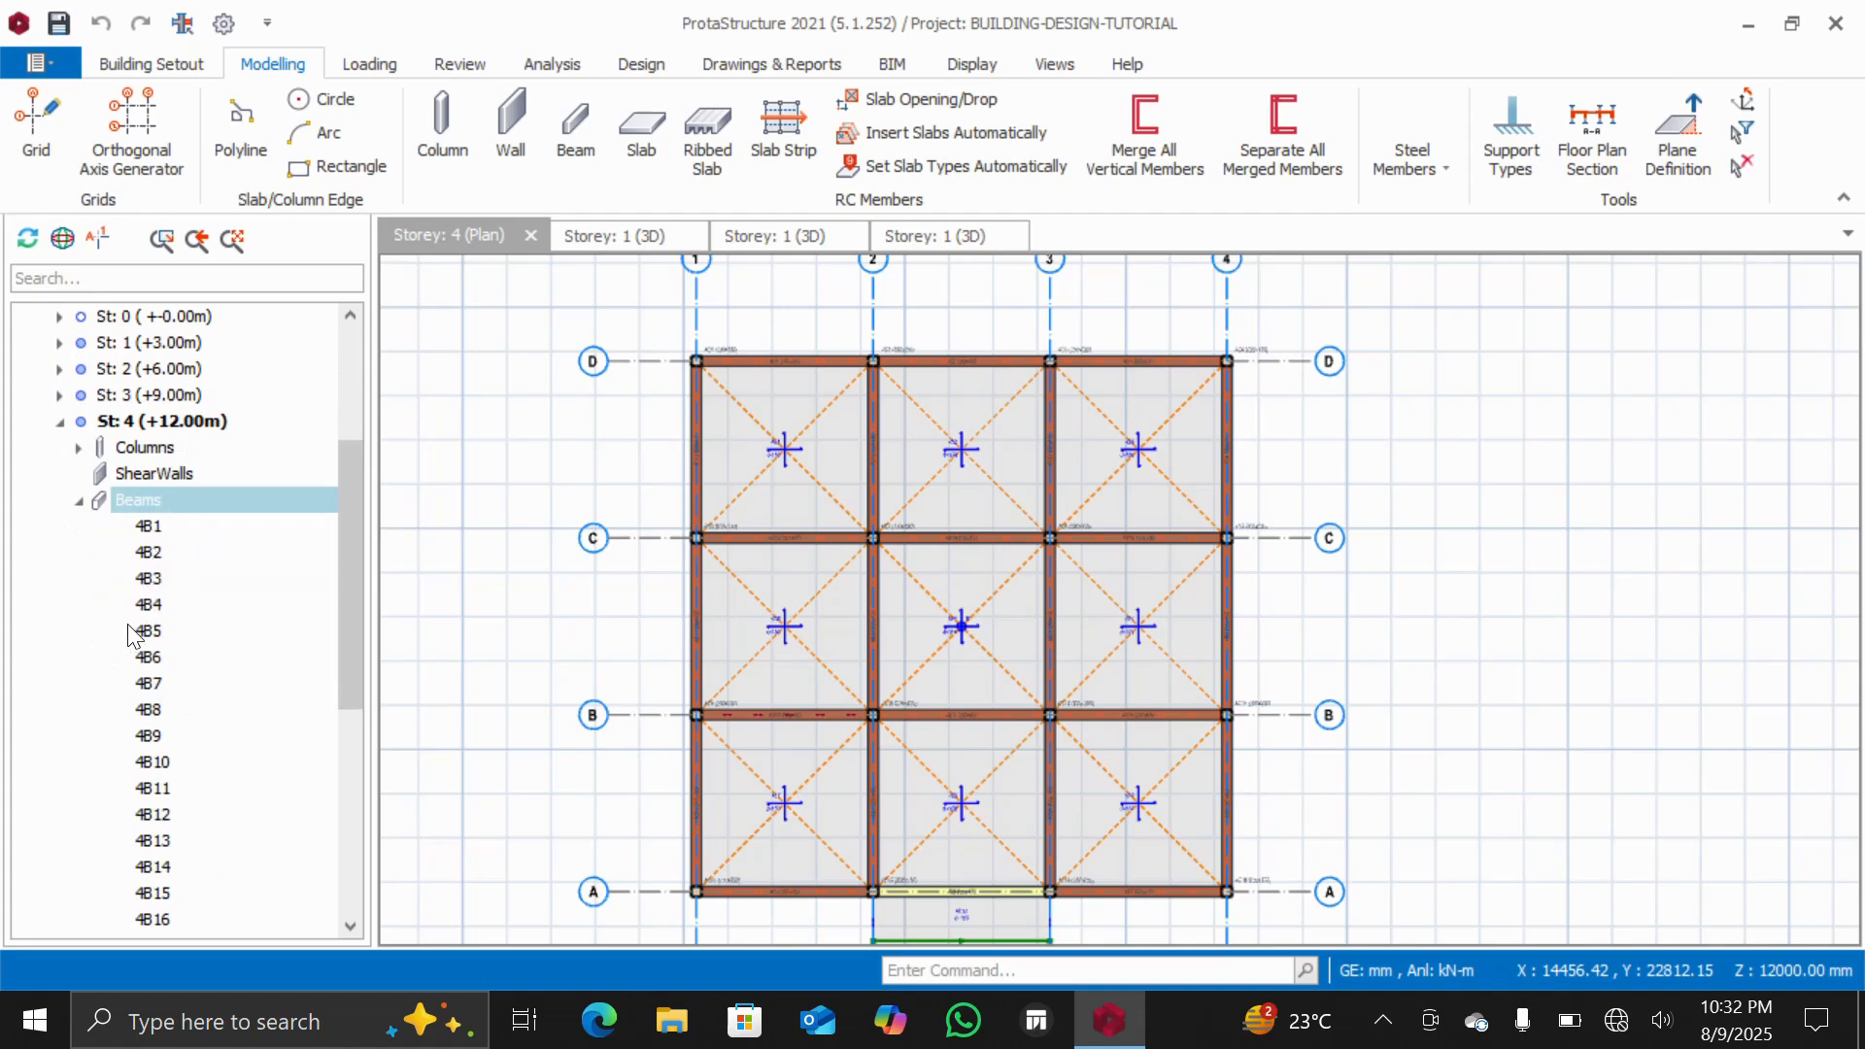
scroll(132, 612, "down", 2)
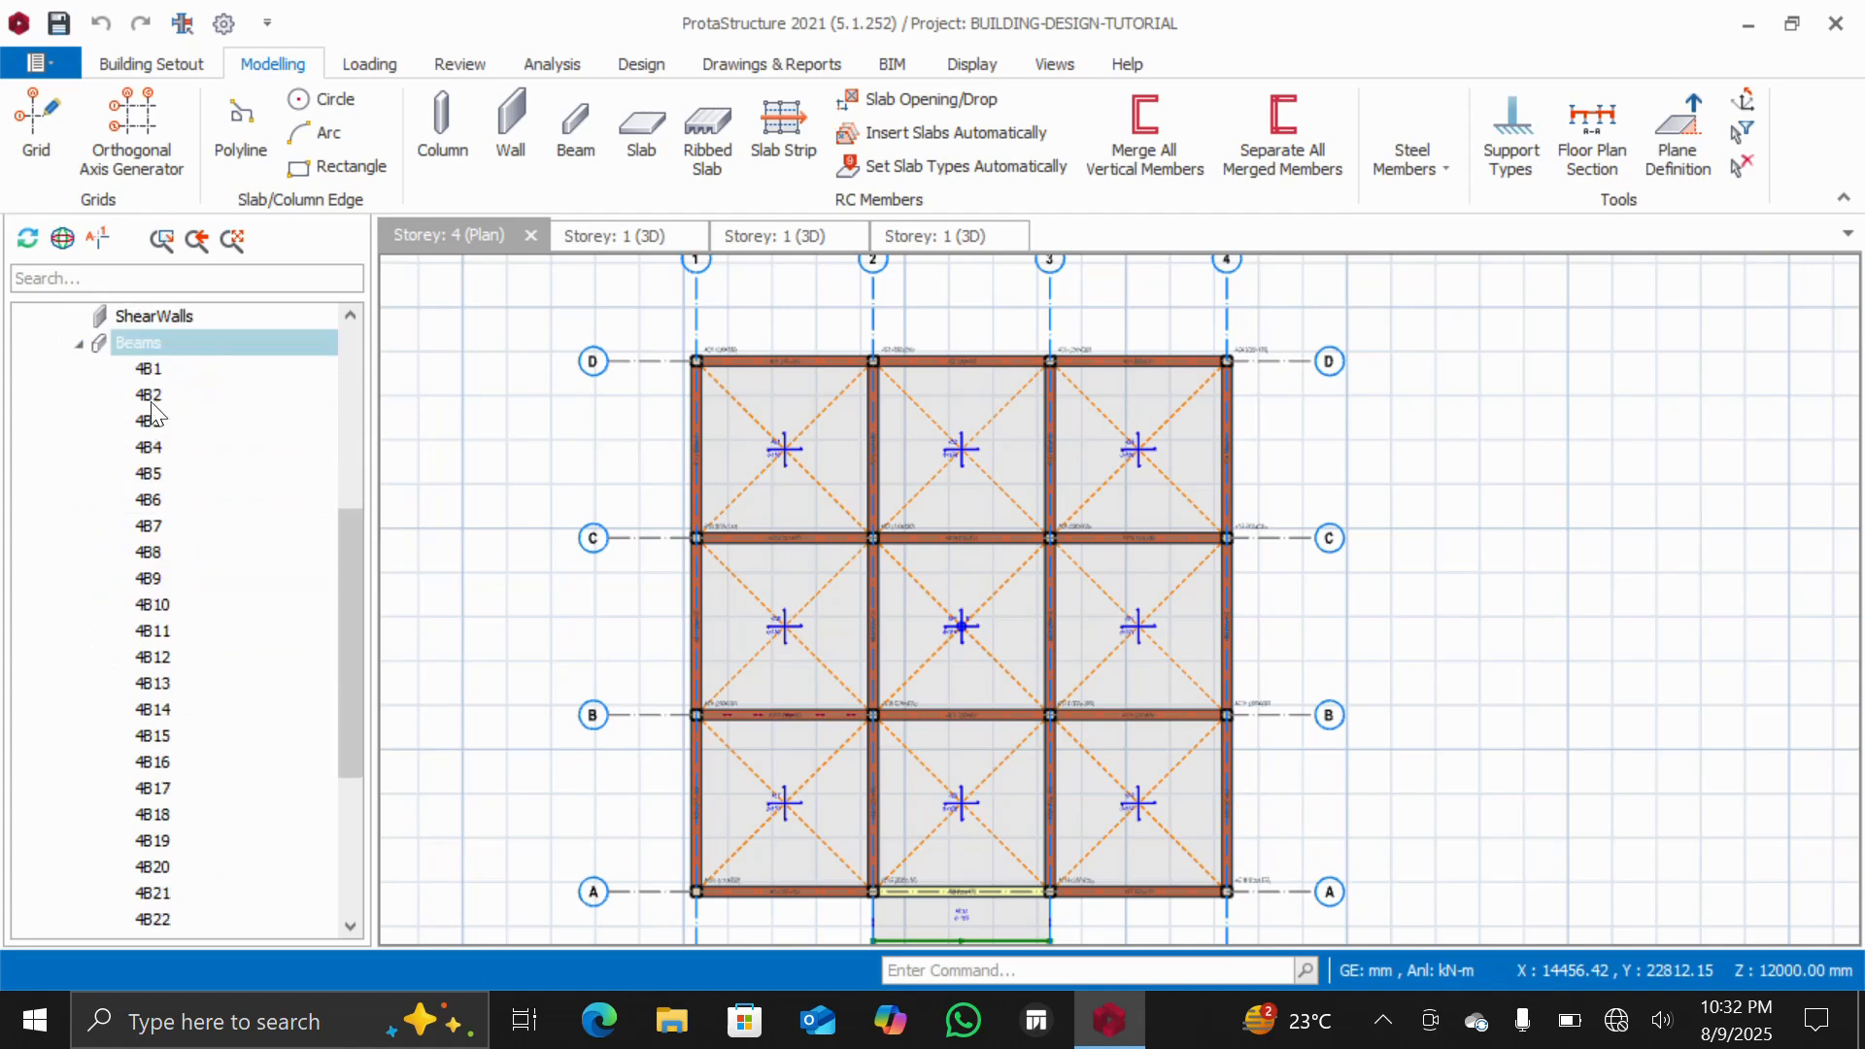
left_click(147, 374)
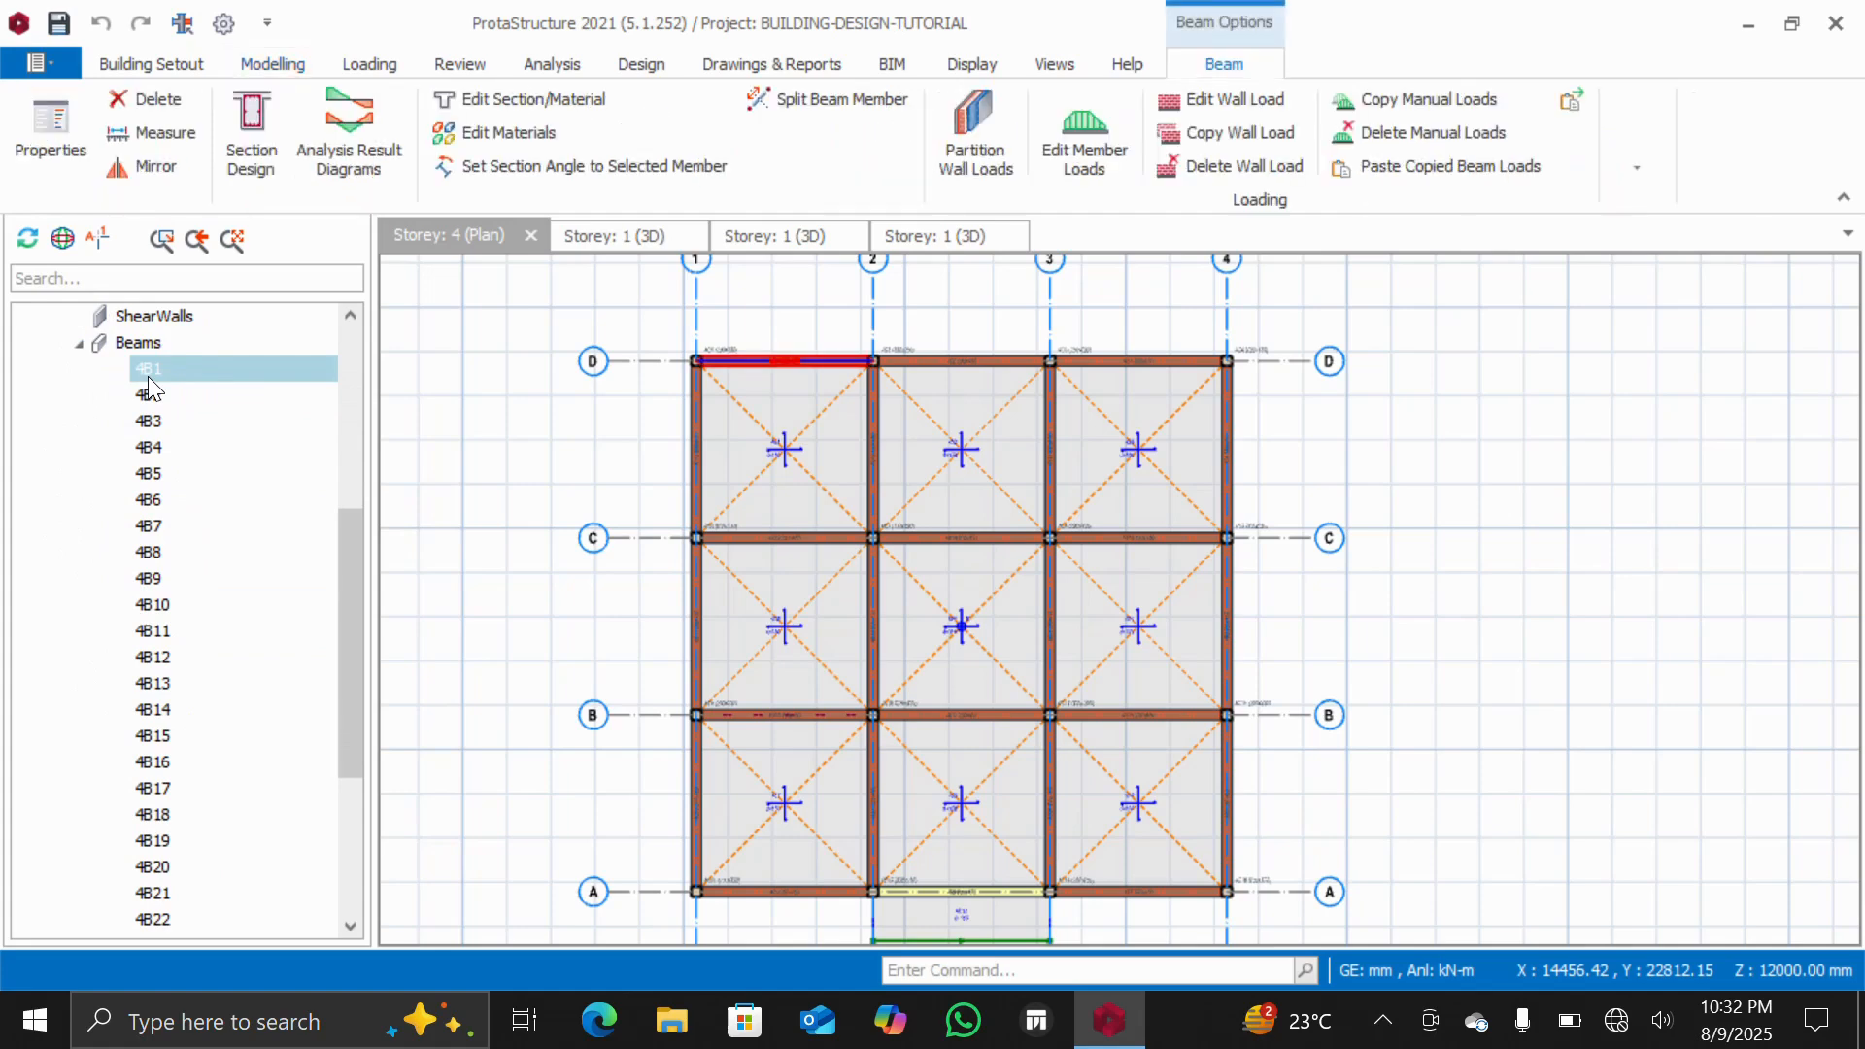
scroll(156, 427, "down", 4)
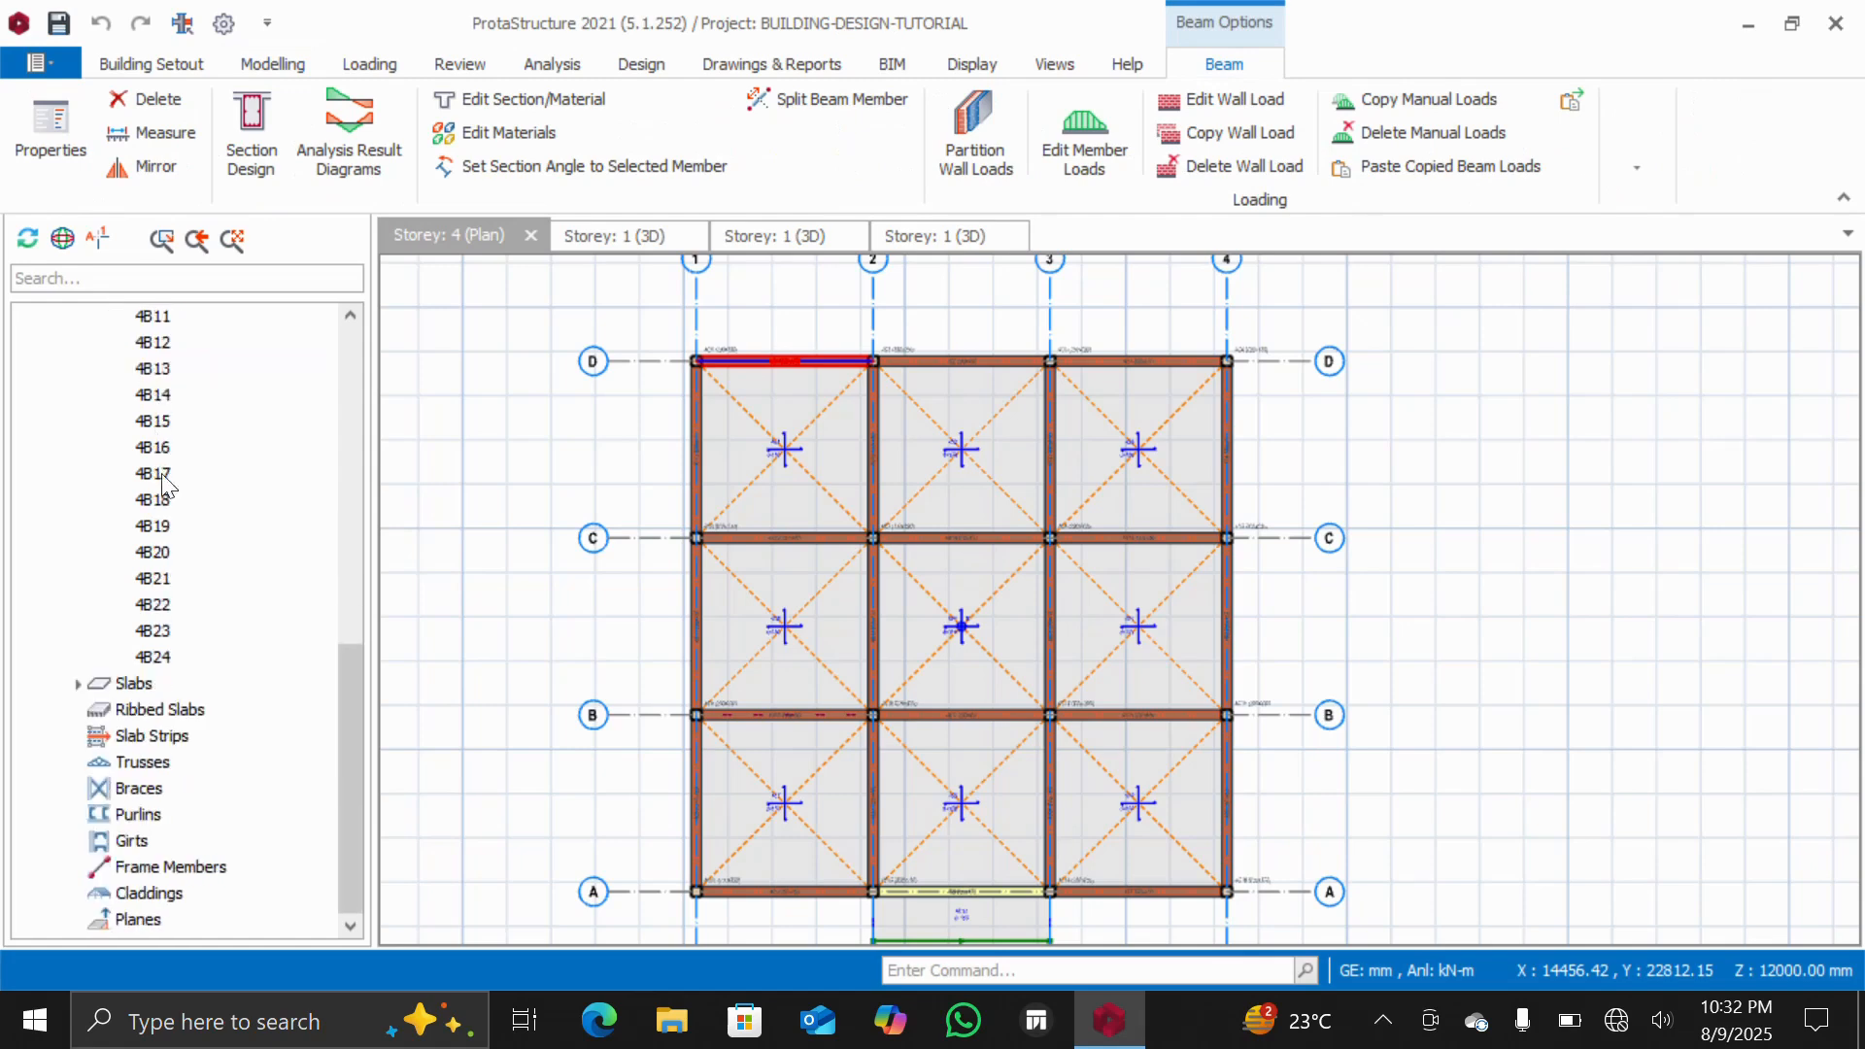
left_click(155, 658, "shift")
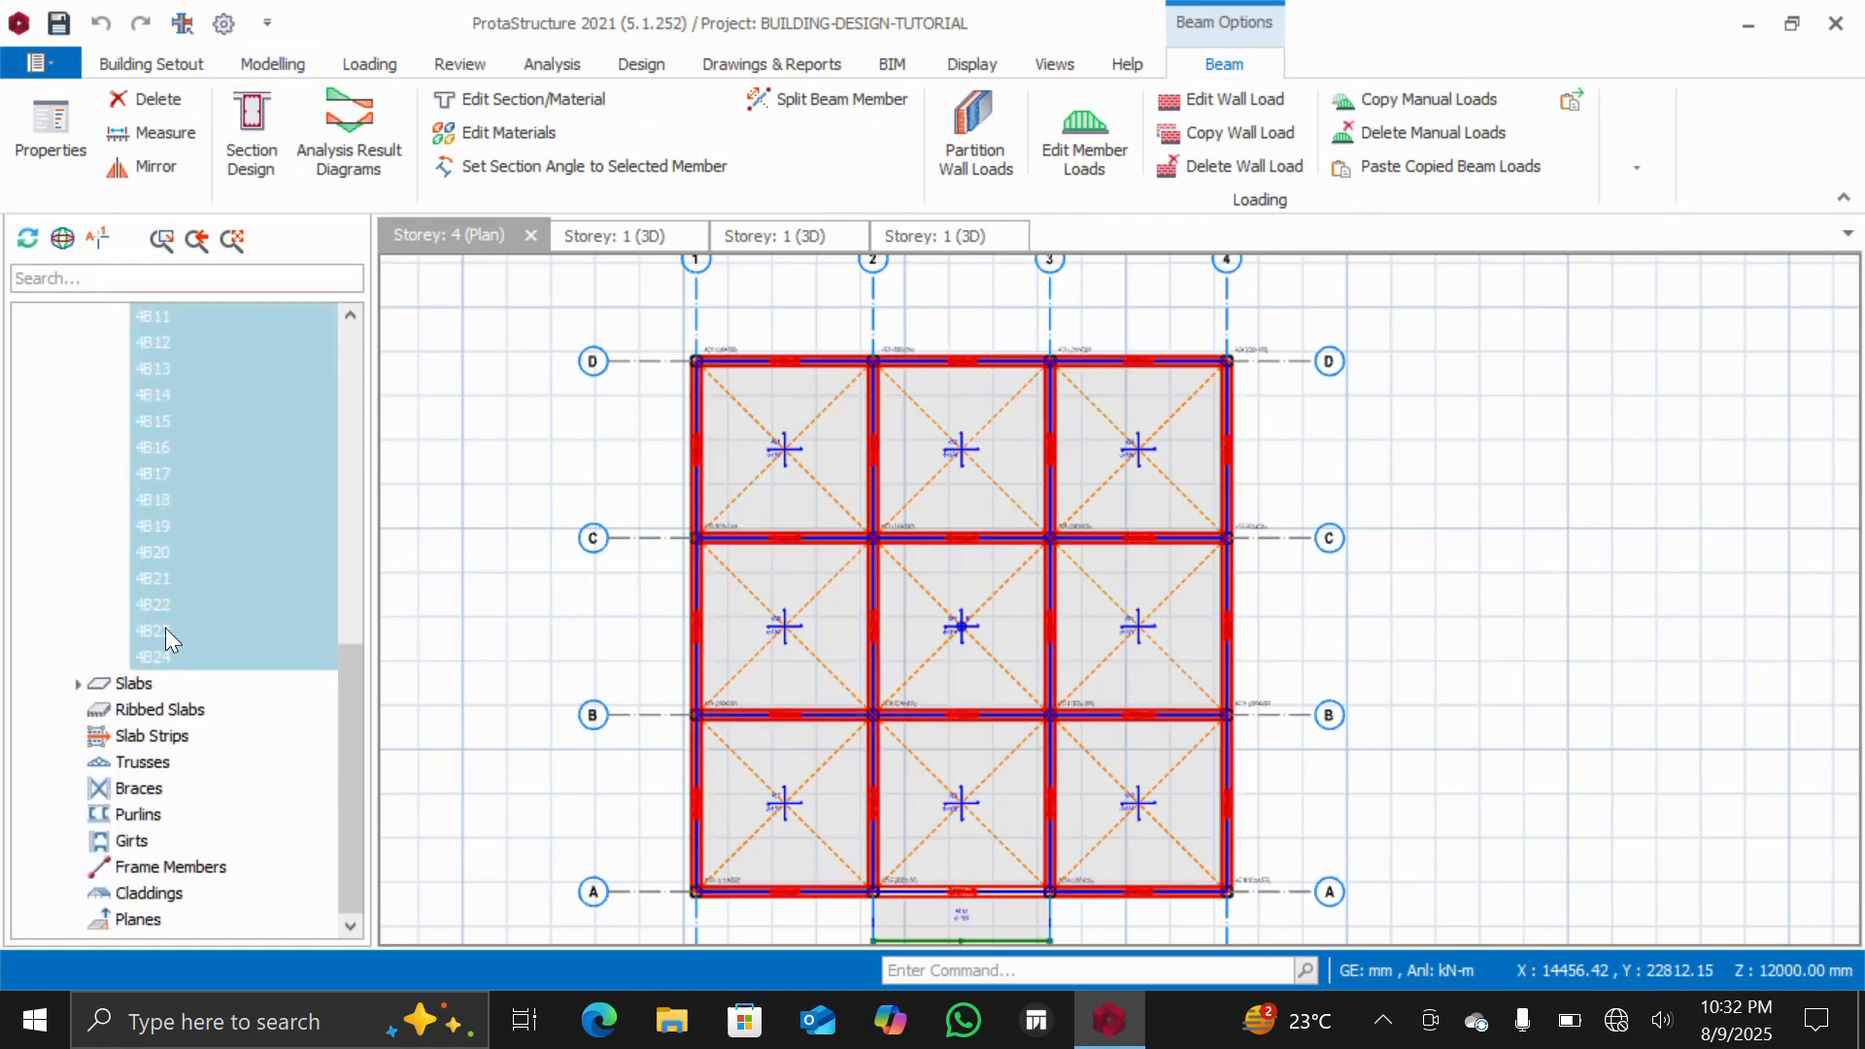
right_click(219, 458)
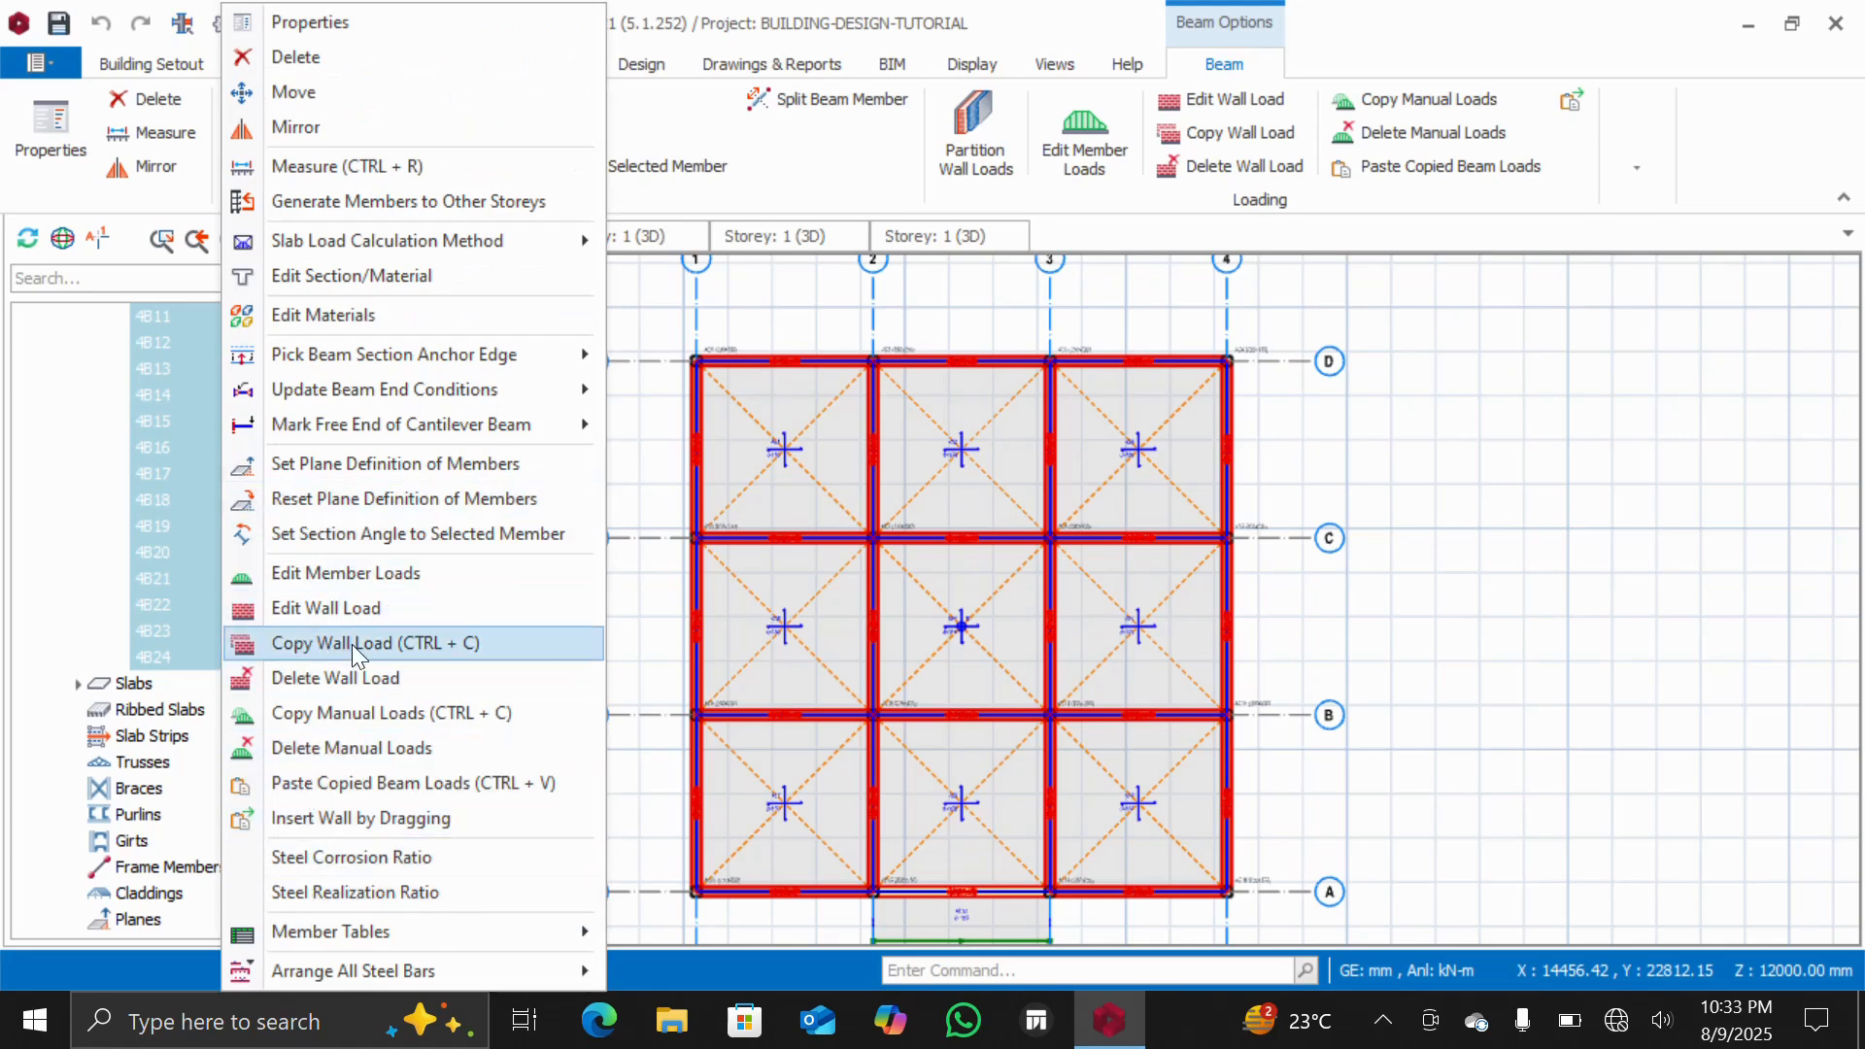
left_click(323, 682)
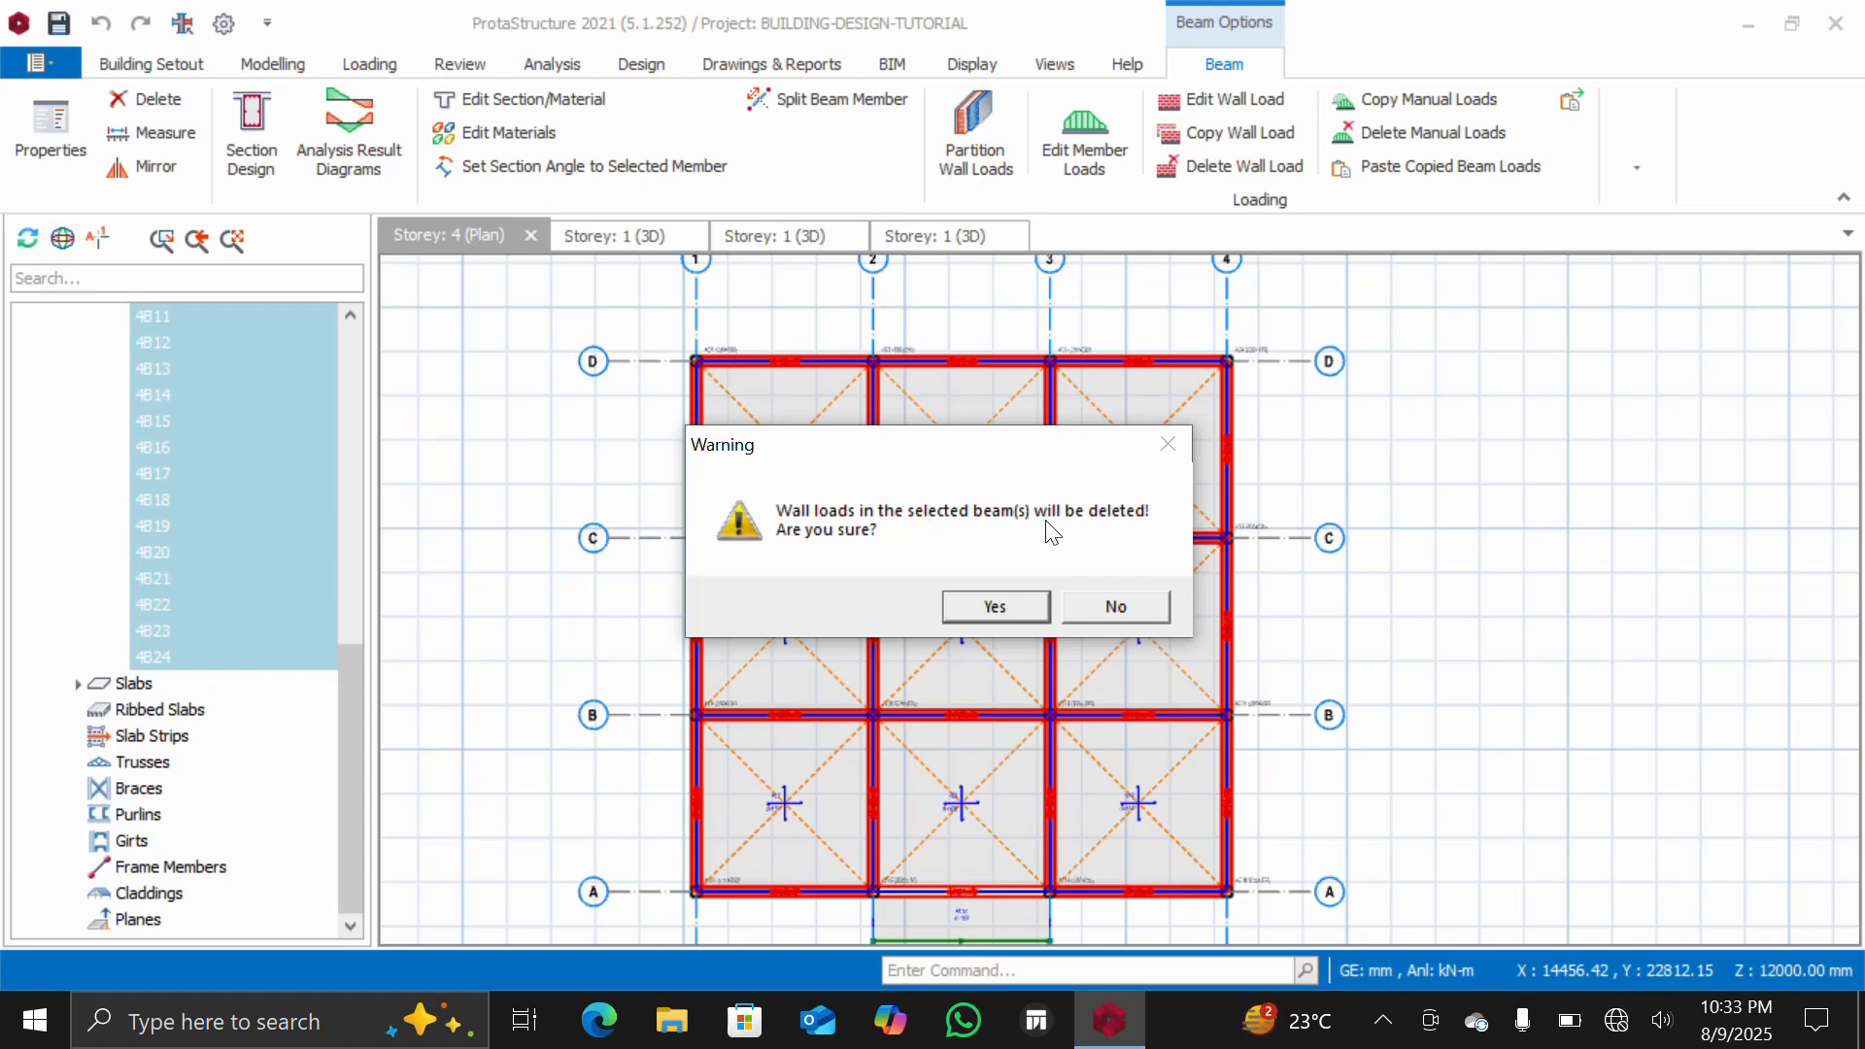
left_click(993, 608)
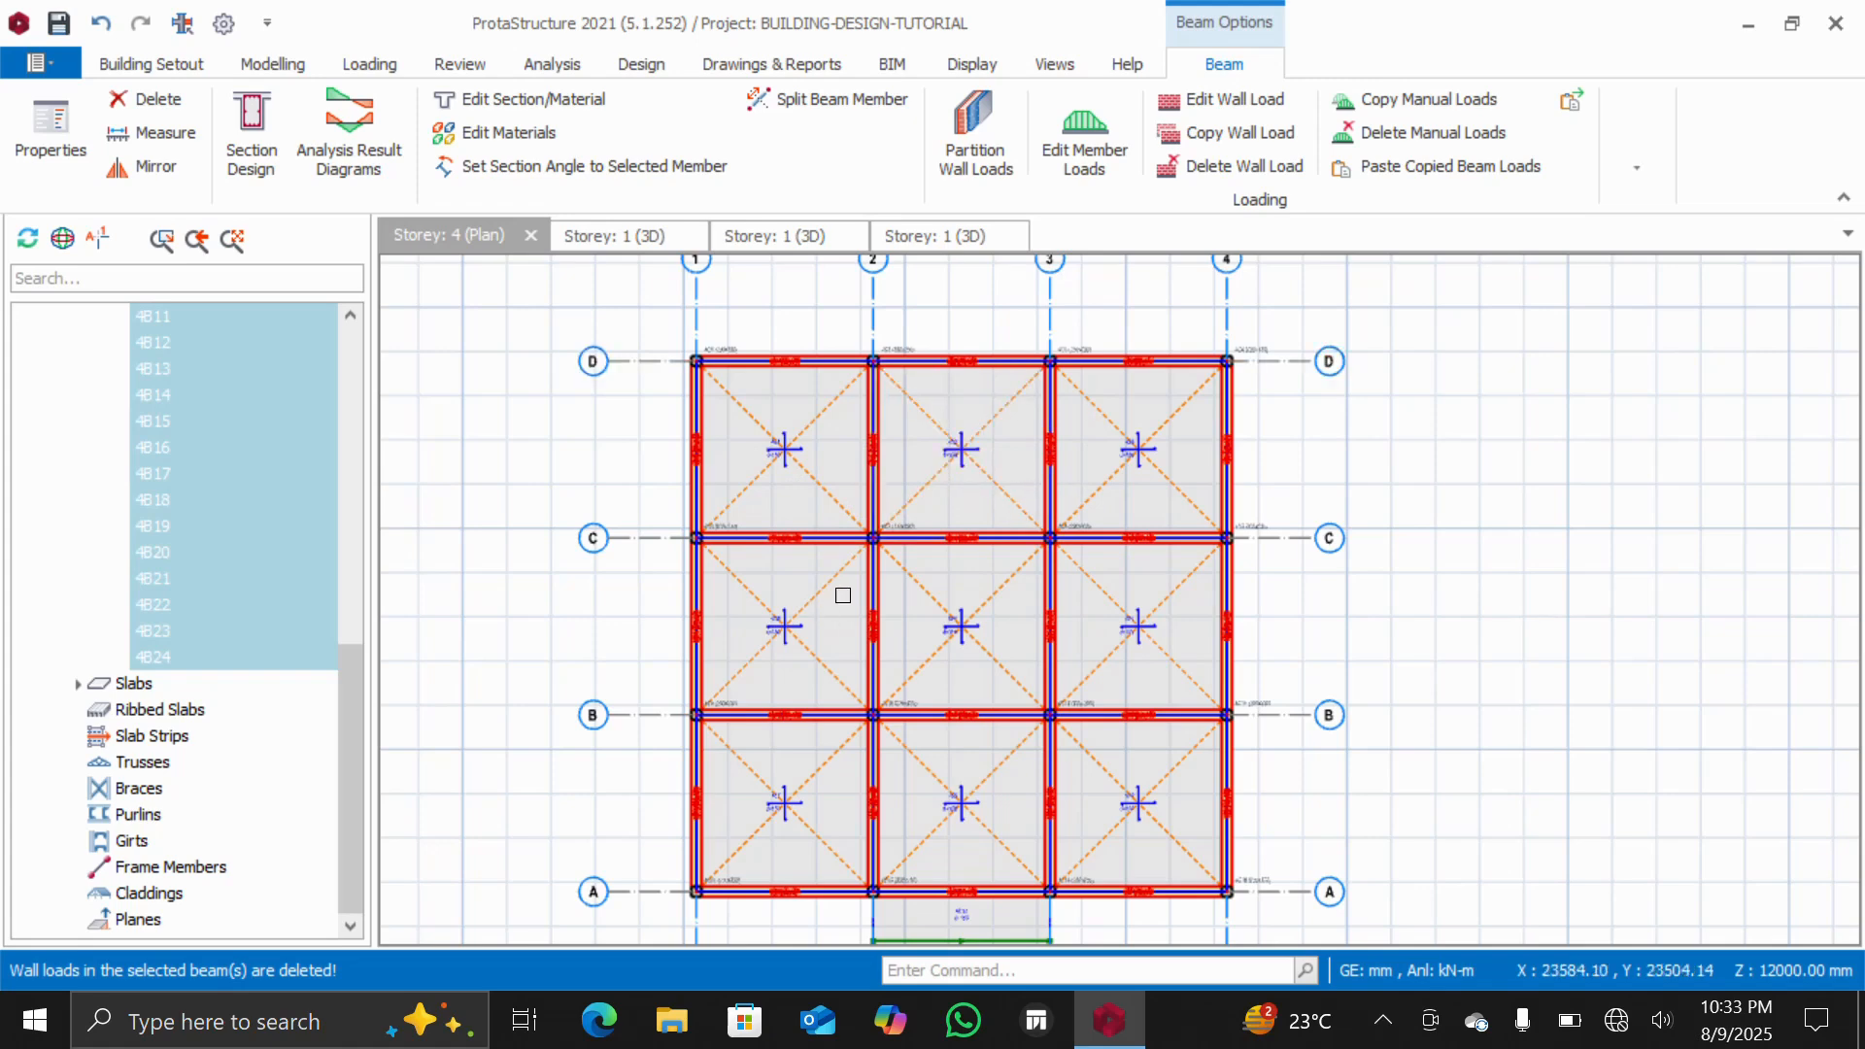
key("Escape")
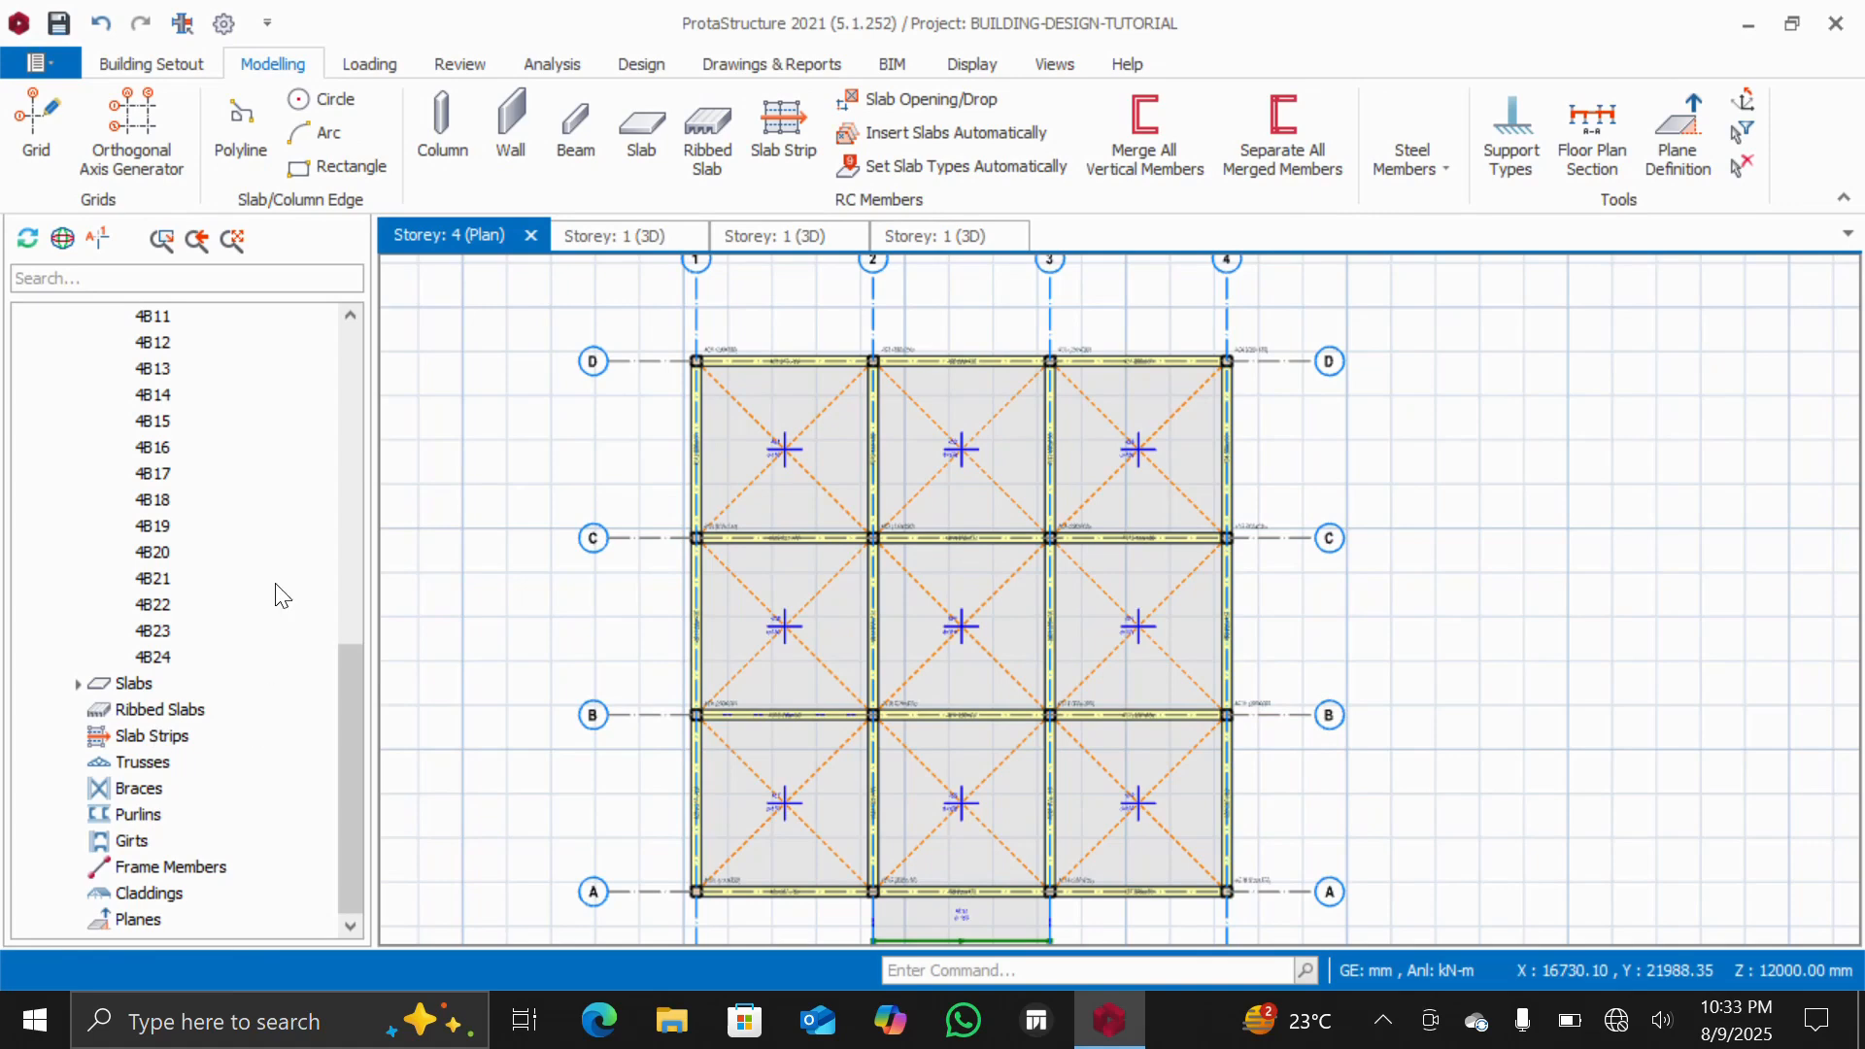
Open a new 3D view of the structure and orbit and zoom around the building to inspect the top storey
scroll(286, 590, "up", 10)
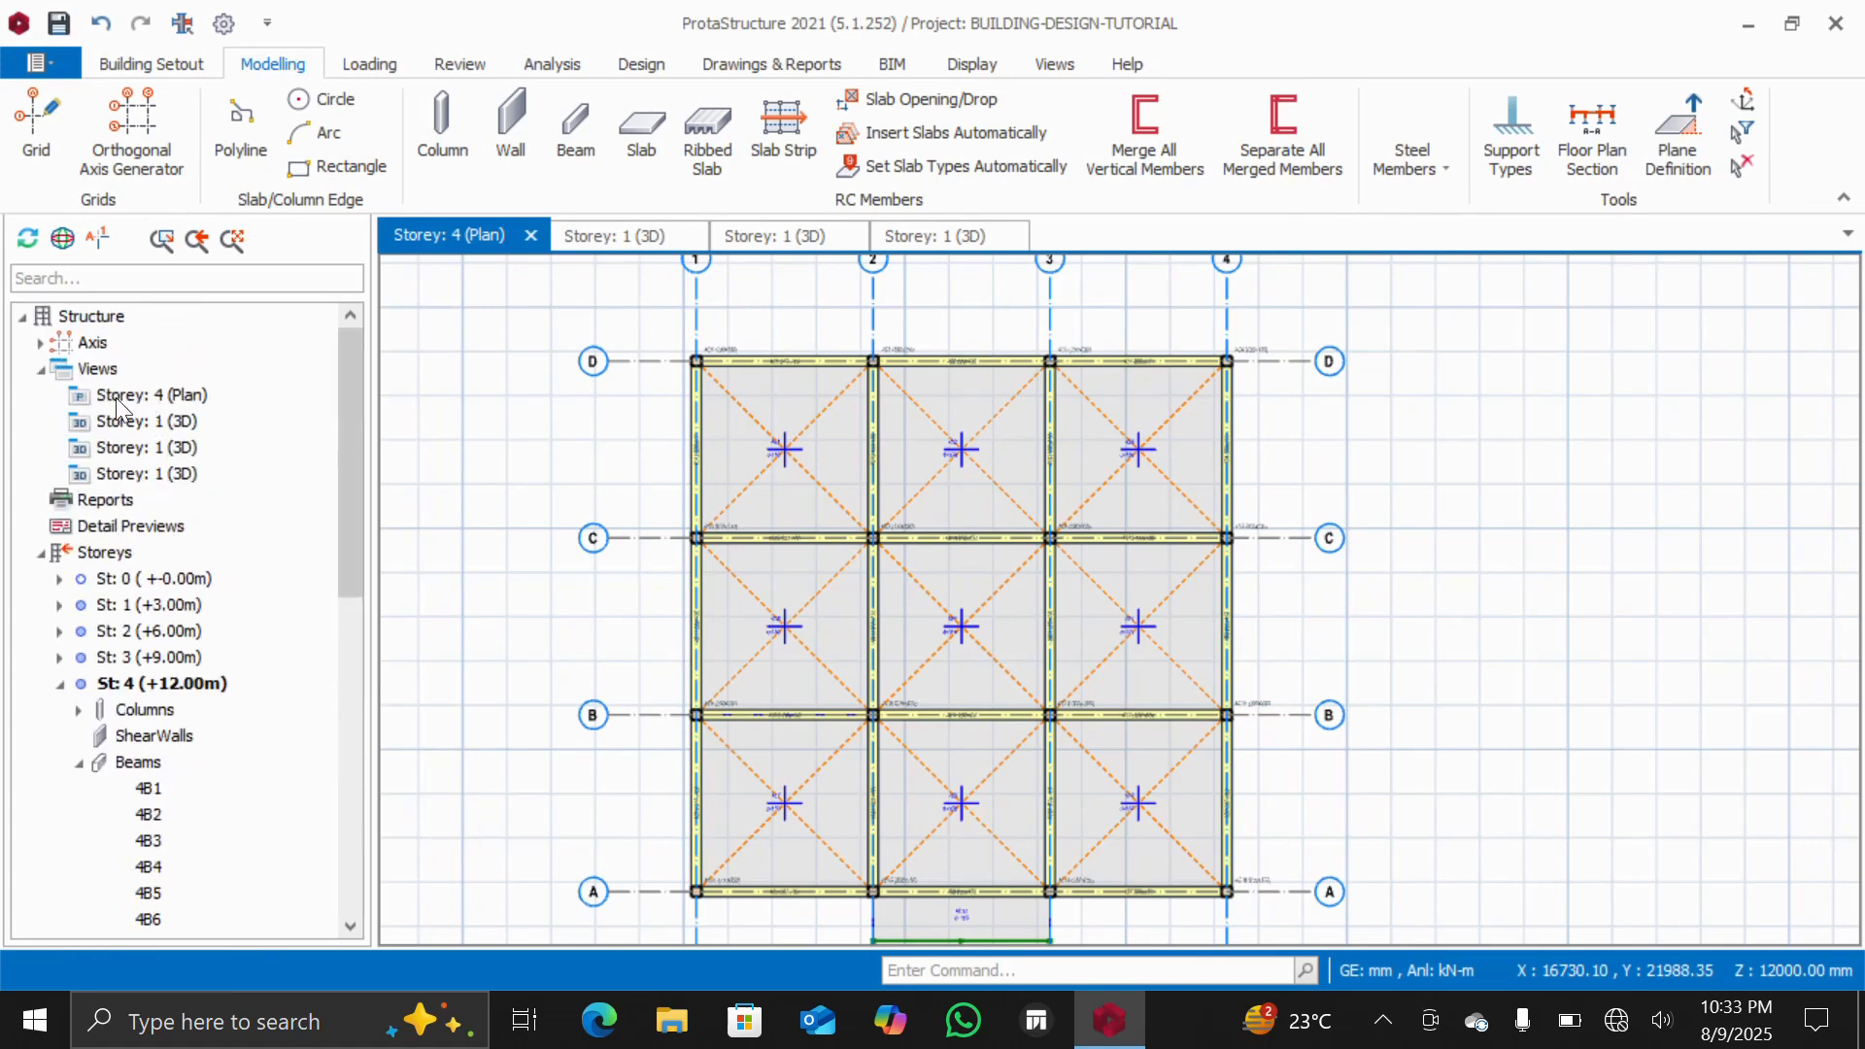
right_click(92, 365)
left_click(181, 419)
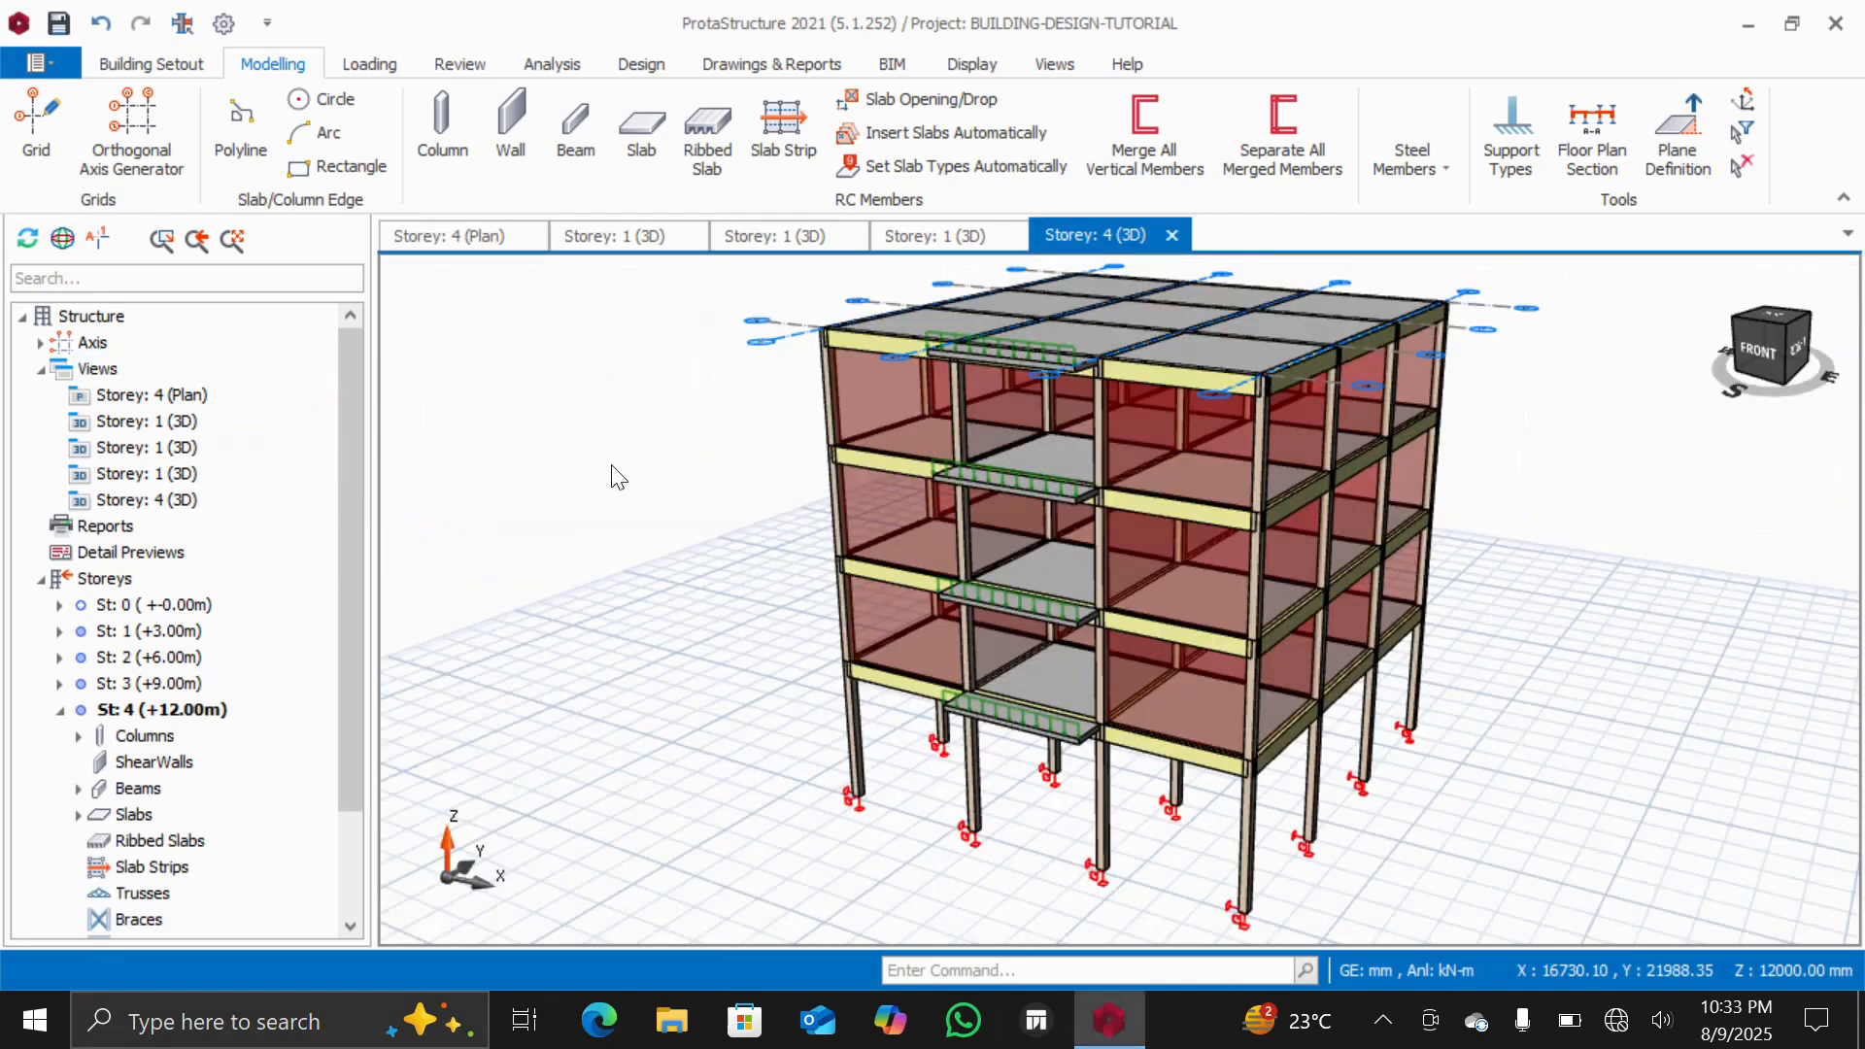
left_click(137, 604)
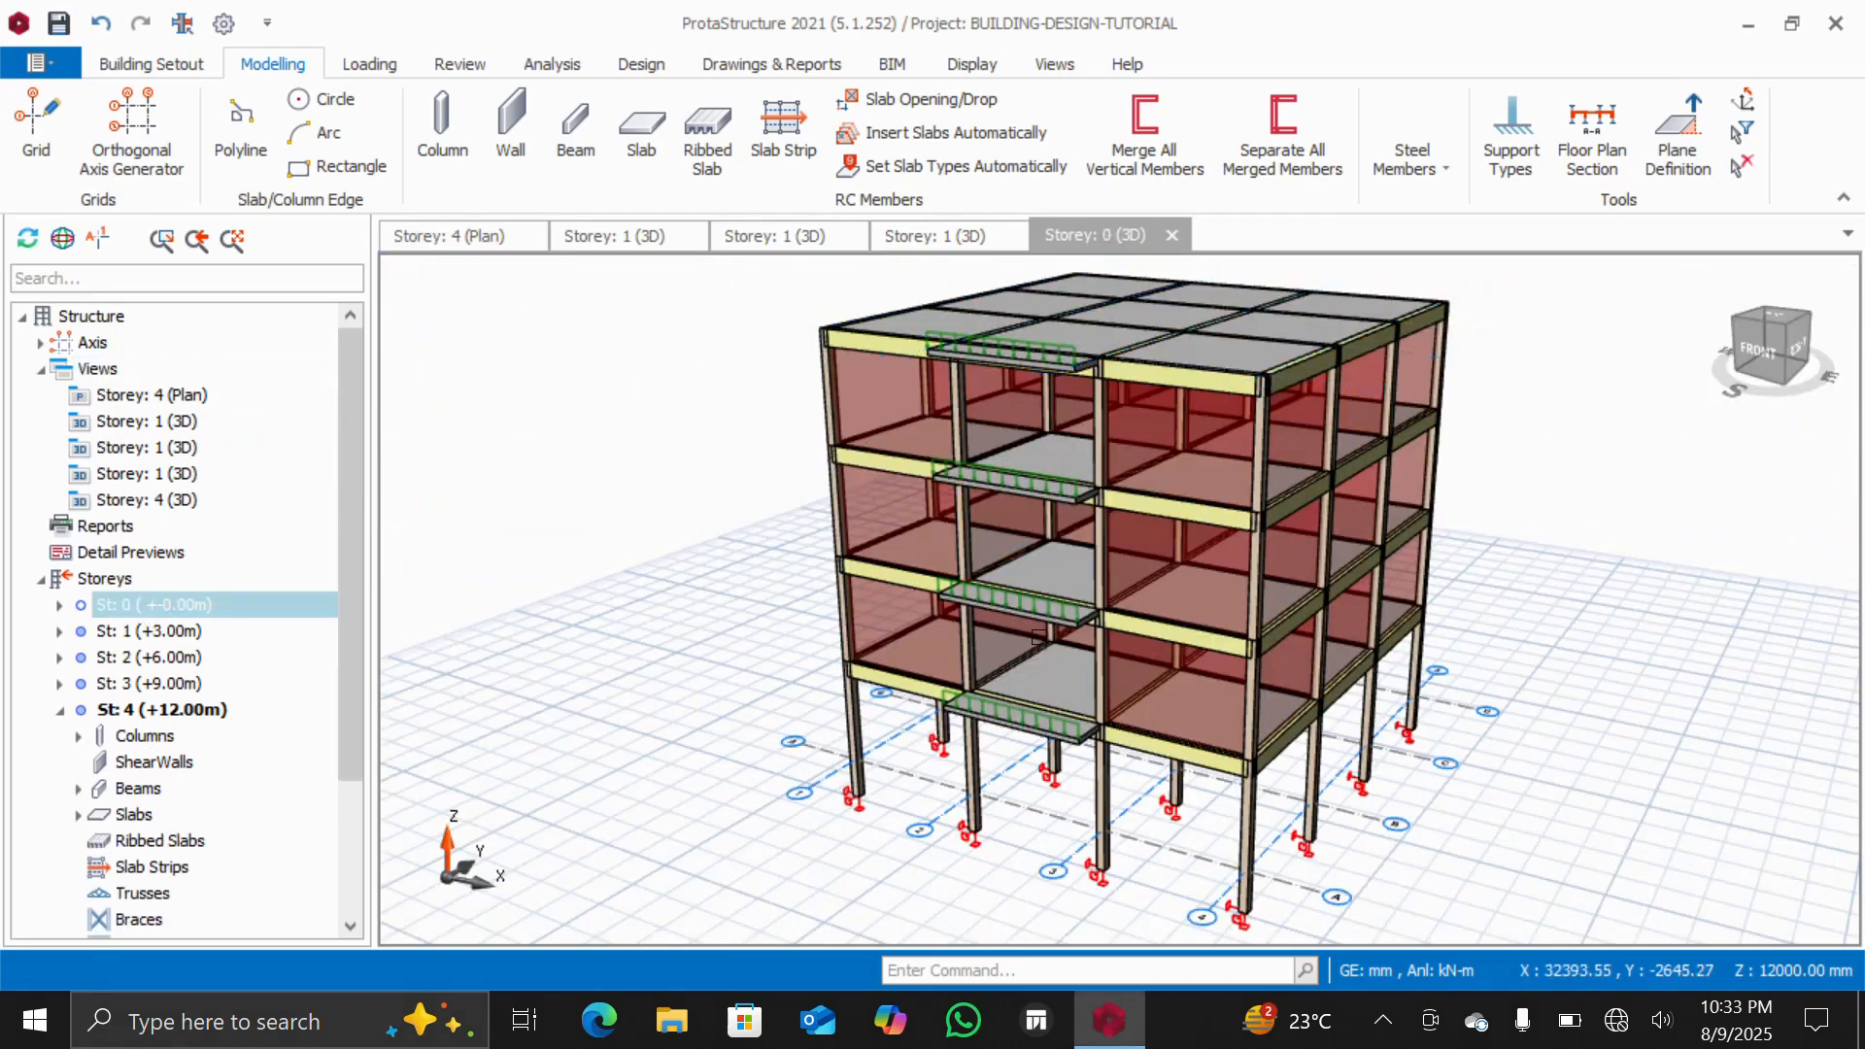
mouse_move(1769, 352)
left_mouse_down()
mouse_move(1802, 332)
mouse_move(1787, 367)
mouse_move(1769, 336)
mouse_move(1791, 332)
mouse_move(1785, 357)
left_mouse_up()
scroll(1228, 335, "up", 5)
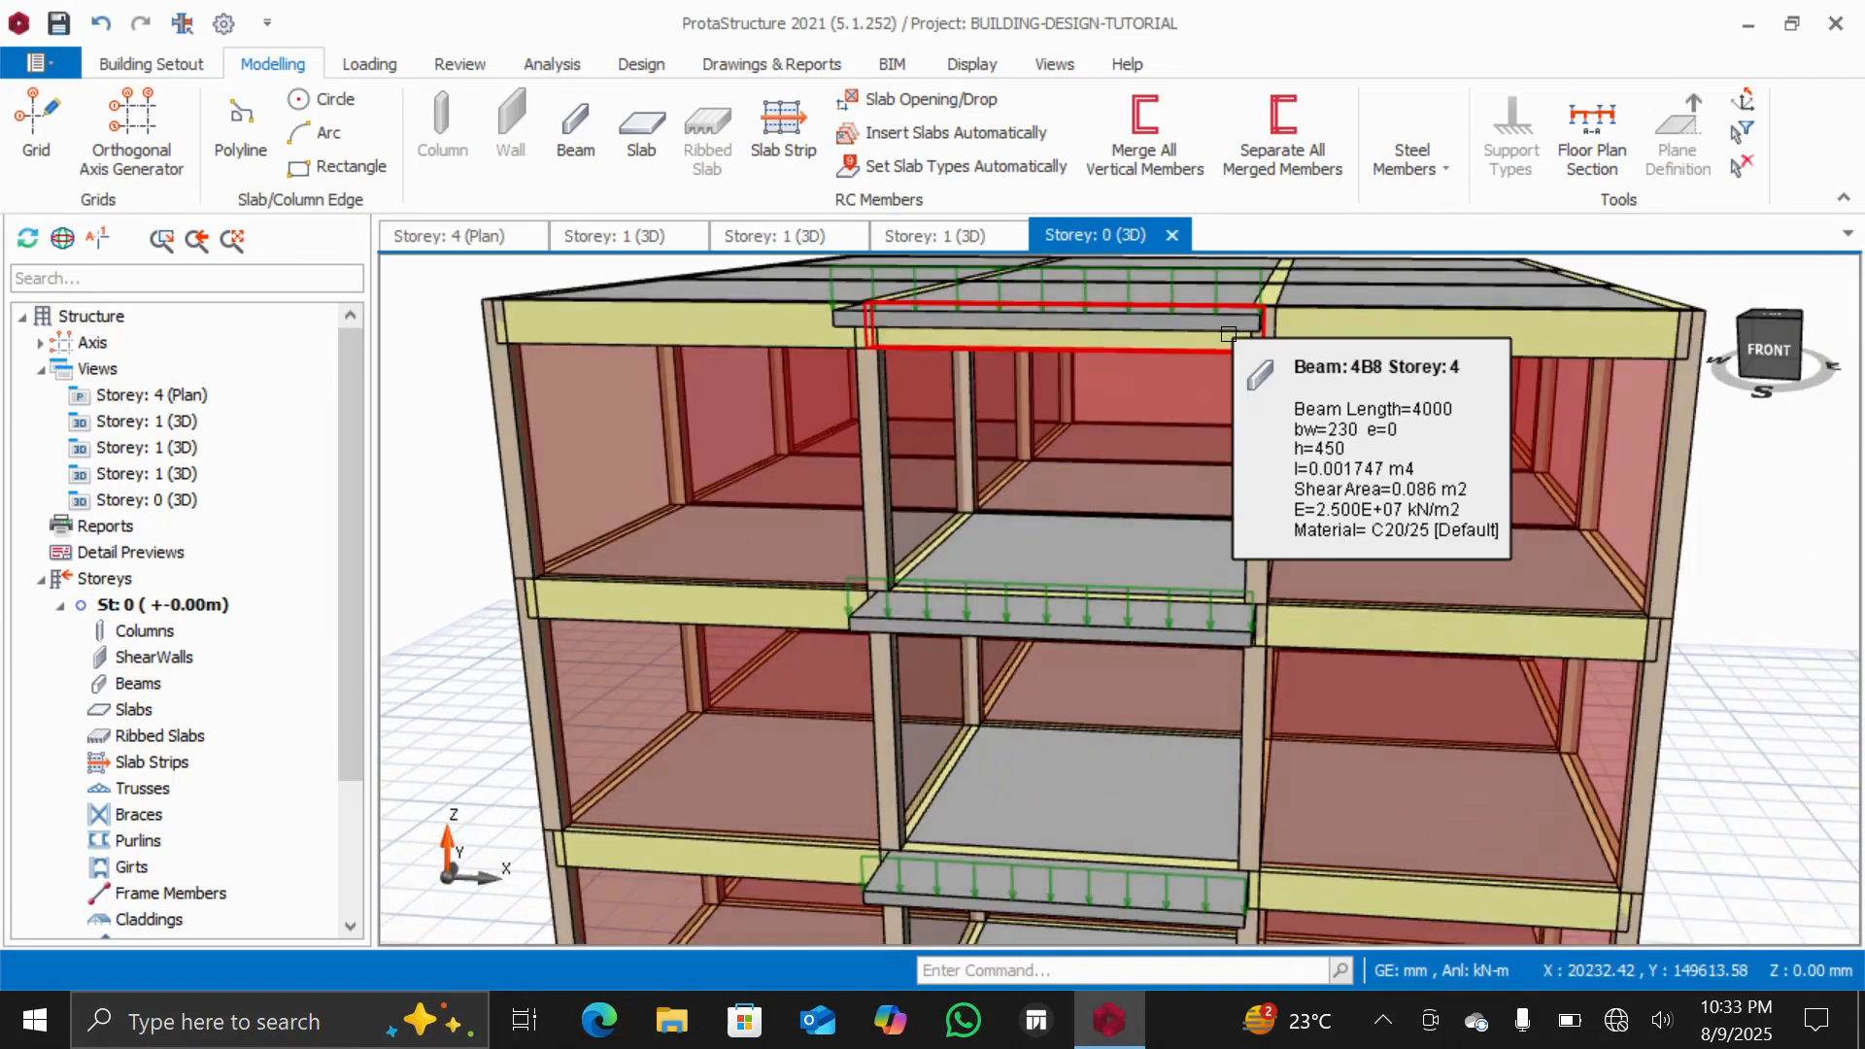
scroll(1228, 334, "down", 2)
scroll(922, 326, "down", 3)
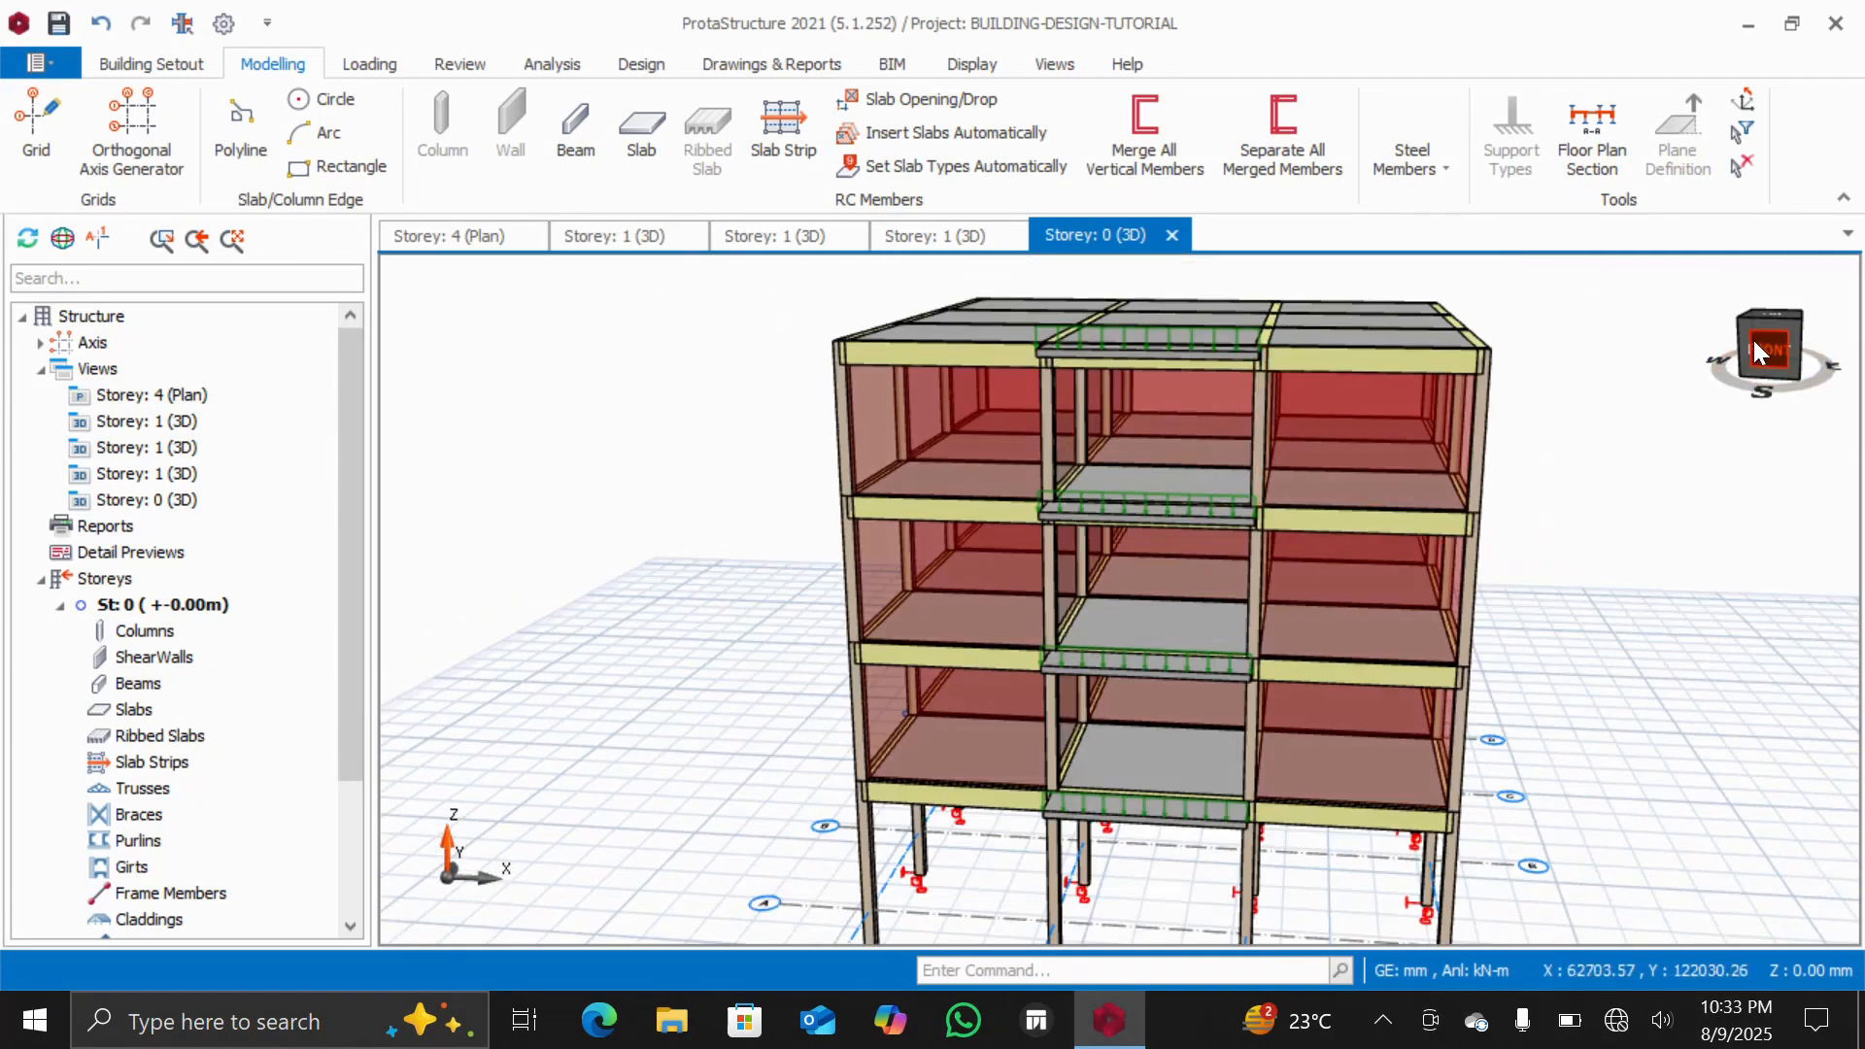
mouse_move(1760, 351)
left_mouse_down()
mouse_move(1787, 340)
mouse_move(1700, 347)
mouse_move(1773, 367)
mouse_move(1733, 381)
mouse_move(1758, 330)
mouse_move(1792, 328)
mouse_move(1793, 352)
mouse_move(1733, 367)
mouse_move(1734, 327)
mouse_move(1785, 328)
mouse_move(1725, 357)
left_mouse_up()
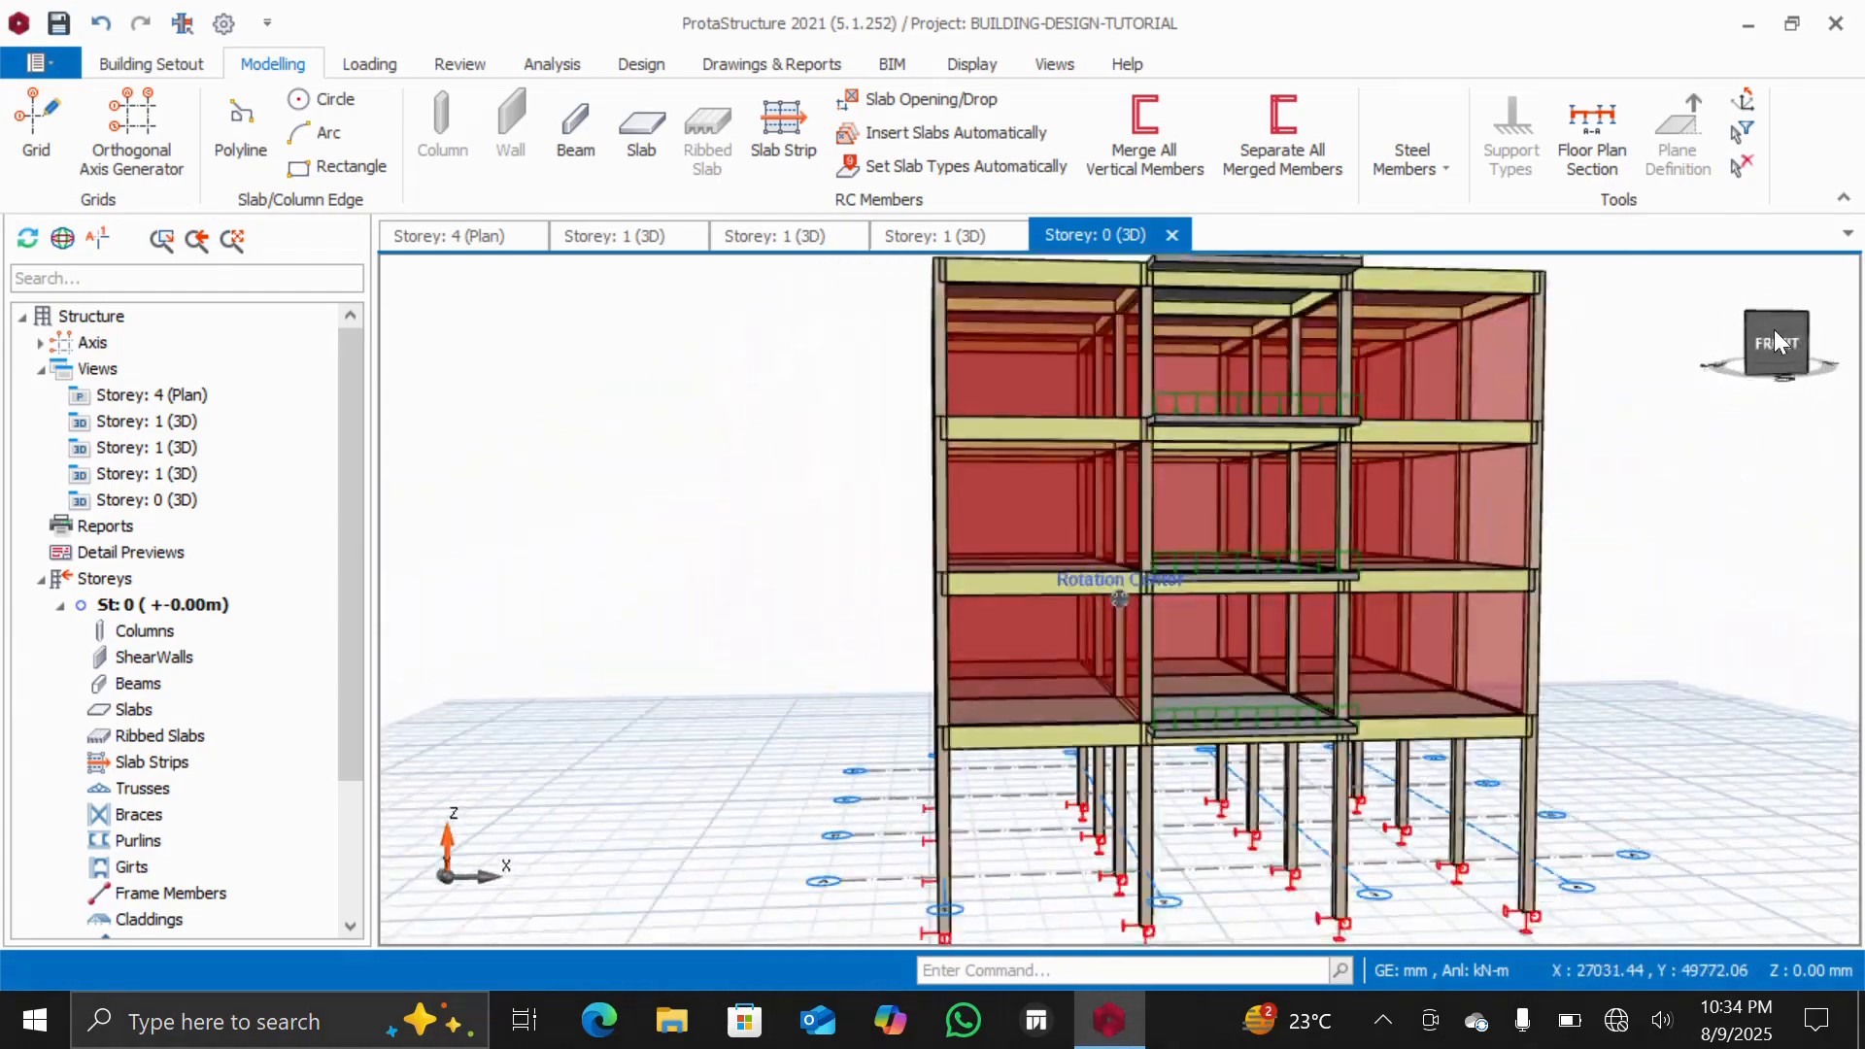
left_click(1748, 357)
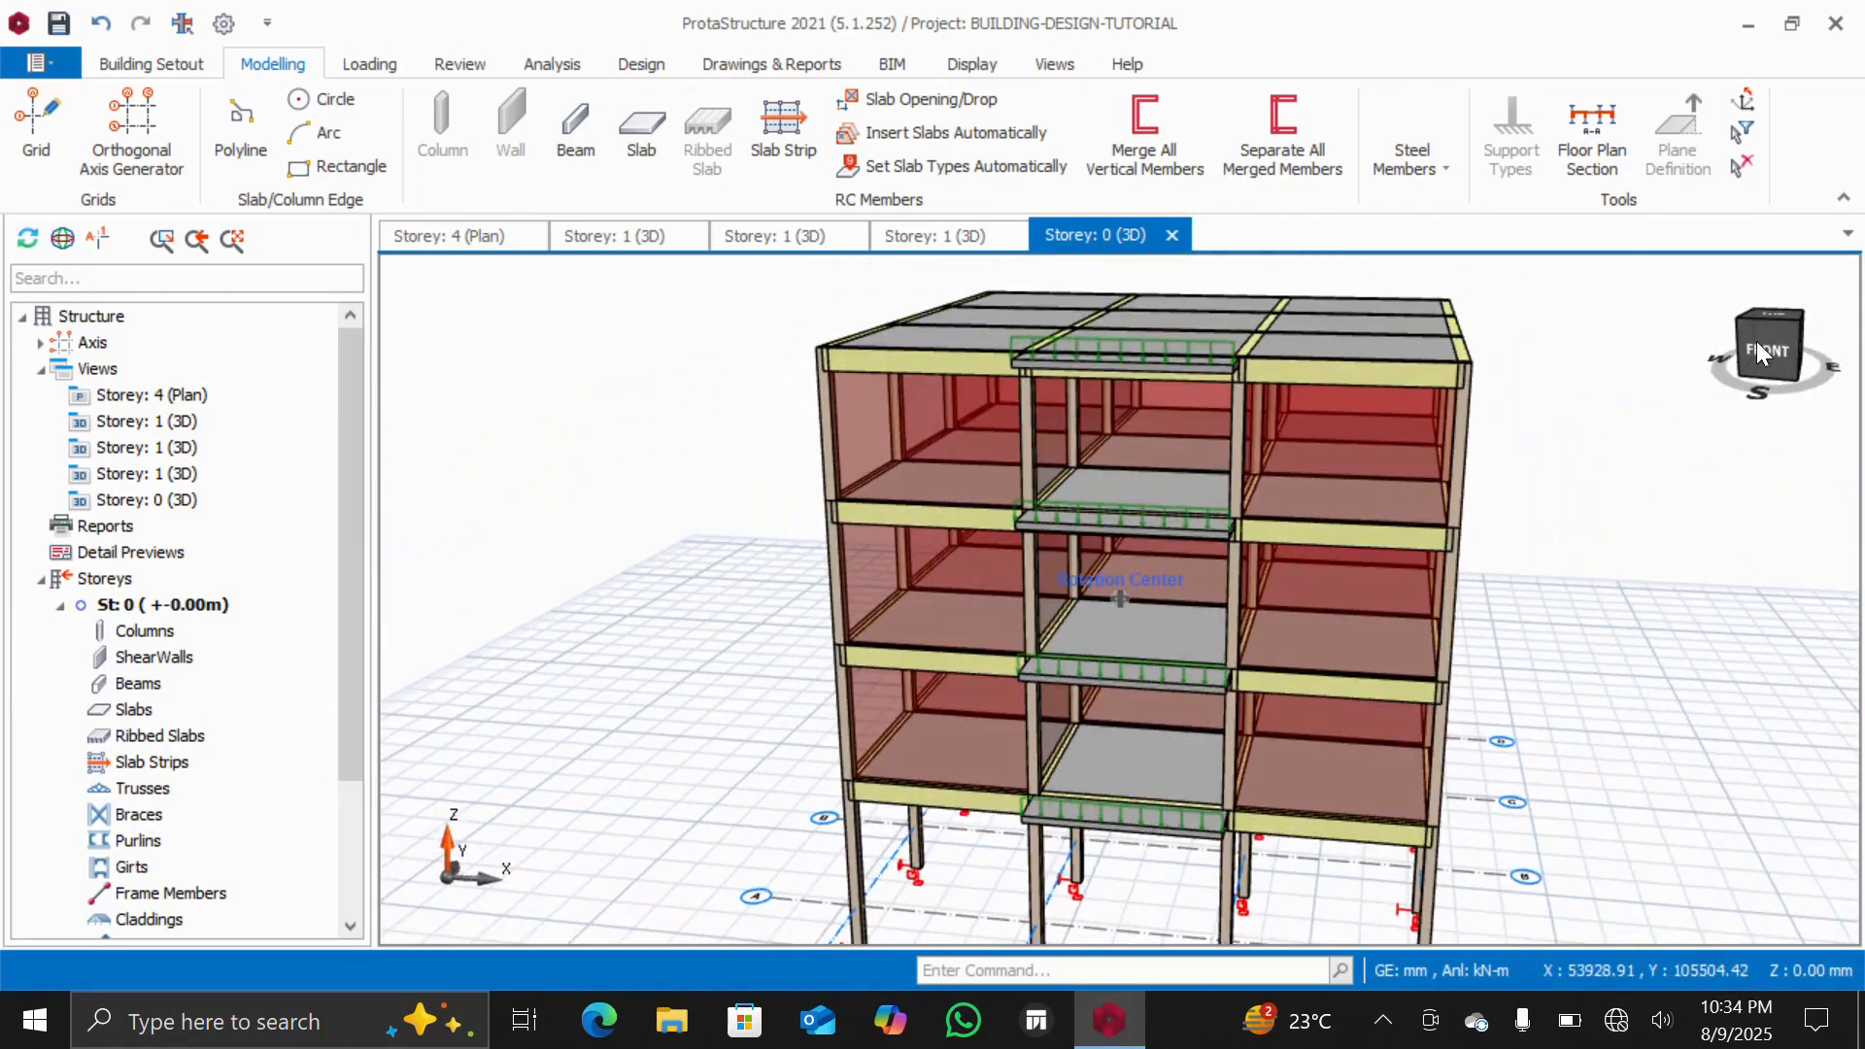